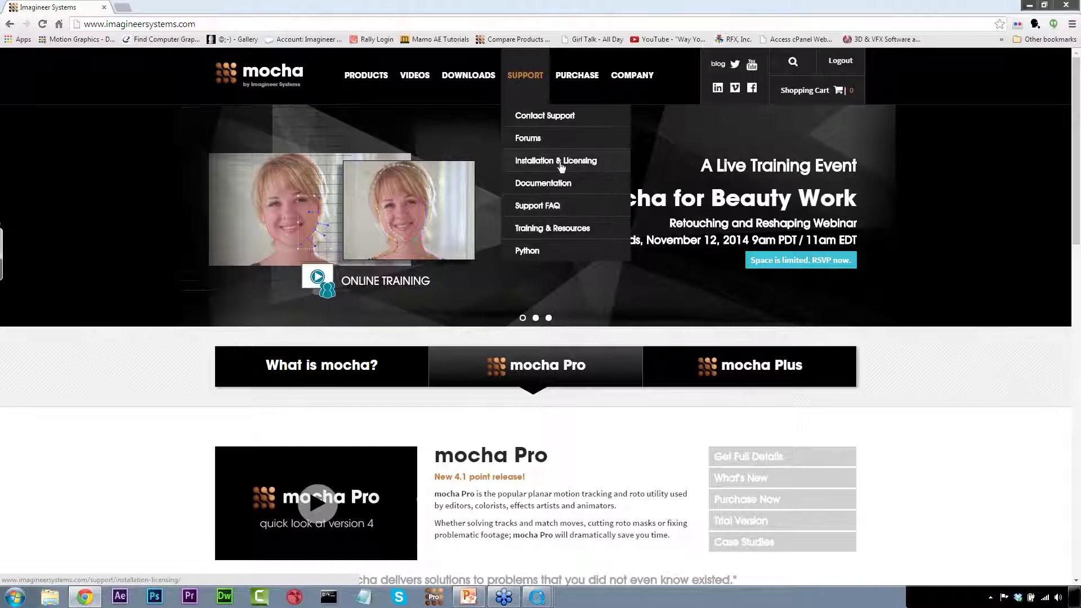
Open the Current Version Downloads page of the mocha site, then minimize the browser.
mouse_move(467, 82)
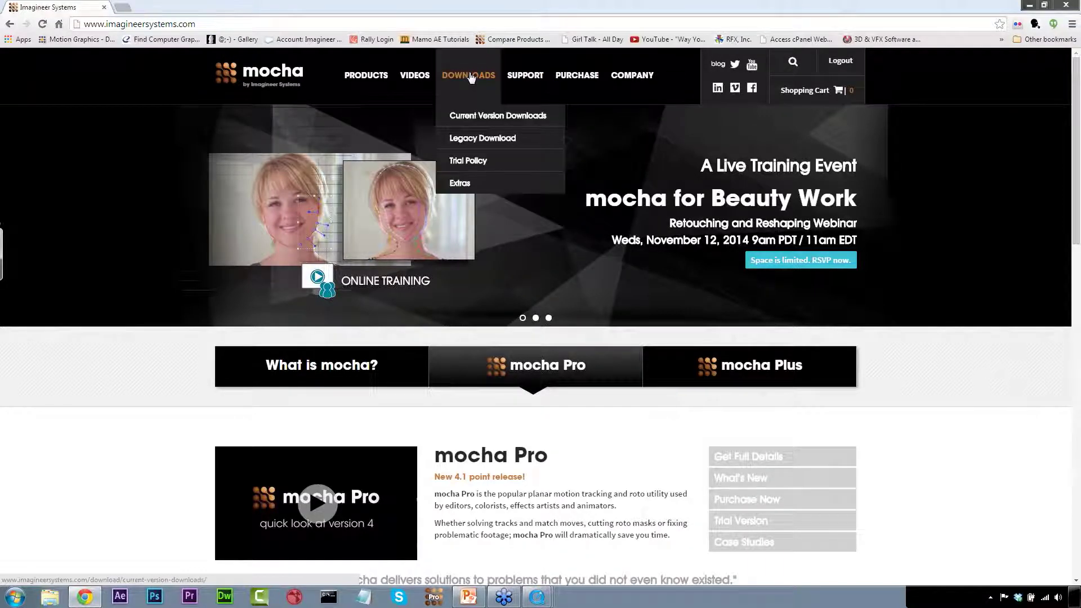
click(480, 115)
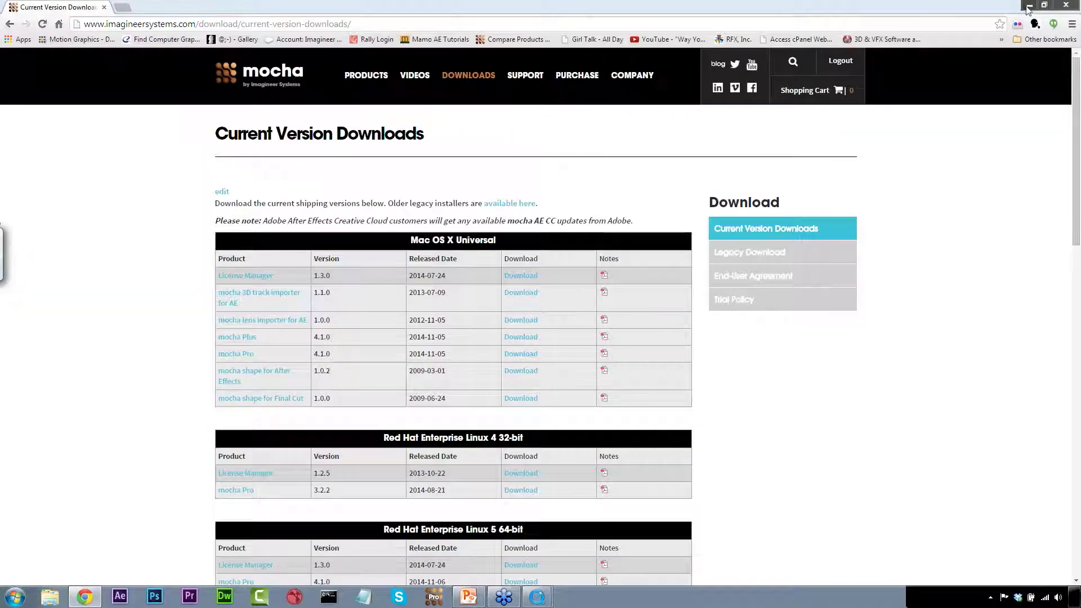
click(1028, 7)
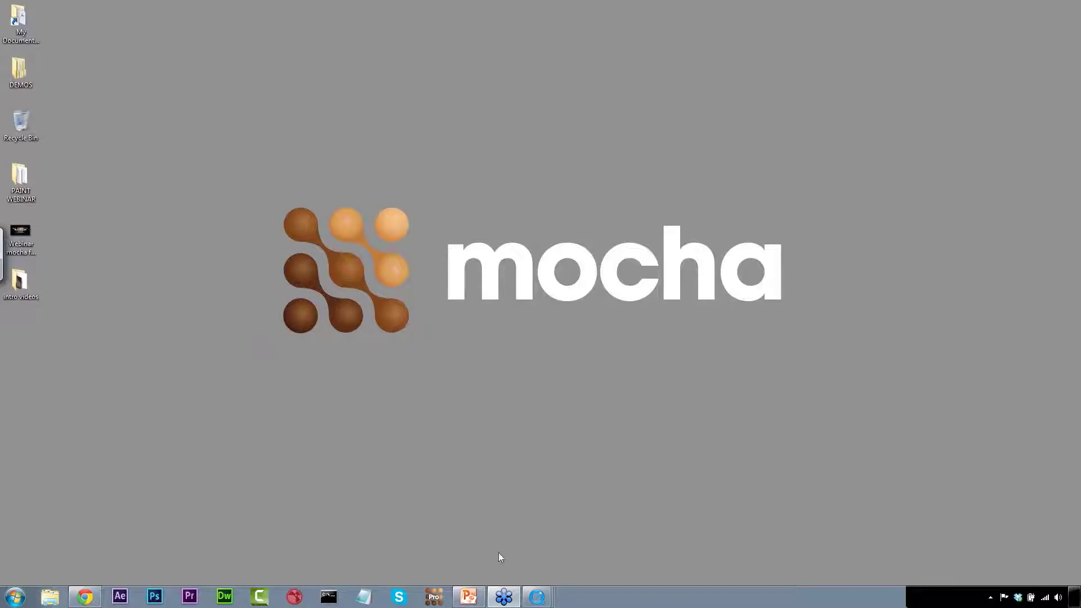
Bring up the Black Swan clip in the movie player and play it.
mouse_move(535, 600)
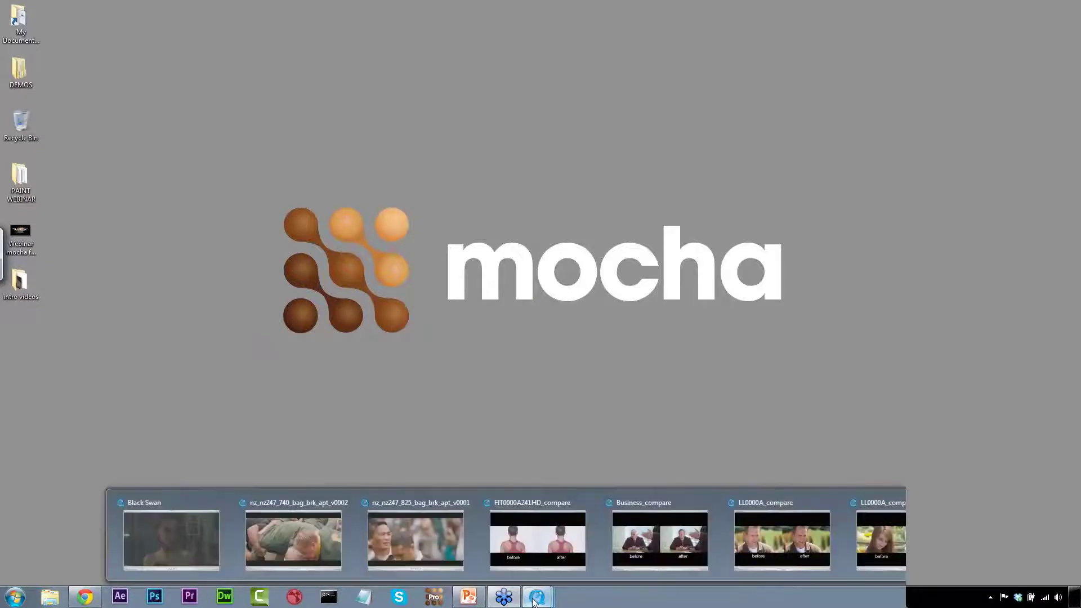
click(185, 541)
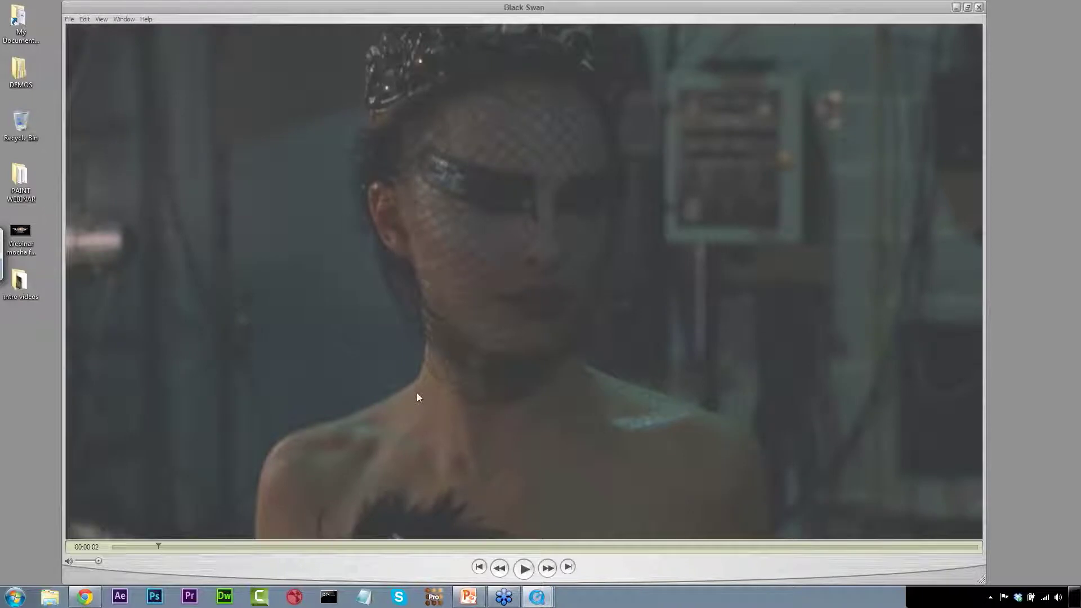
click(525, 570)
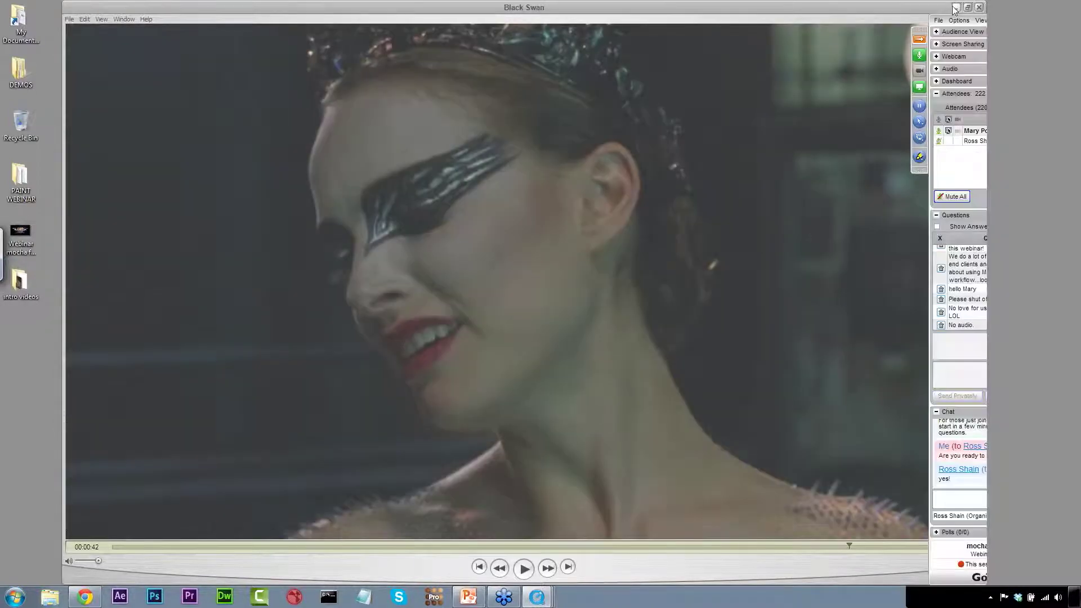
Play the nz_nz247_740_bag_brk_apt_v0002 and nz_nz247_825_bag_brk_apt_v0001 clips and put their windows away.
click(538, 596)
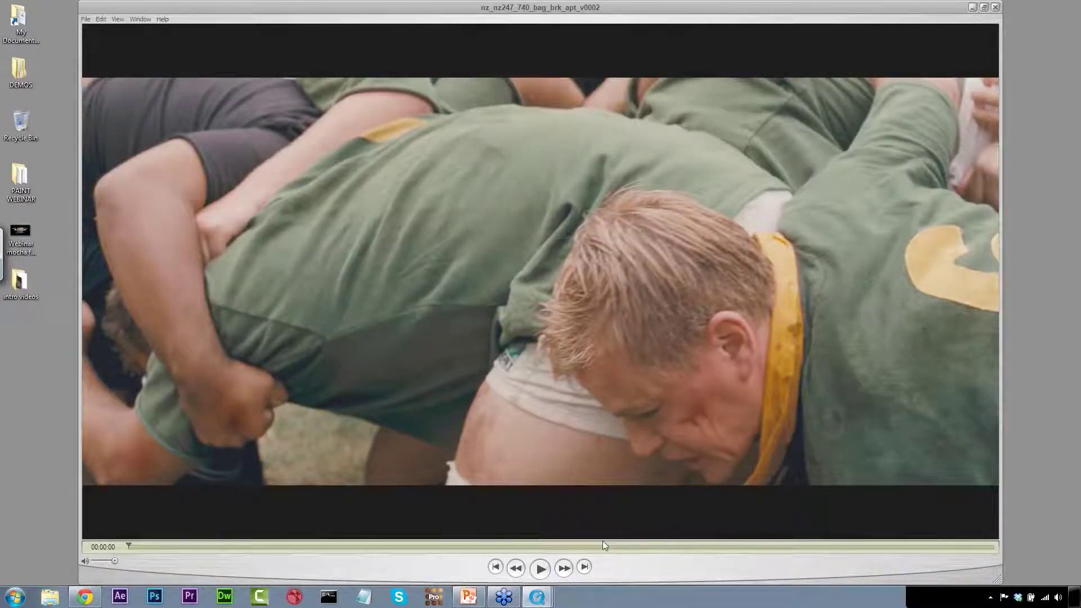
key(space)
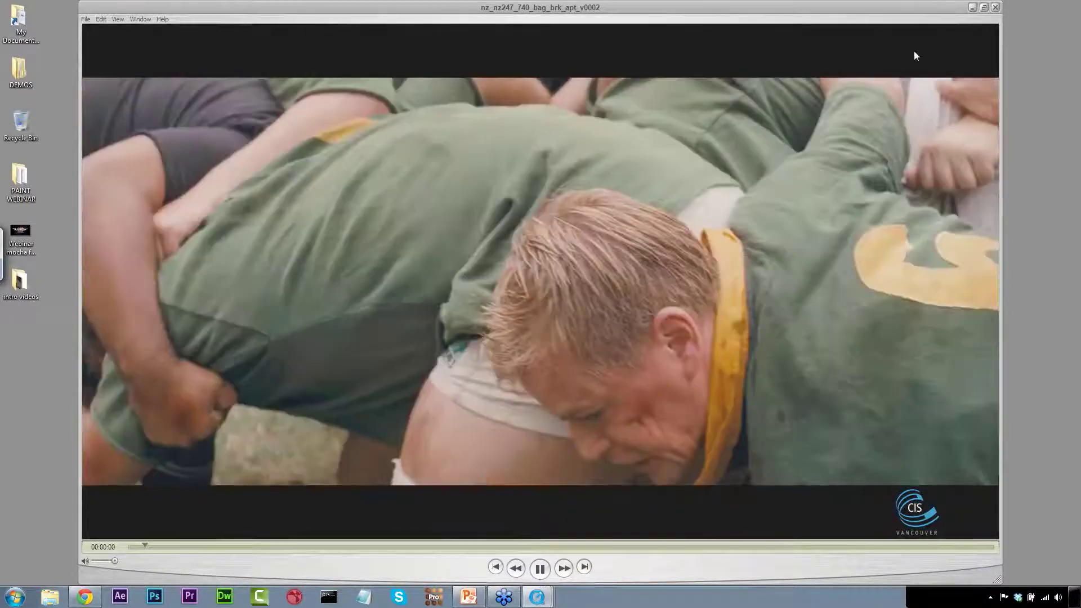
click(538, 596)
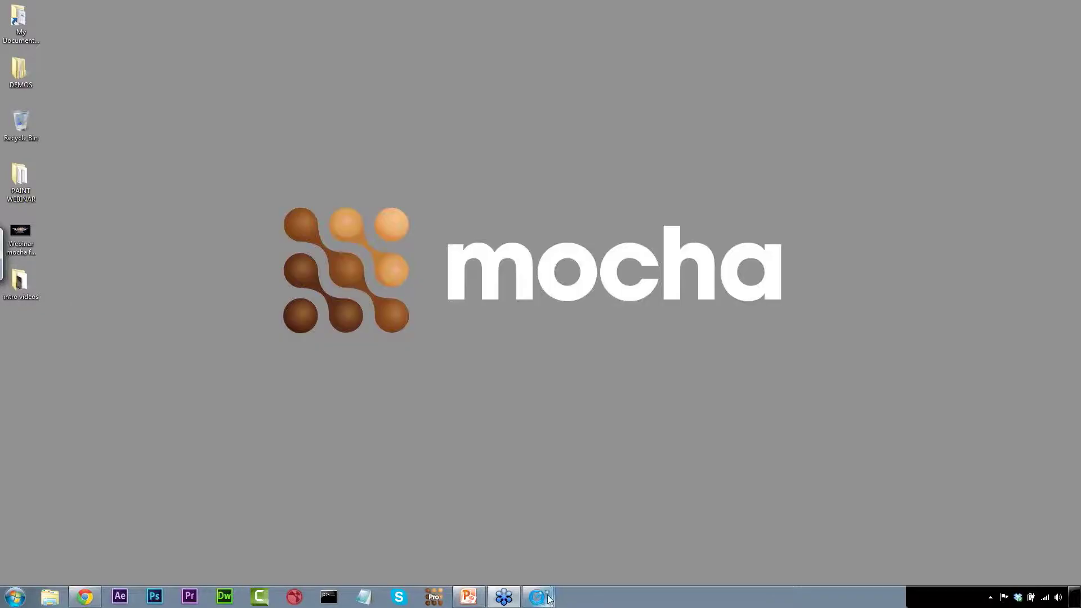
click(404, 505)
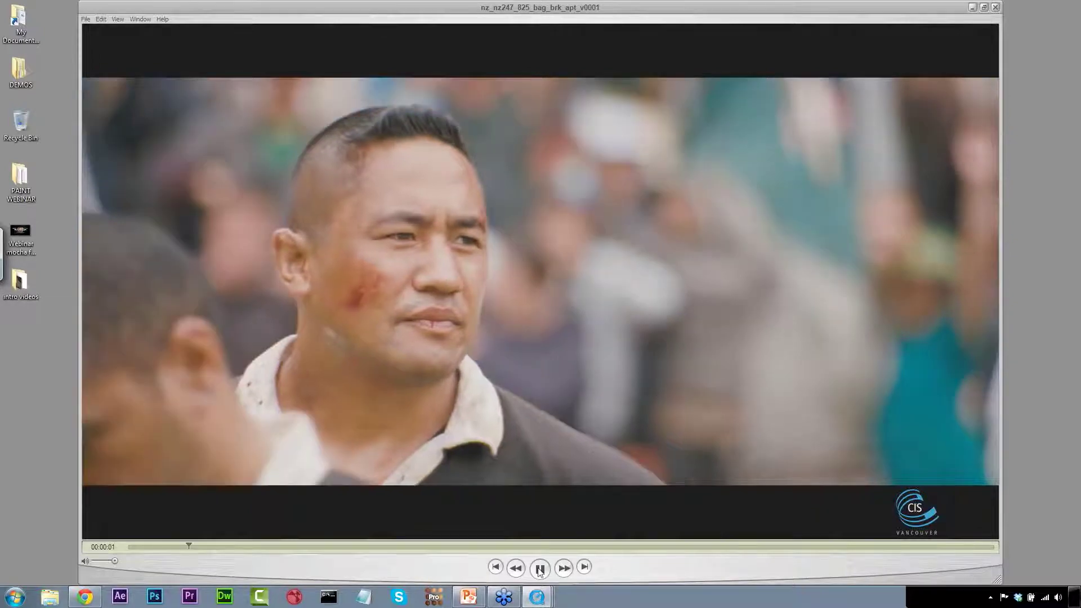
click(540, 569)
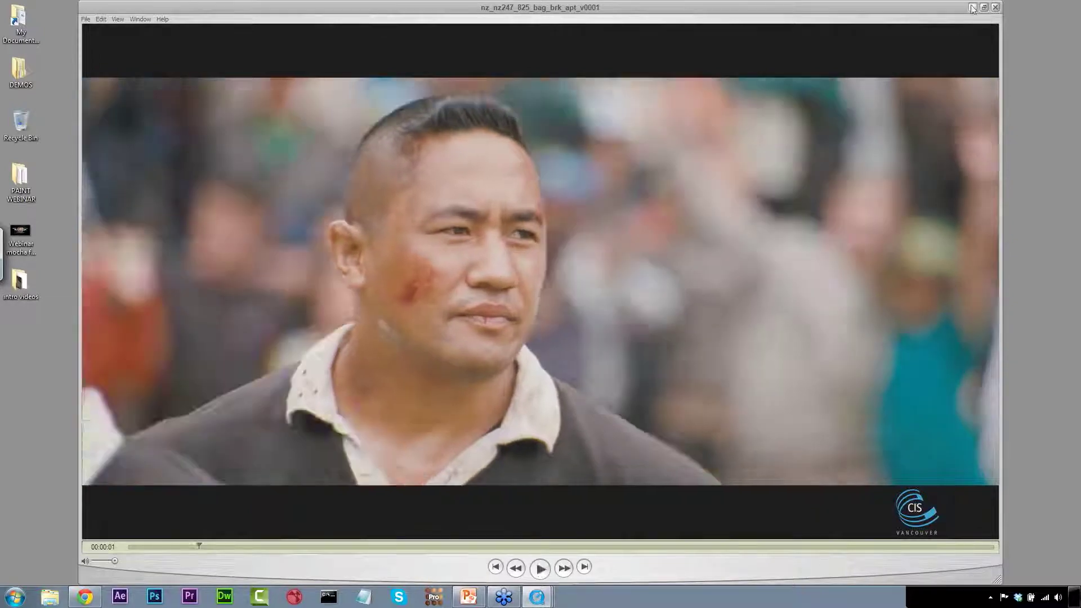
key(ctrl+w)
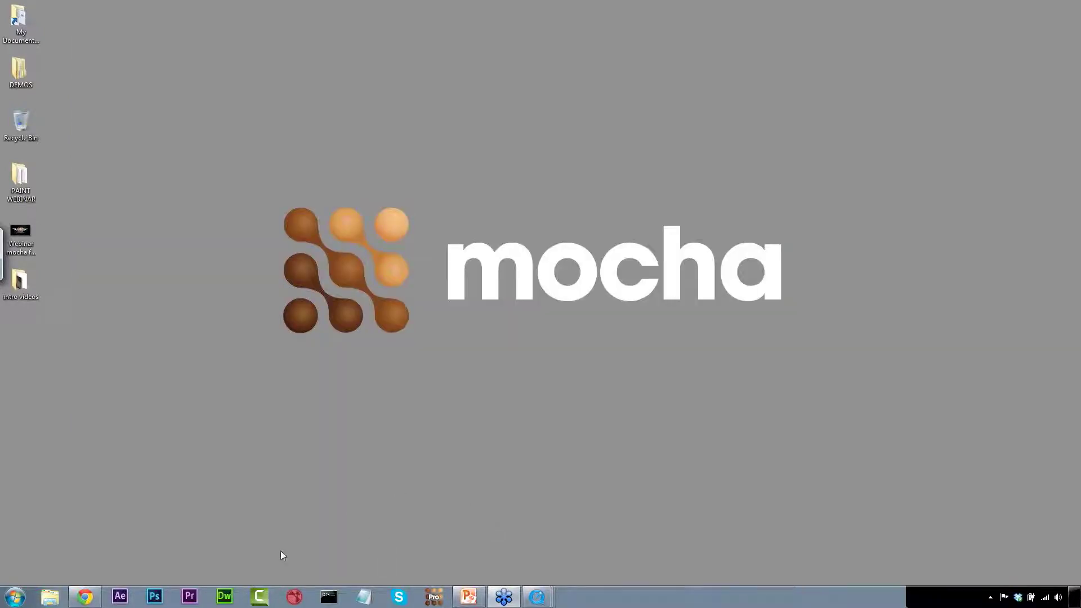
Launch mocha Pro without reopening the last project and start a new project from the FIT0000A241HD031 image sequence.
click(442, 591)
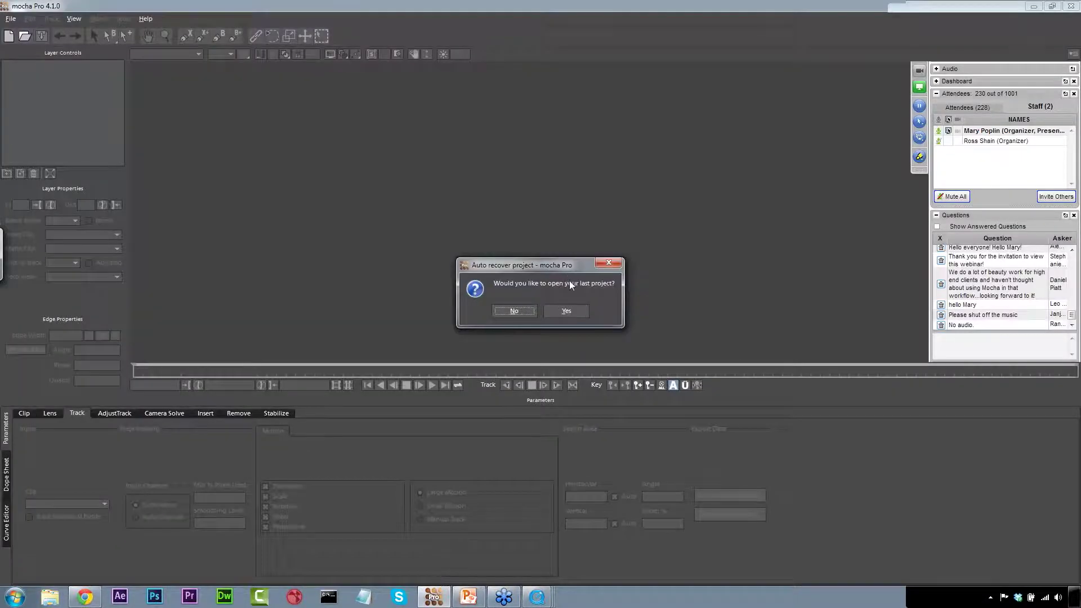
click(525, 310)
click(11, 20)
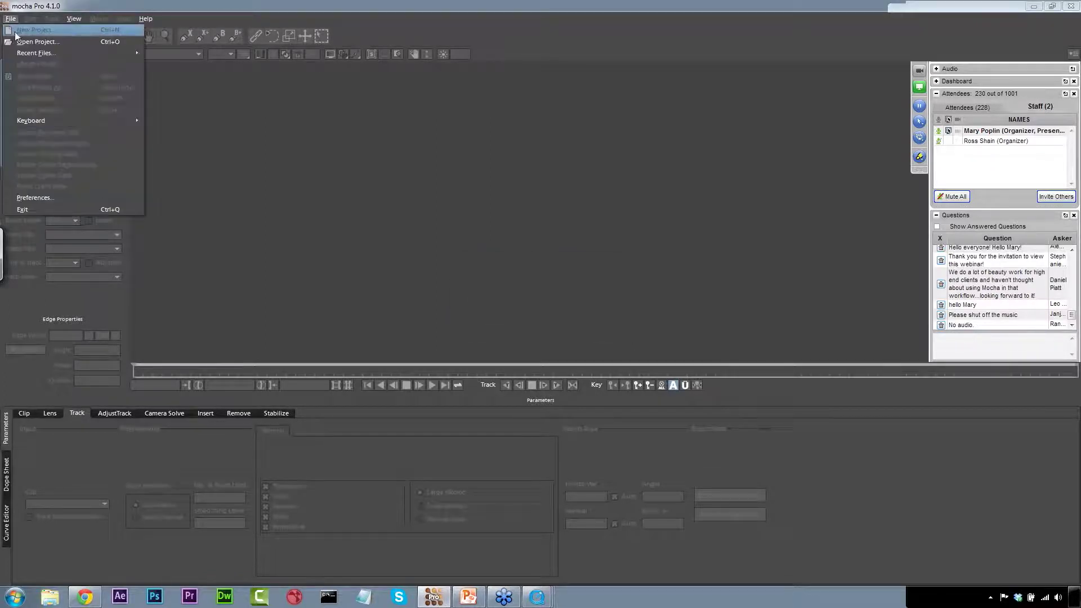
click(17, 31)
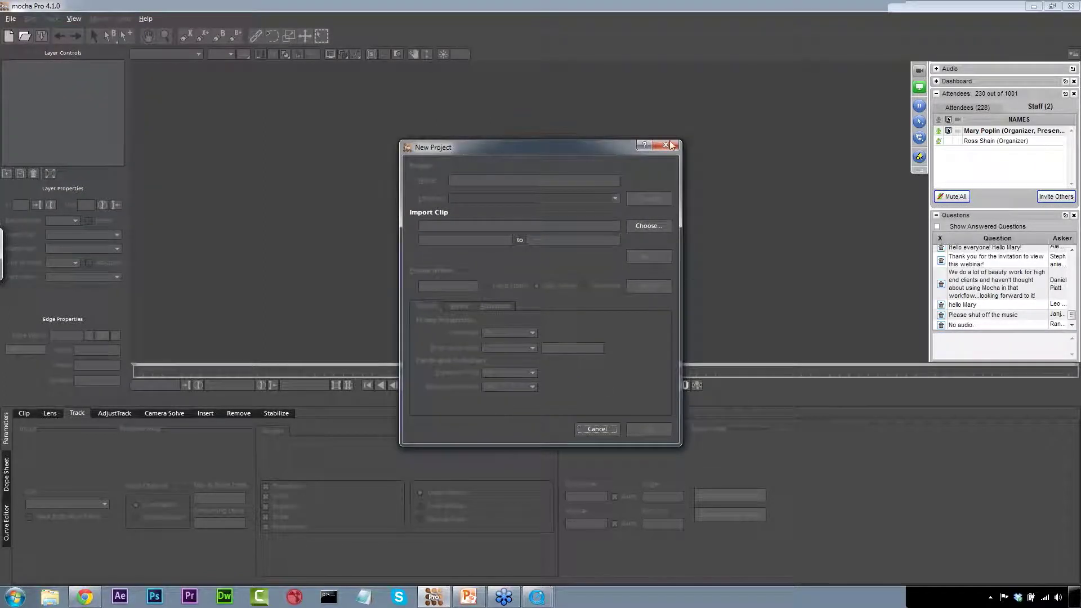
click(632, 229)
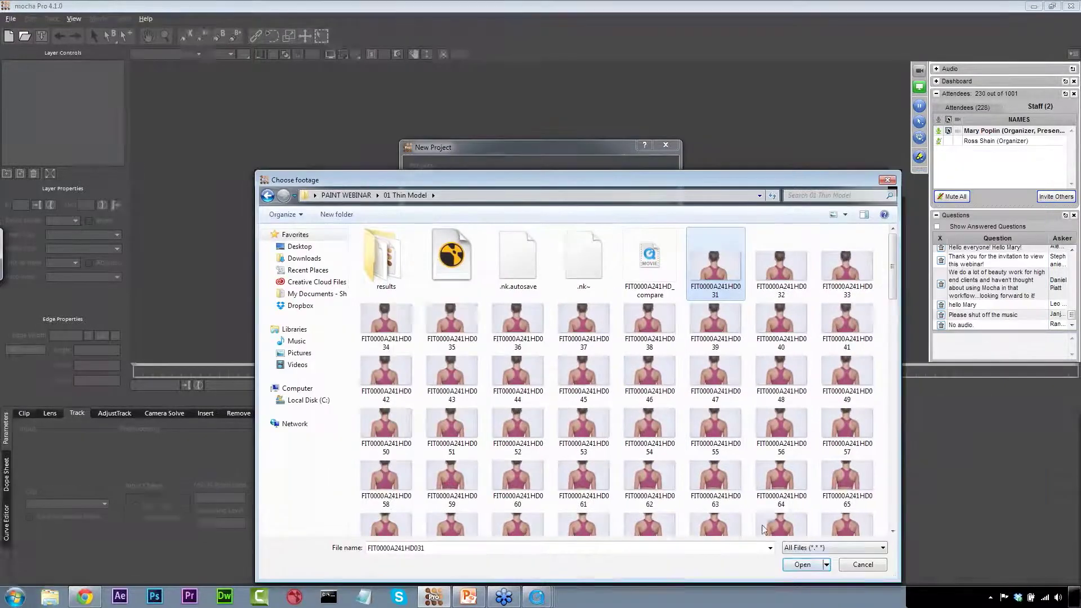
click(803, 564)
Create the project as FIT0000A241HD_webinar with a frame rate of 24 and a Custom pixel aspect ratio.
text(webinar)
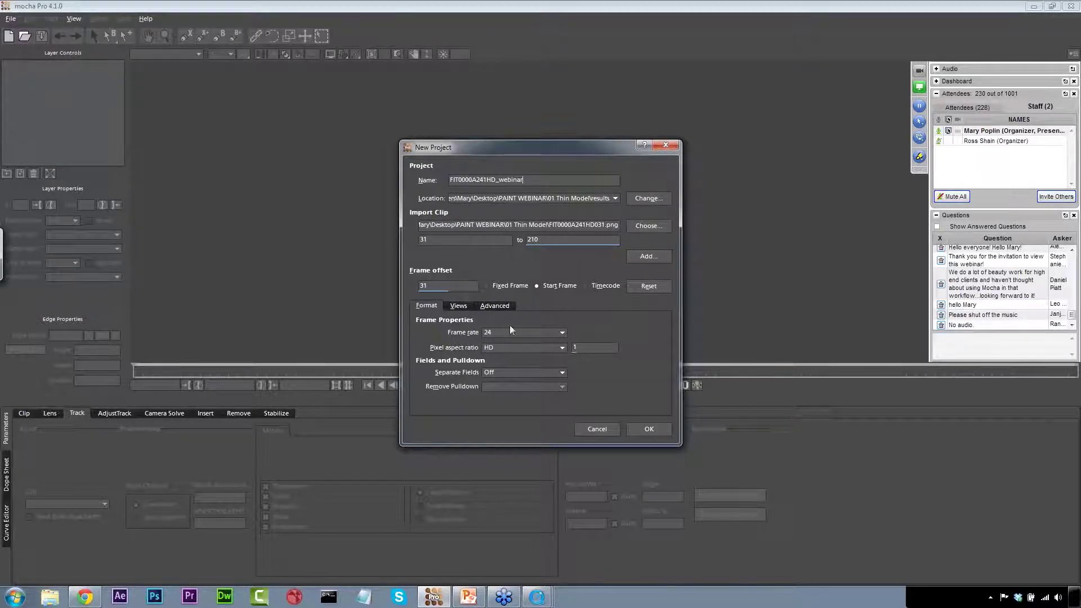
click(528, 347)
scroll(566, 396, down, 2)
scroll(566, 397, down, 2)
click(536, 420)
click(496, 334)
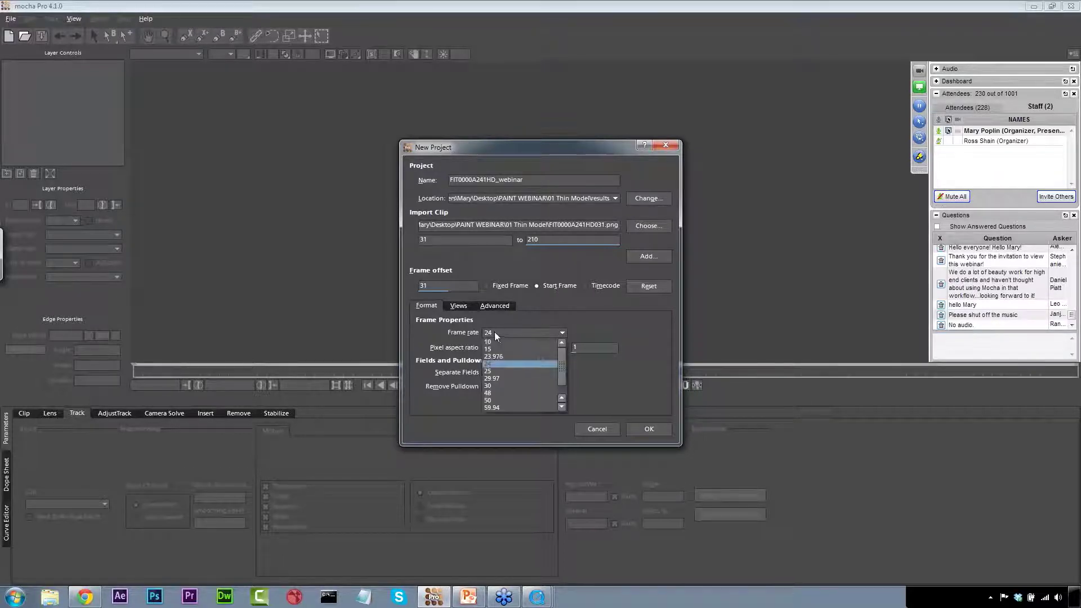
click(498, 364)
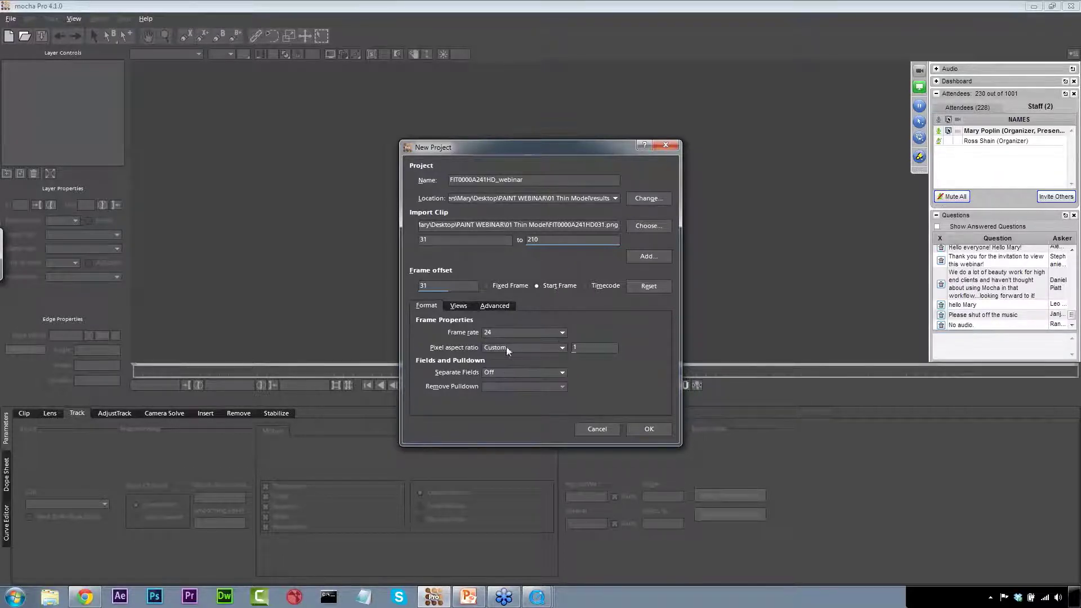
click(649, 430)
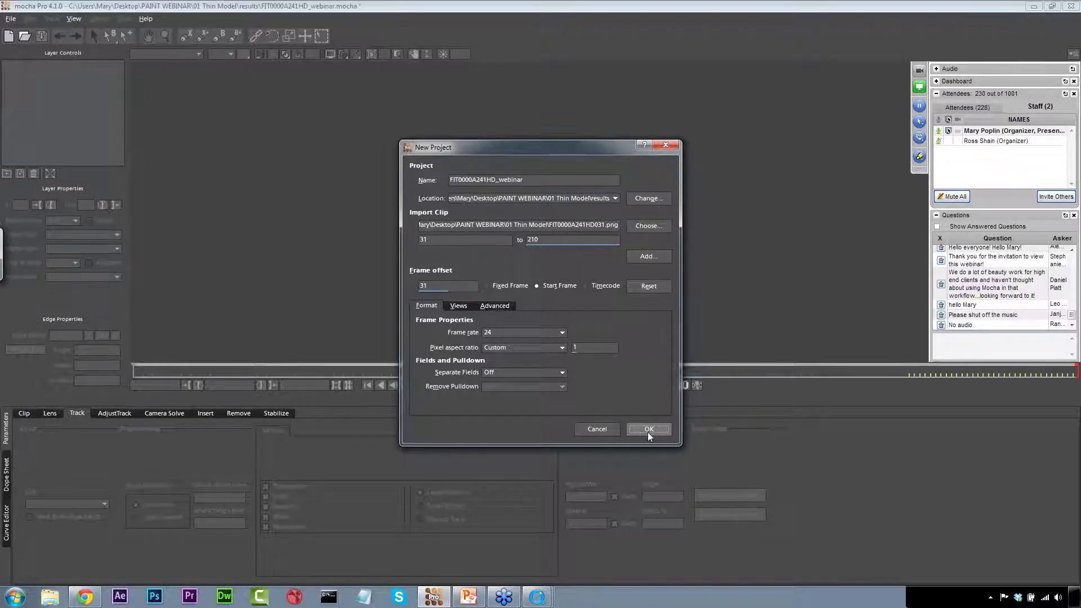
Check the clip parameters, then return to the tracking settings and move the playhead to frame 122.
click(25, 413)
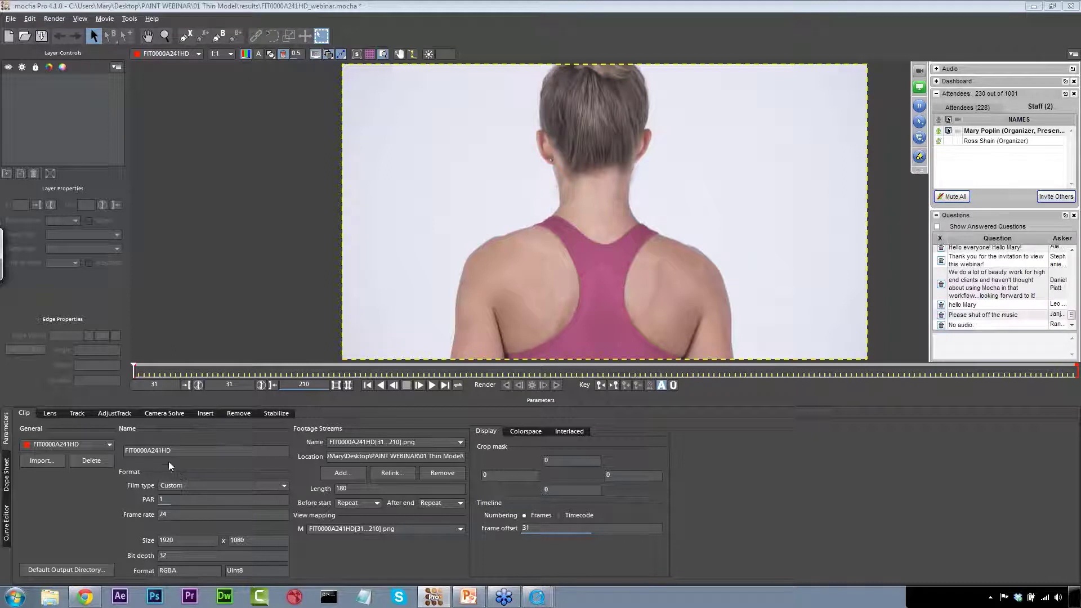
click(77, 414)
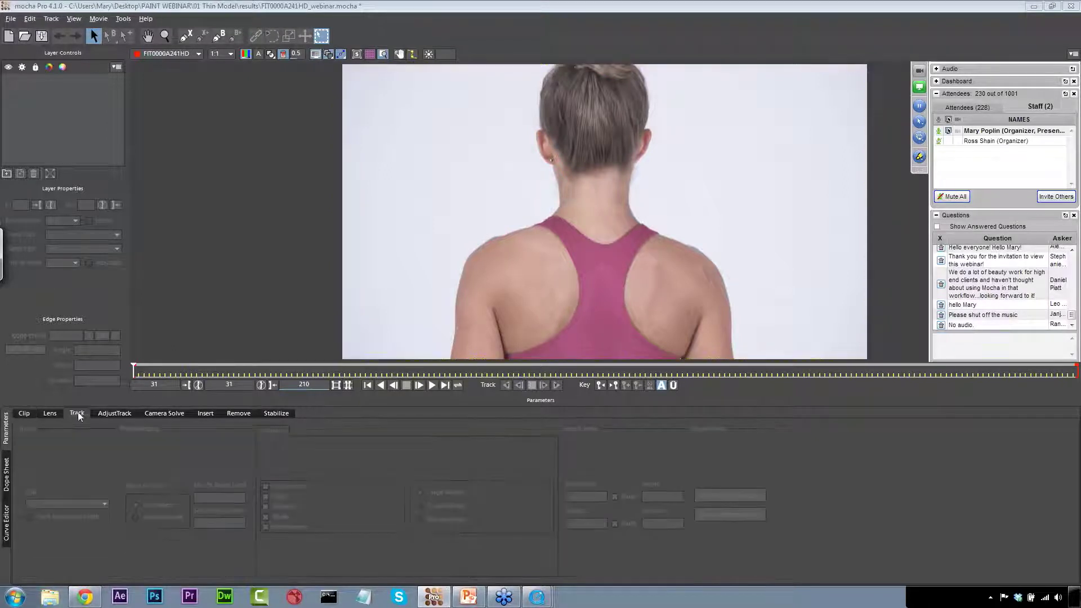
mouse_move(135, 369)
mouse_down()
mouse_move(347, 348)
mouse_move(874, 384)
mouse_move(785, 404)
mouse_move(319, 396)
mouse_move(586, 414)
mouse_up()
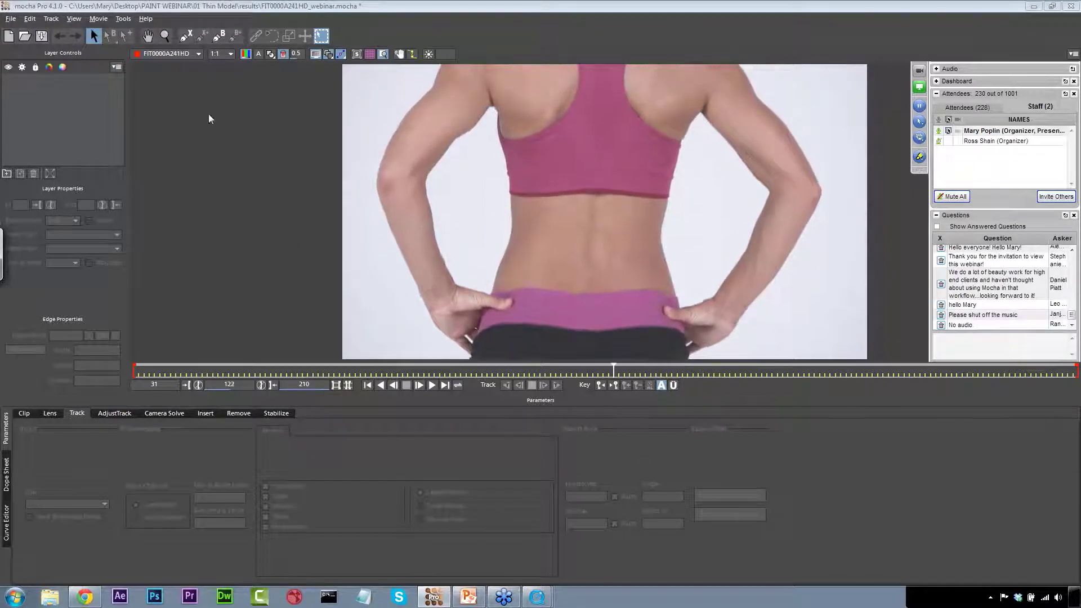
click(164, 36)
drag(584, 225, 594, 232)
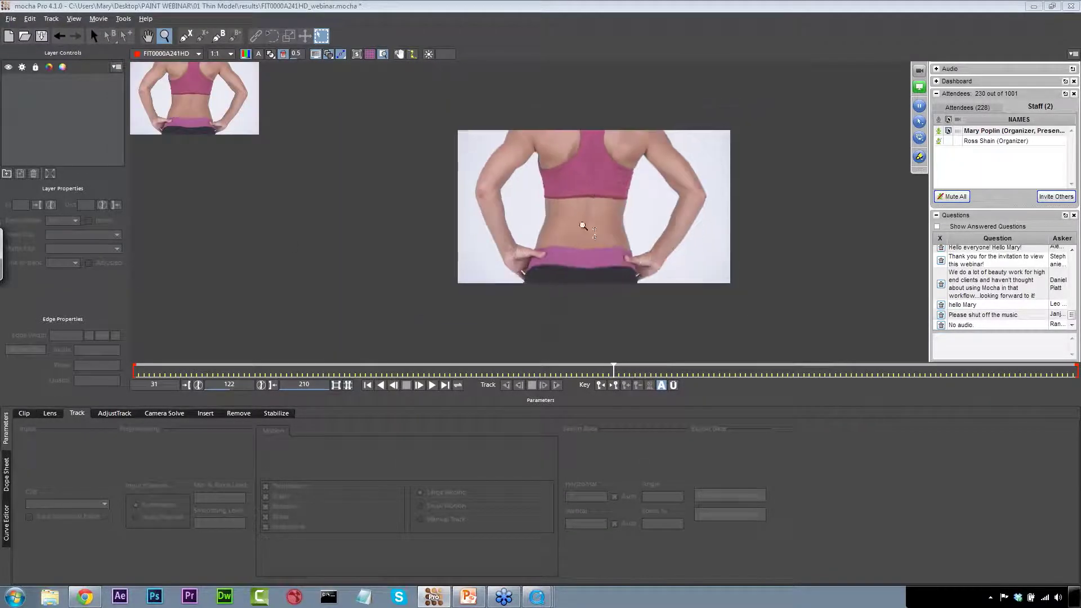
Try out a closed Bezier spline around the model's upper arm, then delete it.
click(186, 36)
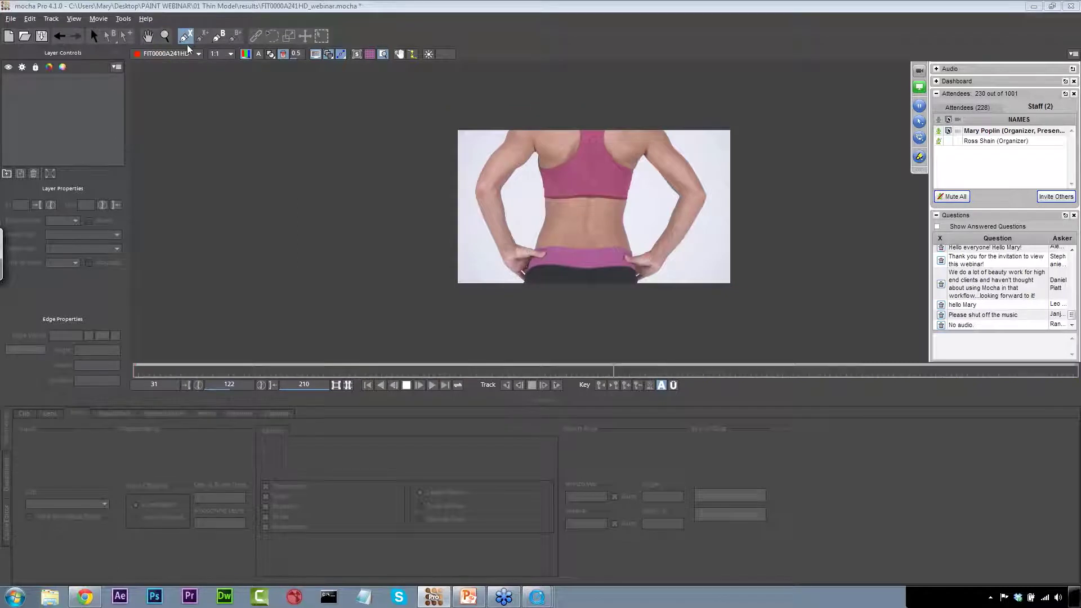
click(218, 38)
click(488, 152)
click(485, 191)
click(521, 196)
click(541, 162)
click(516, 147)
click(488, 151)
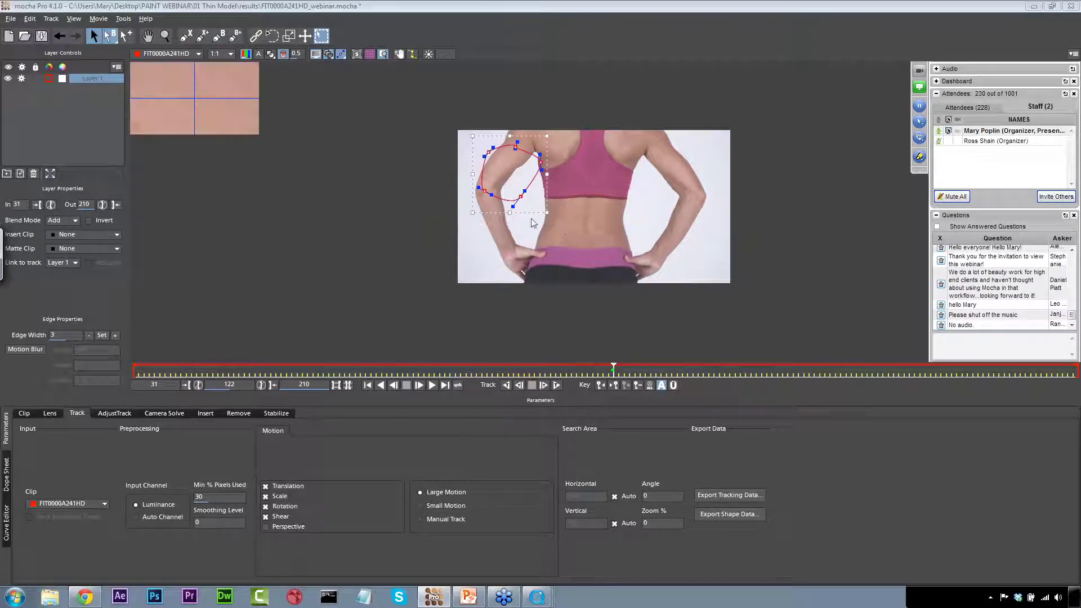
key(Delete)
Draw a closed 14-point X-spline along the model's spine, extending past the image above and below.
click(185, 36)
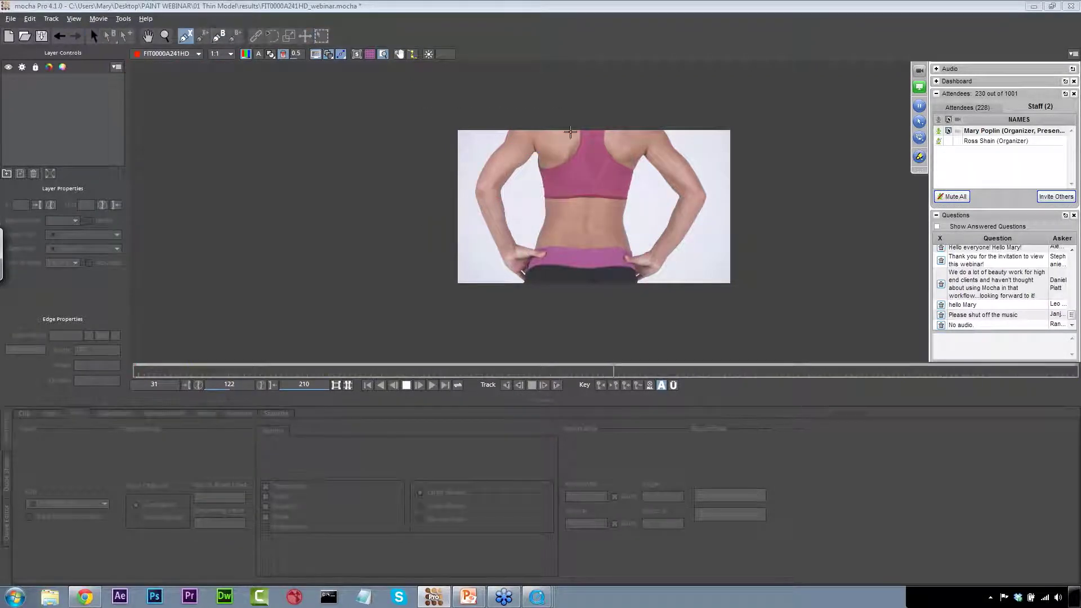
click(580, 111)
click(562, 149)
click(566, 189)
click(567, 224)
click(557, 257)
click(558, 286)
click(578, 310)
click(603, 307)
click(613, 277)
click(607, 241)
click(599, 213)
click(609, 174)
click(614, 137)
click(599, 114)
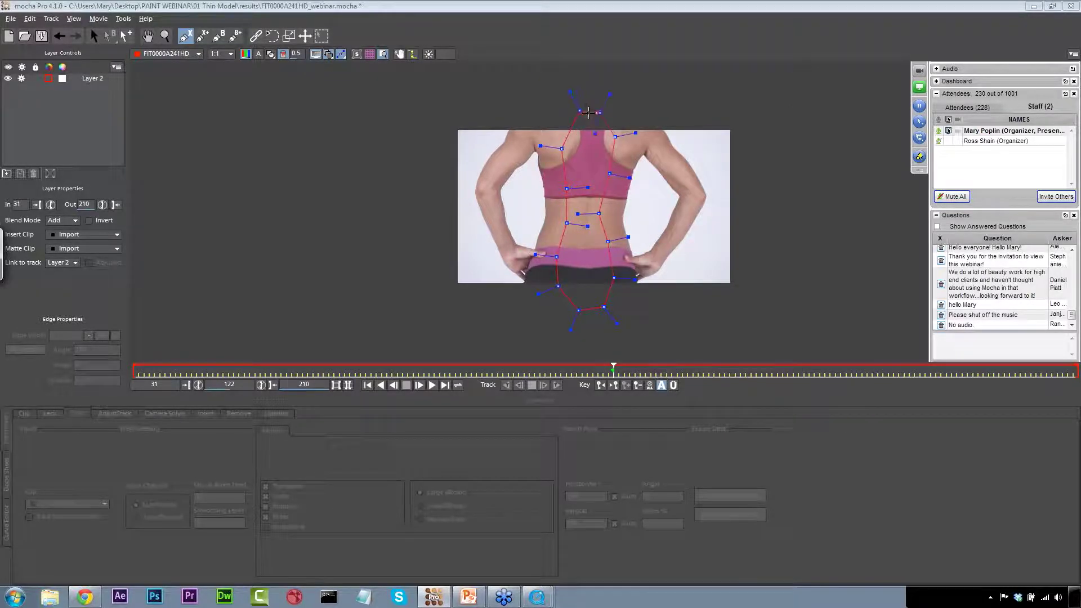
right_click(594, 112)
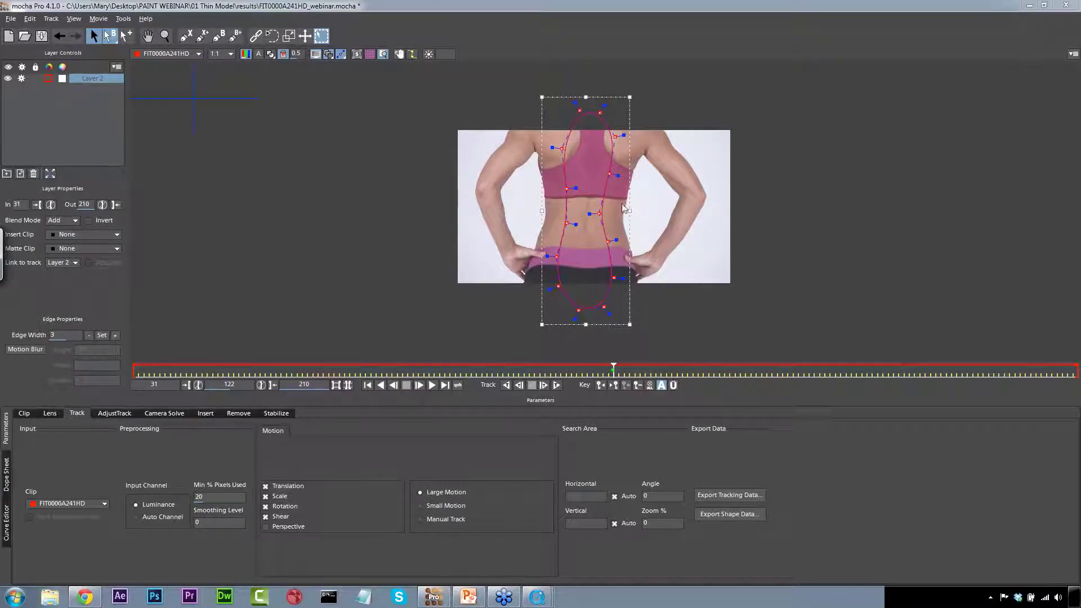
Show the planar surface and delete Layer 3, the small shape on the upper back.
click(357, 54)
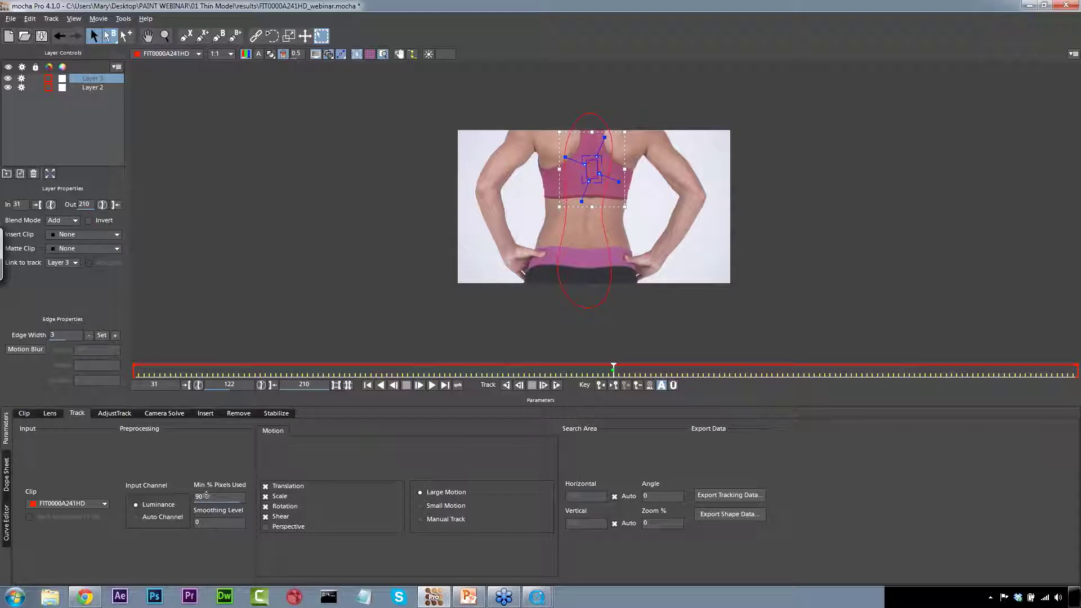
click(33, 173)
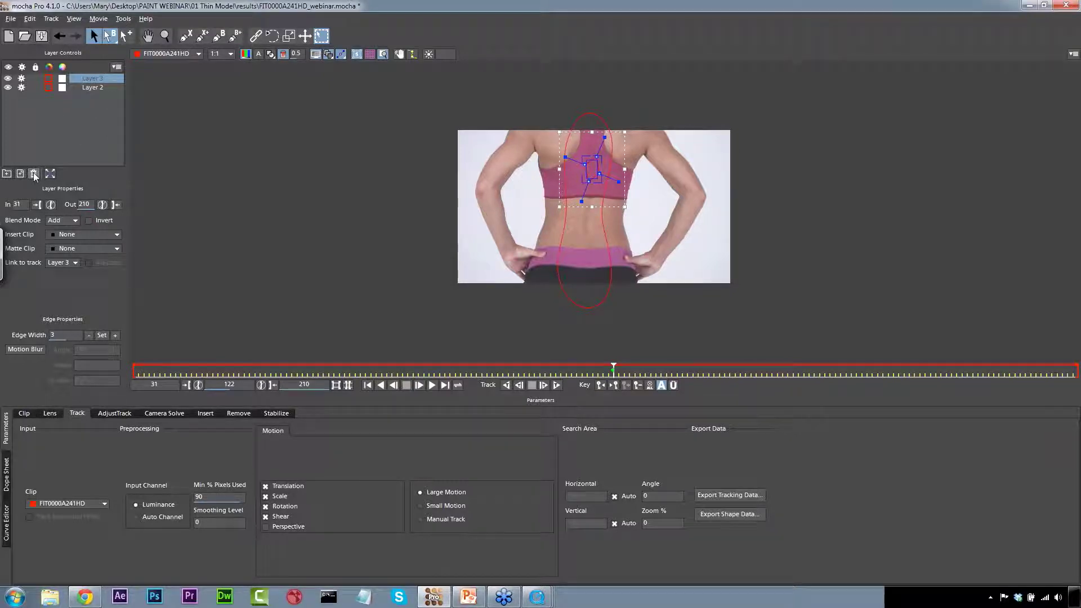
Try moving the Layer 2 spine spline with its transform box and rotating it with the Rotate tool, and undo the changes.
click(562, 157)
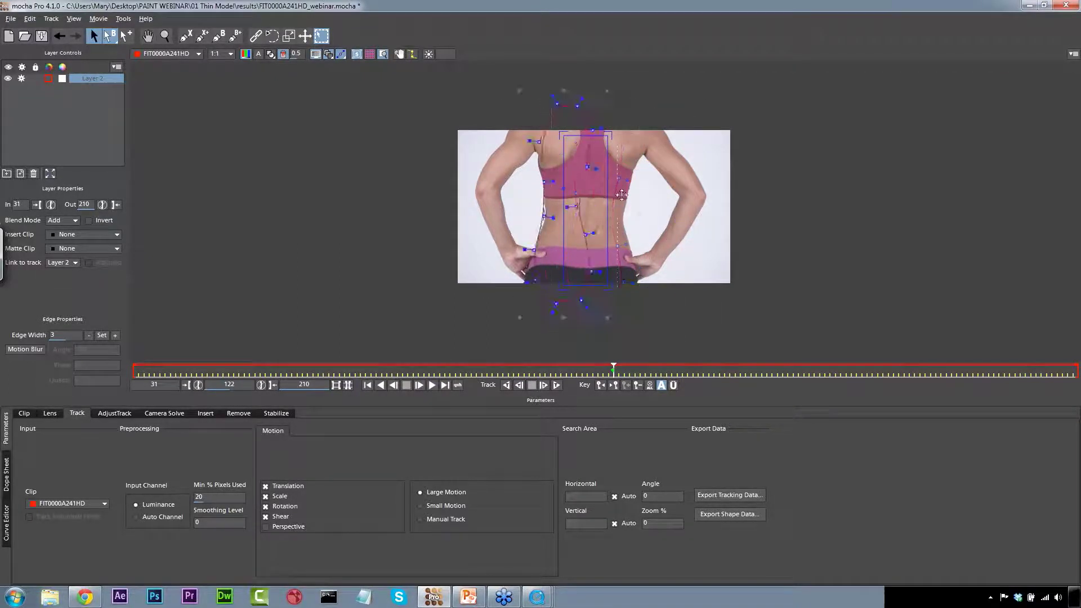
mouse_move(629, 325)
mouse_down()
mouse_move(615, 362)
mouse_move(670, 345)
mouse_move(696, 371)
mouse_move(630, 325)
mouse_up()
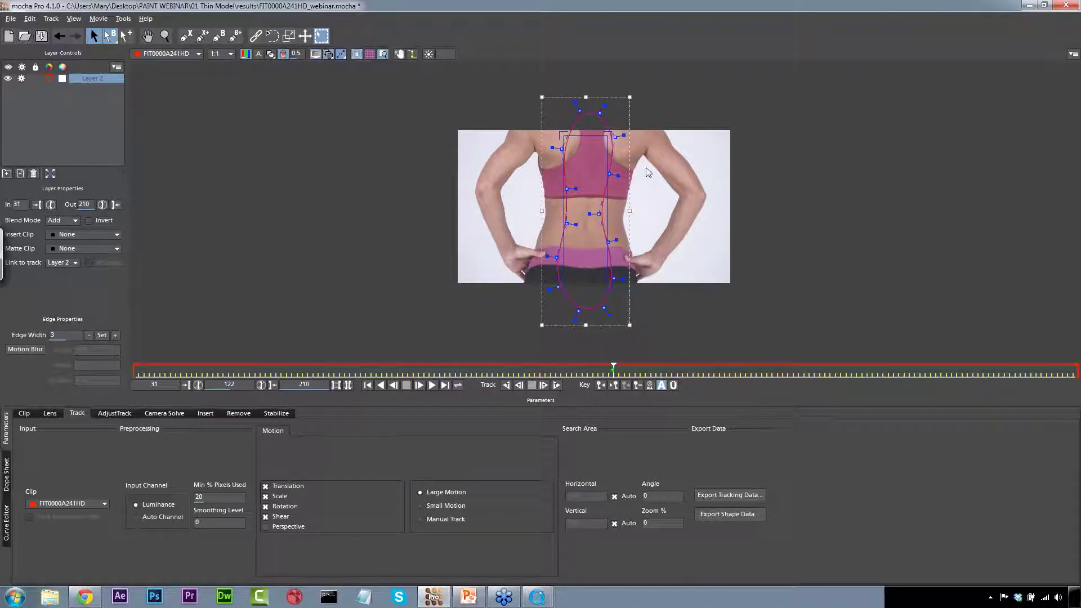
click(271, 35)
drag(644, 144, 619, 121)
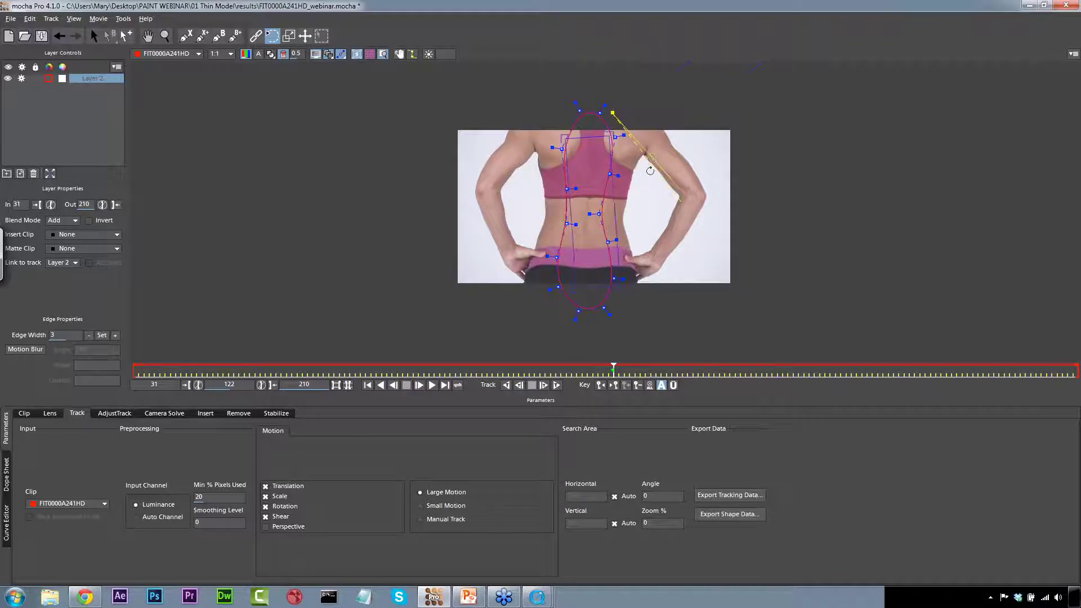
key(ctrl+z)
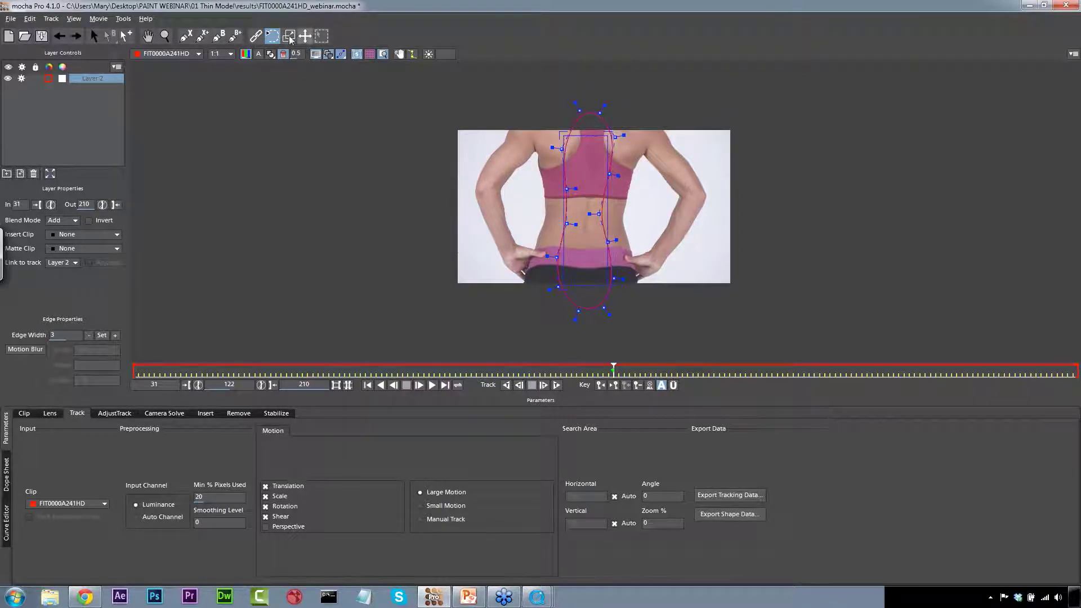
Try moving and scaling the Layer 2 spine spline with the transform box, and undo the last change.
click(307, 36)
click(93, 36)
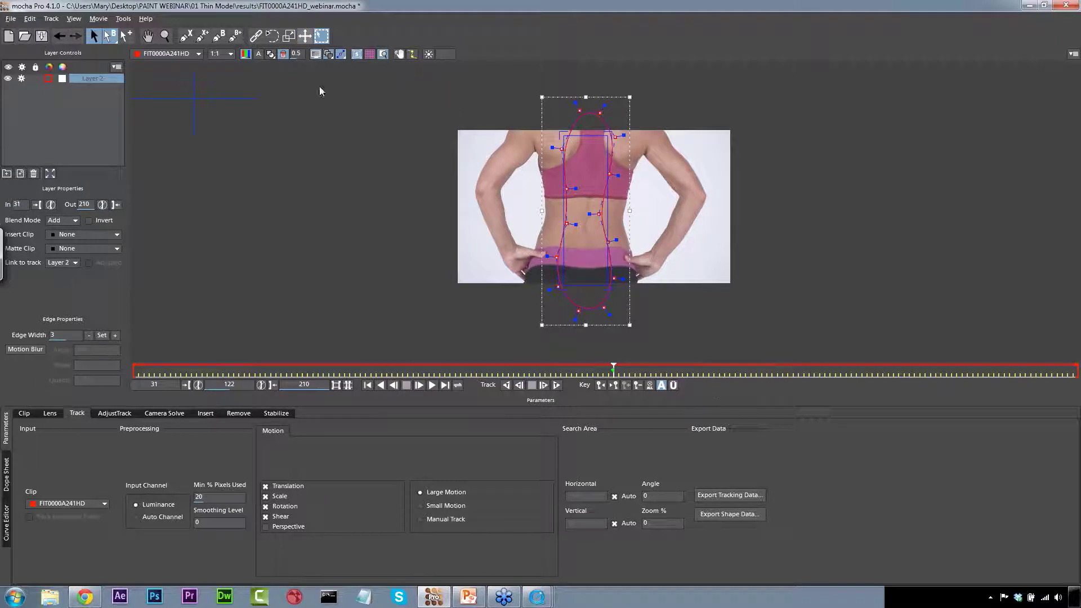
click(322, 36)
drag(629, 211, 623, 275)
drag(630, 320, 677, 368)
key(ctrl+z)
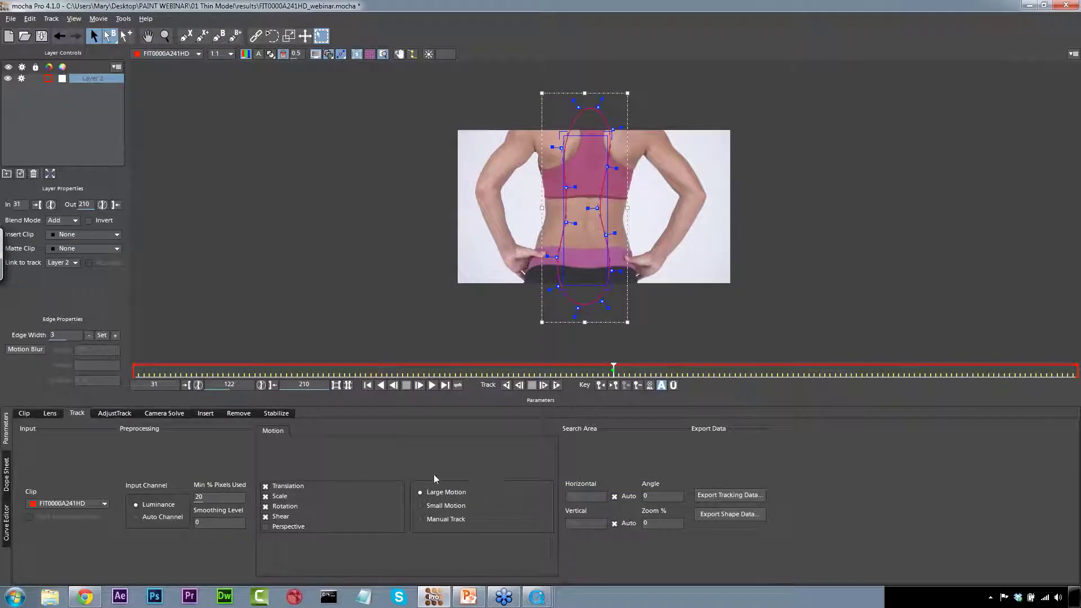
Switch the motion to Manual Track and raise the planar surface's lower edge to the waist around frame 122.
click(447, 520)
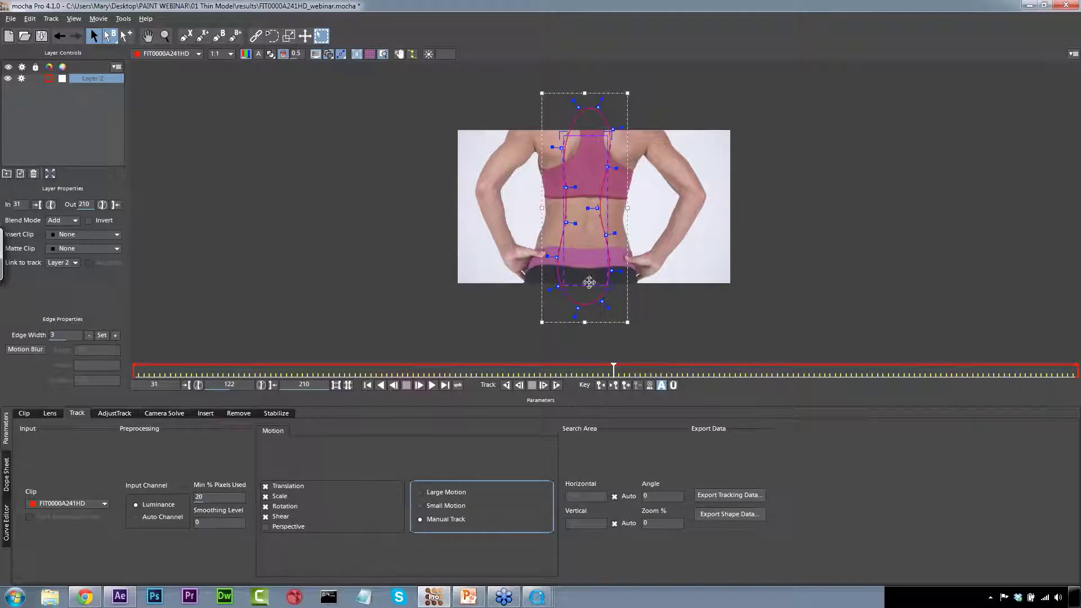
mouse_move(593, 270)
click(611, 369)
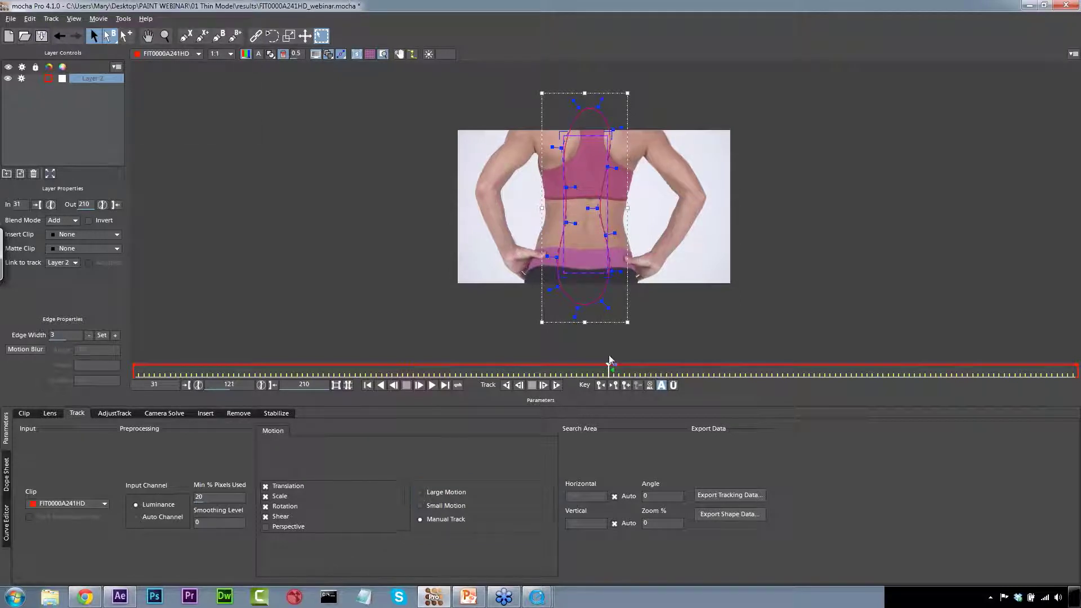
drag(609, 367, 613, 368)
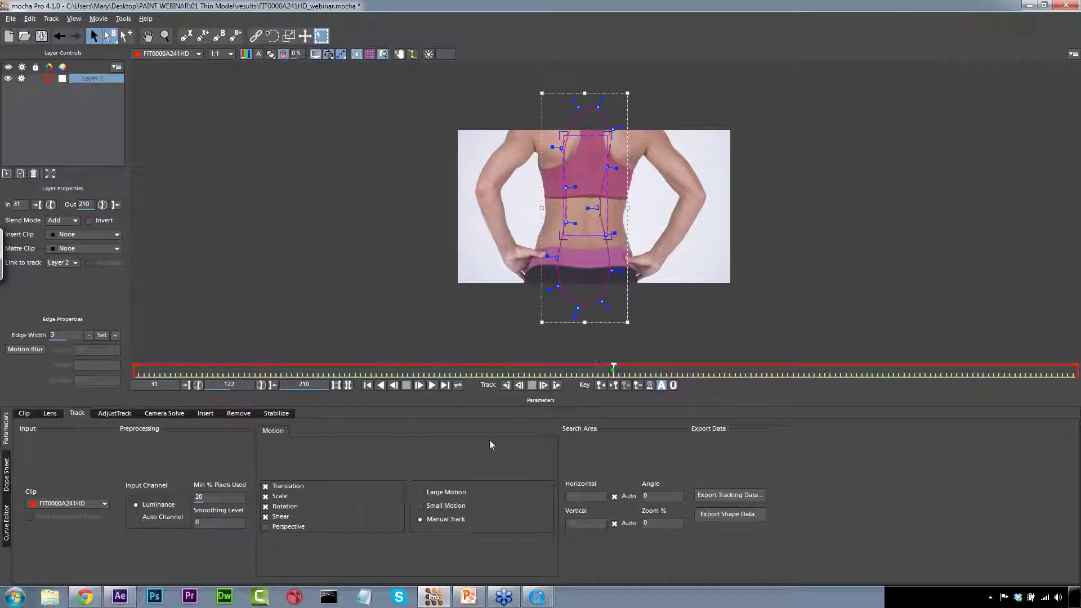
Set the motion back to Large Motion and track Layer 2 backward from frame 122 to frame 31.
click(429, 493)
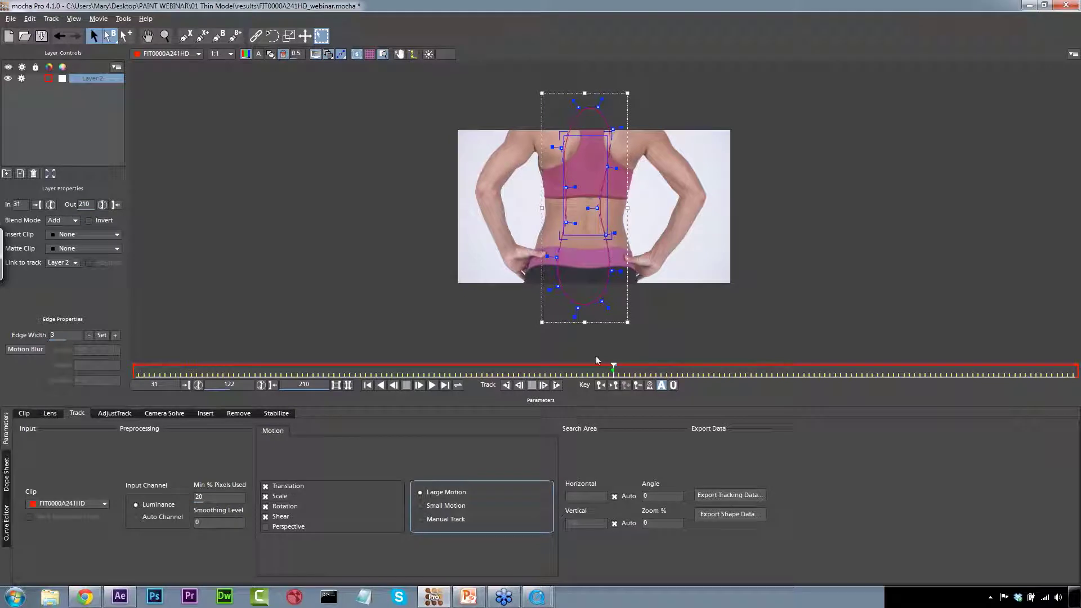
click(507, 386)
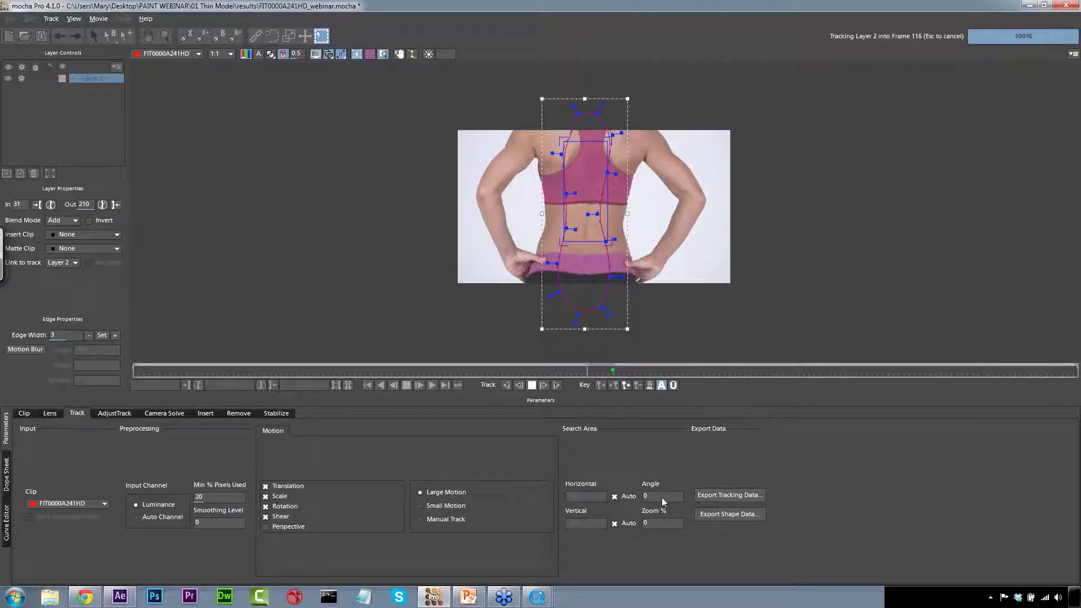
key(Escape)
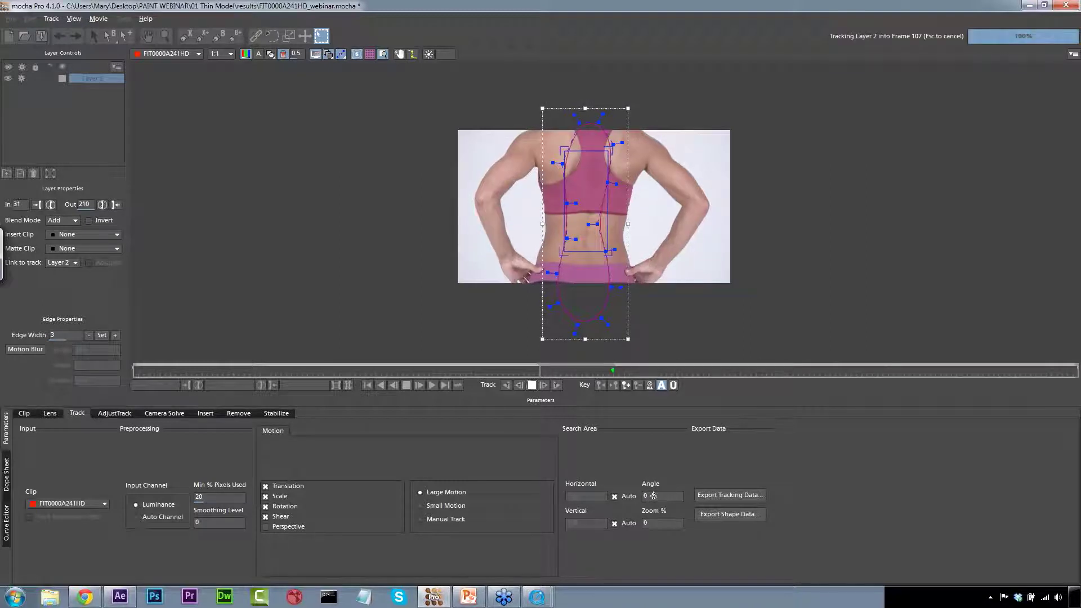
key(Escape)
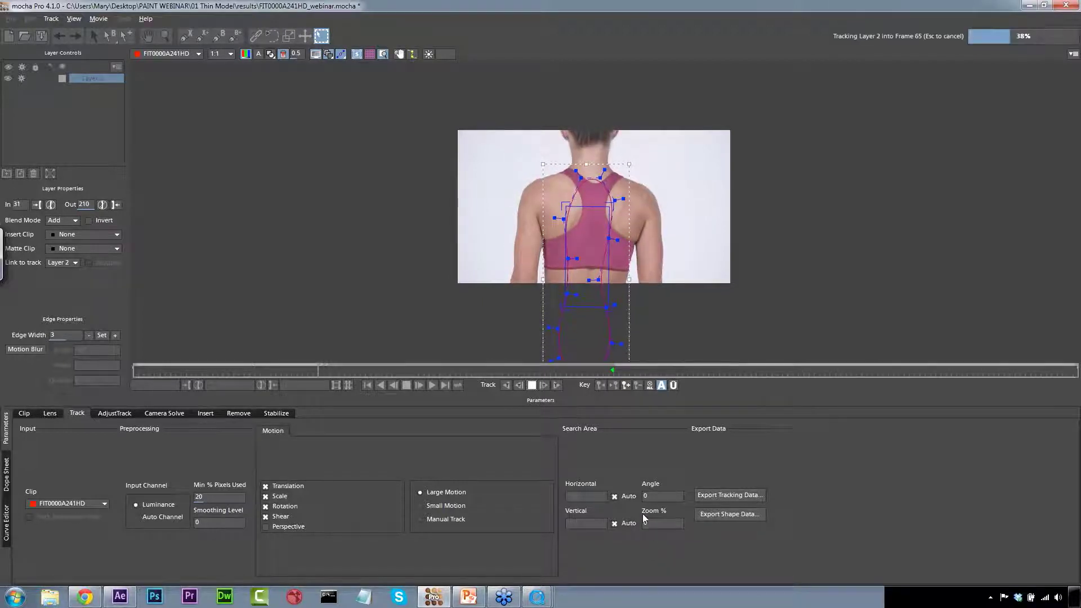
key(Escape)
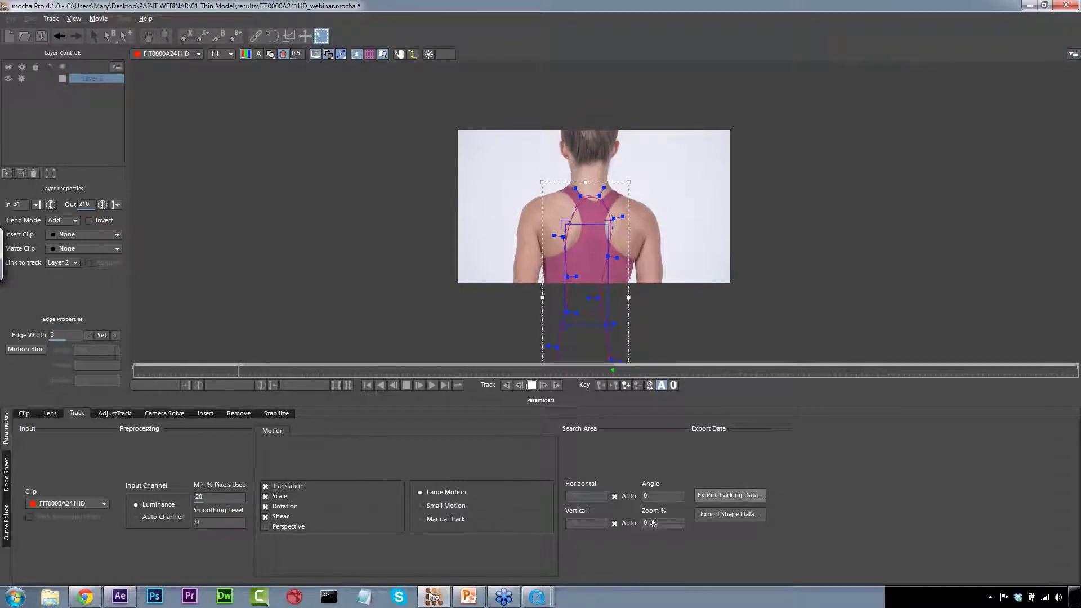
key(Escape)
key(z)
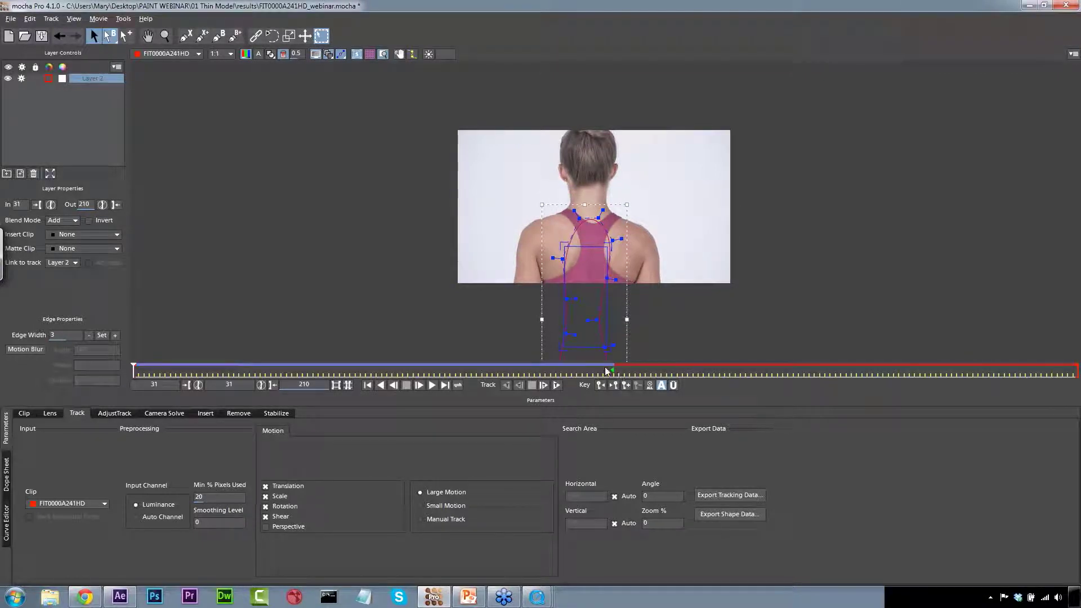
Track Layer 2 forward from frame 122 to frame 210 with the planar grid shown, and return to frame 31.
drag(134, 369, 613, 369)
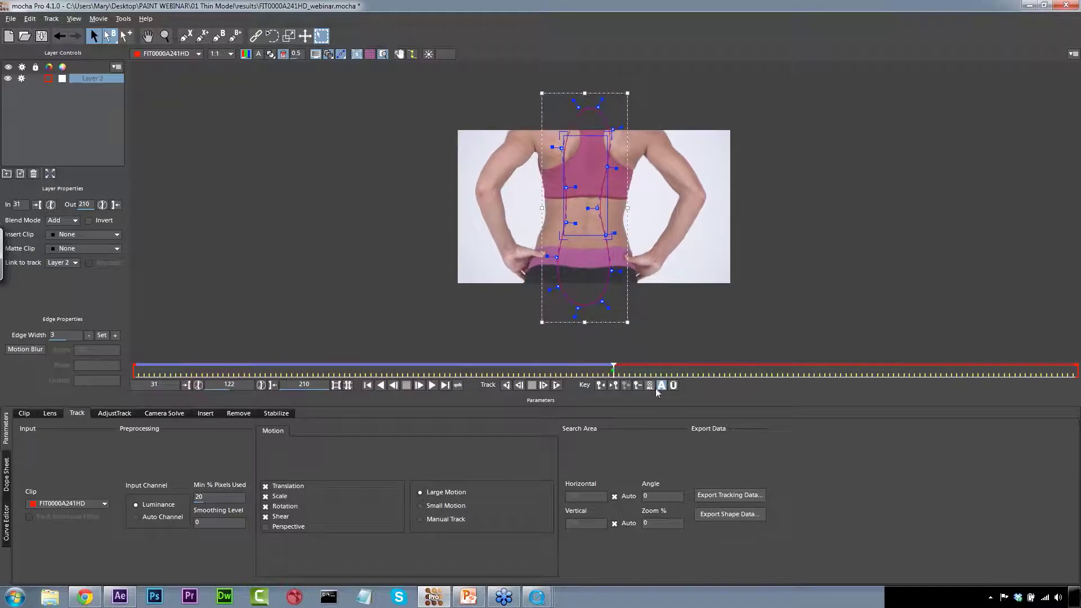
click(558, 385)
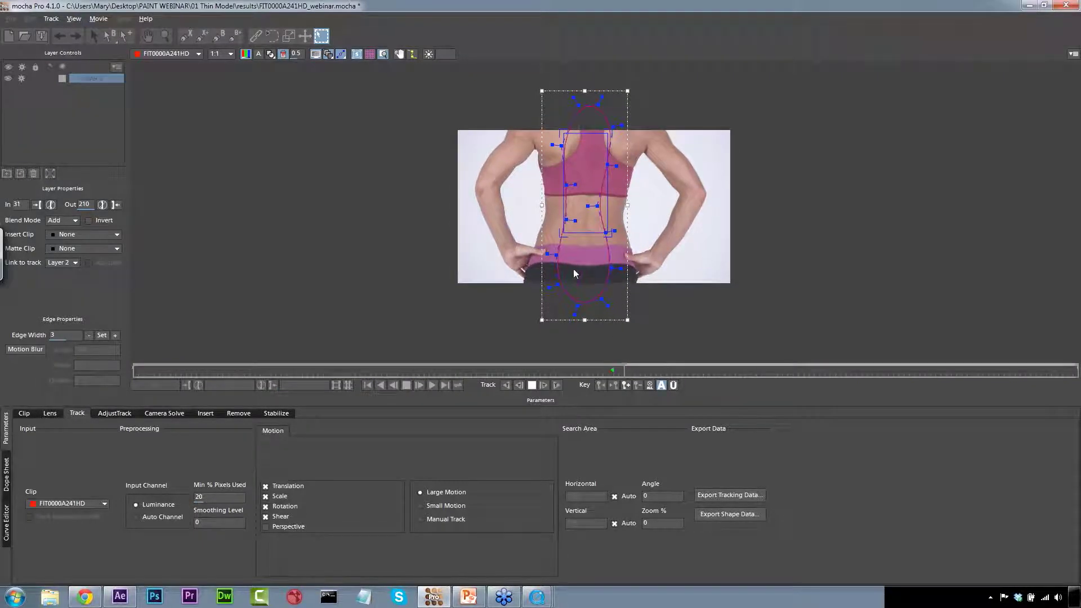
click(369, 55)
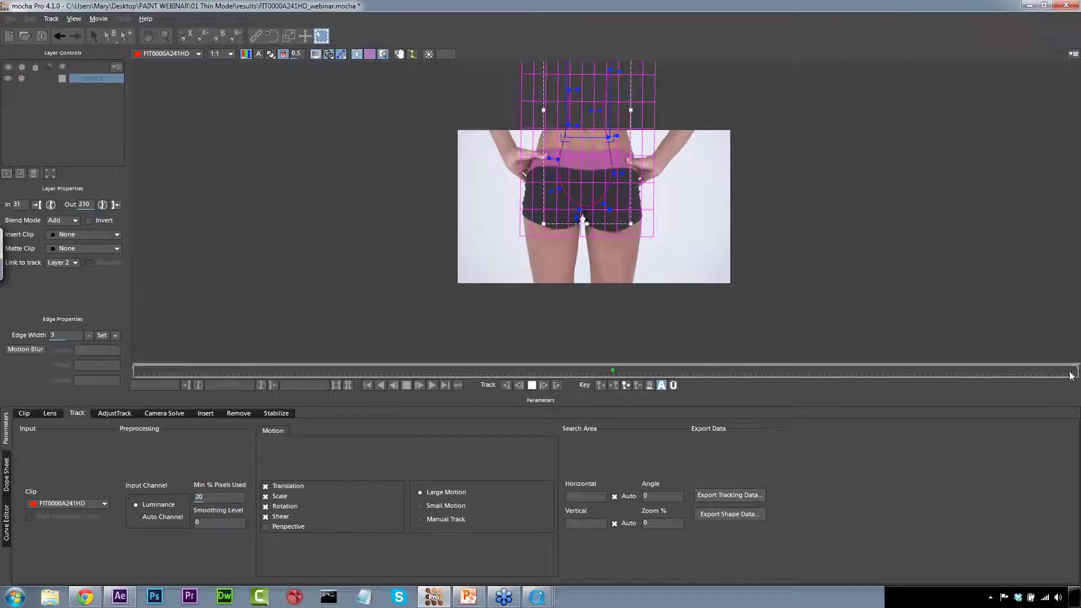
drag(1014, 368, 33, 86)
Rename Layer 2 as "back track", lock it and turn off its processing.
click(90, 78)
double_click(95, 79)
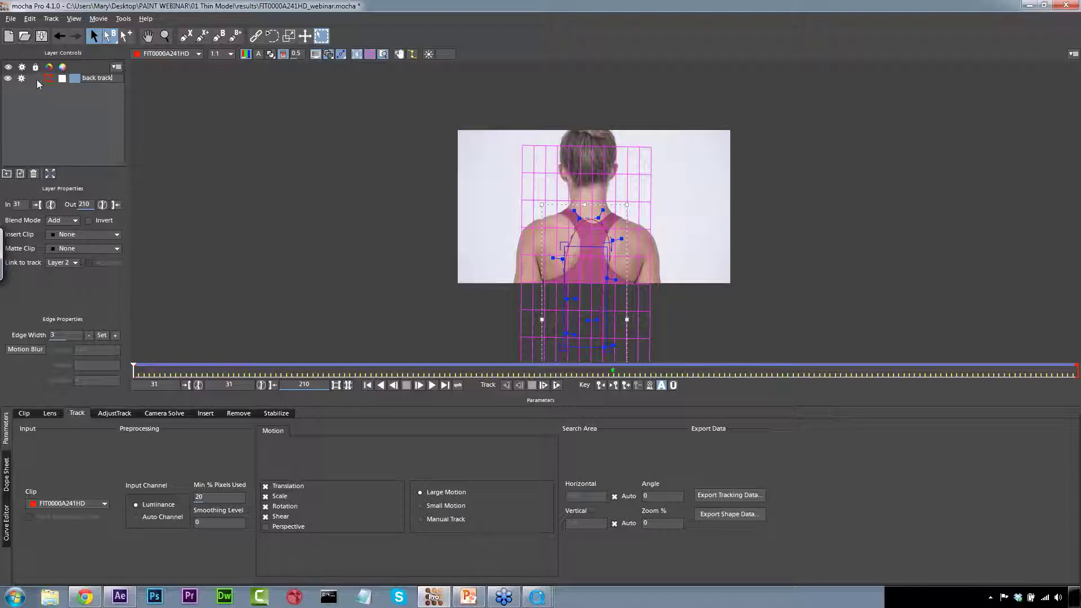
click(35, 79)
click(22, 79)
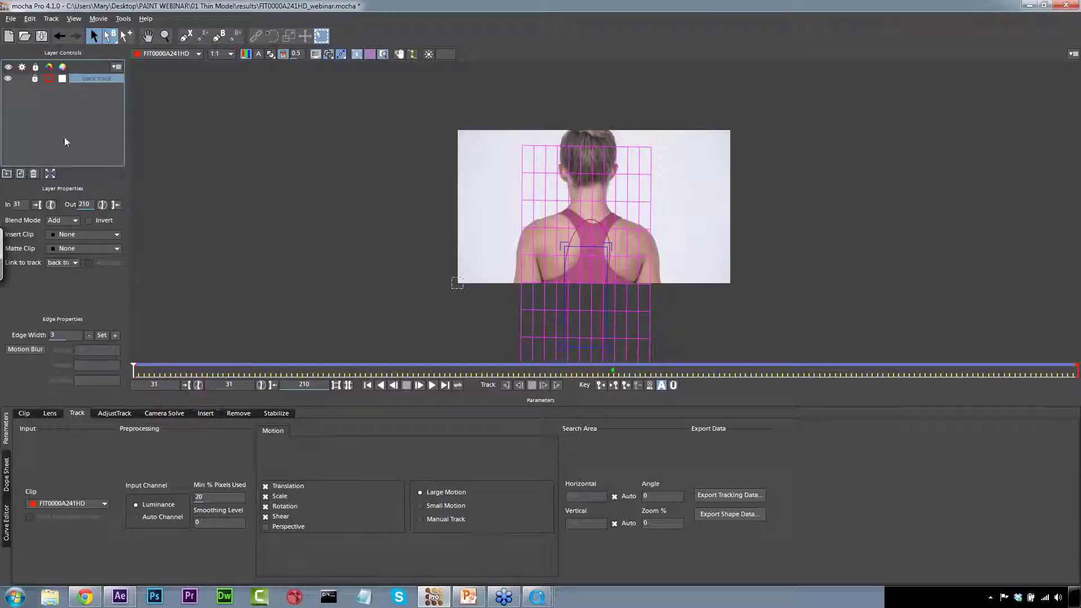
Hide the back track layer and the planar grid, and scrub through the clip to frame 120.
click(9, 79)
click(369, 56)
drag(131, 367, 1031, 368)
drag(922, 371, 596, 294)
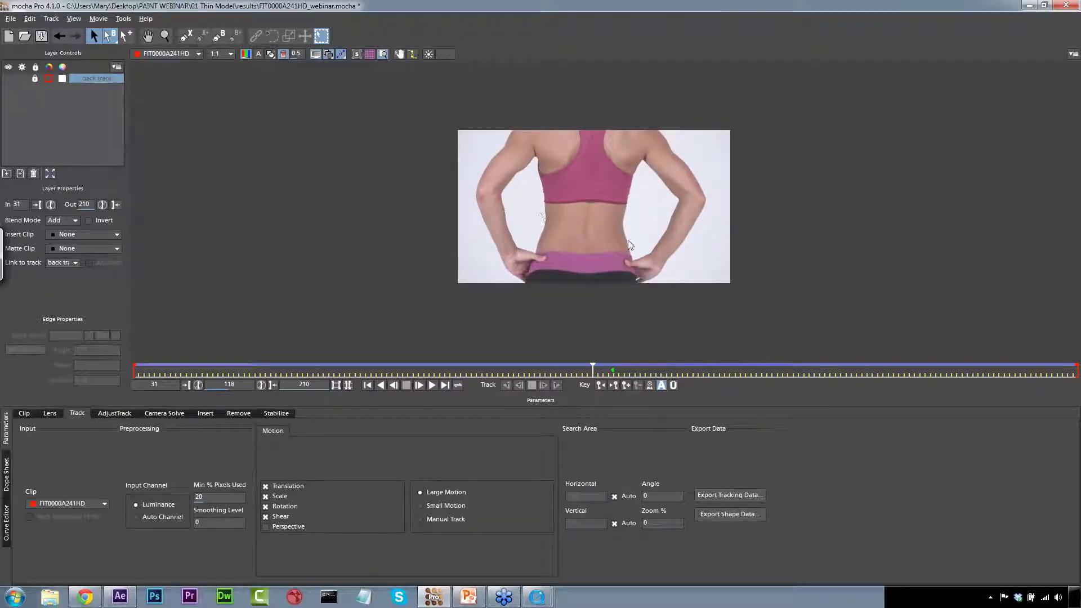
drag(594, 368, 1052, 369)
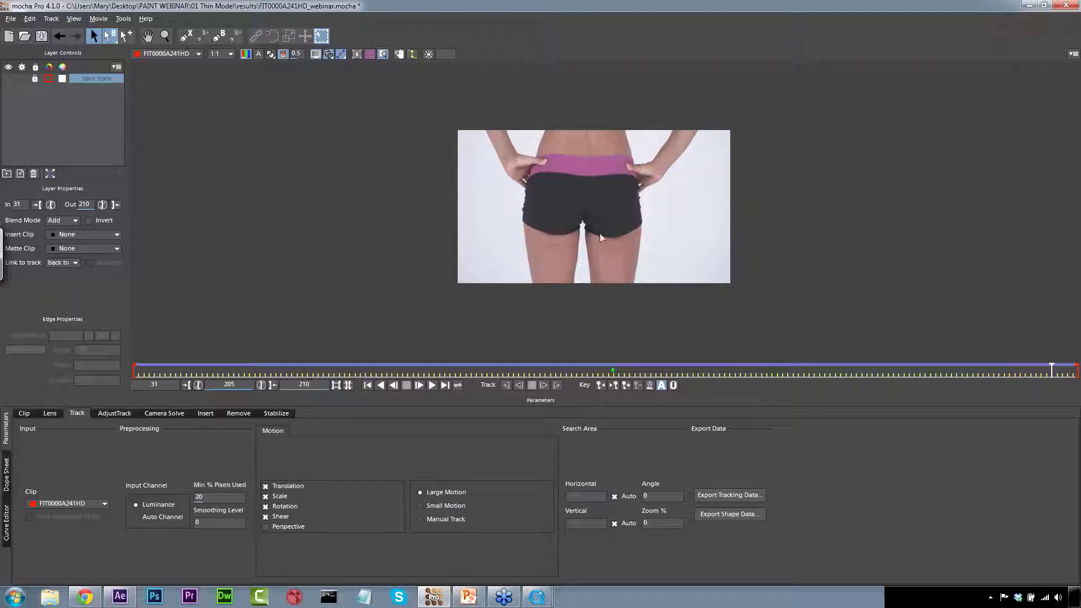
drag(1051, 368, 603, 324)
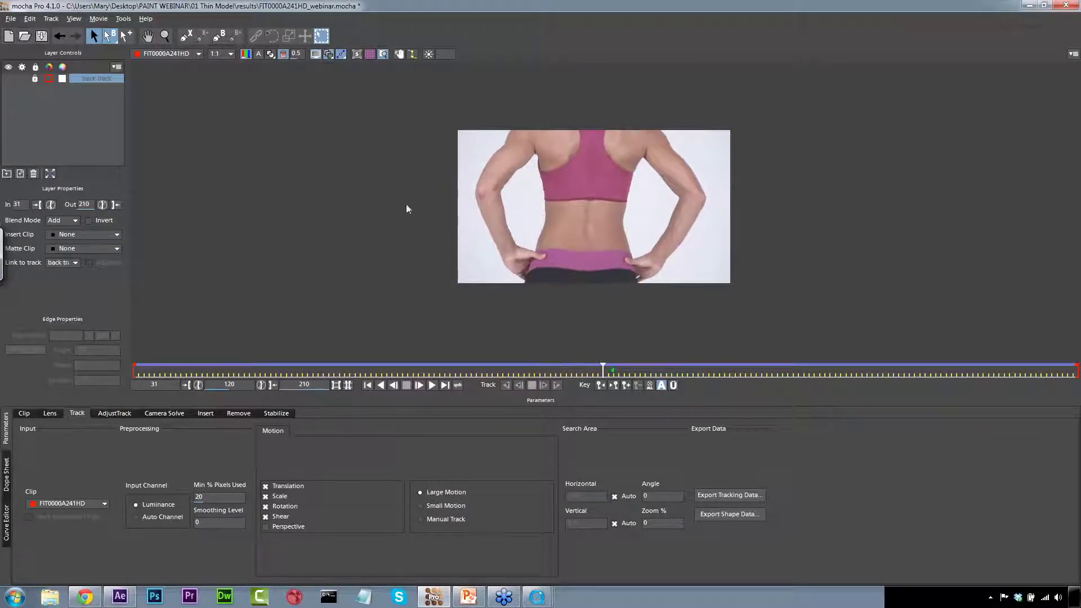
Draw an open X-spline along the right edge of the model's torso, from the upper arm to below the image.
click(186, 37)
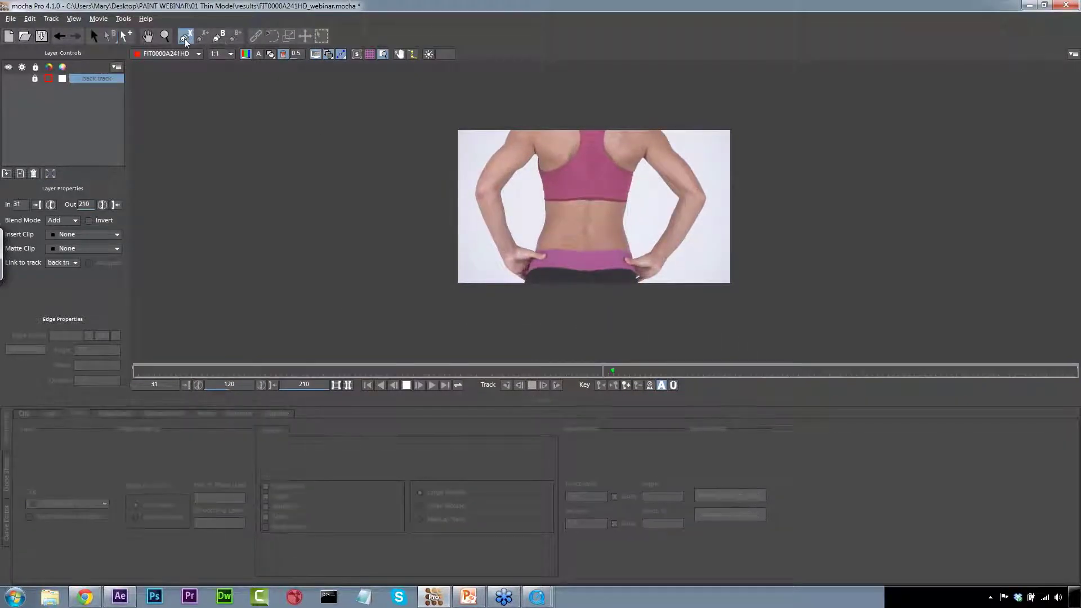
click(654, 141)
click(636, 187)
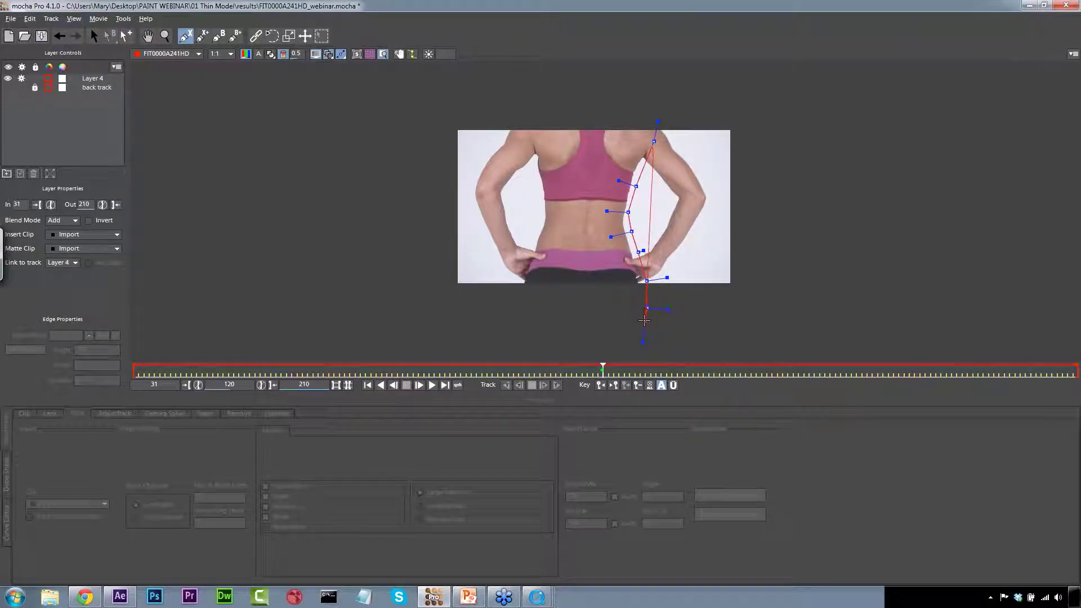
right_click(644, 320)
key(shift+c)
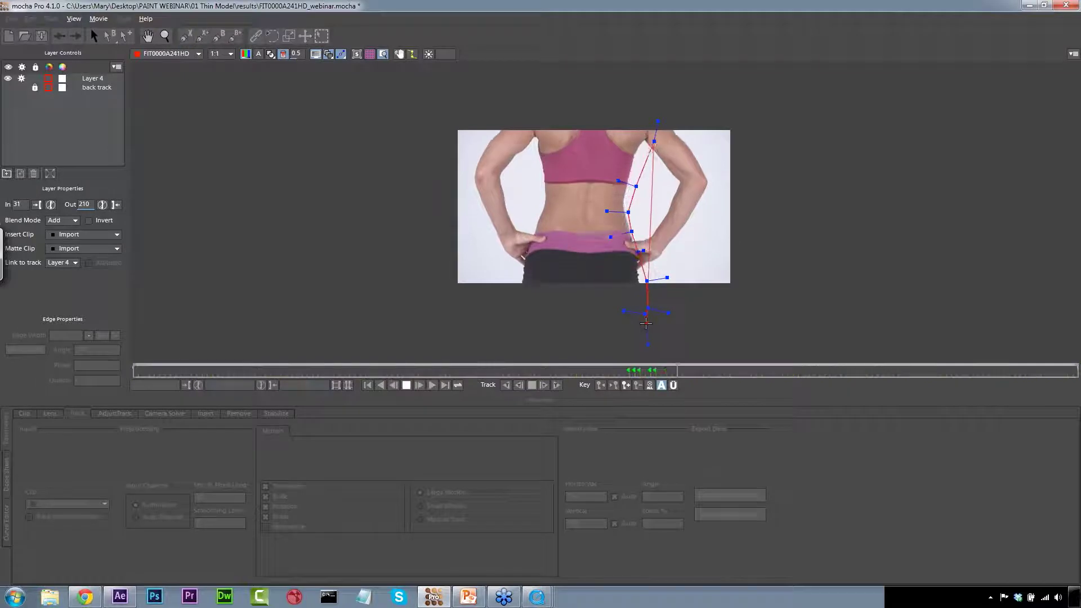
drag(648, 323, 603, 294)
key(ctrl+z)
right_click(602, 294)
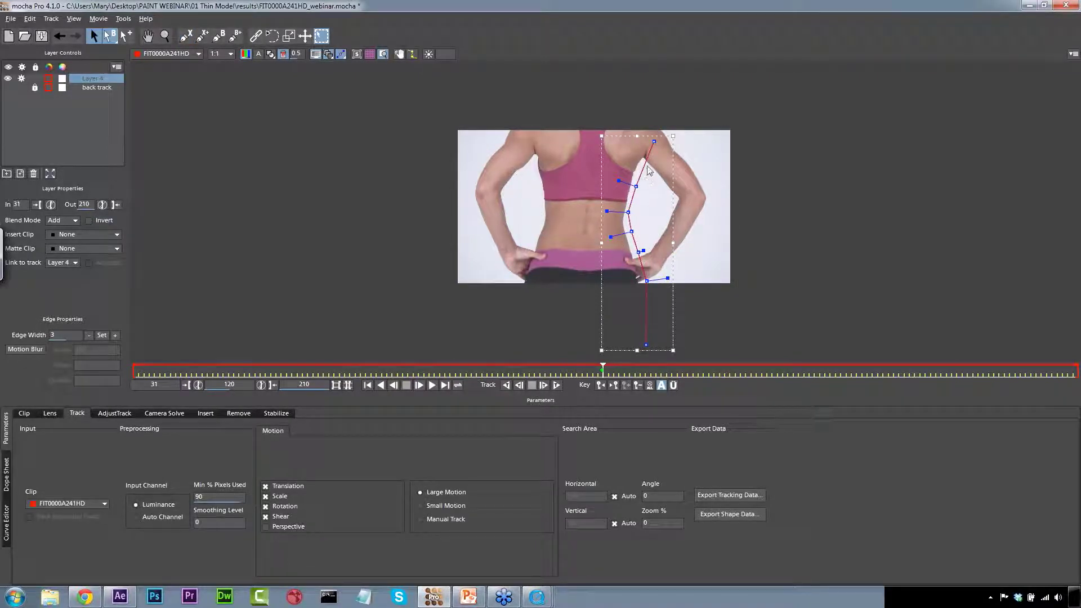
Try closing the Layer 4 spline along the right waist, and open it again.
right_click(644, 166)
mouse_move(653, 190)
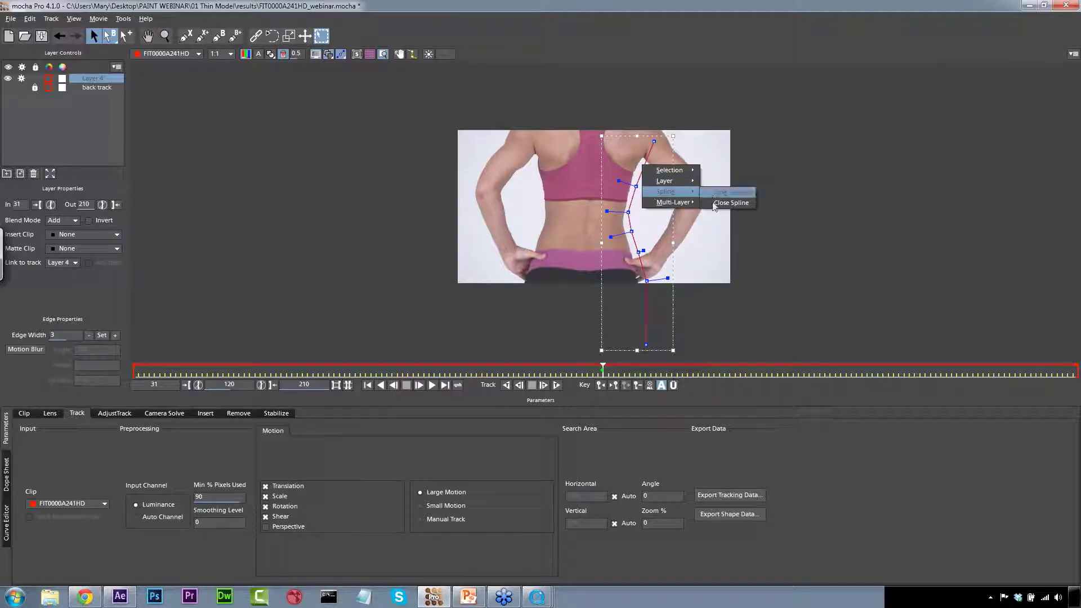
click(724, 202)
right_click(642, 181)
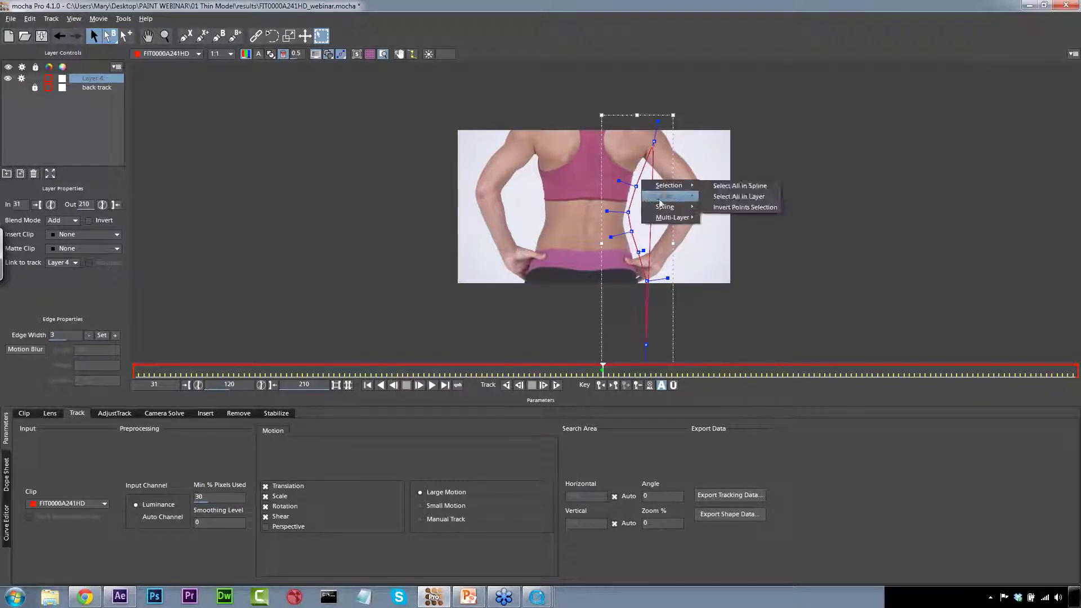
click(706, 219)
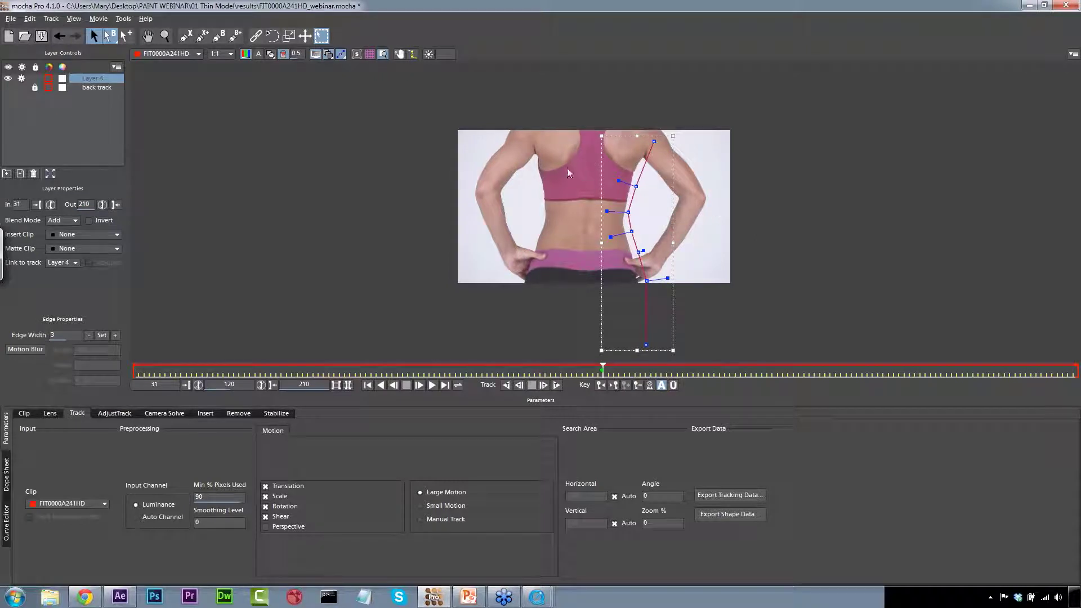
Shorten the curve handles on the Layer 4 spline's points along the right waist.
drag(668, 278, 654, 275)
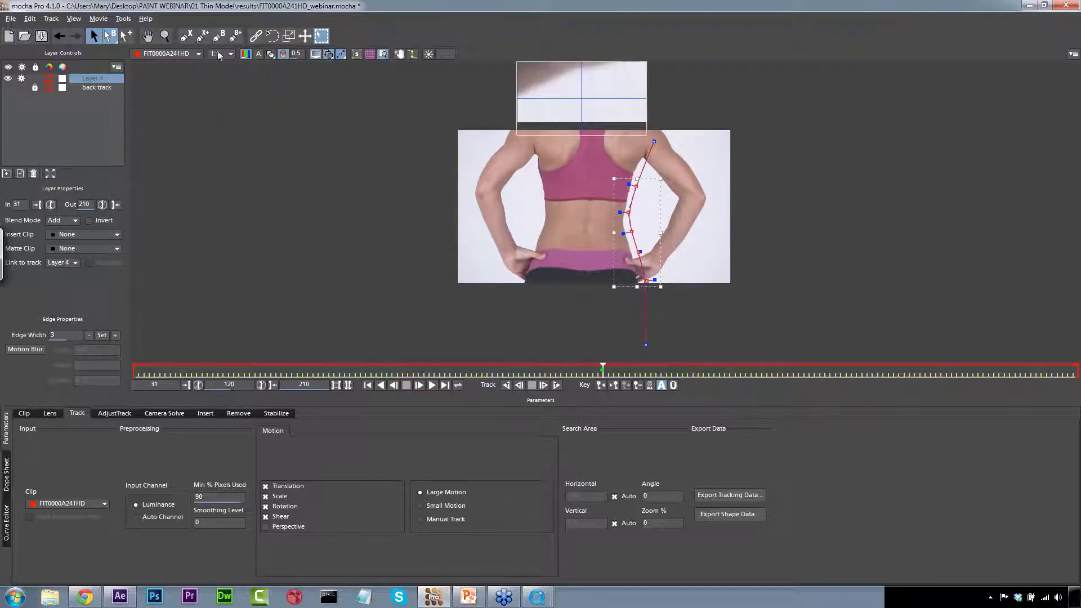
Draw an open X-spline along the left edge of the torso, from the upper arm to below the image, and shorten its point handles.
click(185, 36)
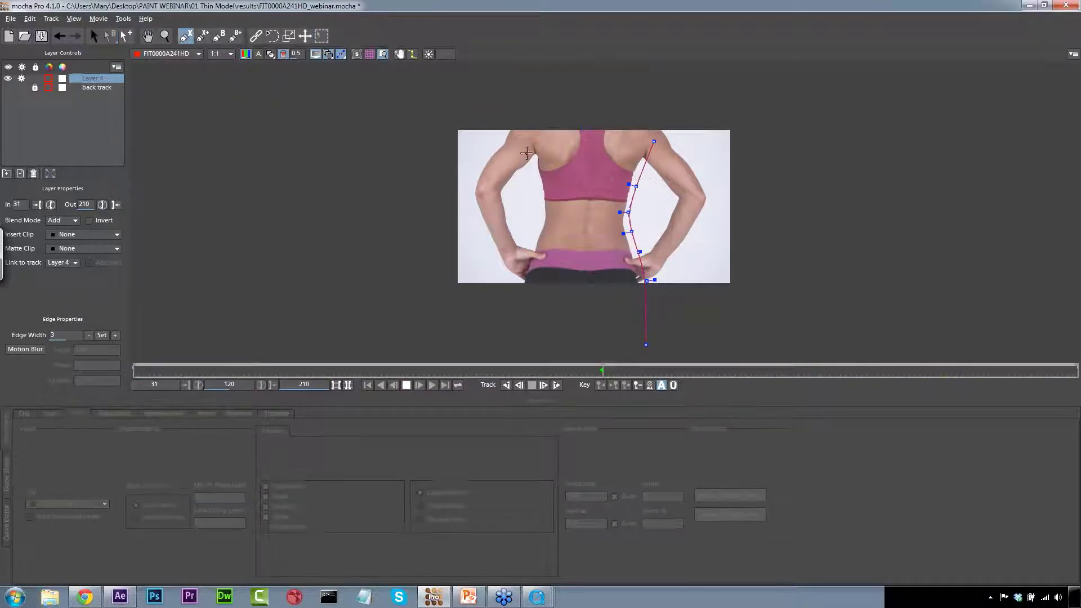
click(528, 136)
click(532, 175)
click(541, 201)
click(541, 232)
click(531, 246)
click(523, 269)
click(519, 289)
click(517, 327)
click(510, 356)
click(517, 349)
right_click(532, 274)
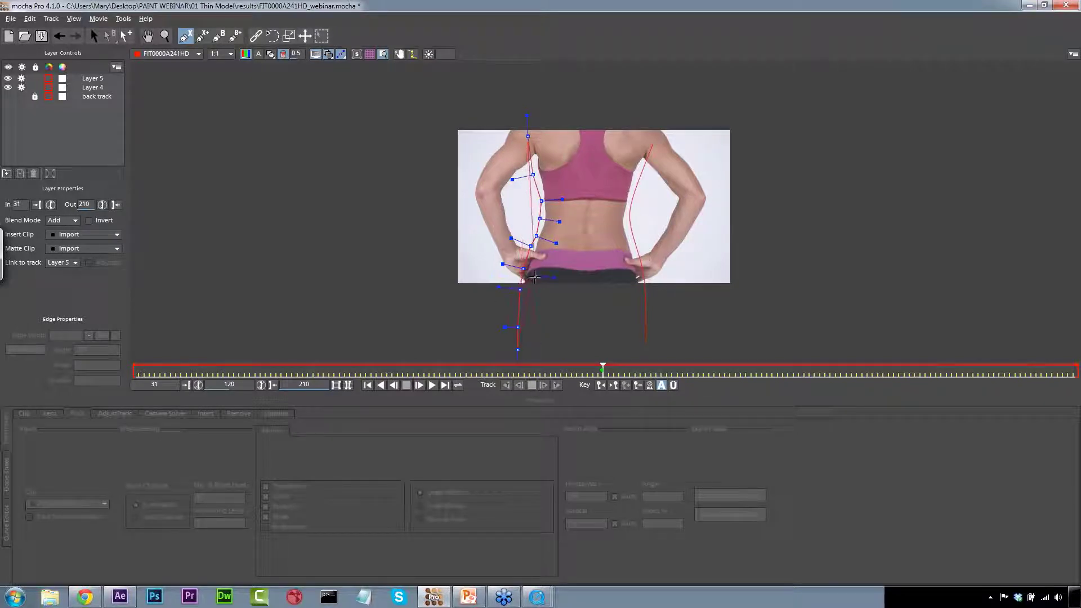
drag(598, 382, 598, 382)
drag(562, 199, 549, 200)
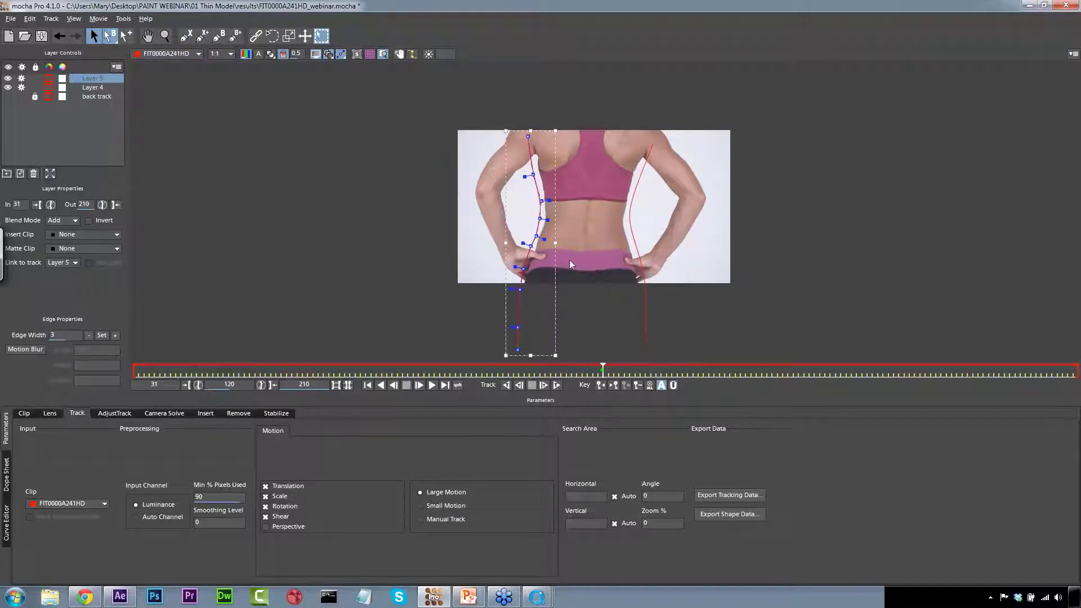
Rename Layer 5 as "left side" and Layer 4 as "right side".
double_click(100, 79)
text(left side)
click(92, 87)
double_click(93, 87)
text(r)
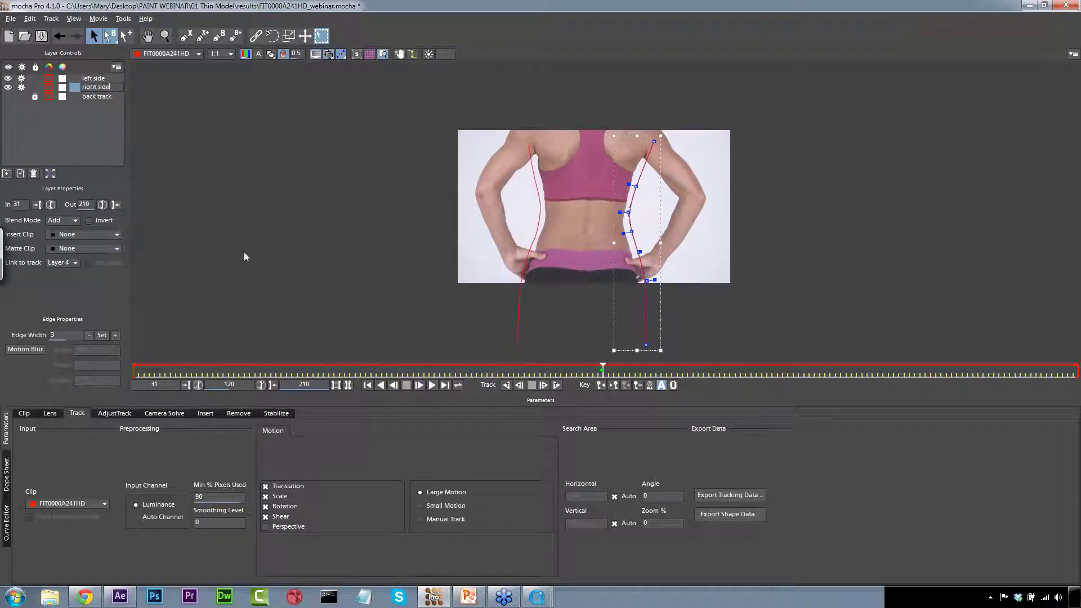
key(Return)
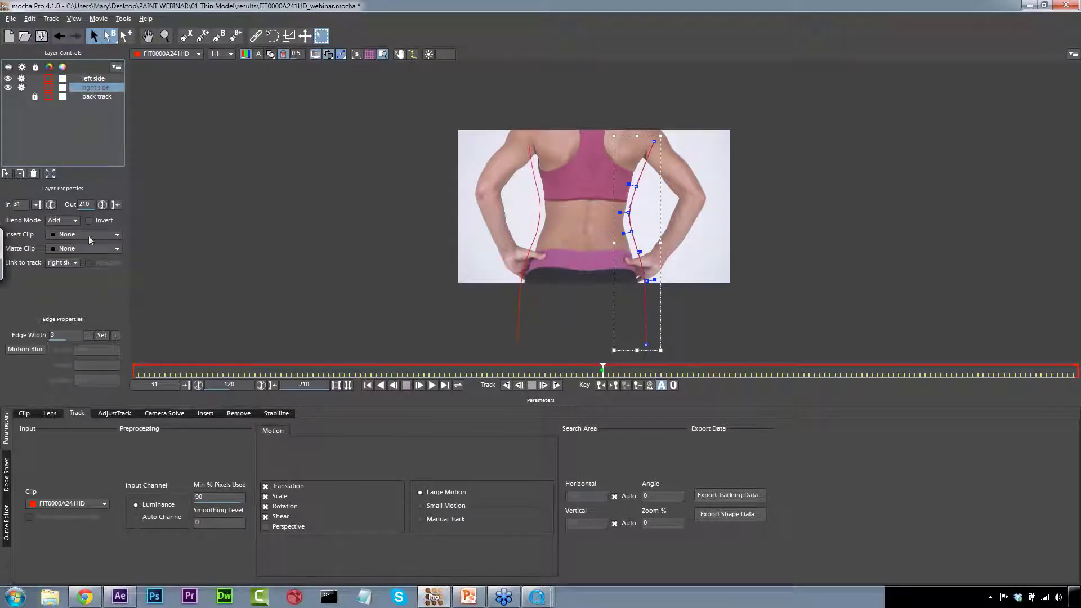
Link the right side and left side layers to the back track layer's motion.
click(60, 263)
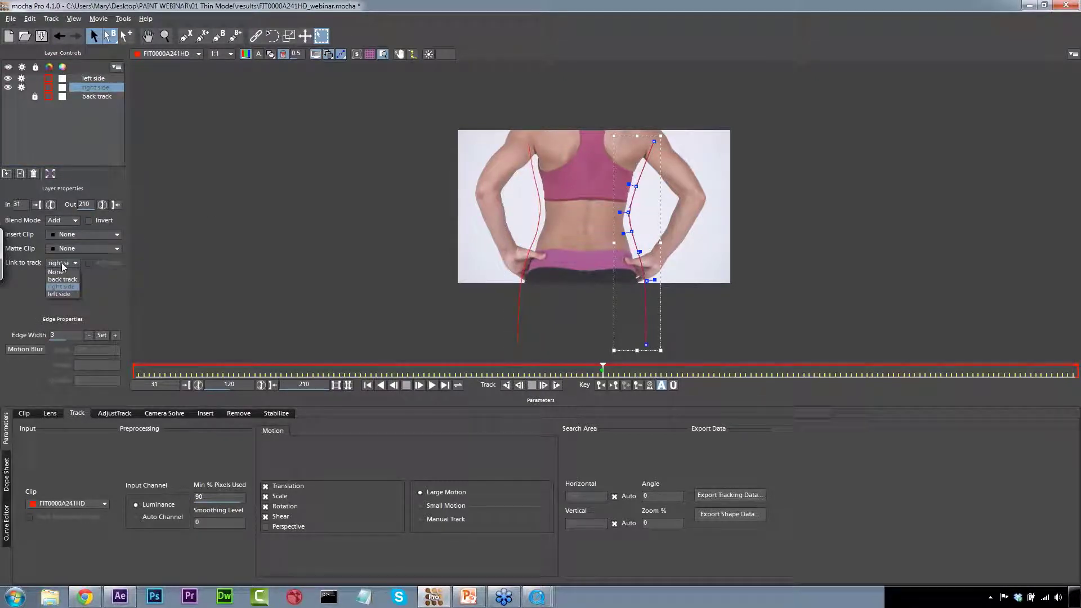
click(62, 292)
click(90, 80)
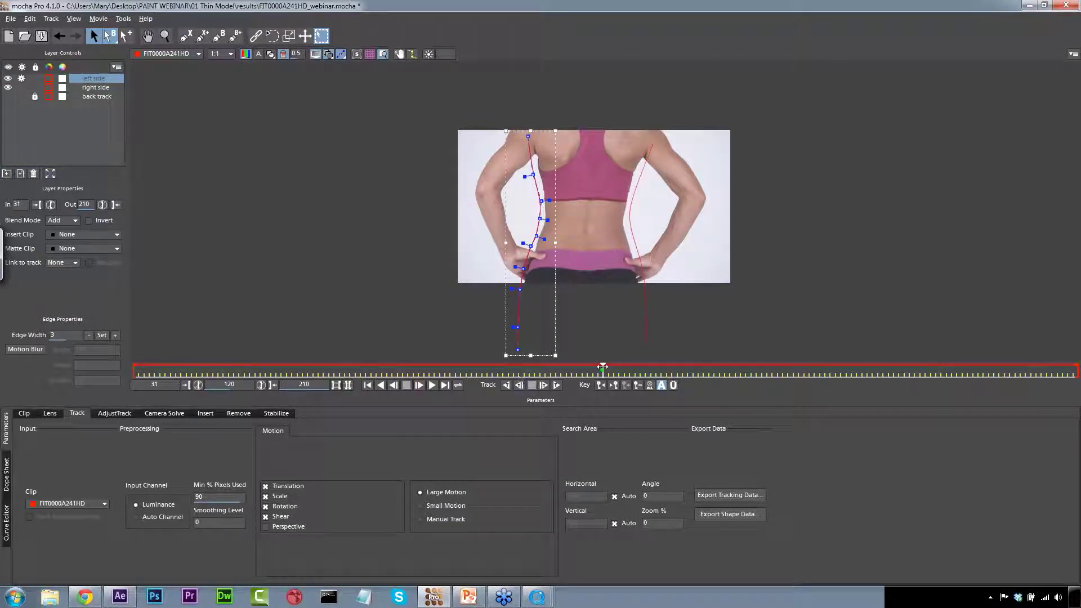
mouse_move(590, 369)
mouse_down()
mouse_move(367, 367)
mouse_move(590, 368)
mouse_up()
click(62, 263)
click(62, 294)
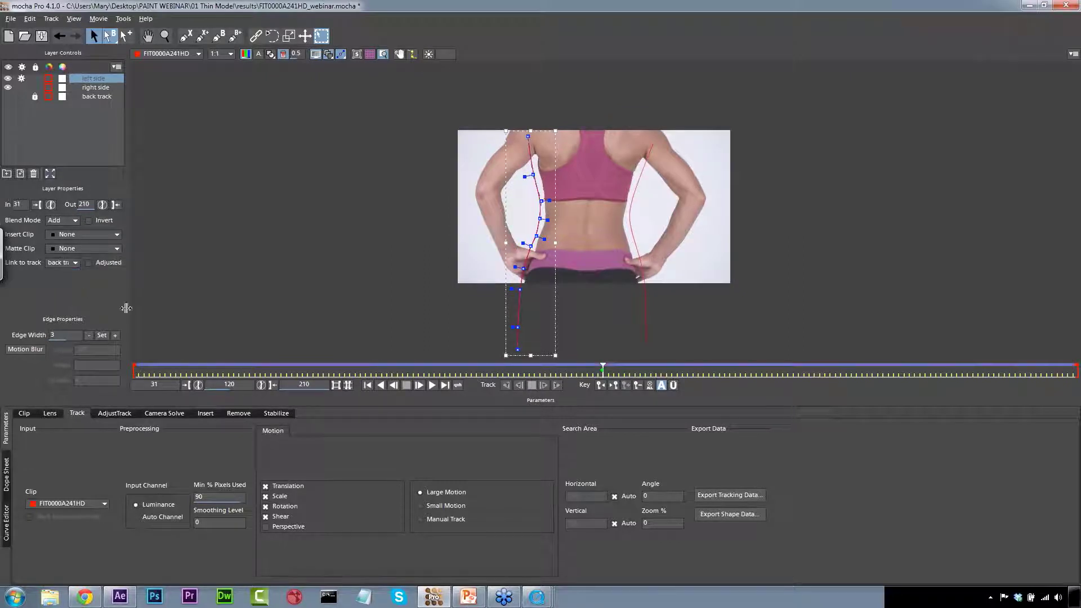
At frame 210 with Überkey on, extend the left side spline's end below the image and shift its hip point outward.
drag(602, 369, 648, 254)
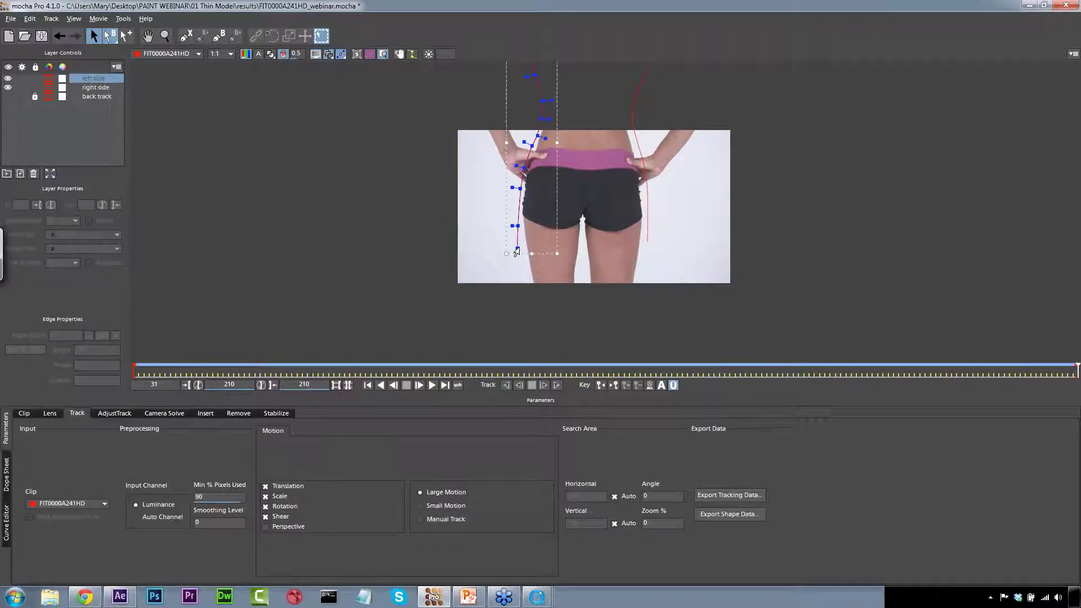
drag(517, 248, 538, 325)
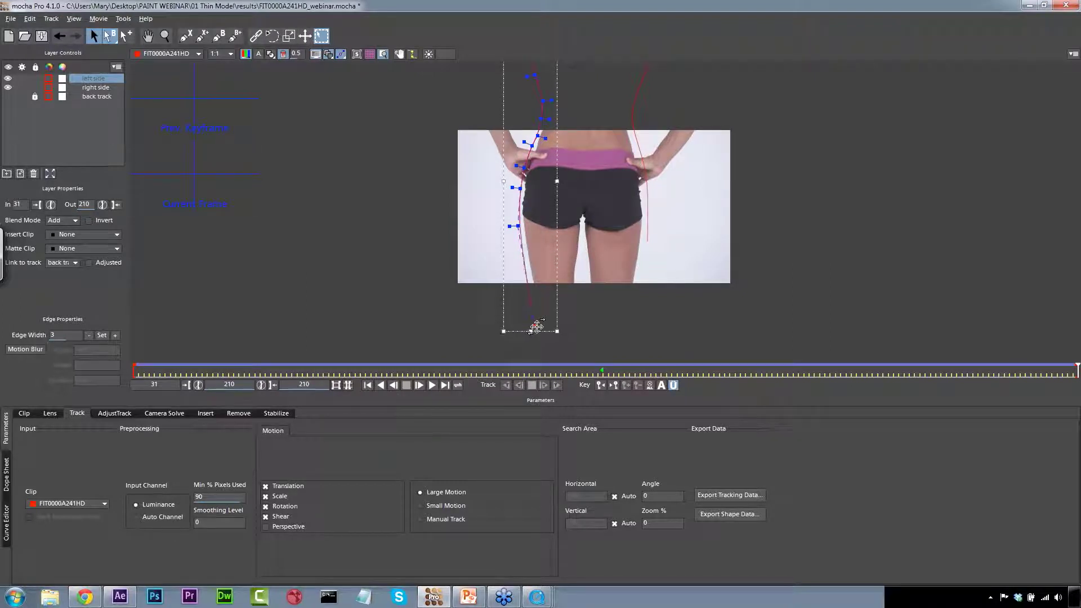
drag(517, 225, 514, 226)
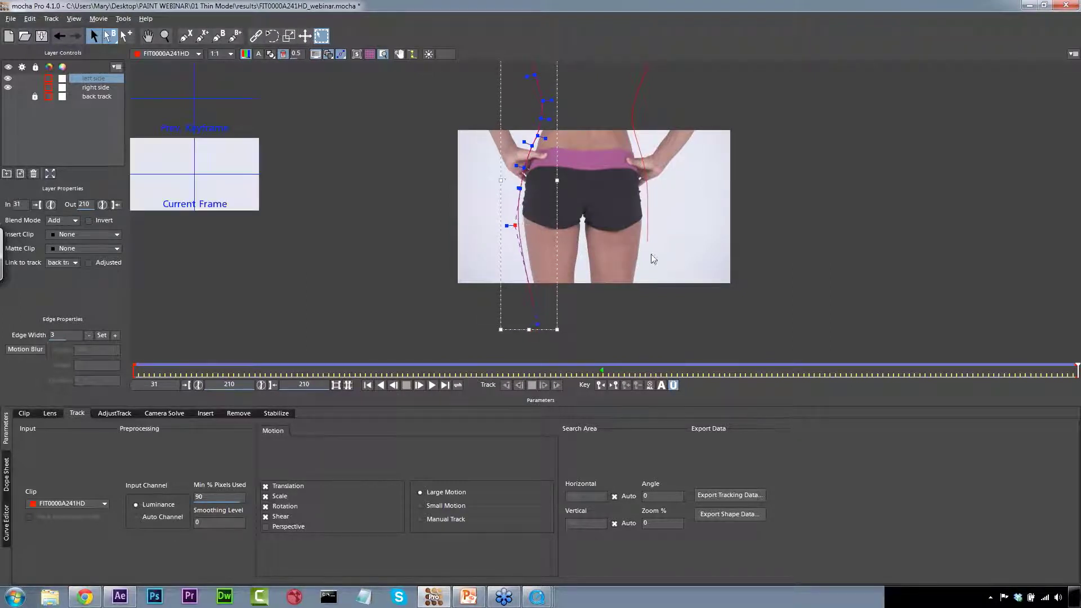
Extend the right side spline below the image around the hip, check it through the shot, and switch back to Autokey.
drag(645, 246, 631, 315)
drag(651, 180, 645, 235)
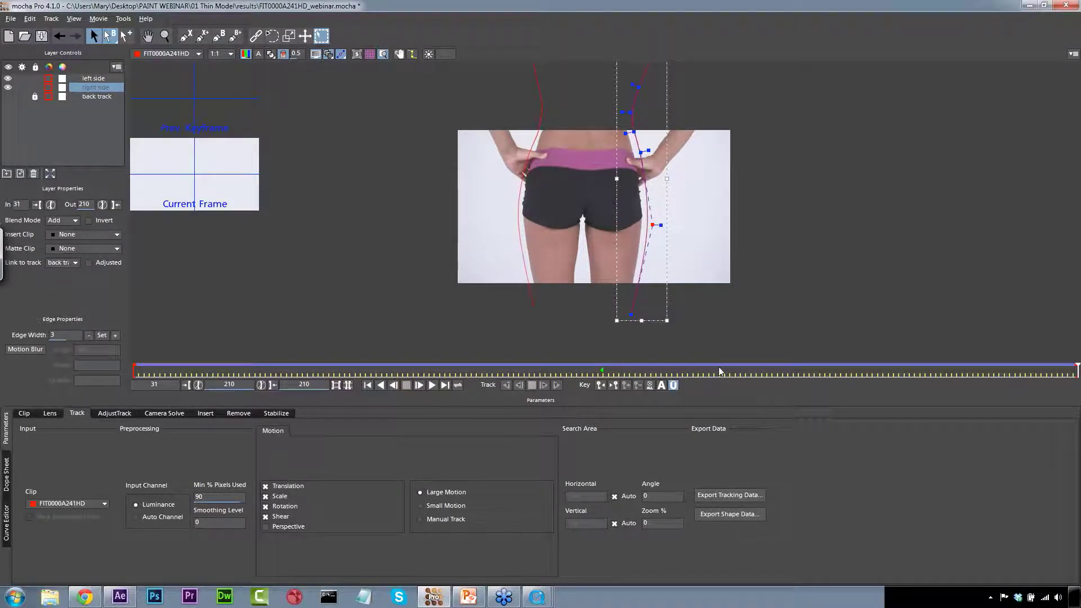
drag(1075, 371, 719, 372)
drag(645, 341, 1069, 338)
click(662, 385)
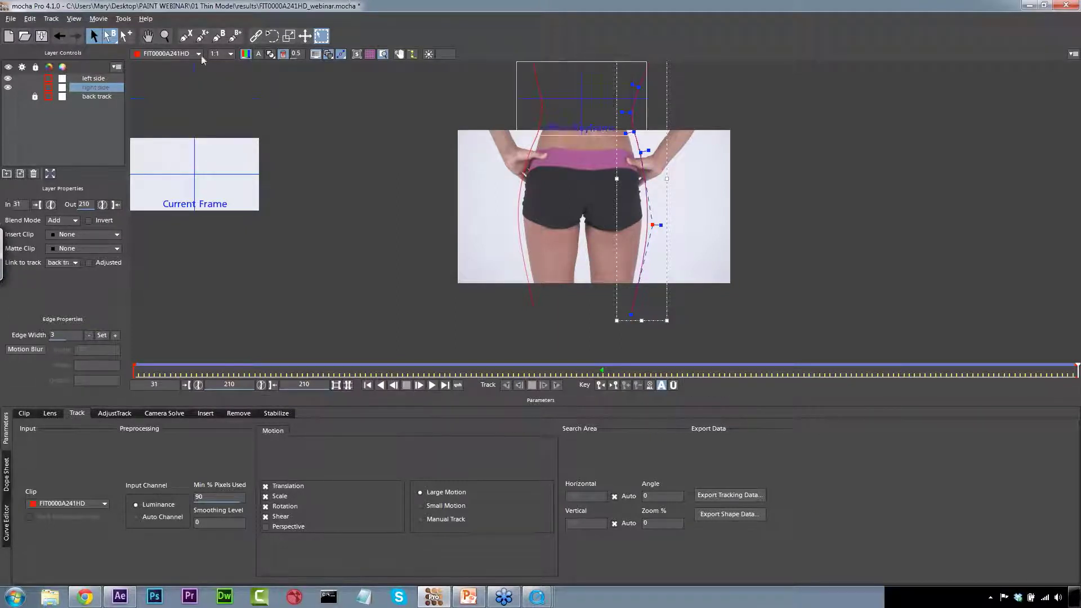
Draw an open X-spline down the left thigh's inner edge, from the shorts to below the image.
click(186, 37)
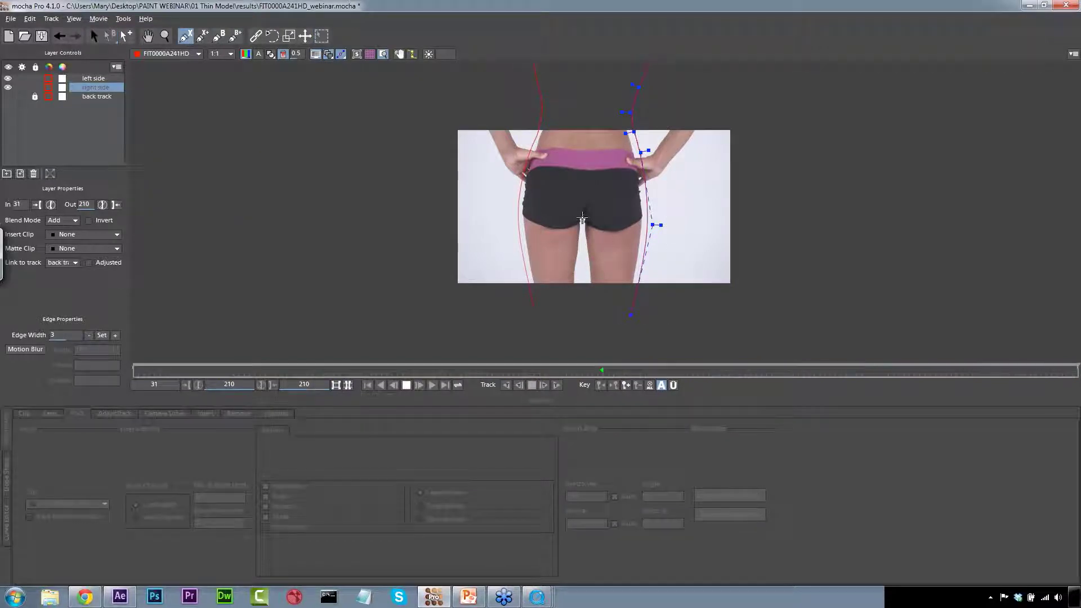
click(586, 199)
click(583, 218)
click(580, 236)
click(578, 263)
click(573, 323)
right_click(574, 308)
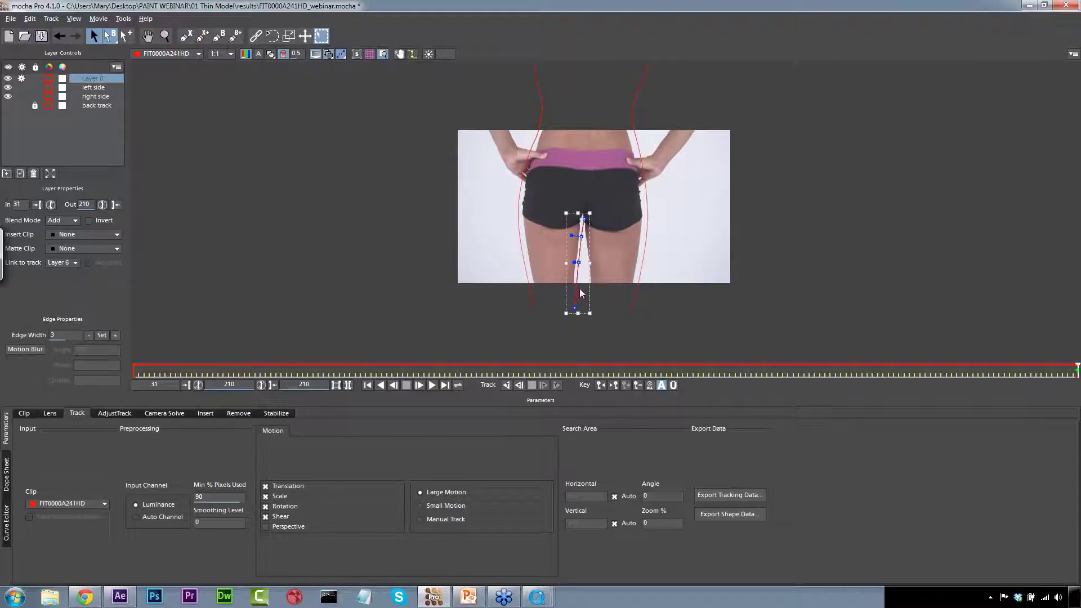
Delete the extra upper point of the Layer 6 spline and reposition its top and middle points along the left thigh.
mouse_move(578, 263)
mouse_down()
mouse_move(581, 274)
mouse_move(578, 260)
mouse_up()
key(Delete)
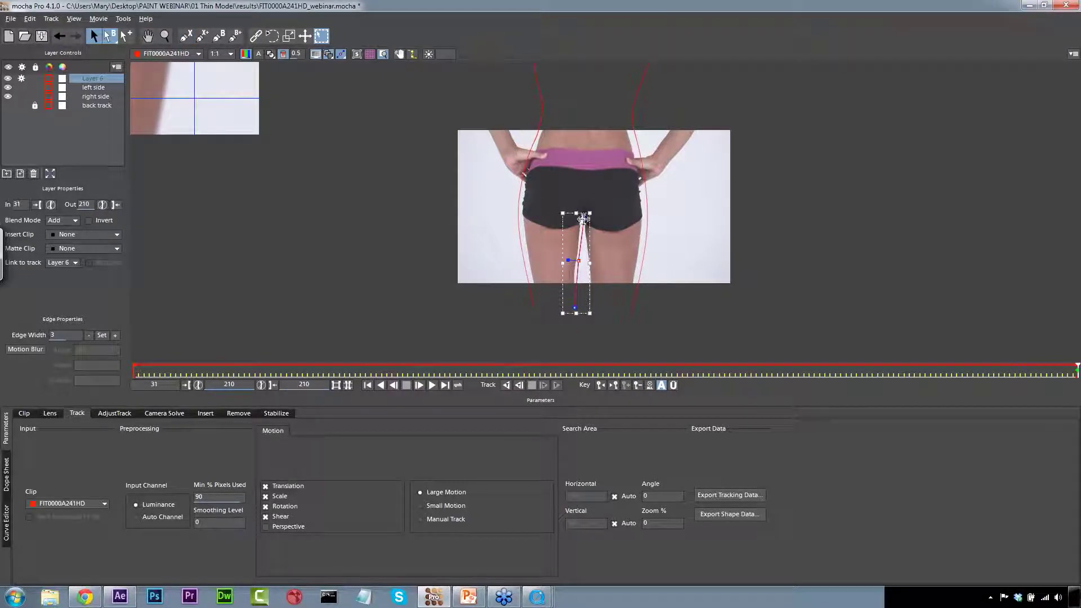
drag(583, 218, 582, 219)
drag(578, 260, 576, 275)
Draw an open X-spline down the right thigh's inner edge, from the shorts to below the image.
click(185, 36)
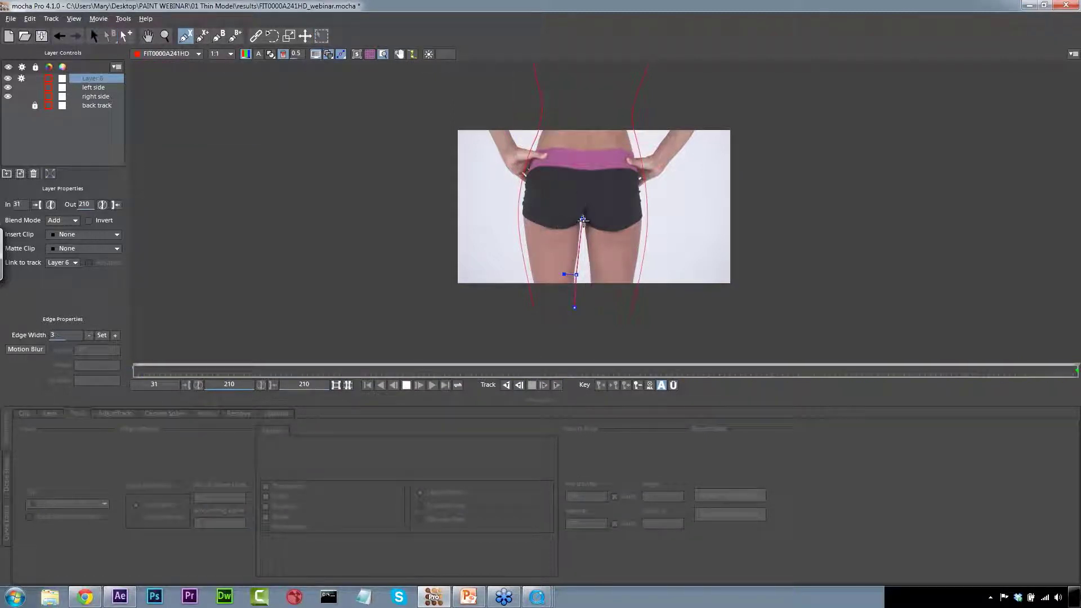
click(583, 221)
click(588, 261)
click(589, 313)
right_click(587, 304)
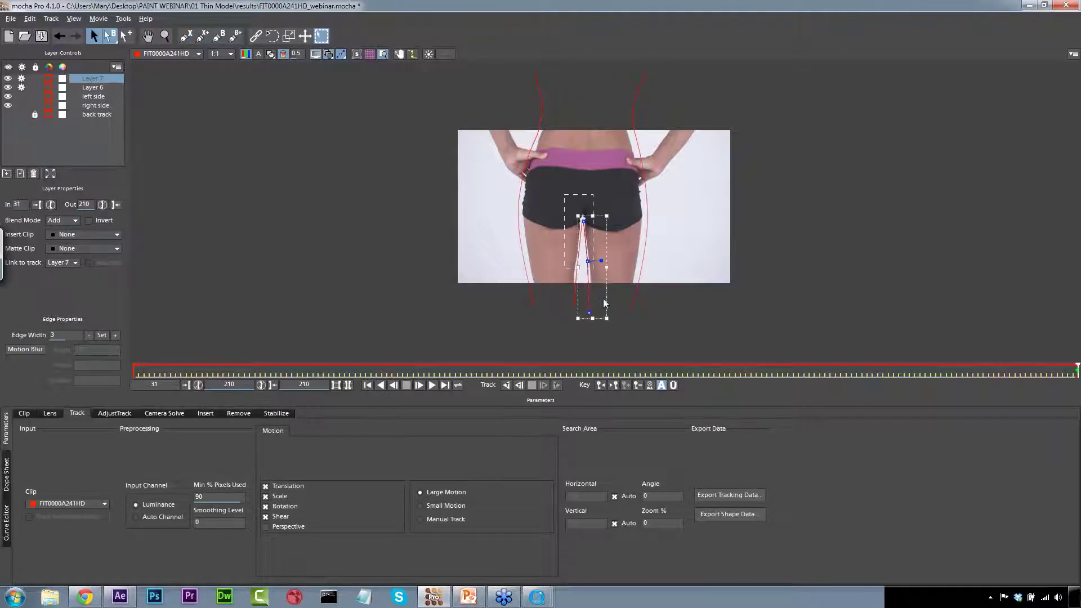
Shorten the middle point handles on both inner thigh splines and raise the Layer 7 spline's top point to the shorts.
drag(599, 260, 575, 275)
click(574, 284)
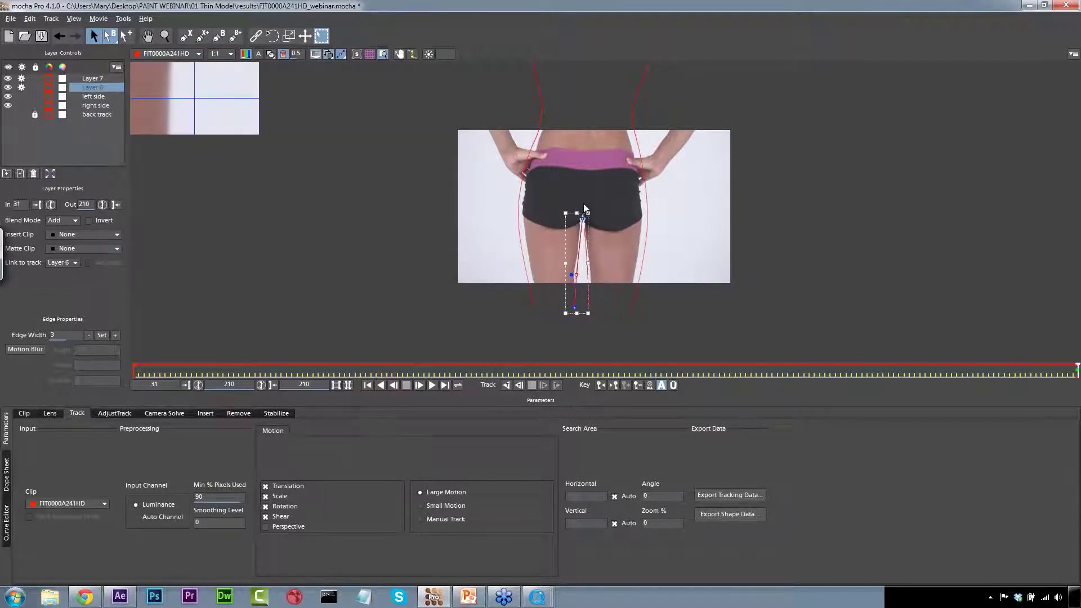
key(ctrl+z)
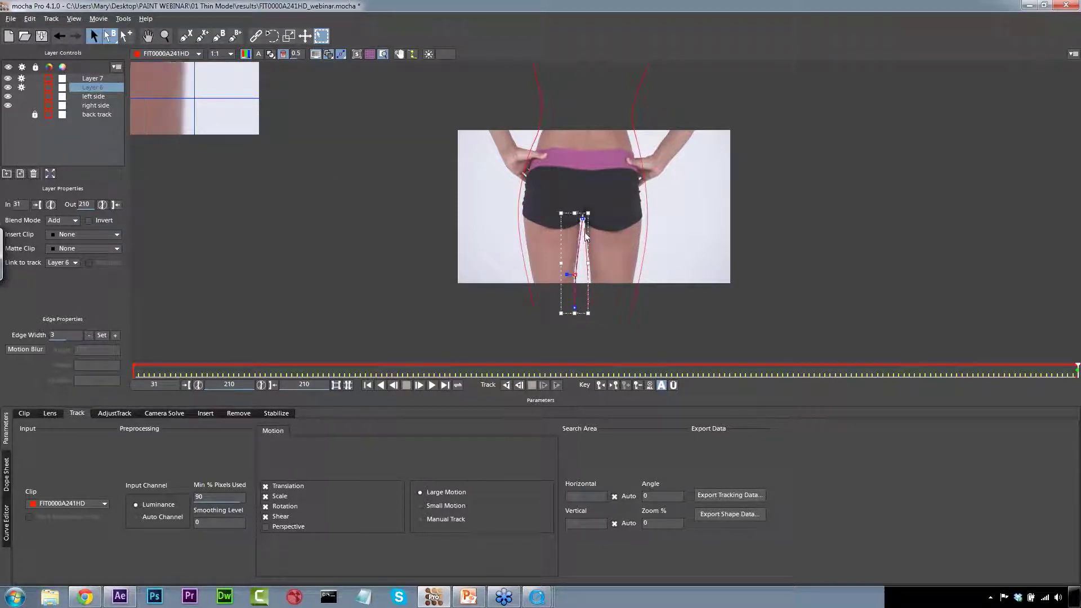
drag(573, 273, 573, 273)
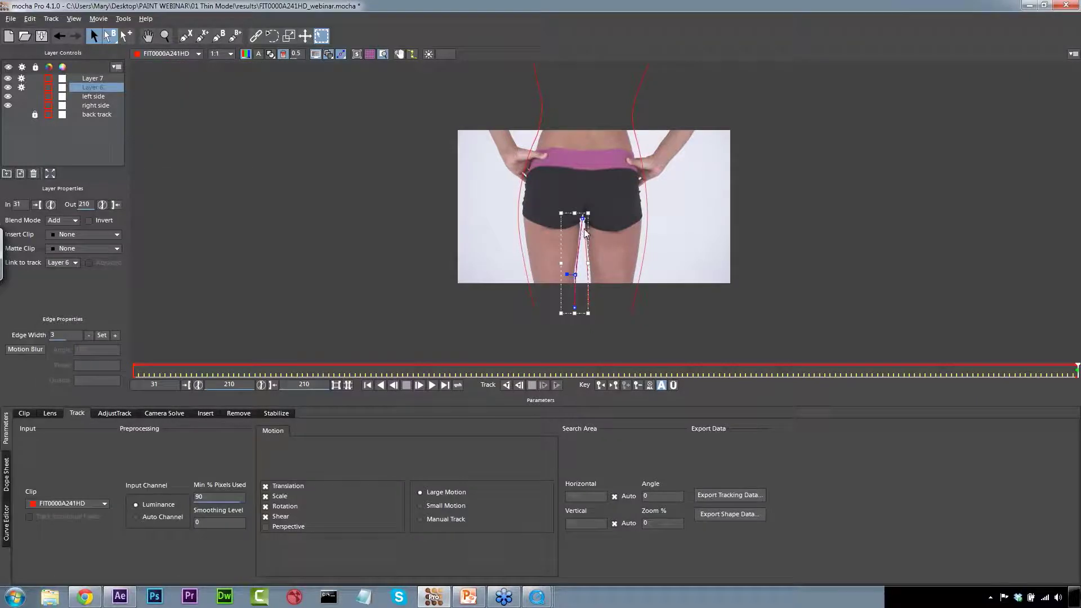
click(101, 79)
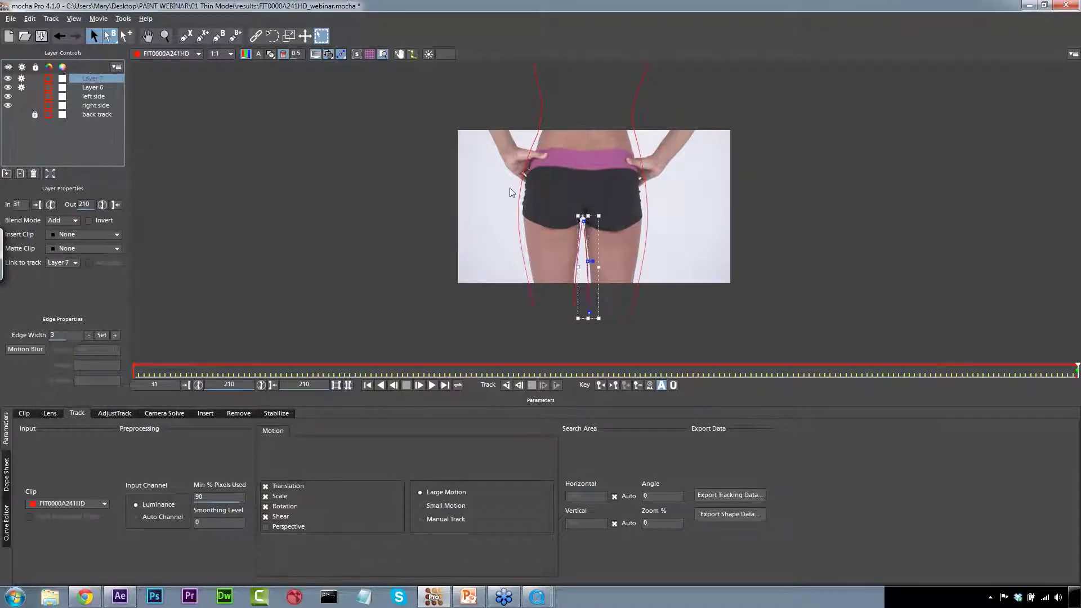
drag(582, 224, 582, 218)
Rename Layer 6 as "left thigh" and Layer 7 as "right thigh".
click(99, 88)
double_click(99, 89)
text(le)
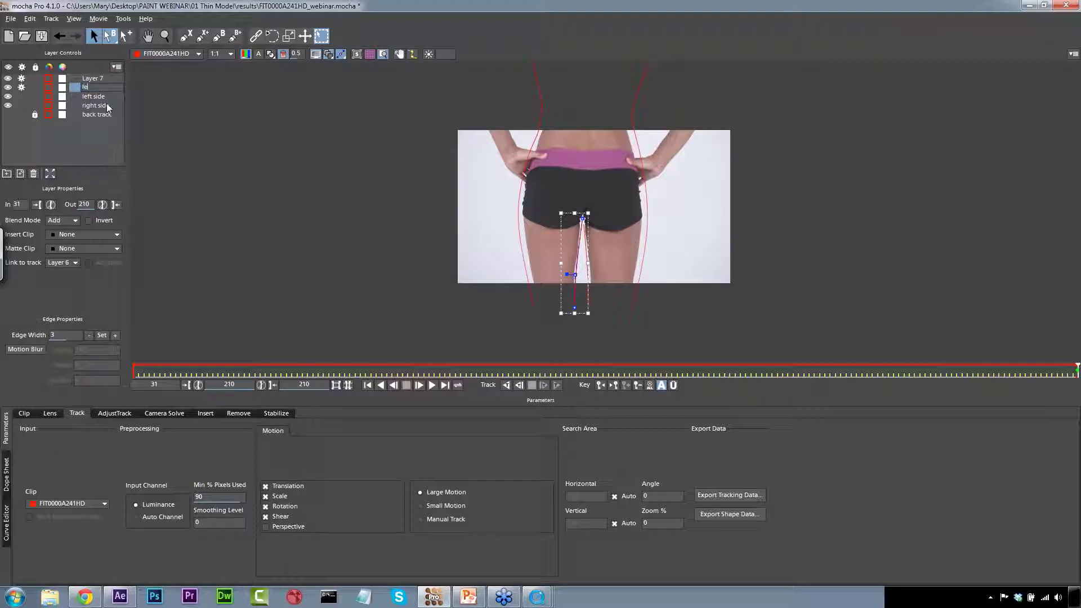
text(ft thigh)
click(101, 77)
double_click(104, 78)
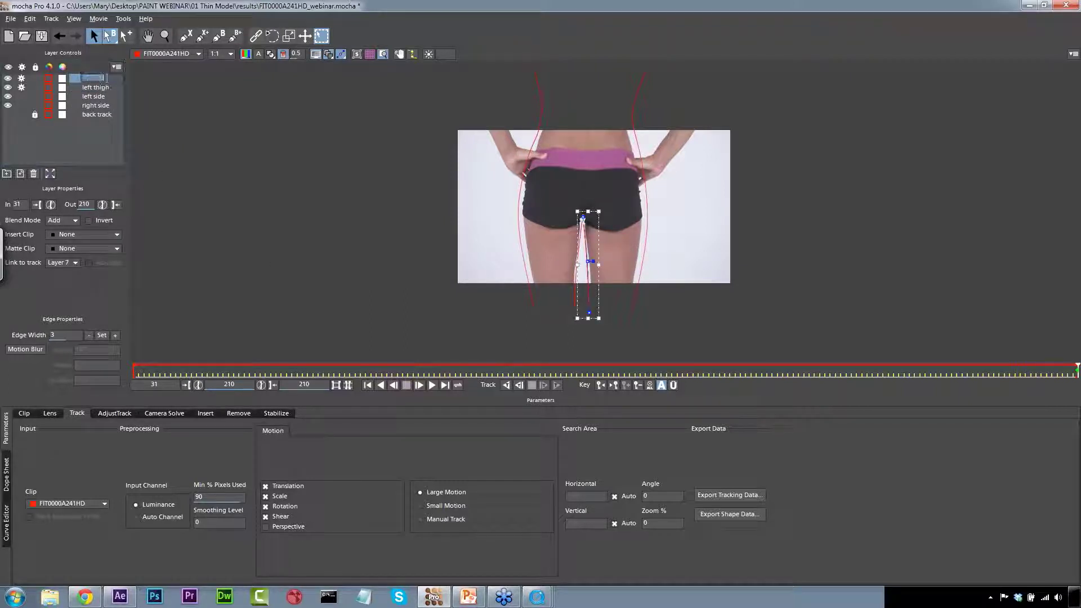
text(right thigh)
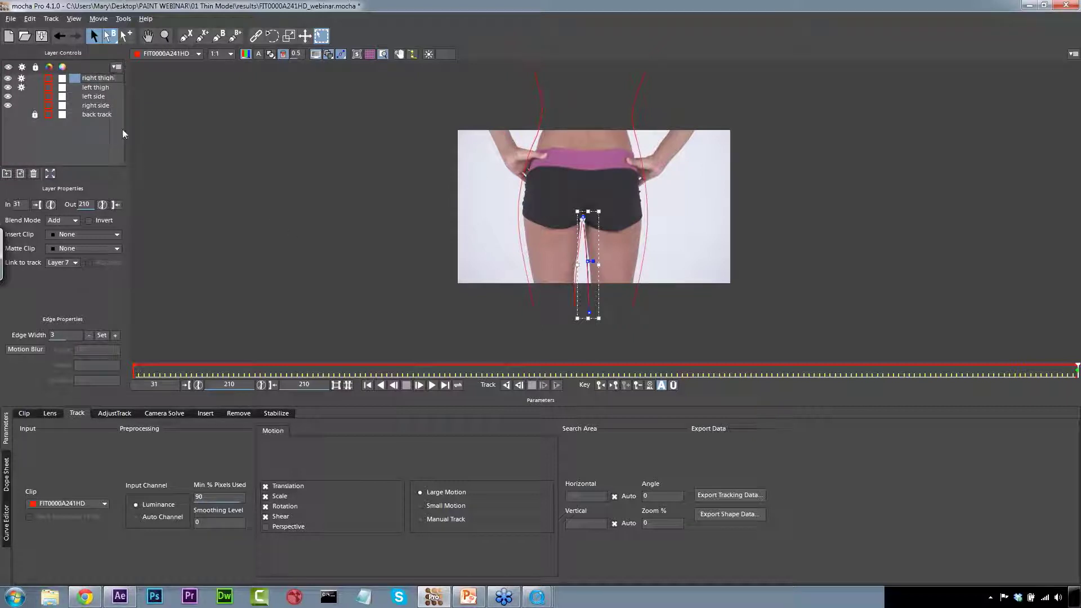
Link the left thigh and right thigh layers to the back track layer's motion.
click(96, 90)
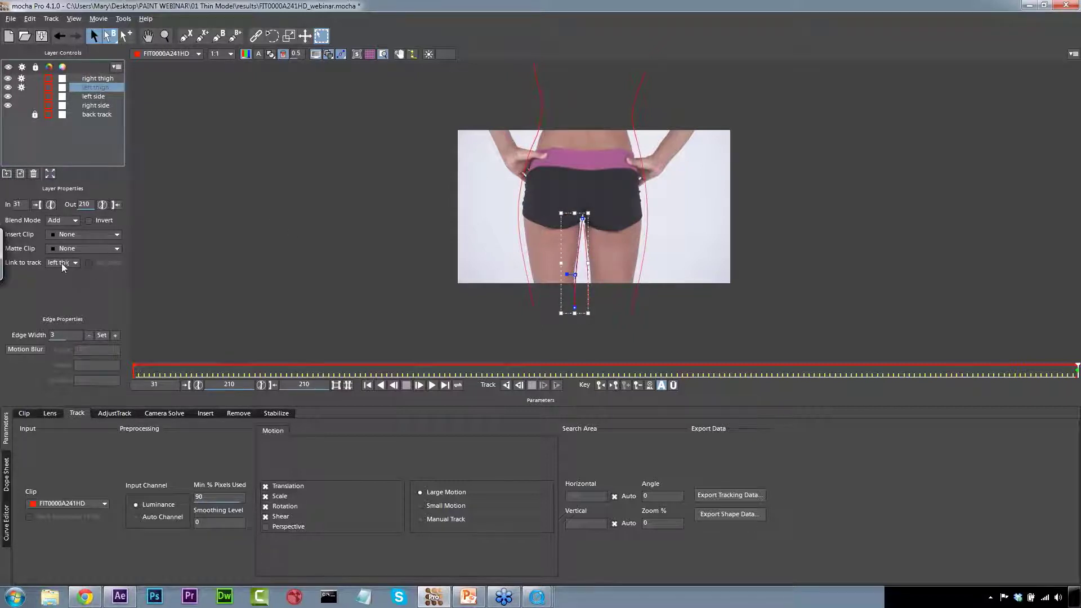
click(62, 263)
click(69, 282)
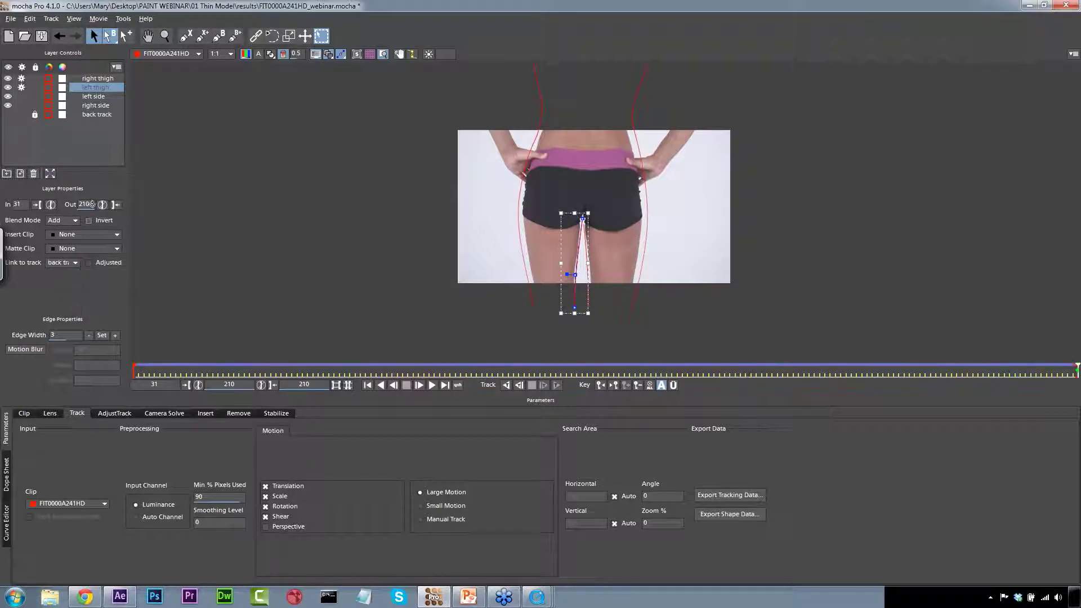
click(98, 78)
click(62, 263)
click(65, 281)
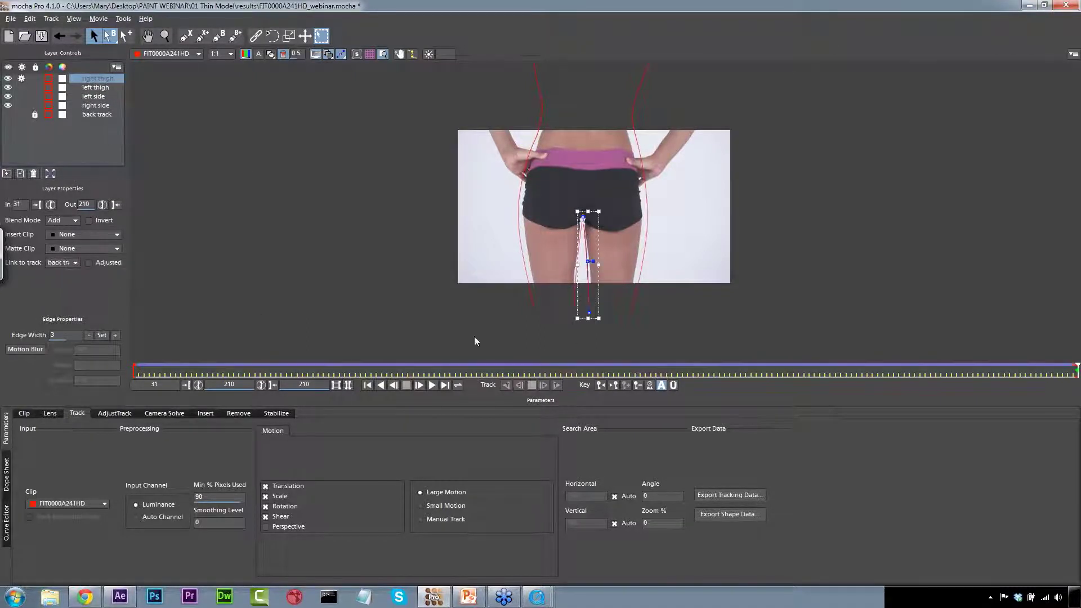
At frame 105, draw a closed X-spline around the body from above the shoulders to below the thigh splines and shorten its point handles.
drag(1071, 367, 524, 372)
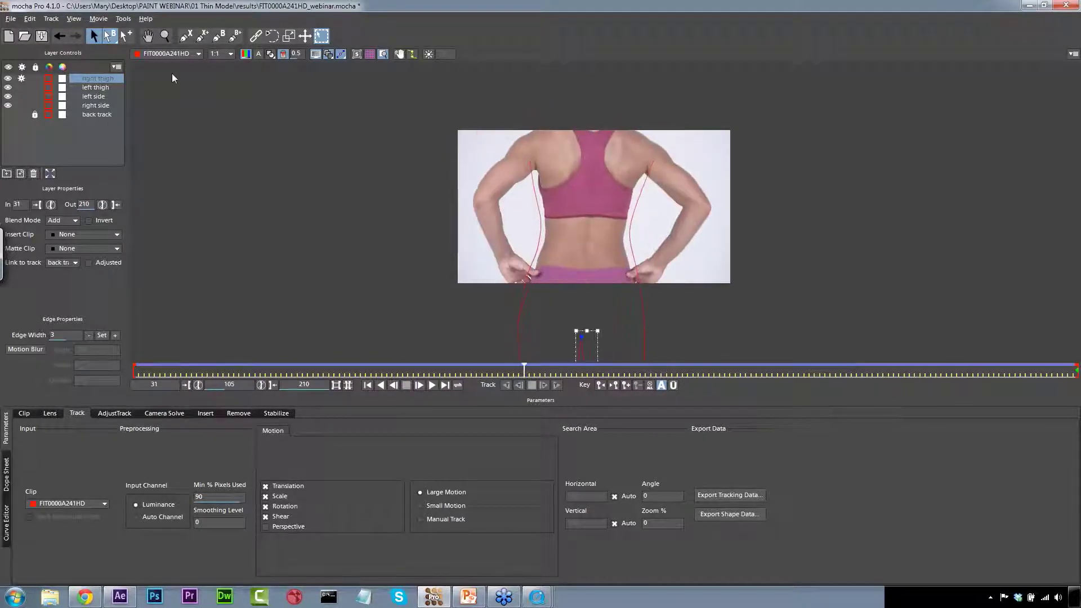
key(z)
drag(554, 202, 540, 293)
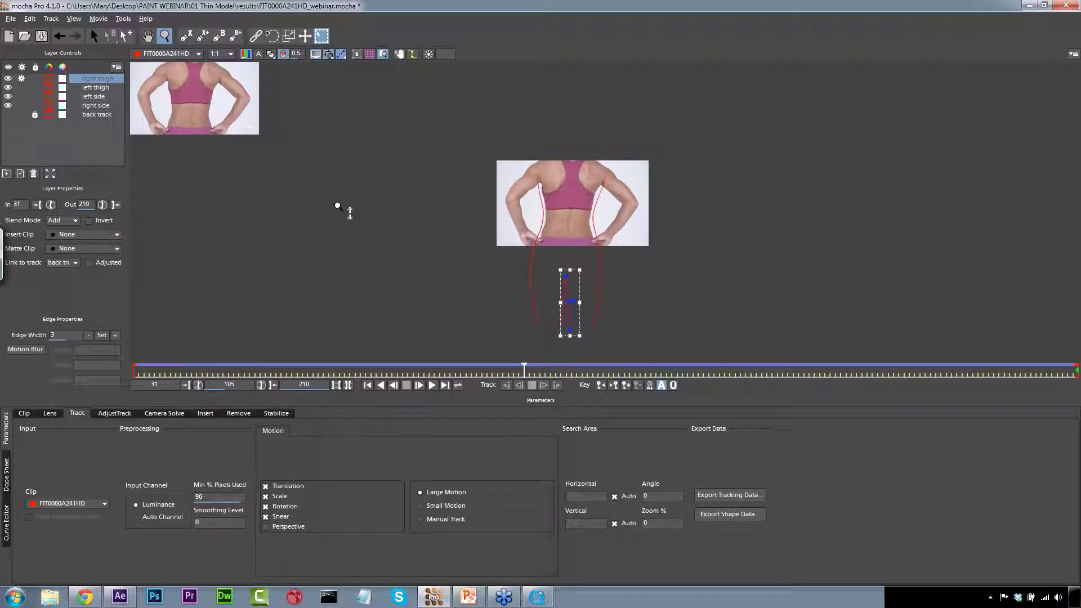
click(185, 35)
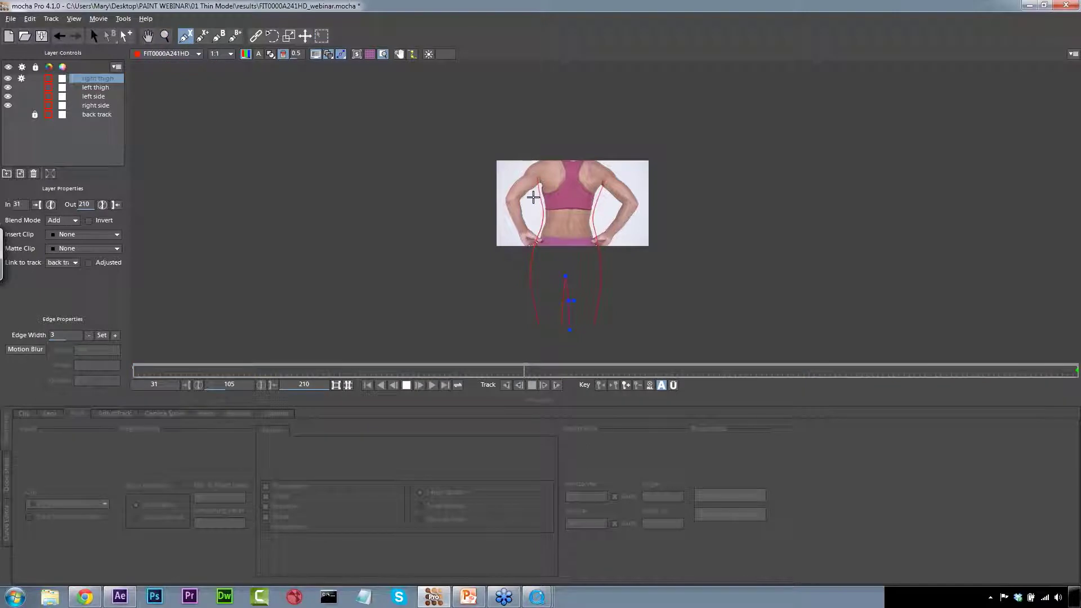
click(533, 239)
click(536, 217)
click(538, 208)
click(533, 191)
click(533, 170)
click(546, 152)
click(586, 151)
click(611, 161)
click(611, 189)
click(601, 207)
click(600, 218)
click(602, 241)
click(608, 274)
click(608, 312)
click(606, 340)
click(589, 353)
click(559, 351)
click(537, 349)
click(531, 332)
click(523, 299)
click(525, 270)
click(528, 258)
right_click(537, 228)
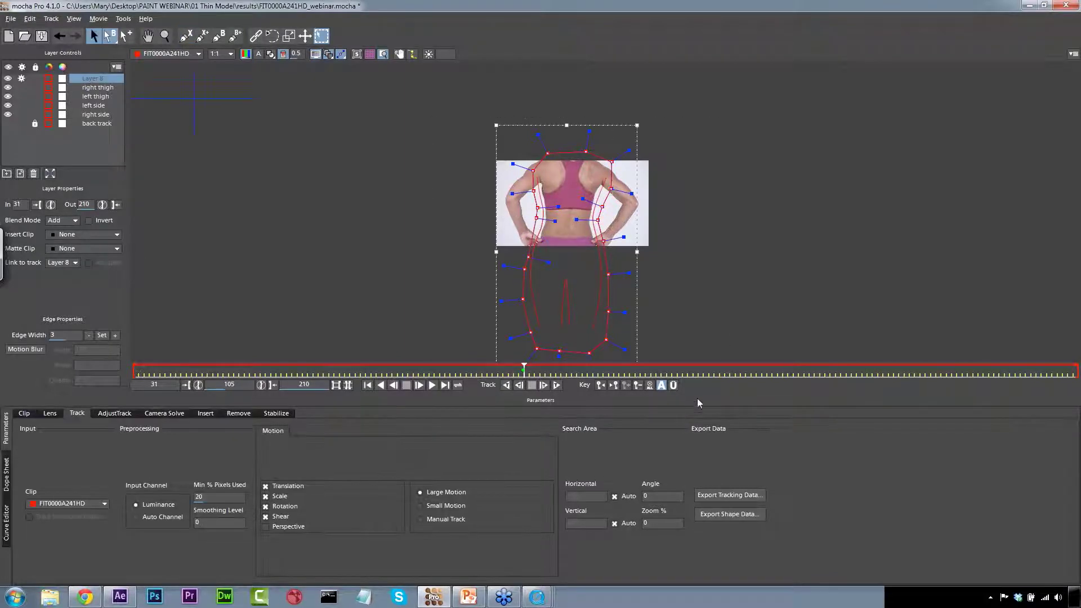
drag(629, 151, 619, 157)
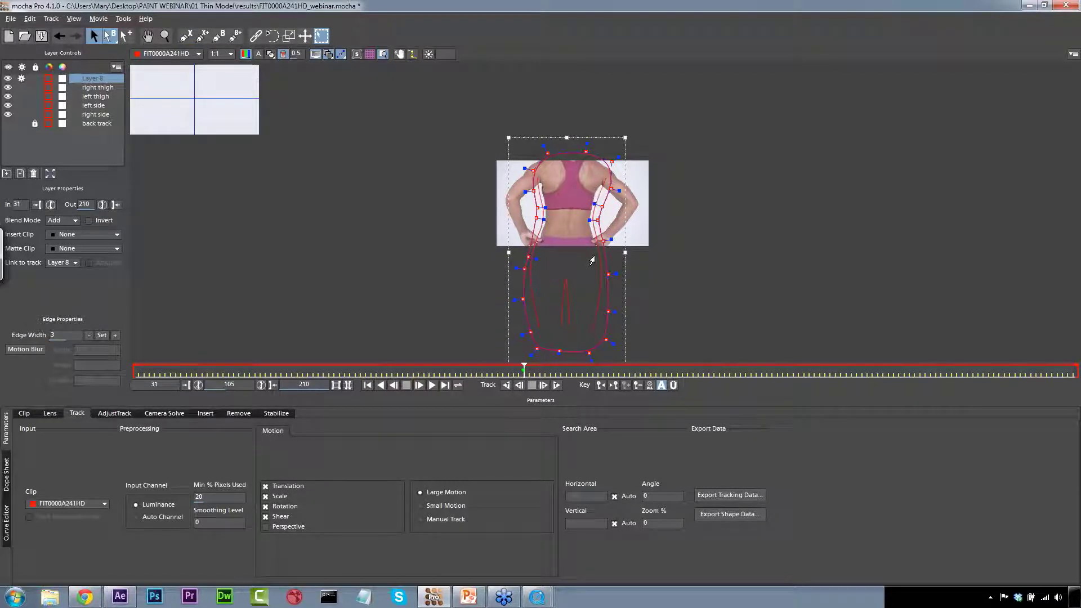
Rename Layer 8 as "containment" and link it to the back track layer's motion.
double_click(100, 79)
text(dontaiunment)
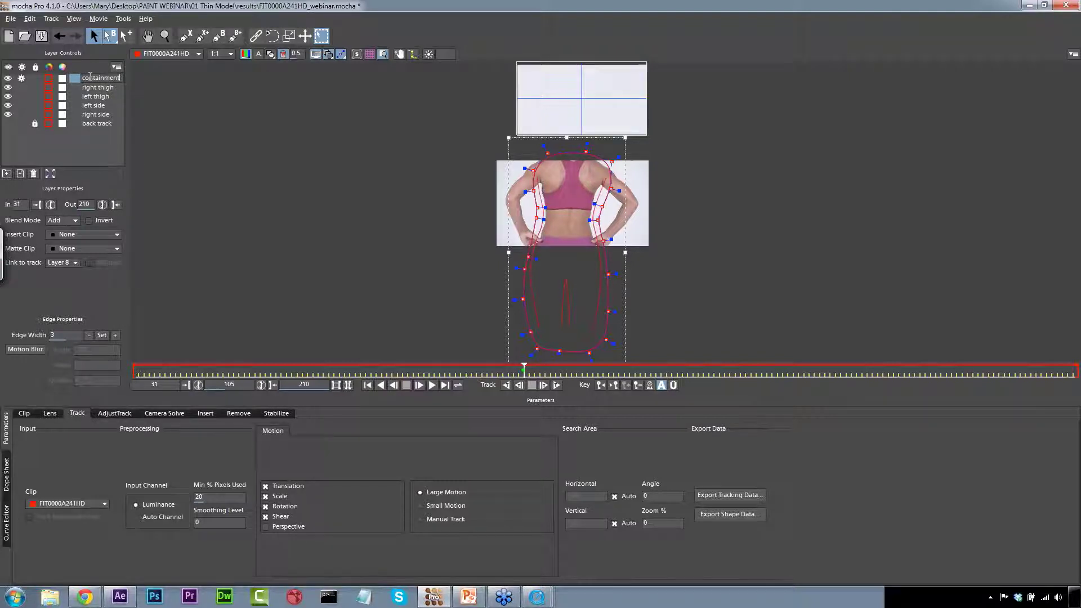
key(Return)
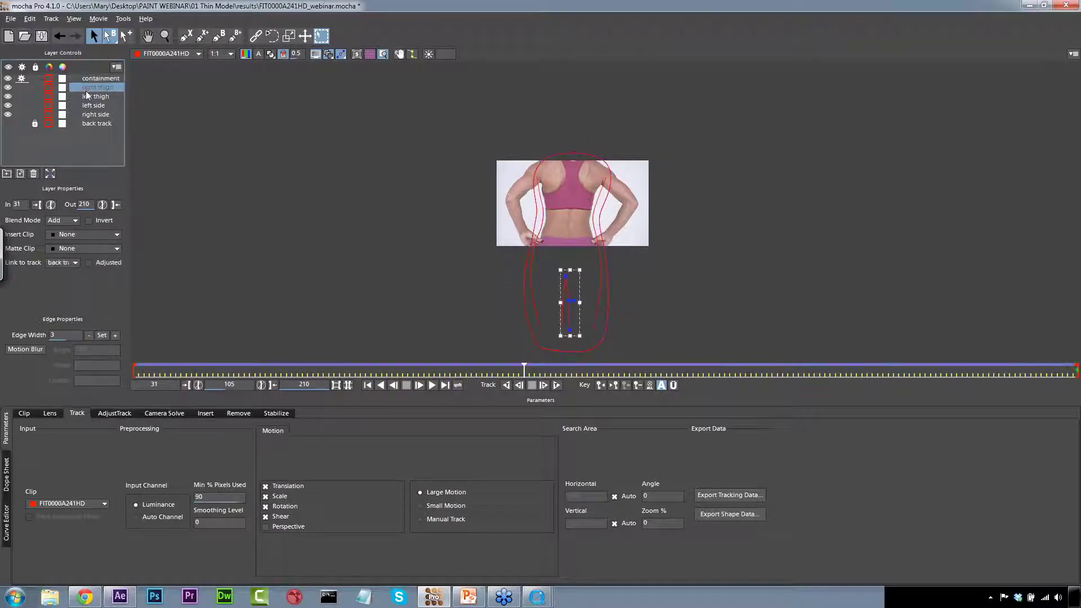
click(60, 263)
click(63, 279)
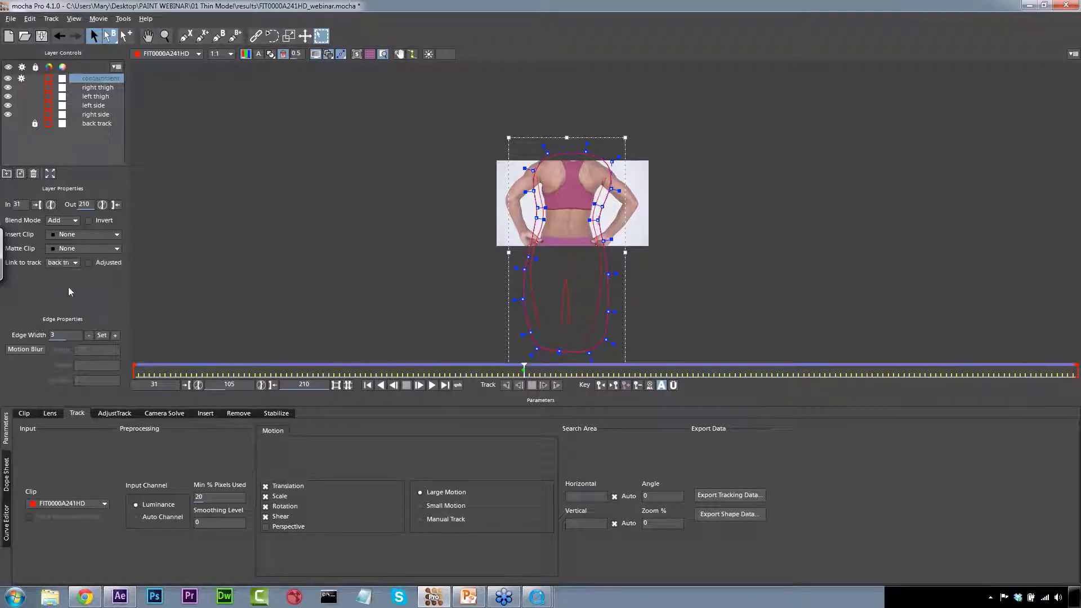
At frame 31 with Überkey on, move the containment spline's left shoulder point up, and check the shape at the first and last frames.
drag(538, 368, 197, 368)
drag(311, 355, 2, 362)
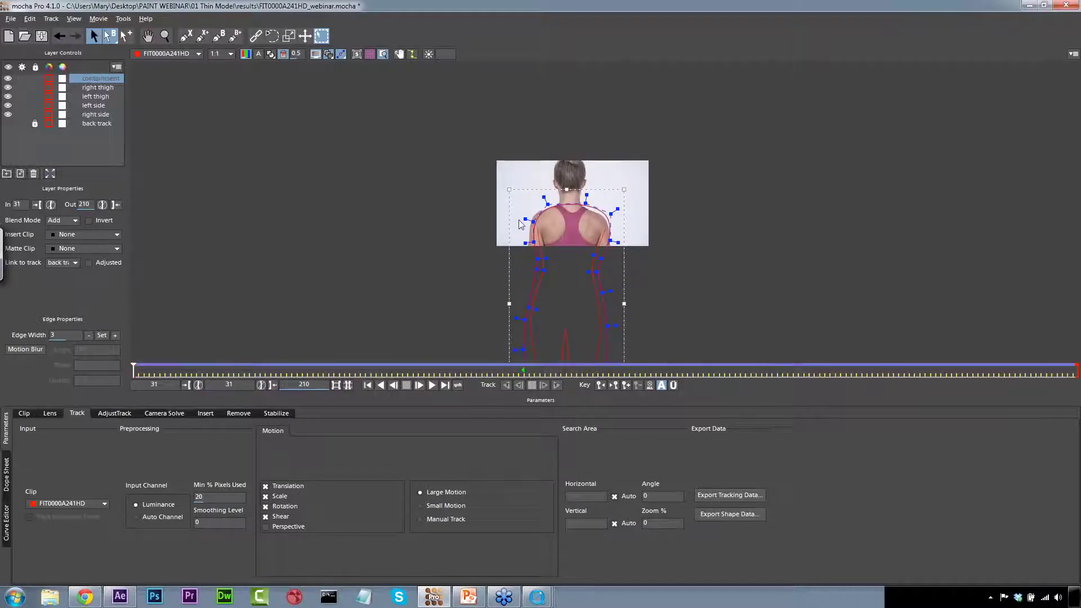
drag(533, 221, 535, 213)
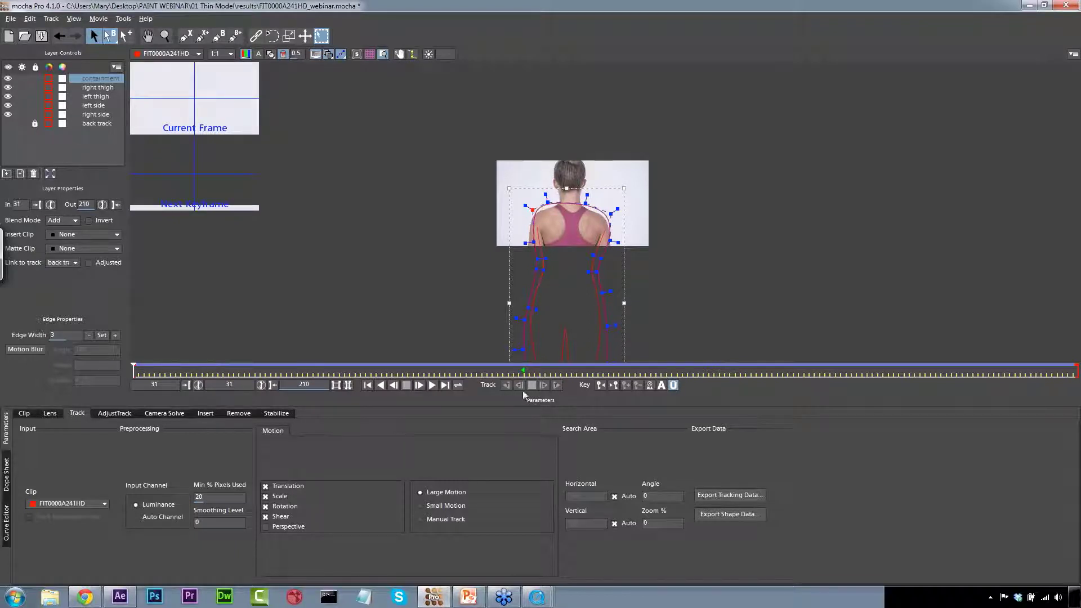
drag(136, 375, 1077, 369)
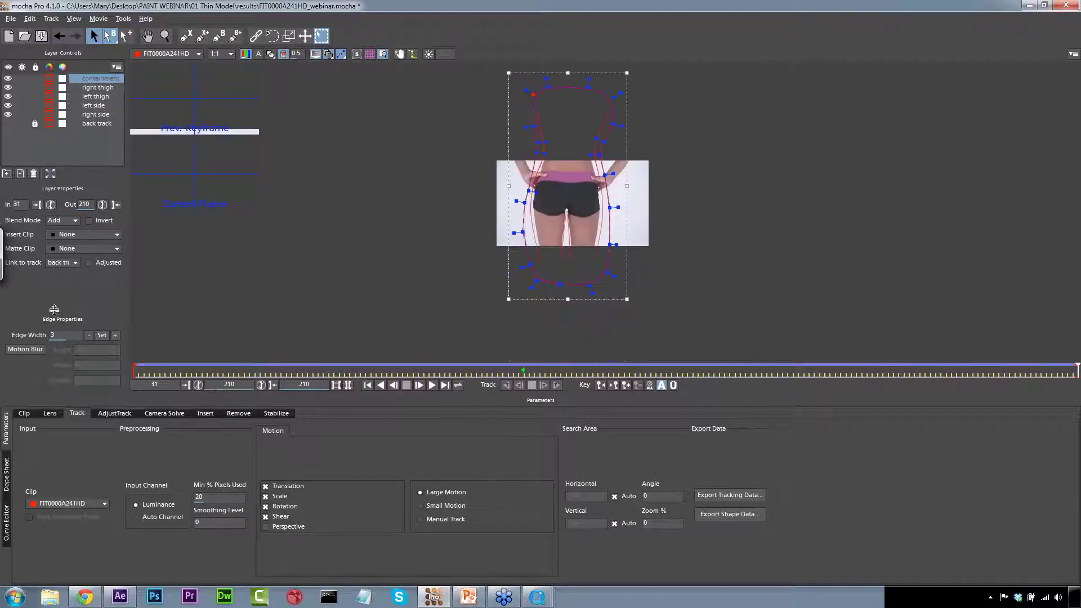
key(Home)
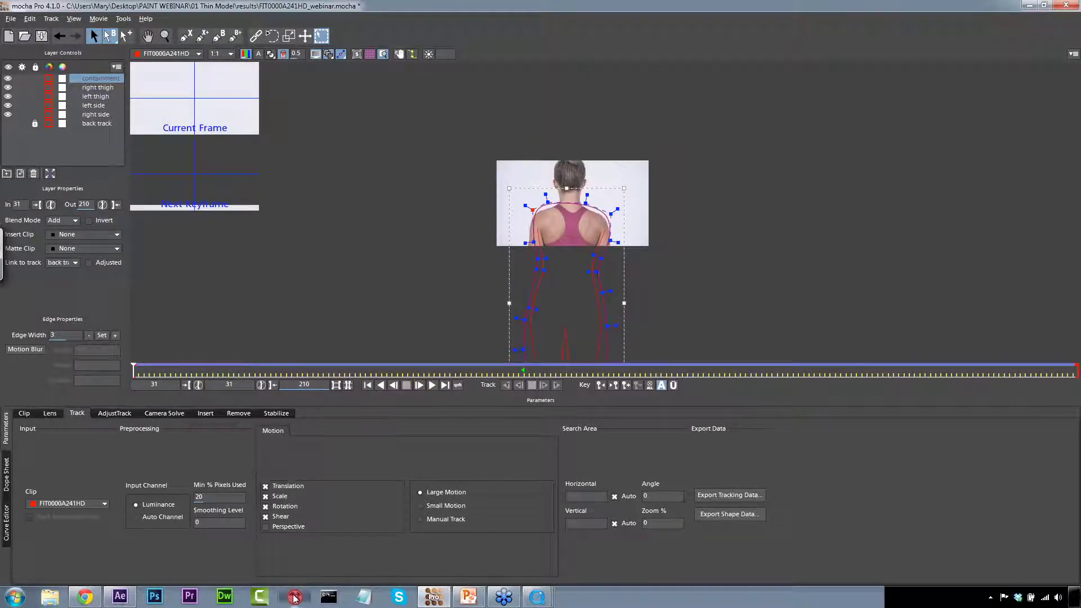
Switch to Nuke and try to open an existing script.
click(293, 597)
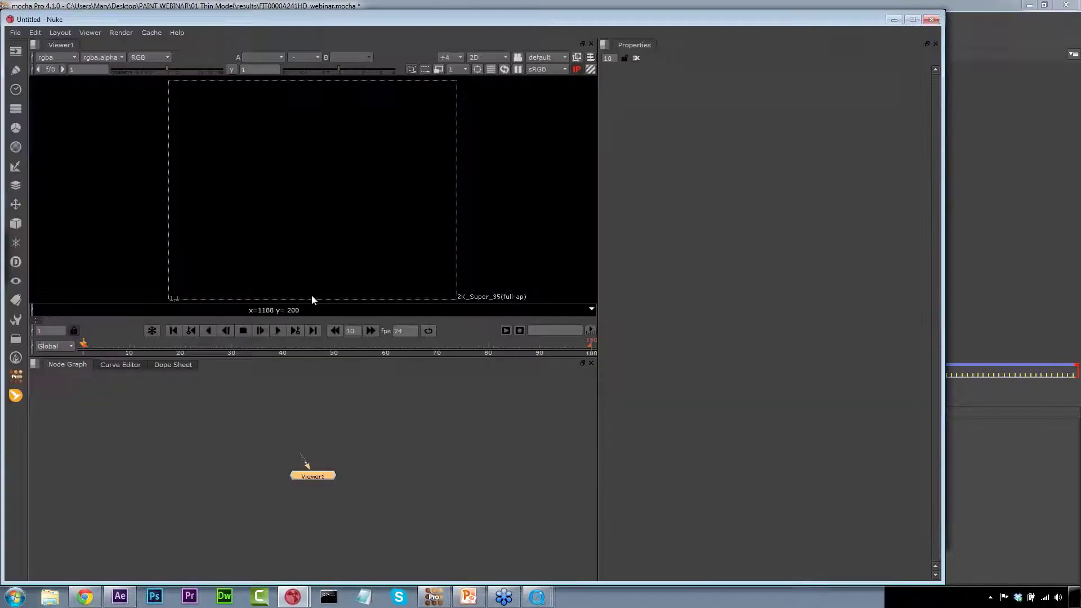
right_click(228, 181)
click(15, 33)
click(20, 55)
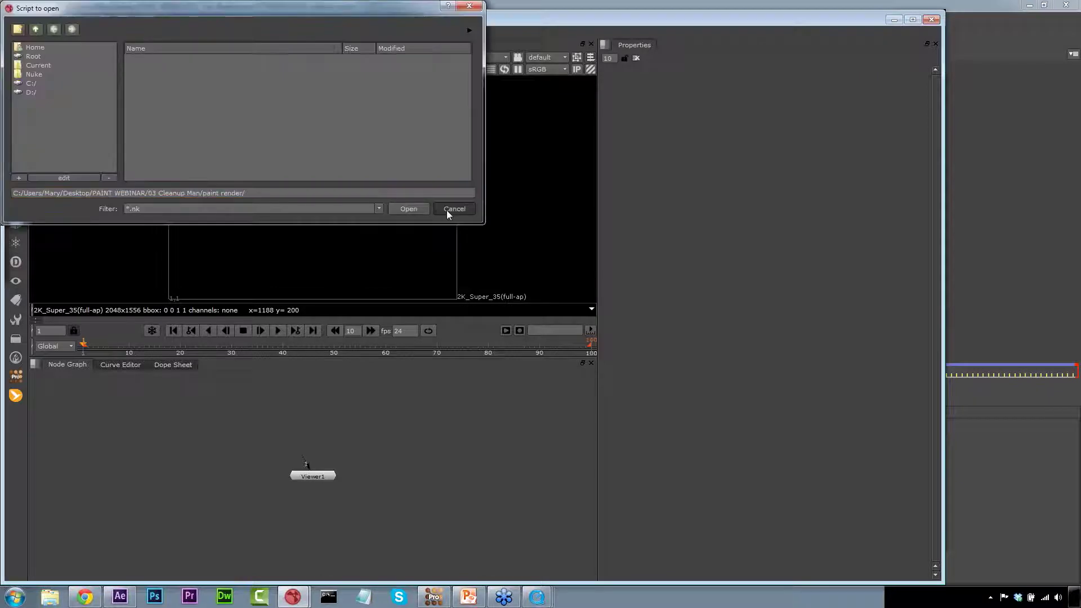
click(448, 209)
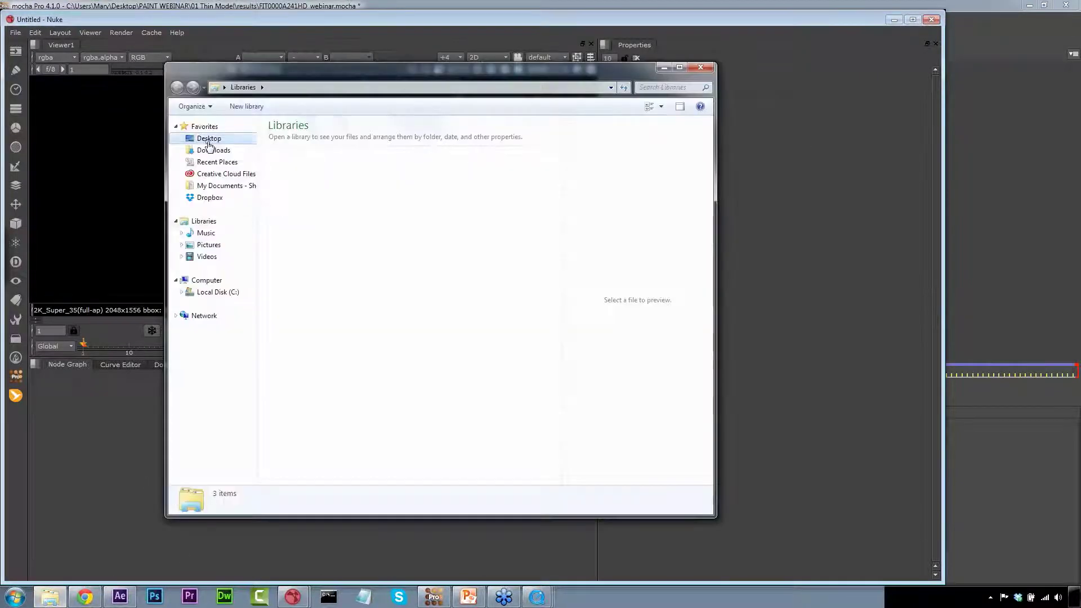
Open the existing .nk script from the desktop's PAINT WEBINAR/01 Thin Model folder, declining to restore its autosave.
click(209, 139)
click(336, 235)
double_click(332, 260)
double_click(309, 164)
click(358, 153)
double_click(358, 152)
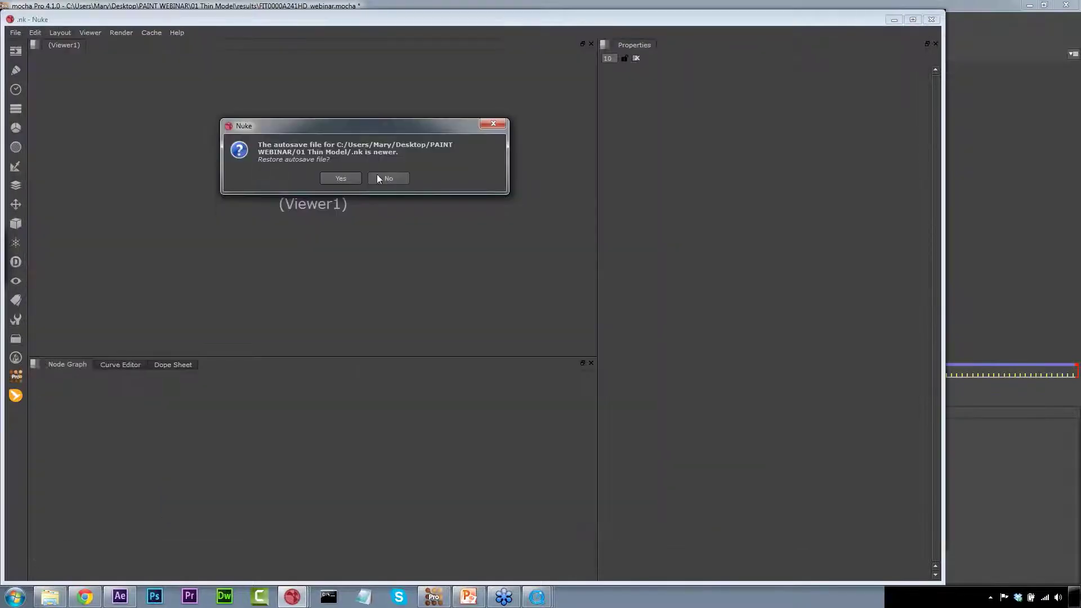
click(387, 178)
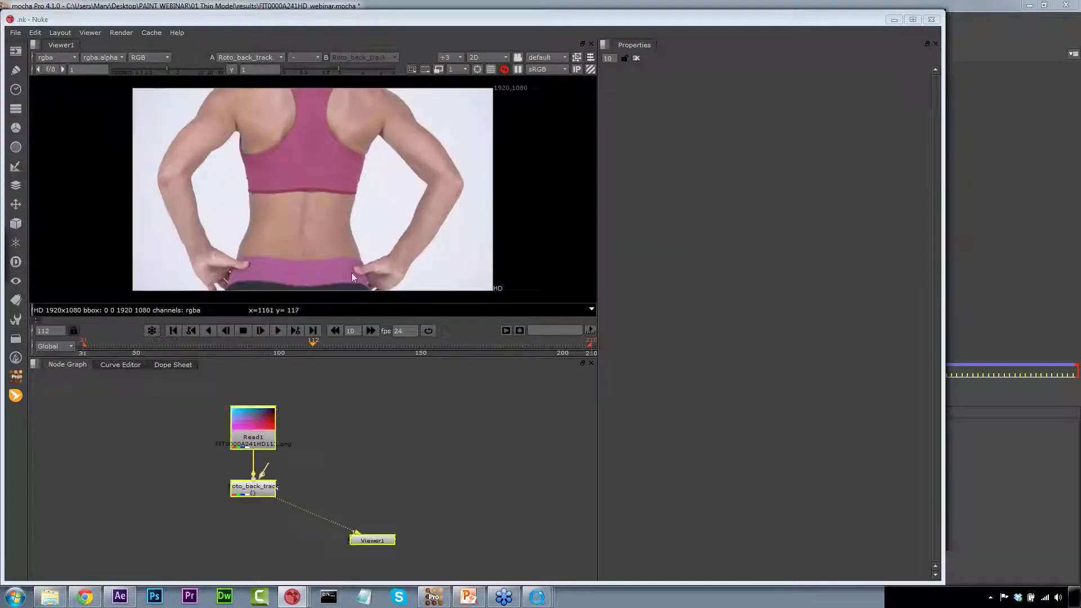
Examine the Roto_back_track warp in the viewer at several frames and compare the result with the node disabled and enabled.
click(265, 491)
key(1)
drag(311, 342, 74, 344)
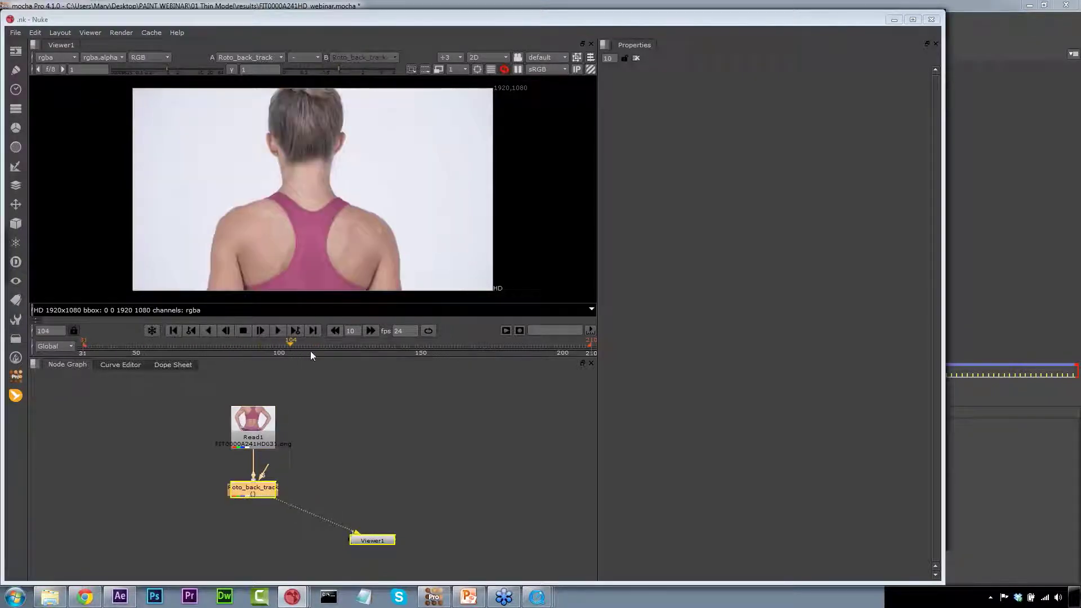
click(326, 351)
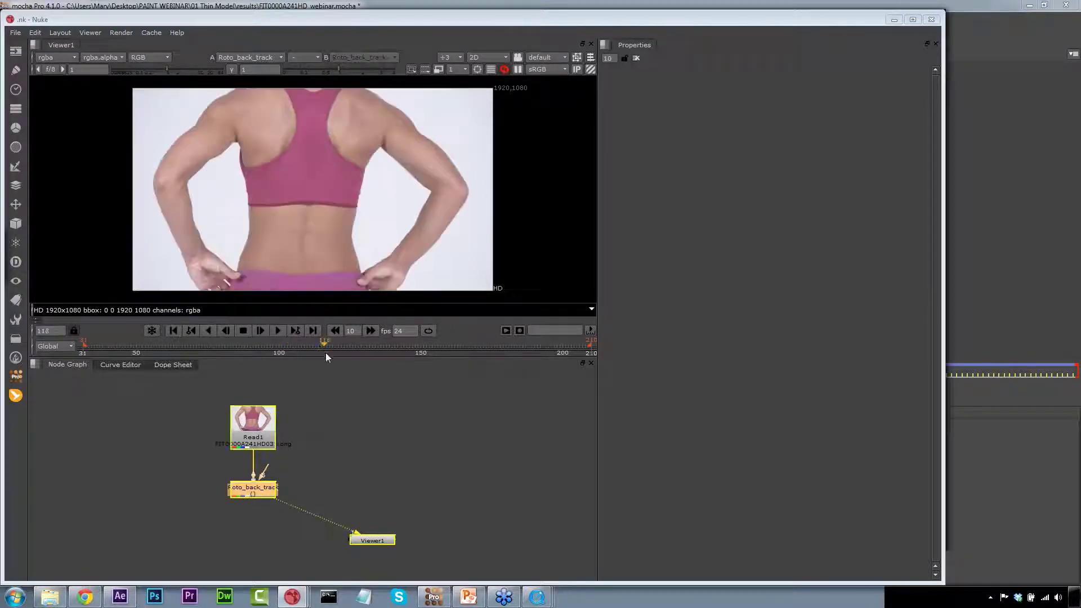
double_click(262, 492)
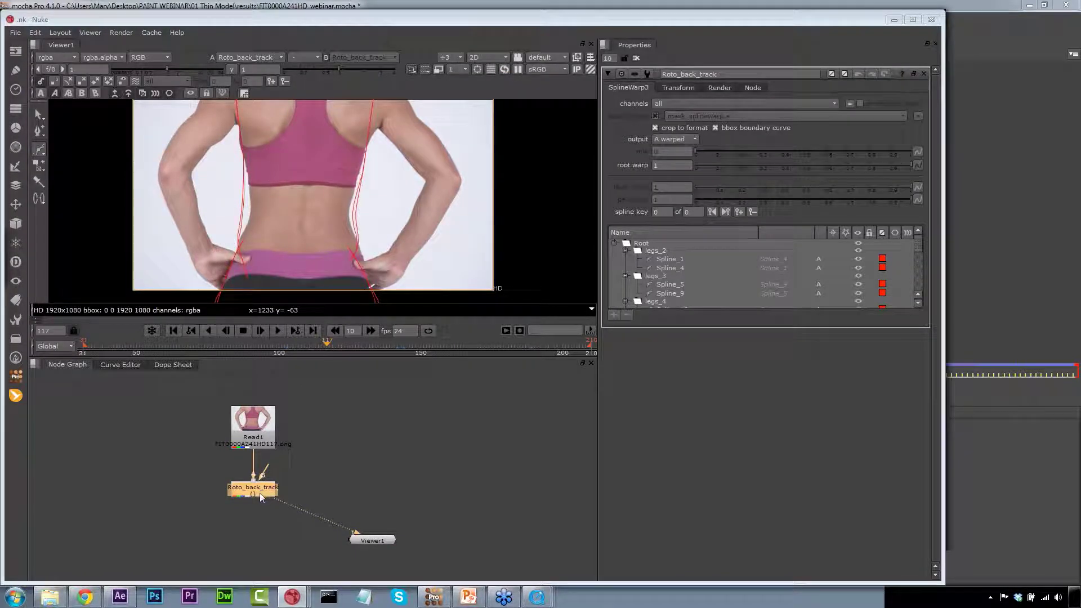
click(256, 490)
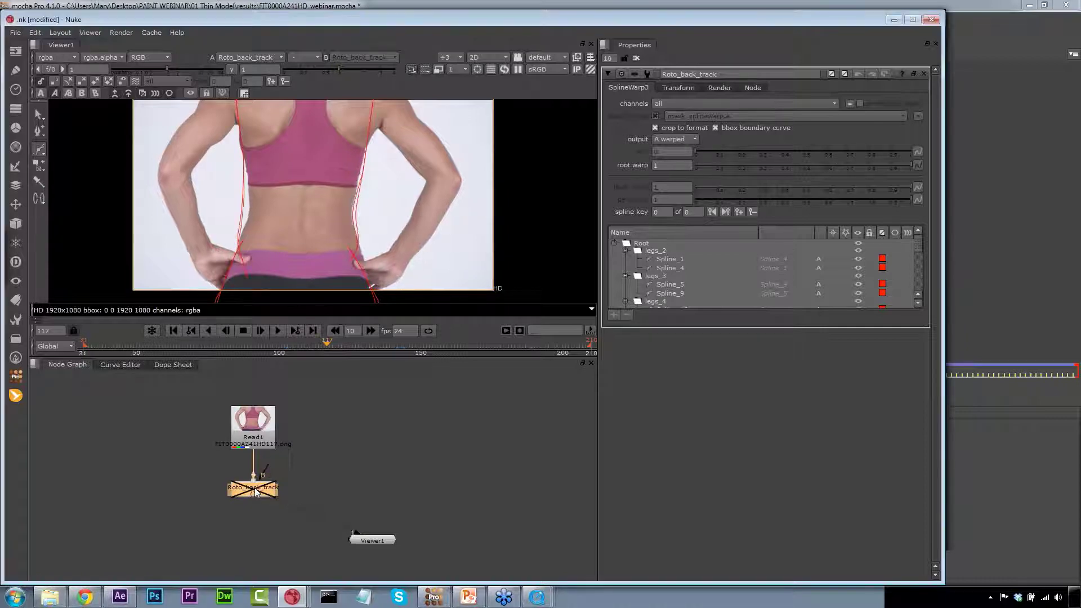
key(d)
key(d)
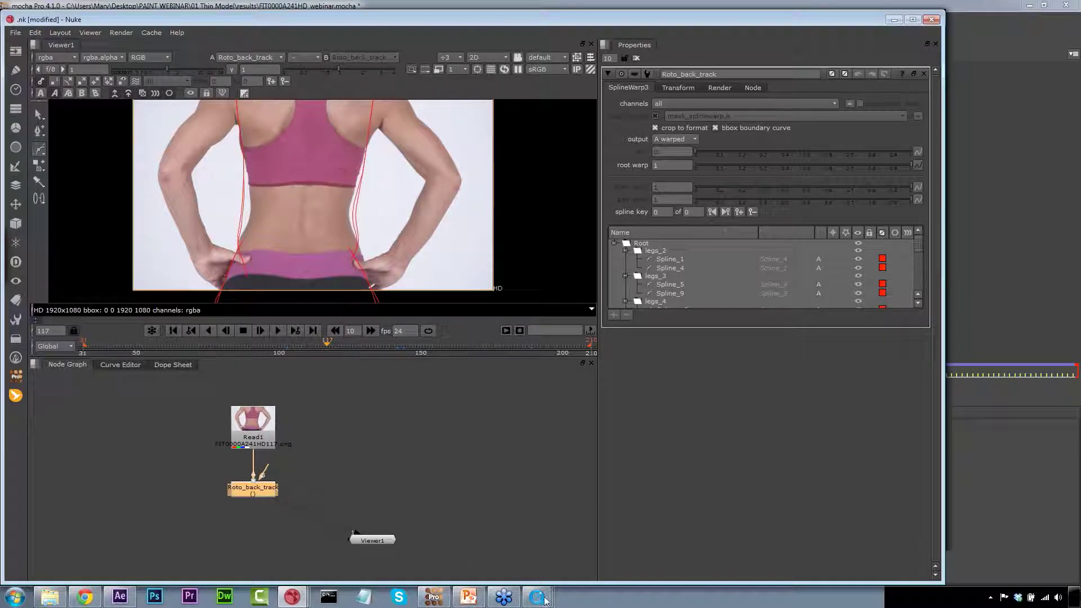
Back in the untitled script, read in the FIT0000A241HD###.png 31-210 sequence from 01 Thin Model and place the Viewer node below it.
click(891, 18)
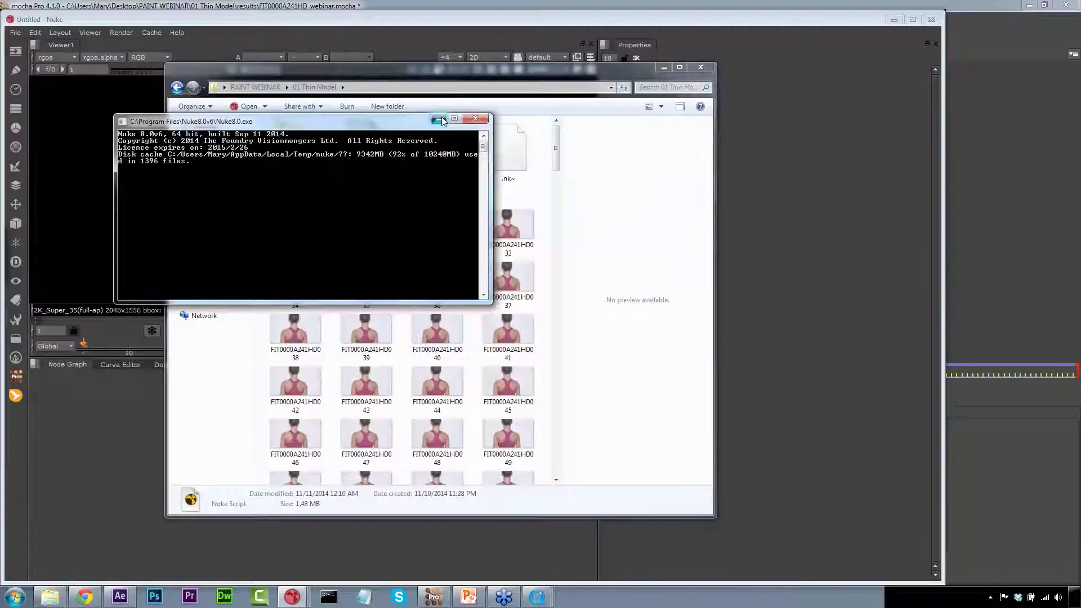
drag(504, 78, 1080, 83)
key(r)
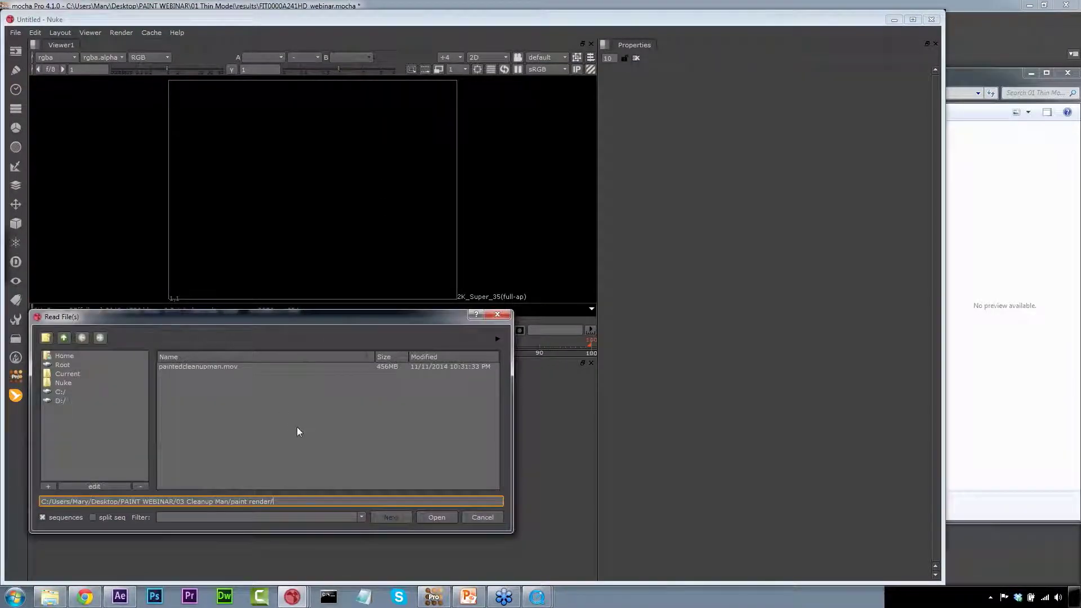
click(64, 337)
click(63, 338)
double_click(169, 366)
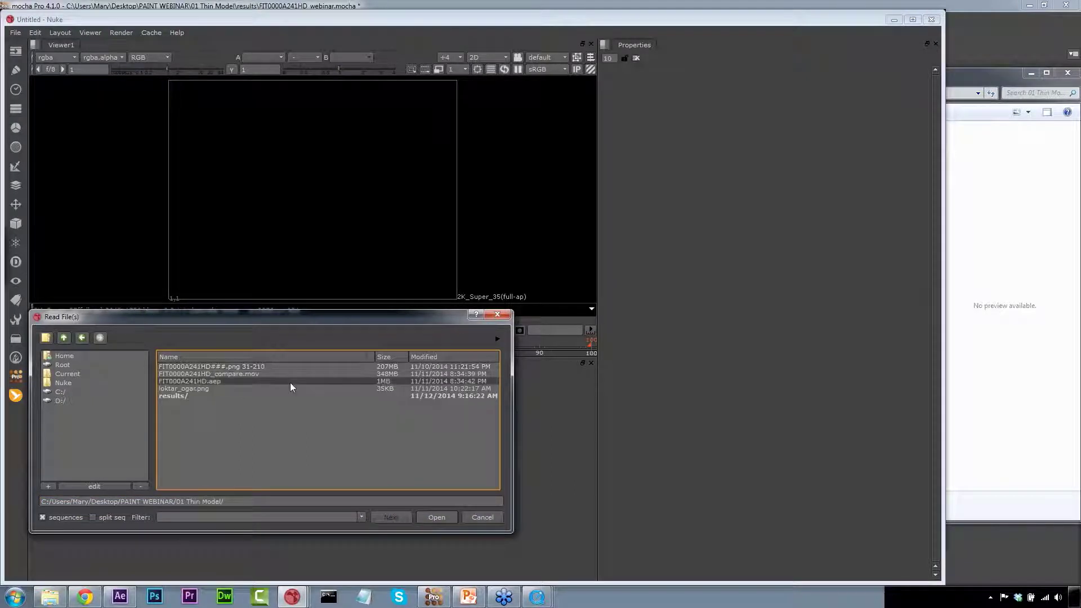
click(200, 367)
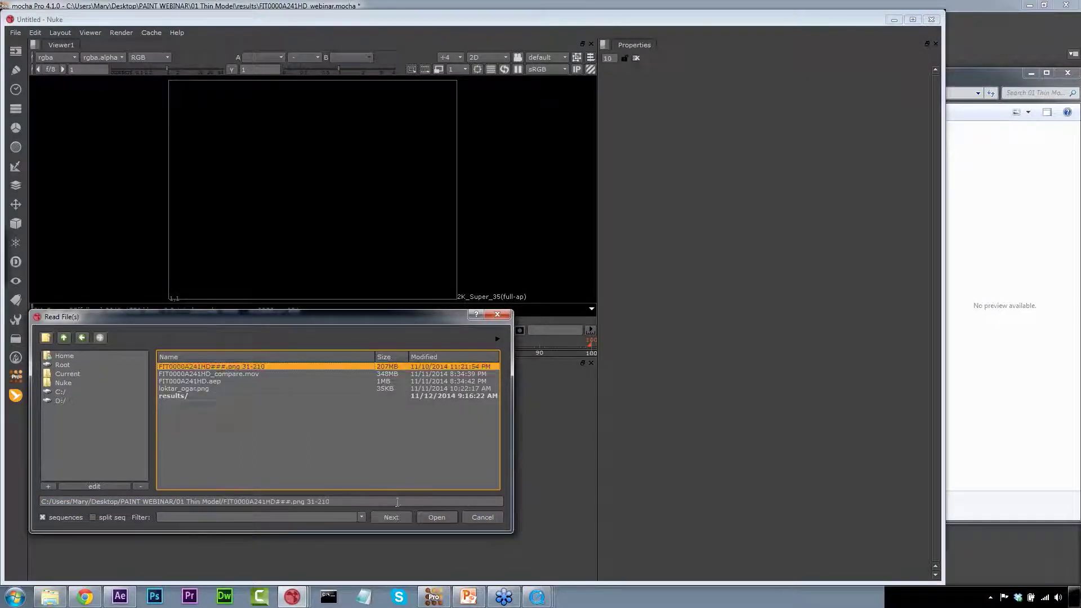
click(429, 517)
drag(308, 481, 318, 519)
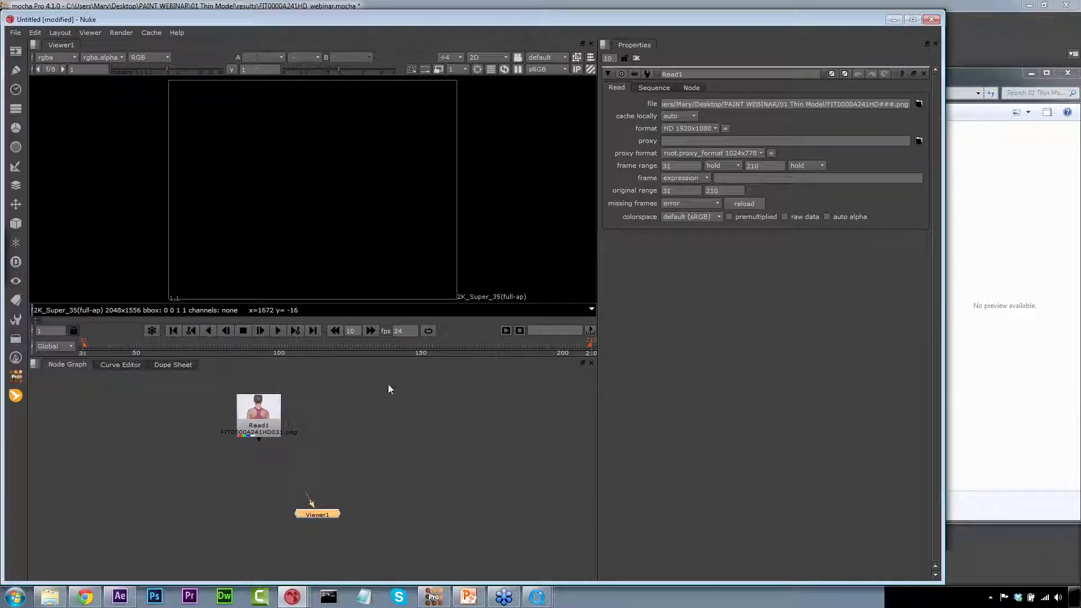
click(255, 431)
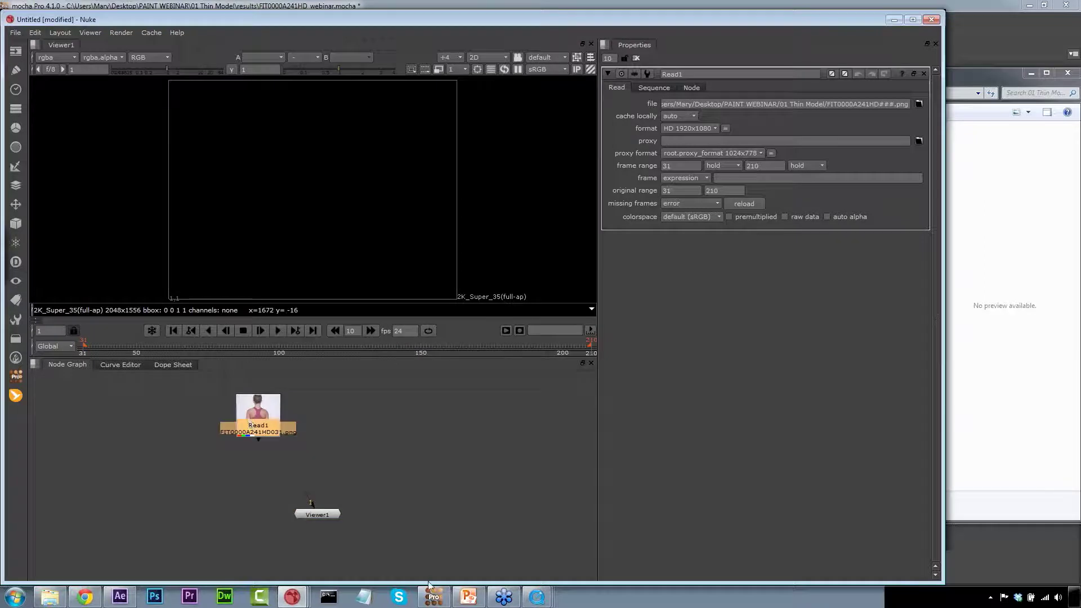
Switch to mocha Pro and copy the shape data of all visible layers to the clipboard in Nuke SplineWarp (*.nk) format.
click(434, 597)
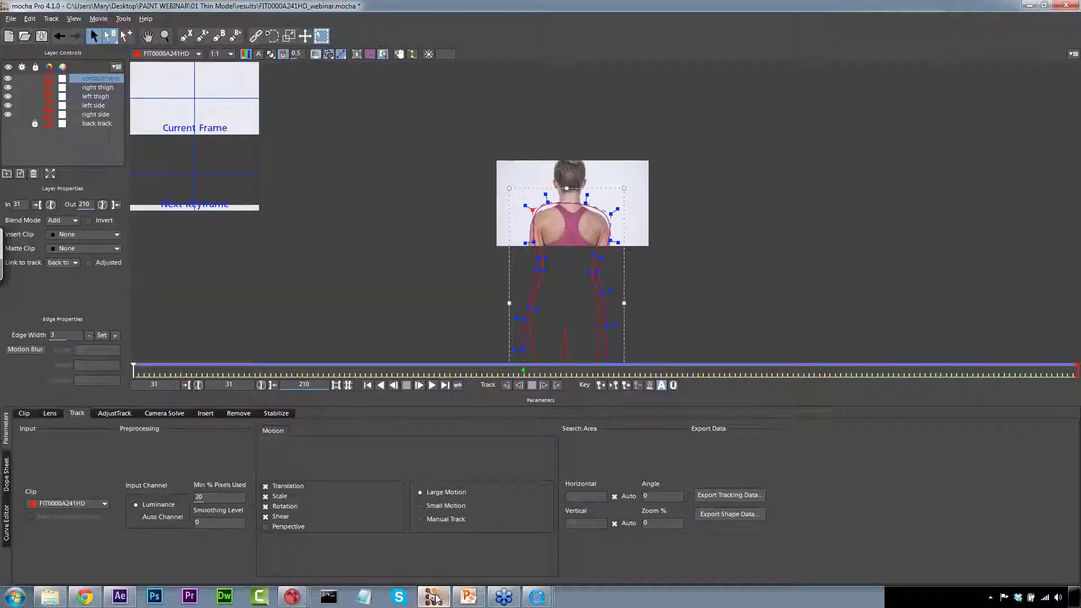
click(729, 514)
click(509, 282)
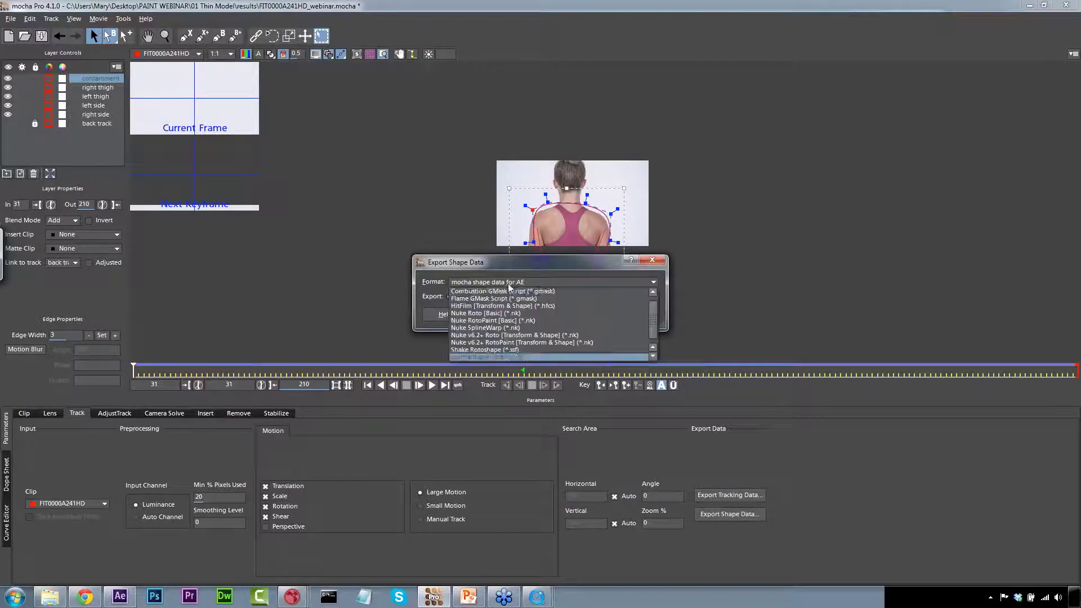
scroll(541, 332, down, 1)
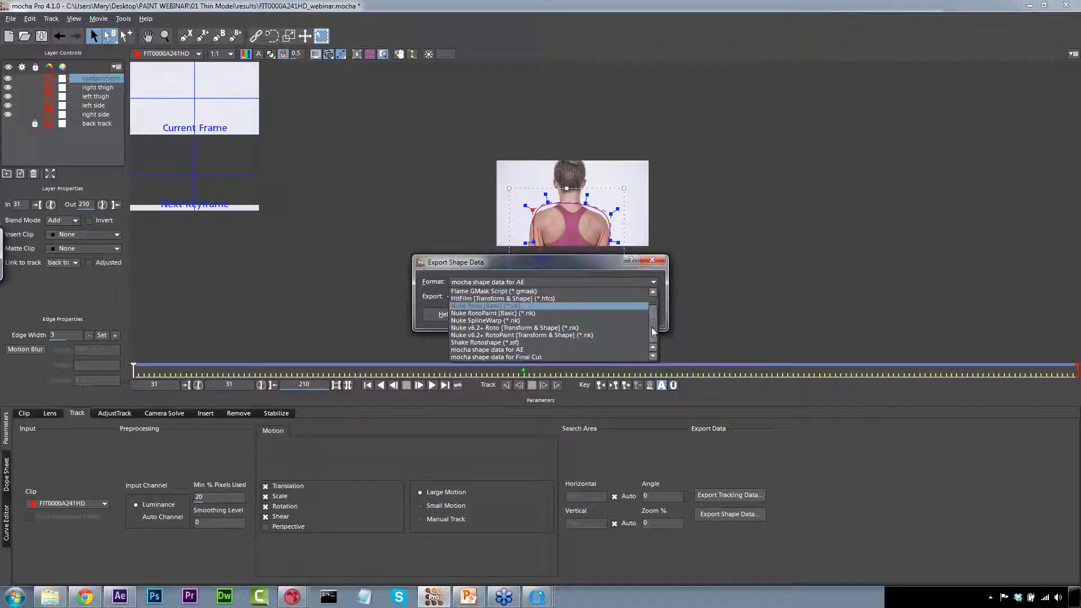
click(552, 321)
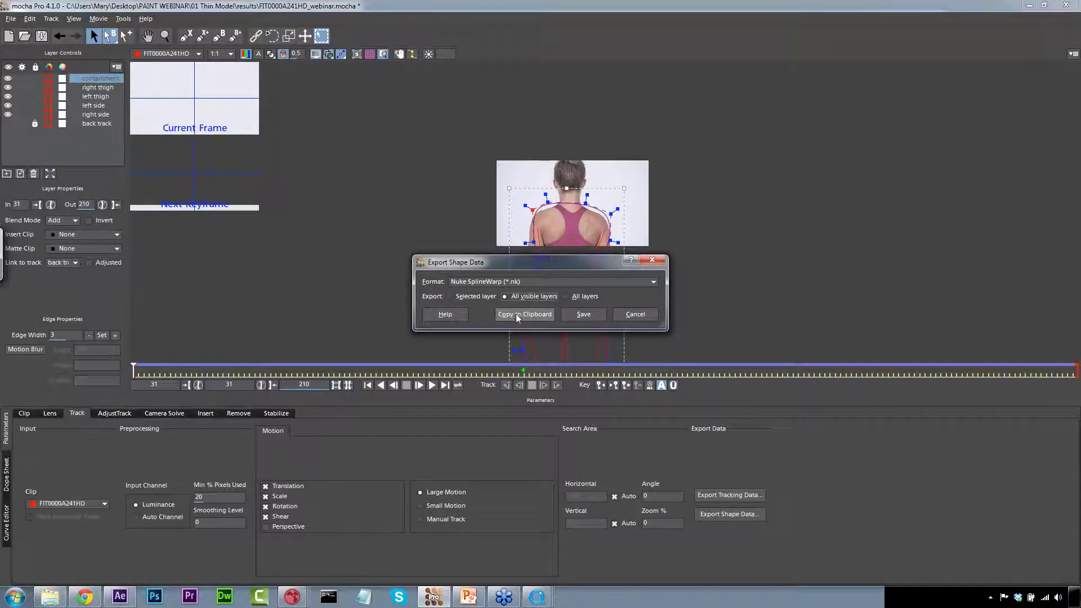
click(521, 314)
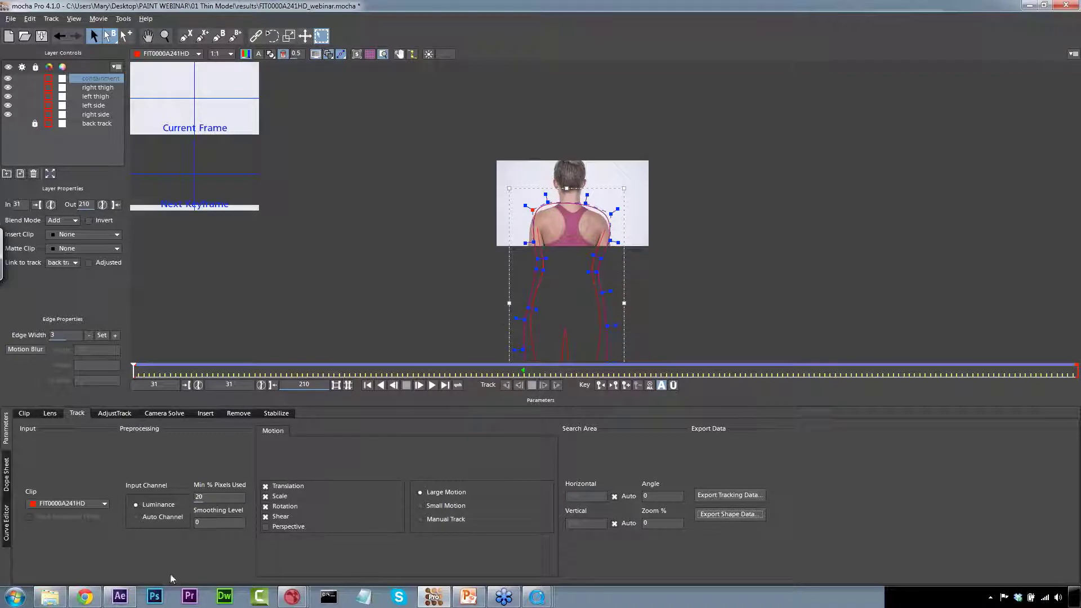
Return to the untitled Nuke script and paste the mocha shape data as a SplineWarp node beneath Read1.
mouse_move(292, 595)
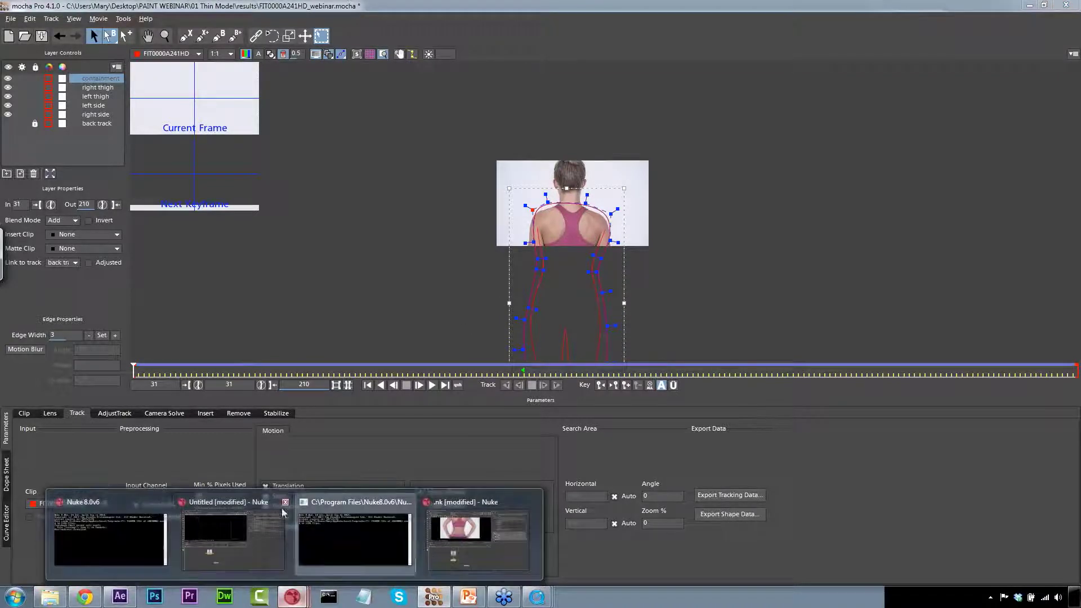
click(283, 513)
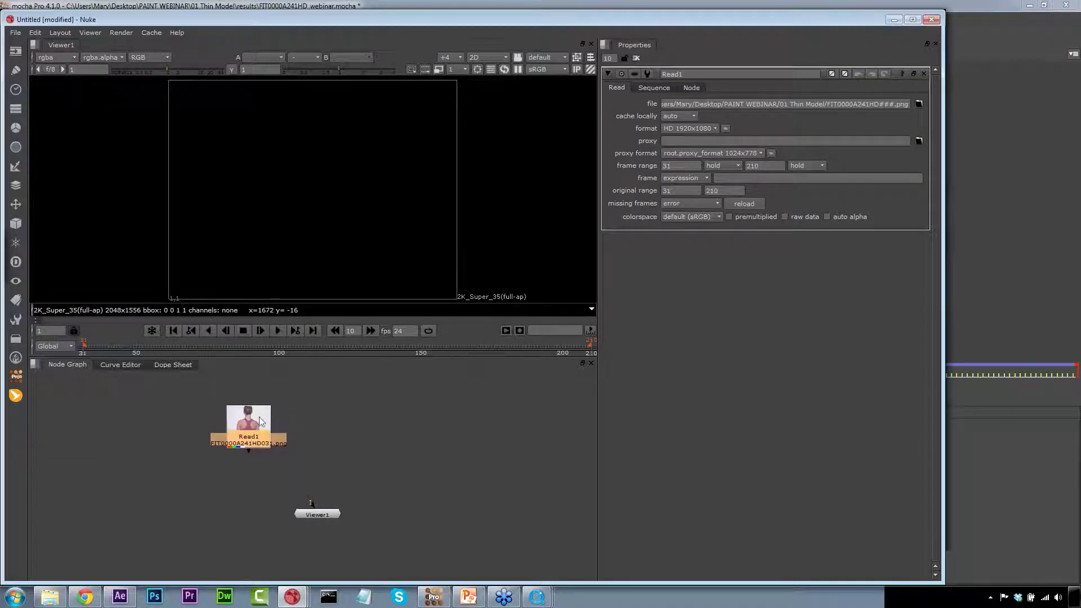
key(ctrl+v)
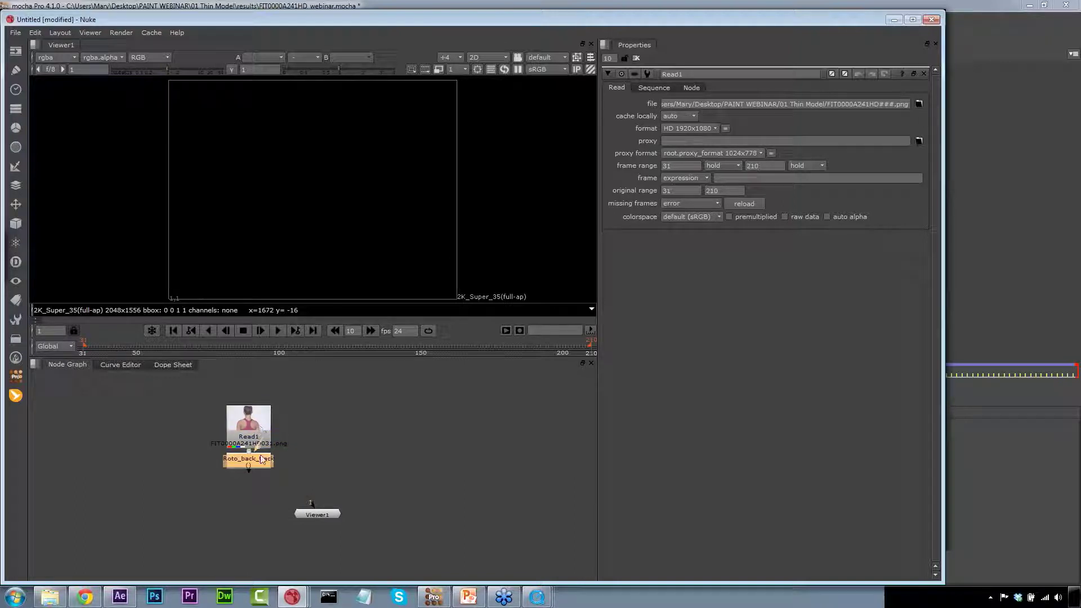
drag(262, 459, 261, 471)
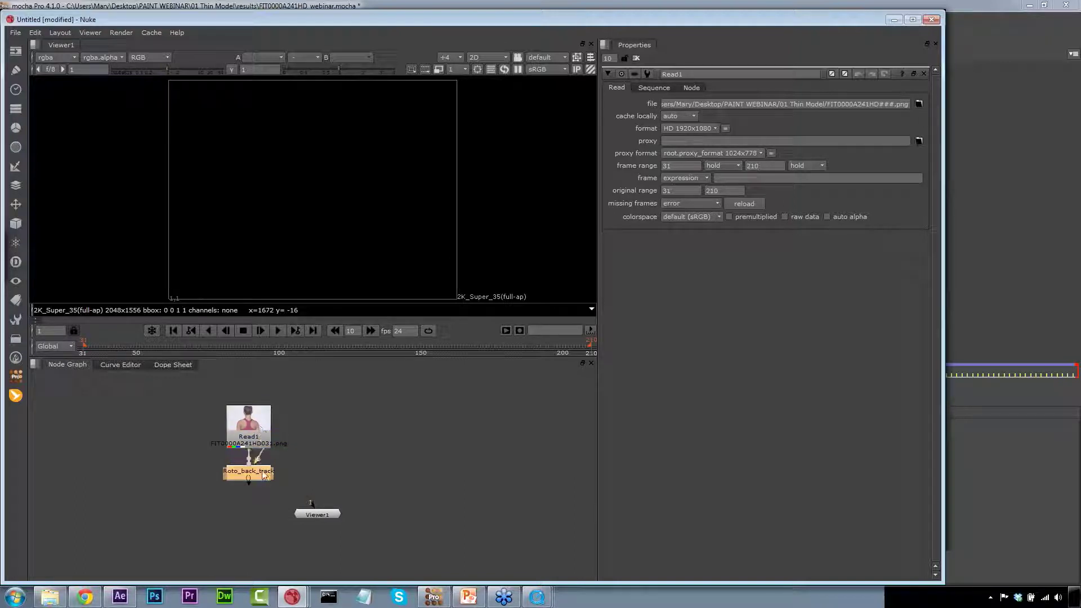
Open the Roto_back_track node's properties, show its output in the viewer, and enlarge the spline list to show every layer.
click(35, 32)
click(69, 160)
click(262, 473)
double_click(261, 473)
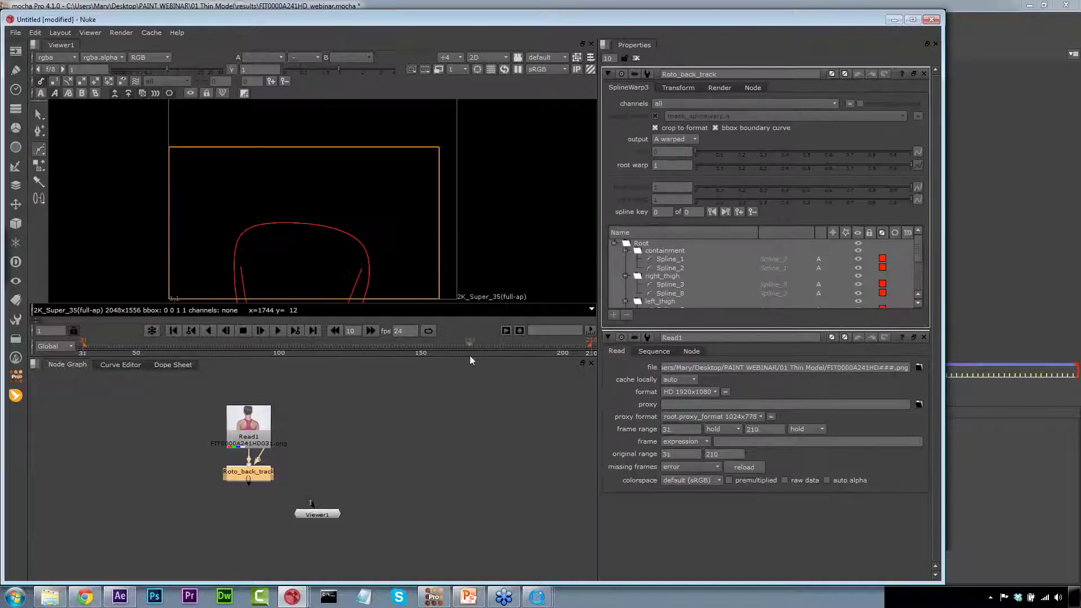
key(1)
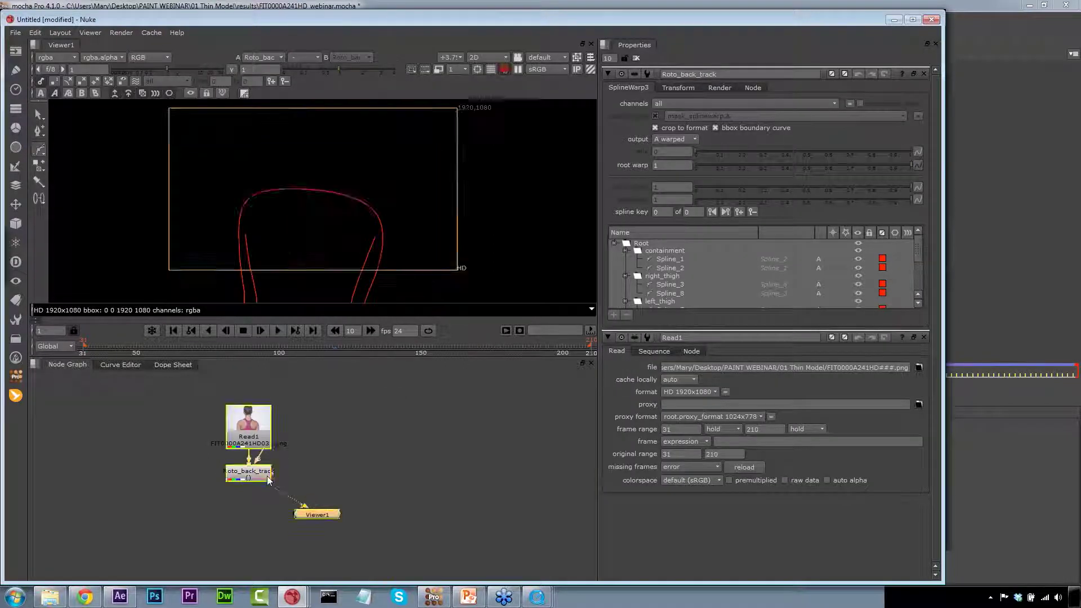
drag(929, 327, 927, 433)
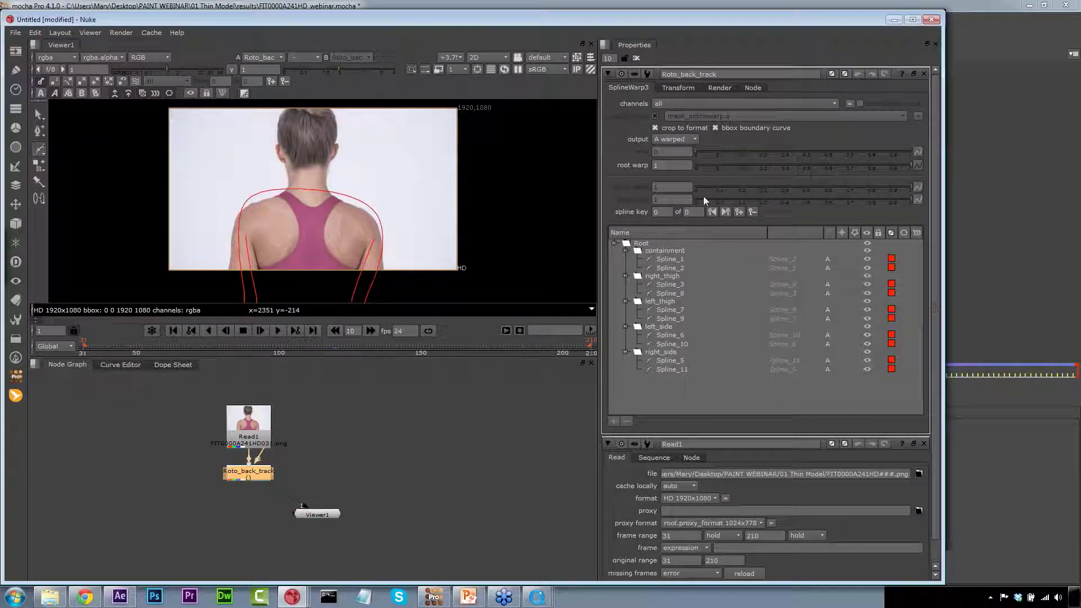
At frame 112, set the skew X of the warp's Root to -0.03 in the node's transform settings.
click(687, 87)
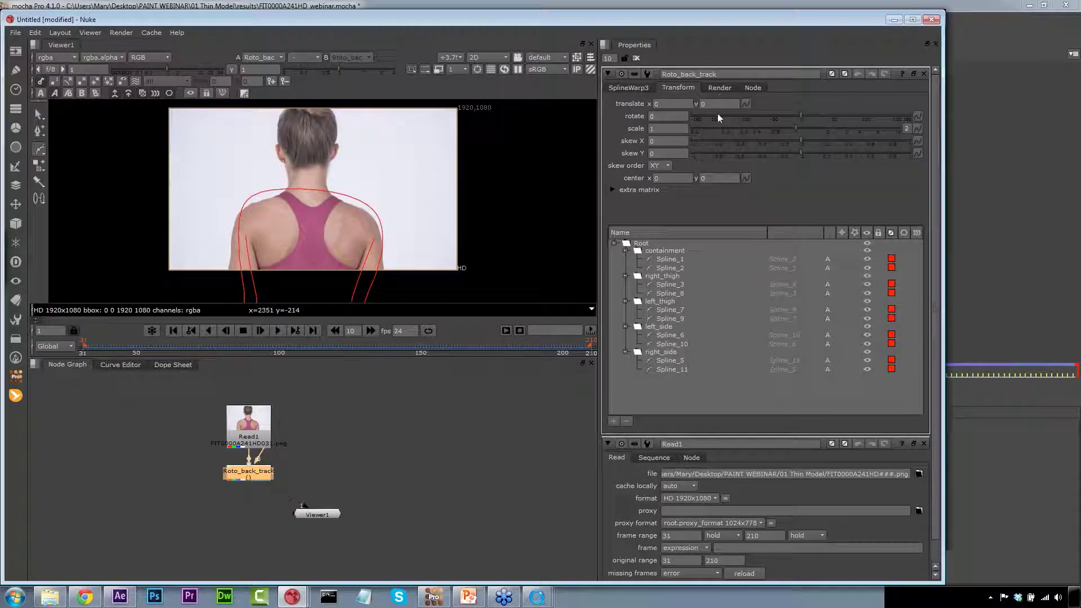
drag(247, 344, 313, 346)
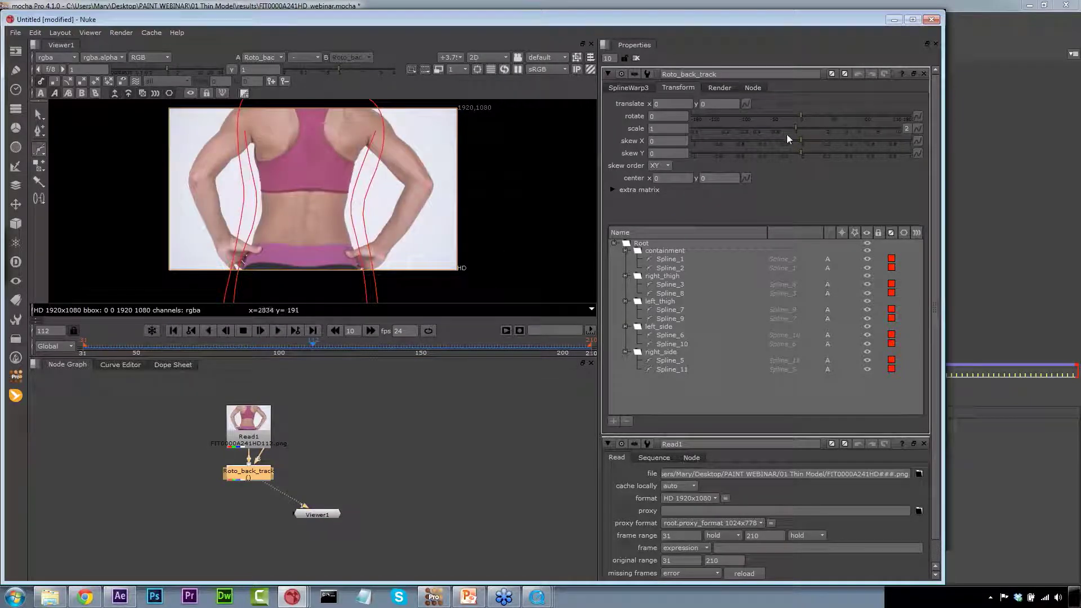
drag(800, 139, 798, 140)
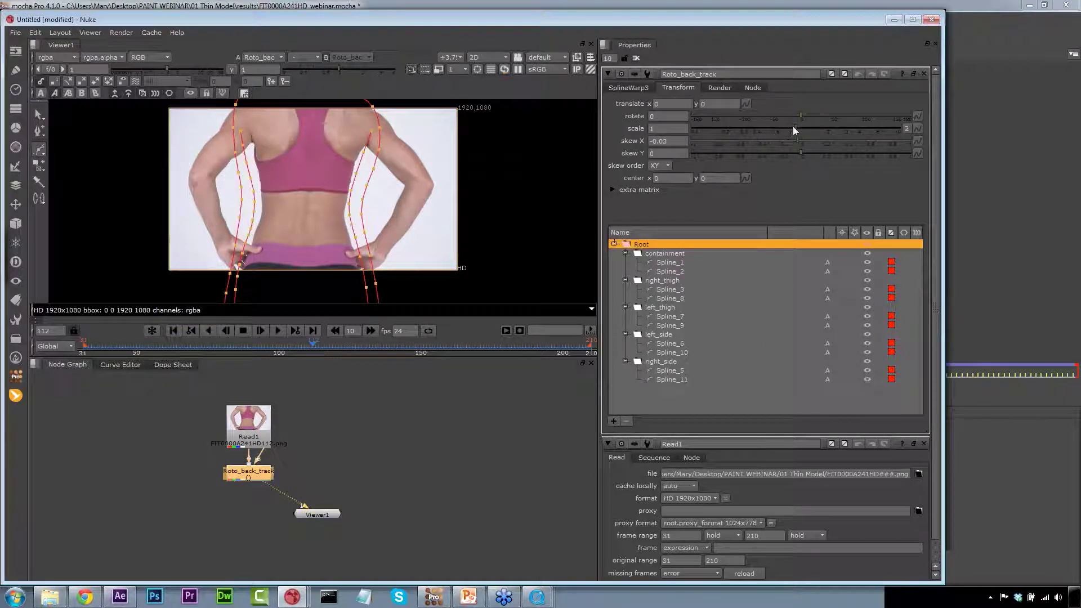
click(676, 263)
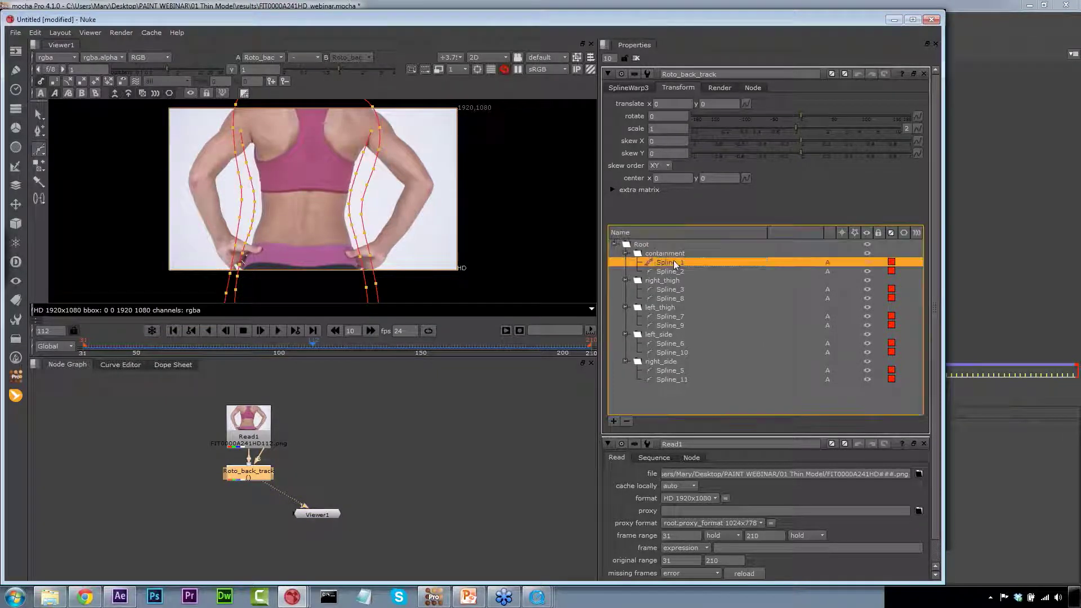
click(674, 273)
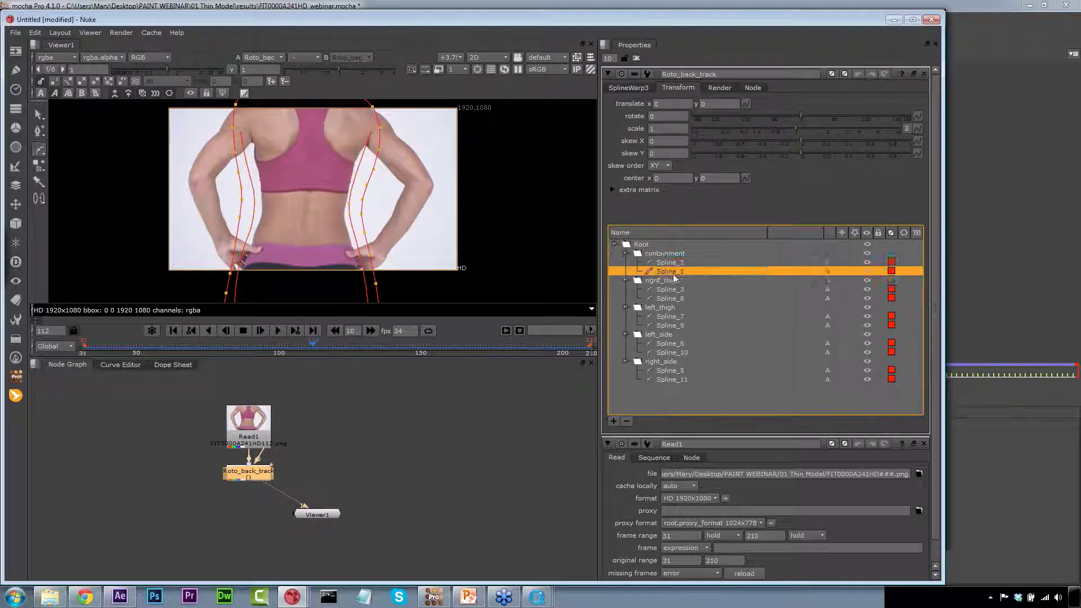
click(354, 226)
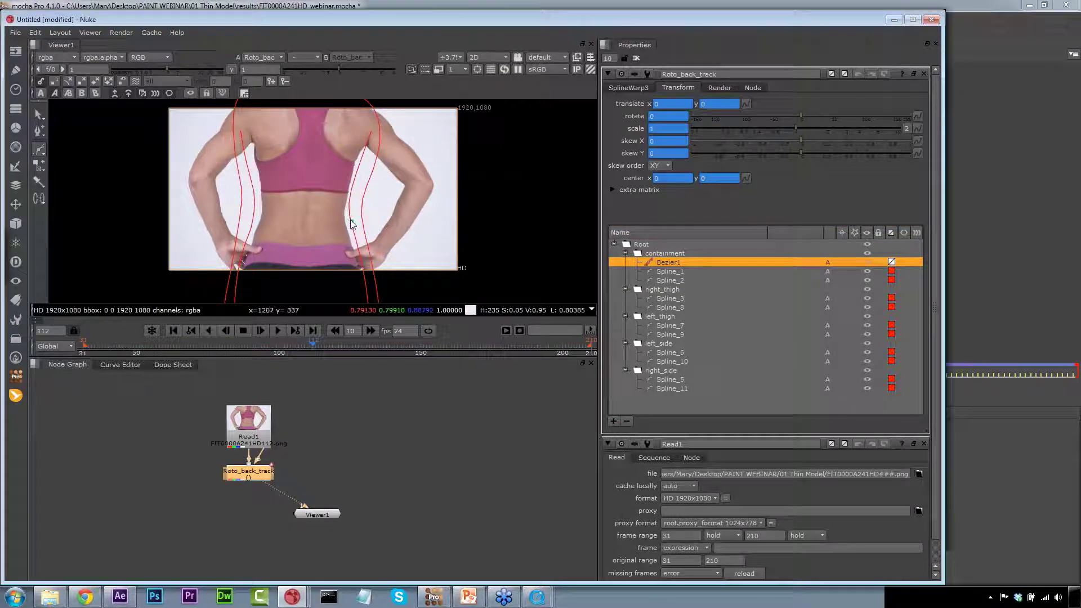
key(ctrl+z)
Find Spline_10 in the left_side group and set its scale to 1.14 to pull the waist contour inward.
click(667, 289)
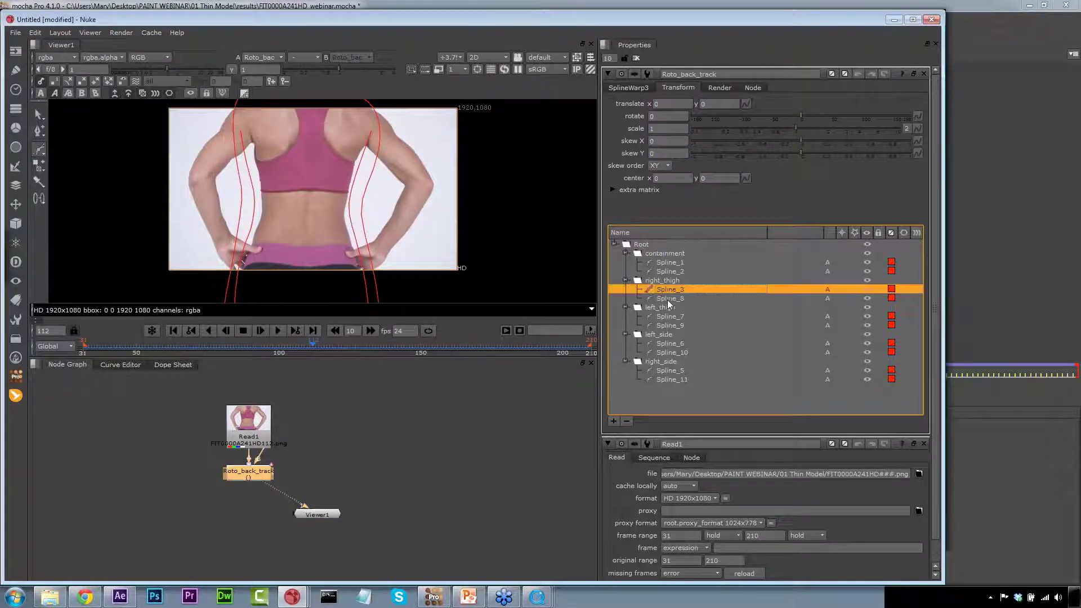
click(670, 299)
click(671, 317)
click(669, 326)
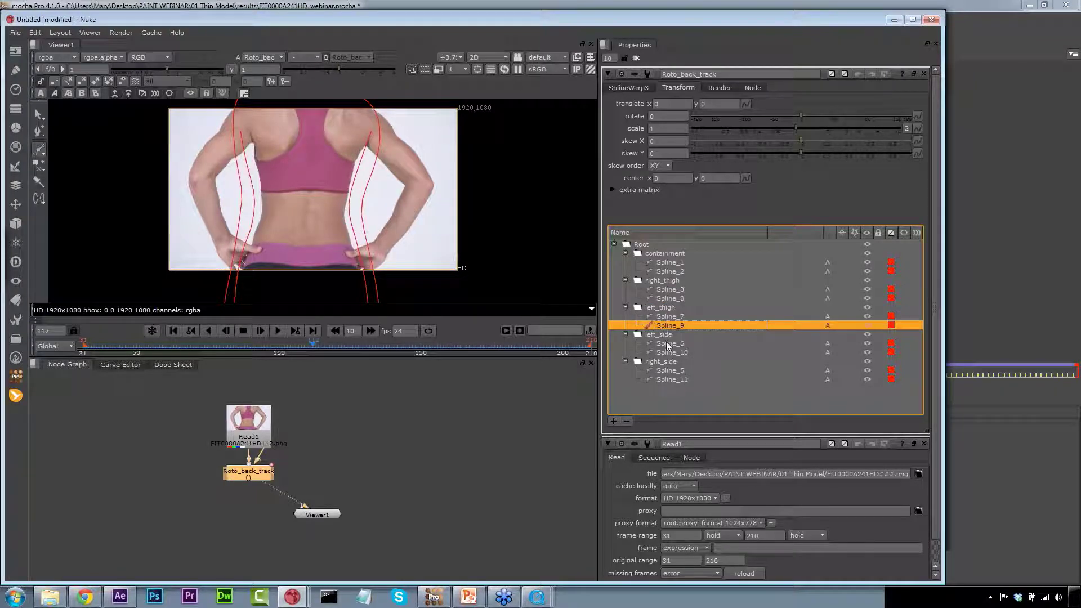
click(669, 353)
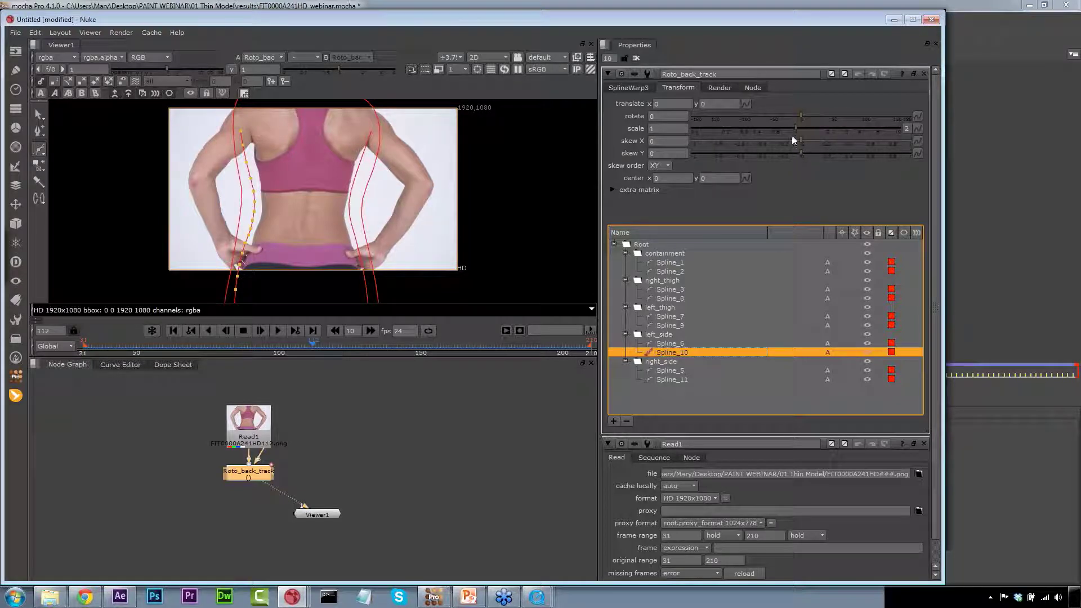
drag(796, 130, 803, 129)
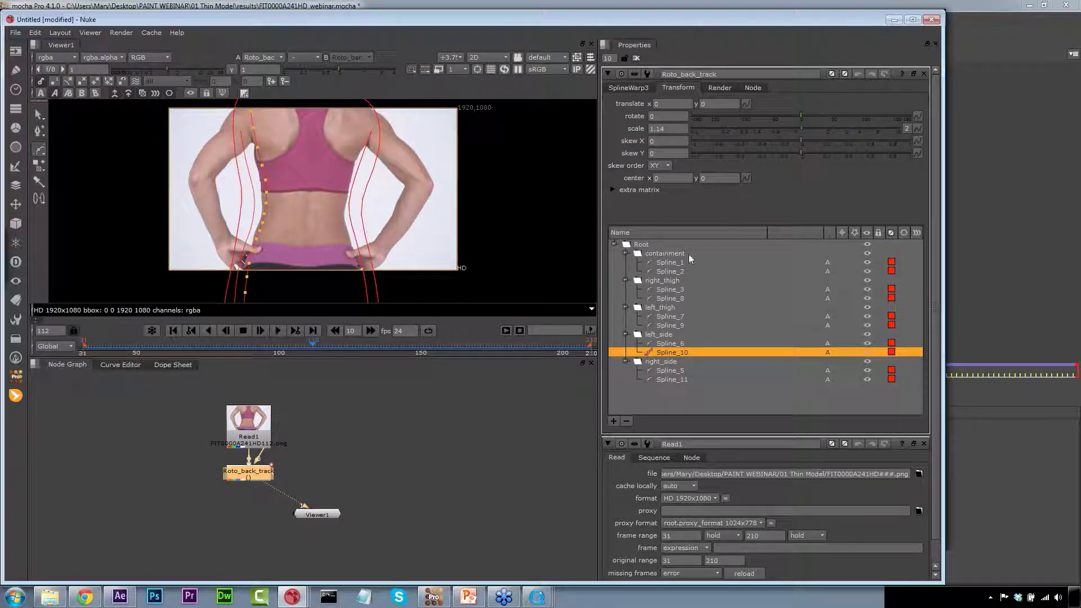
Set the scale of left_side's Spline_6 to 1.16 and the skew X of right_side's Spline_5 to -0.14.
click(670, 344)
drag(794, 129, 802, 129)
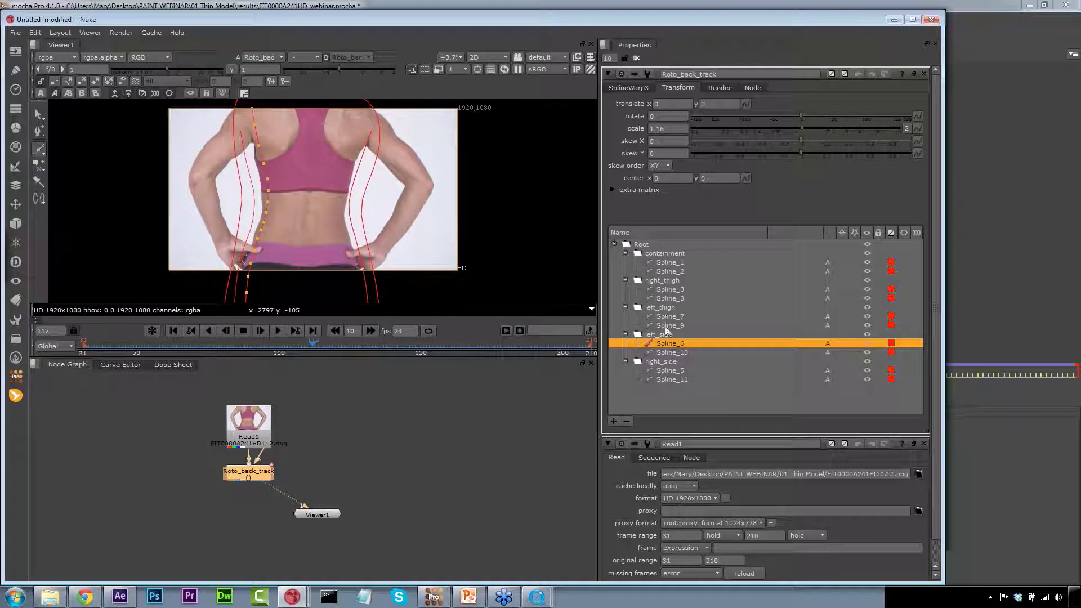
click(664, 370)
drag(801, 140, 789, 140)
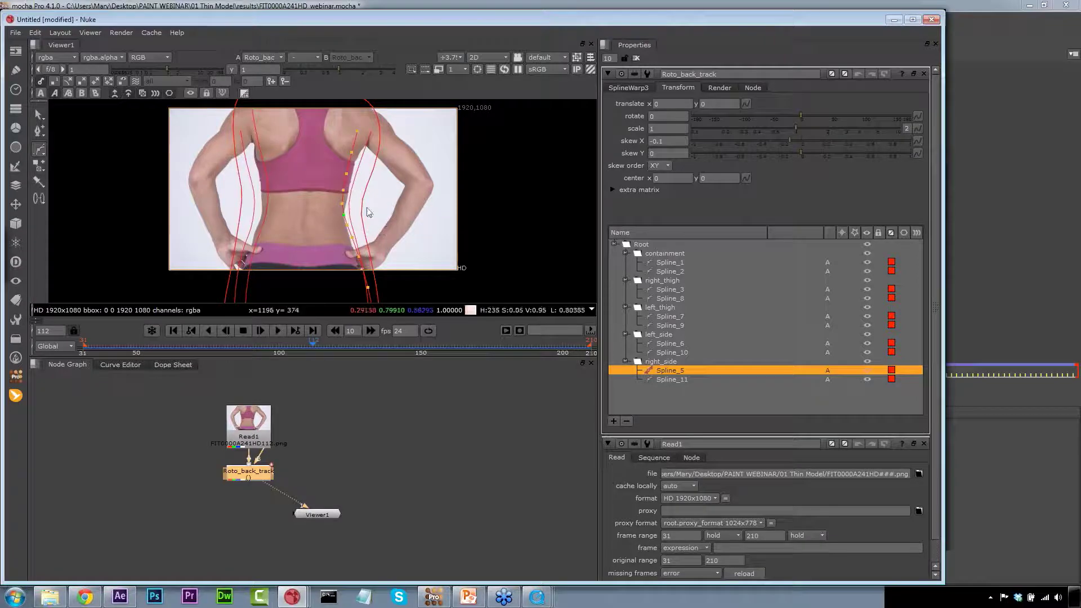
drag(777, 140, 781, 140)
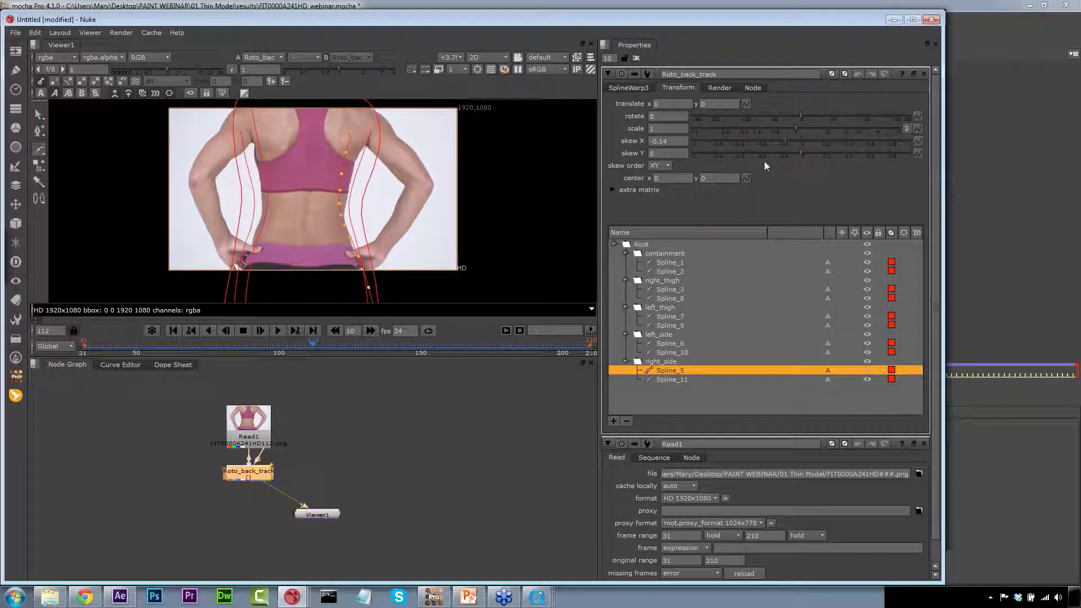
Try to pull the waist point of right_side's Spline_11 inward, undo it, and delete the stray Bezier shape.
click(672, 379)
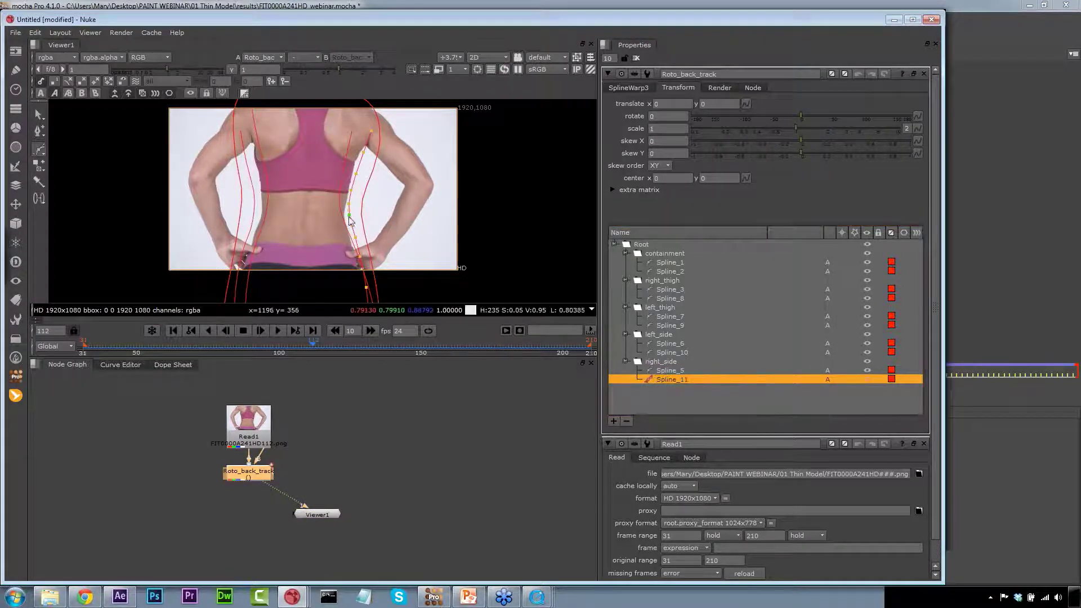
drag(345, 220, 347, 210)
key(ctrl+z)
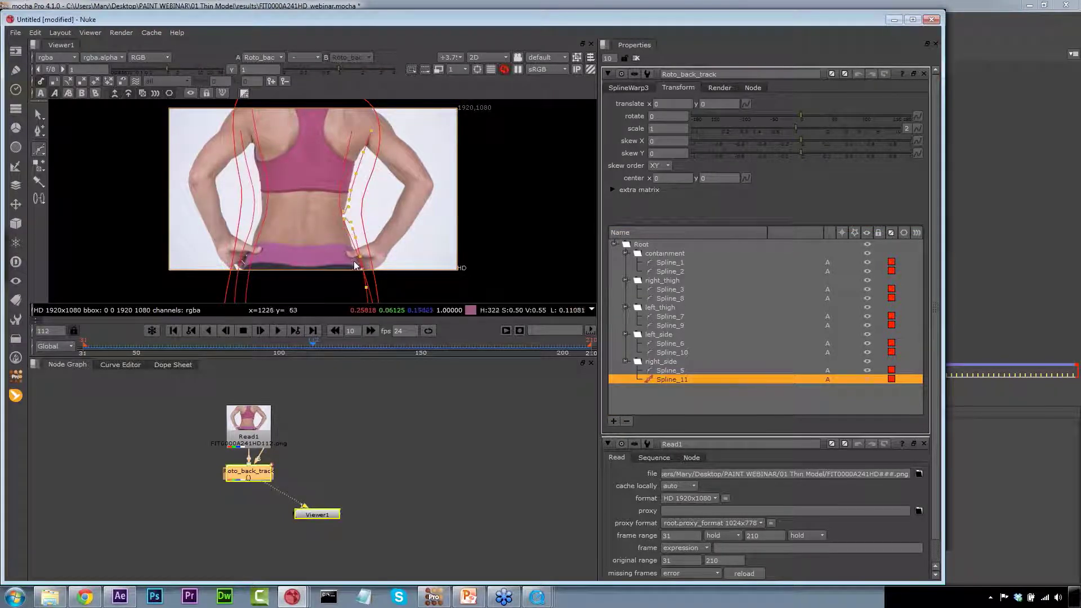
click(341, 214)
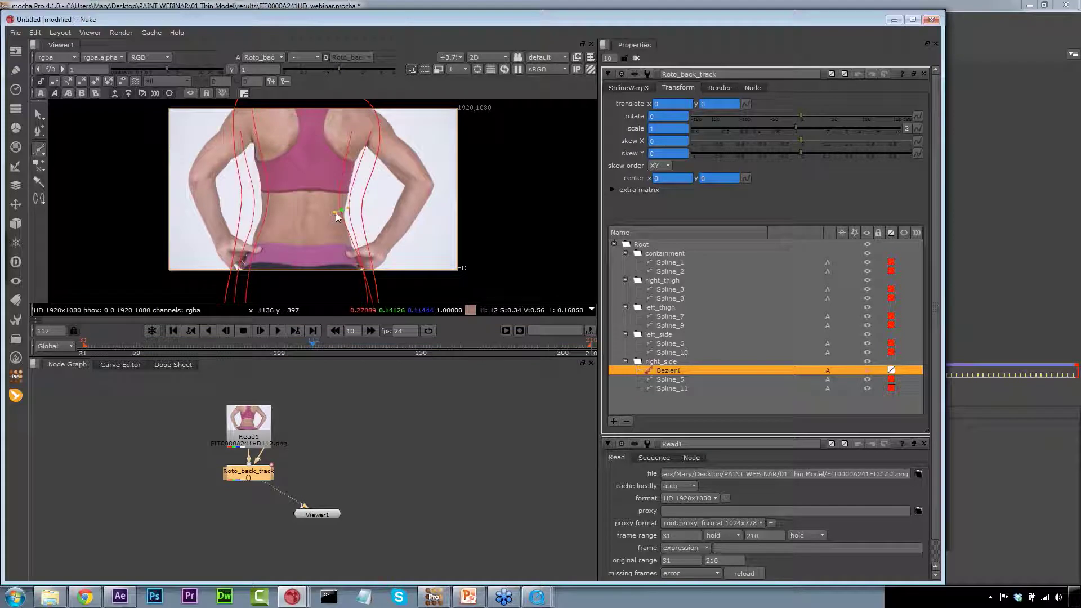
click(338, 200)
key(Delete)
Try to reshape Spline_6 by pulling its waist points inward, and undo the point edits and node move.
click(669, 343)
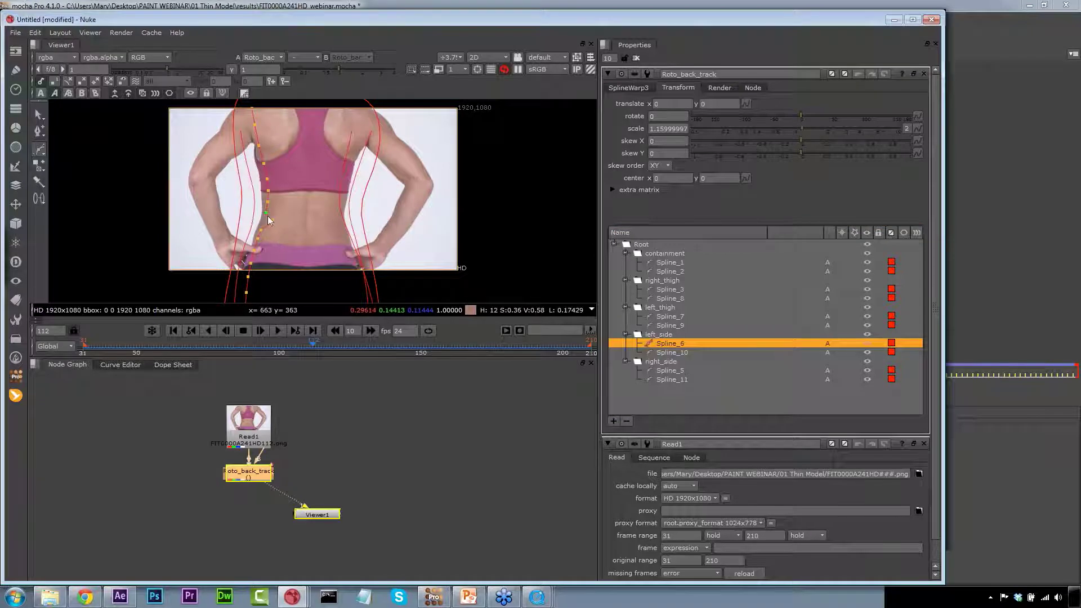
drag(268, 193, 272, 190)
drag(253, 474, 279, 483)
mouse_move(309, 342)
mouse_down()
mouse_move(265, 344)
mouse_move(313, 342)
mouse_up()
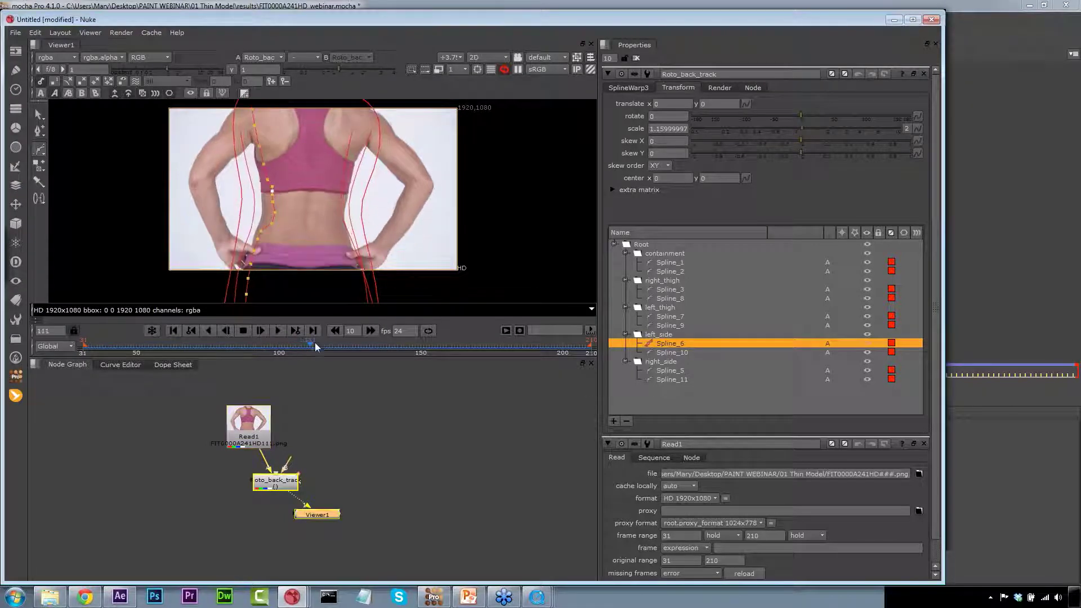
key(ctrl+z)
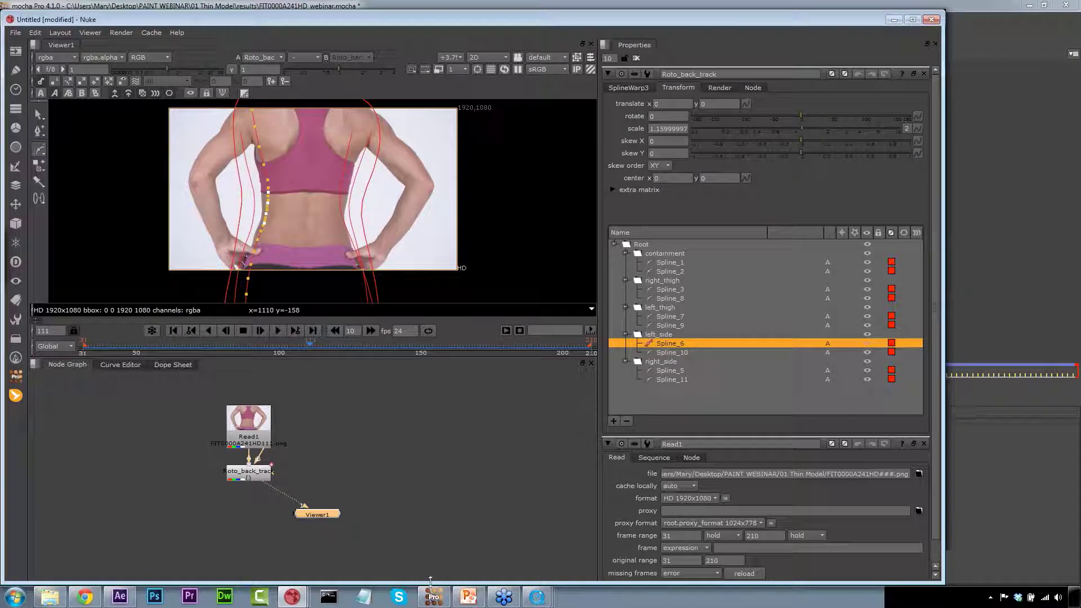
Switch to the other open Nuke script, .nk, and remove the stray point placed in the viewer.
mouse_move(295, 599)
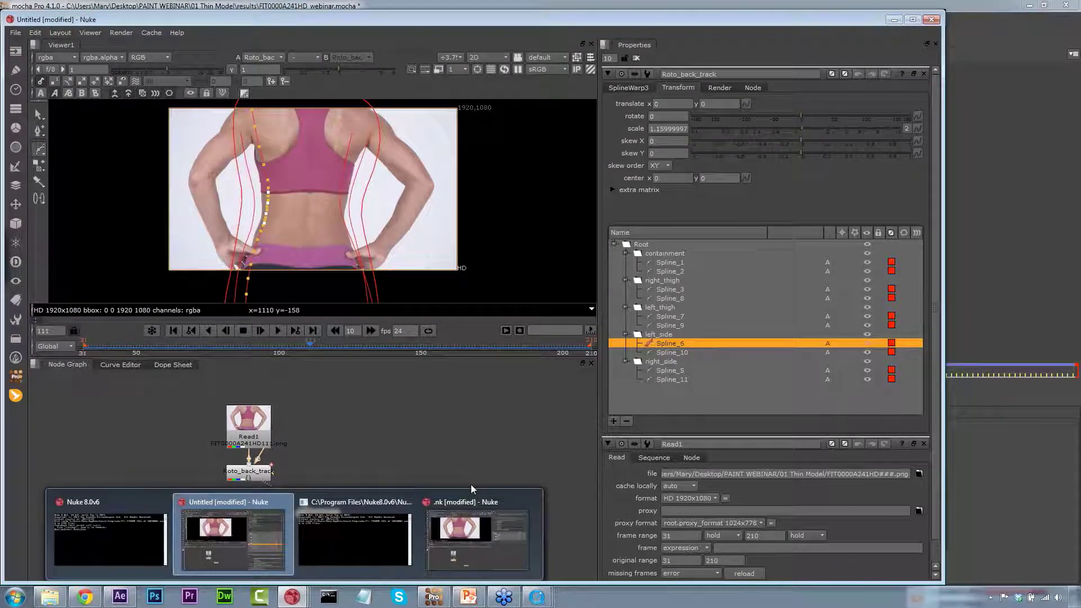
click(470, 506)
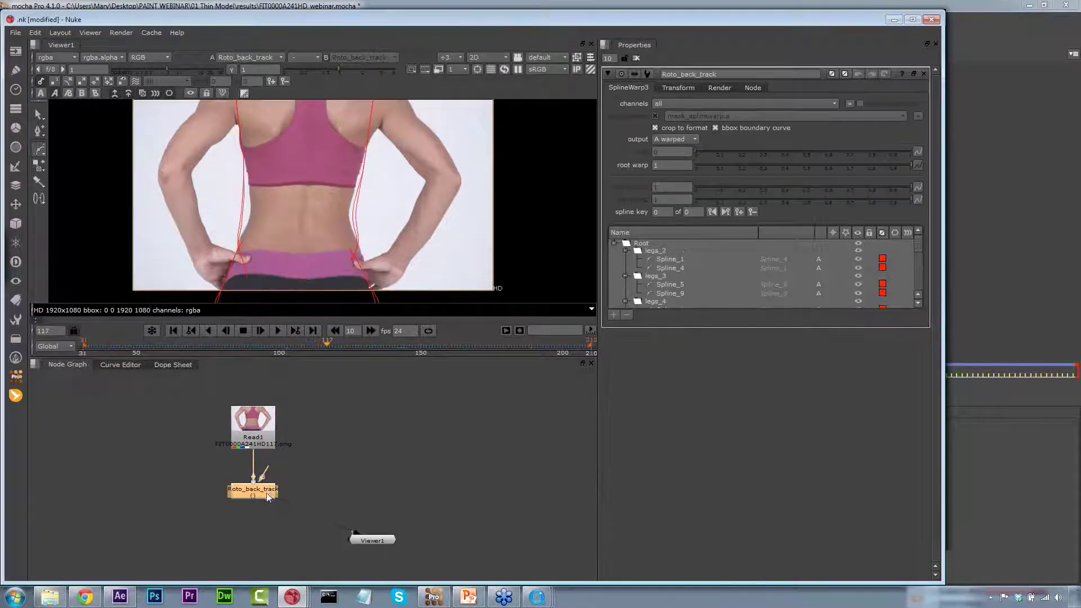
click(327, 228)
key(Delete)
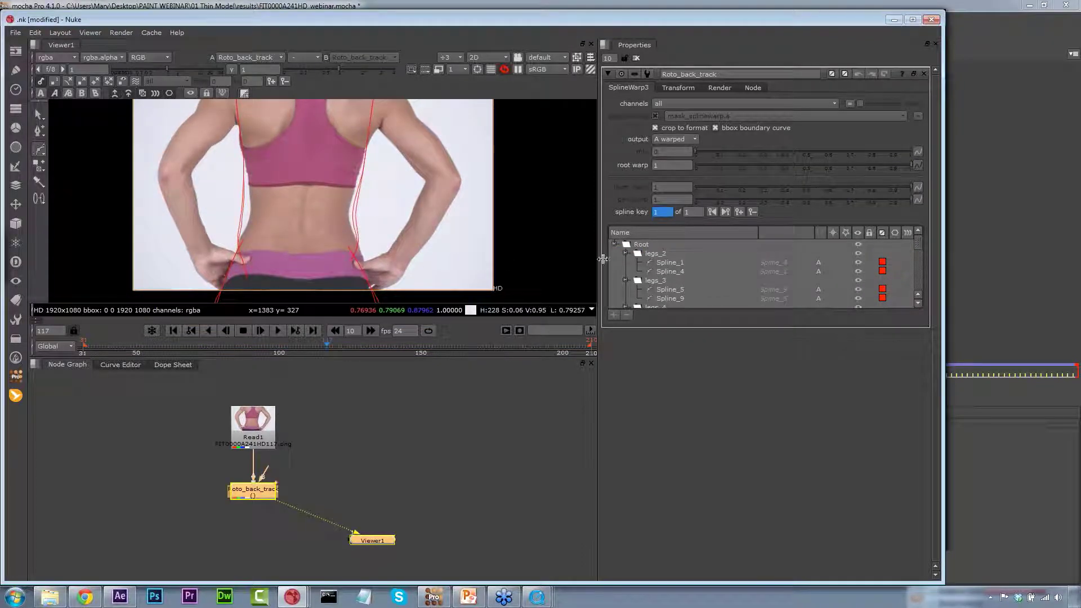
Find Spline_15 in the back group and pull its waist point inward to pinch that side of the waist.
click(784, 264)
drag(919, 242, 923, 275)
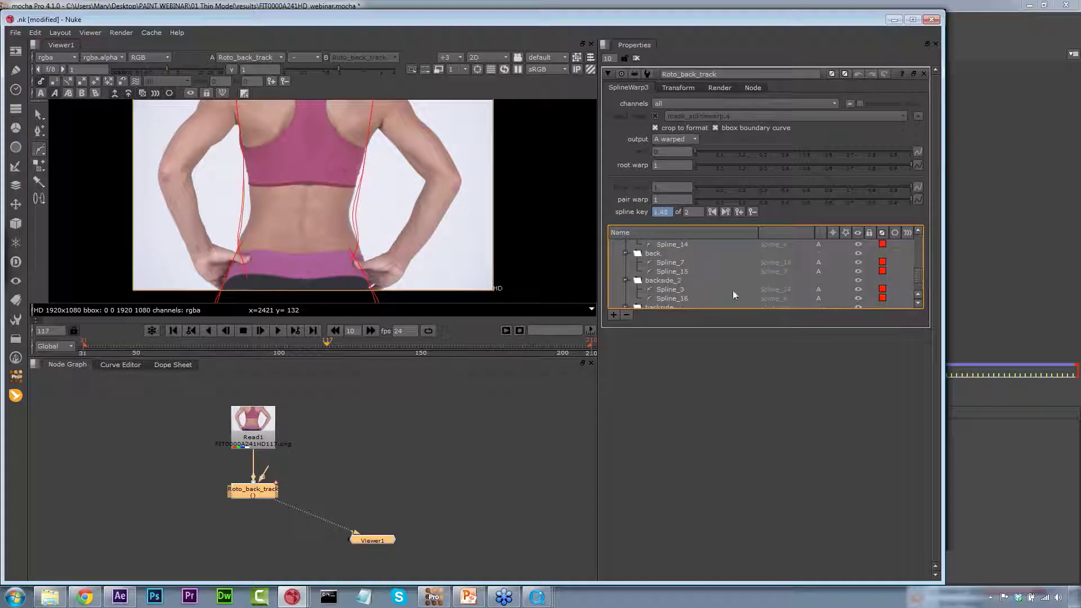
click(681, 290)
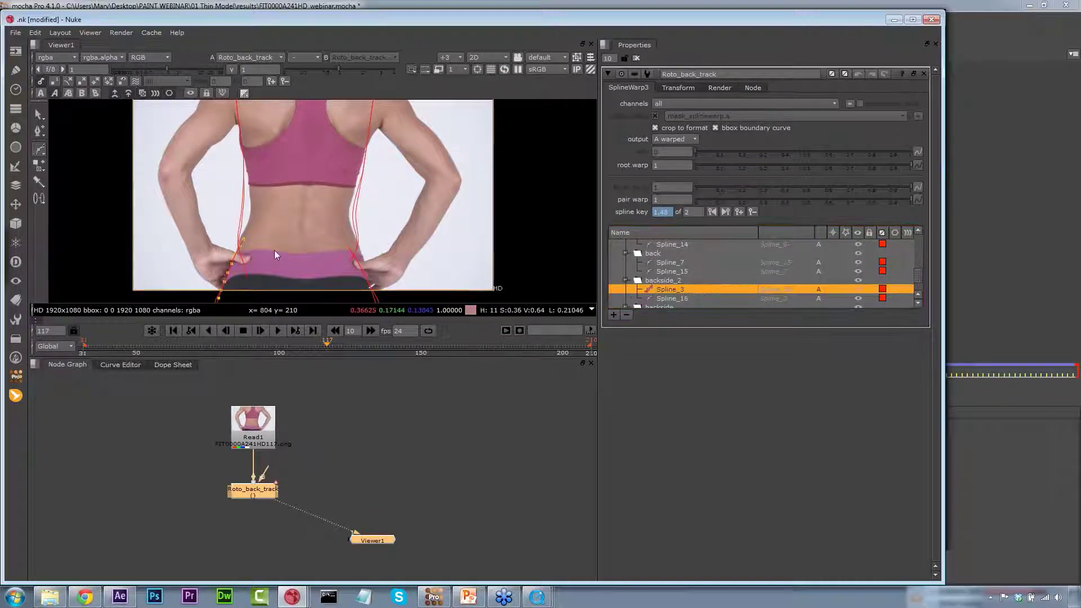
click(672, 263)
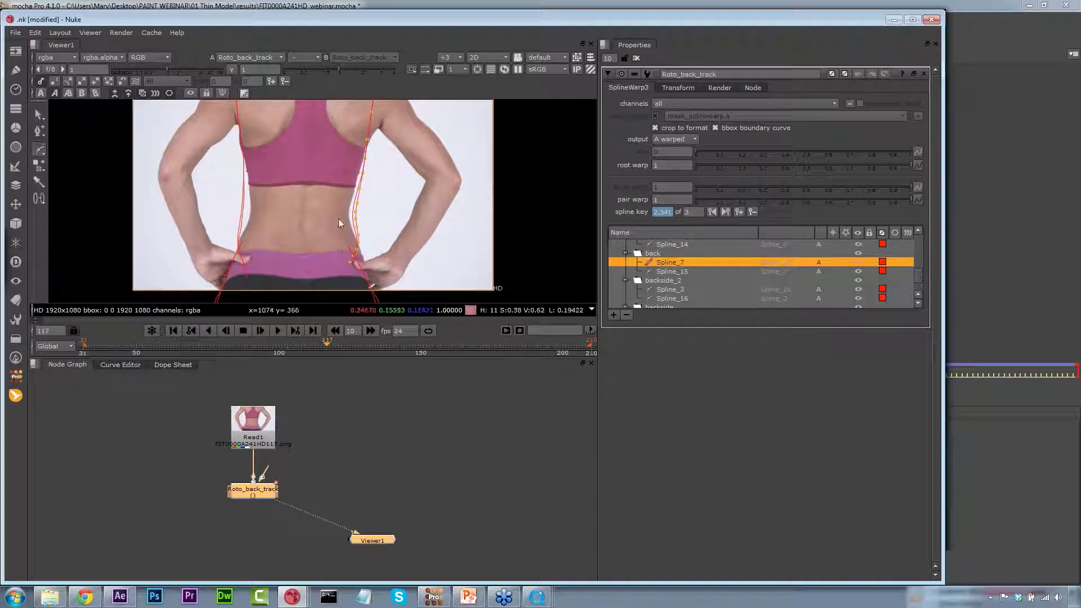
click(671, 271)
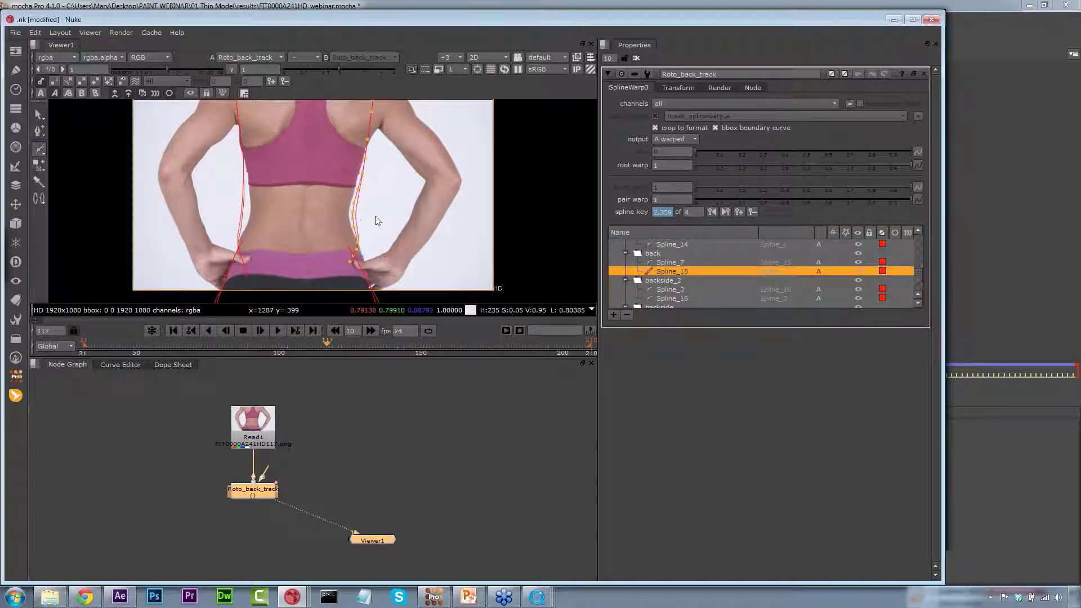
drag(354, 218, 345, 217)
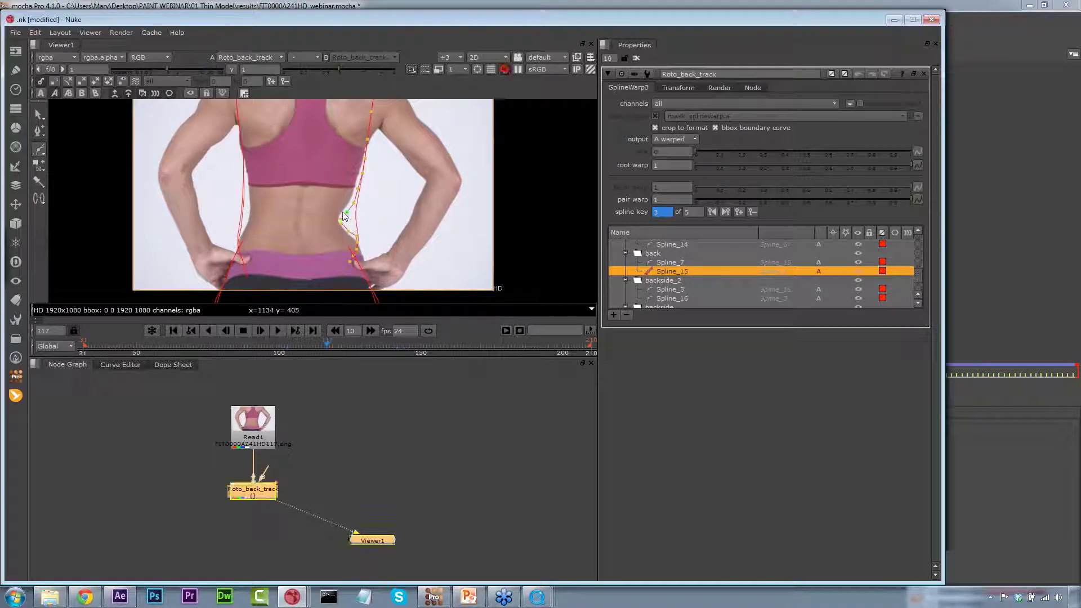
Pull the waist point of Spline_14 inward to pinch the opposite side of the waist.
click(239, 225)
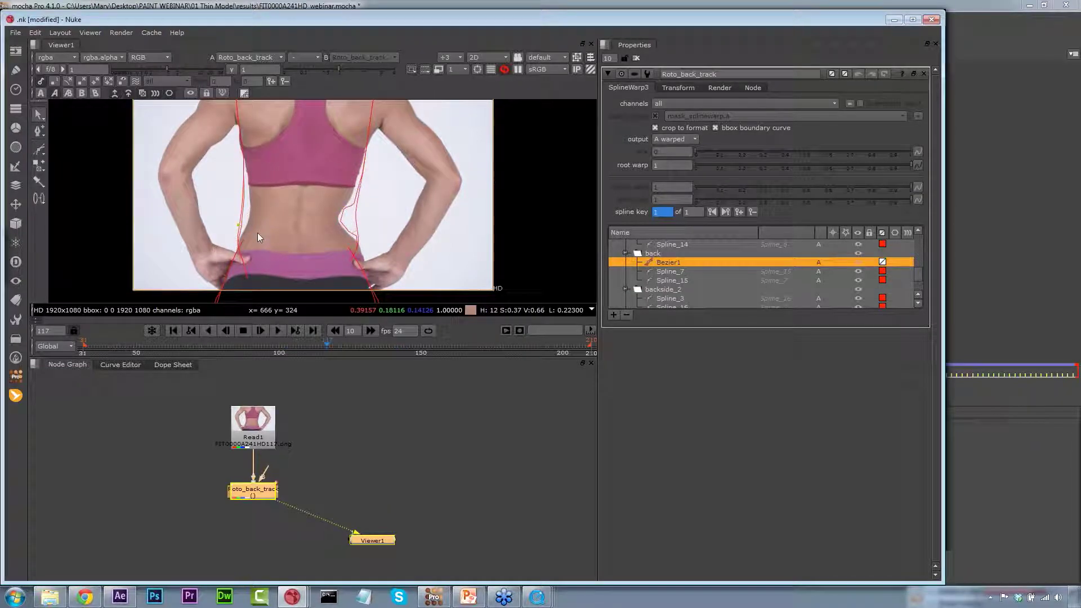
click(242, 247)
drag(250, 209, 249, 228)
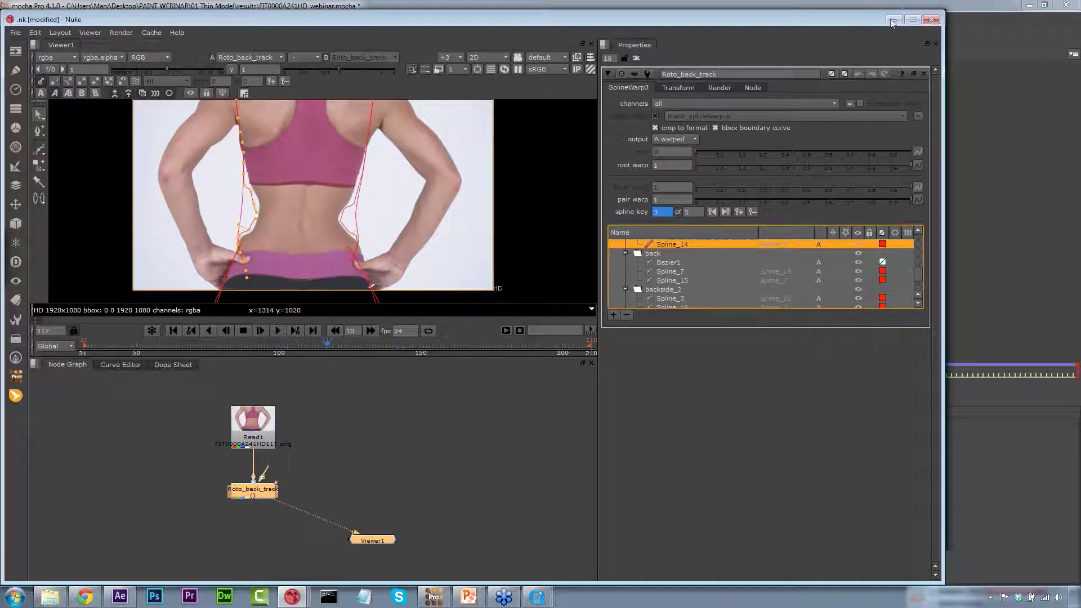
Switch to mocha Pro and review the splines of the containment, thigh and side layers one by one.
click(892, 20)
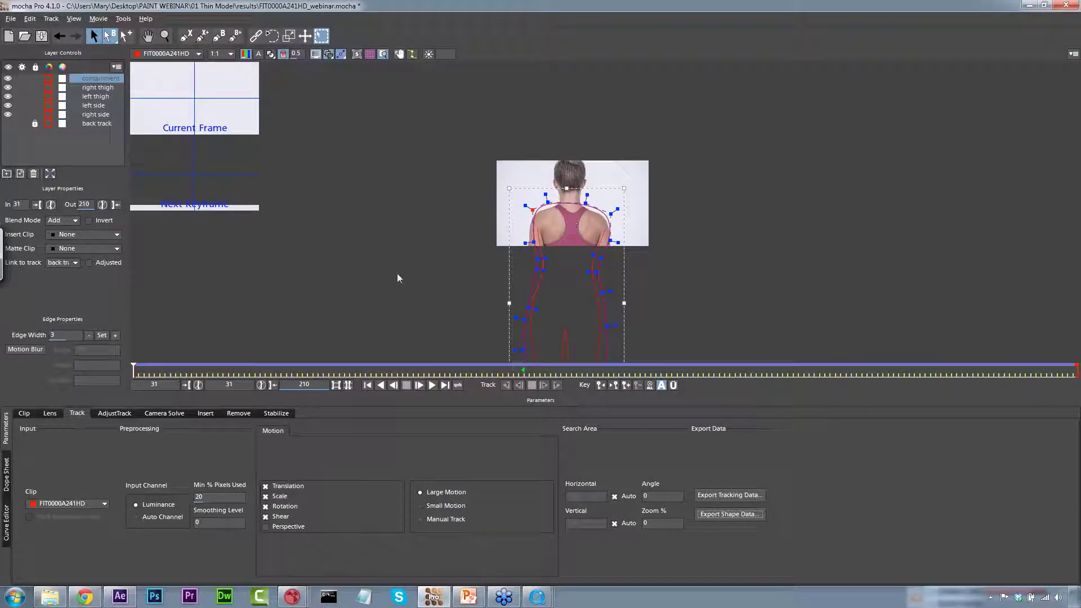
click(102, 88)
click(90, 79)
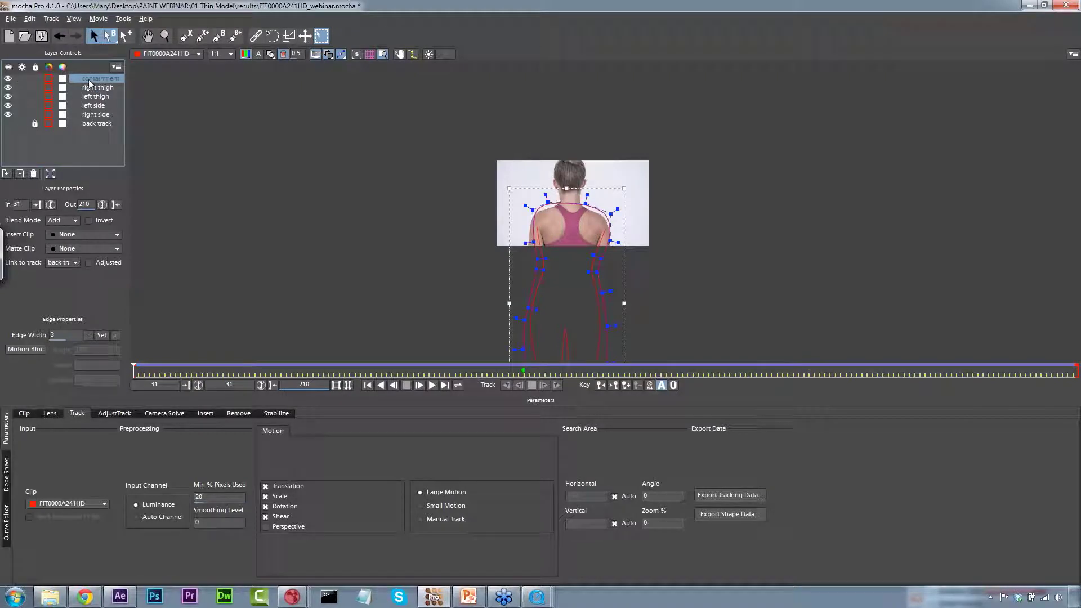
click(97, 96)
click(100, 106)
click(99, 96)
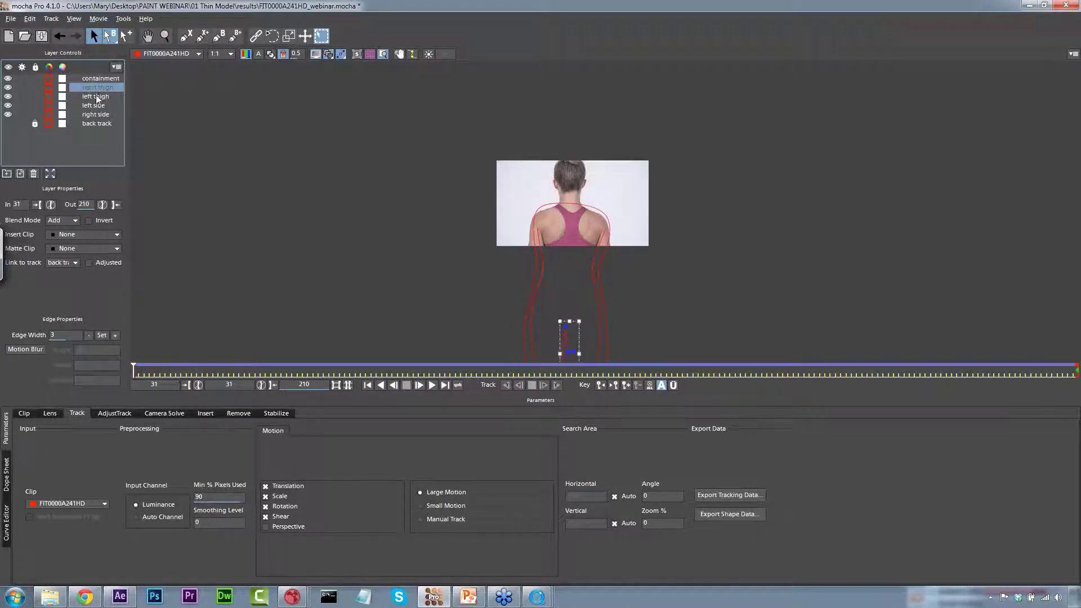
click(96, 106)
click(99, 115)
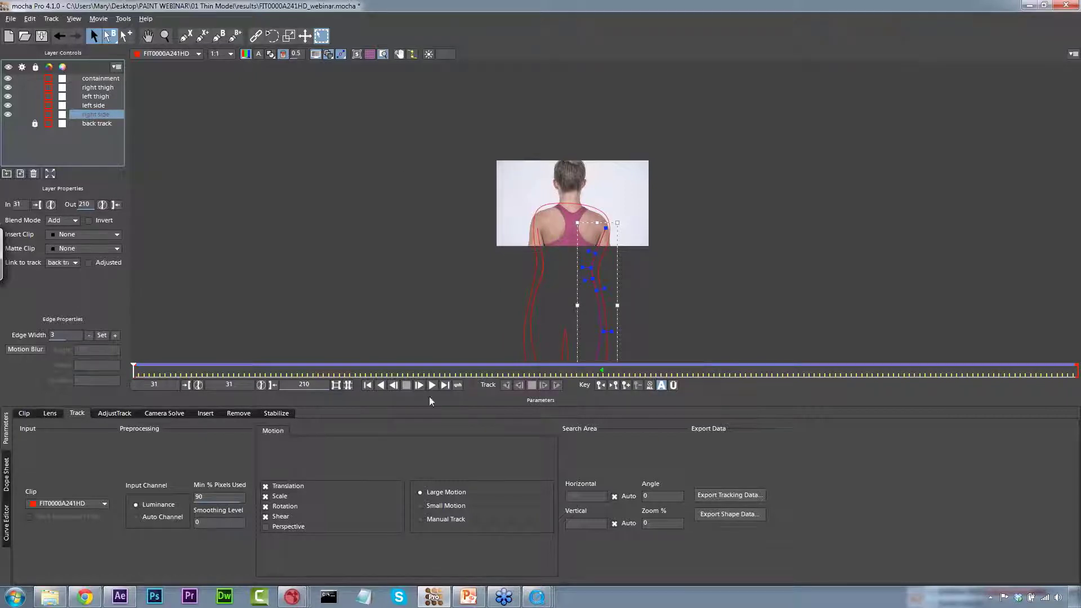
Go to frame 83 and move the right side layer directly below the right thigh layer.
drag(136, 374, 408, 491)
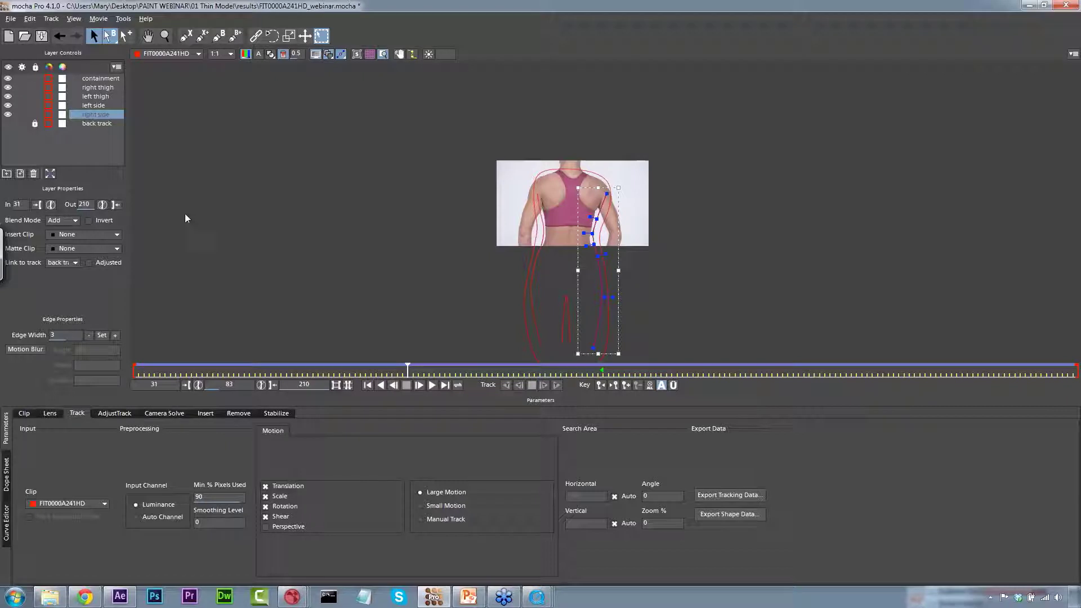
click(93, 97)
click(93, 106)
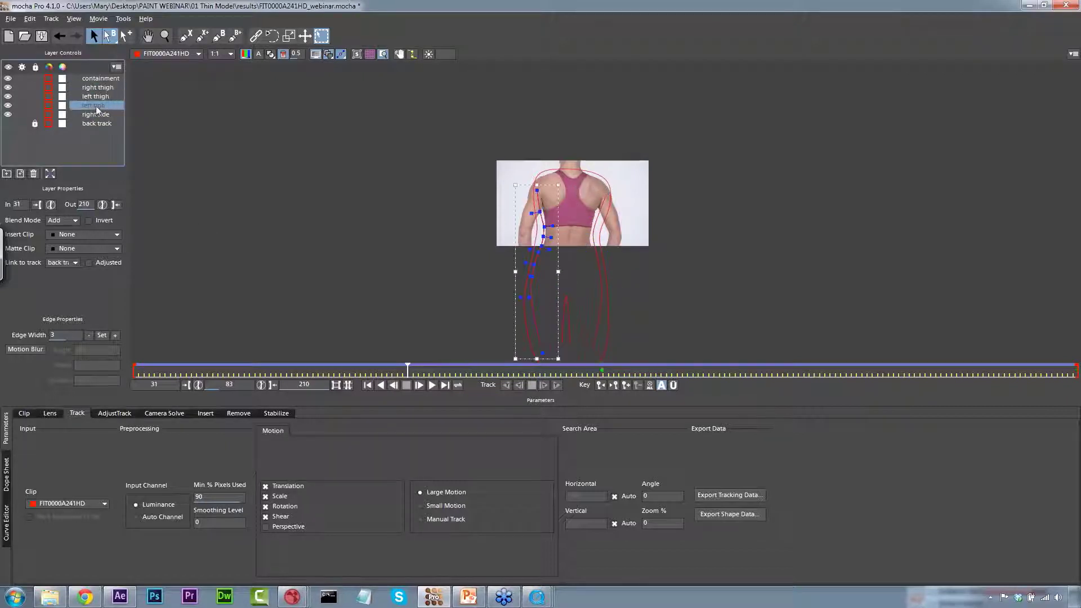
click(98, 98)
click(98, 115)
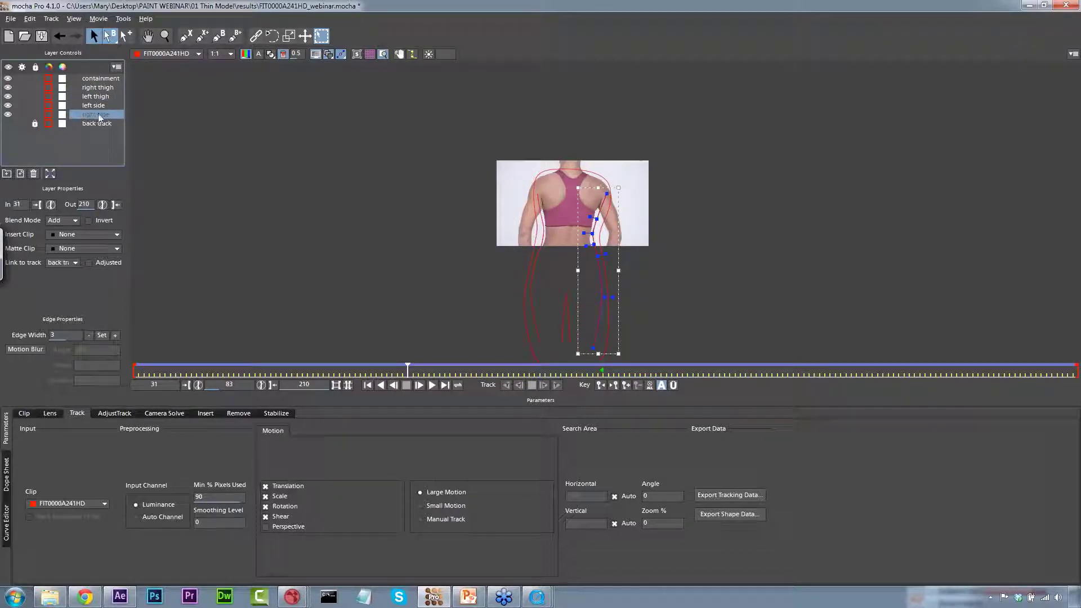
drag(98, 115, 98, 91)
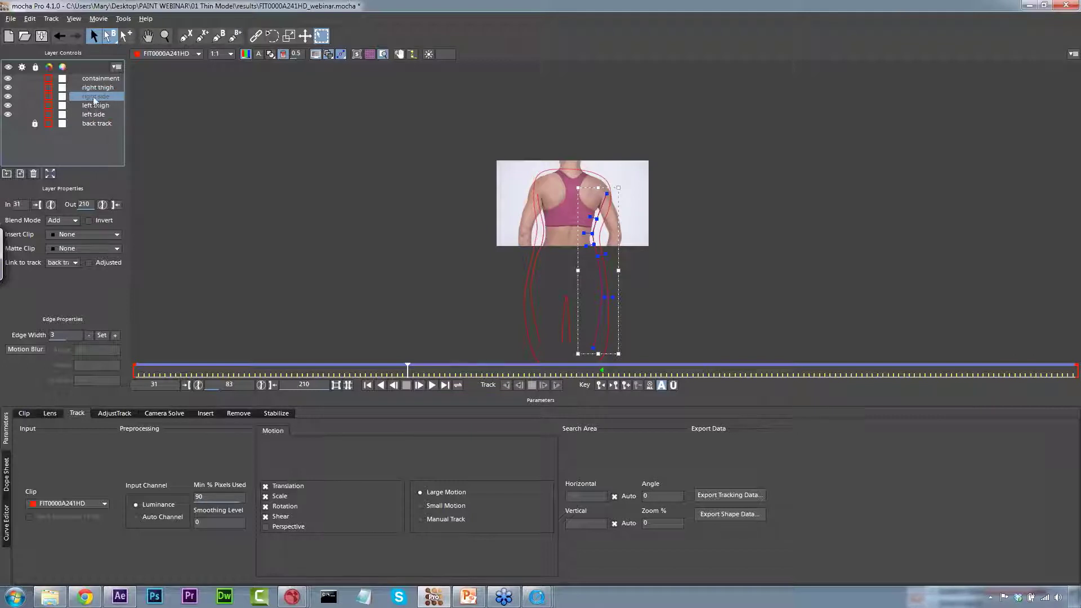
Duplicate the right thigh, right side, left thigh and left side layers, and hide the four original layers.
click(98, 116)
shift+click(98, 88)
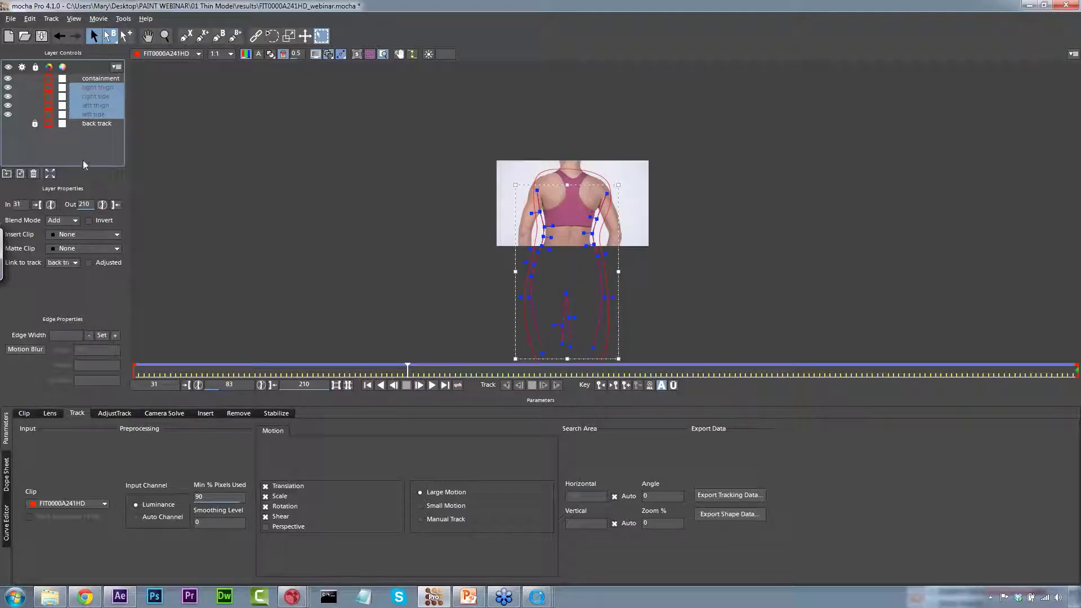
click(22, 174)
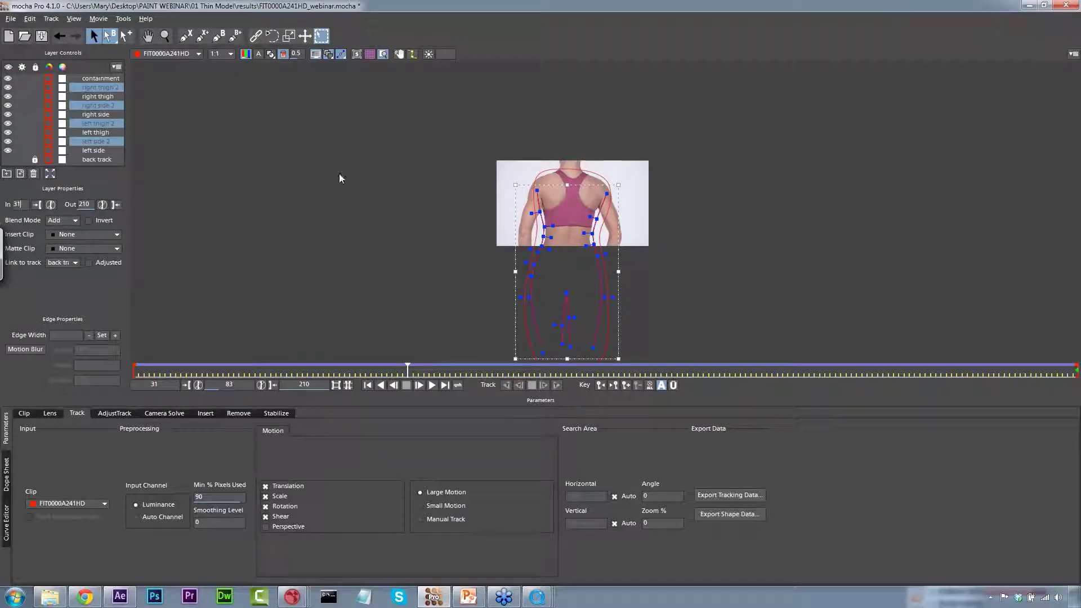
click(8, 97)
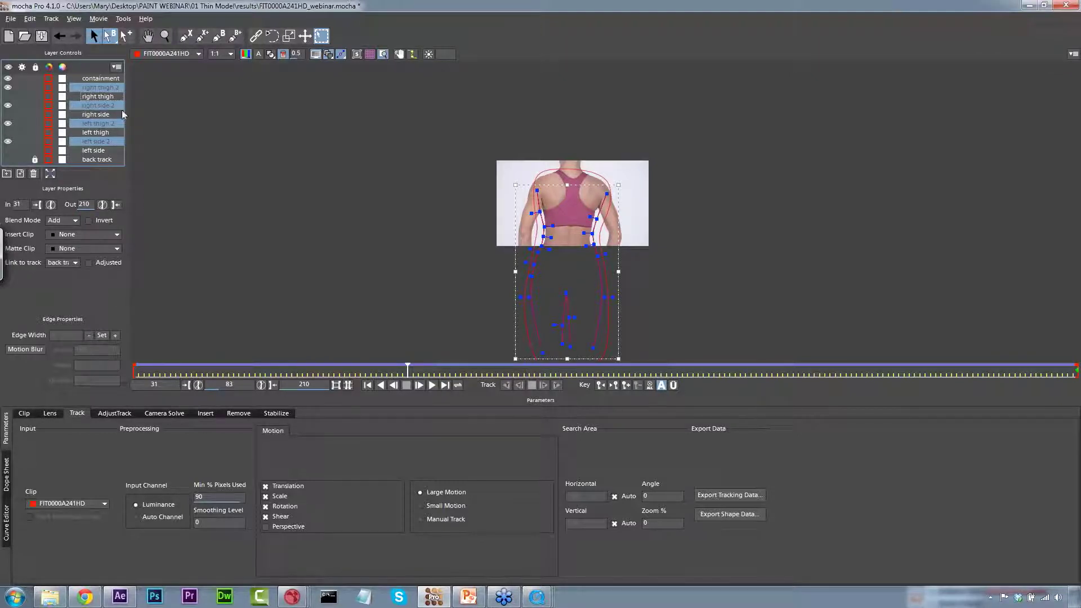
Reshape the left side 2 spline at frame 83 by moving its waist and hip points inward.
click(164, 36)
click(604, 260)
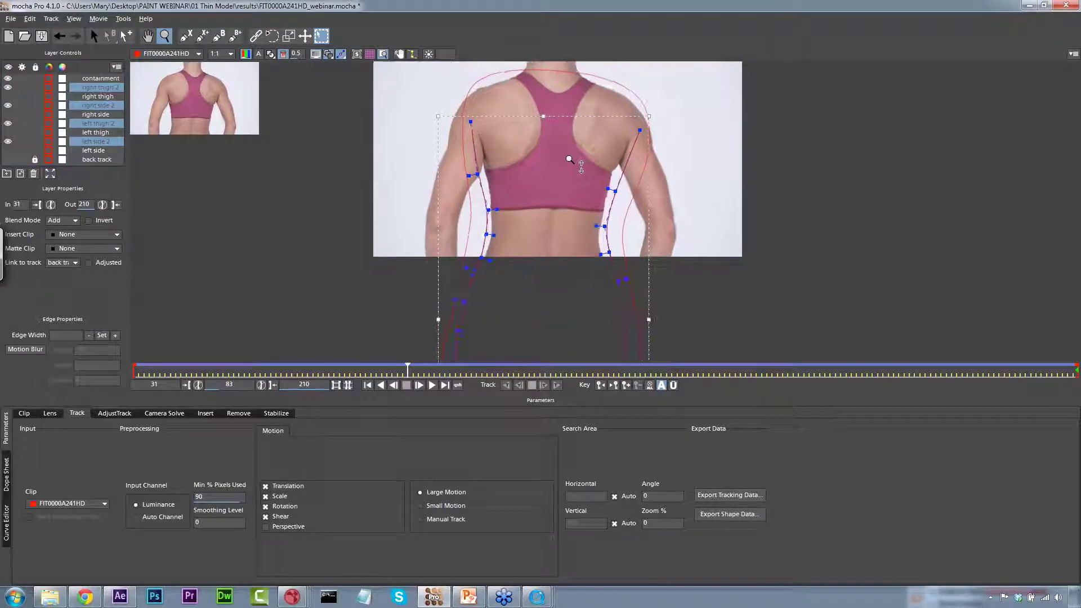
click(94, 36)
drag(473, 209, 487, 211)
mouse_move(471, 237)
mouse_down()
mouse_move(458, 282)
mouse_move(475, 295)
mouse_move(444, 313)
mouse_move(451, 321)
mouse_up()
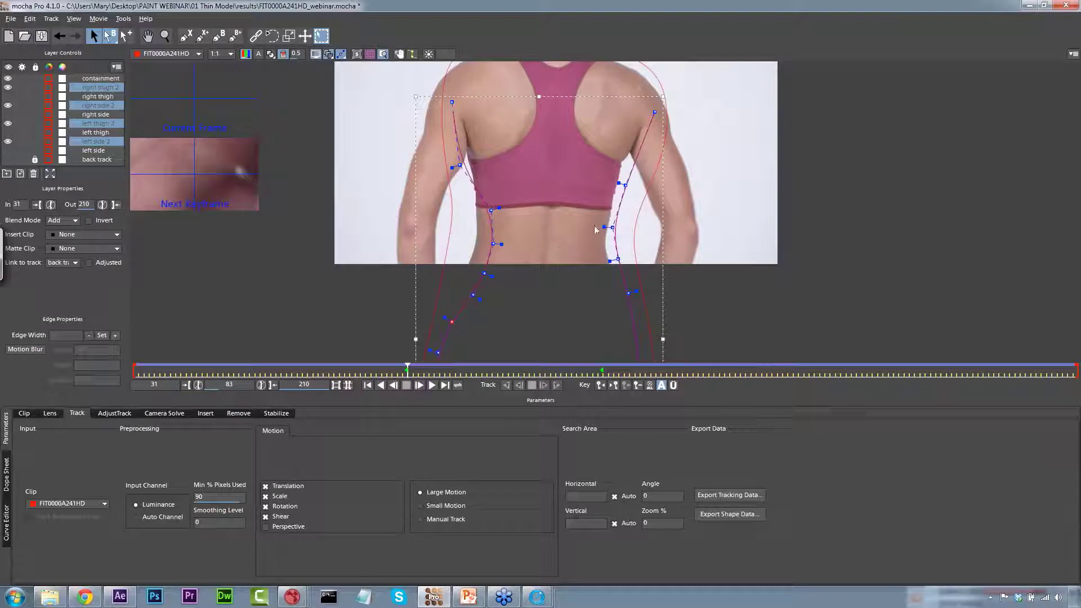
Move the right side 2 chest, waist and hip points inward, and refine the left side 2 waist and underarm points.
drag(610, 230, 576, 233)
drag(619, 184, 601, 178)
drag(619, 259, 591, 274)
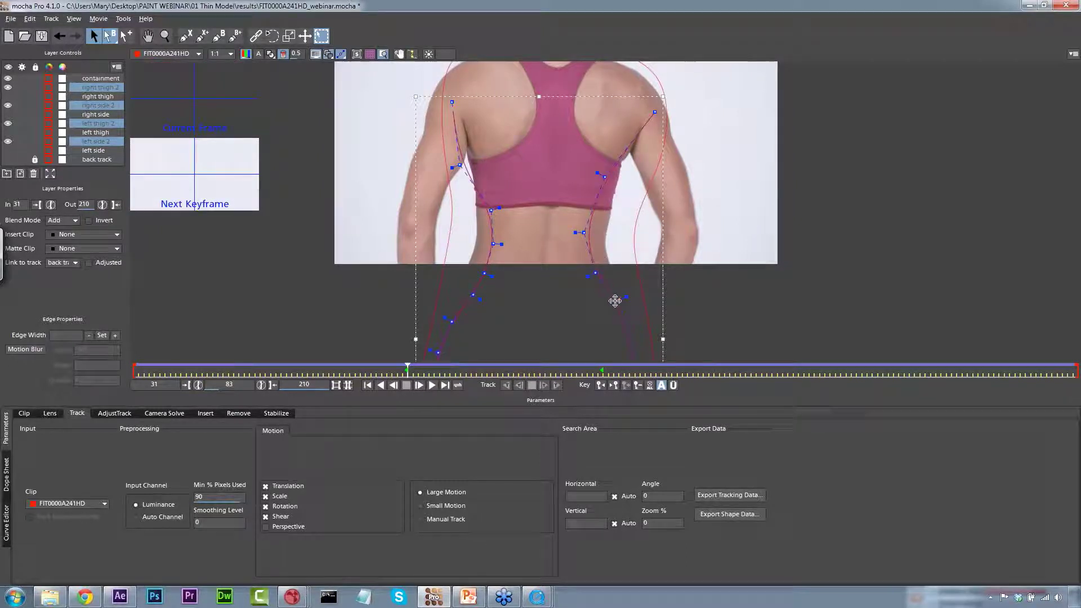
drag(584, 232, 580, 232)
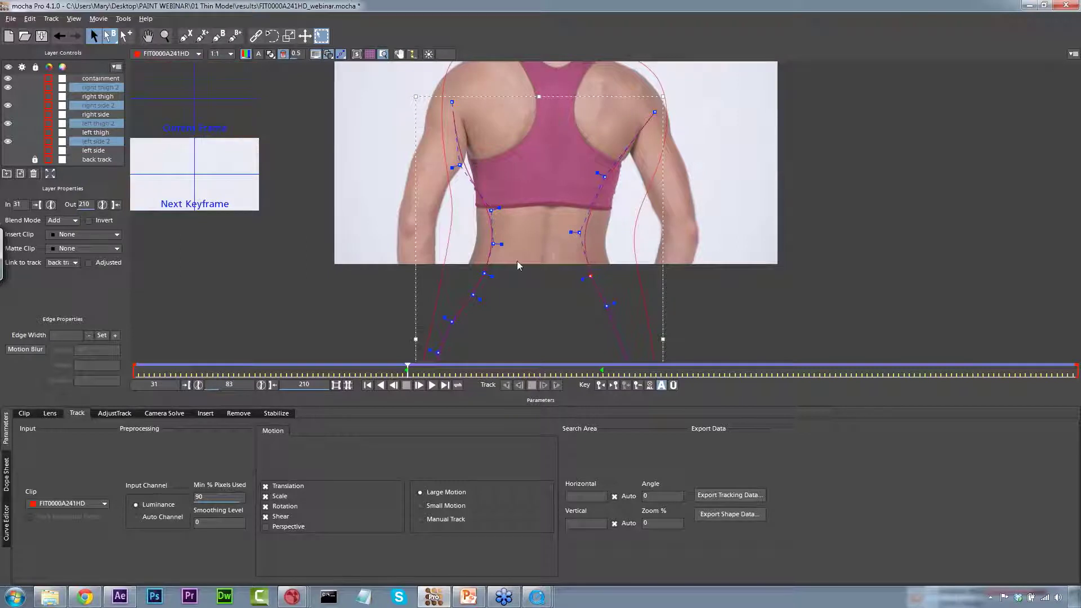
drag(493, 245, 497, 246)
drag(460, 168, 478, 158)
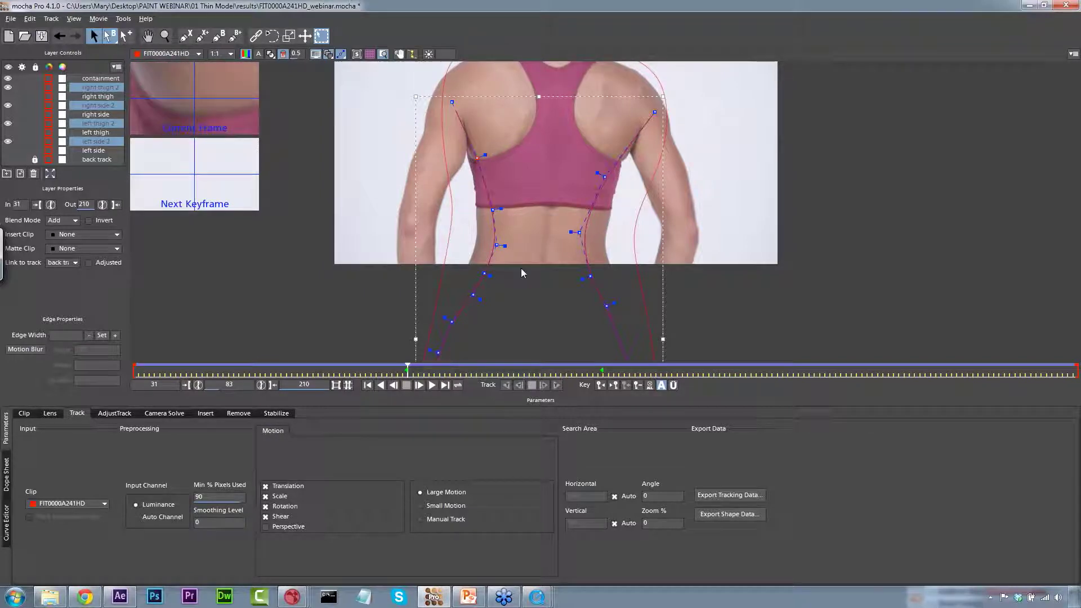
Go to frame 120, enable Überkey, and move the right side 2 waist and hip points inward.
drag(541, 260, 523, 212)
drag(408, 366, 603, 366)
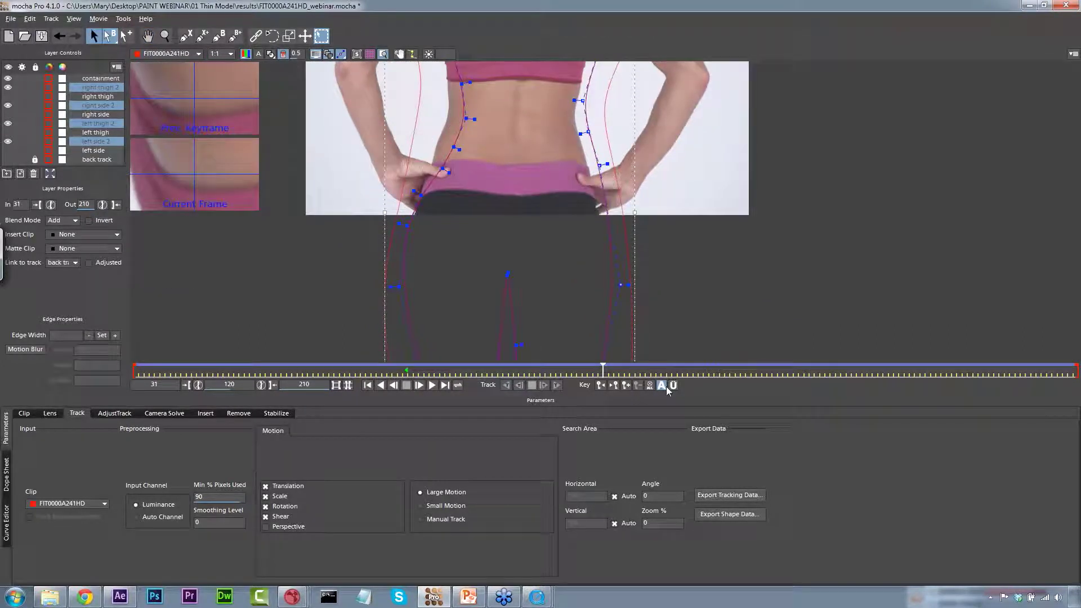
key(x)
drag(551, 285, 533, 354)
key(s)
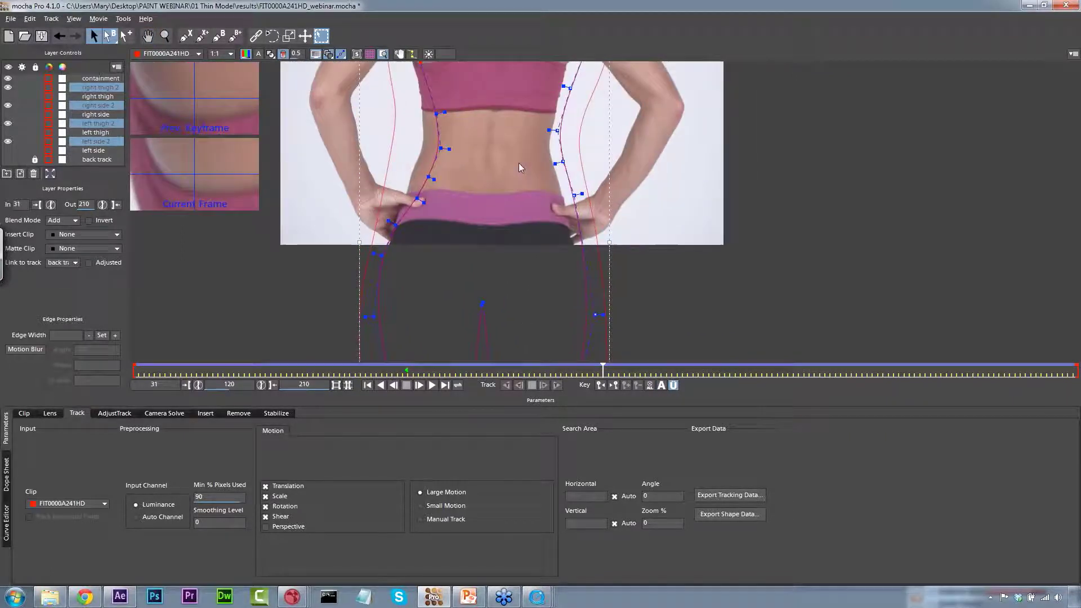
drag(490, 130, 600, 248)
click(649, 385)
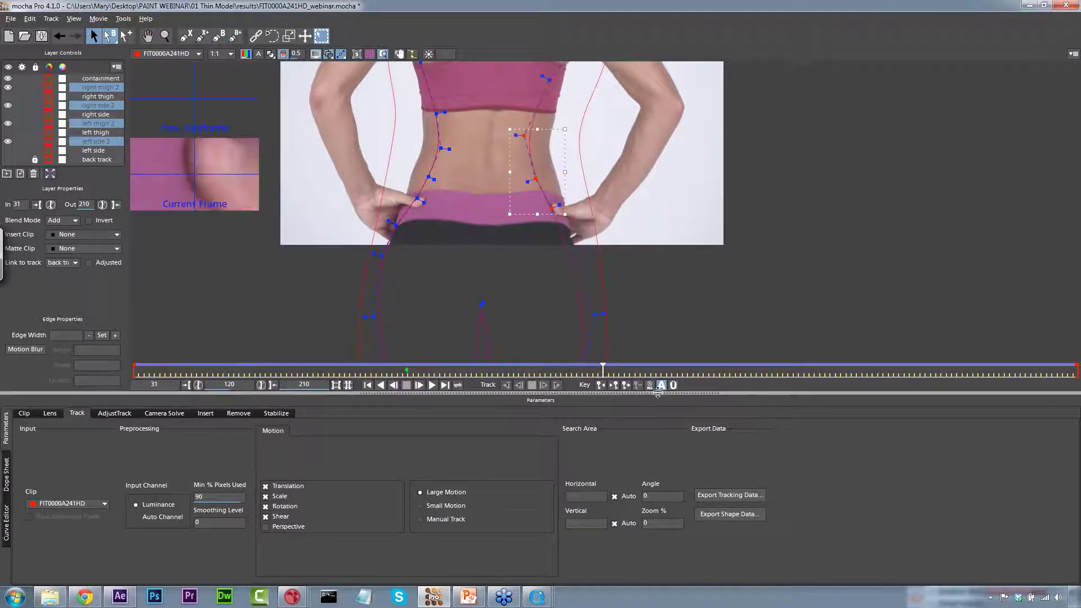
Move the inner points of left thigh 2 and right thigh 2 away from each other to widen the gap between the thighs.
key(x)
drag(526, 306, 539, 171)
click(468, 281)
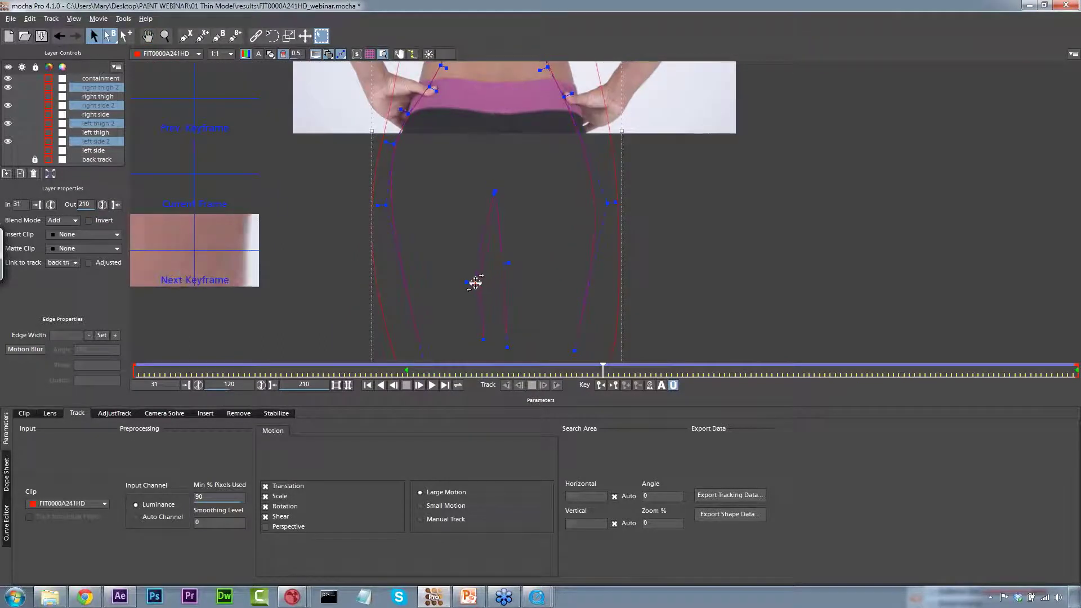
click(493, 192)
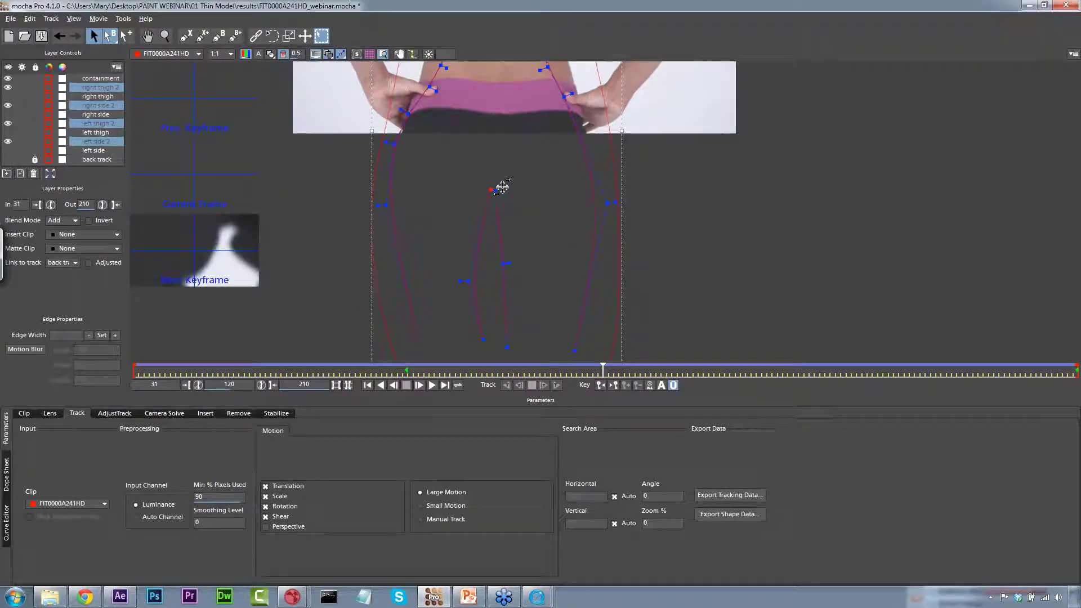
drag(484, 339, 476, 346)
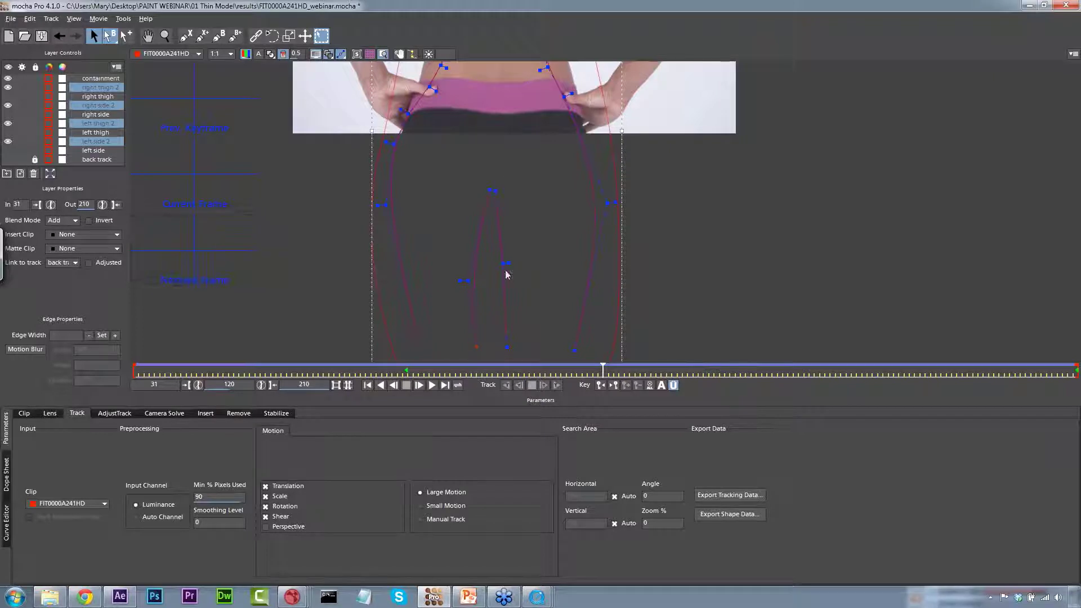
drag(499, 189, 507, 190)
click(509, 347)
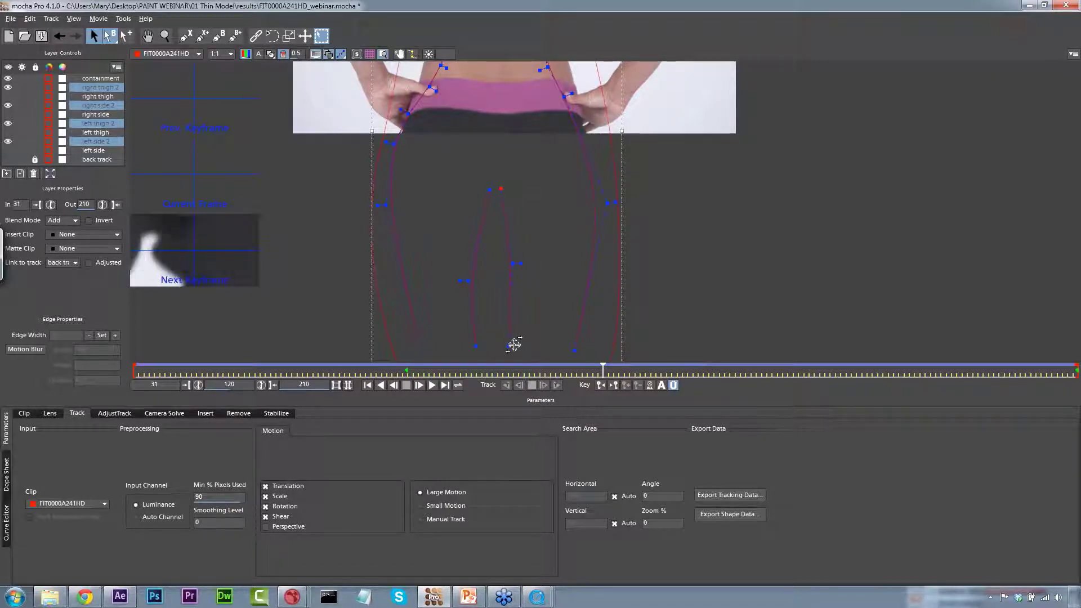
Show the original right thigh, right side, left thigh and left side layers alongside their duplicates, and step to frame 121.
key(x)
drag(526, 210, 340, 214)
key(z)
click(7, 96)
click(8, 114)
click(8, 133)
click(8, 150)
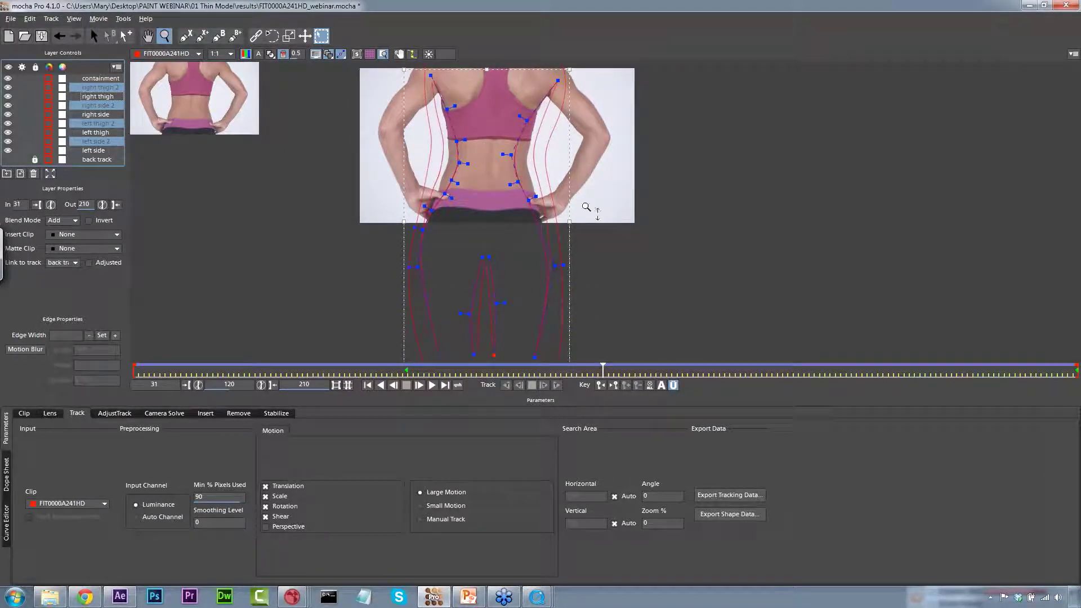
drag(601, 367, 607, 368)
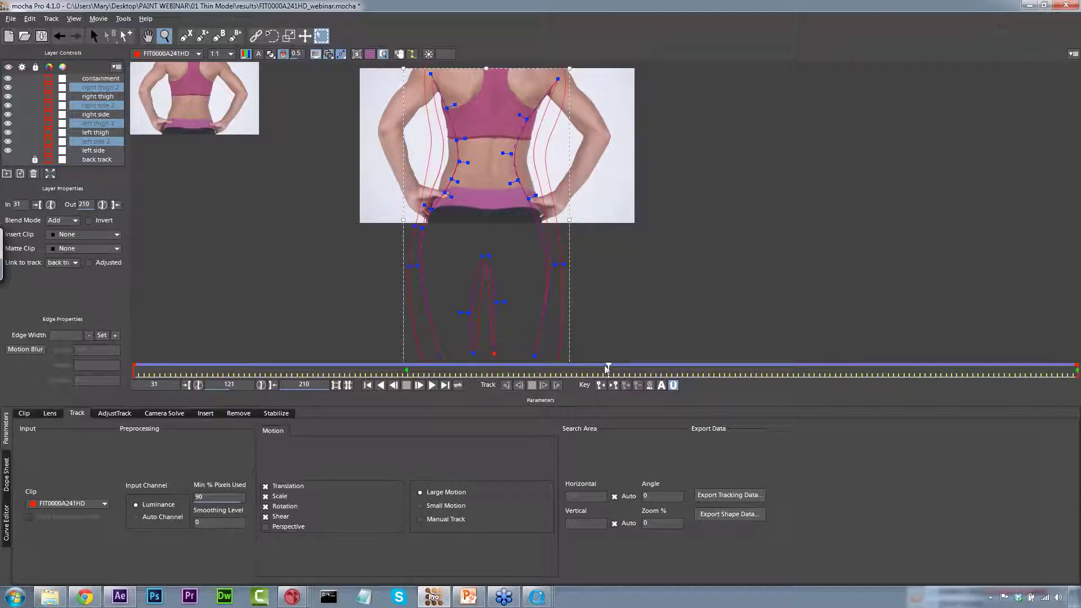
Switch to After Effects, dismiss the welcome screen, and open the FIT000A241HD project from the 01 Thin Model folder.
click(121, 595)
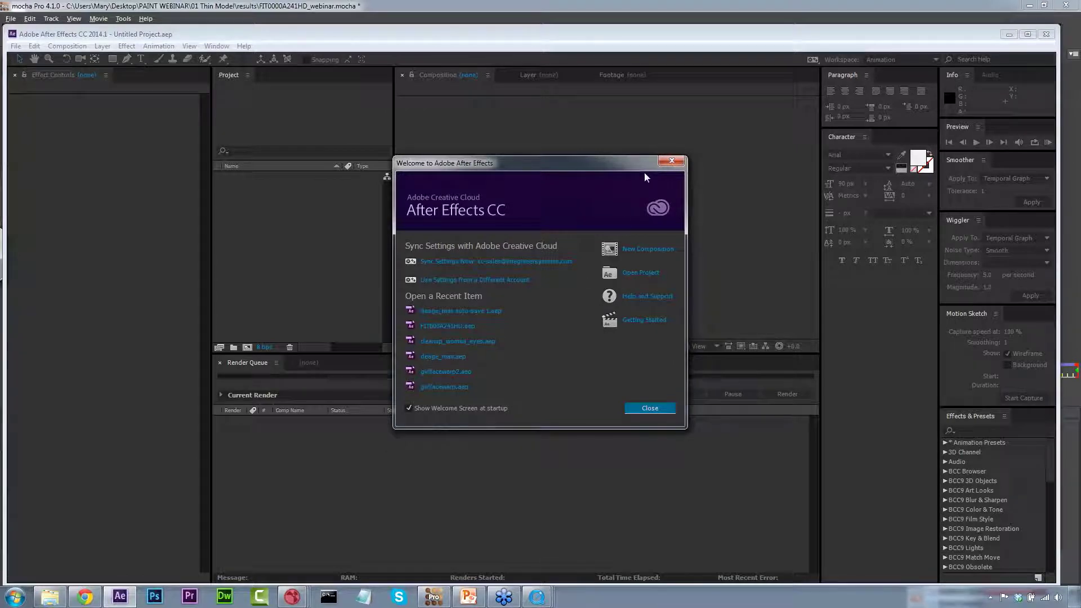
click(661, 167)
click(16, 46)
click(40, 70)
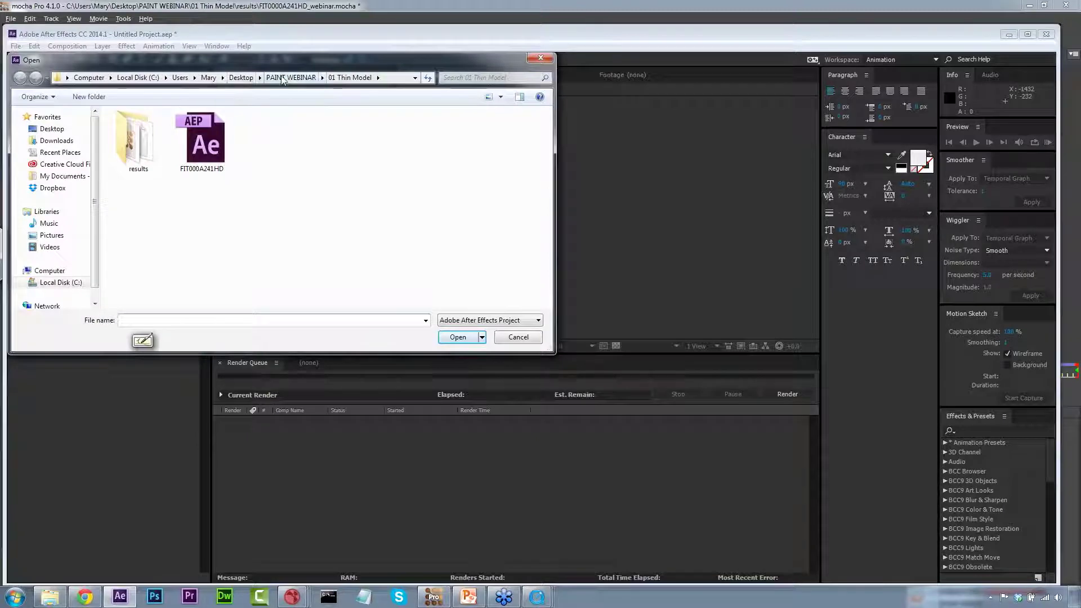
click(291, 77)
double_click(212, 134)
click(202, 141)
click(452, 336)
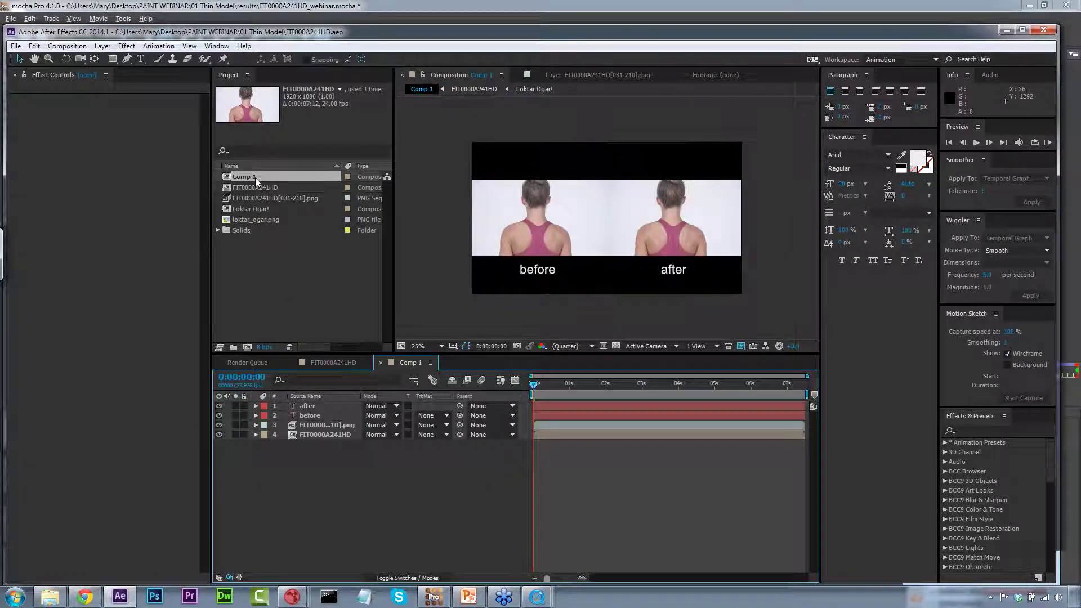
Open the FIT0000A241HD composition, hide its Loktar Ogar! tattoo layer, and preview the warped footage.
click(256, 192)
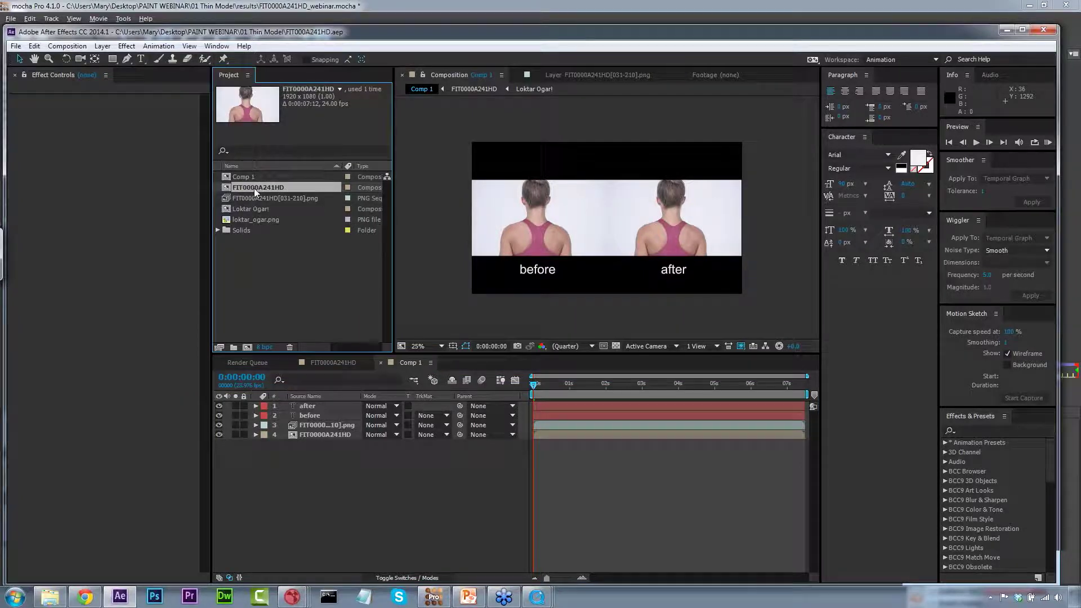
double_click(256, 187)
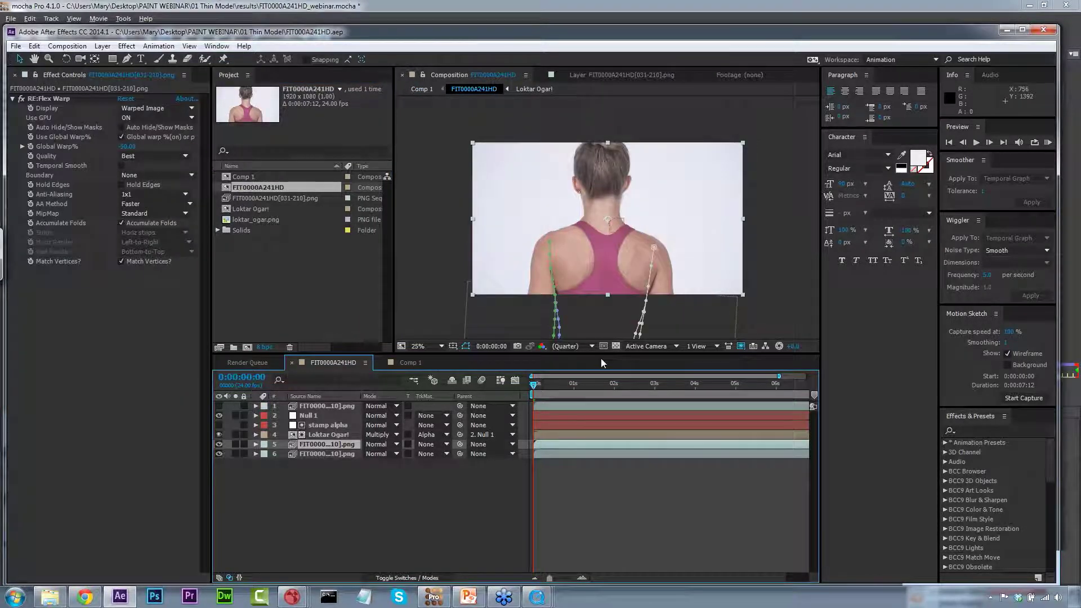
drag(556, 385, 746, 376)
key(space)
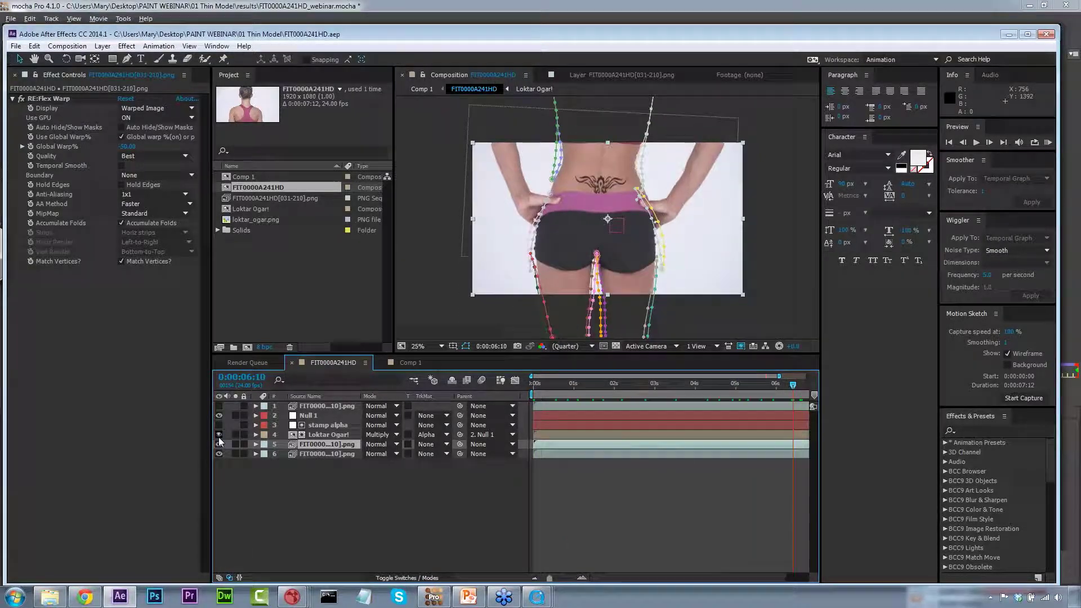
click(219, 435)
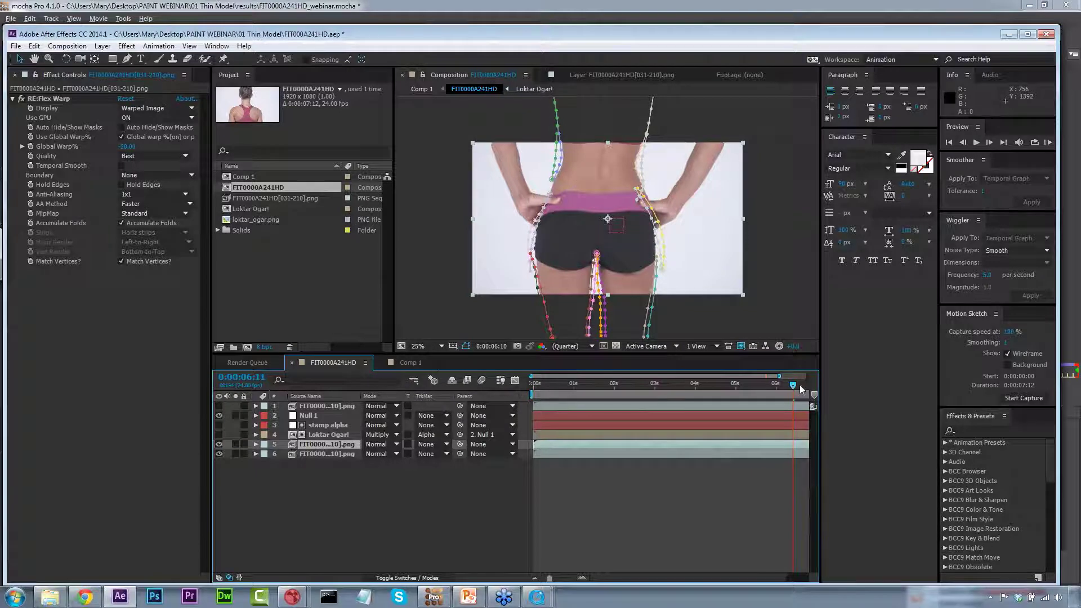
drag(794, 386, 608, 386)
key(space)
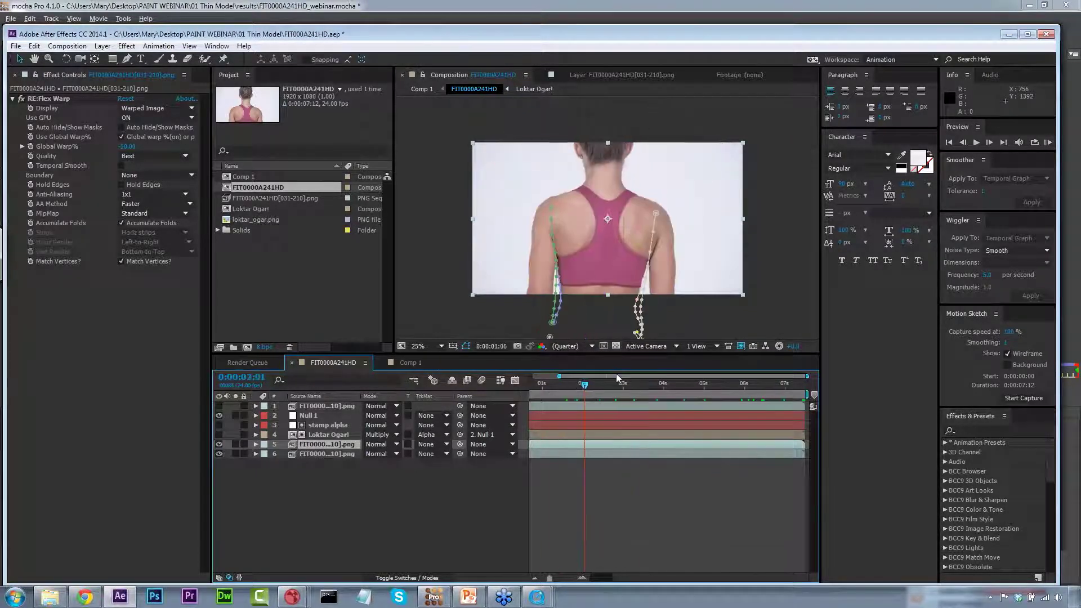
Compare the waist with and without the warp by toggling the visibility of the RE:Flex Warp footage layer.
click(219, 444)
click(219, 444)
click(219, 444)
click(219, 444)
click(218, 448)
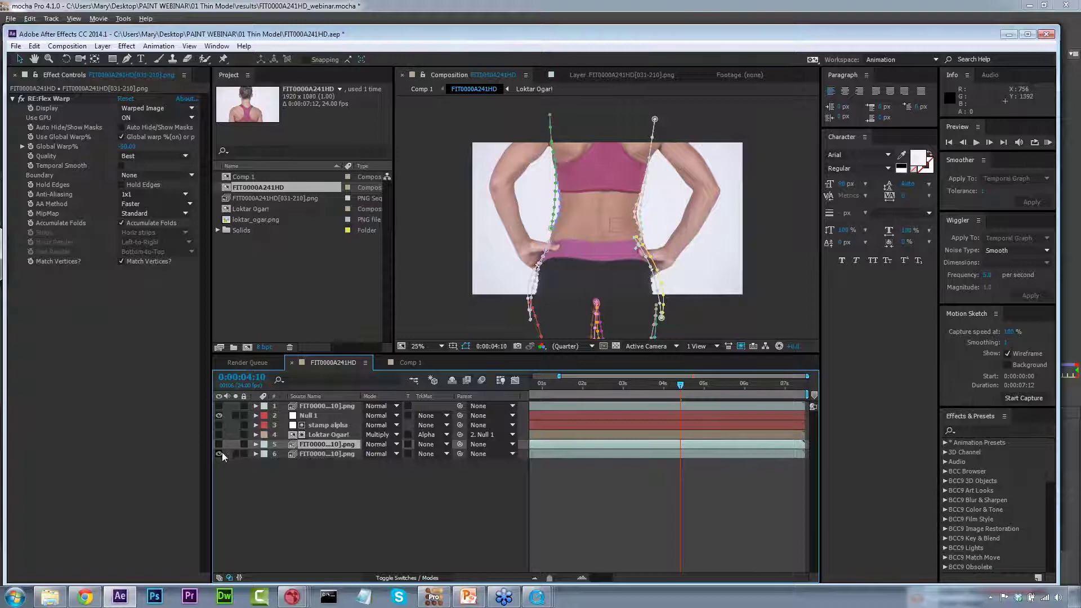
click(219, 444)
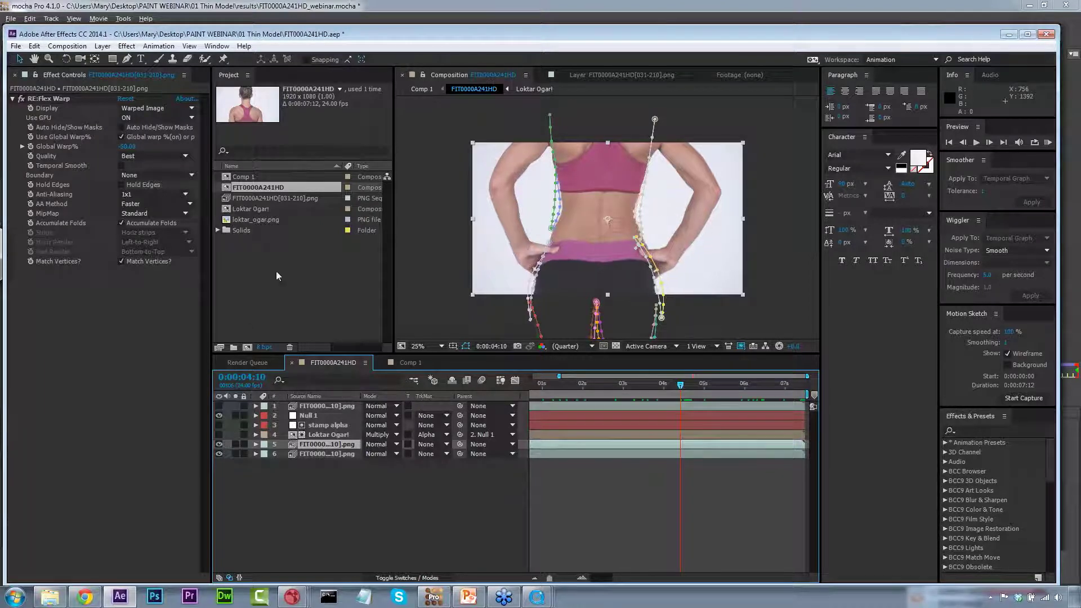
Add the FIT0000A241HD[031-210].png sequence as the top layer of the composition, and return to the first frame.
click(269, 197)
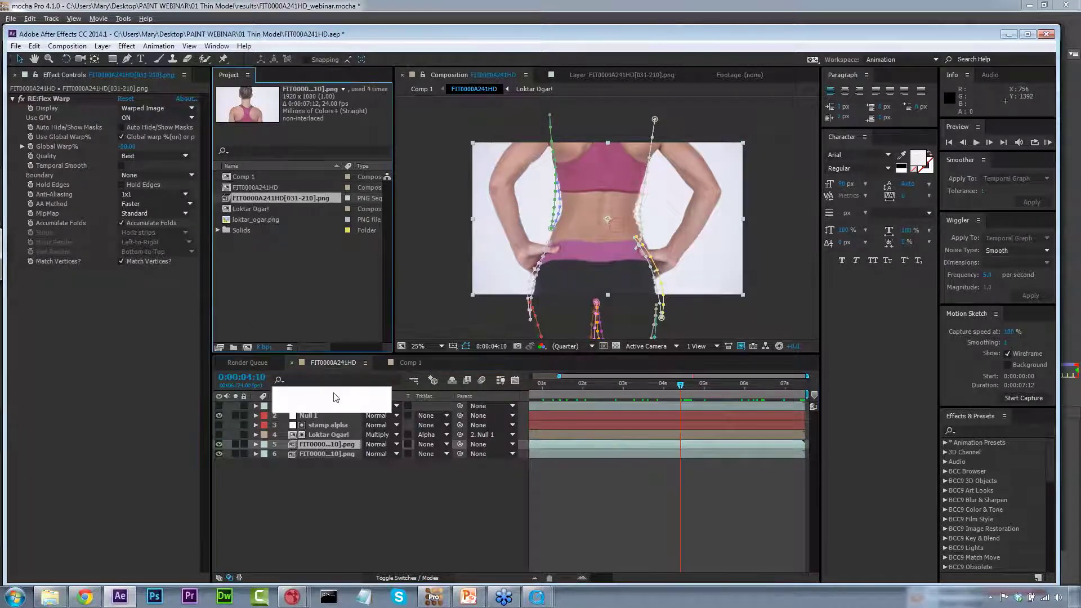
drag(335, 404, 334, 405)
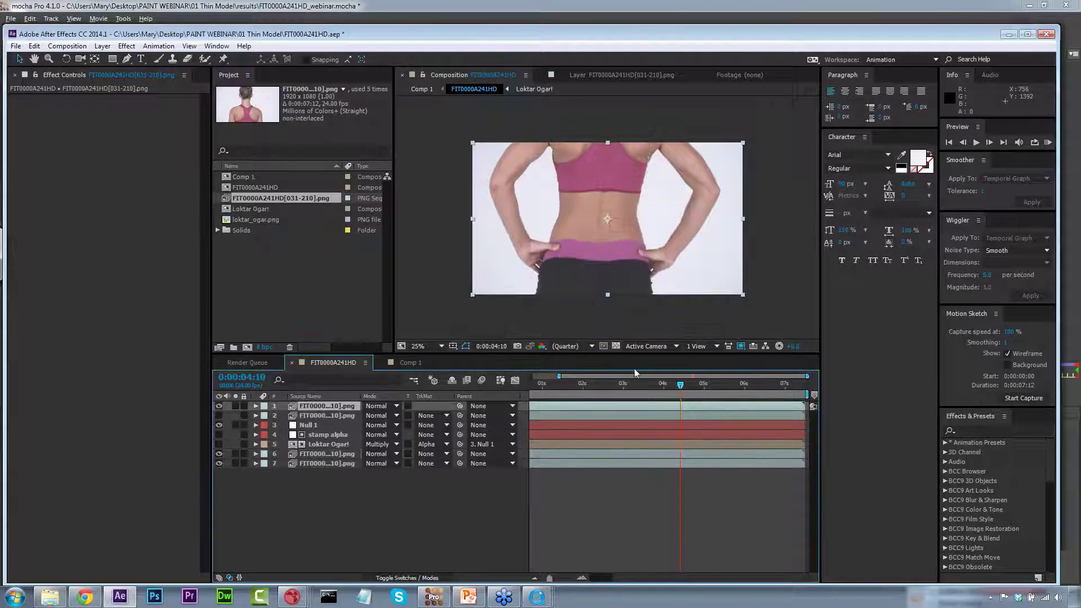
drag(635, 391, 532, 387)
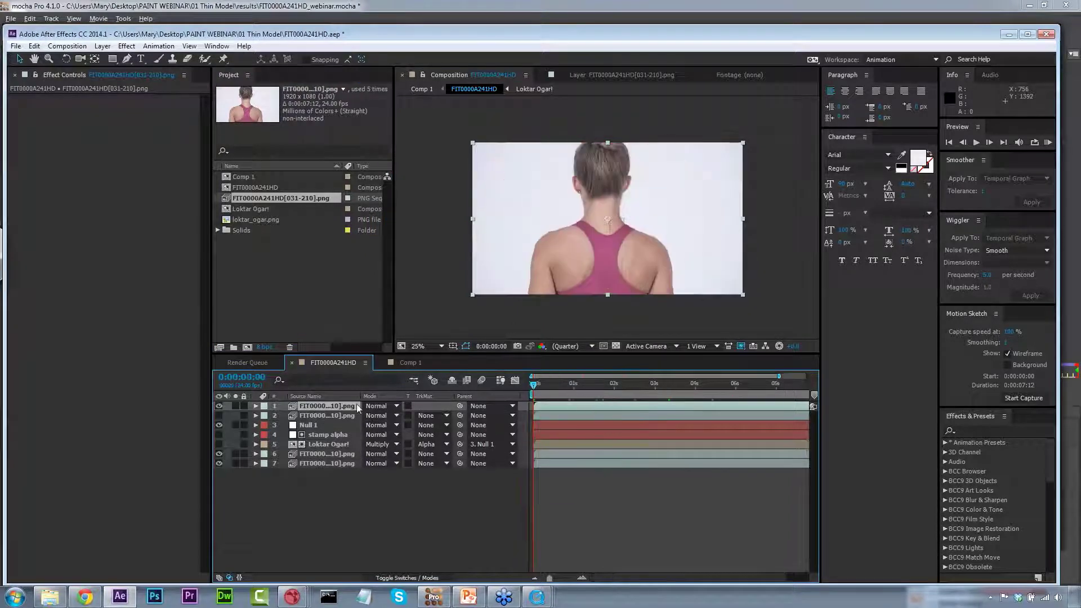
Switch to mocha Pro and copy the shapes of all visible layers to the clipboard as mocha shape data for AE.
click(440, 603)
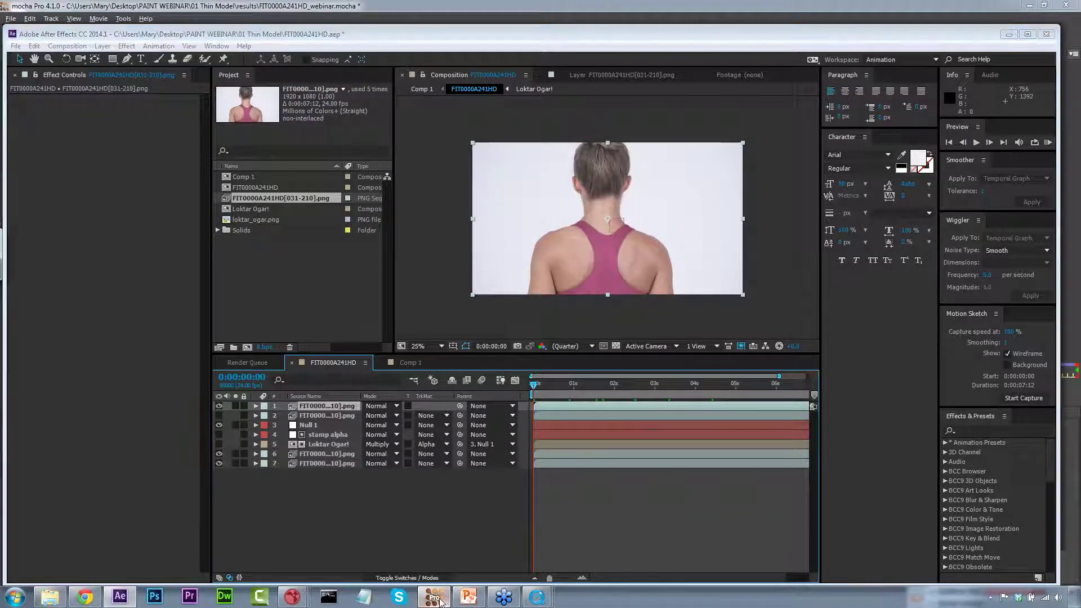
click(730, 514)
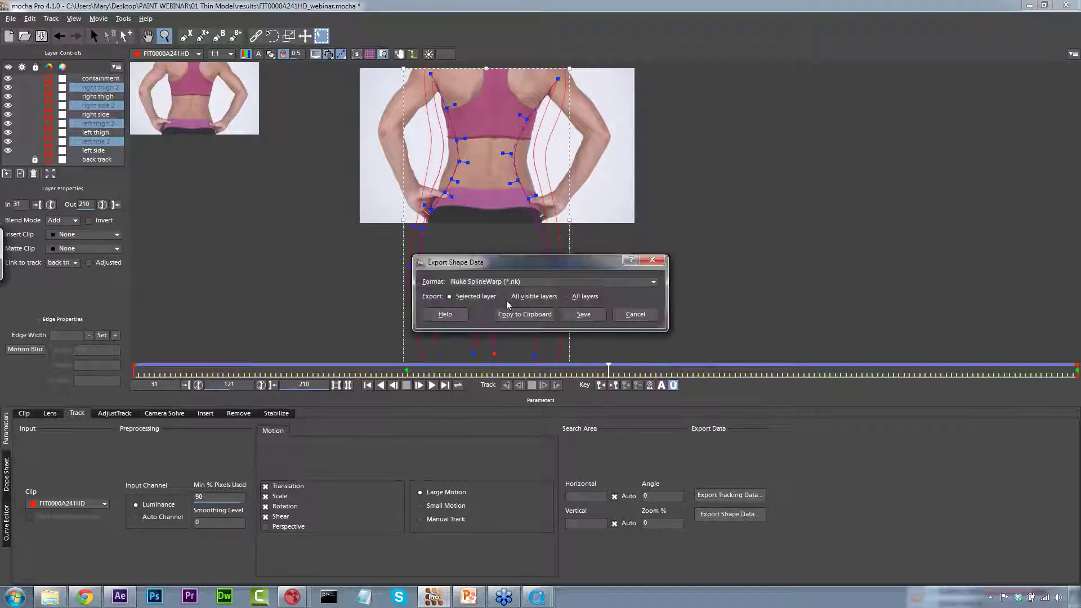
click(653, 281)
scroll(652, 338, down, 3)
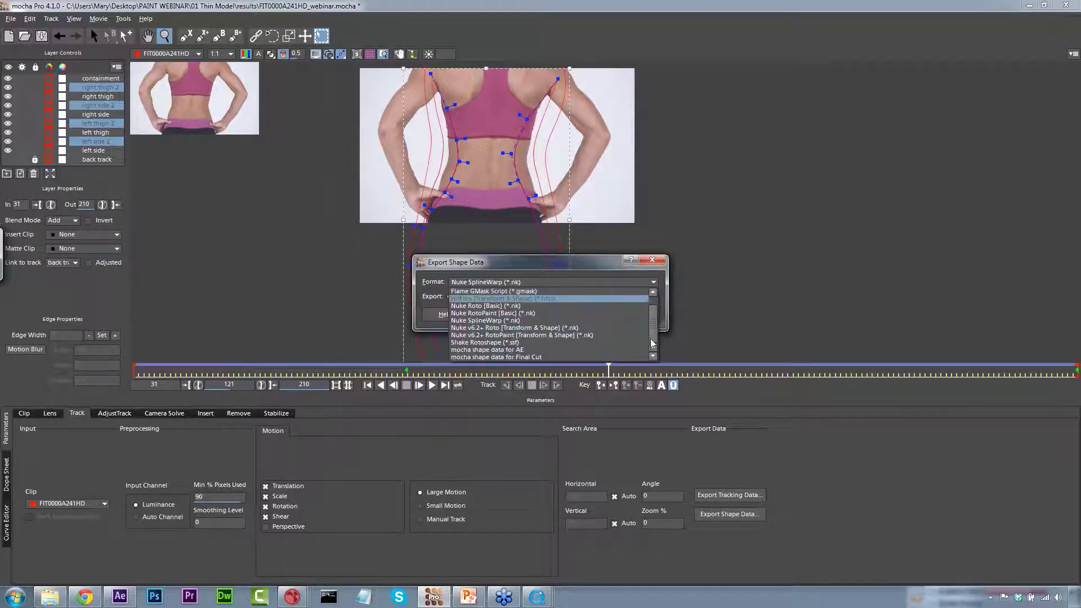
click(489, 350)
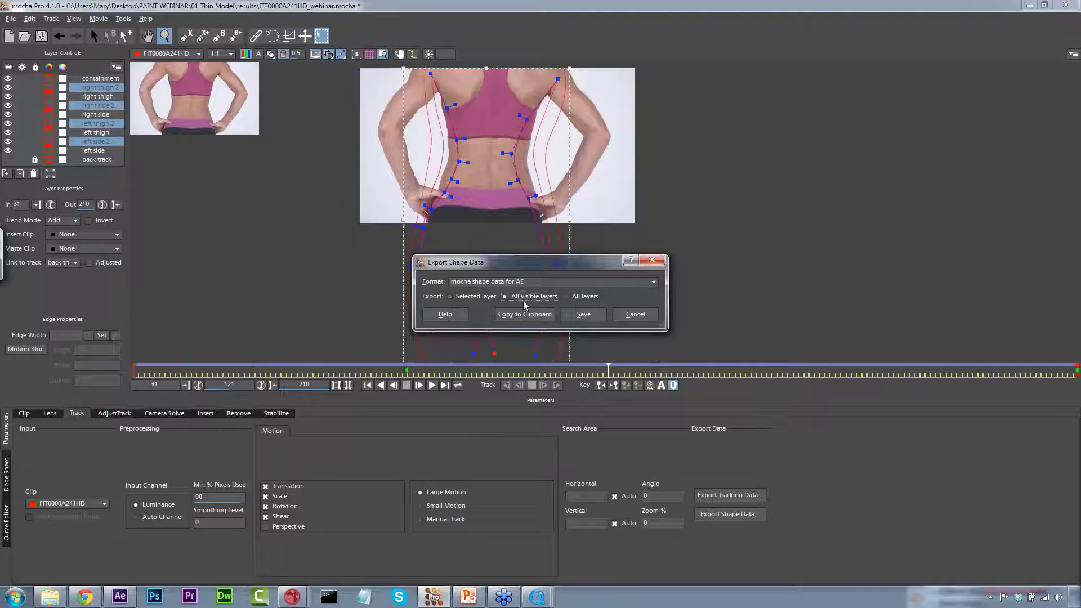
click(525, 315)
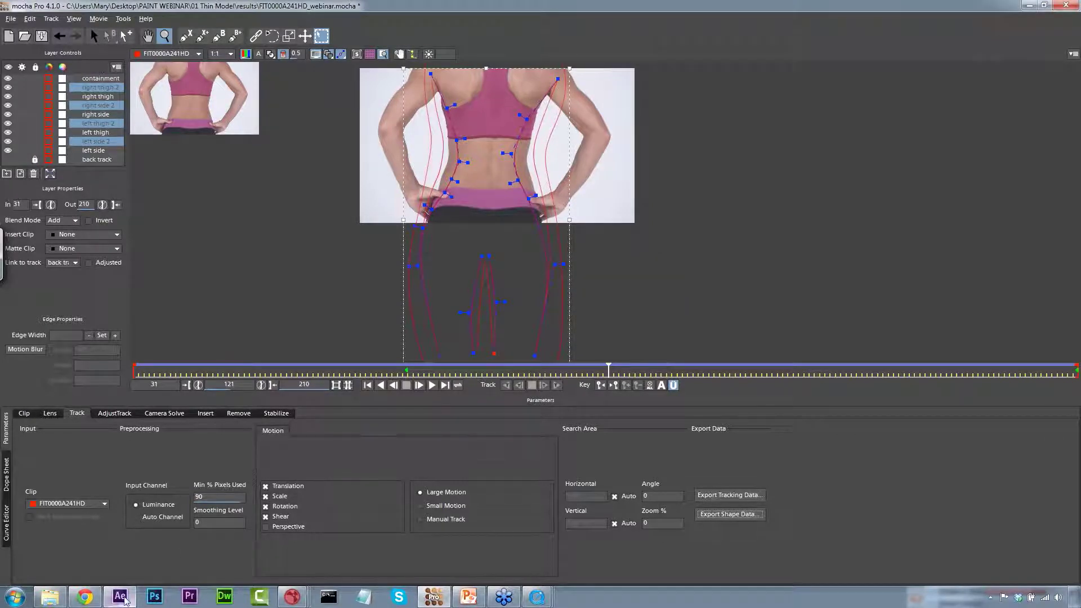
Switch back to After Effects and paste the mocha masks onto the new top footage layer.
click(125, 602)
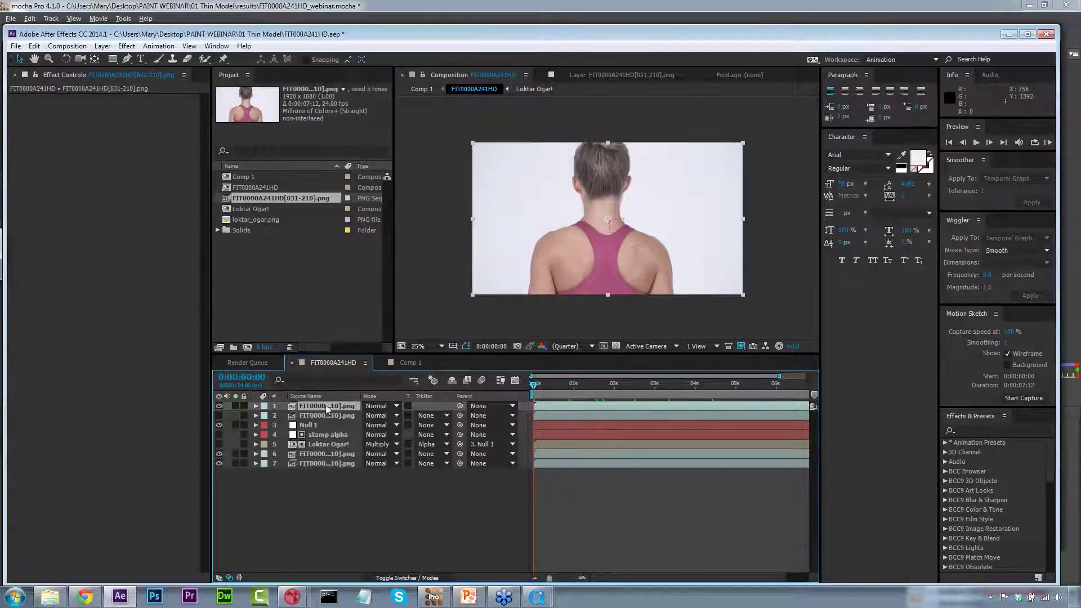
click(35, 47)
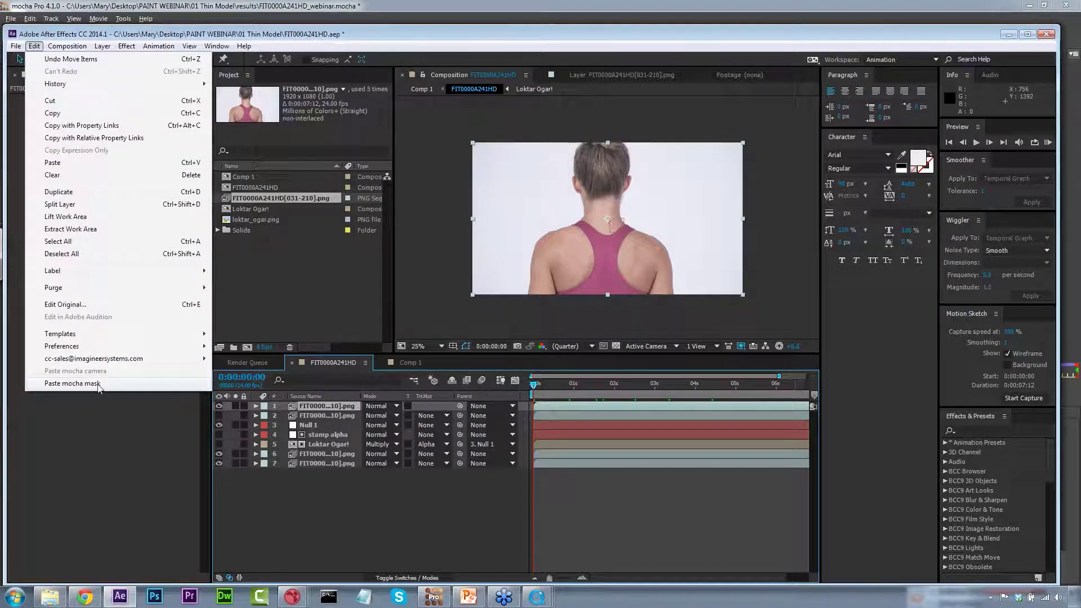
click(72, 383)
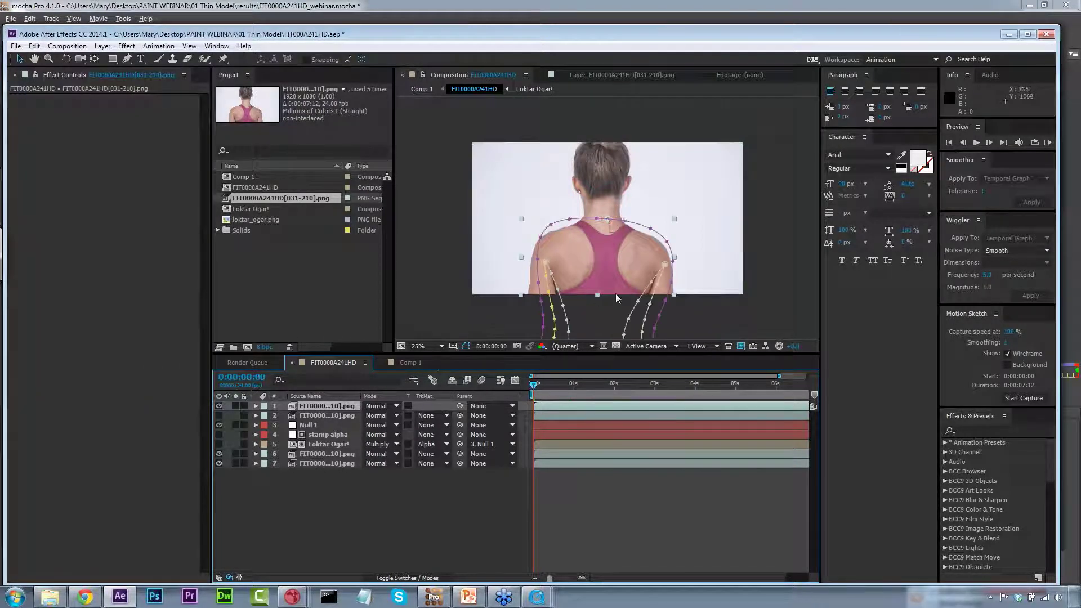
Expand the top layer's pasted masks and examine the source and destination pairs for the left and right sides and thighs.
drag(533, 384, 275, 407)
key(F2)
click(256, 407)
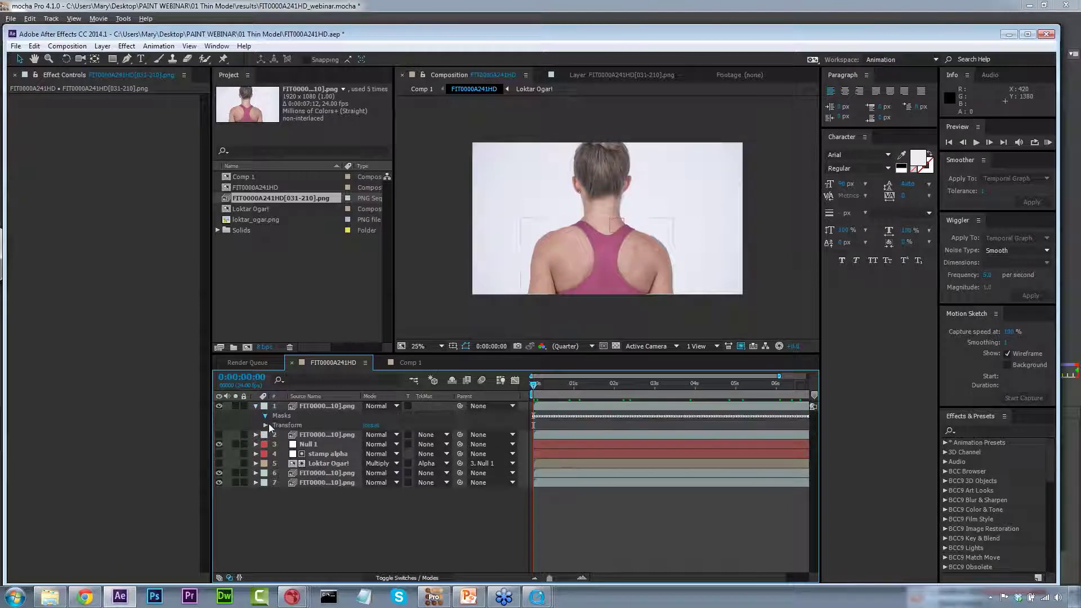
click(266, 416)
click(326, 502)
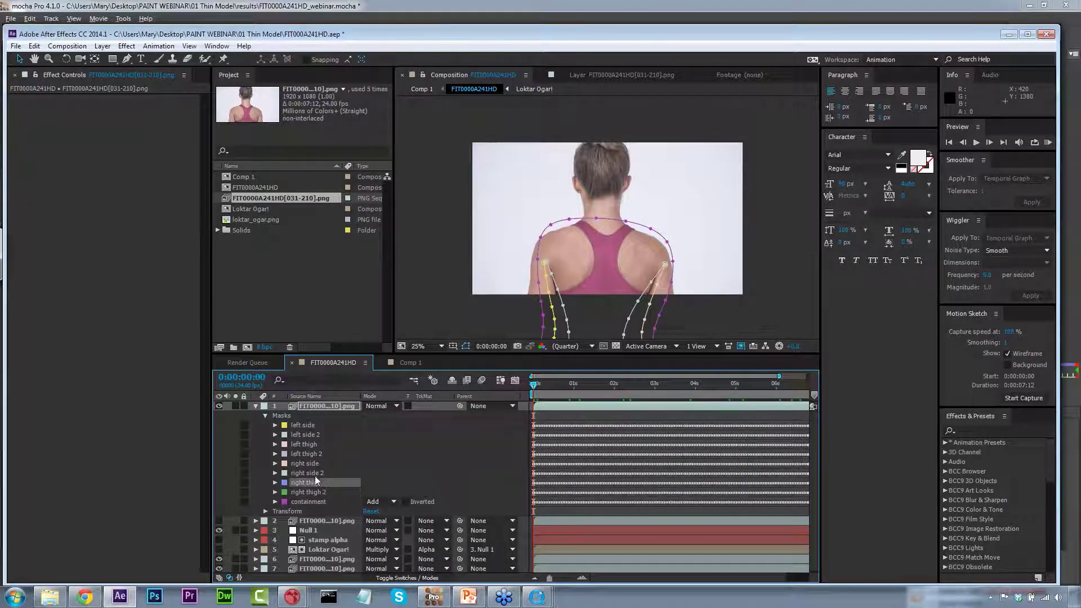
click(308, 438)
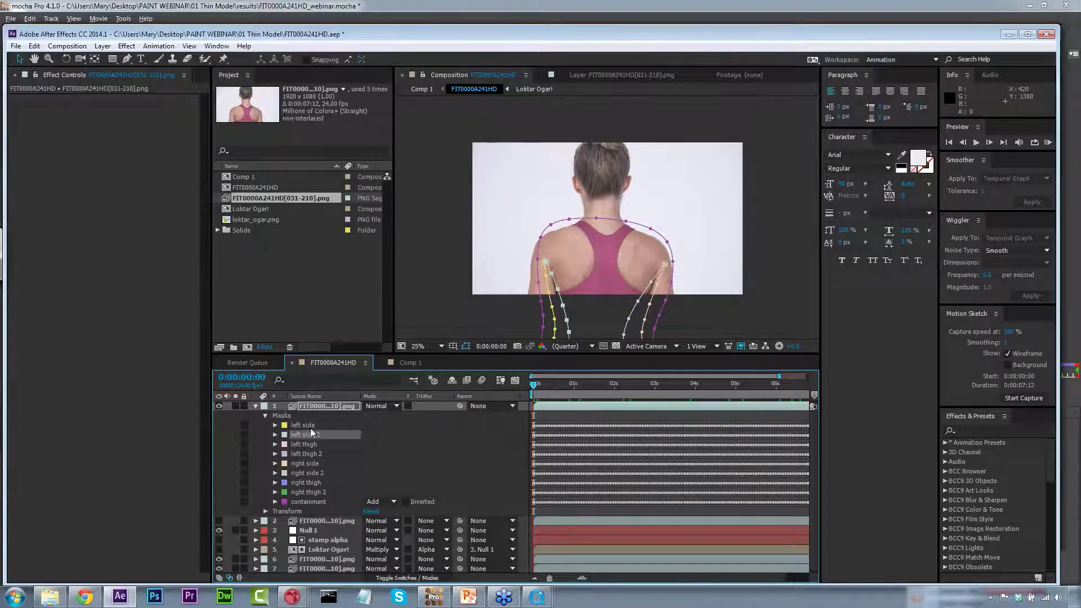
click(309, 453)
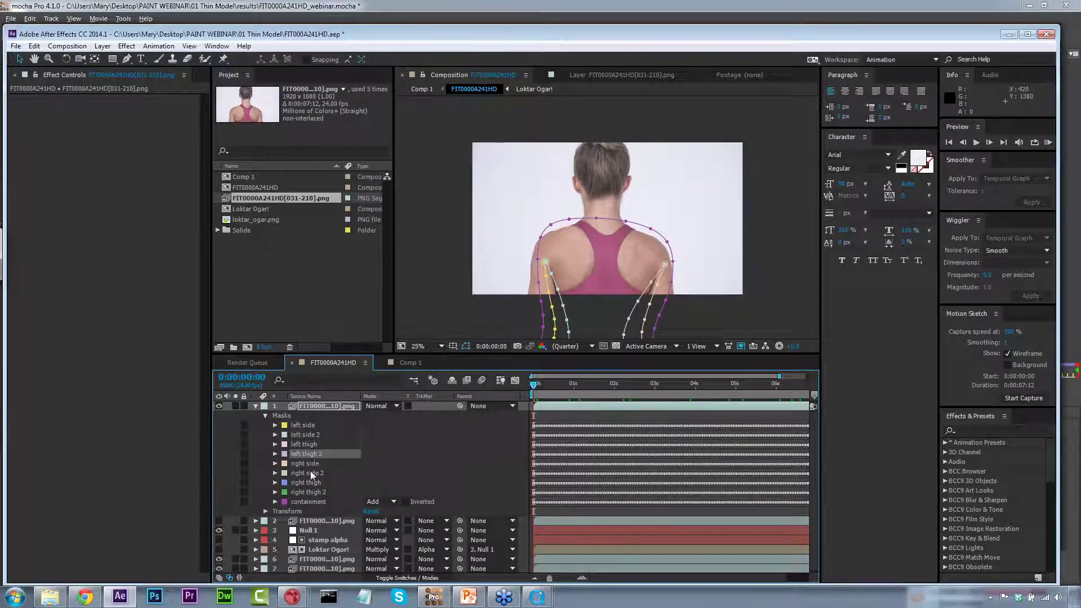
click(311, 474)
click(306, 482)
click(310, 492)
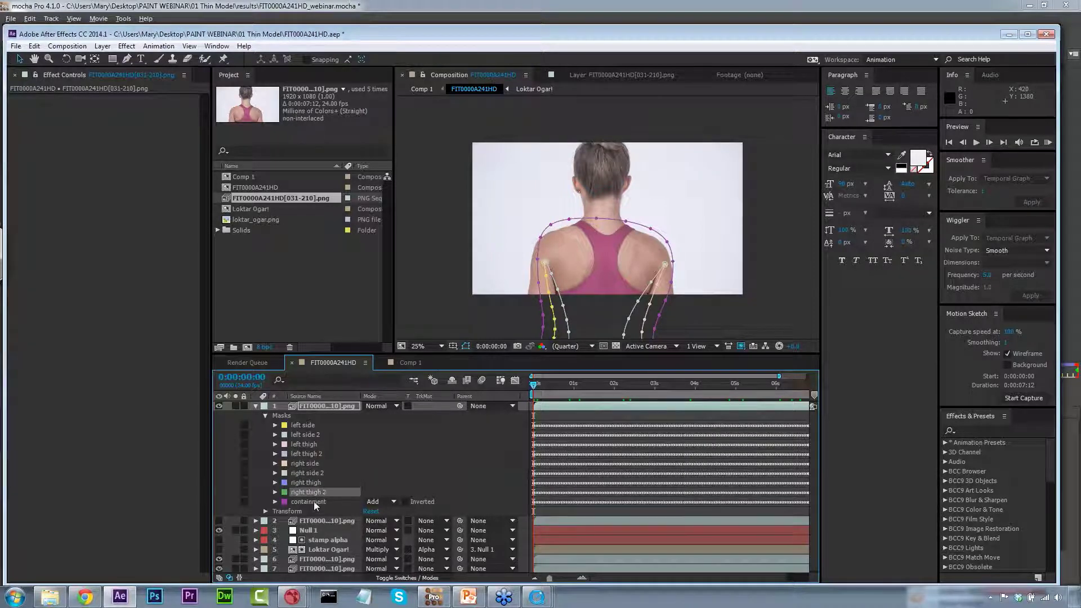
Search the effects for "flex" and apply RE:Flex Warp to the top footage layer.
click(313, 502)
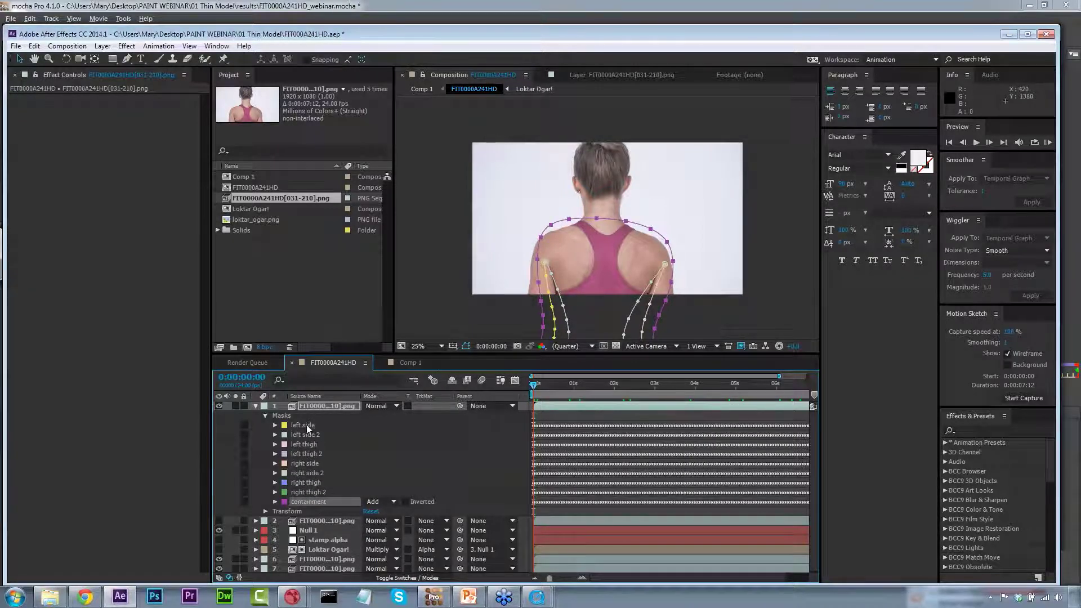
click(1001, 433)
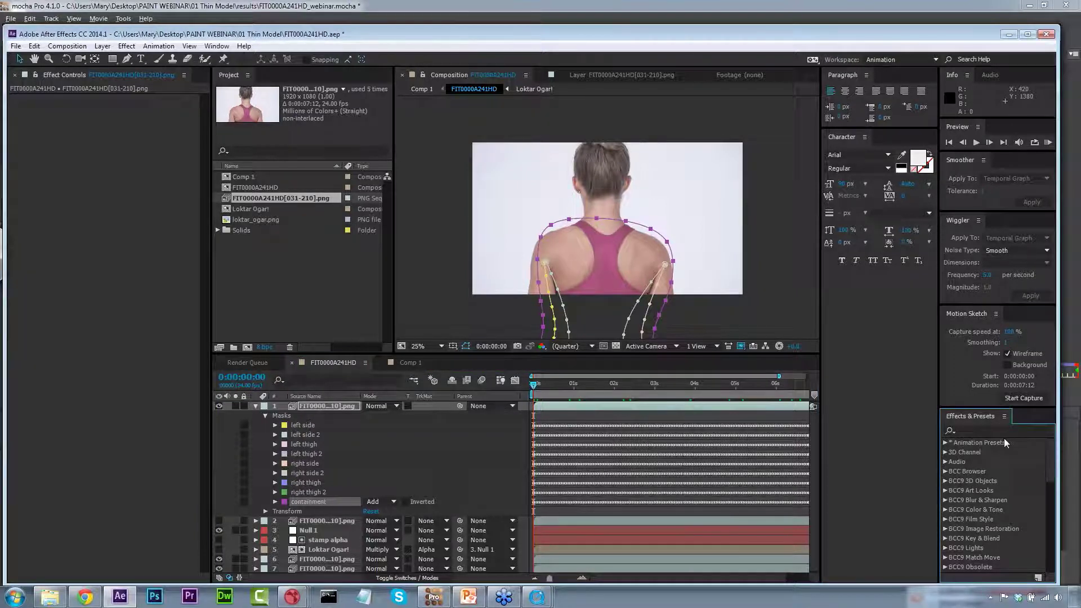
click(963, 427)
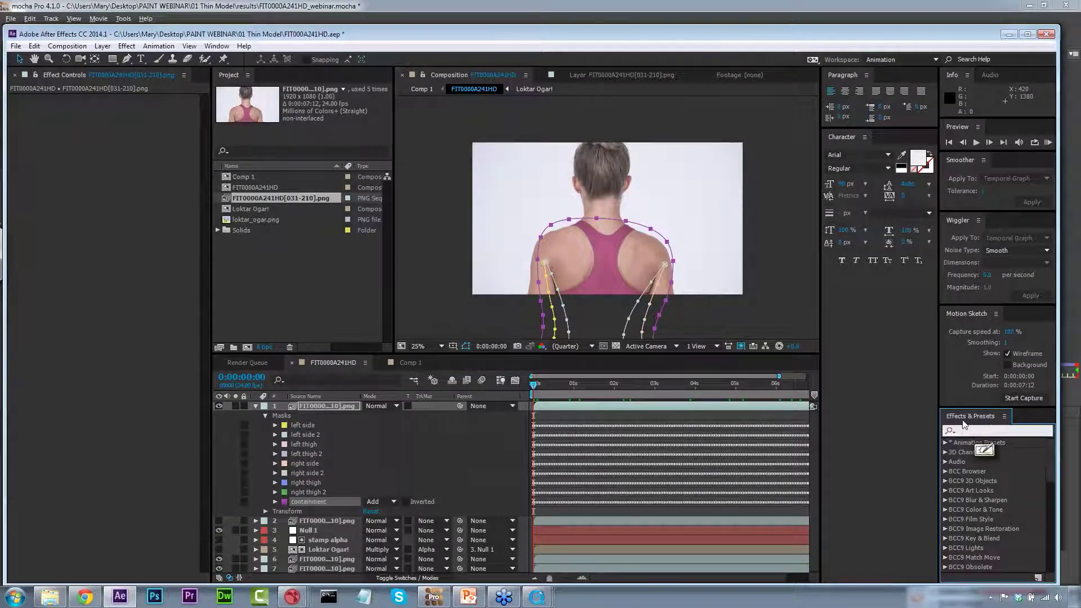
text(flex)
drag(974, 474, 315, 410)
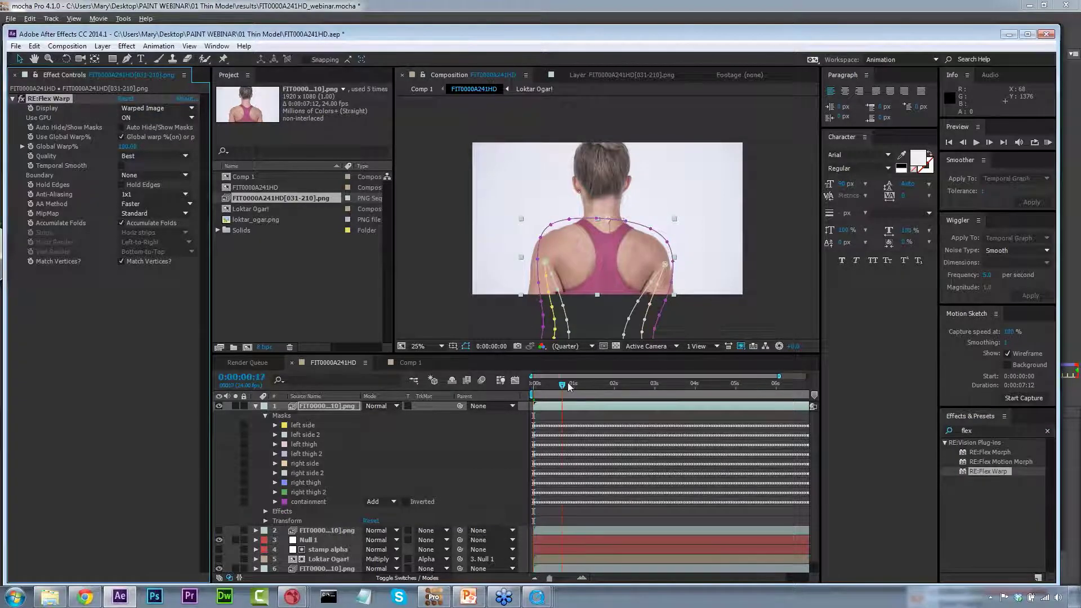
Move to 0:00:03:16, where the waist is in view, and reduce the RE:Flex Warp's Global Warp% to around zero.
drag(563, 385, 680, 390)
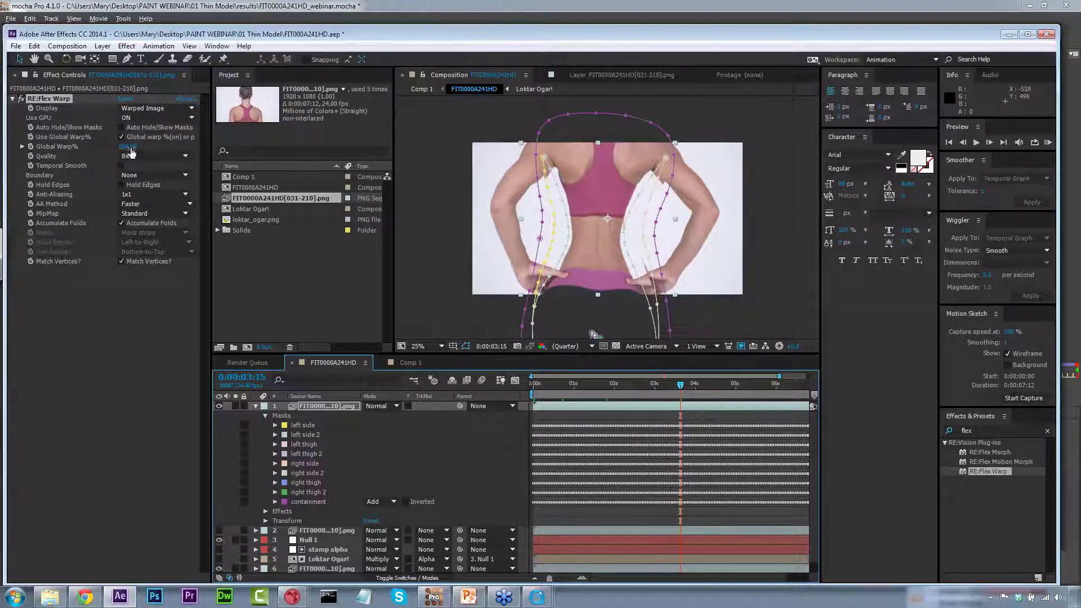
drag(128, 147, 73, 147)
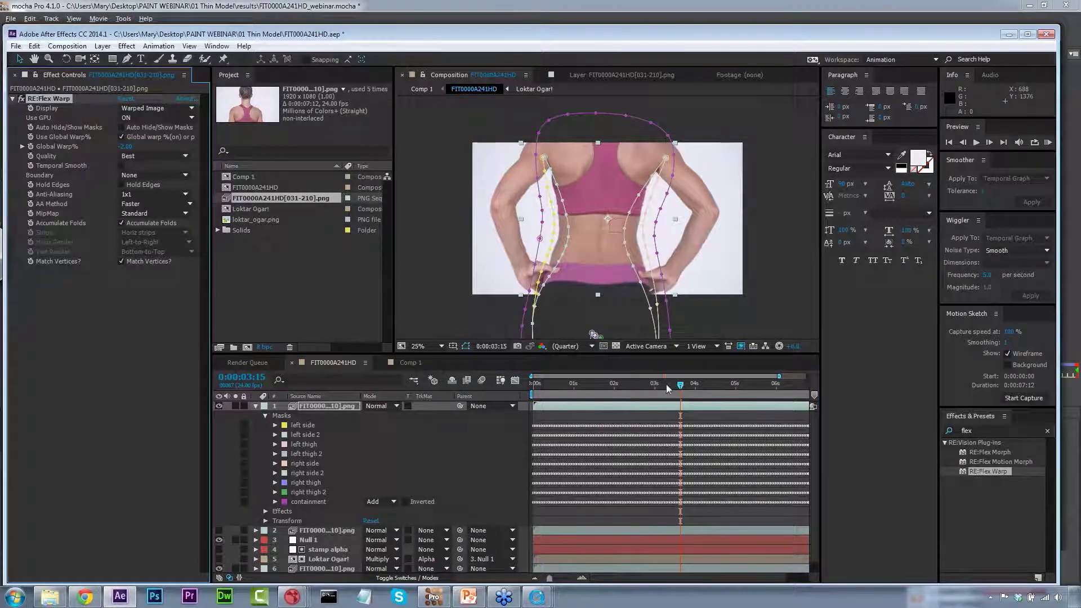
click(682, 384)
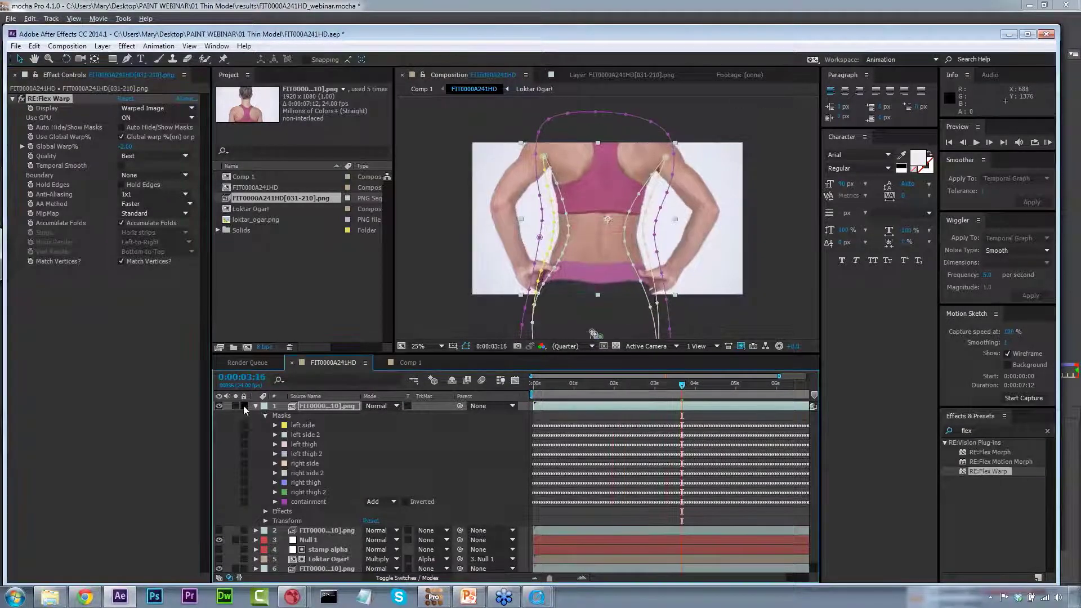
Compare the warped waist with the original footage by repeatedly hiding and showing the top layer.
click(219, 405)
click(219, 405)
click(218, 405)
click(218, 406)
click(219, 406)
click(218, 407)
click(218, 406)
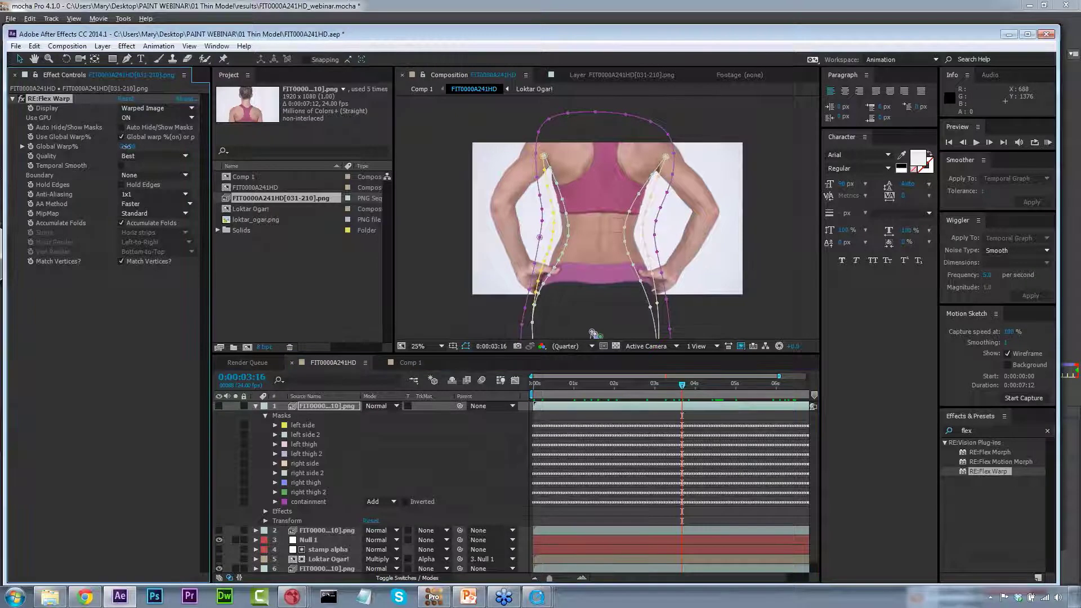
Fine-tune the RE:Flex Warp's Global Warp% to a low positive value and compare the result with the top layer hidden and shown.
drag(144, 147, 151, 158)
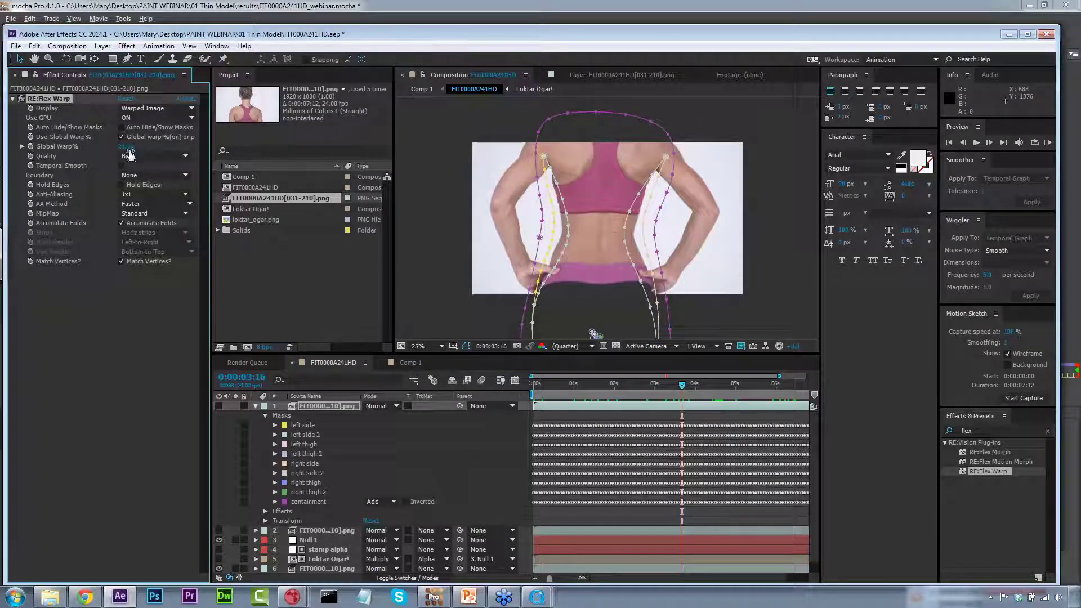
click(218, 406)
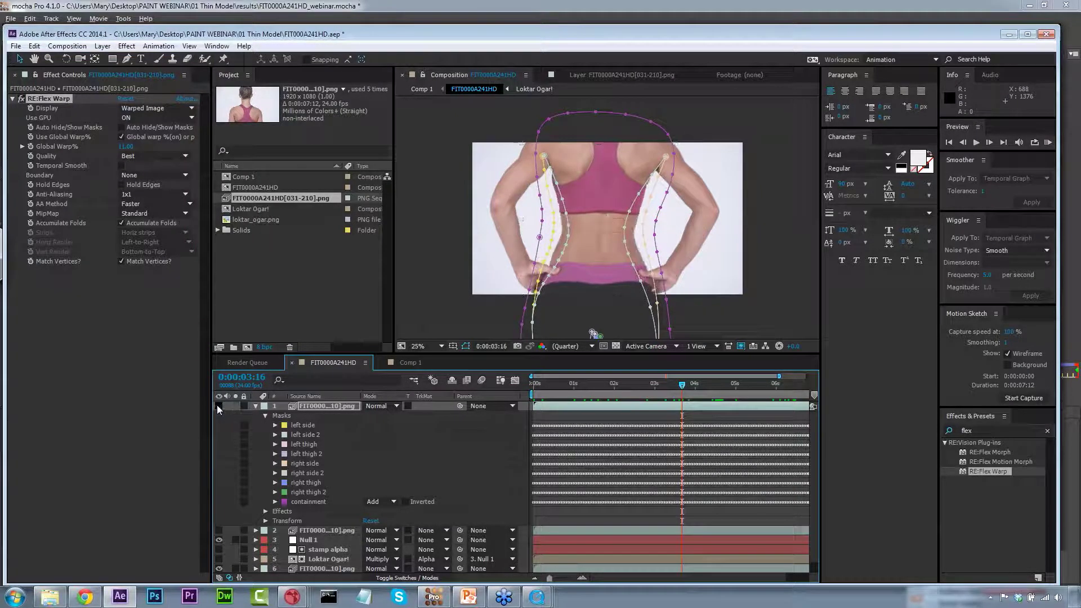
click(219, 405)
drag(811, 511, 775, 448)
mouse_move(126, 147)
mouse_down()
mouse_move(146, 145)
mouse_move(126, 146)
mouse_up()
click(217, 404)
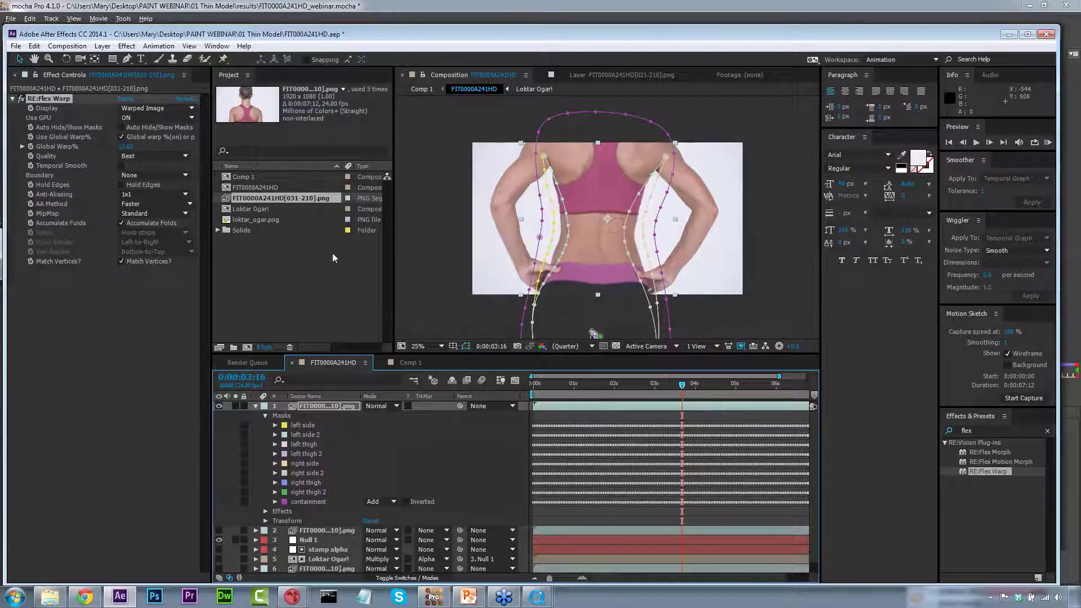
Switch to mocha Pro, go to frame 134 and select the back track layer.
click(437, 597)
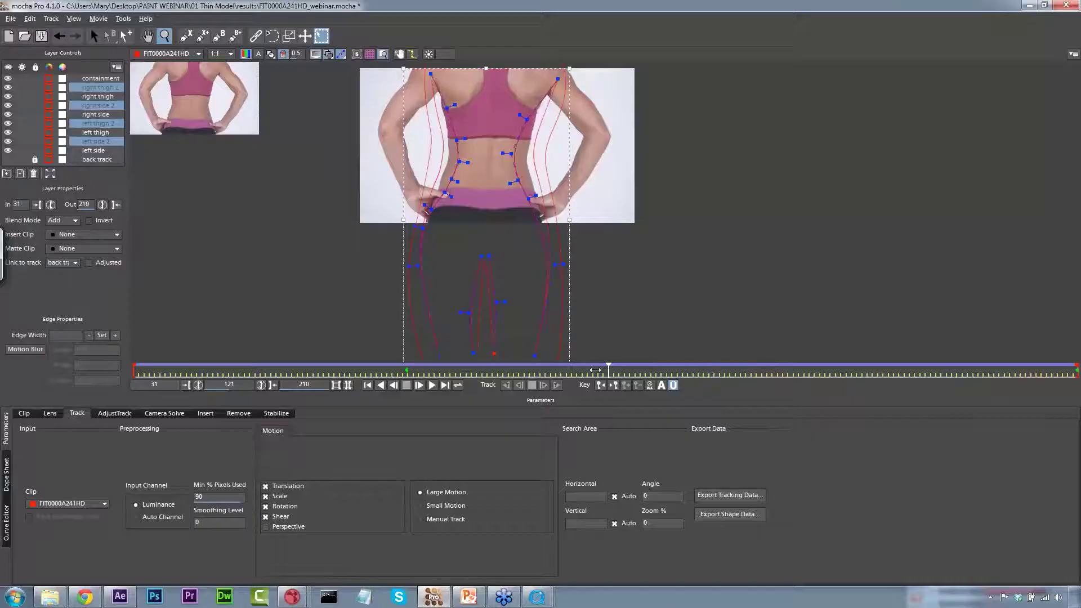
drag(608, 372, 678, 374)
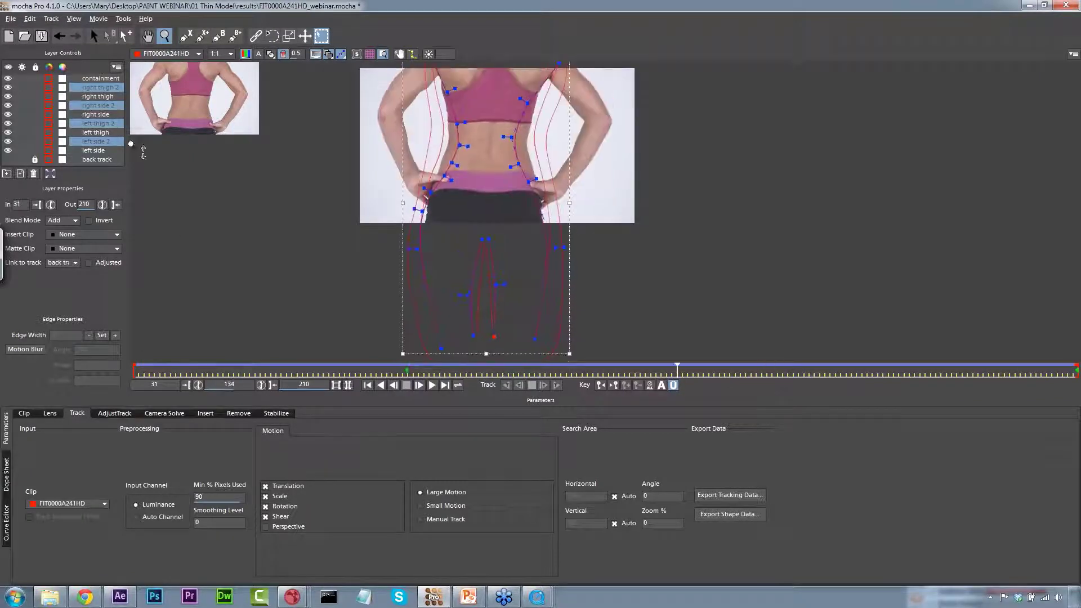
click(97, 160)
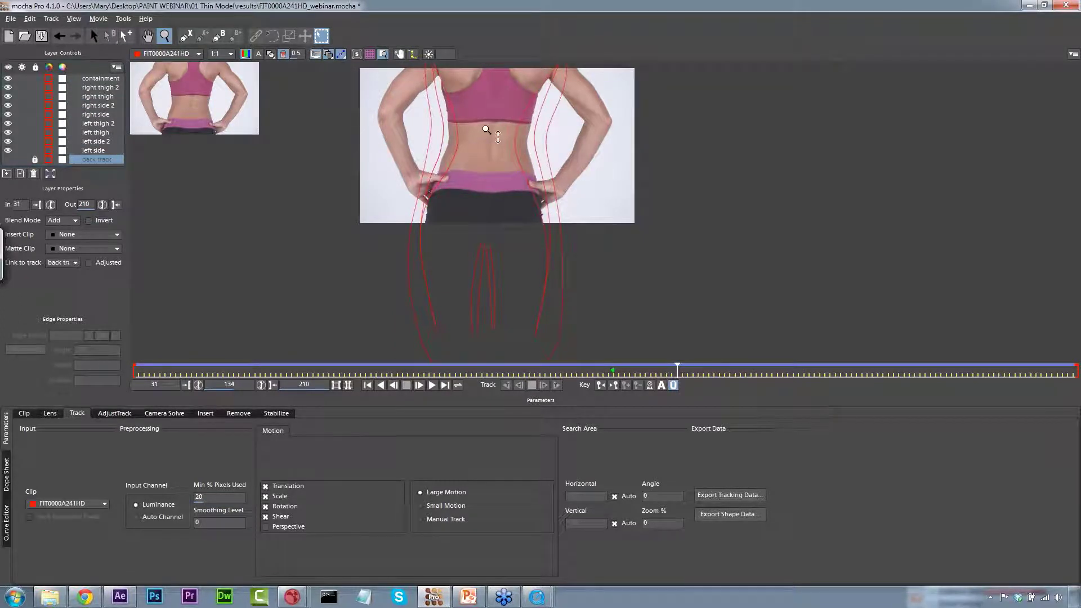
Draw a closed X-spline along the top edge of the pink waistband and down around the black shorts, inside the hands.
scroll(487, 130, up, 3)
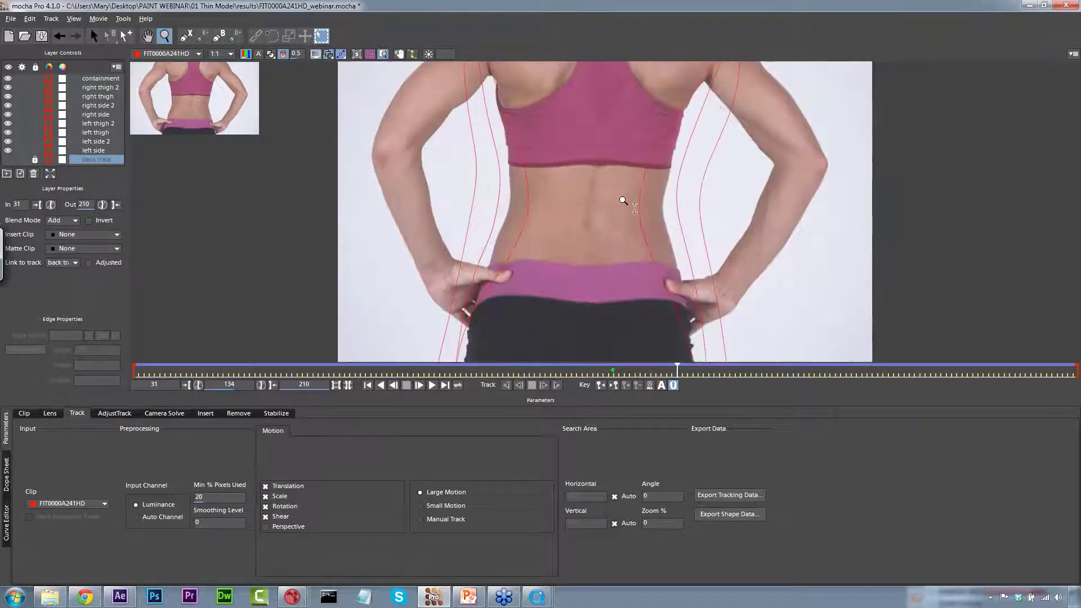
scroll(623, 200, up, 1)
scroll(627, 182, up, 1)
key(x)
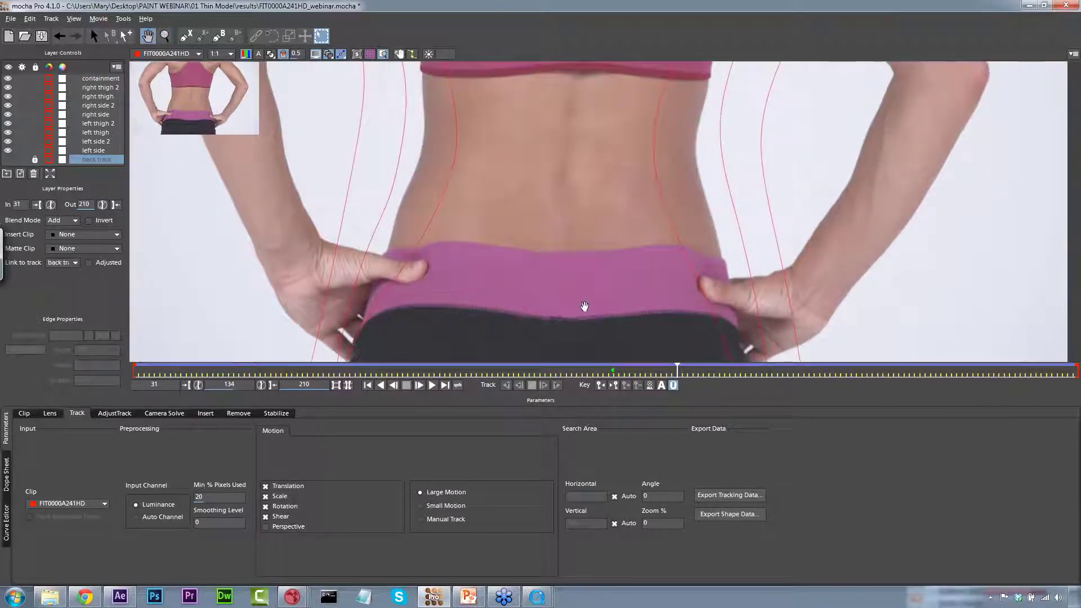
drag(579, 290, 563, 257)
key(ctrl+l)
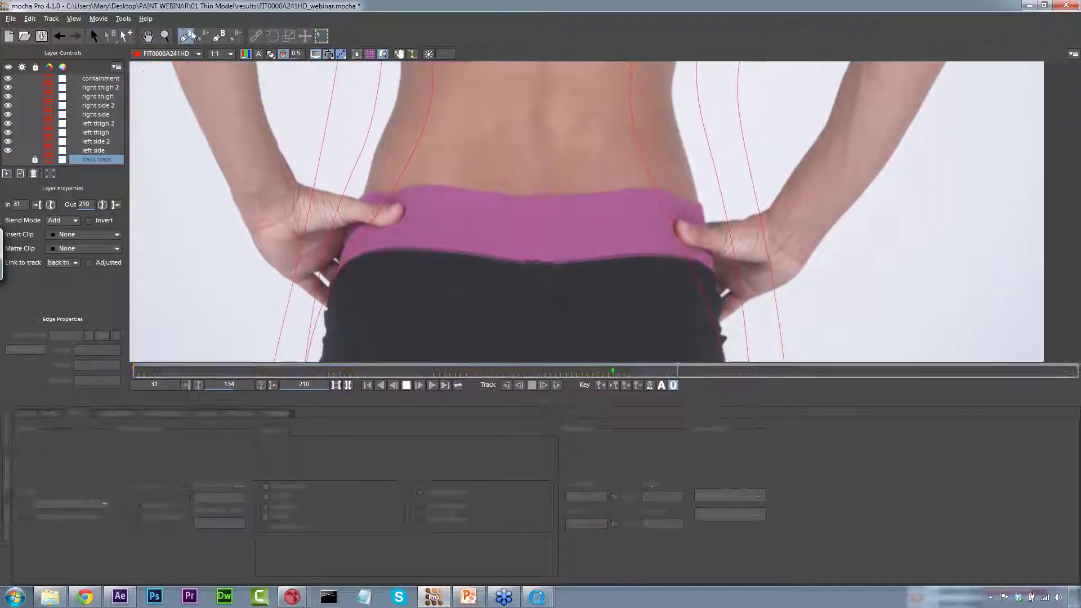
click(398, 186)
click(420, 186)
click(447, 184)
click(494, 193)
click(527, 201)
click(508, 196)
click(514, 196)
click(525, 195)
click(558, 195)
click(606, 194)
click(588, 194)
click(619, 189)
click(645, 187)
click(662, 229)
click(671, 283)
click(639, 317)
click(567, 321)
click(457, 317)
click(418, 291)
click(416, 250)
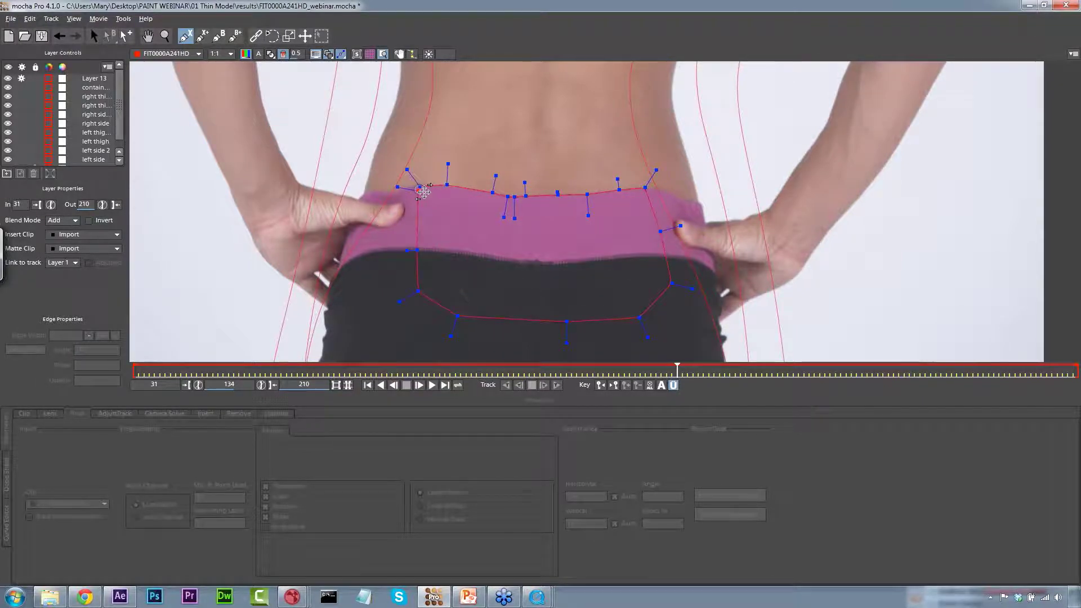
click(420, 186)
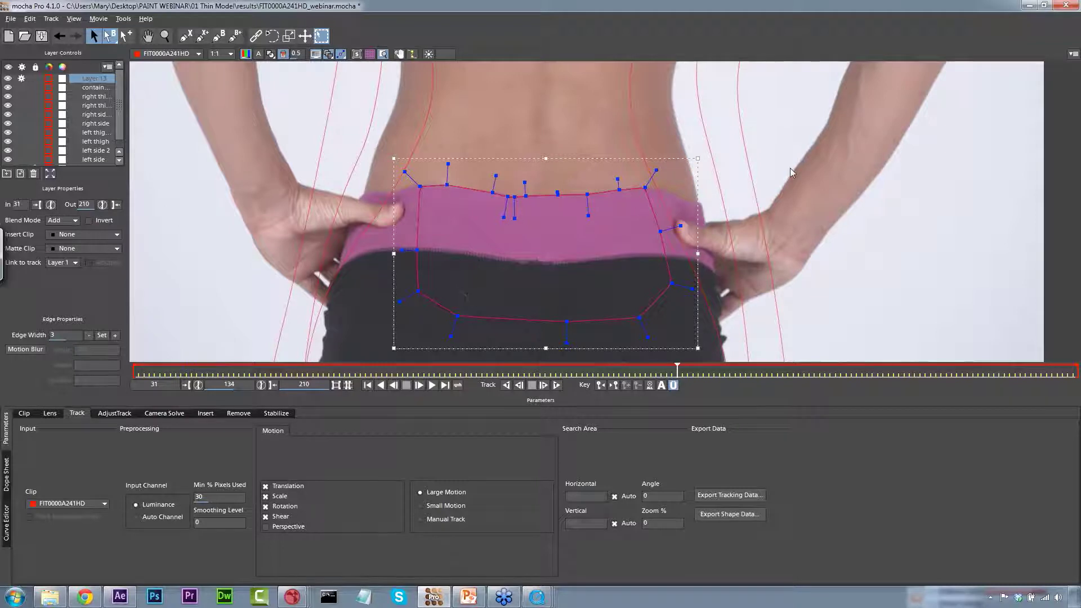
Scrub through the clip to check whether the new waistband shape follows the model, and return to frame 134.
key(Right)
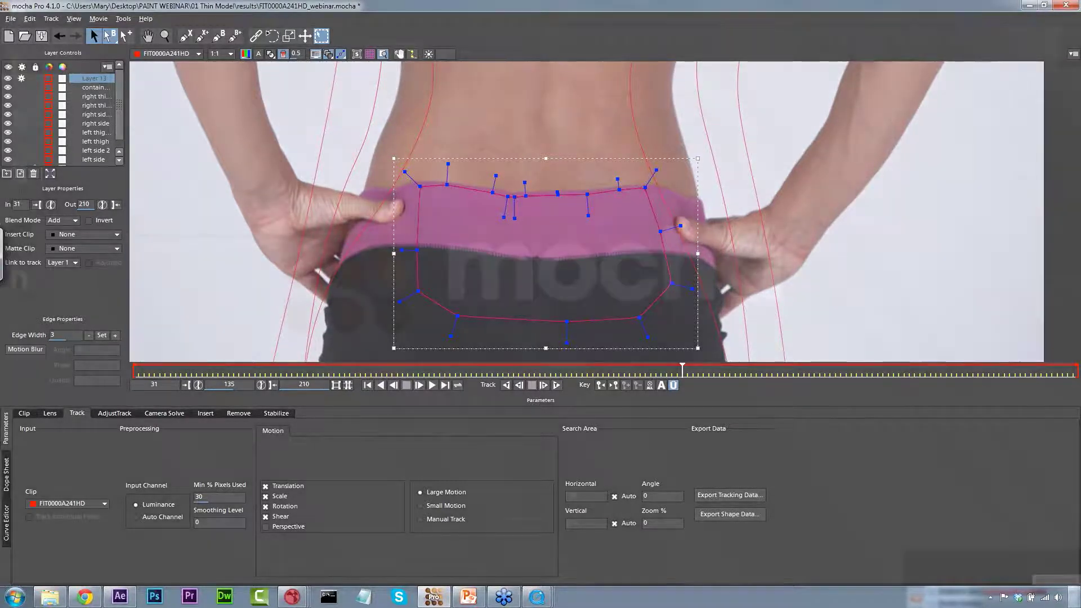
click(409, 371)
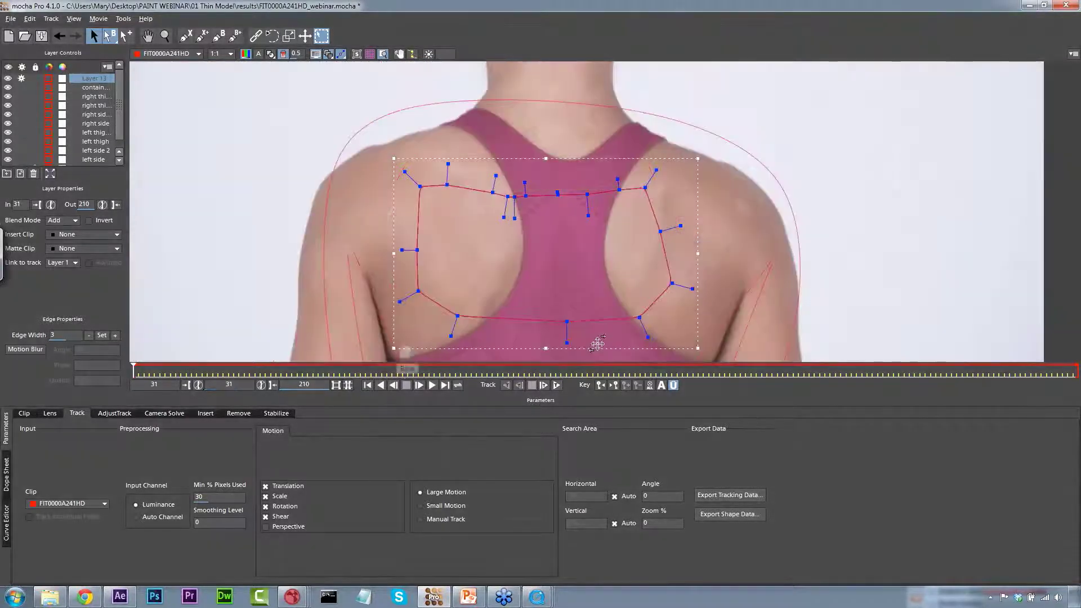
drag(415, 372, 677, 371)
Select all points of the new waistband shape and smooth them into rounded curves.
click(366, 137)
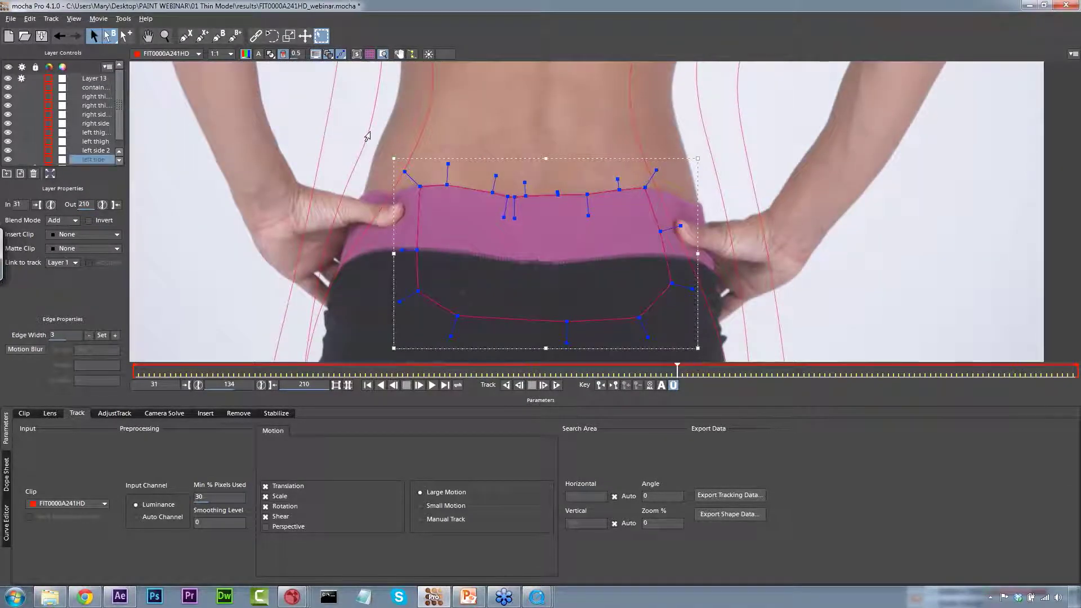
click(423, 185)
drag(766, 105, 535, 263)
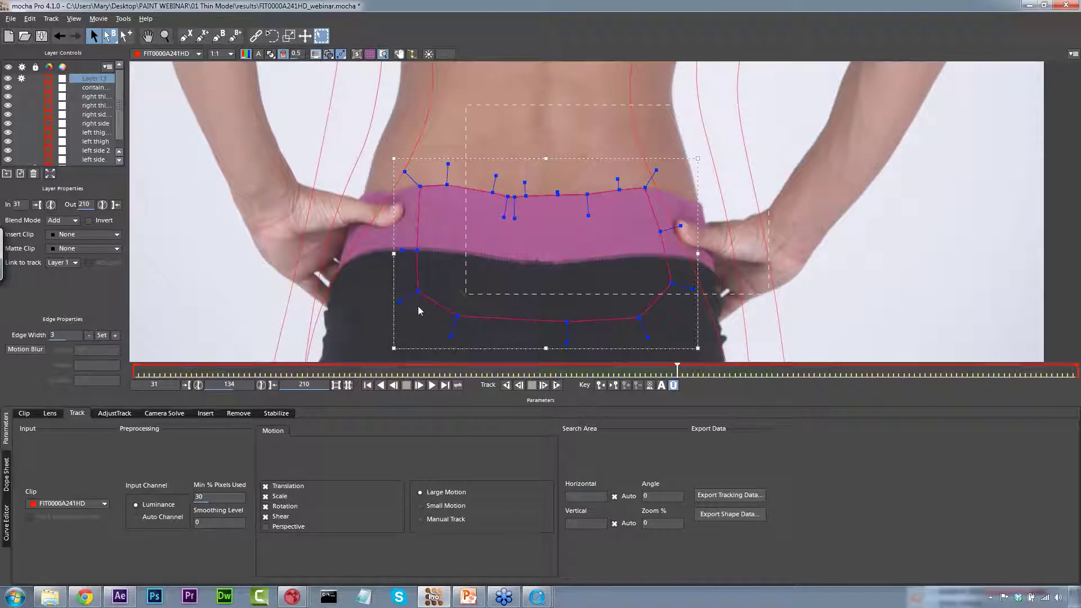
drag(419, 311, 398, 328)
drag(656, 170, 580, 221)
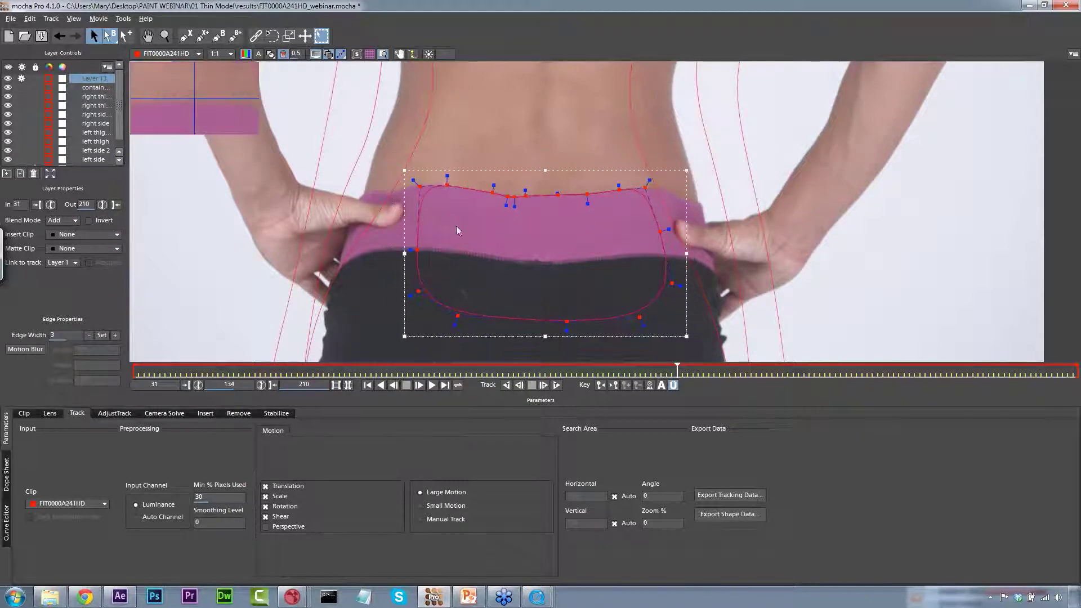
Rename the new layer back roto, link it to the back track layer's tracking data, and check its motion back to frame 129.
double_click(93, 79)
text(back roto)
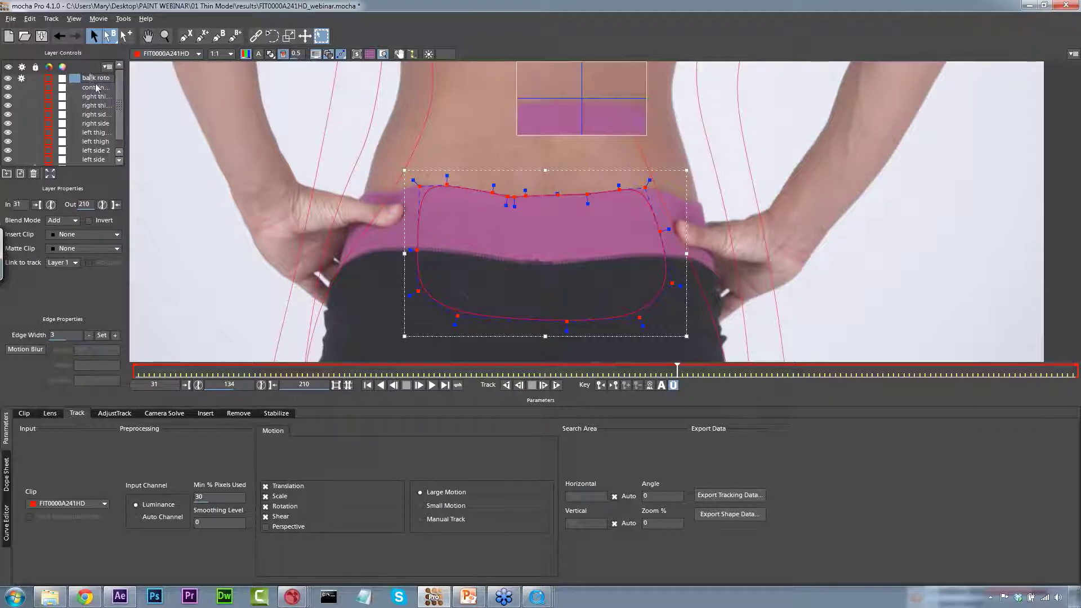
click(98, 91)
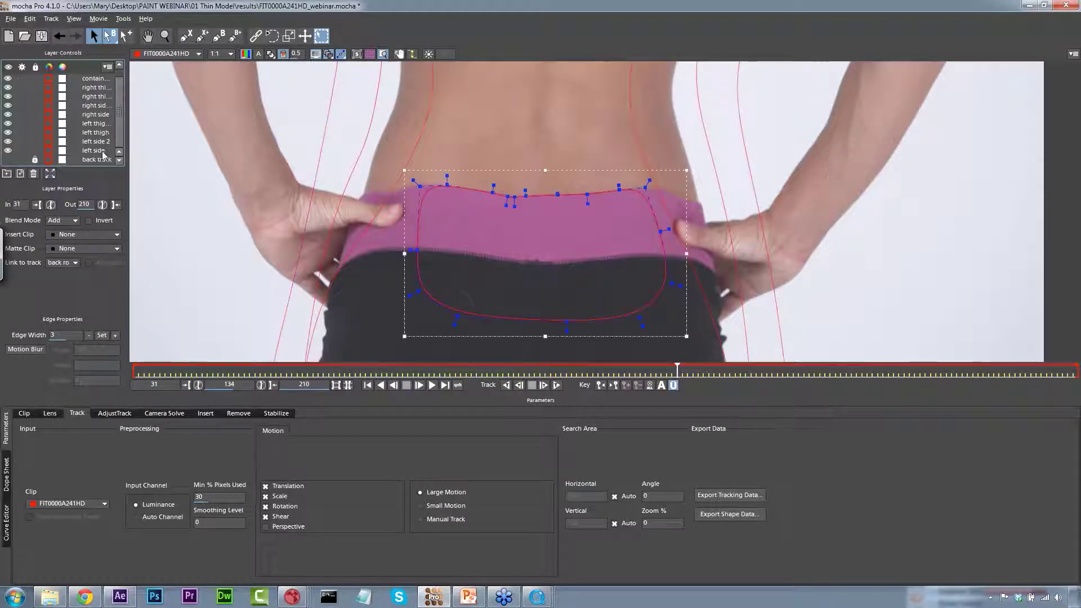
click(62, 263)
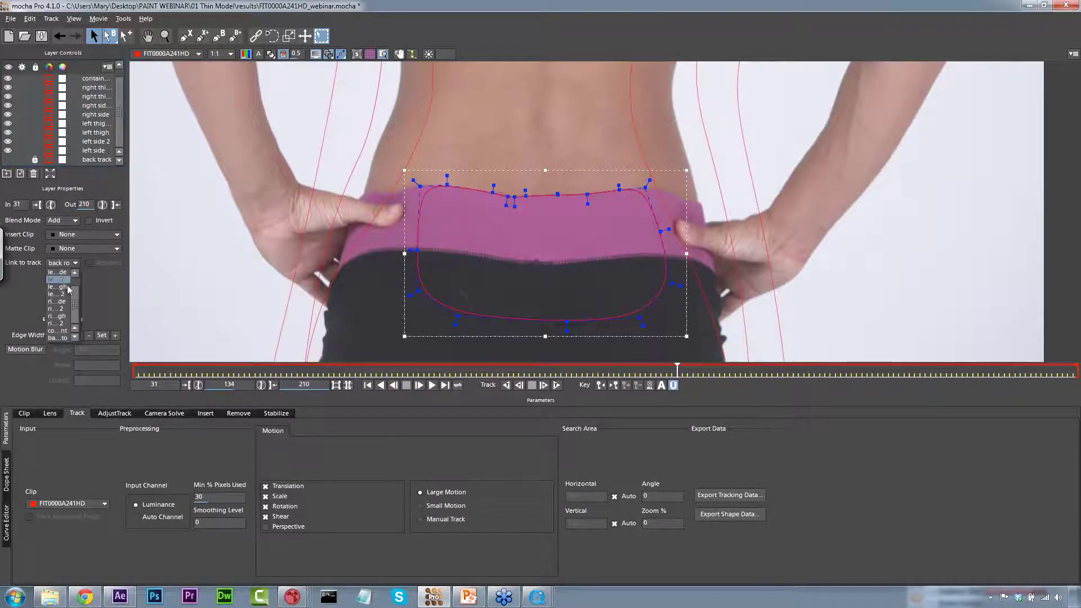
click(65, 283)
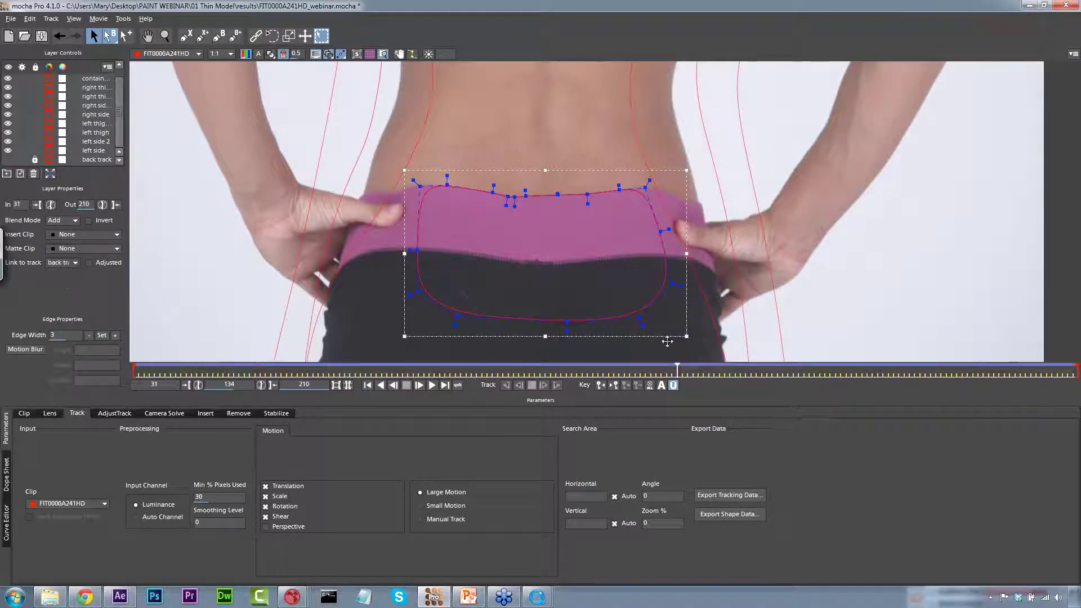
drag(677, 377, 651, 370)
Show the planar surface and reshape its corners to cover the lower back and the upper part of the waistband.
click(357, 57)
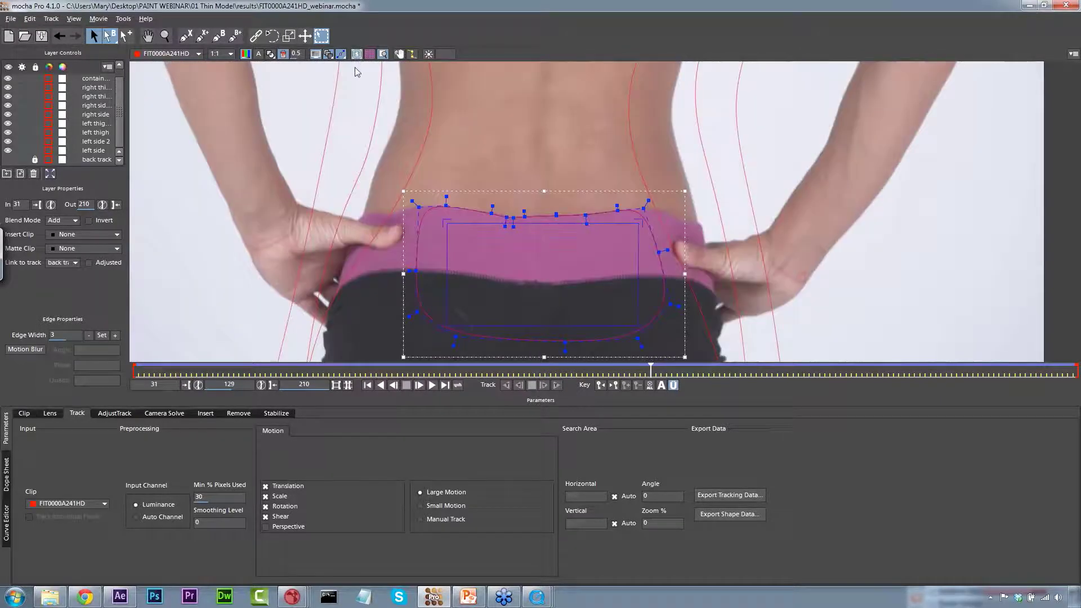
drag(543, 224, 543, 161)
drag(539, 325, 545, 250)
drag(544, 161, 545, 158)
drag(545, 250, 545, 243)
drag(628, 216, 623, 216)
drag(446, 159, 446, 151)
drag(447, 243, 443, 239)
drag(627, 241, 630, 247)
drag(632, 158, 630, 157)
drag(630, 247, 630, 244)
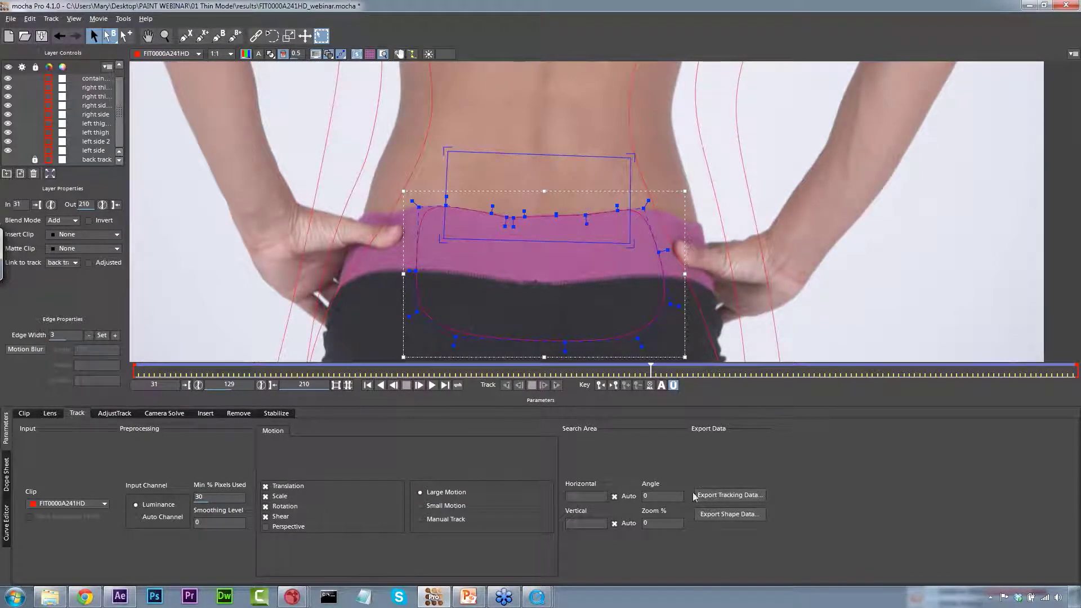
Copy the tracking data to the clipboard in the After Effects Corner Pin [supports motion blur] format.
click(725, 519)
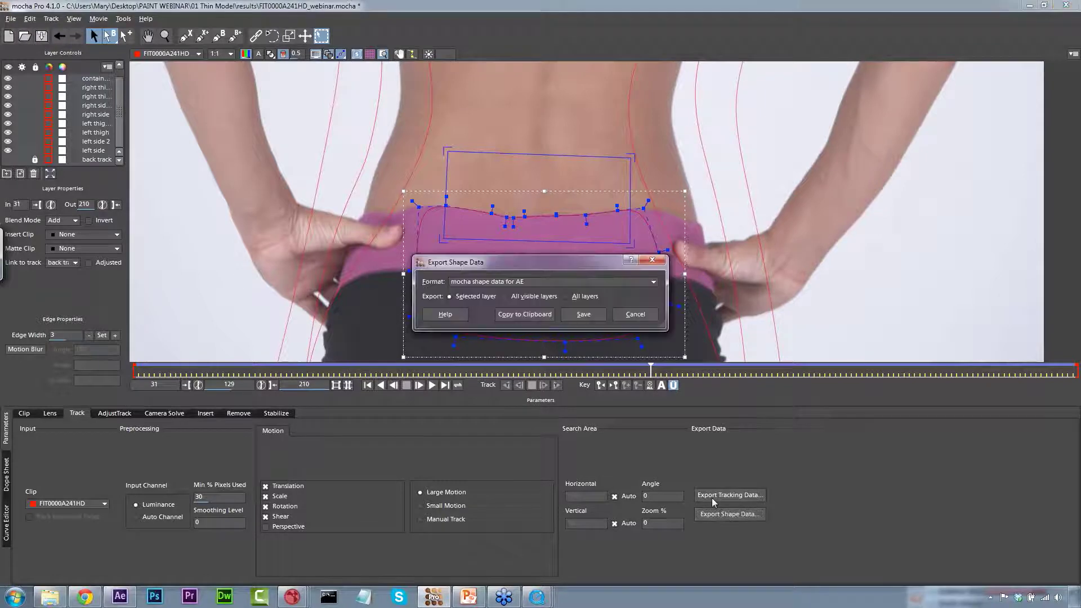
click(636, 316)
click(730, 495)
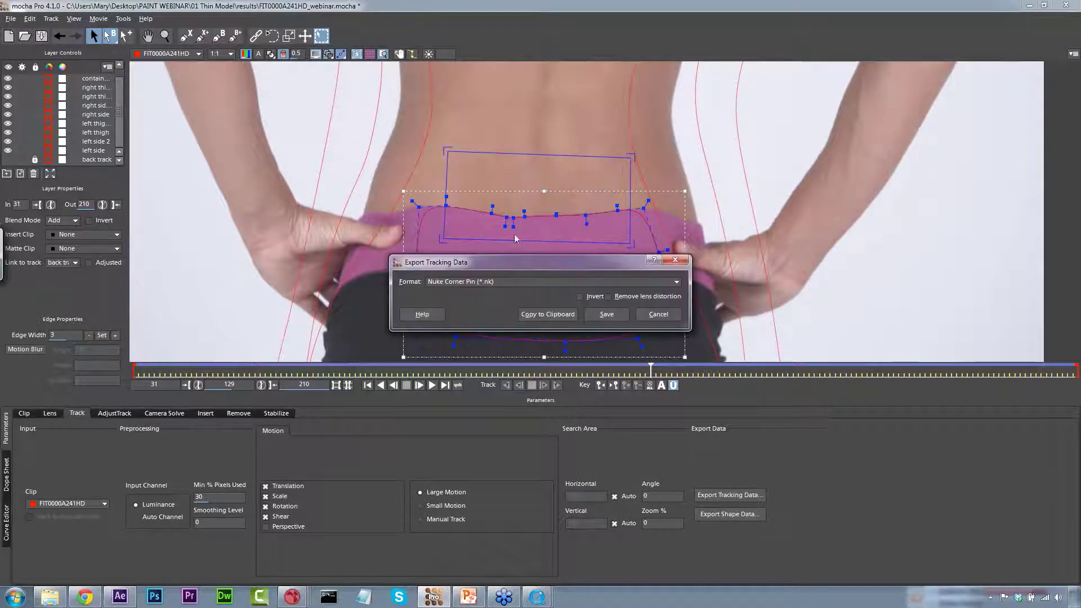
click(523, 282)
scroll(676, 322, up, 3)
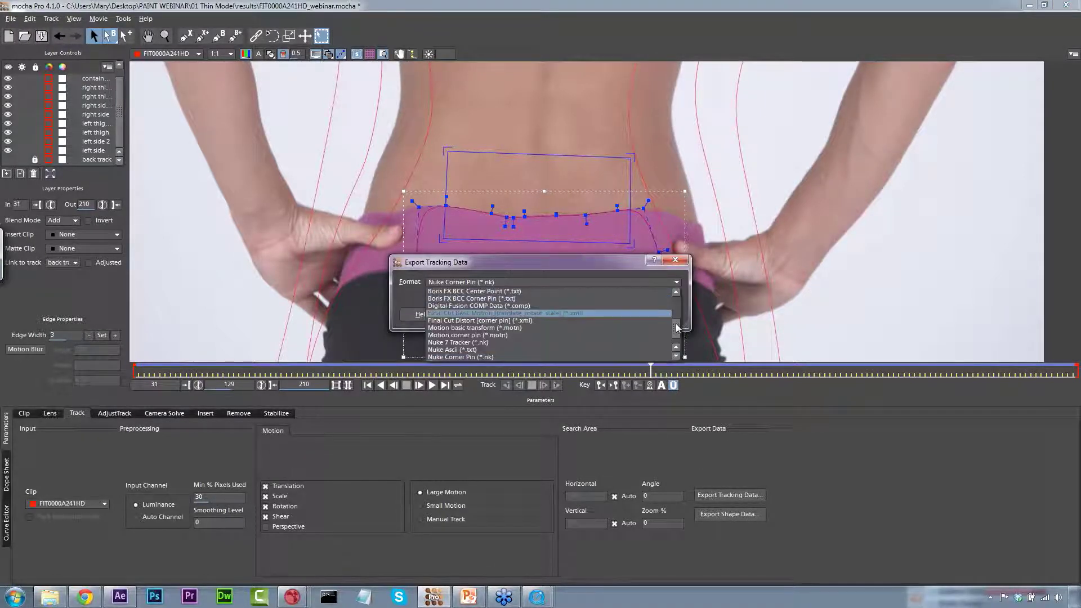
scroll(676, 322, up, 3)
click(547, 302)
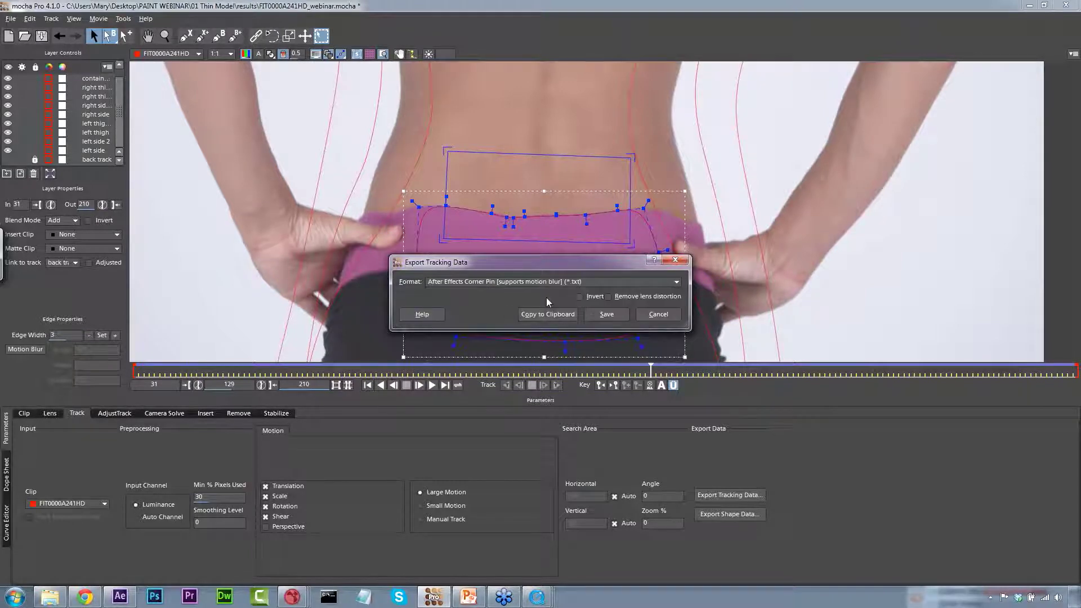
click(548, 314)
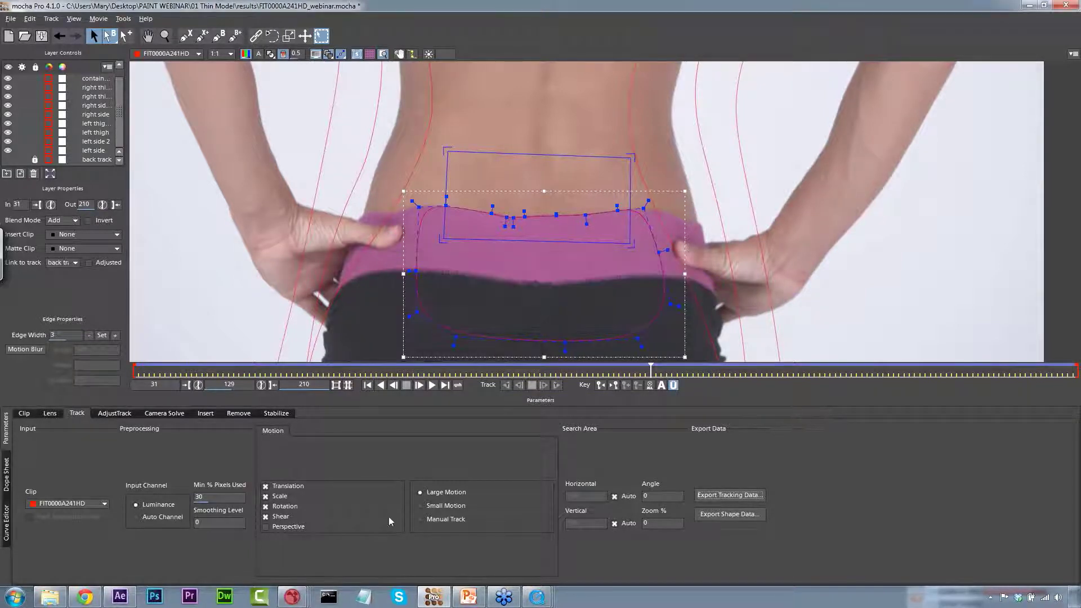
Switch to After Effects with the FIT0000A241HD composition open.
click(129, 598)
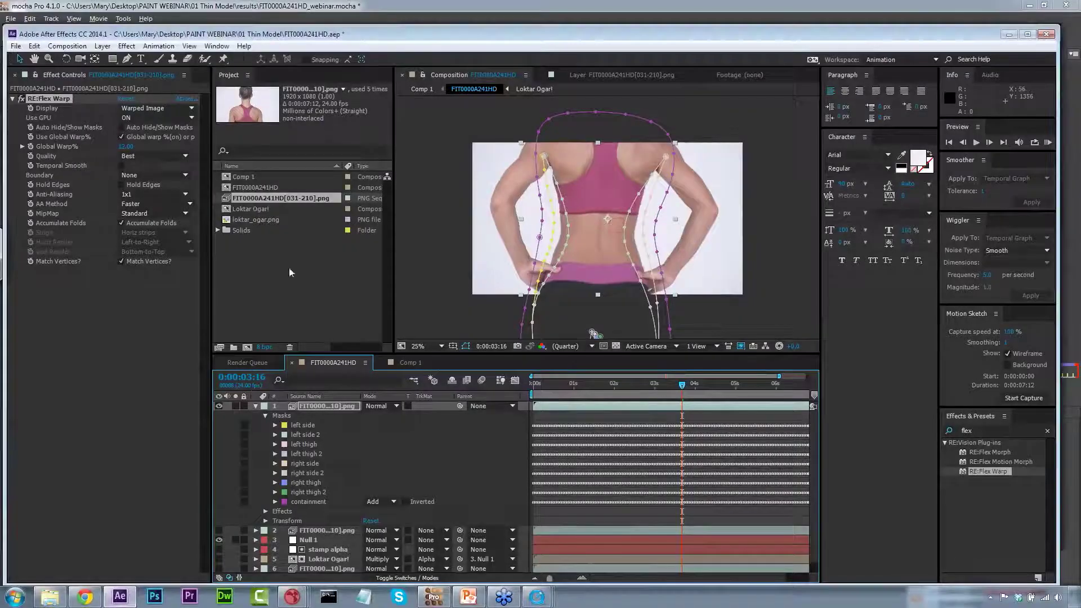
click(254, 208)
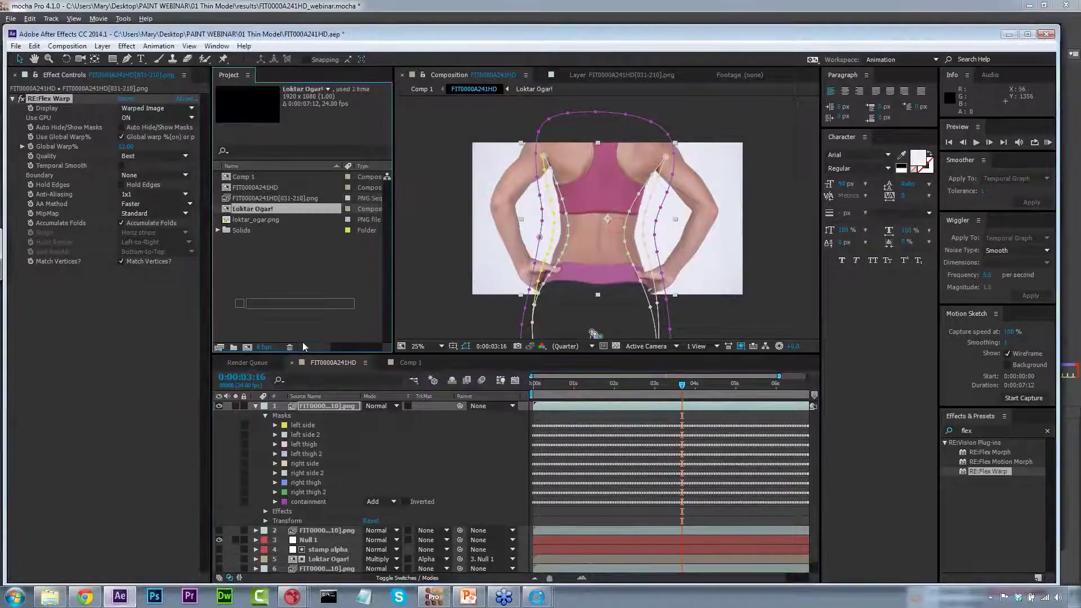
drag(314, 393, 315, 403)
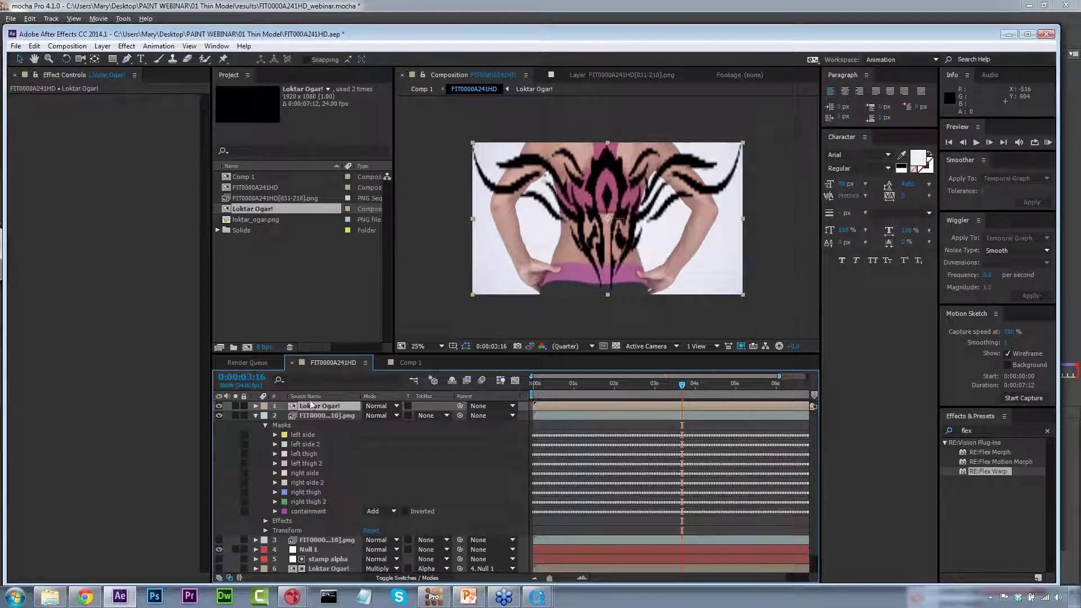
key(Delete)
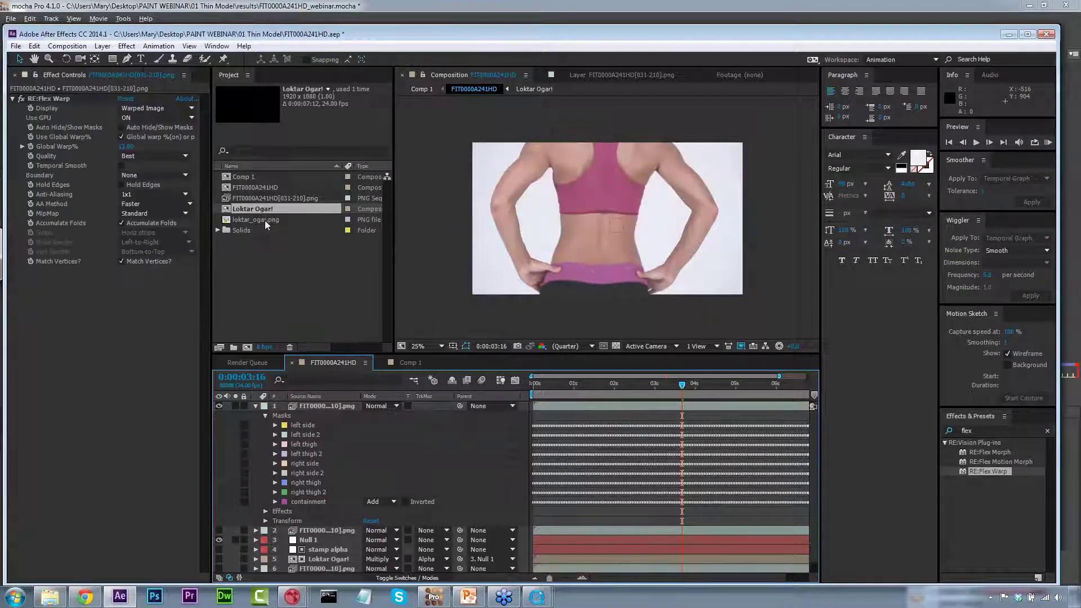
Add loktar_ogar.png as the uppermost layer of the FIT0000A241HD composition and fit it to the composition size.
click(269, 219)
drag(271, 221, 334, 404)
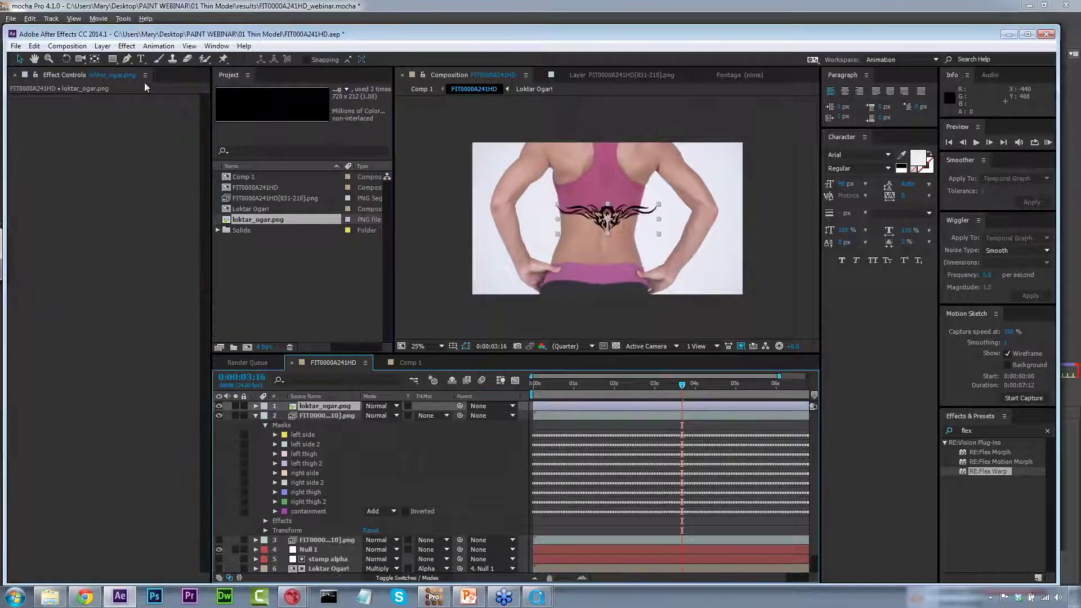
click(101, 47)
mouse_move(142, 180)
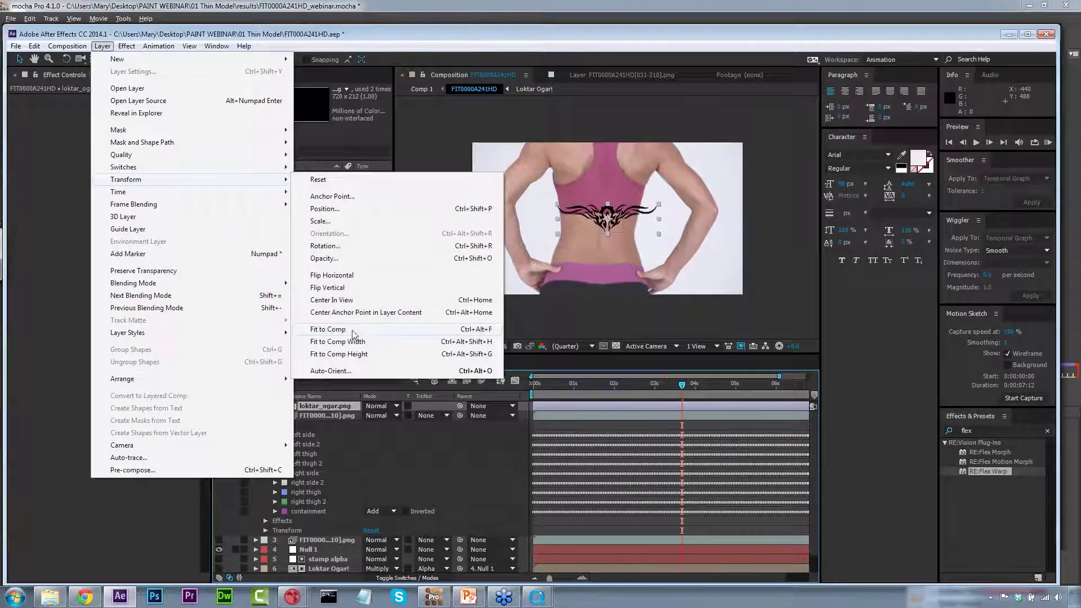
click(353, 330)
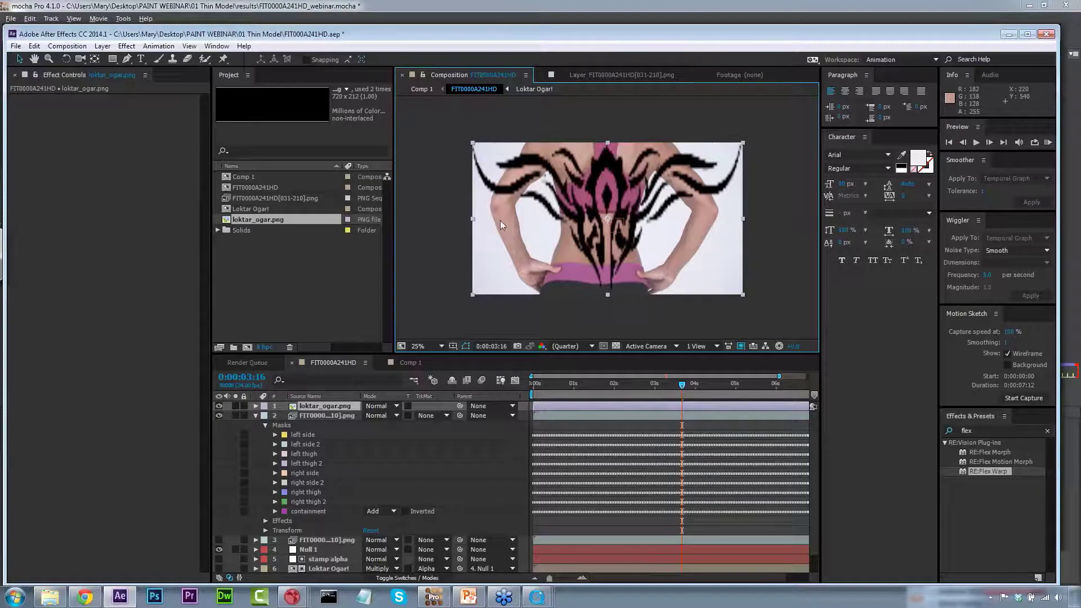
Pre-compose the loktar_ogar.png layer as tat, moving all attributes into the new composition.
click(85, 47)
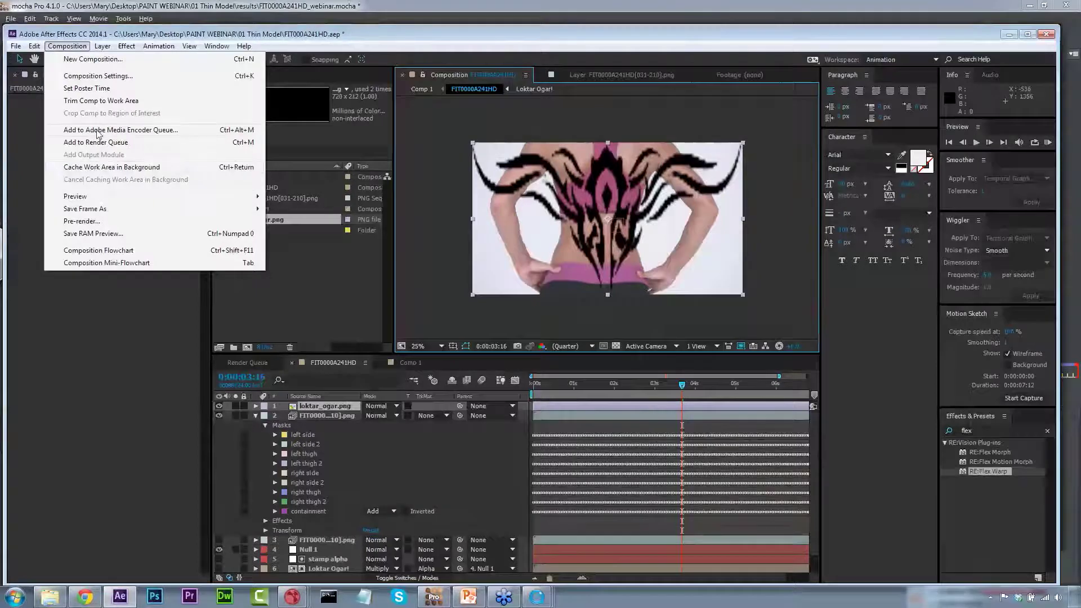
mouse_move(104, 49)
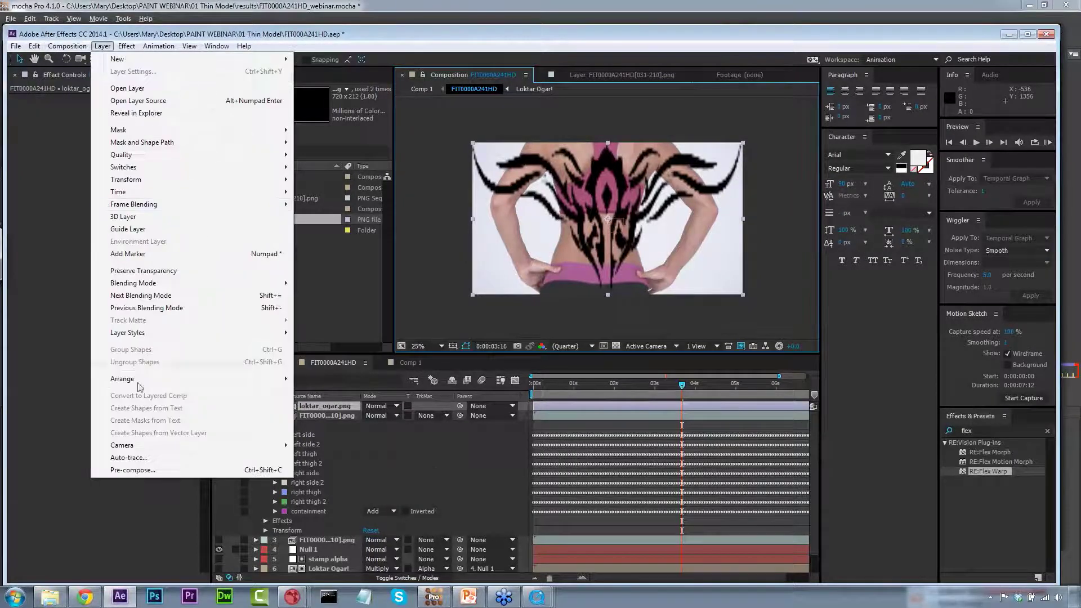
click(143, 473)
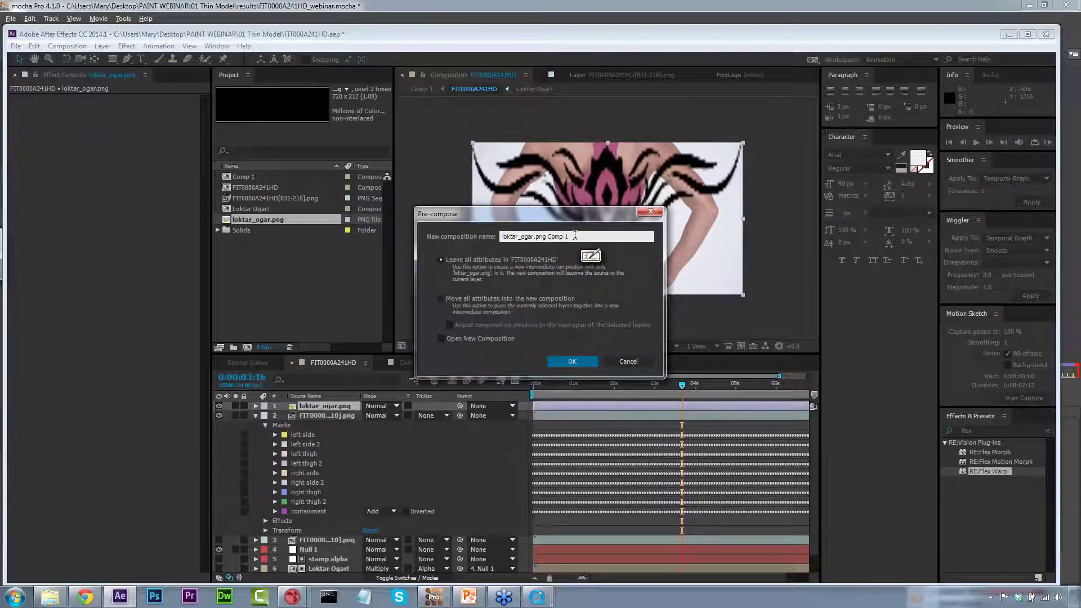
drag(575, 236, 501, 236)
text(tat)
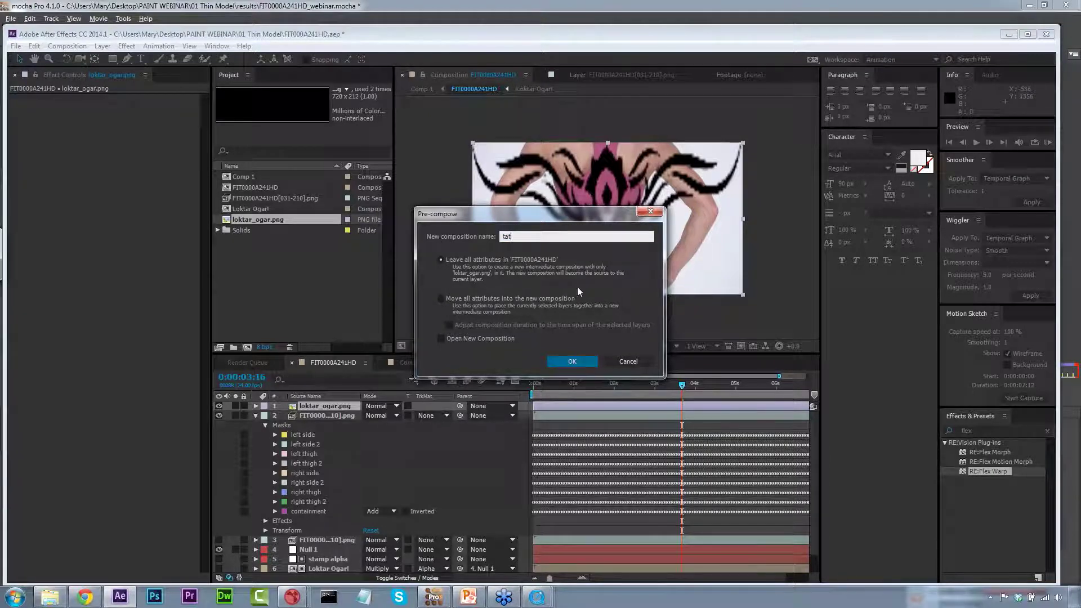
click(442, 299)
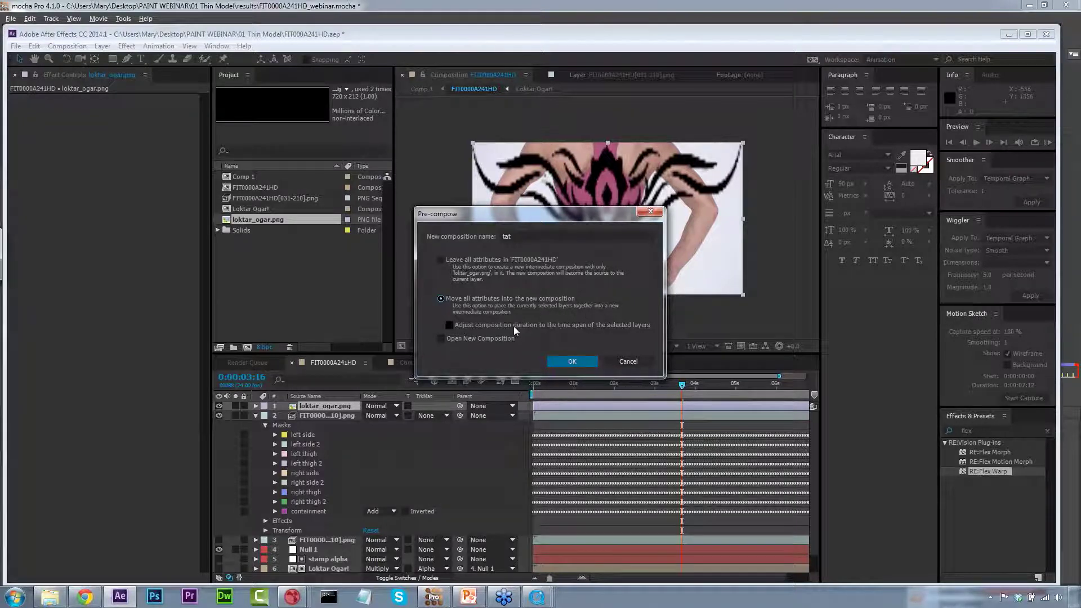
click(570, 362)
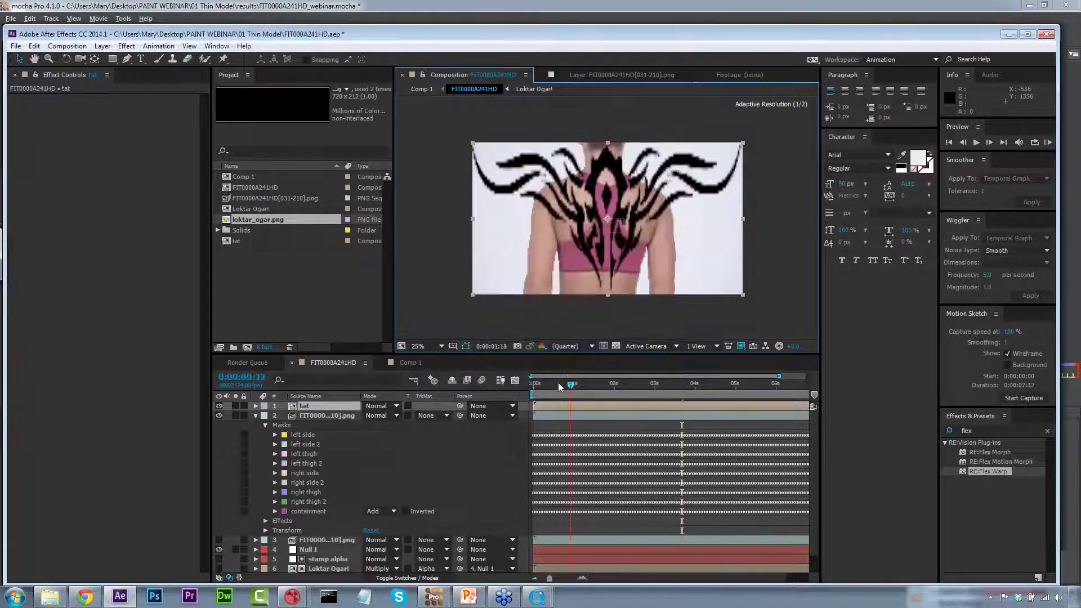
Paste the copied corner pin tracking data onto the tat layer at the first frame and check the tattoo's motion across the shot.
click(534, 384)
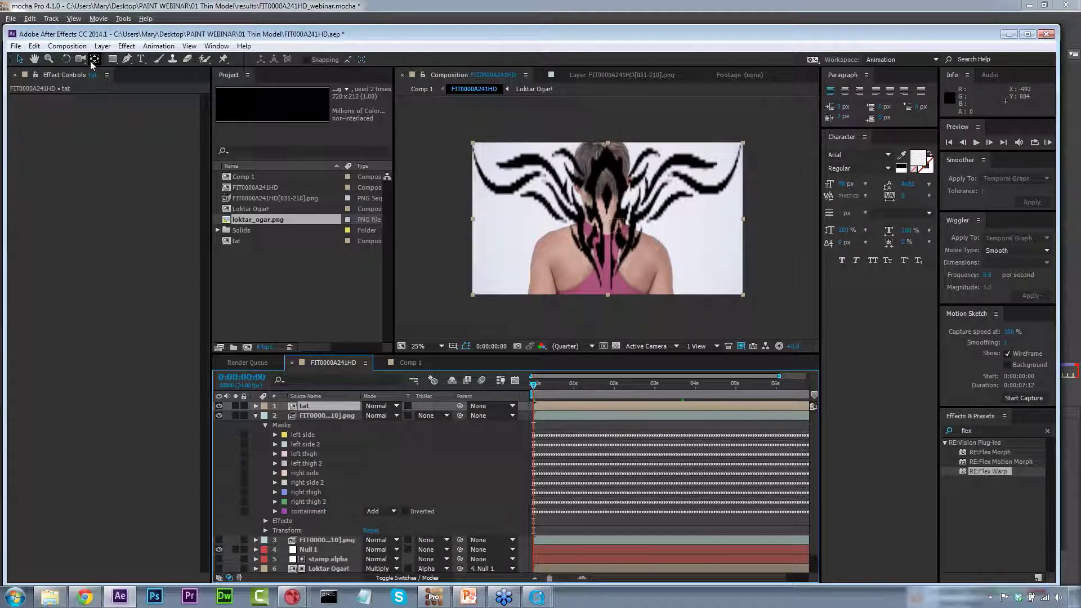
click(35, 47)
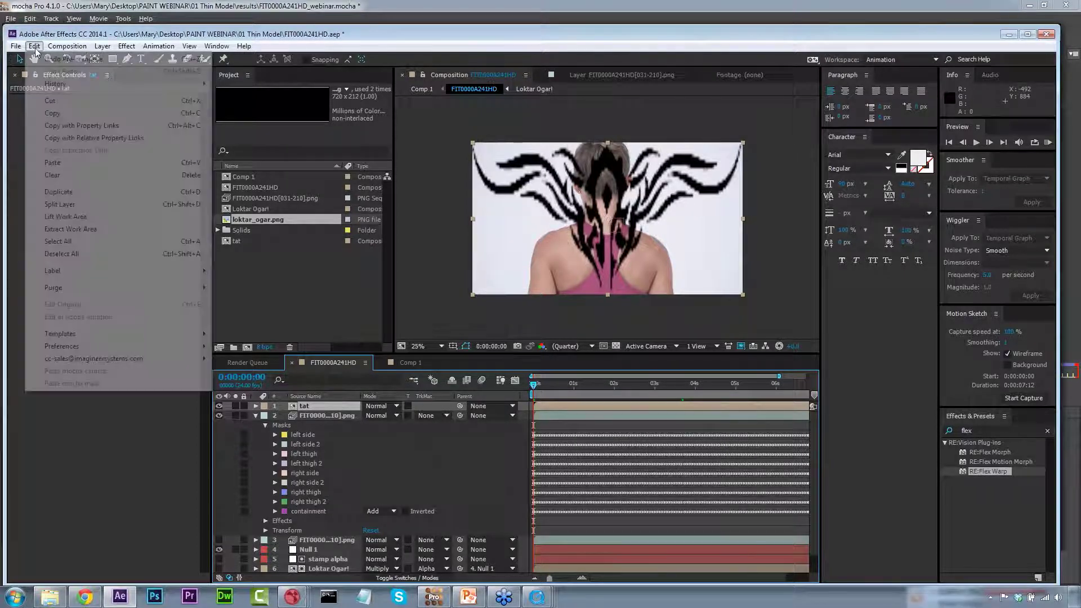
click(79, 163)
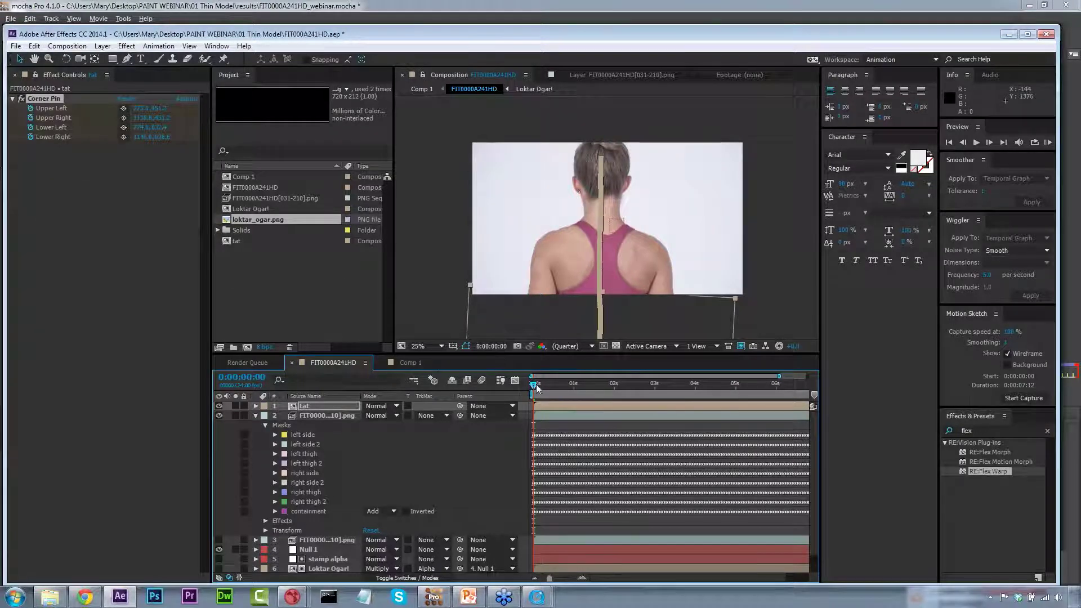
drag(552, 393, 736, 389)
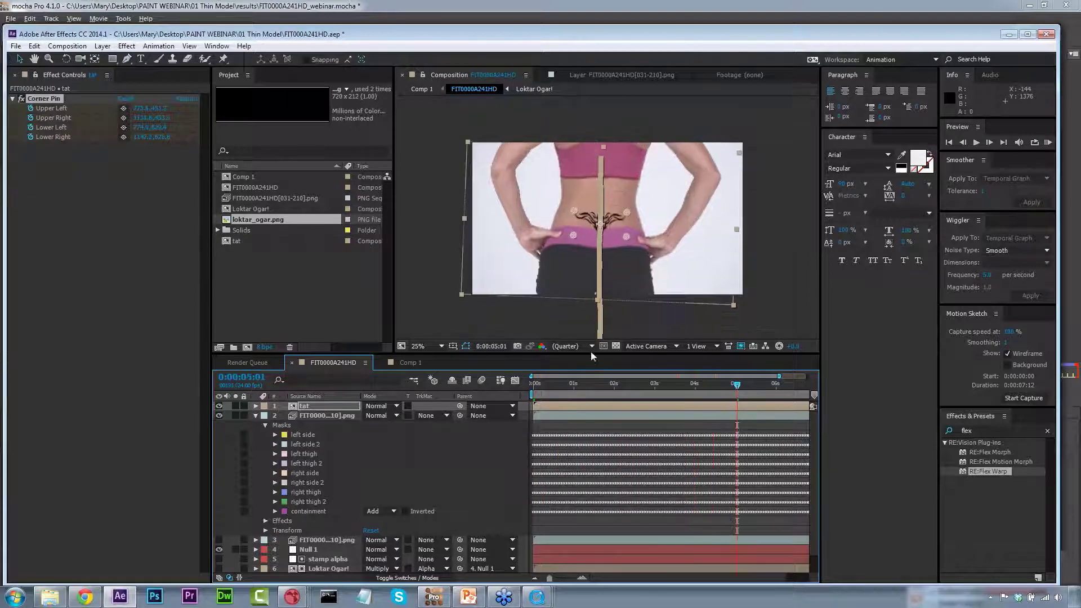
click(762, 264)
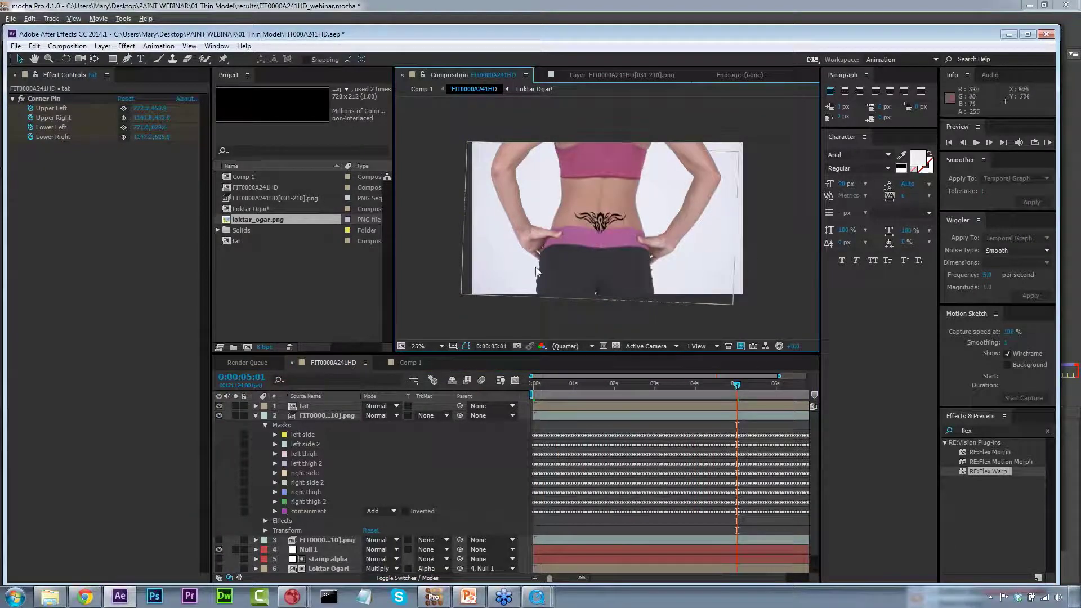
drag(697, 384, 726, 399)
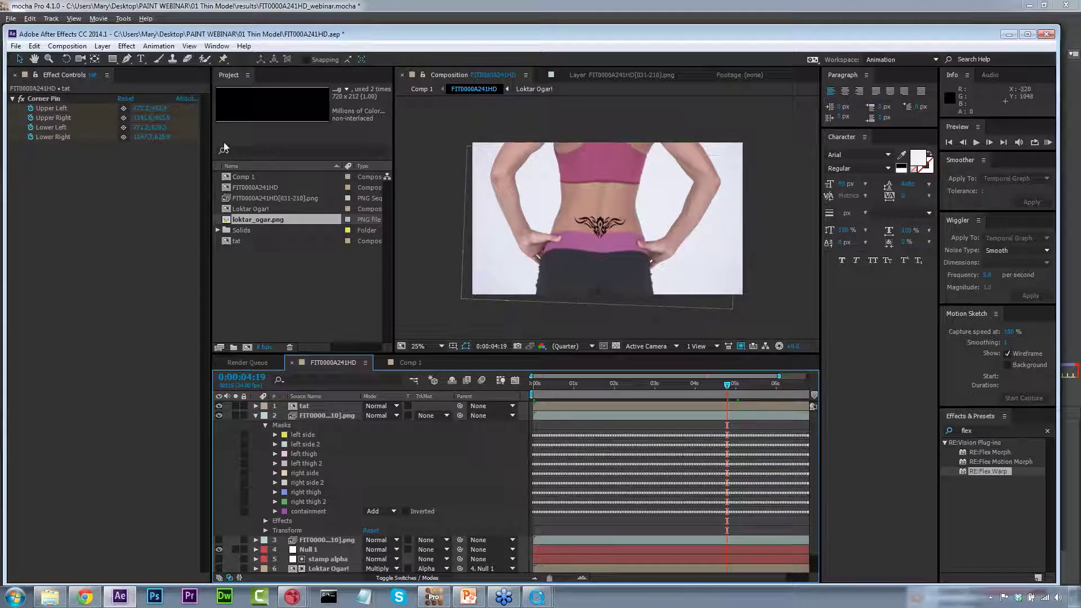
Create a white, composition-sized solid layer named tattoo matte.
click(103, 46)
mouse_move(110, 55)
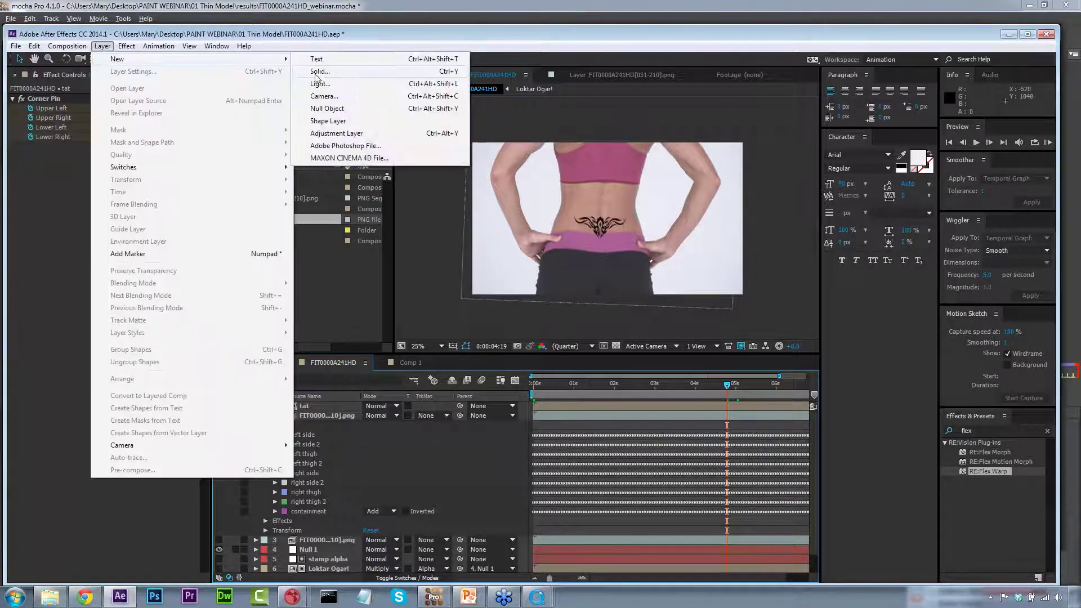
click(318, 72)
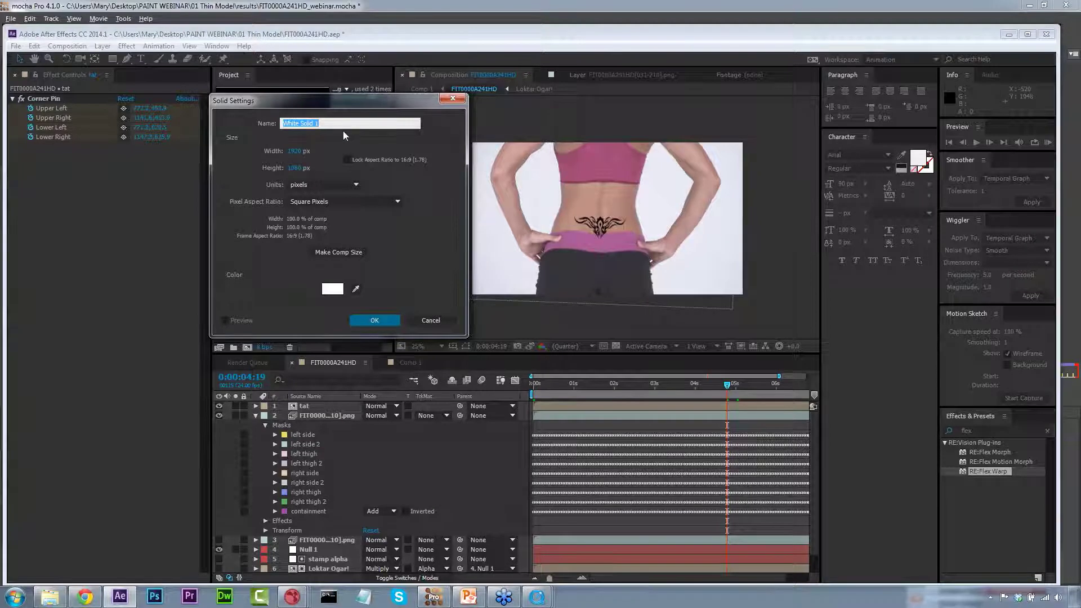
click(346, 138)
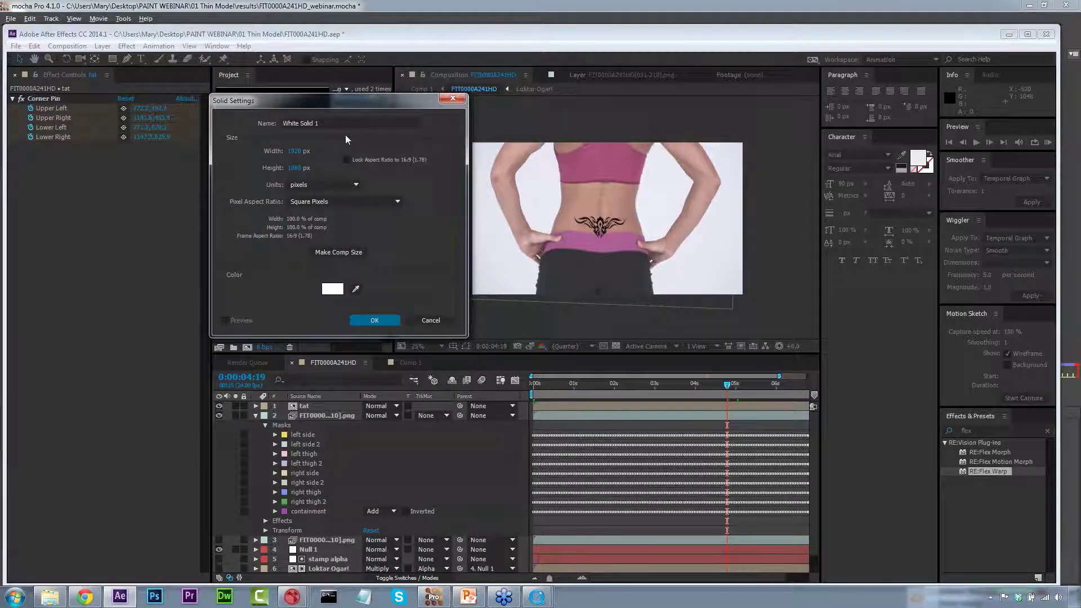
click(326, 122)
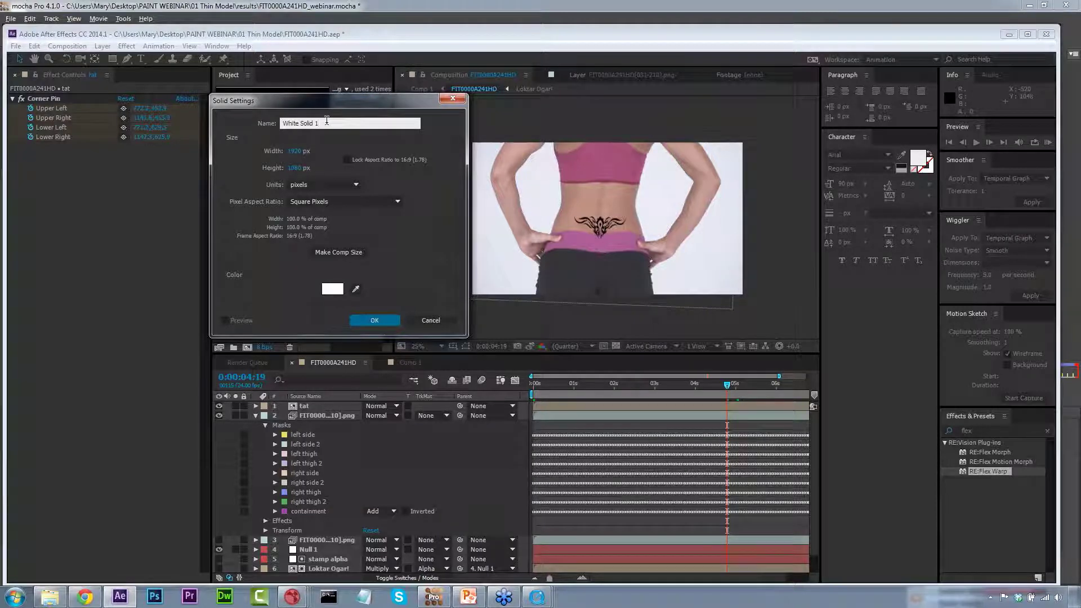
drag(327, 122, 206, 139)
text(tattoo matte)
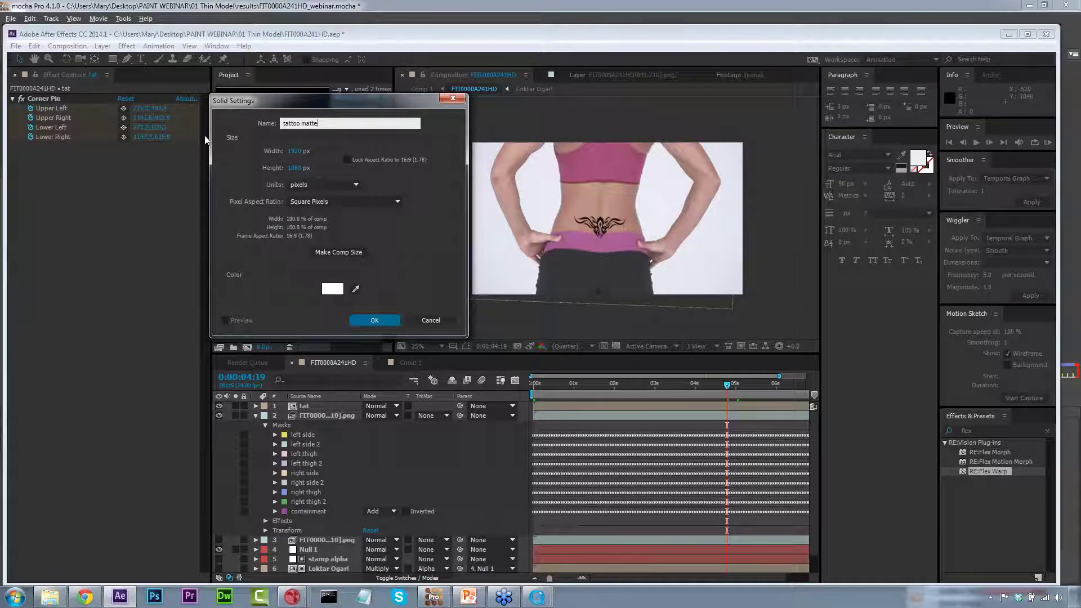
click(376, 322)
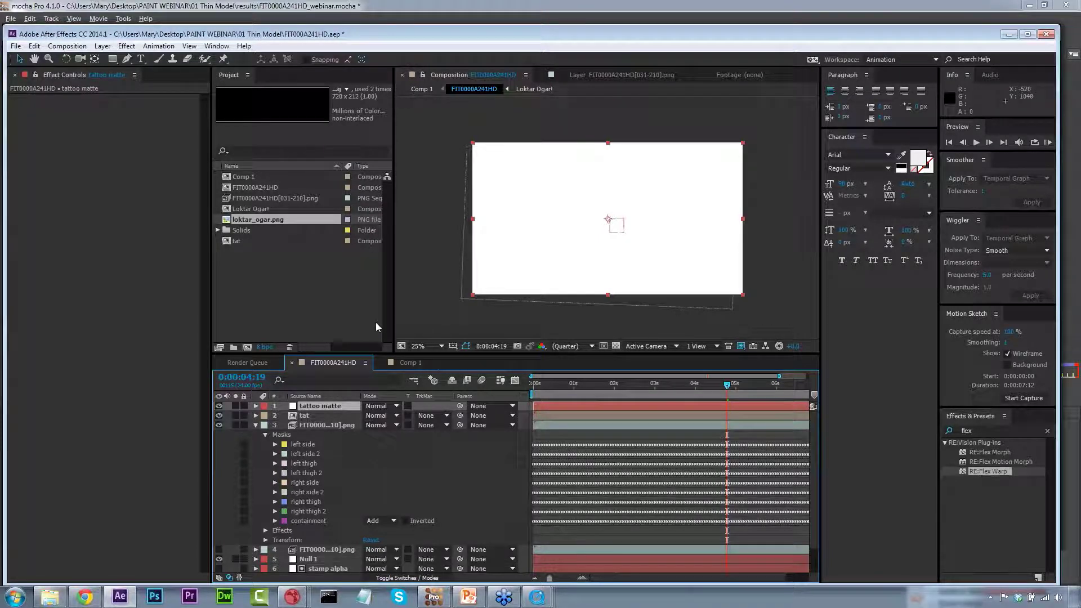
Switch to mocha Pro and copy the selected layer's shape to the clipboard as mocha shape data for AE.
click(426, 601)
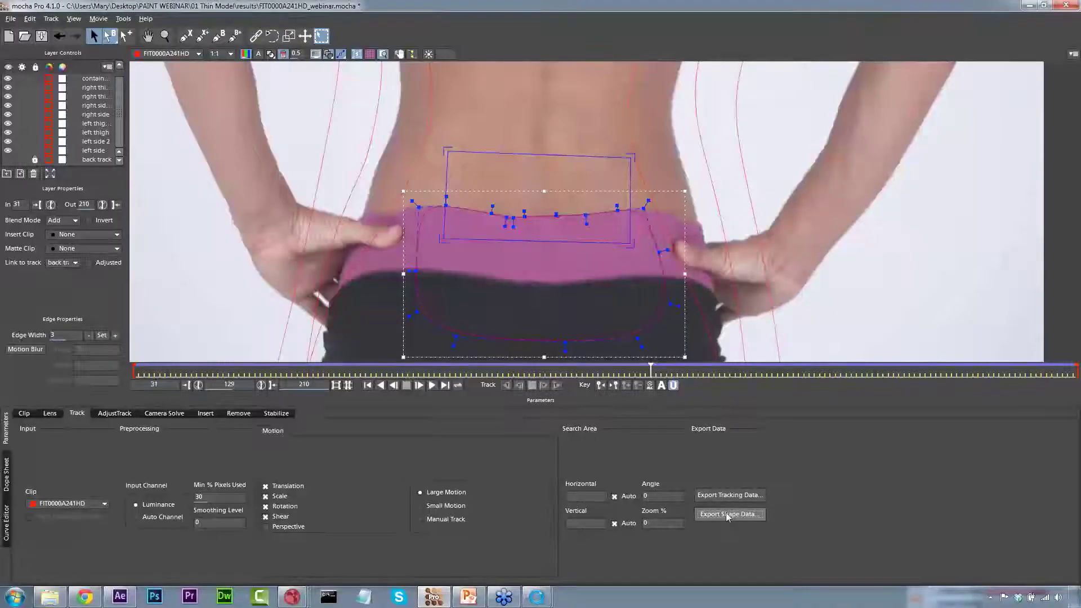
click(726, 513)
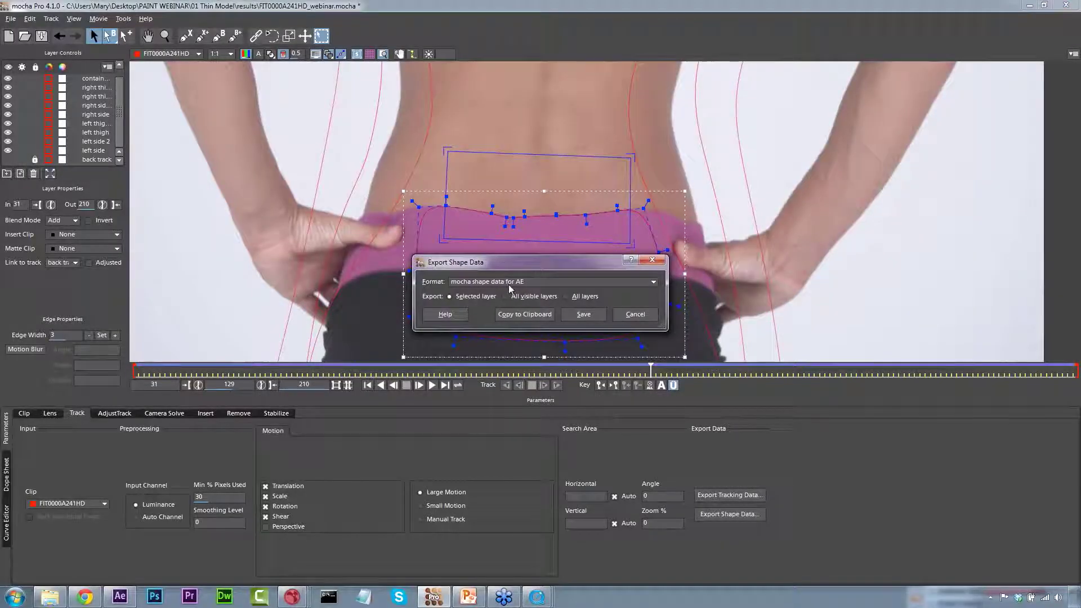
click(513, 318)
Return to After Effects, paste the mocha mask onto the tattoo matte solid at the first frame, and check that it follows the waistband.
click(122, 595)
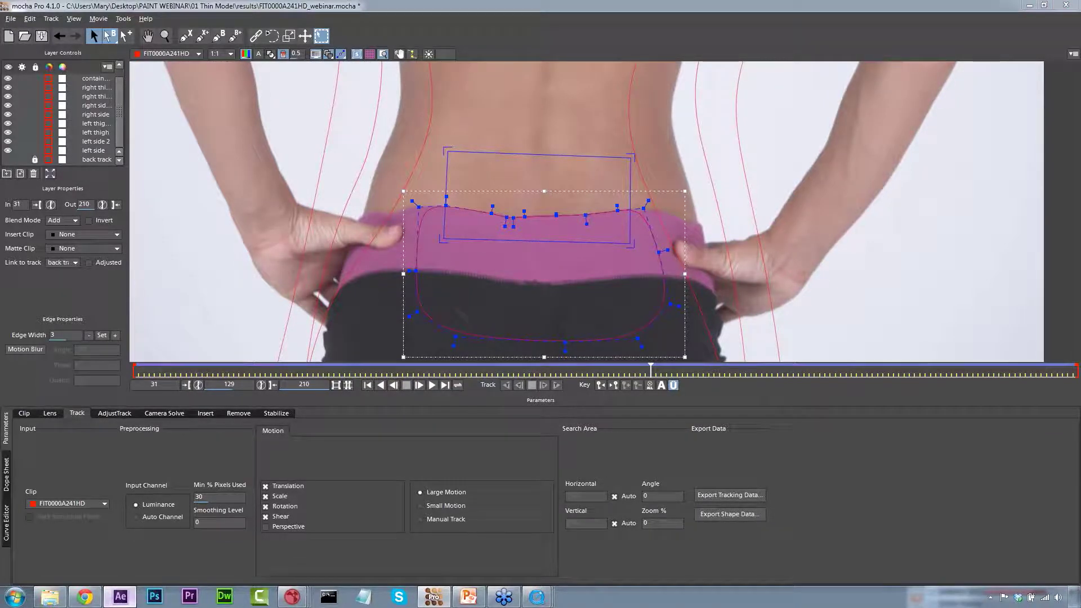
drag(562, 384, 533, 384)
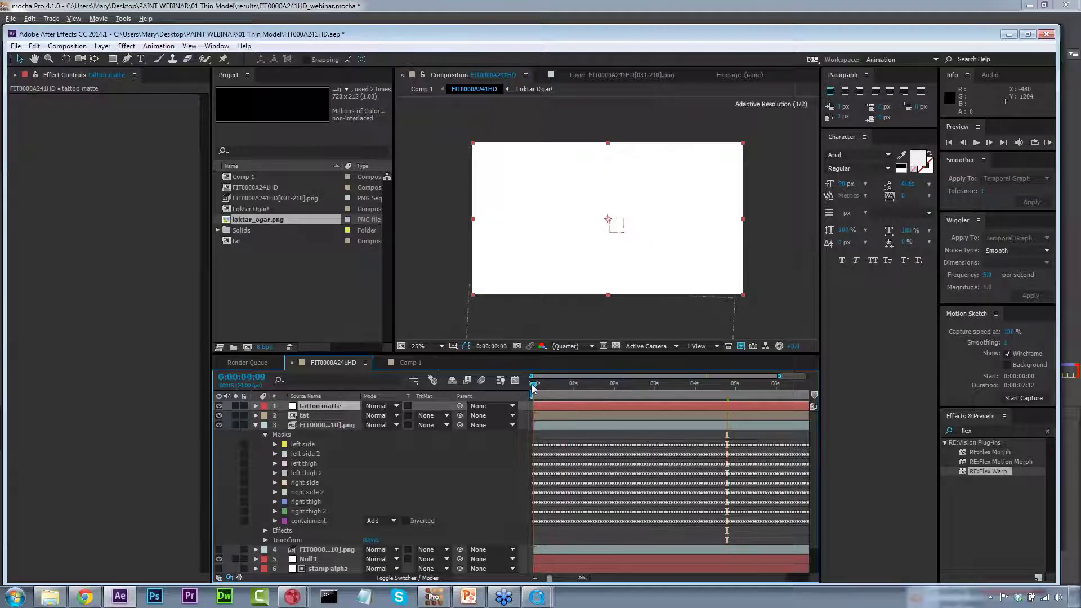
click(34, 46)
click(85, 383)
drag(565, 383, 670, 387)
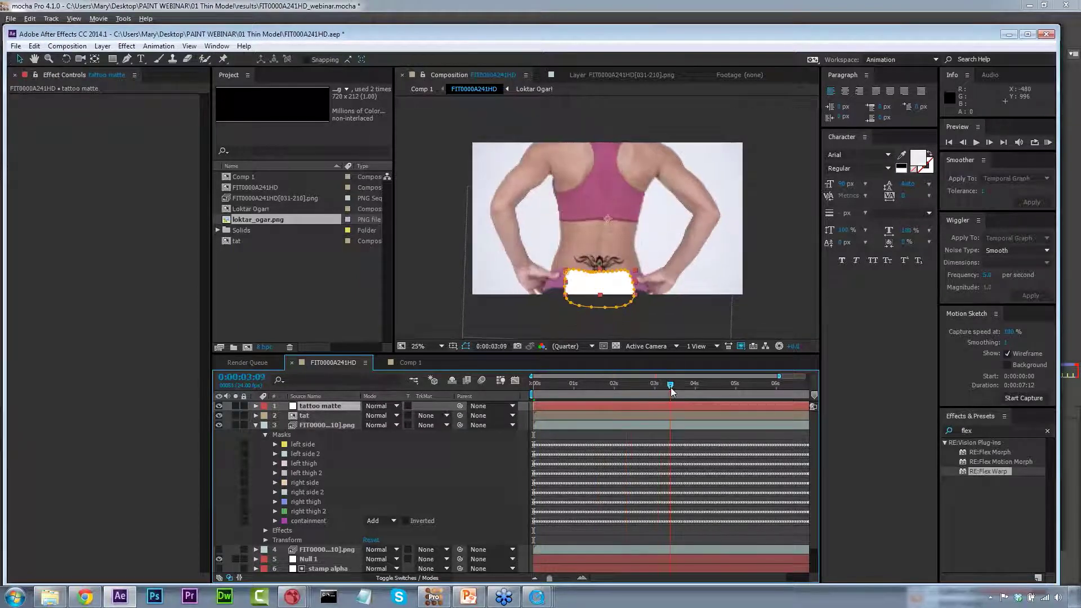
Set the tat layer's track matte to Alpha Inverted using the tattoo matte layer.
key(F2)
click(429, 416)
click(441, 460)
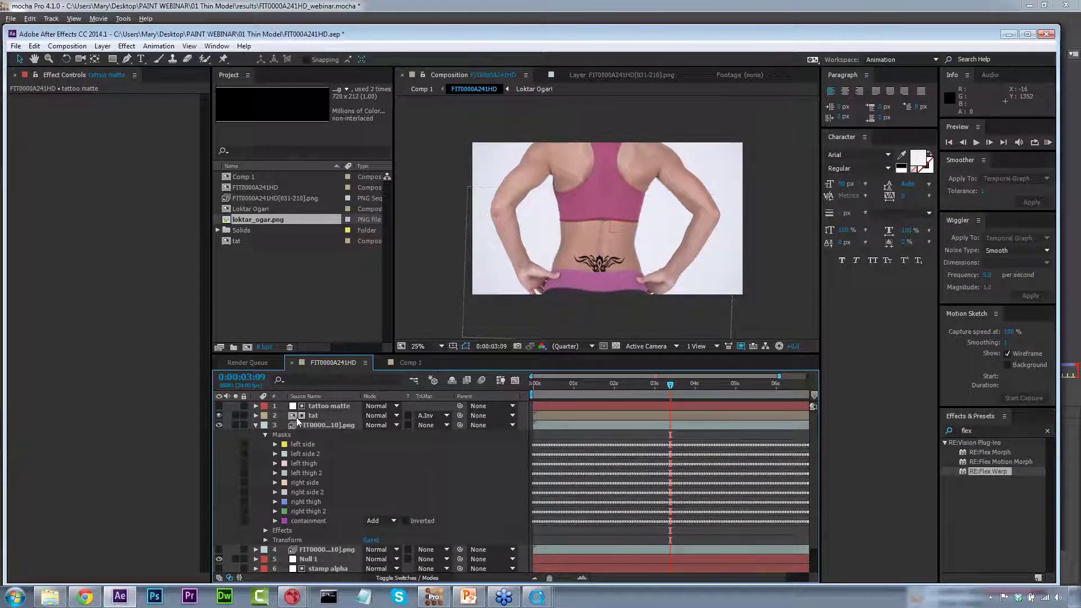
Lower the tat layer's opacity and set its blending mode to Multiply.
click(256, 416)
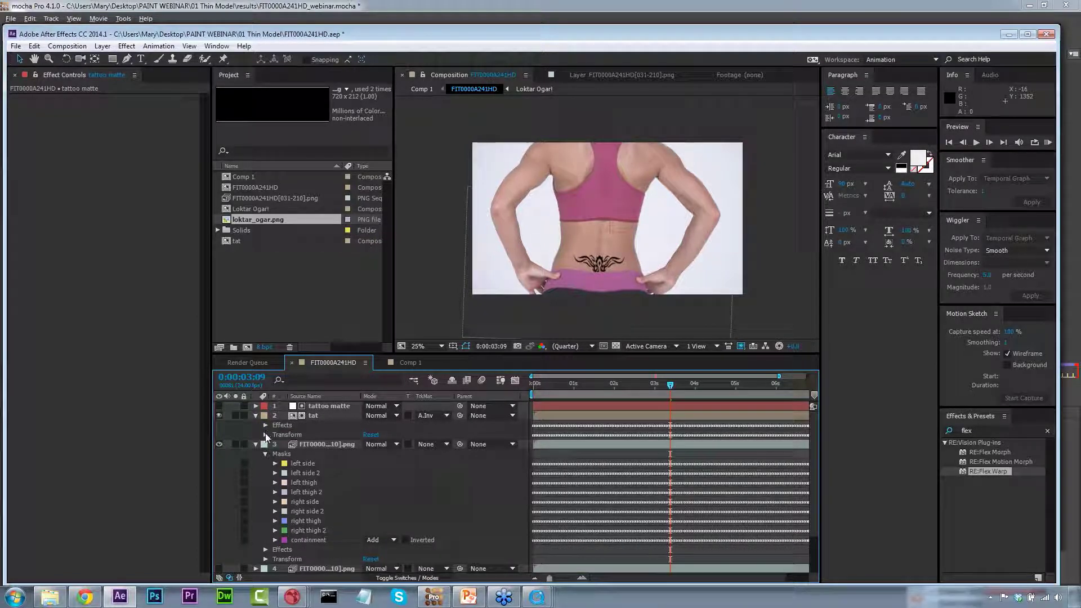
click(265, 434)
click(367, 483)
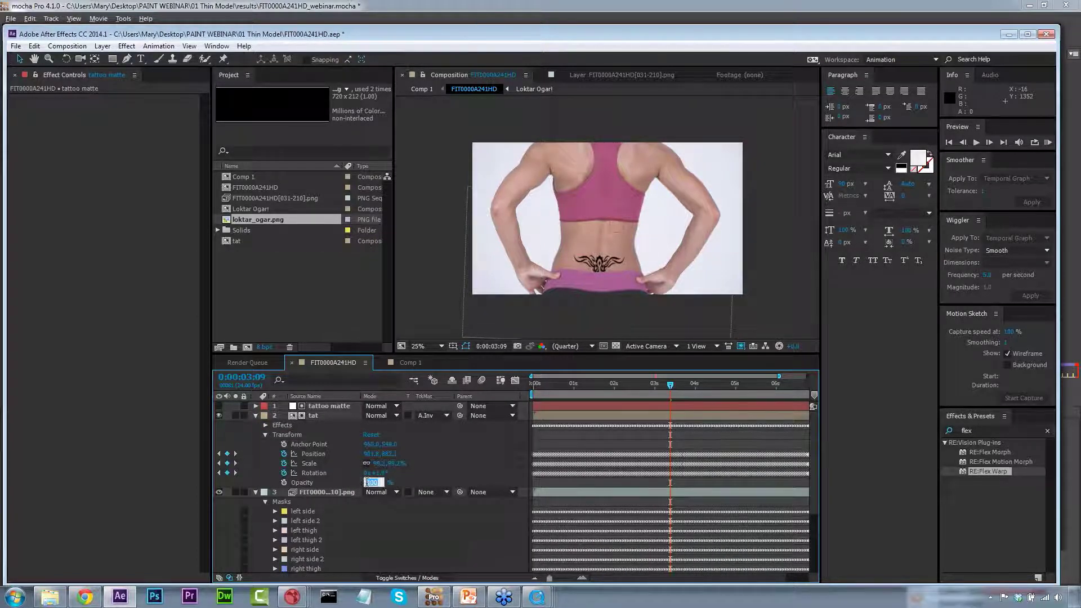
key(Return)
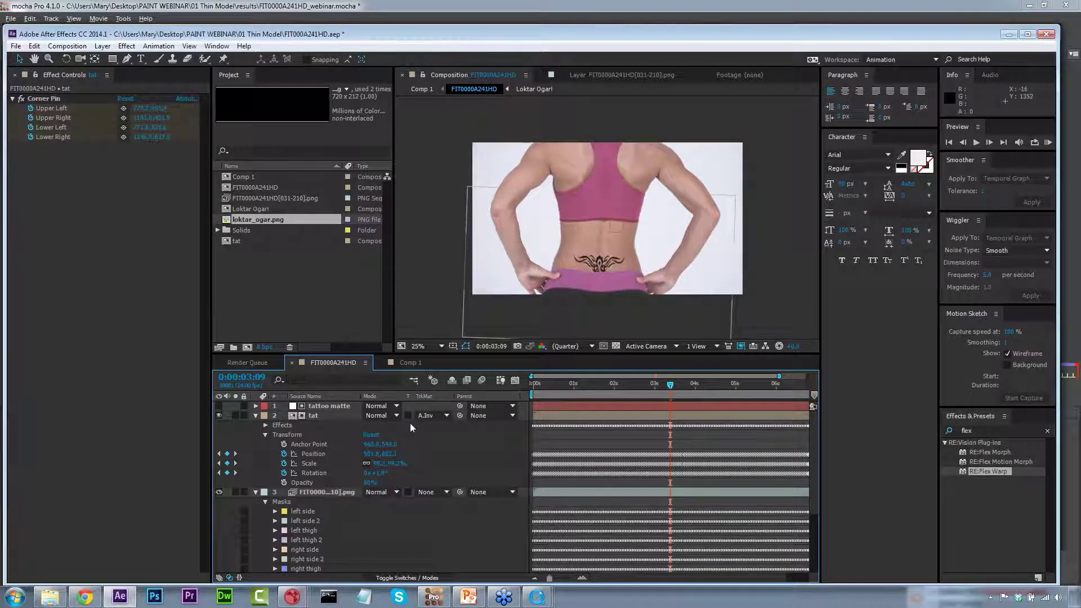
click(397, 415)
click(422, 141)
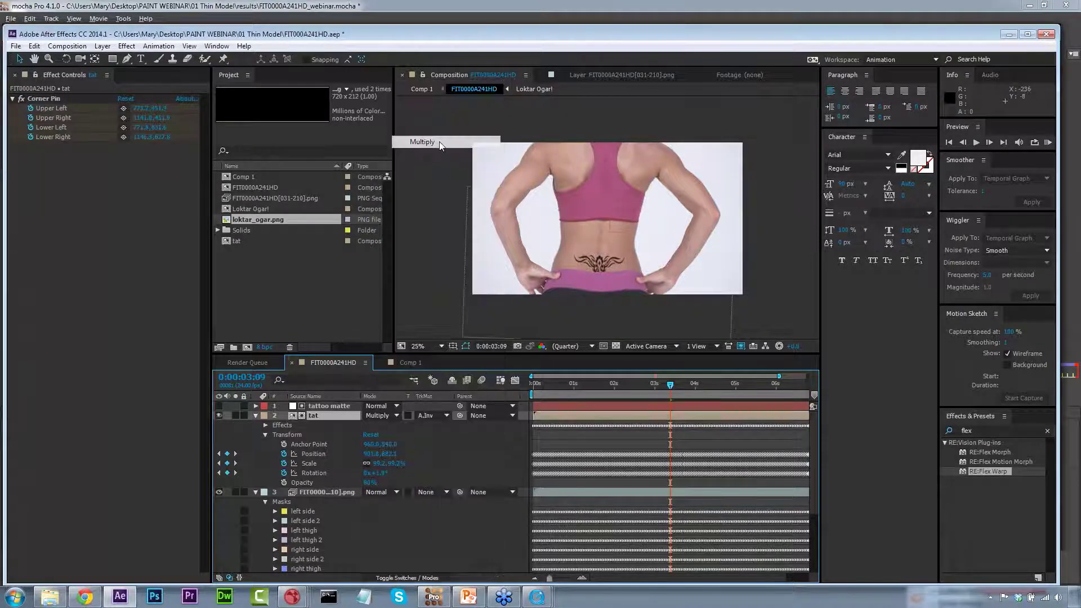
Preview the composition from the first frame to check the tattoo composite over the model's back.
key(Home)
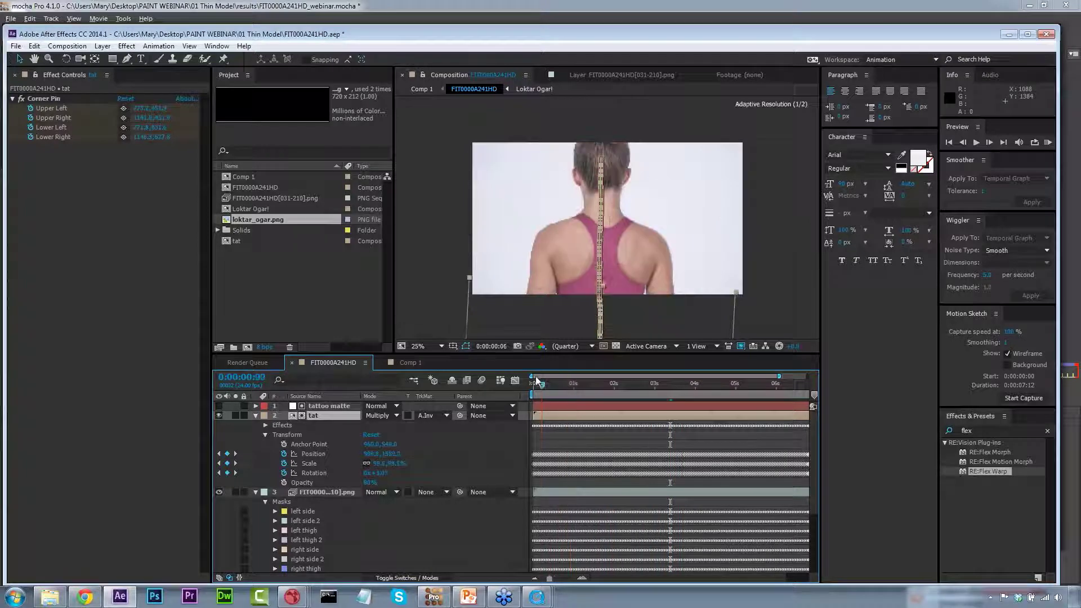
key(space)
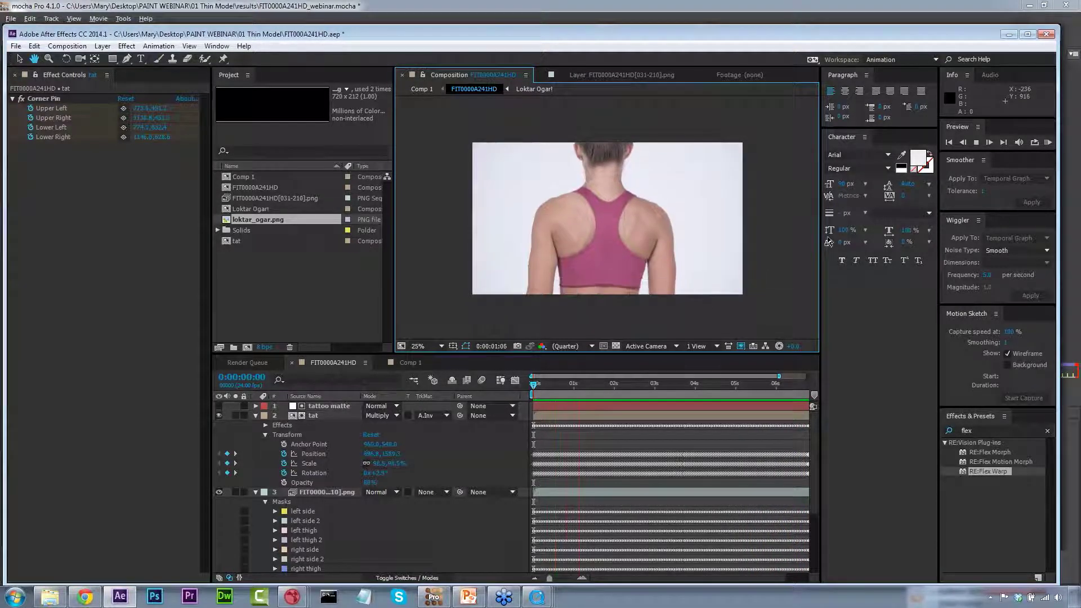
click(974, 143)
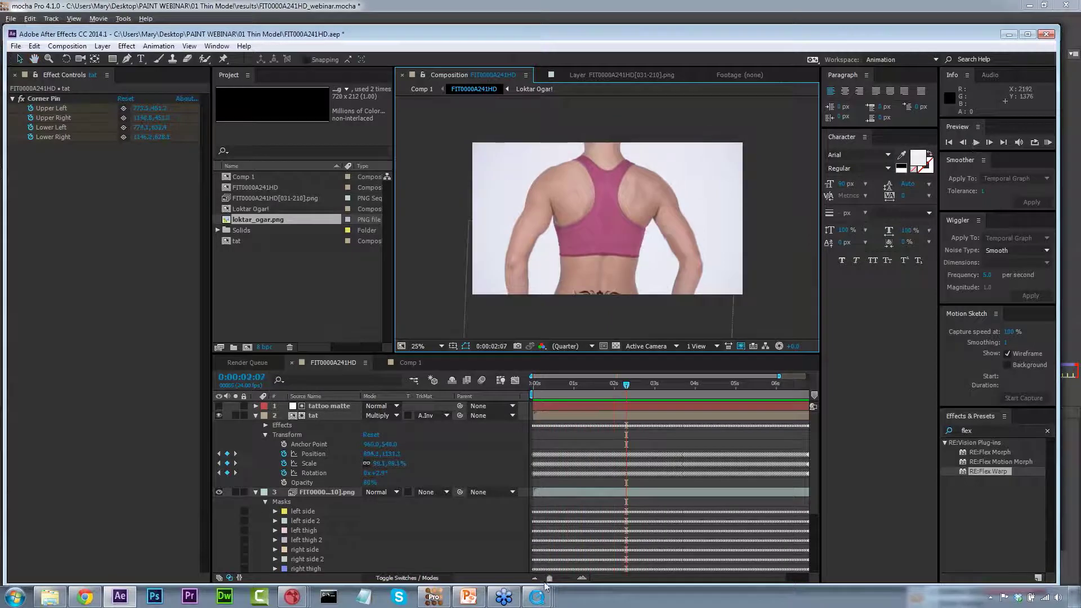
View the FIT0000A241HD_compare before/after movie in the video player and return to After Effects.
click(536, 598)
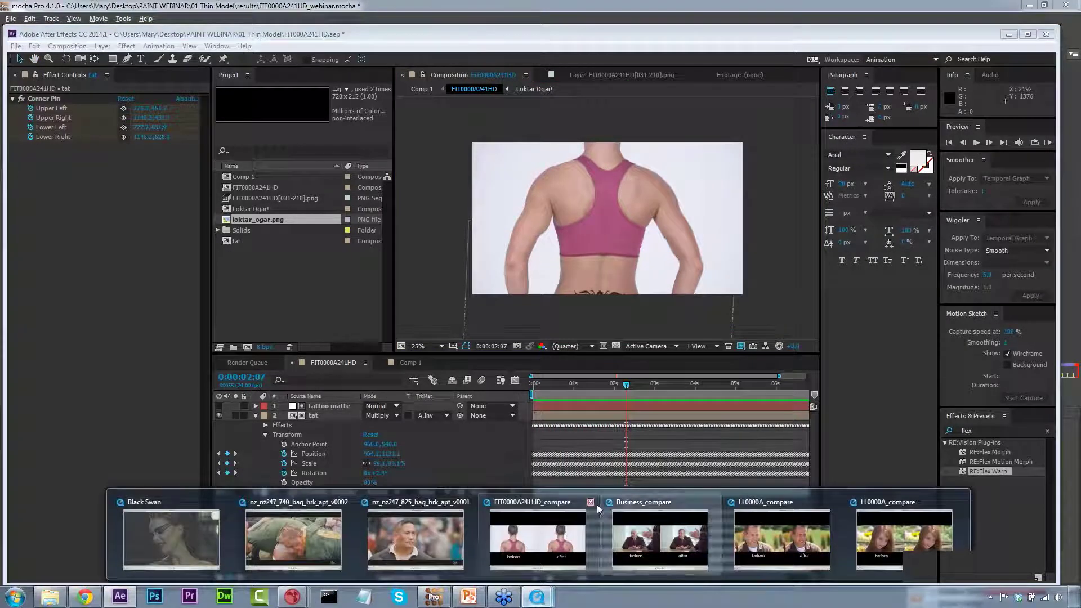
click(571, 502)
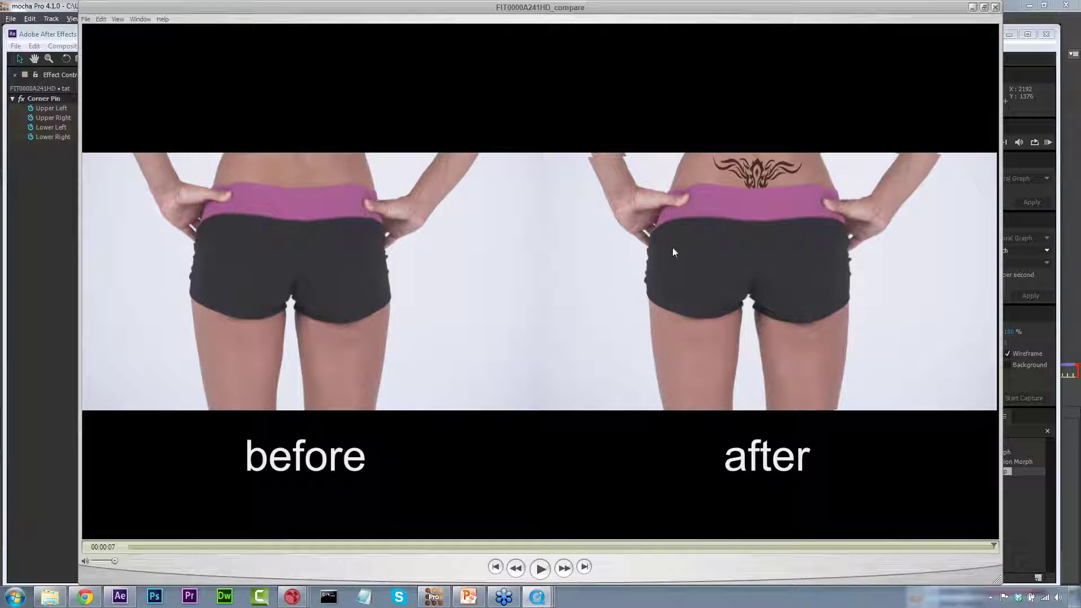
click(971, 8)
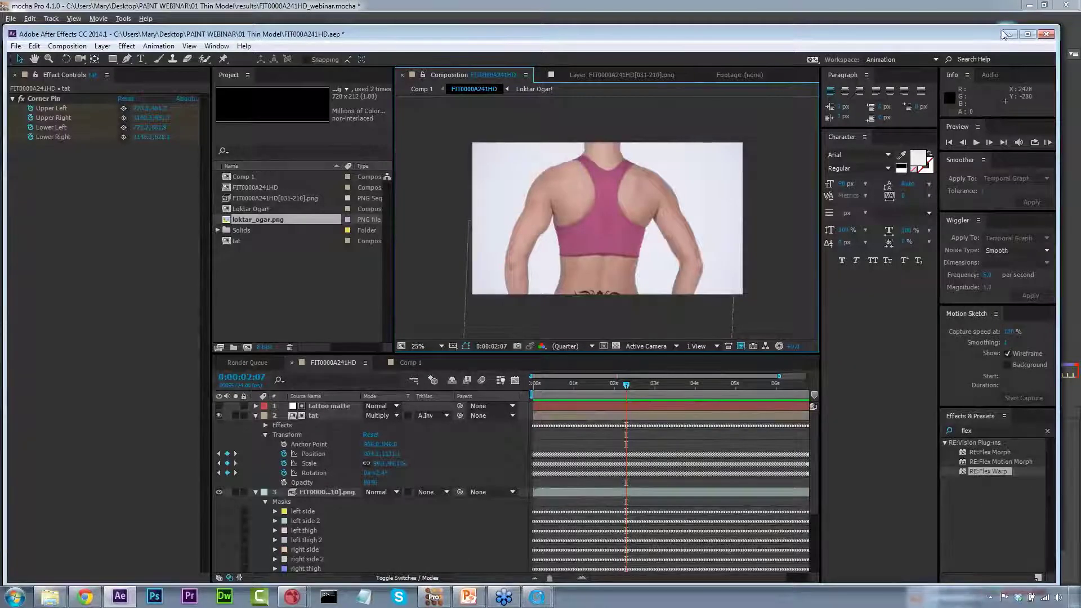
Open the deage_man project from the 02 DeAge Man folder in PAINT WEBINAR and go to the composition's first frame.
click(16, 46)
click(28, 71)
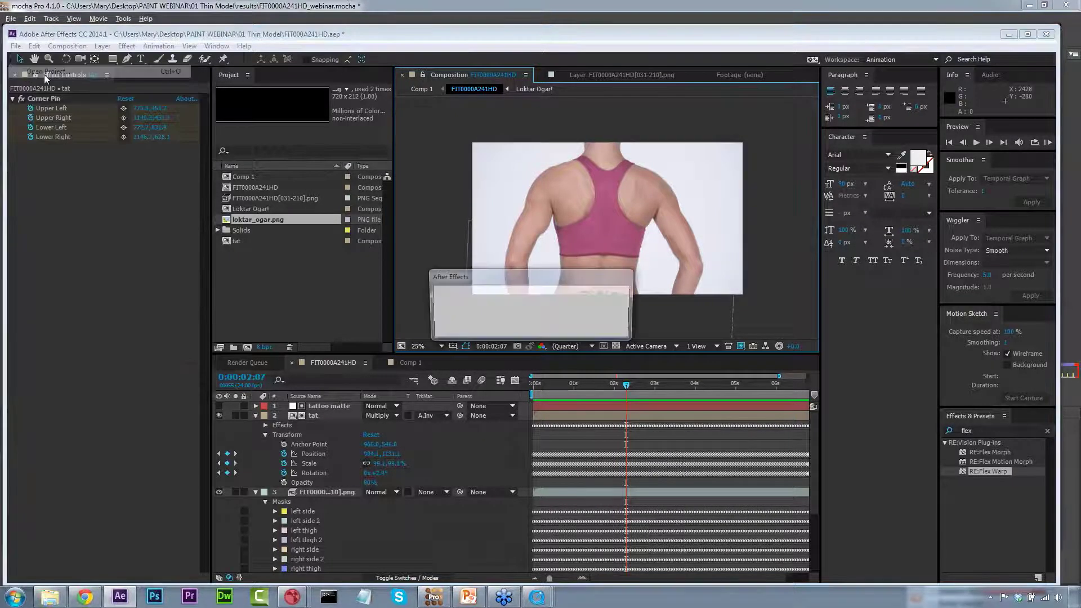
click(541, 325)
click(180, 77)
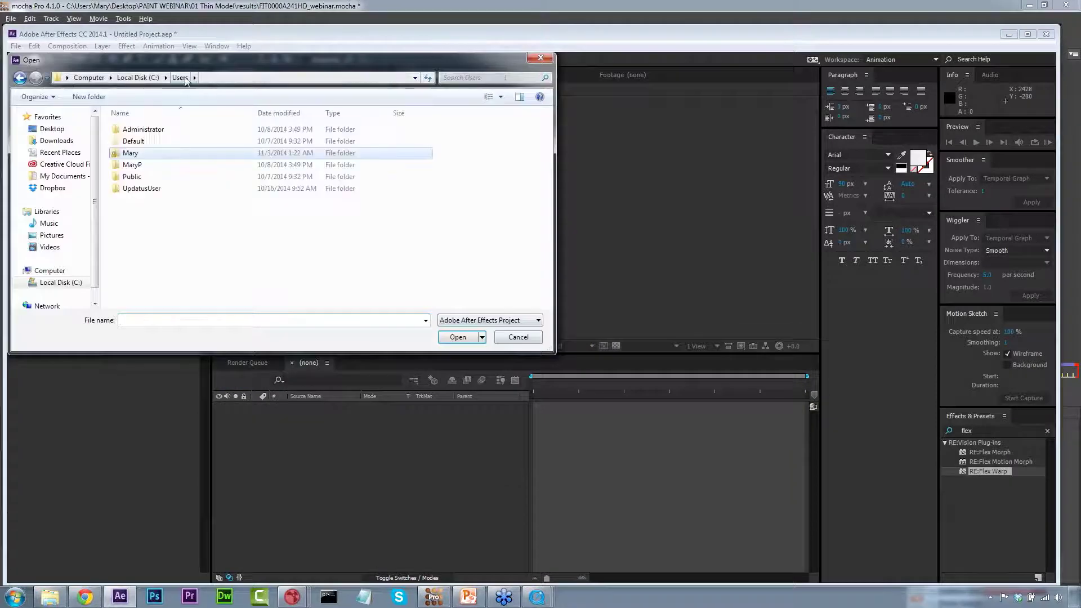
click(82, 129)
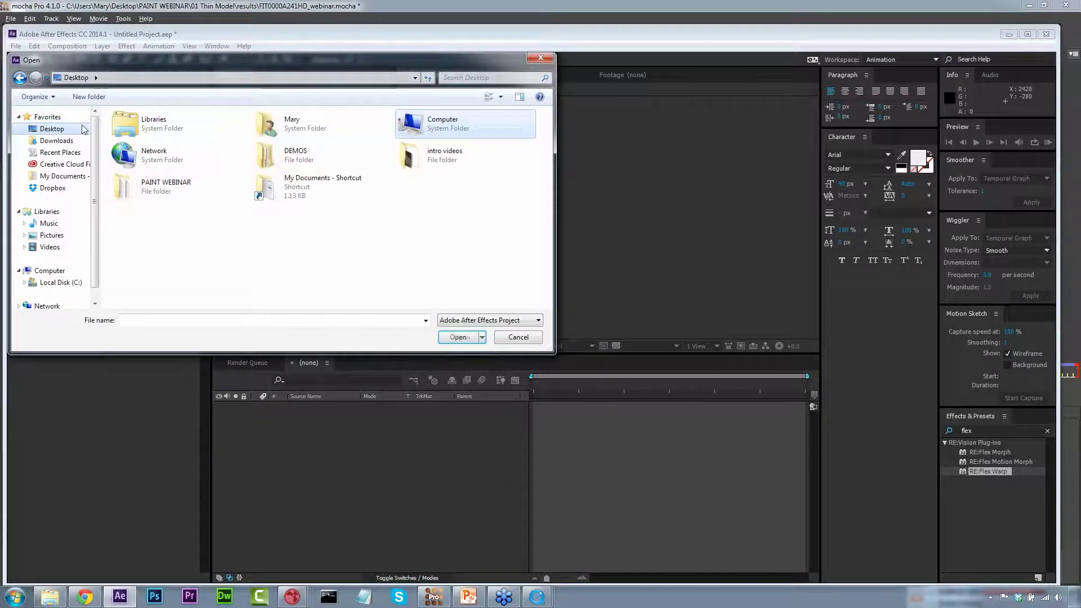
double_click(197, 192)
double_click(186, 163)
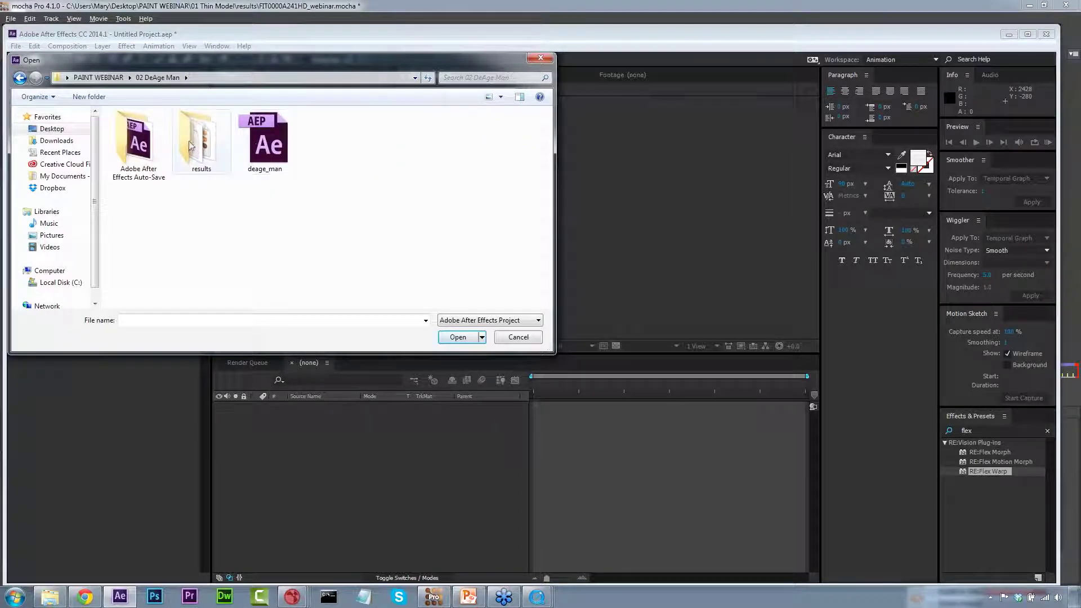
click(270, 156)
click(463, 337)
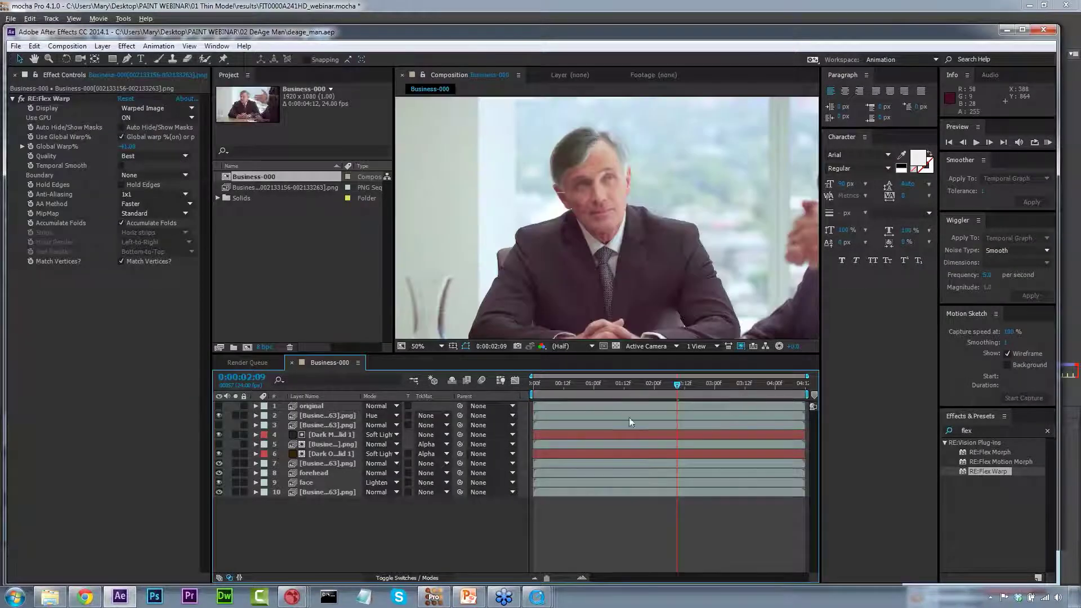
click(621, 387)
key(Home)
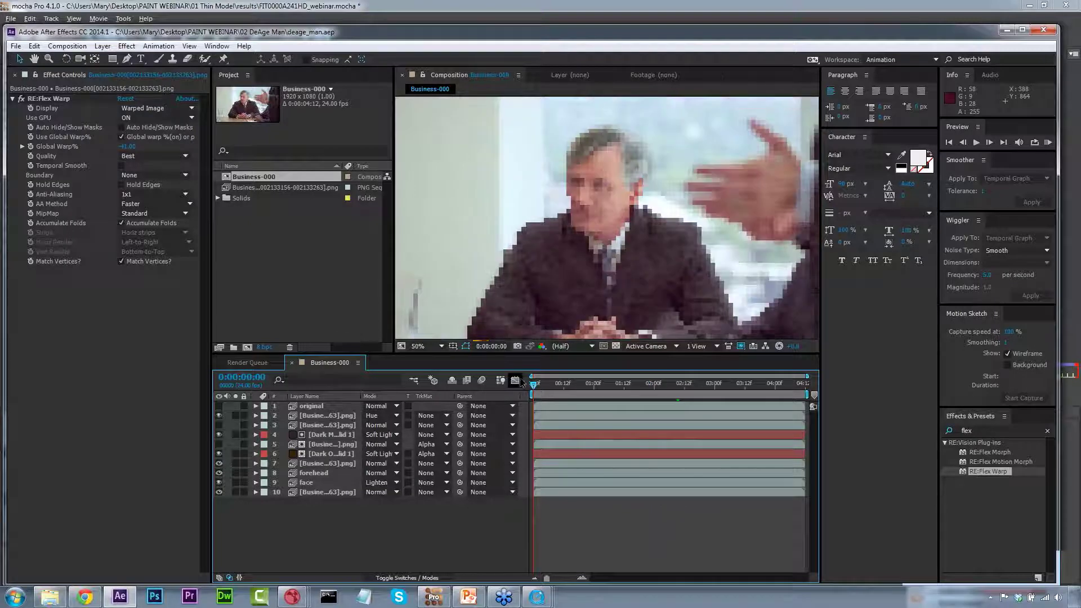
Switch to mocha Pro and examine the tracking data export formats, such as Nuke 7 Tracker (*.nk), without exporting anything.
click(1007, 30)
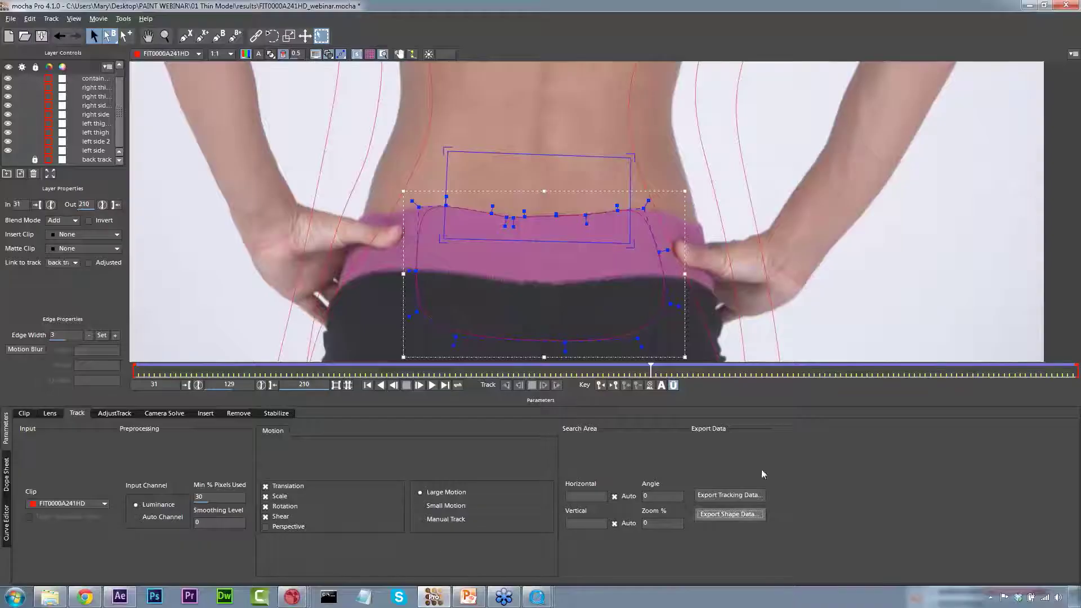
click(731, 495)
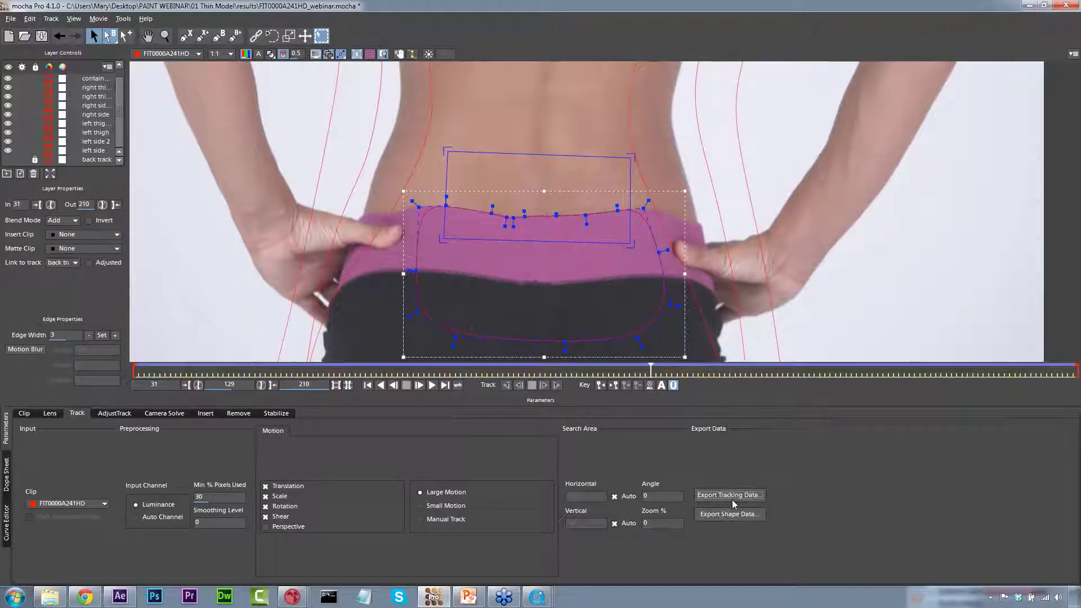
click(676, 282)
drag(678, 309, 677, 333)
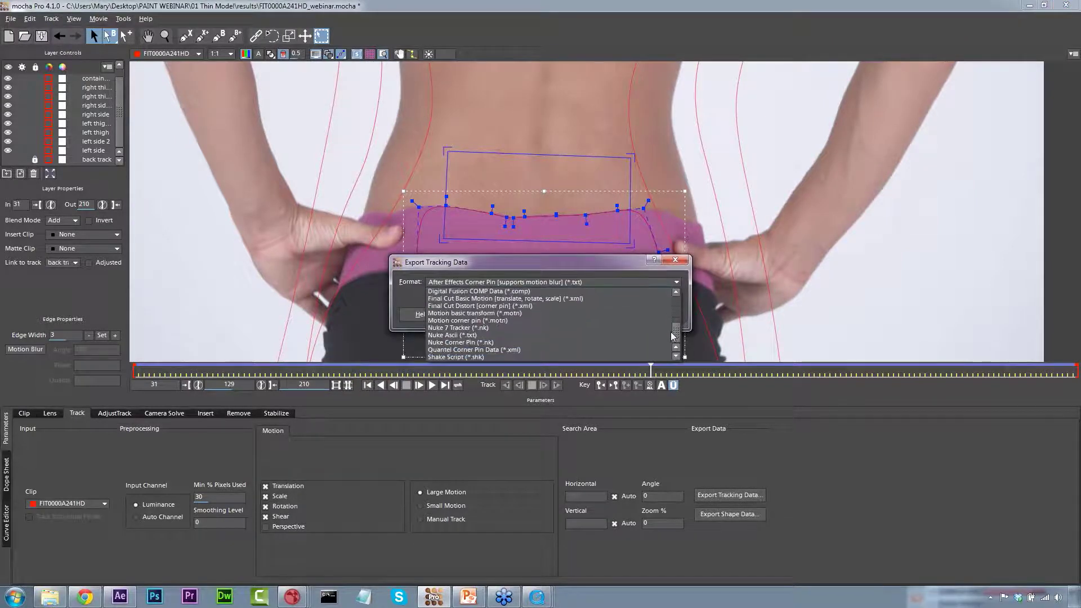
click(539, 326)
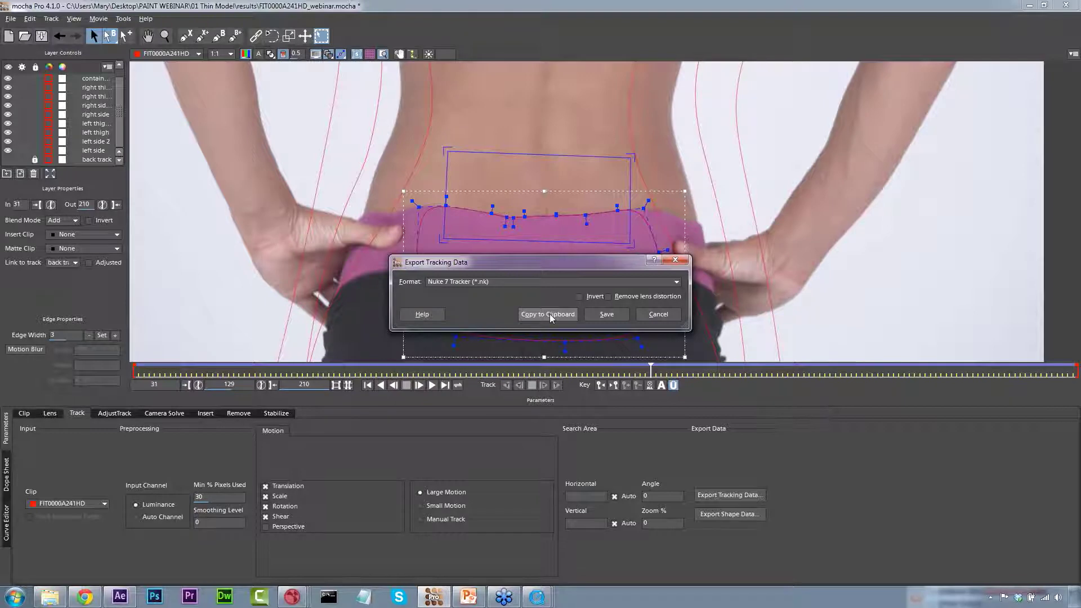
drag(478, 262, 474, 305)
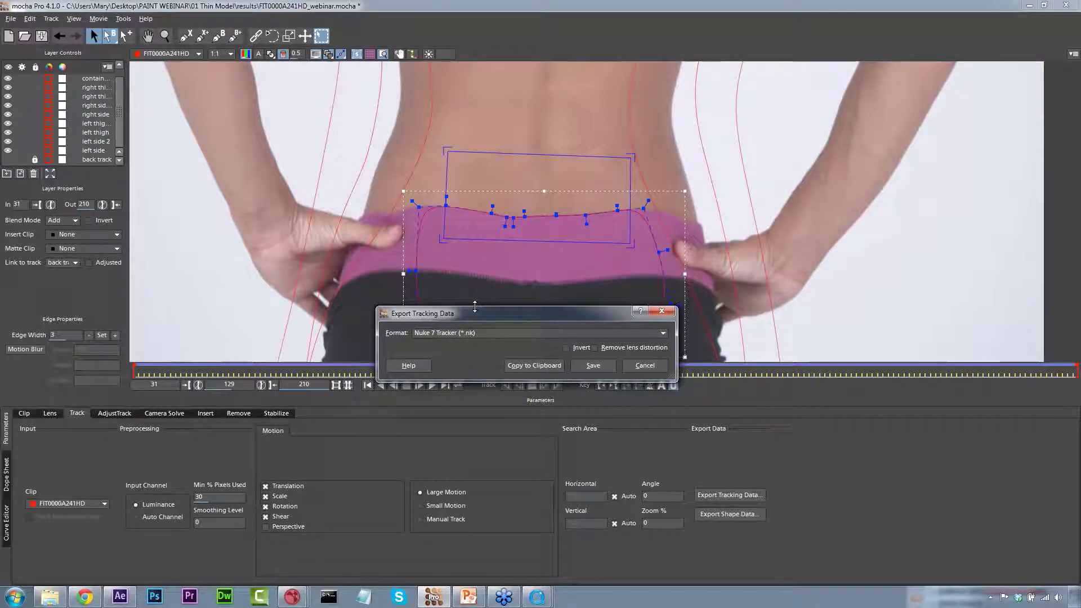
click(644, 366)
Open the recent 02 DeAge Man project Business.mocha, saving the changes to the current thin model project.
click(10, 18)
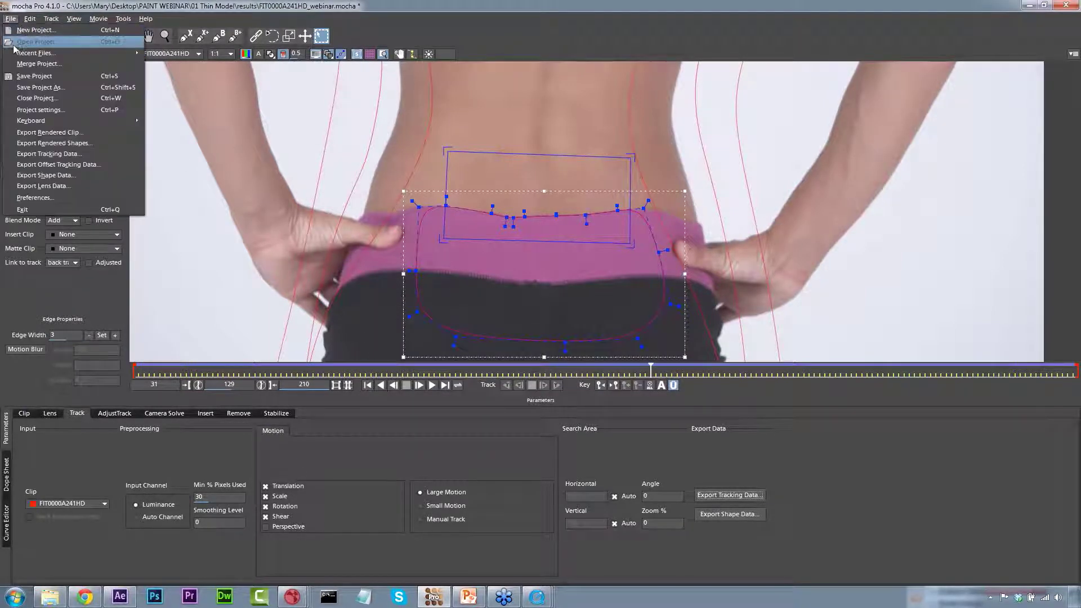
mouse_move(17, 54)
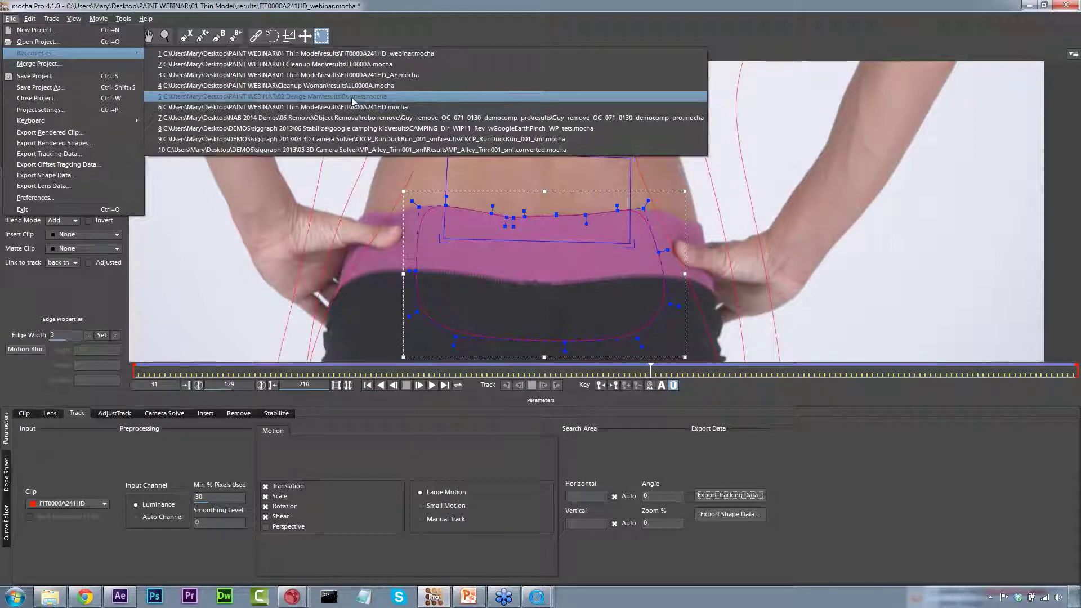
click(348, 99)
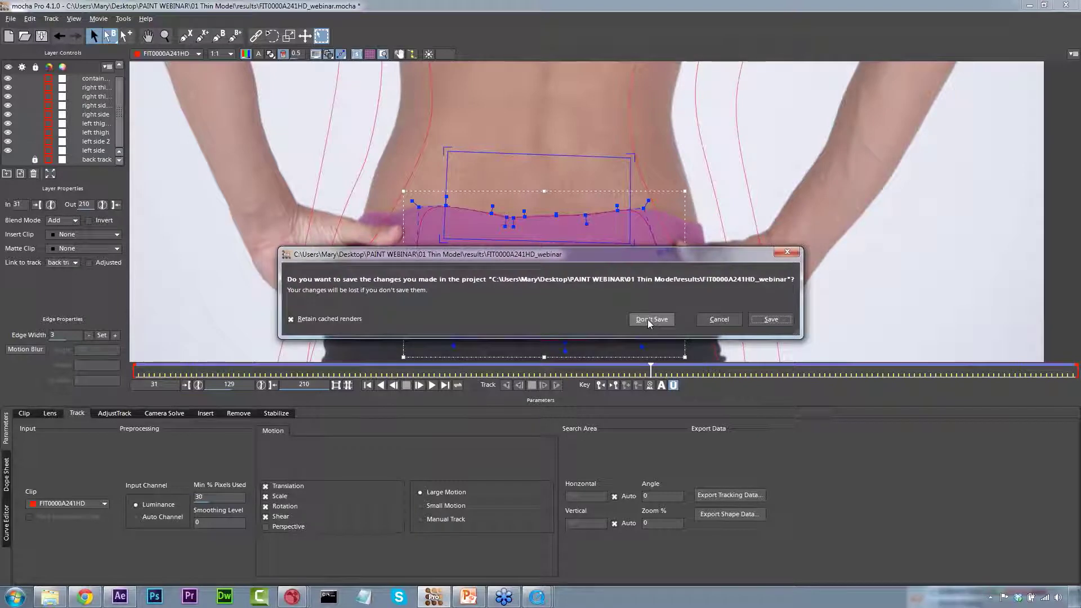
click(762, 322)
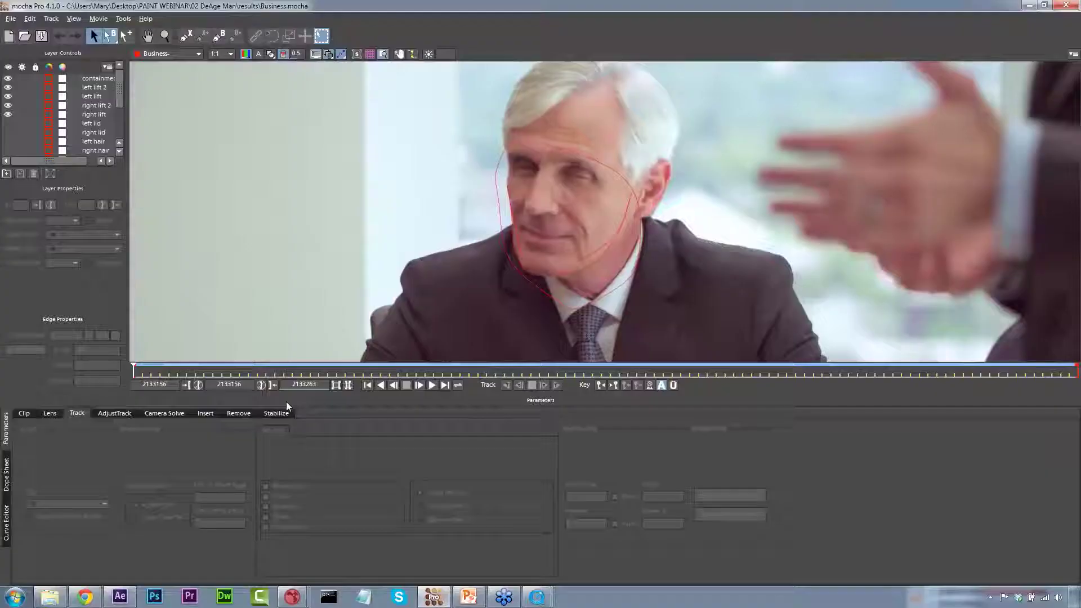
click(121, 596)
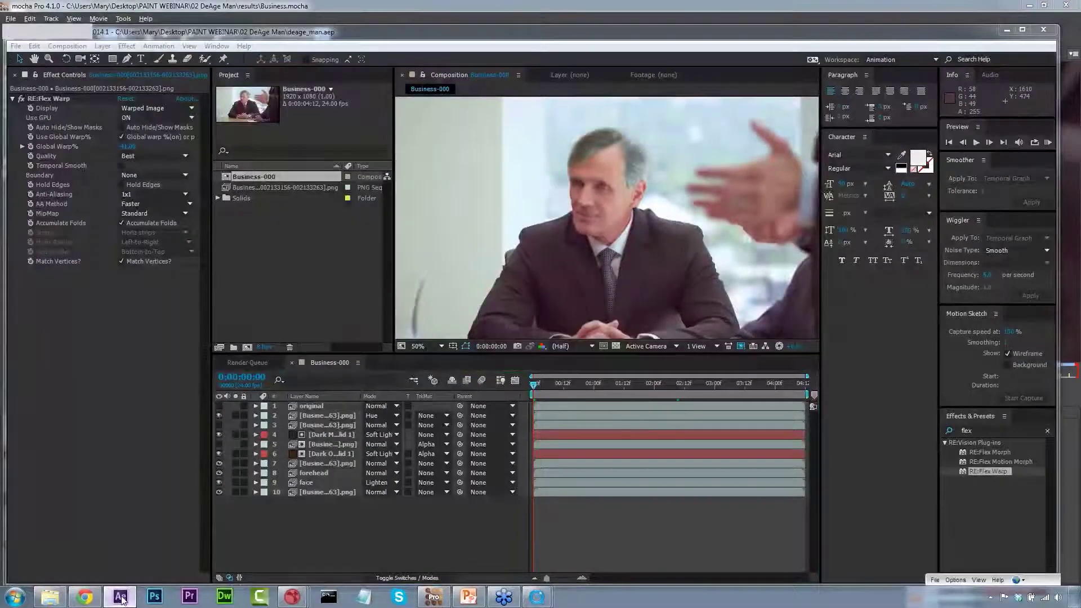
click(90, 28)
click(11, 18)
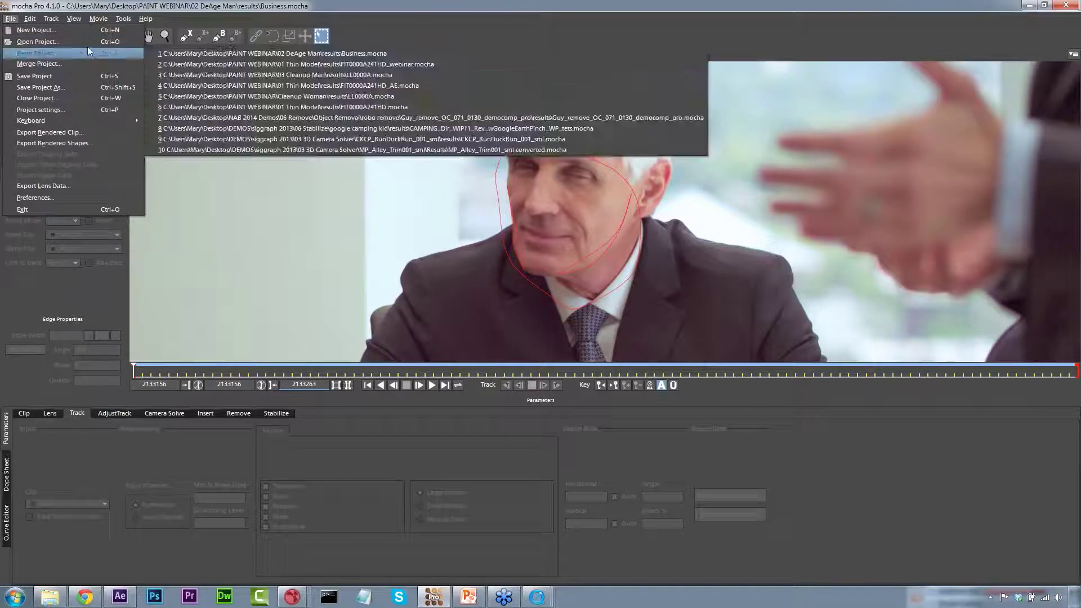
click(442, 71)
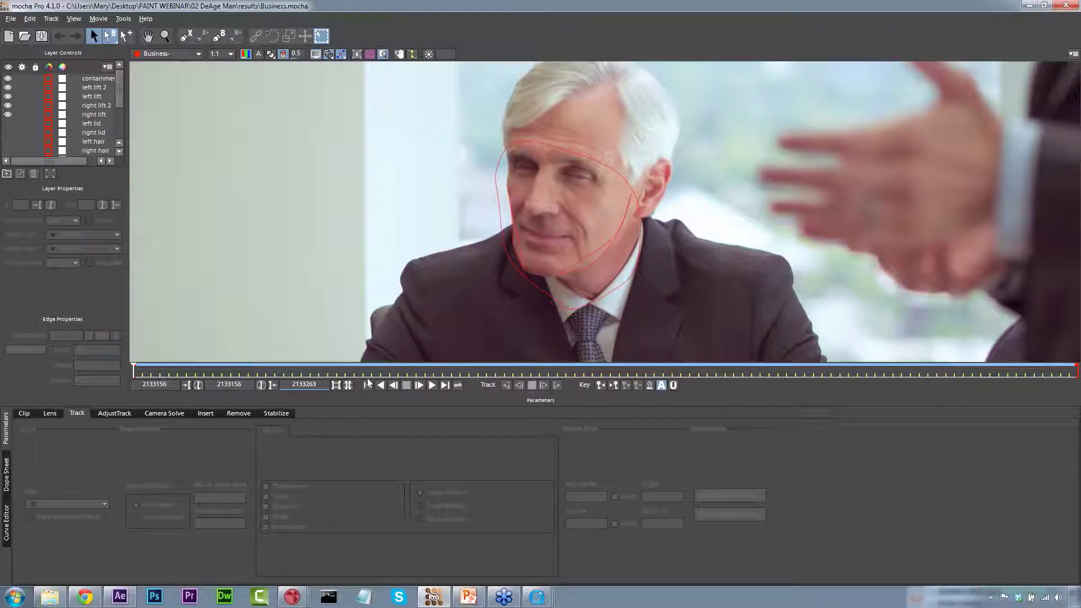
Hide the visible face layers and put all existing layers into a new layer group.
drag(8, 115, 10, 83)
click(10, 80)
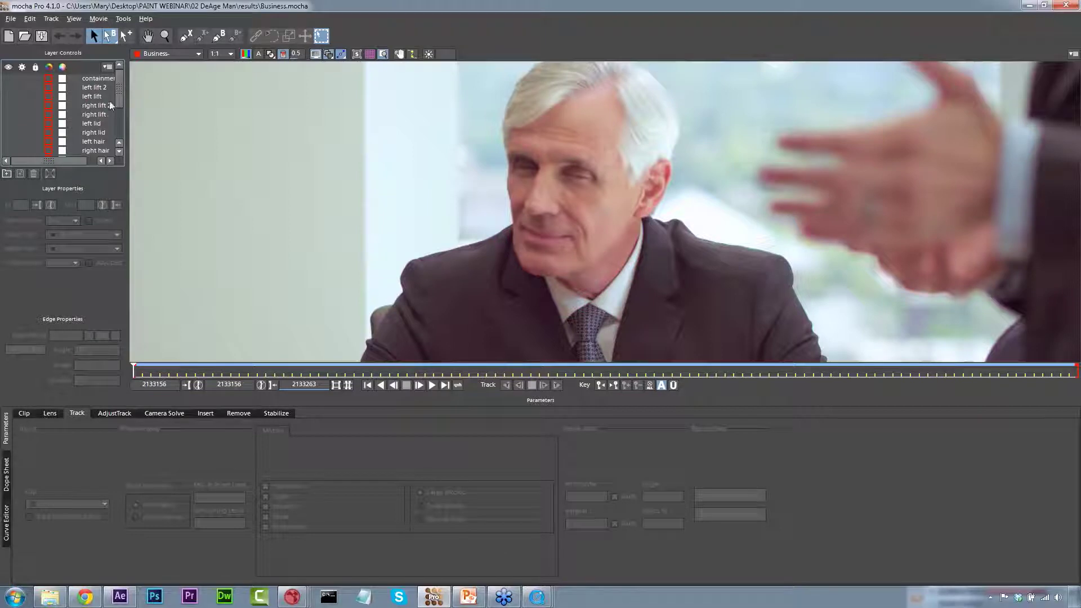
drag(118, 85, 116, 146)
click(102, 151)
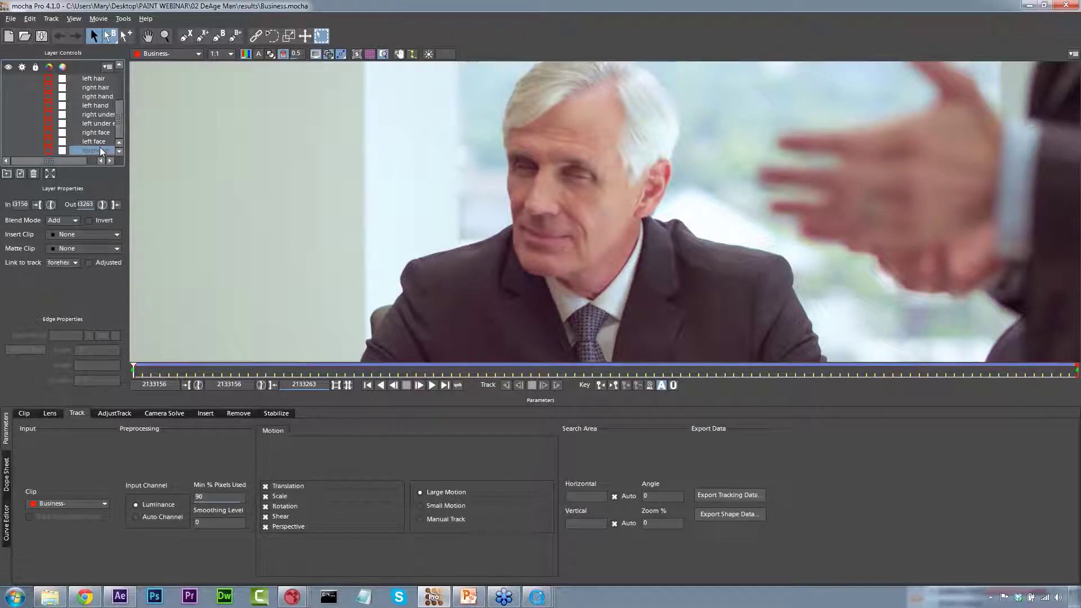
key(ctrl+a)
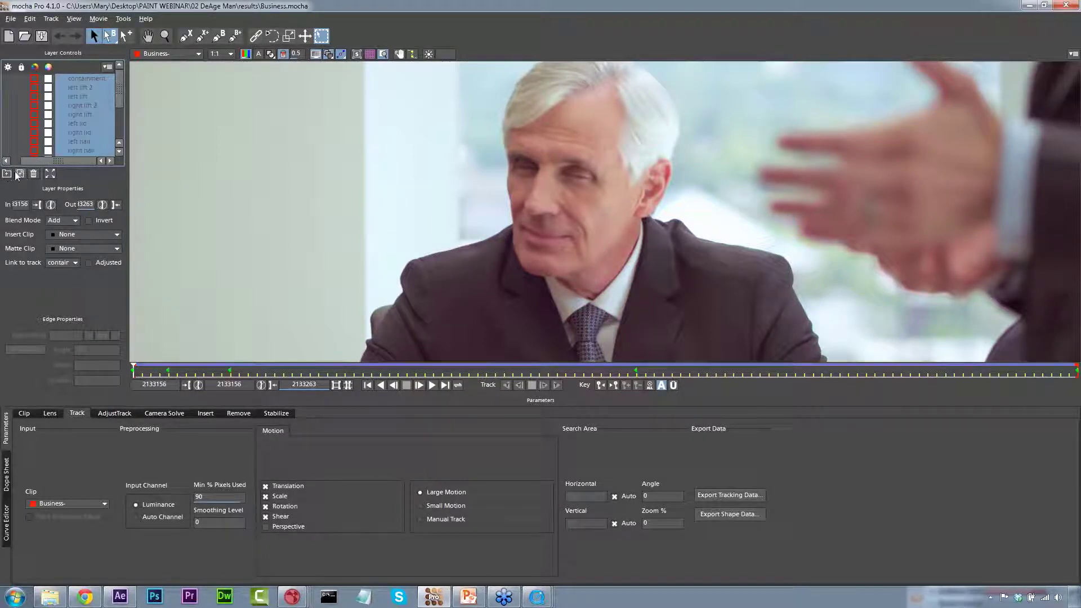
click(6, 173)
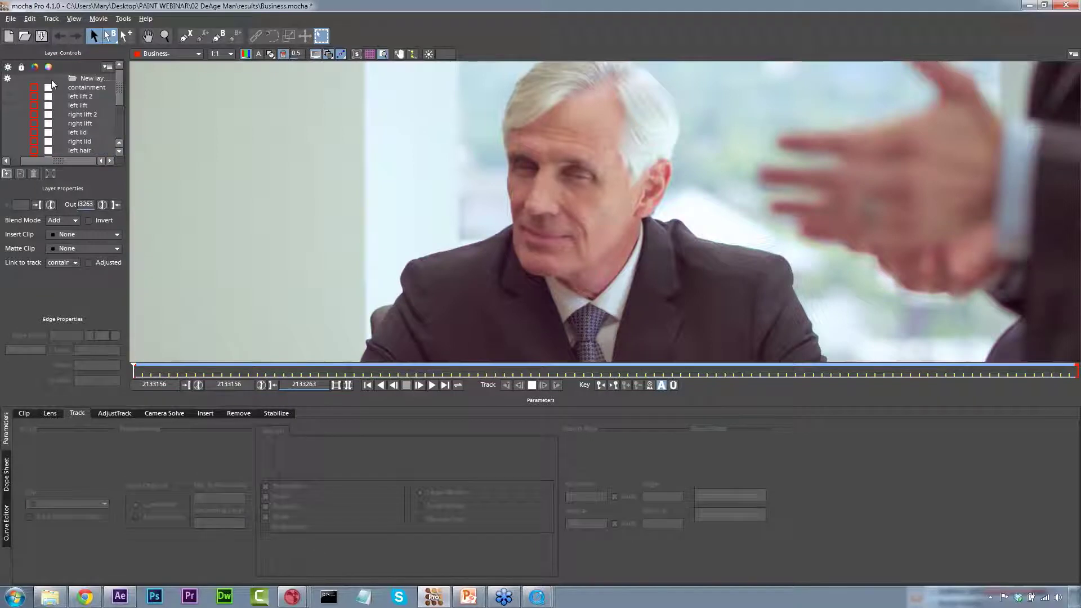
click(87, 82)
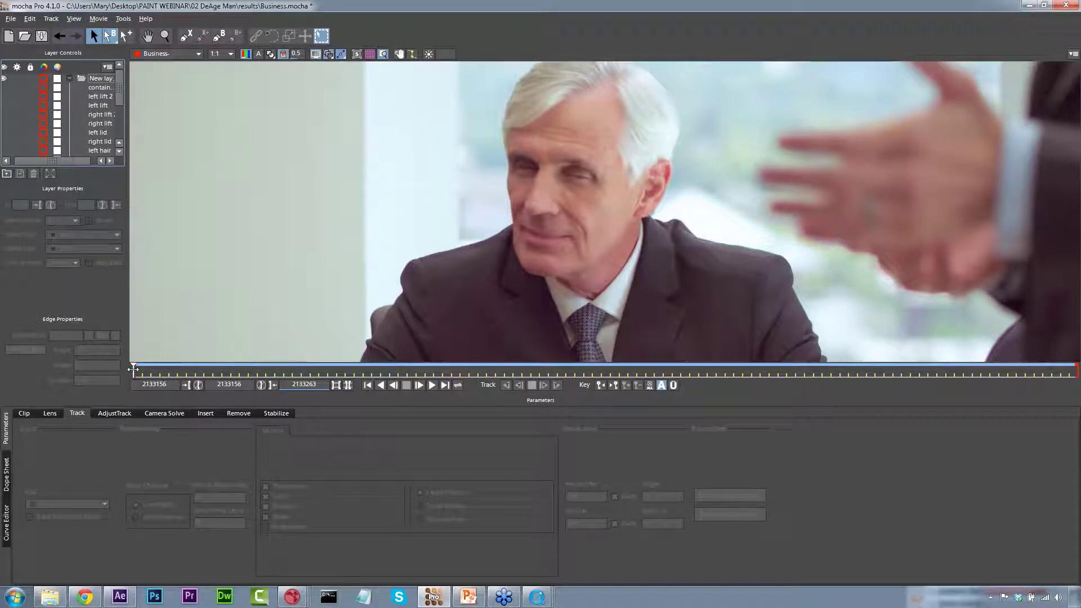
Scrub and play through the original business clip without any splines shown.
drag(150, 370, 248, 370)
click(432, 385)
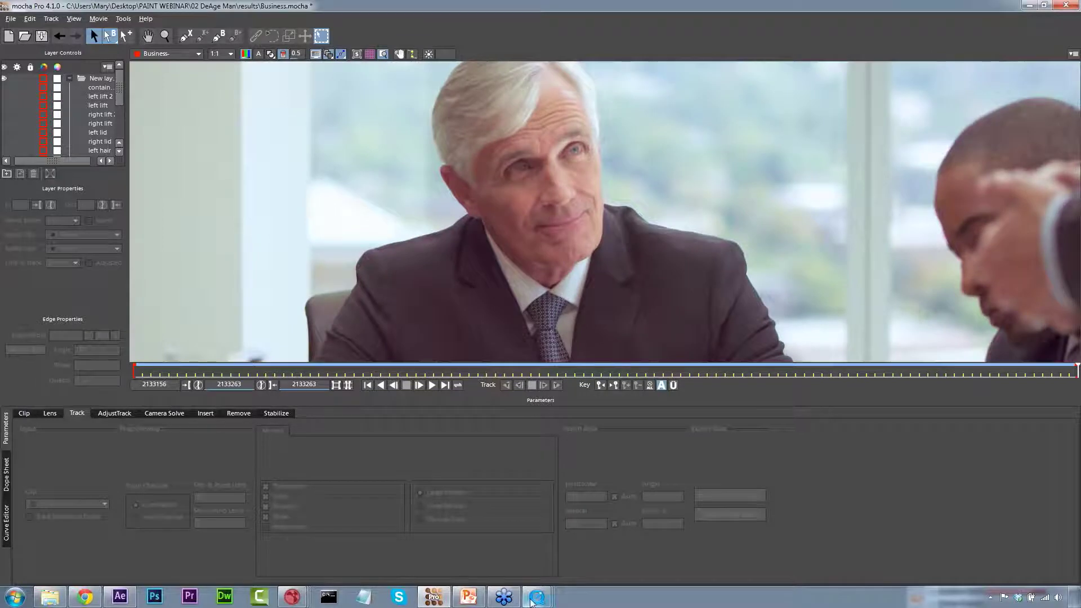
Play the Business_compare before/after movie in the video player and switch back to After Effects.
mouse_move(535, 599)
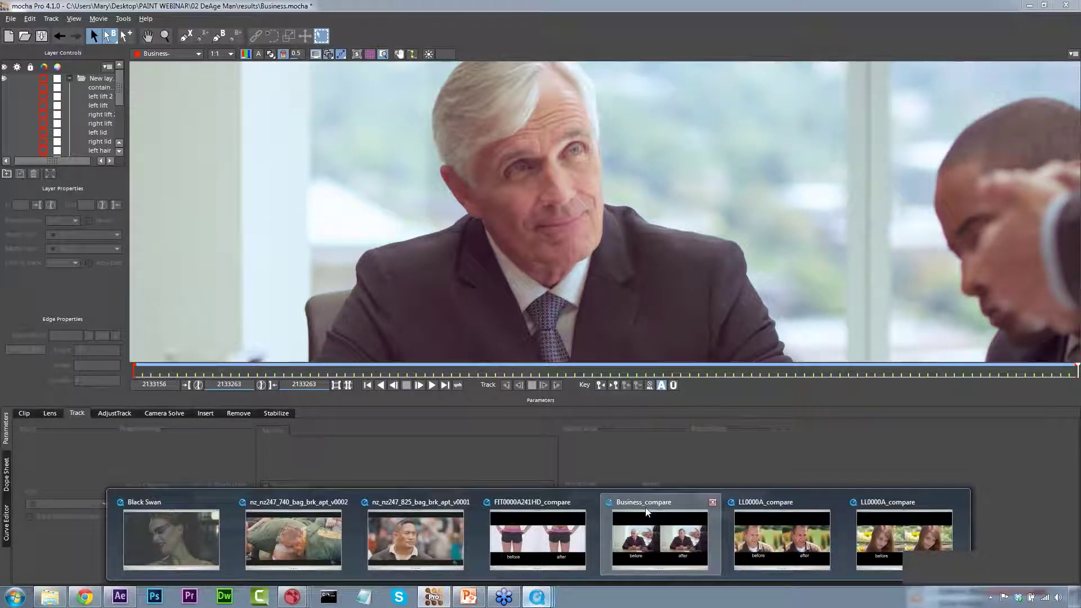
mouse_move(650, 510)
click(654, 503)
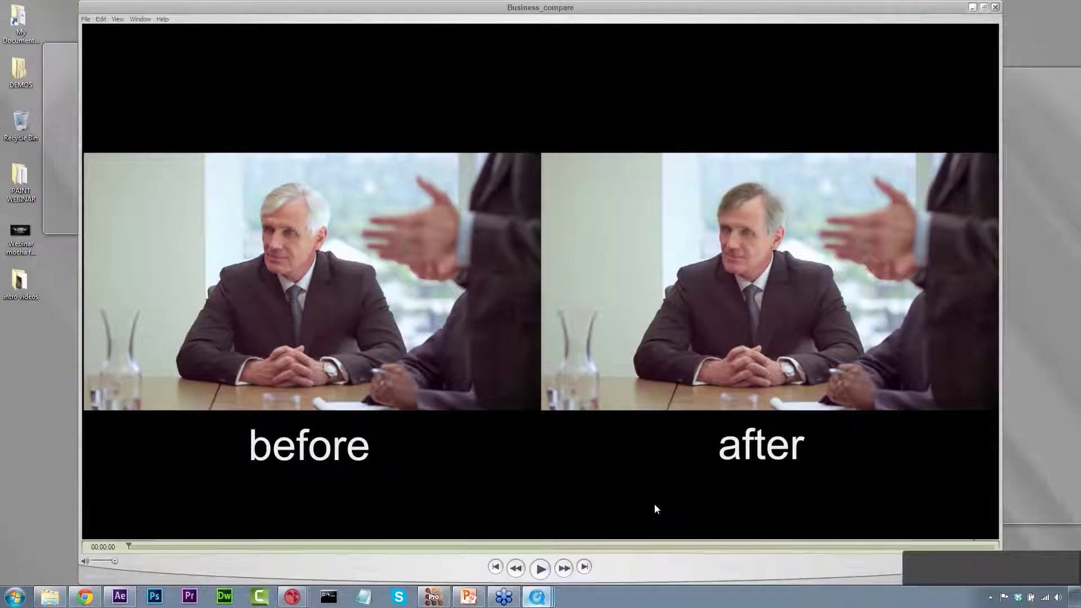
click(540, 569)
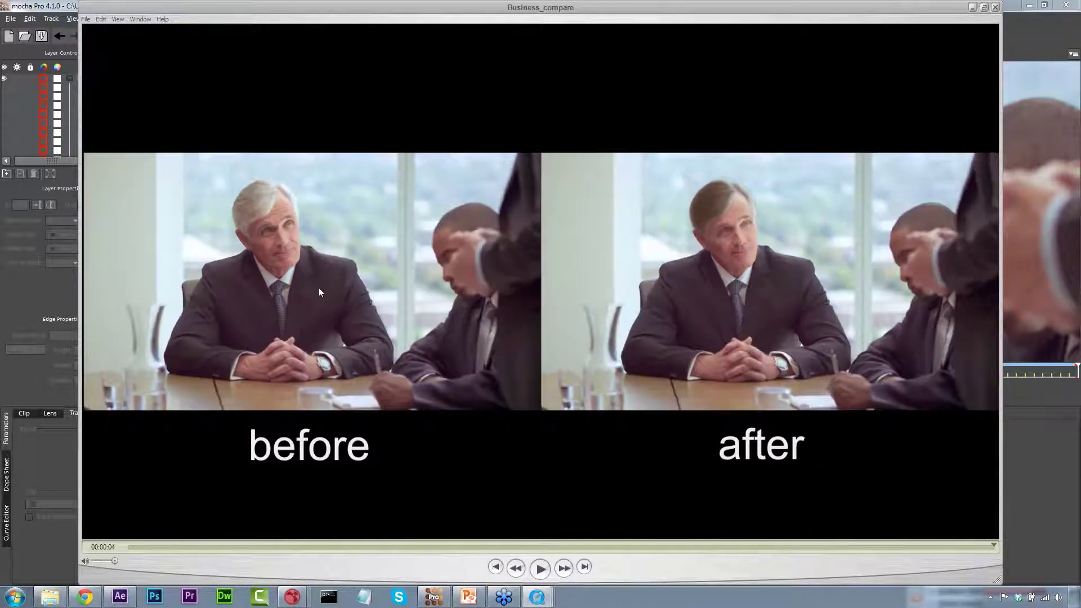
click(311, 282)
click(698, 344)
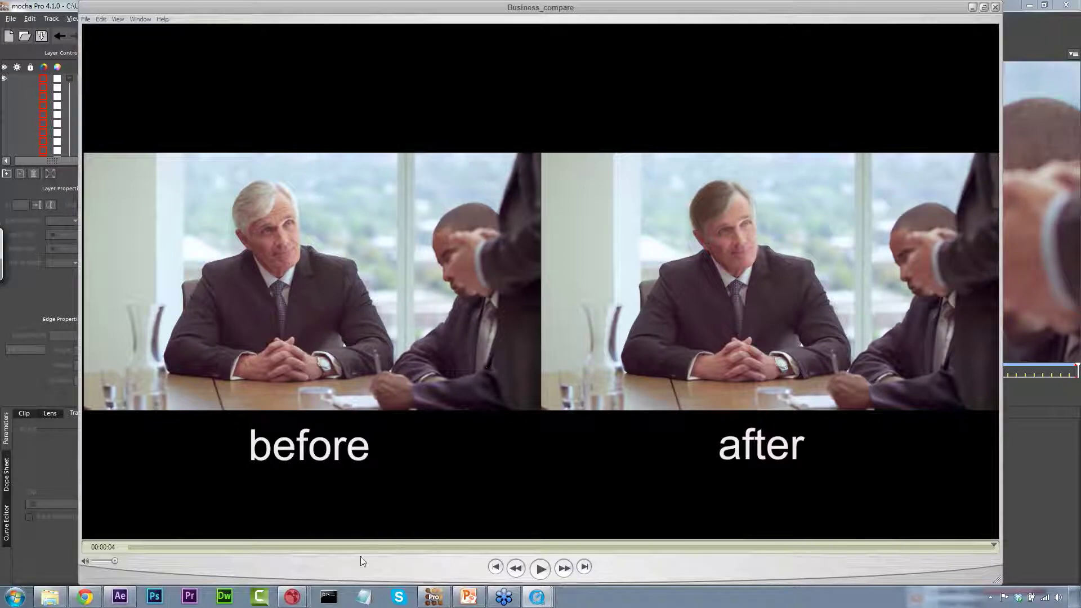
click(119, 597)
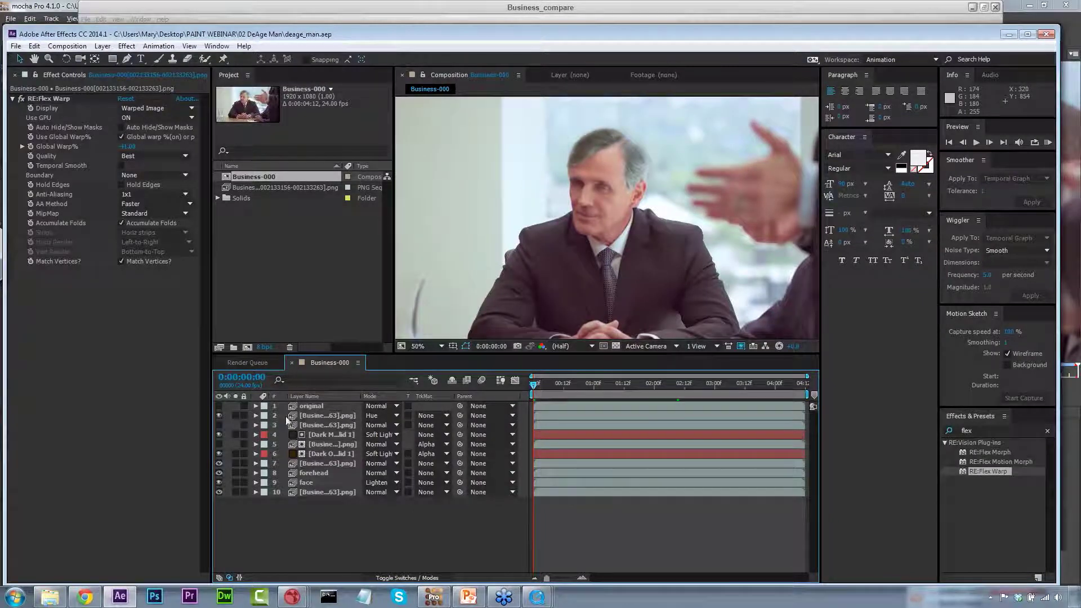
Toggle the original layer's visibility repeatedly to compare the man's untouched face and hair with the de-aged version.
click(220, 405)
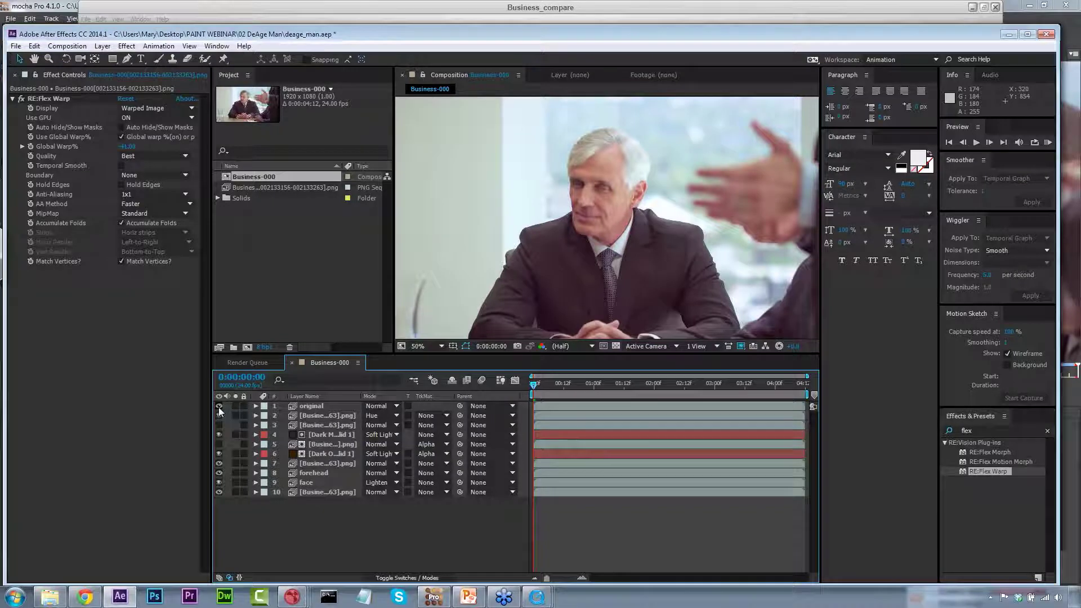
click(219, 406)
click(218, 407)
click(219, 406)
click(219, 407)
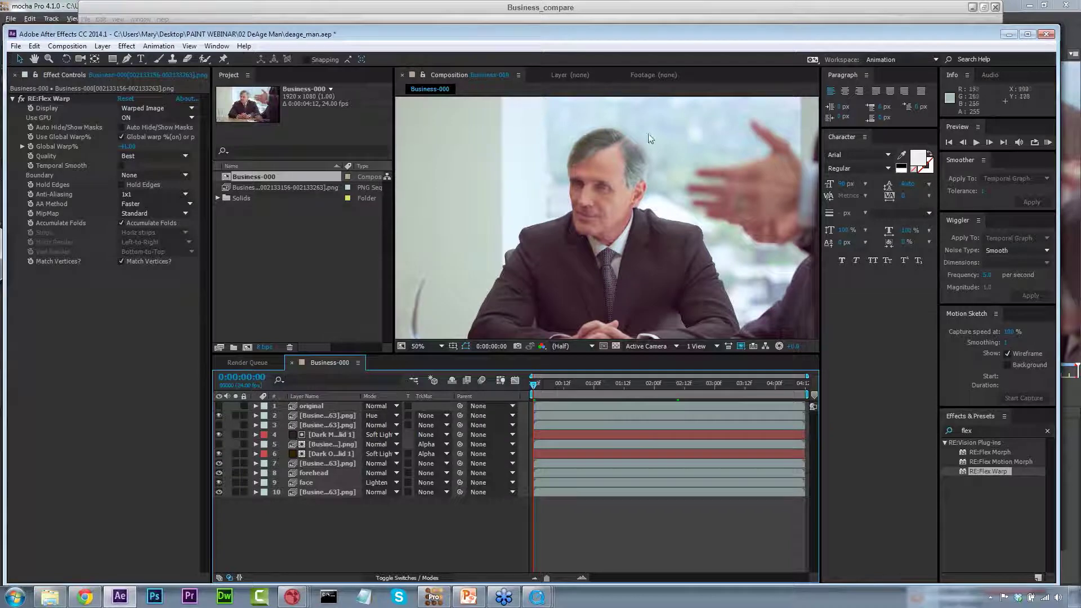
click(218, 406)
click(219, 406)
click(219, 407)
click(219, 406)
click(219, 406)
click(219, 407)
click(219, 406)
click(219, 407)
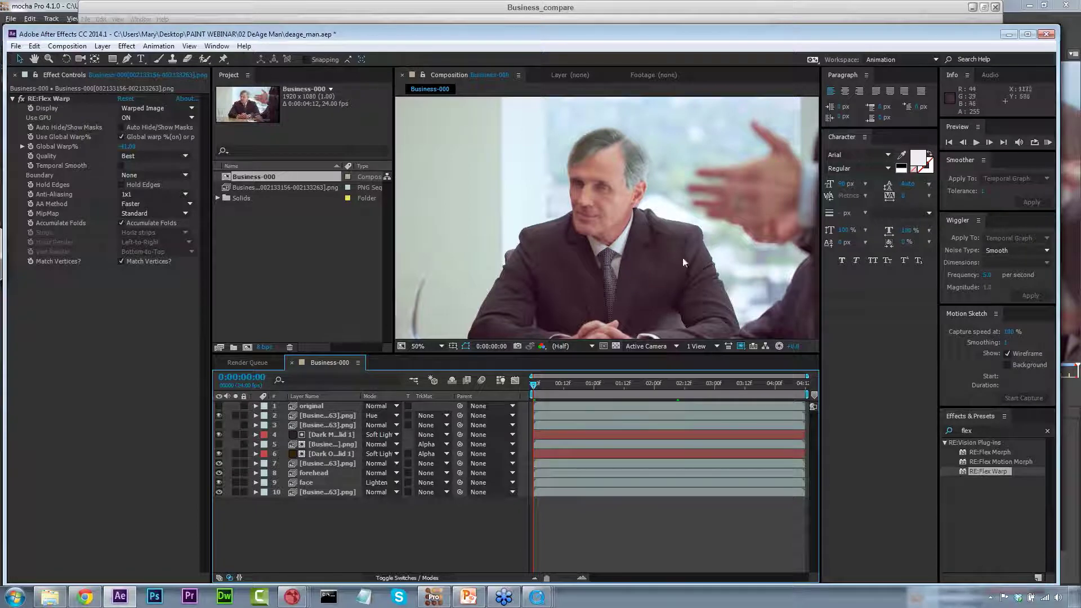
Compare the man's hands with and without the original layer shown, in a maximized window, leaving that layer hidden.
key(space)
drag(600, 277, 597, 239)
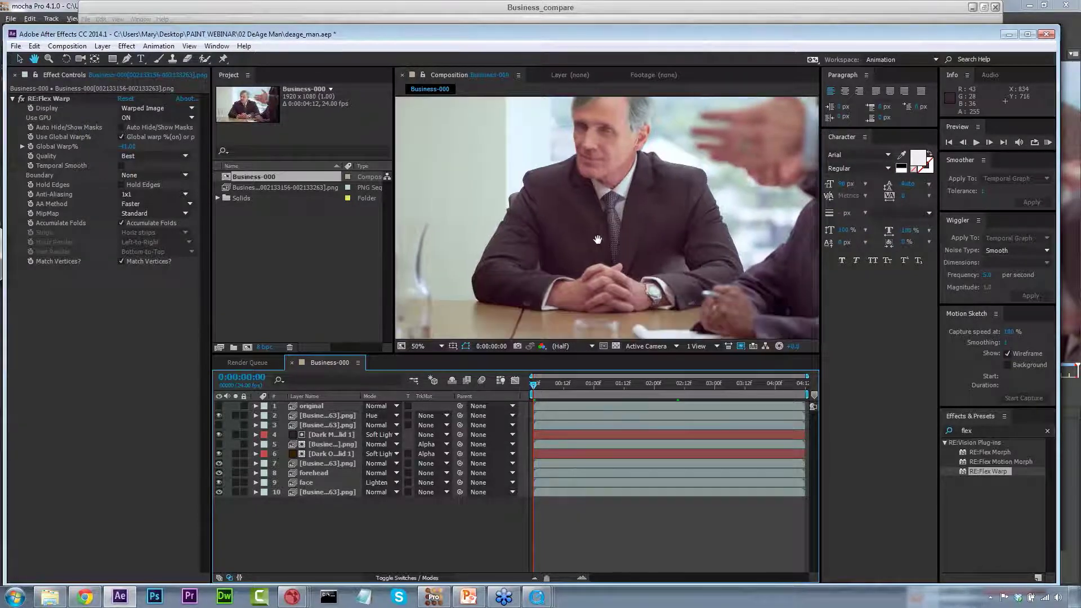
click(218, 406)
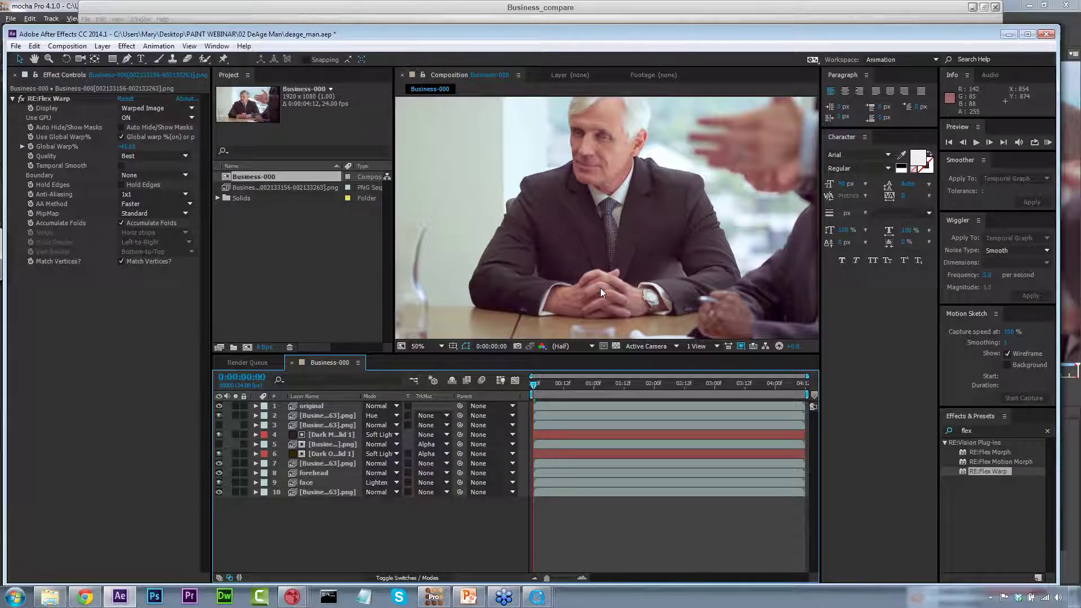
click(1021, 33)
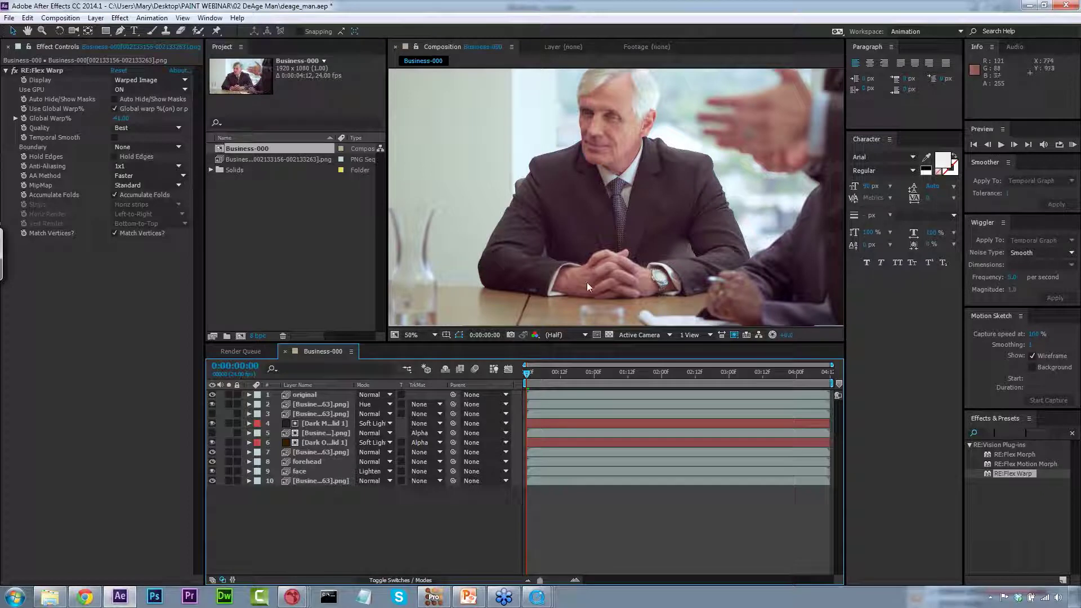
click(213, 395)
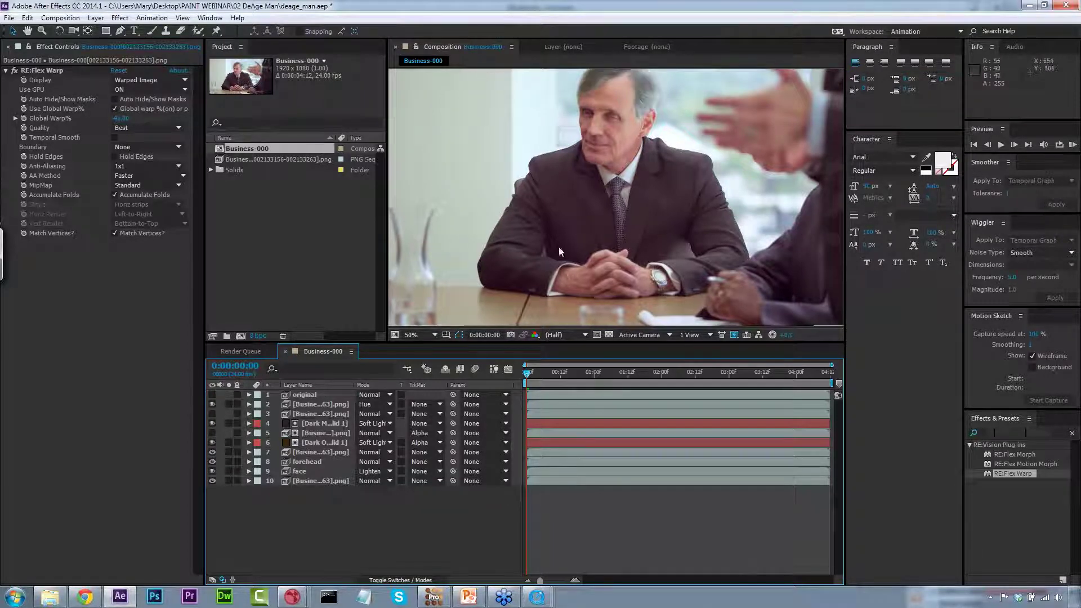
Switch to mocha Pro, select all layers inside the layer group and make their splines visible.
click(434, 601)
scroll(119, 84, down, 3)
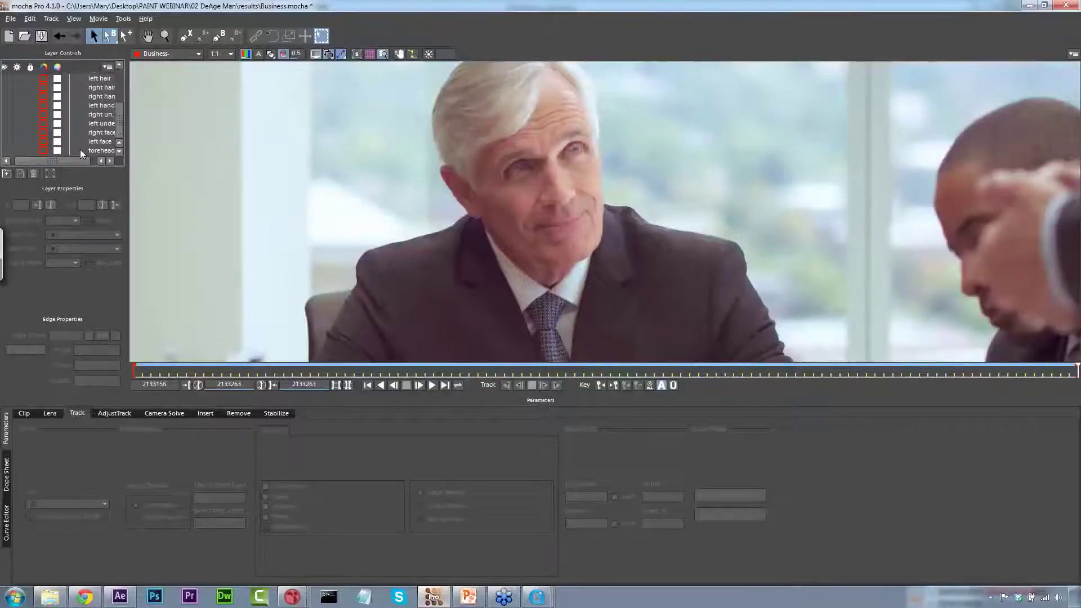
click(101, 160)
click(100, 152)
drag(120, 122, 122, 87)
shift+click(106, 88)
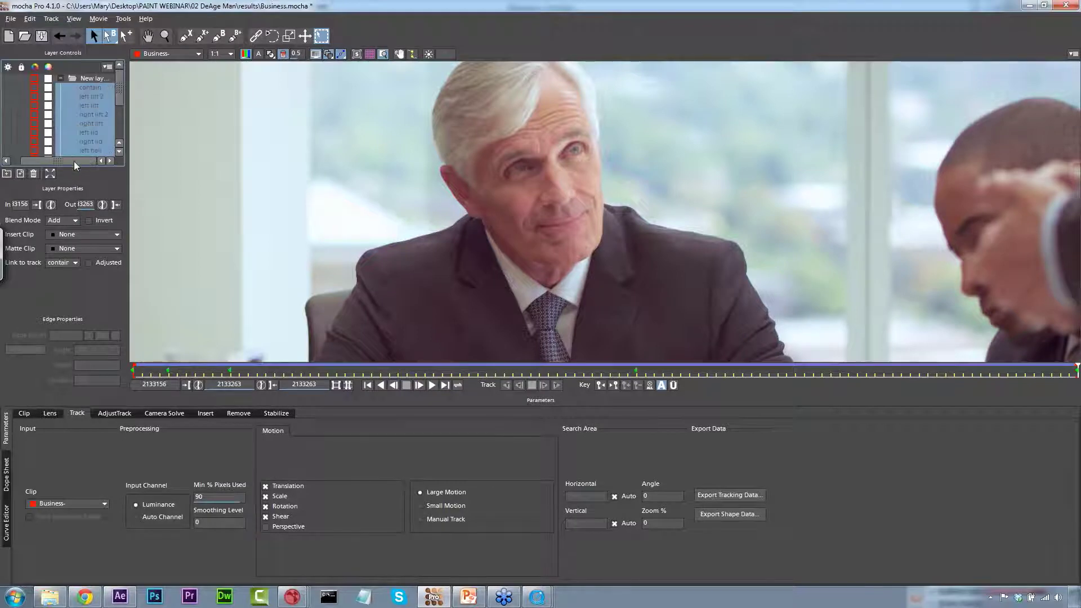
click(9, 88)
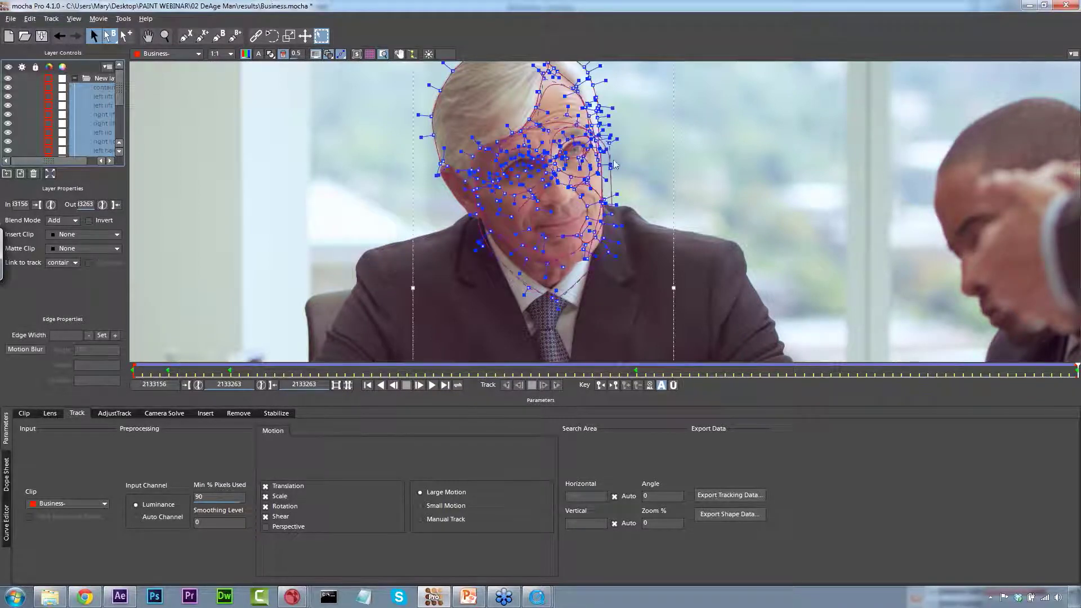
Examine the splines over the man's face, hair and hands, selecting the hair and forehead shapes individually.
click(647, 180)
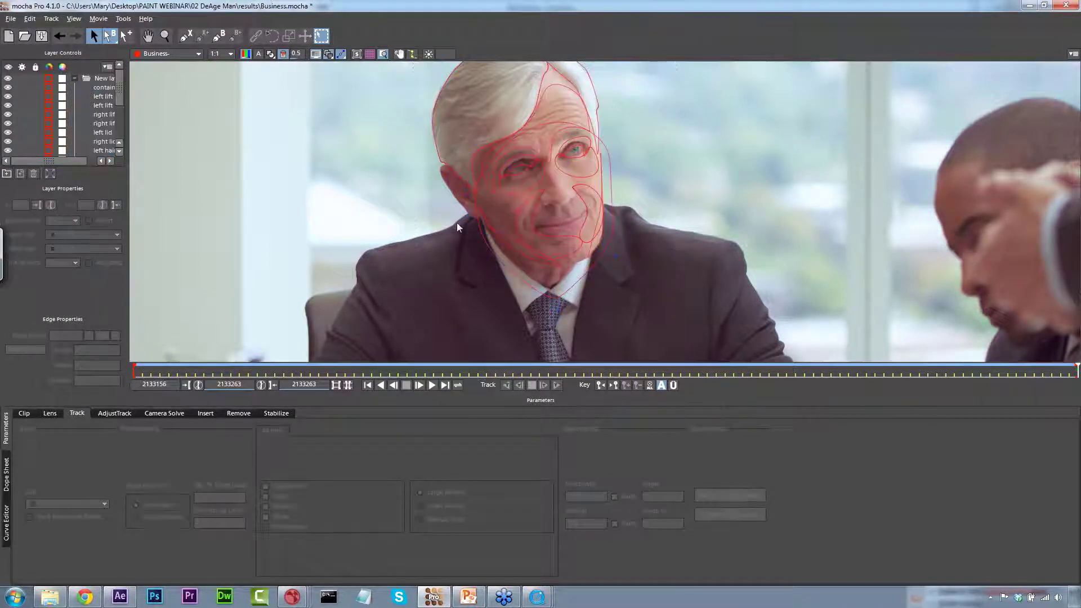
click(165, 36)
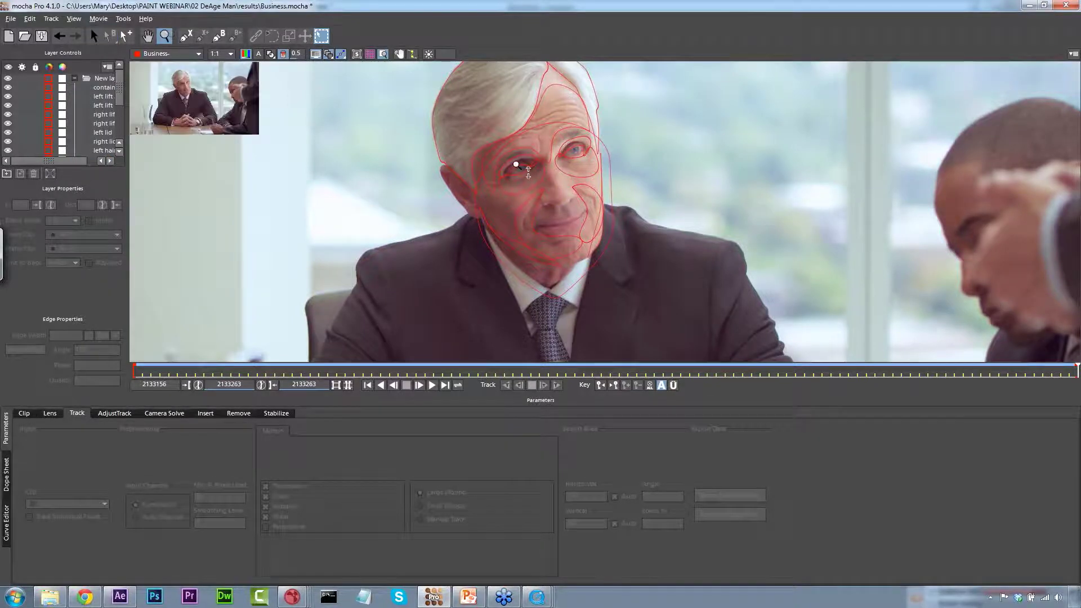
drag(517, 164, 537, 213)
key(x)
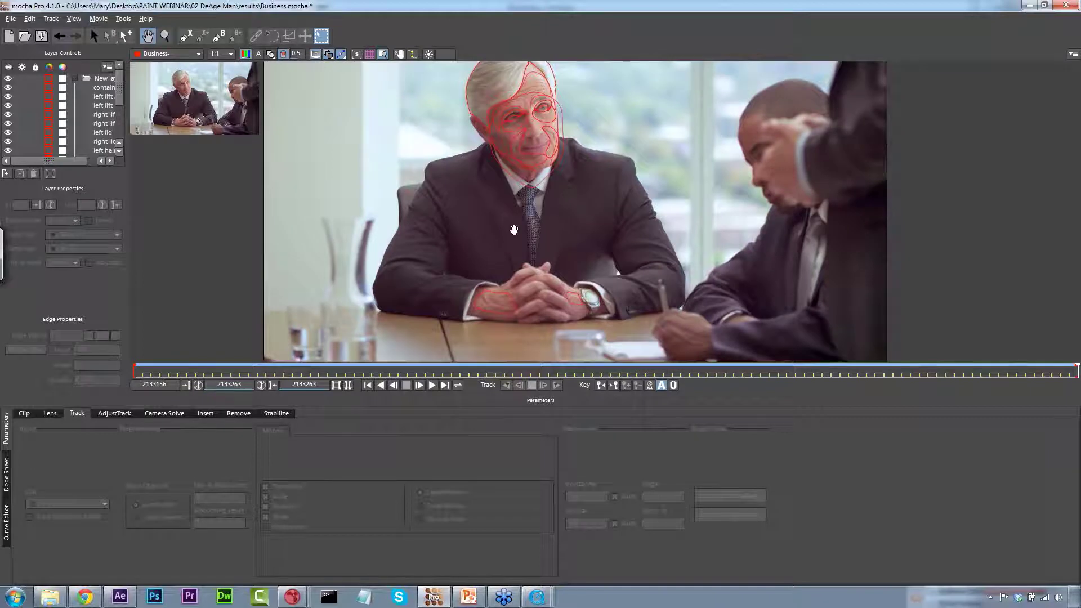
drag(514, 230, 508, 310)
key(z)
drag(490, 186, 502, 108)
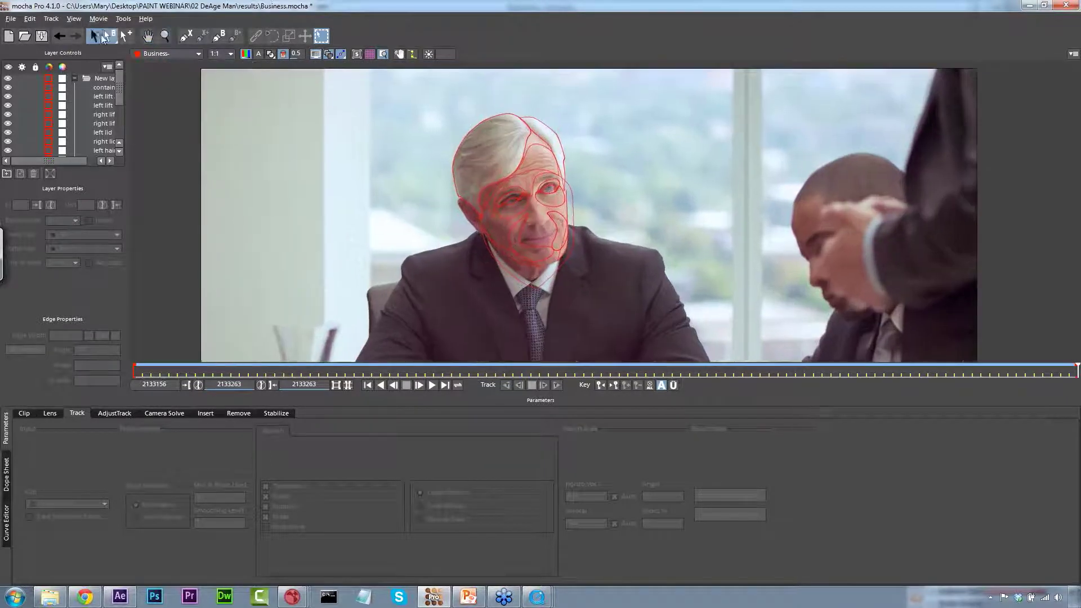
click(476, 131)
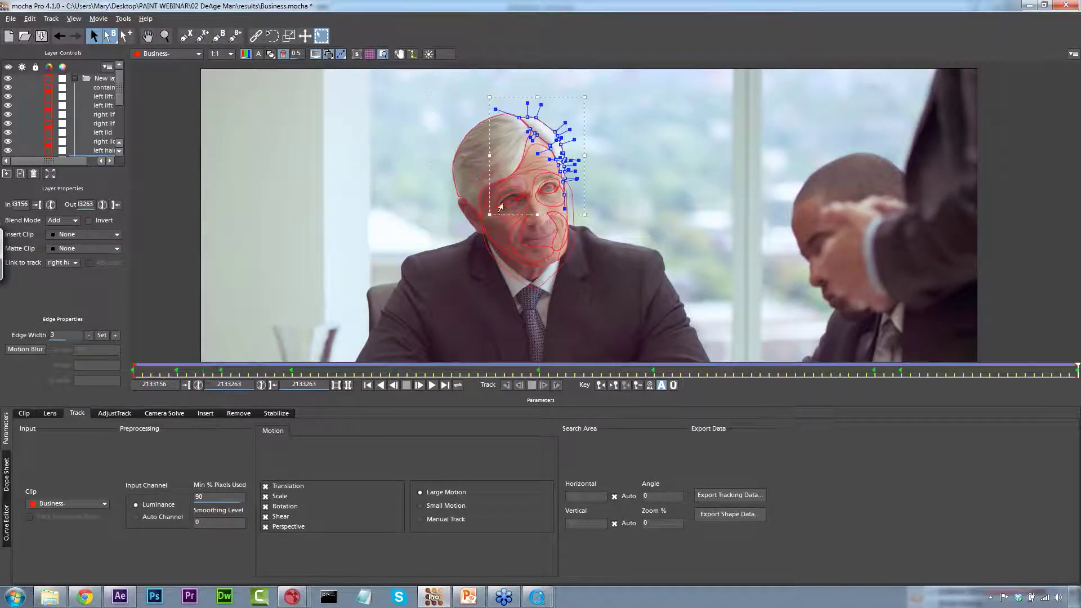
click(524, 208)
click(510, 186)
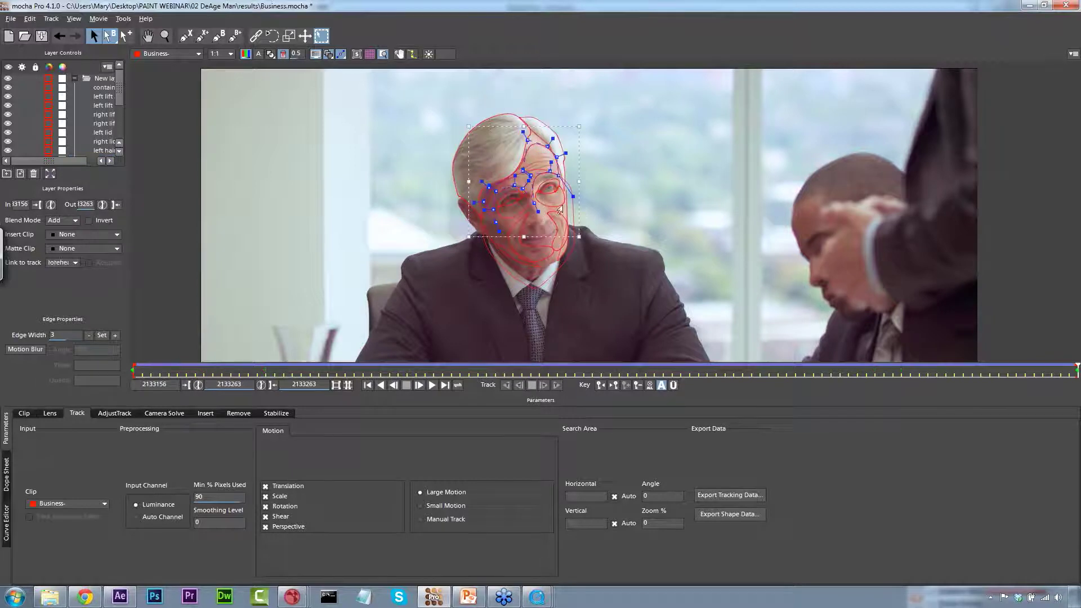
Collapse and hide the layer group, and move the clip to frame 2133214 for a closer view of the man's head.
click(75, 78)
click(9, 78)
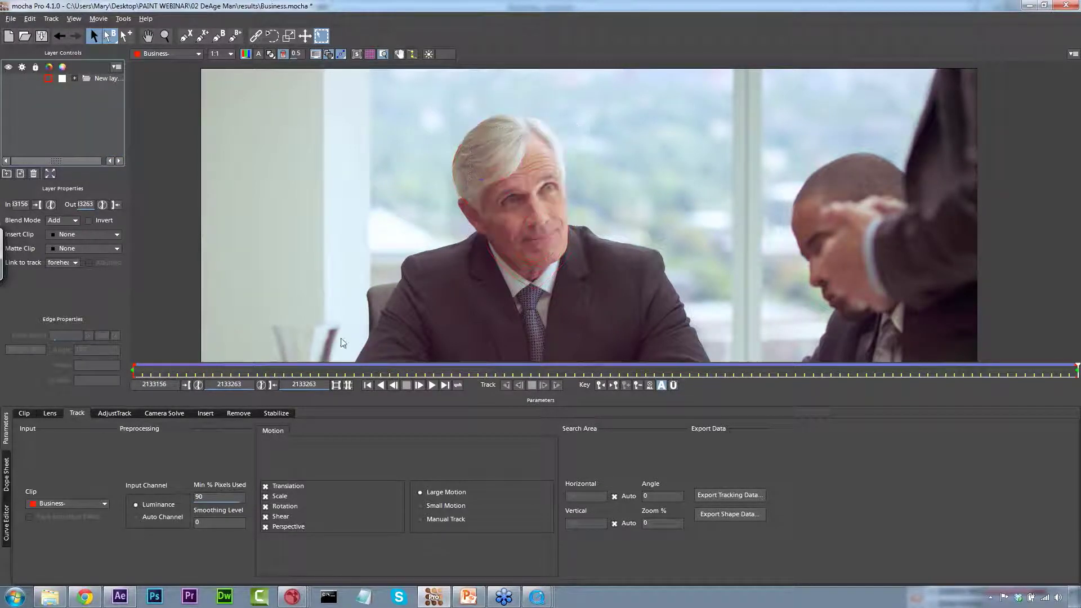
click(160, 373)
key(space)
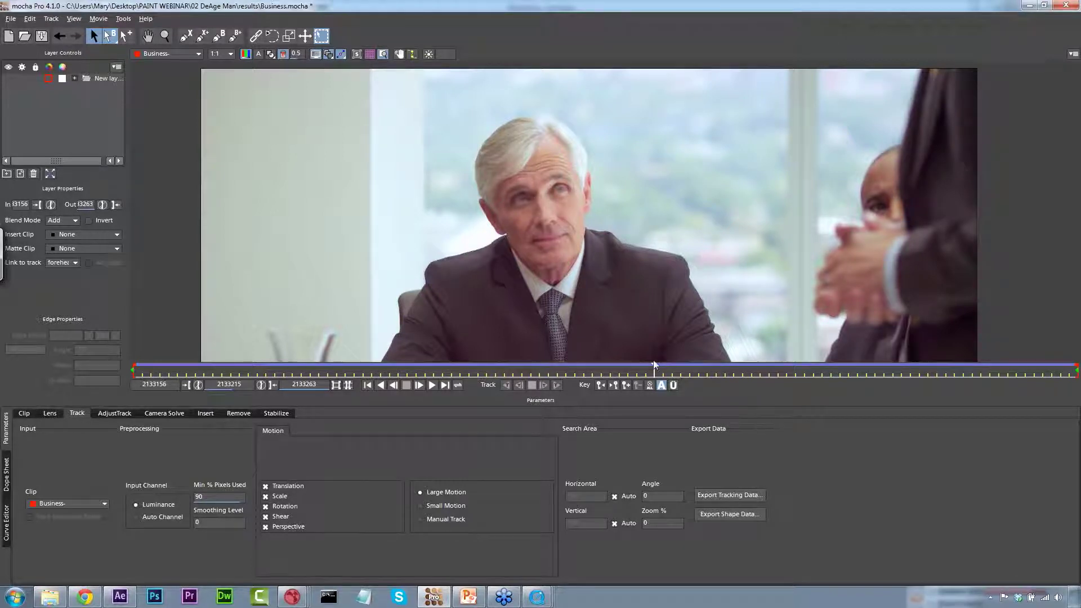
drag(607, 362, 641, 372)
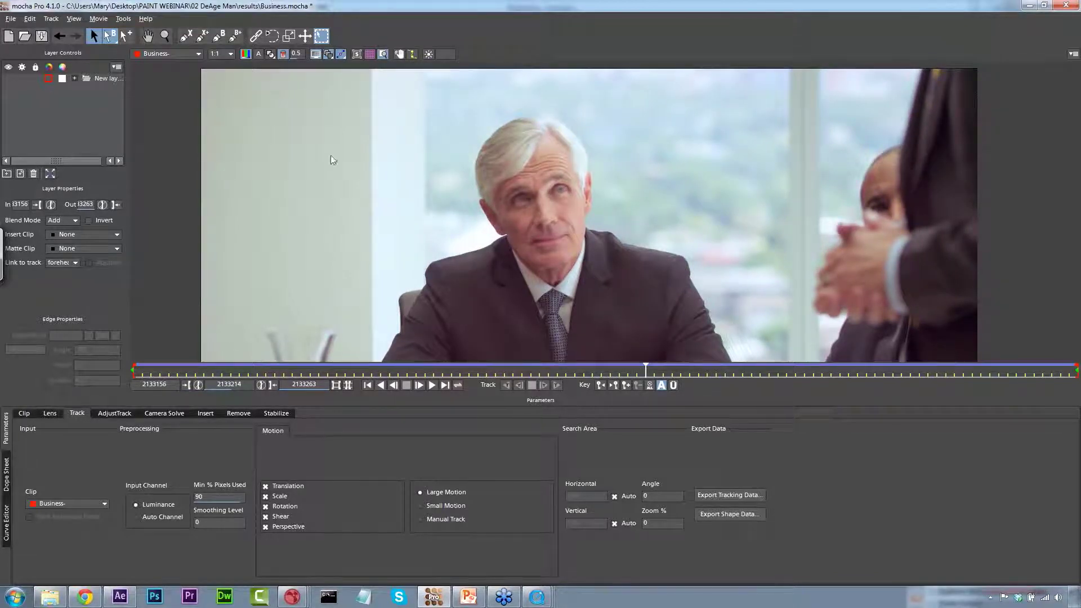
click(166, 37)
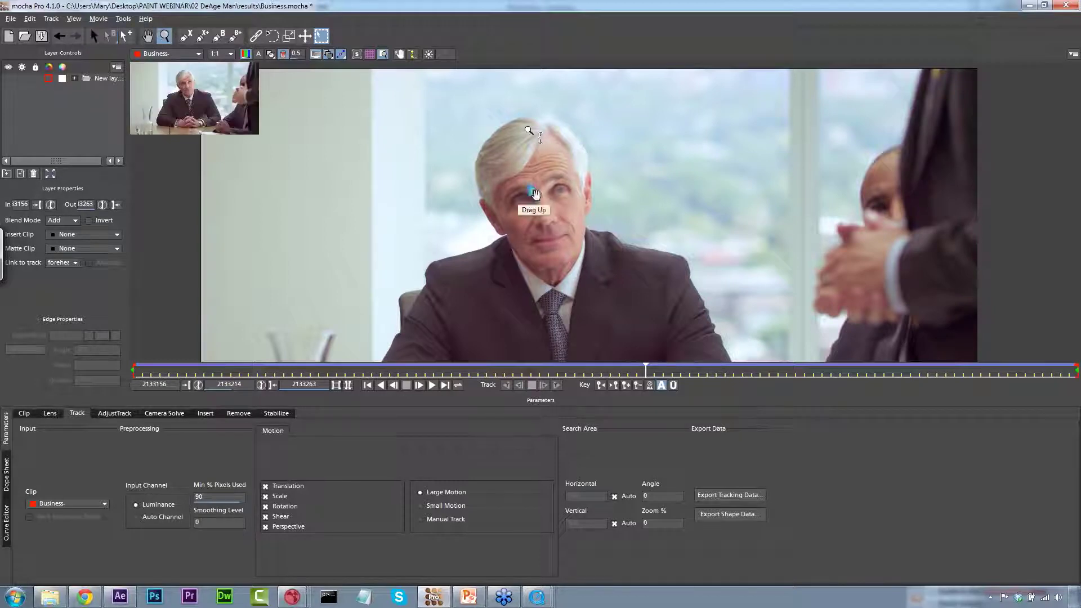
Draw a closed X-spline around the man's forehead, following the hairline and returning along both eyebrows.
click(529, 143)
scroll(594, 77, down, 2)
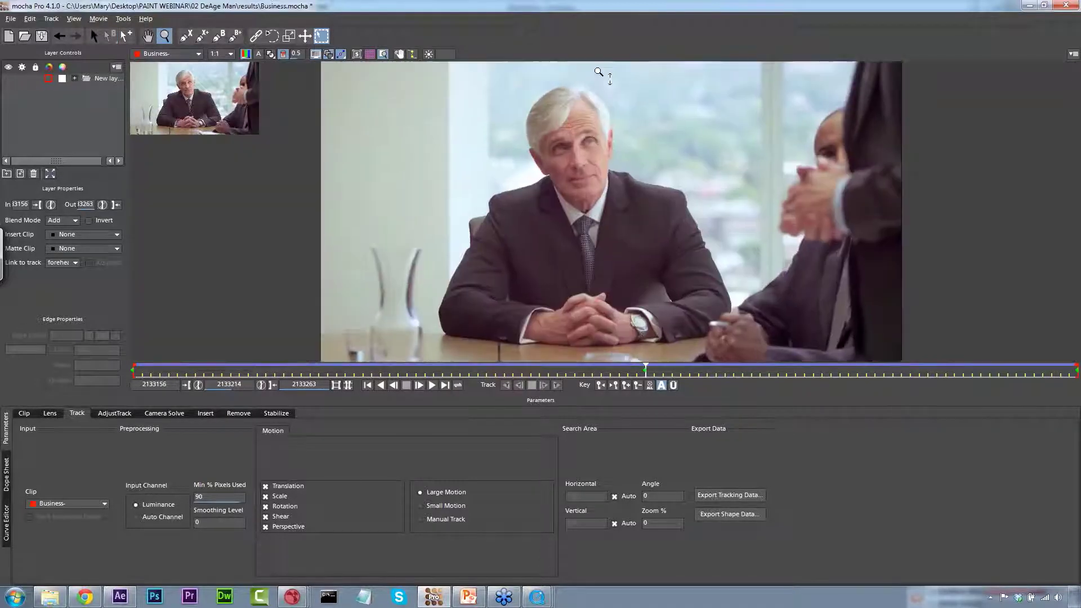
scroll(601, 75, up, 1)
scroll(563, 169, up, 4)
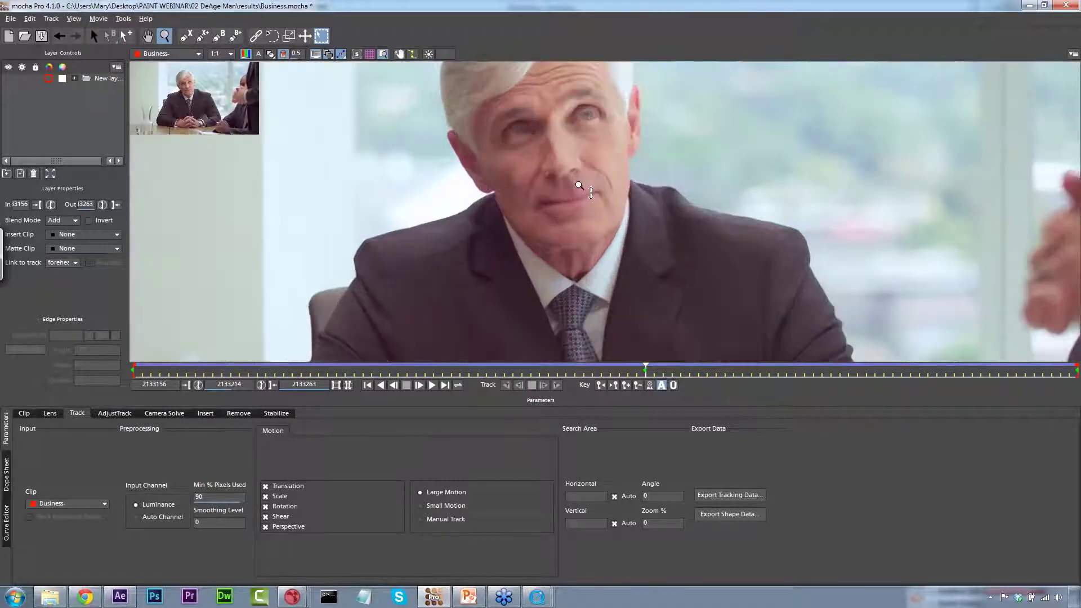
key(x)
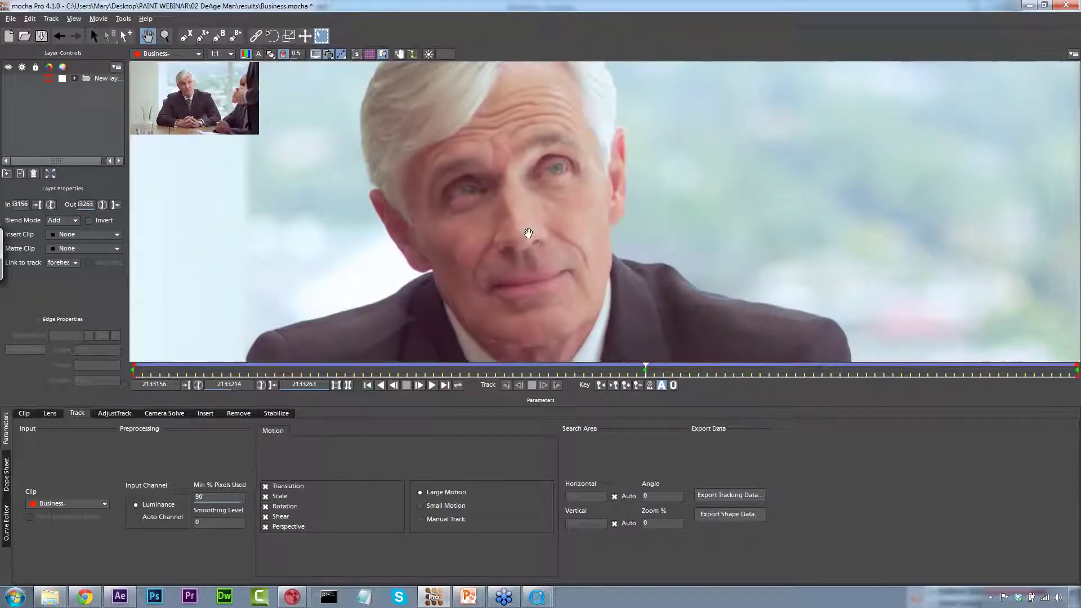
key(ctrl+l)
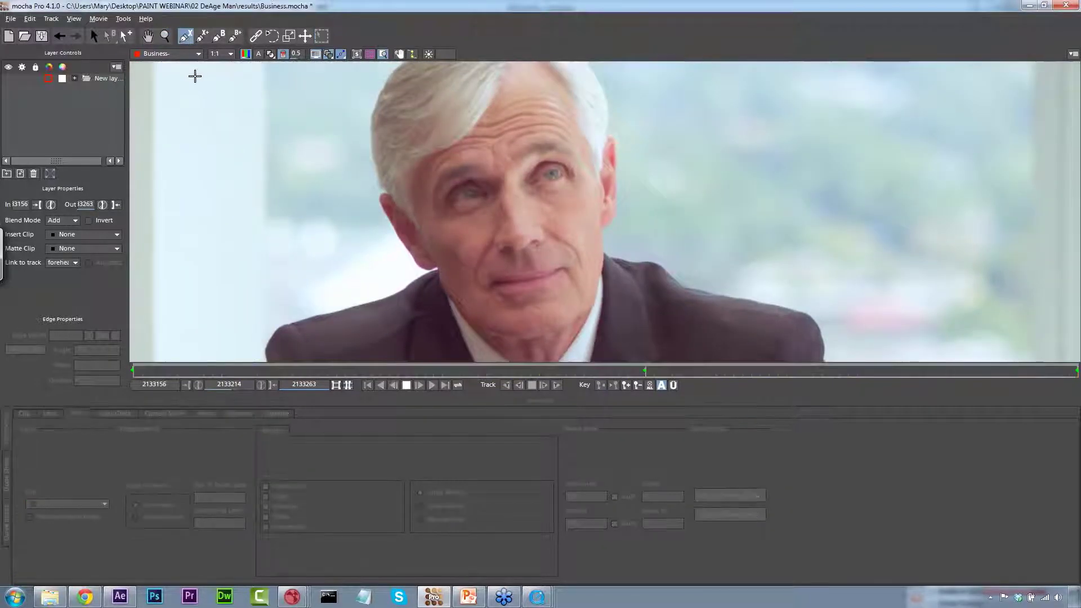
click(431, 189)
click(429, 164)
click(451, 147)
click(470, 134)
click(479, 117)
click(502, 88)
click(521, 78)
click(544, 79)
click(561, 101)
click(573, 117)
click(583, 145)
click(580, 162)
click(564, 144)
click(548, 138)
click(523, 145)
click(506, 151)
click(498, 159)
click(478, 156)
click(455, 161)
click(439, 172)
click(432, 189)
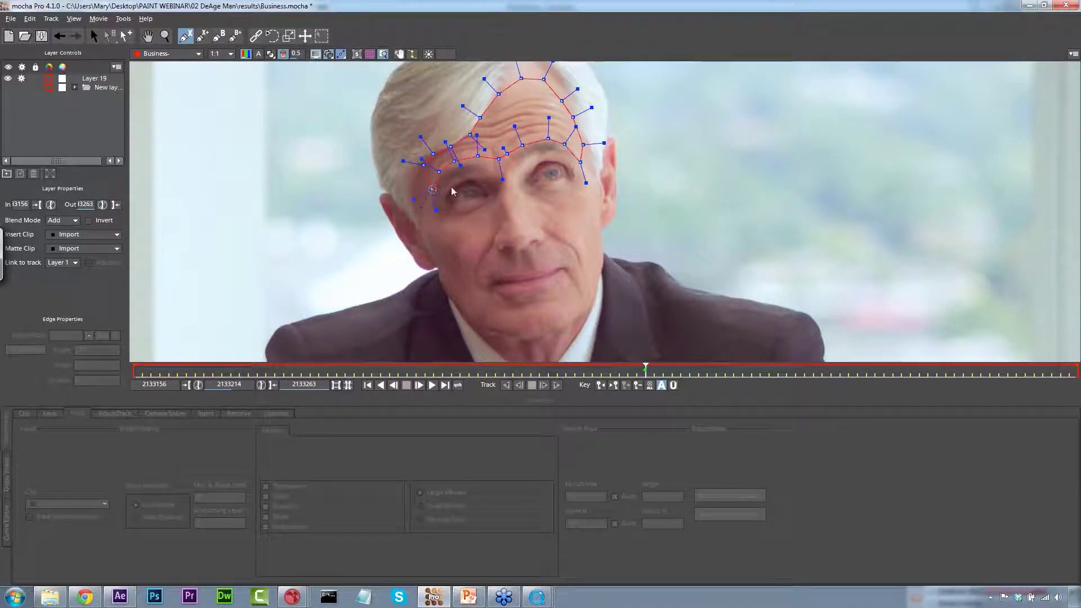
right_click(452, 191)
Refine the forehead spline by pulling its point between the brows down to the nose bridge and smoothing the curves at its points.
drag(507, 153, 512, 182)
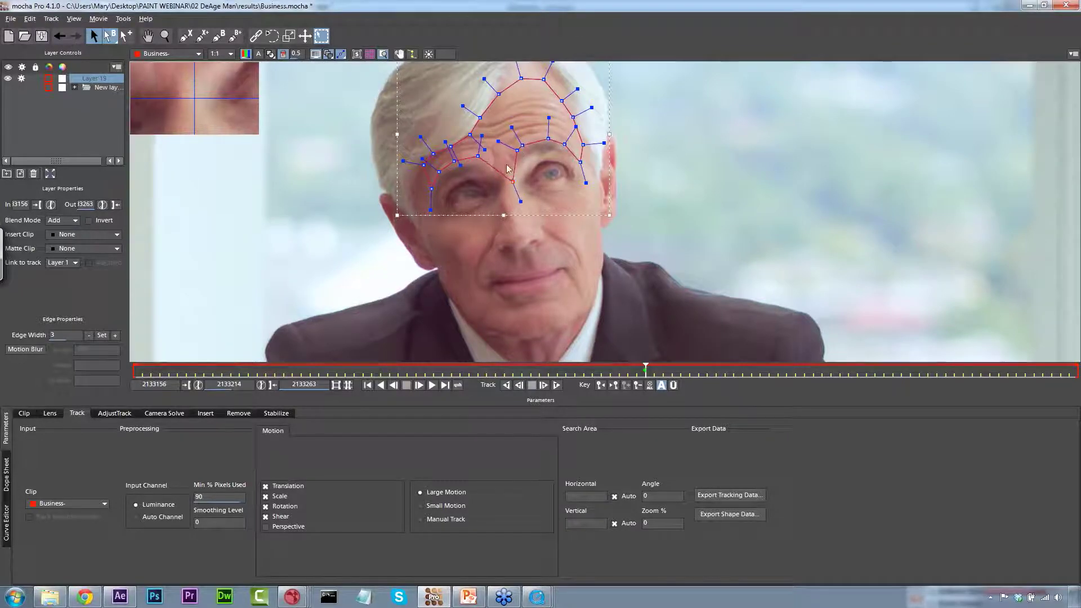
drag(586, 183, 582, 171)
drag(431, 197, 442, 239)
key(ctrl+z)
drag(431, 196, 431, 214)
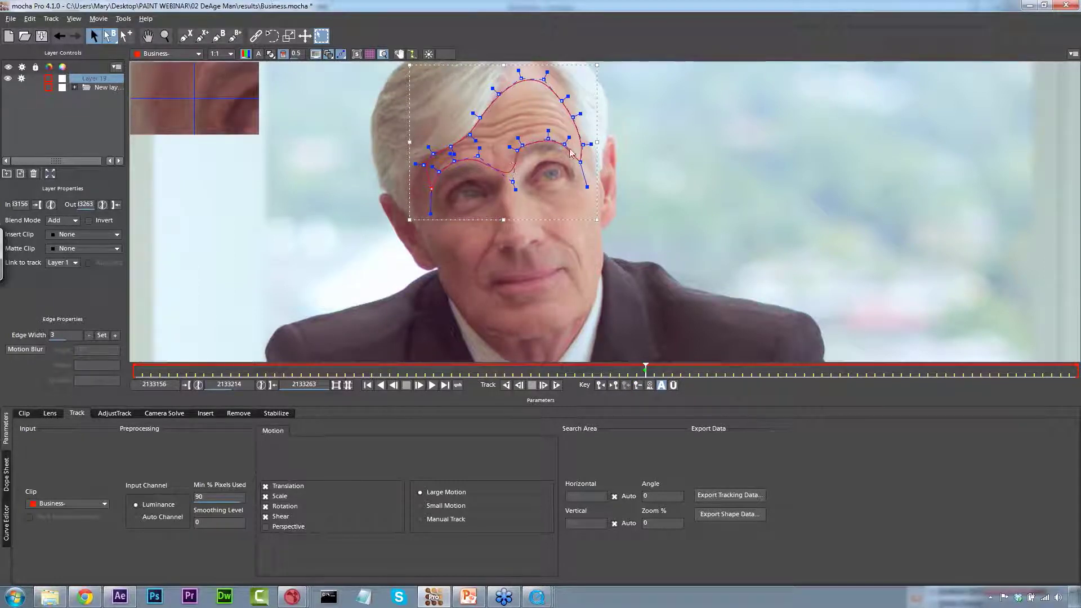
click(565, 143)
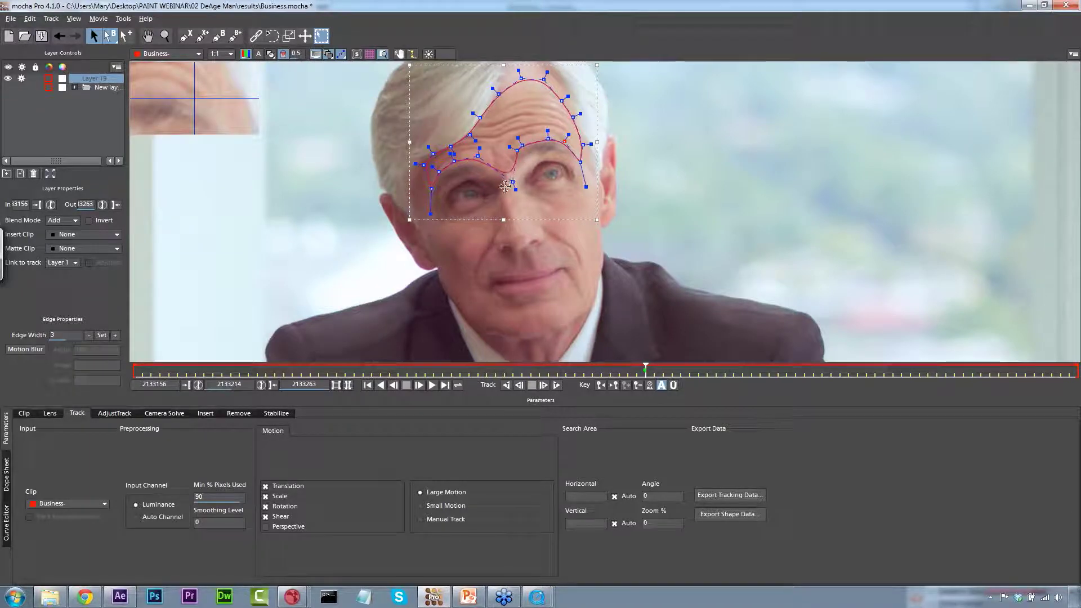
drag(512, 182, 515, 207)
click(510, 189)
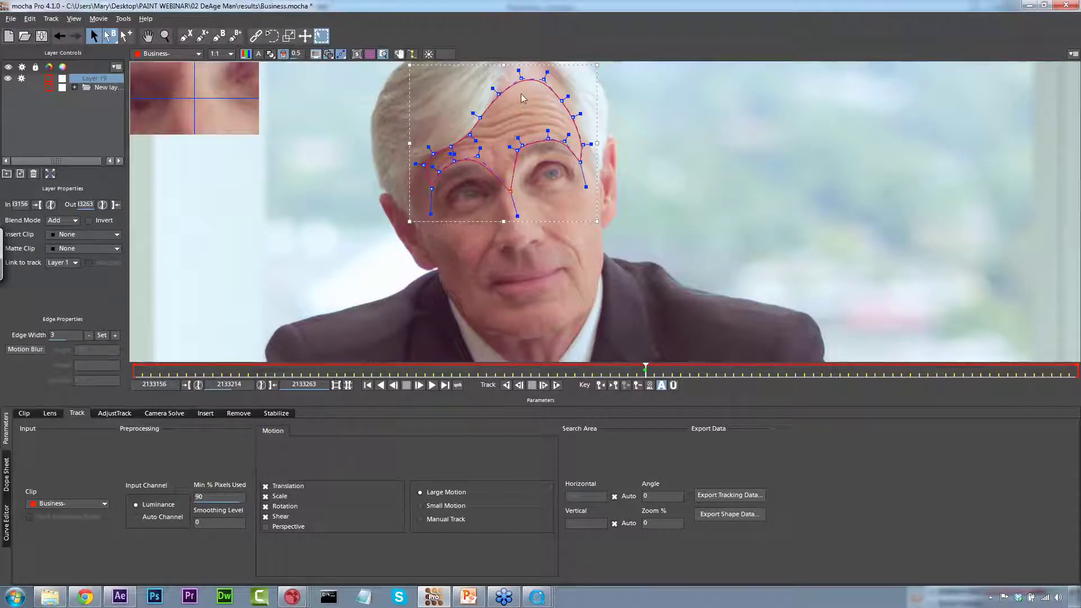
Hide the zoom window and the transform box, and rename the forehead spline's layer forehead 2.
click(383, 55)
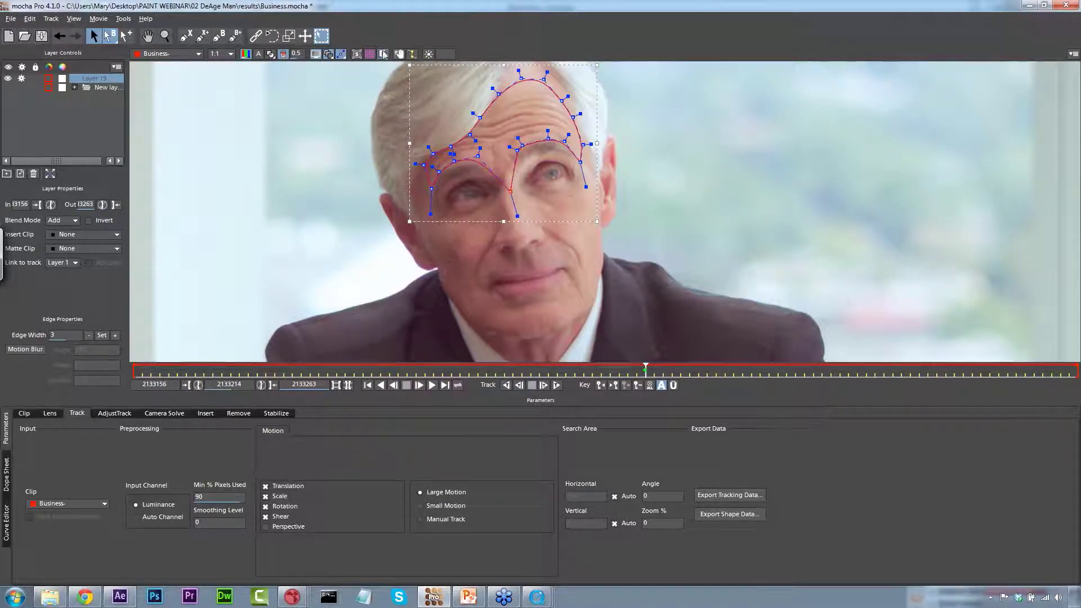
click(322, 36)
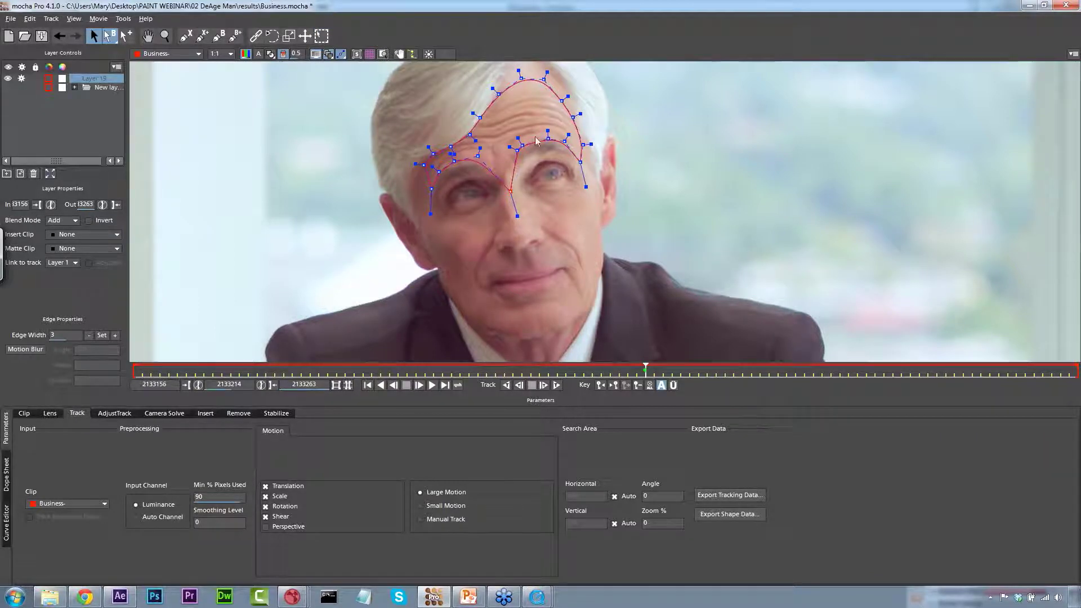
double_click(98, 79)
text(forehead)
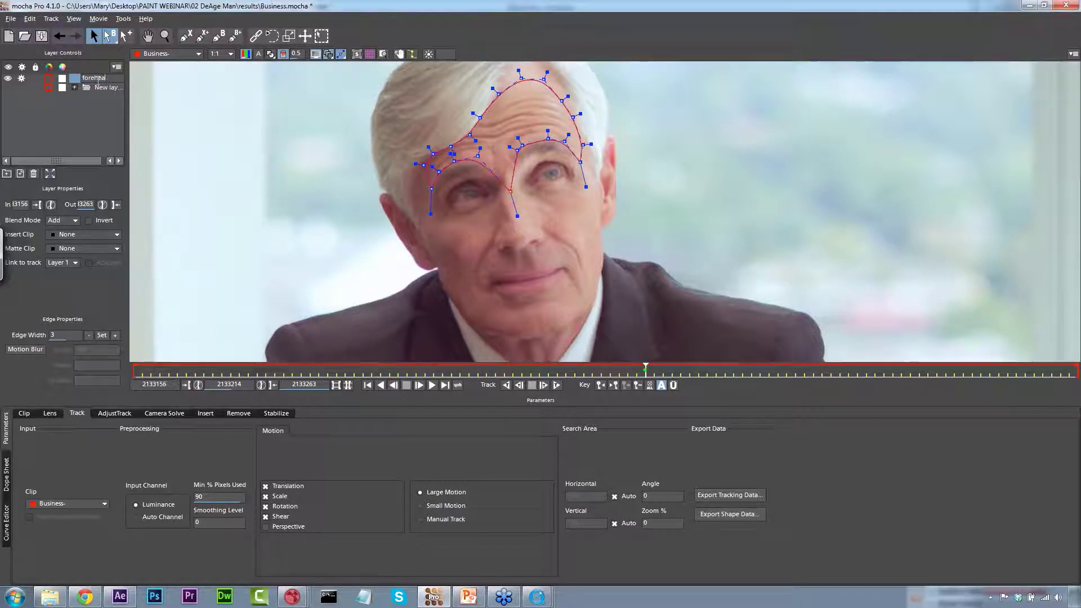
Draw a closed X-spline around the upper eyelid of the eye on the image's right side.
click(185, 36)
click(528, 187)
click(521, 174)
click(528, 160)
click(544, 150)
click(562, 151)
click(571, 156)
click(561, 168)
click(549, 165)
click(540, 172)
right_click(530, 180)
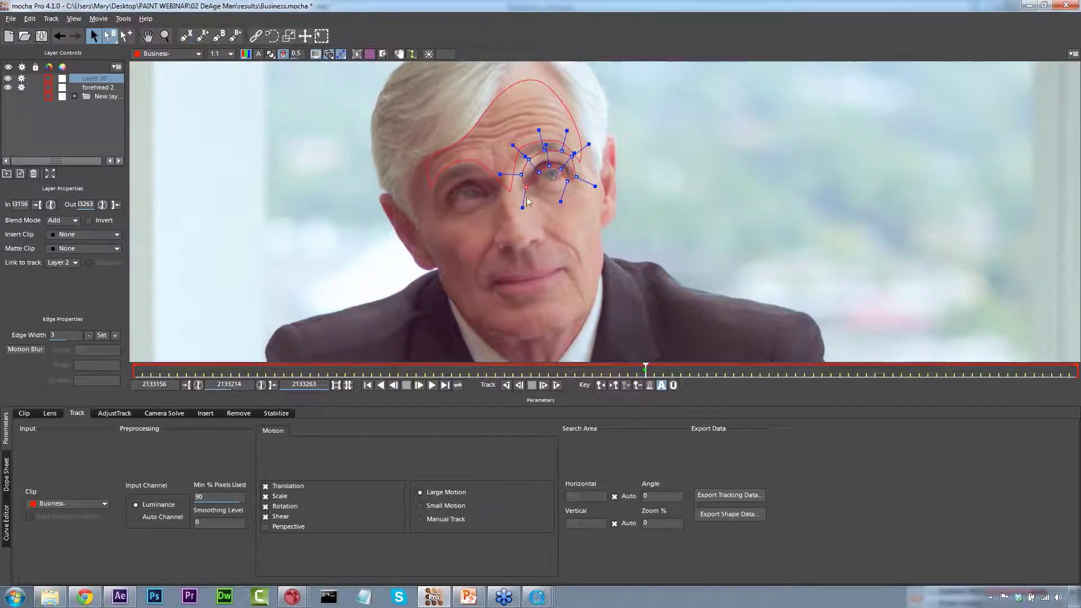
Rename the new eyelid layer right lid 2.
double_click(91, 80)
text(right lid)
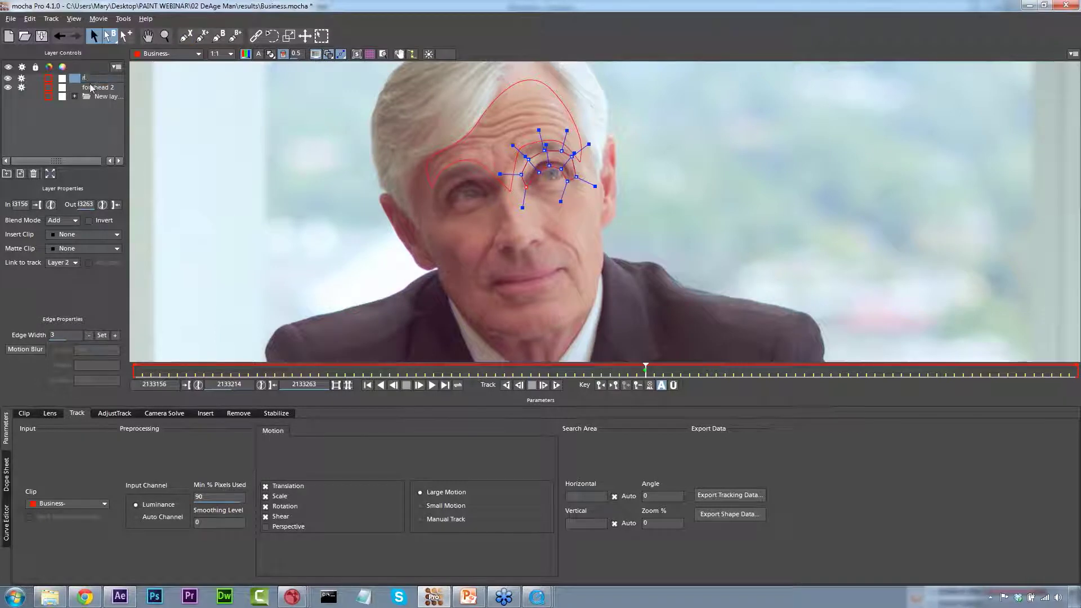
text( 2)
key(Return)
Draw a closed X-spline around the upper eyelid of the eye on the image's left side.
click(186, 37)
click(476, 188)
click(490, 195)
click(519, 190)
click(489, 179)
click(478, 173)
click(461, 175)
click(440, 186)
click(439, 207)
click(450, 214)
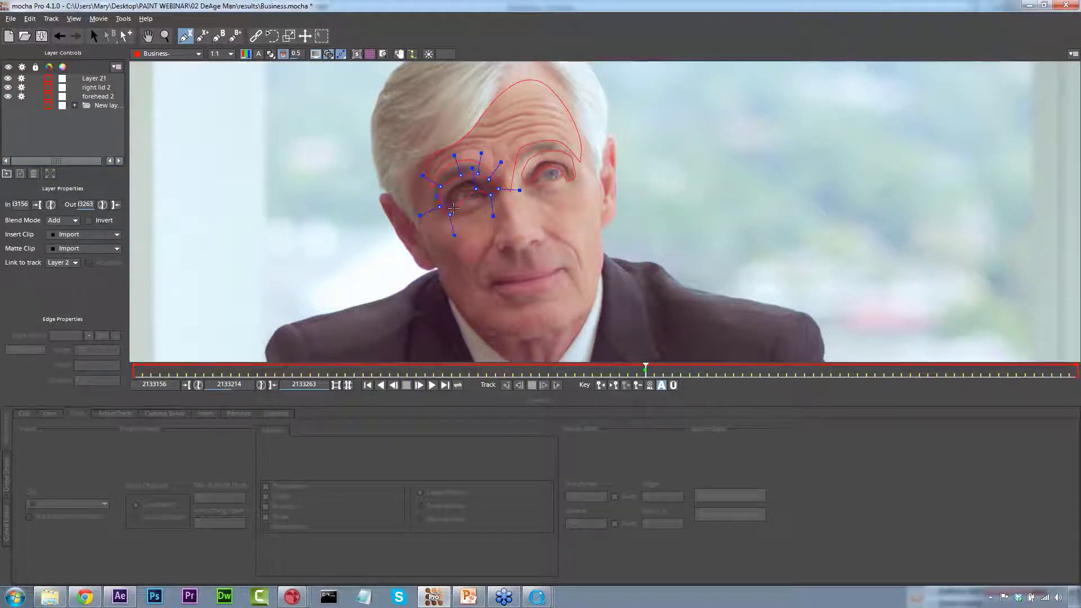
right_click(476, 188)
Shorten the point handles on both eyelid splines together to adjust their curvature.
drag(392, 143, 529, 225)
drag(501, 162, 494, 172)
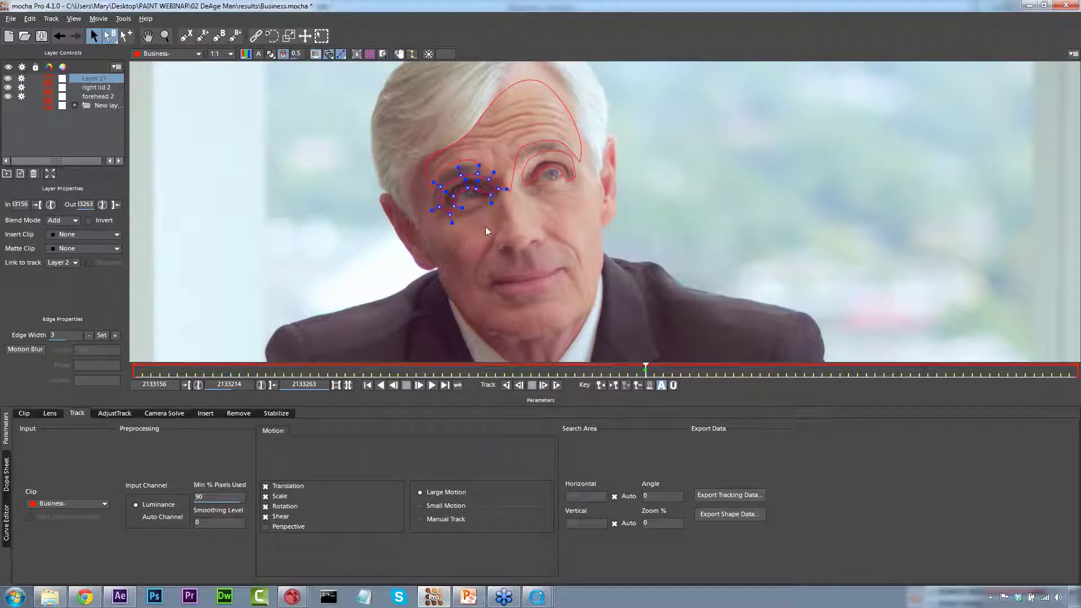
click(530, 166)
drag(502, 128, 501, 127)
drag(589, 145, 582, 149)
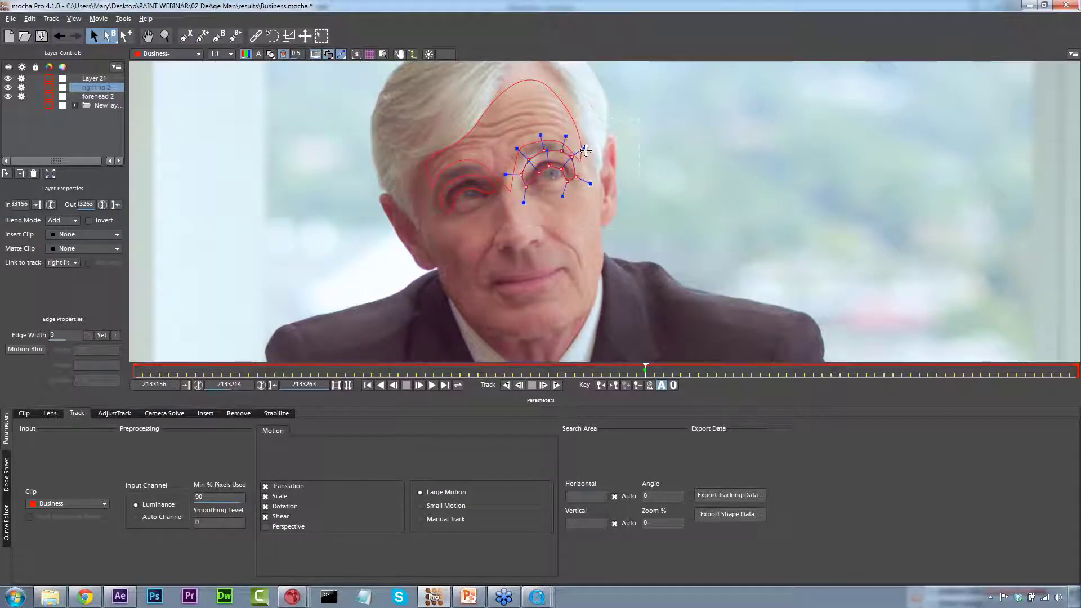
Draw a closed X-spline below the eye on the image's right side and extend its outer edge toward the temple.
click(184, 38)
click(533, 198)
click(528, 184)
click(541, 185)
click(557, 184)
click(575, 181)
click(579, 194)
click(561, 204)
click(540, 202)
right_click(538, 203)
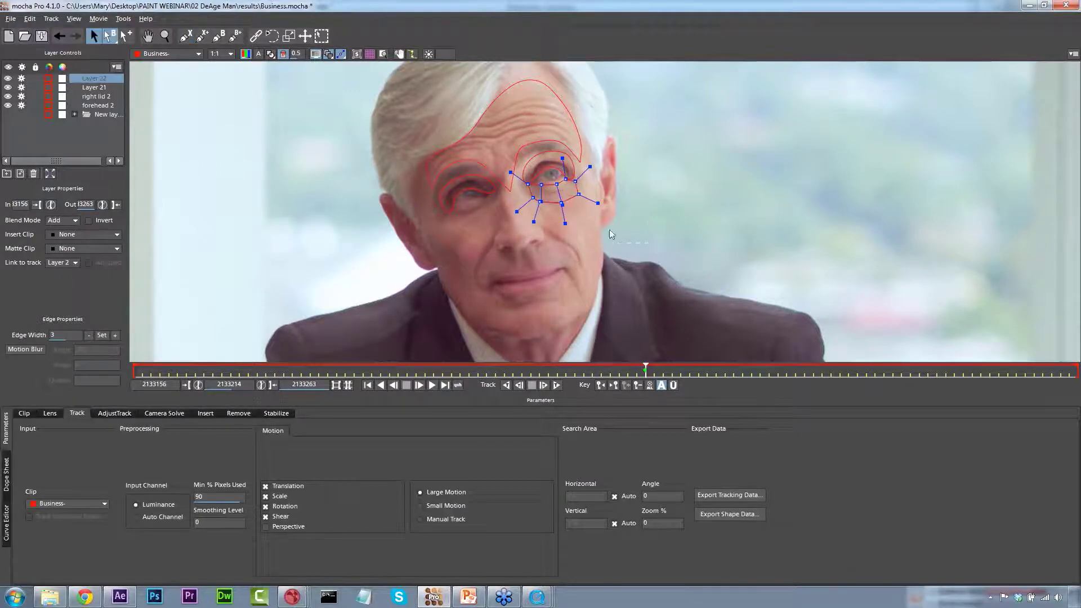
mouse_move(590, 166)
mouse_down()
mouse_move(595, 184)
mouse_move(583, 178)
mouse_move(591, 169)
mouse_move(597, 186)
mouse_move(590, 159)
mouse_up()
drag(601, 196, 601, 208)
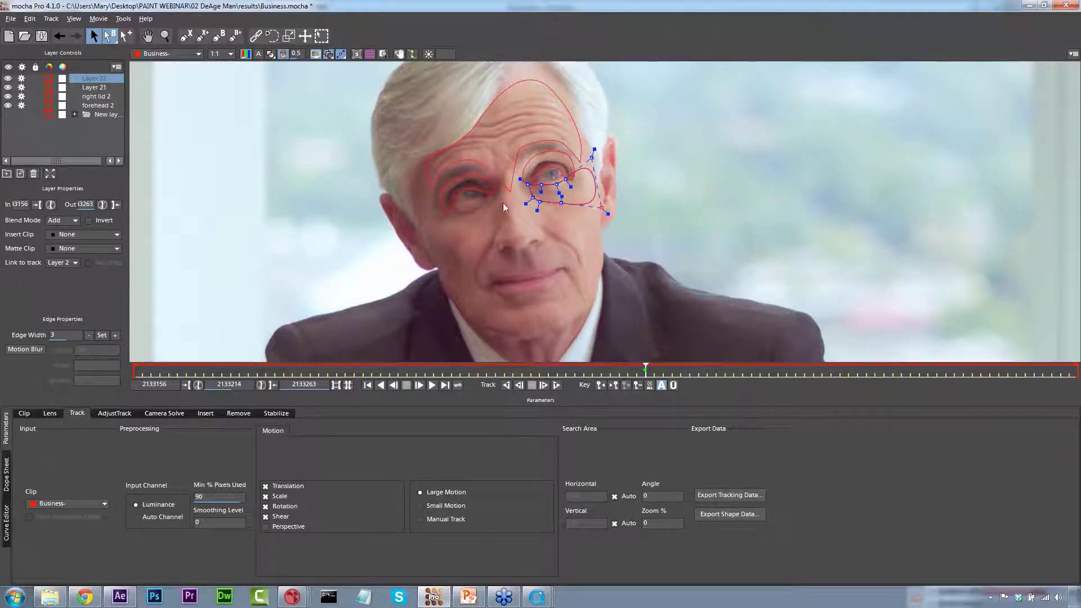
Draw a closed X-spline below the eye on the image's left side and adjust the curvature of its points.
click(185, 35)
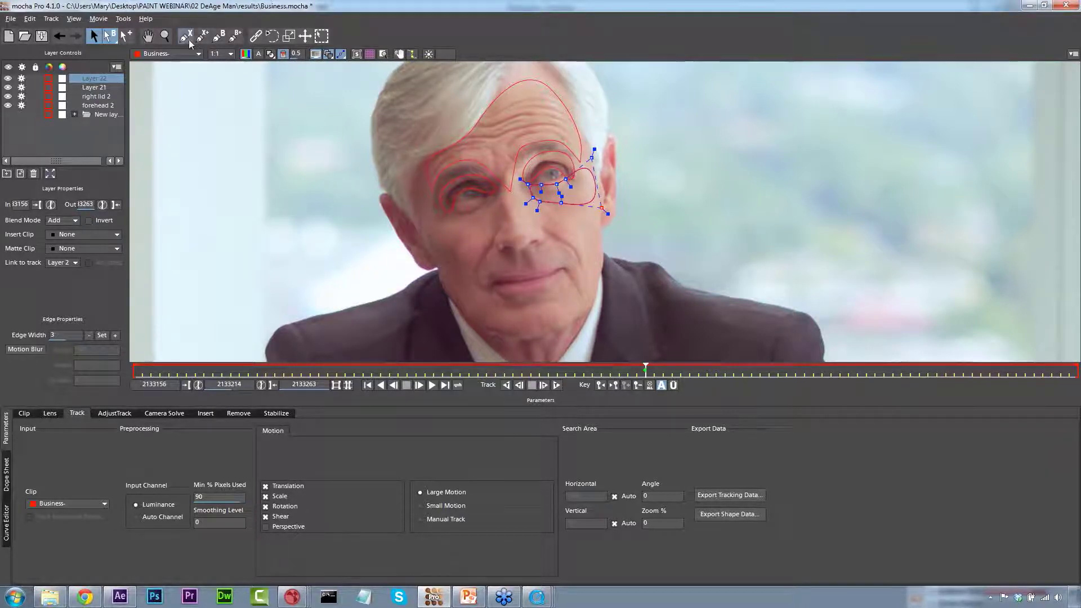
click(451, 215)
click(462, 207)
click(474, 202)
click(485, 195)
click(494, 196)
click(481, 224)
click(463, 230)
click(444, 234)
click(432, 231)
click(427, 216)
click(430, 206)
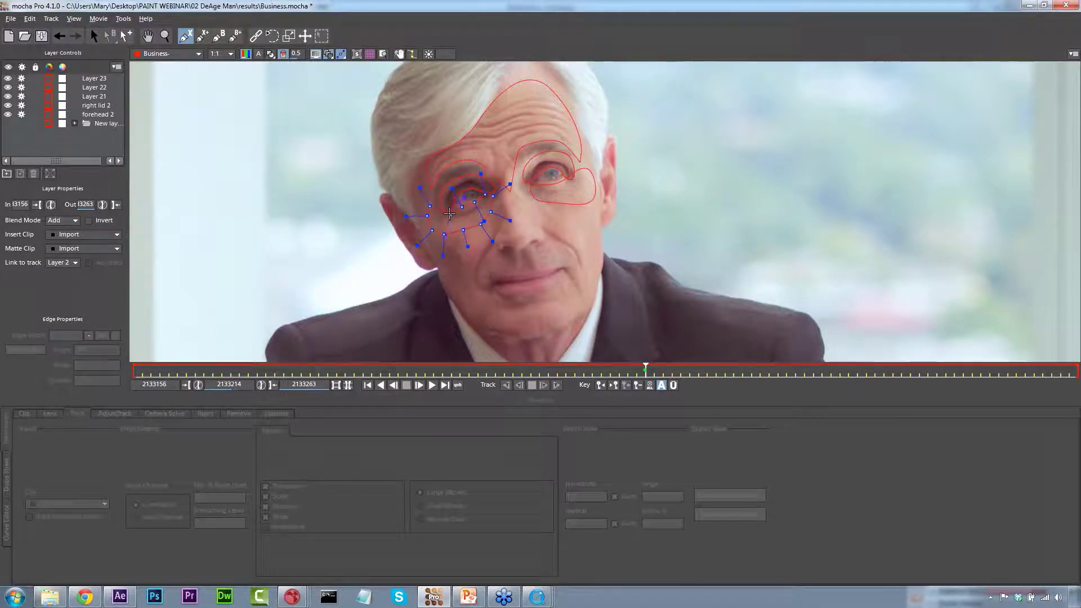
right_click(449, 214)
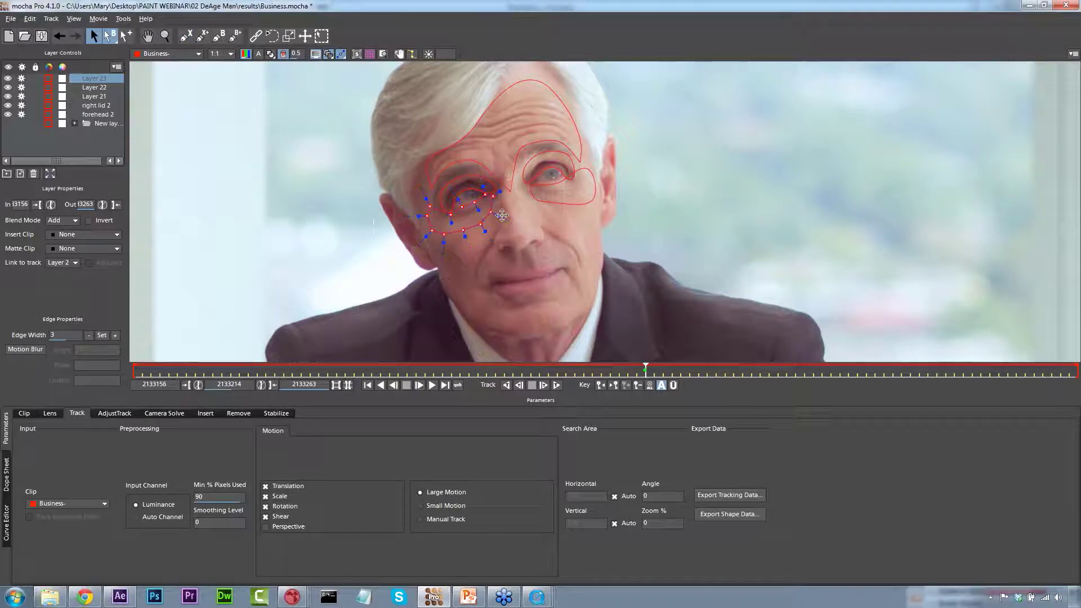
drag(428, 234, 429, 234)
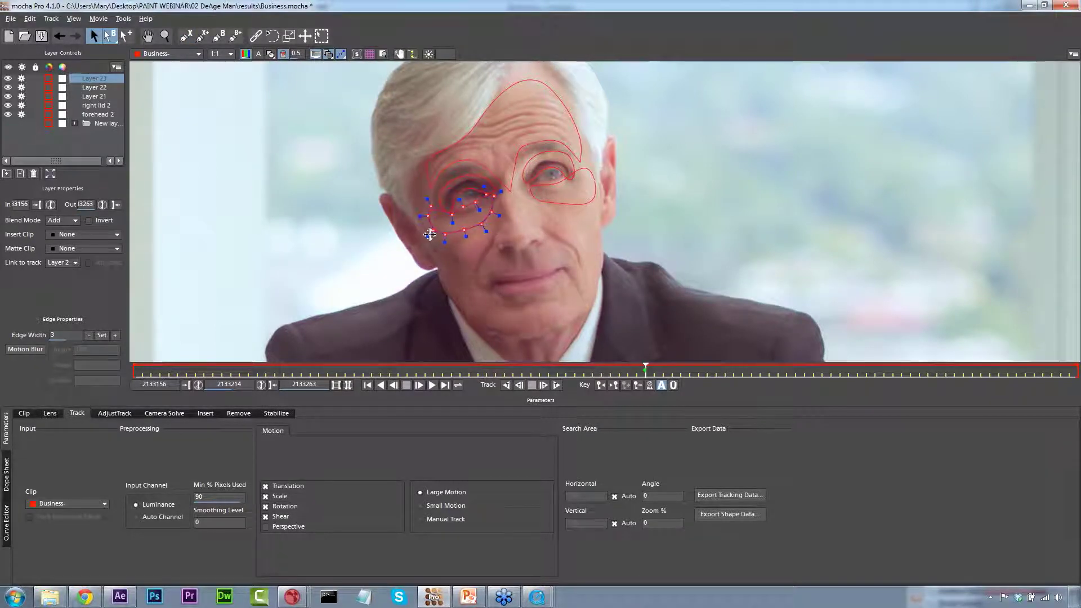
Rename the three remaining new layers left lid 2, right under eye 2 and left under eye 2.
double_click(94, 96)
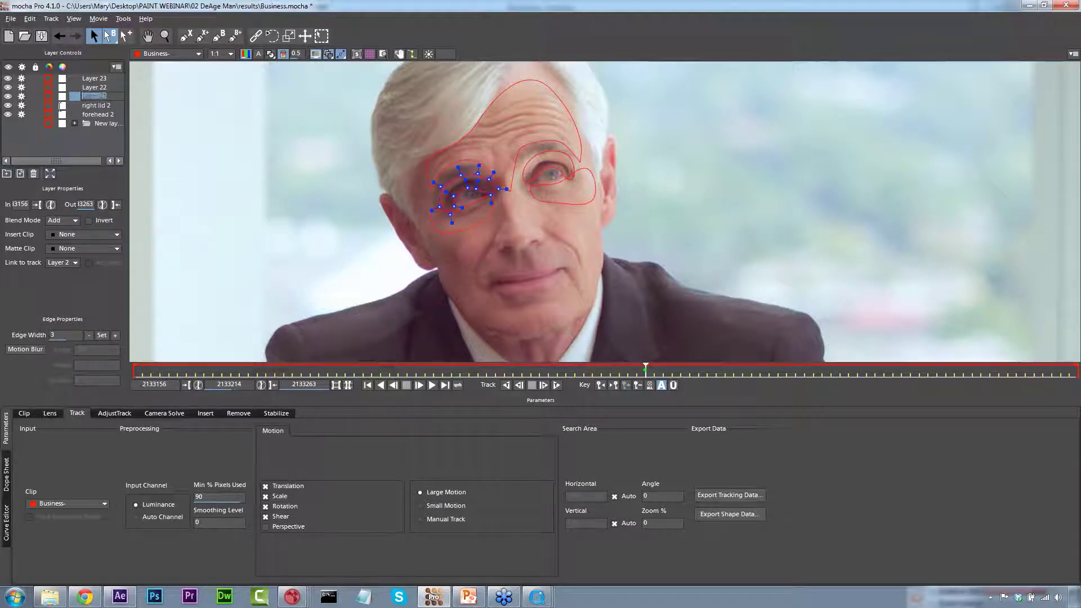
text(left lid 2)
click(98, 89)
double_click(99, 88)
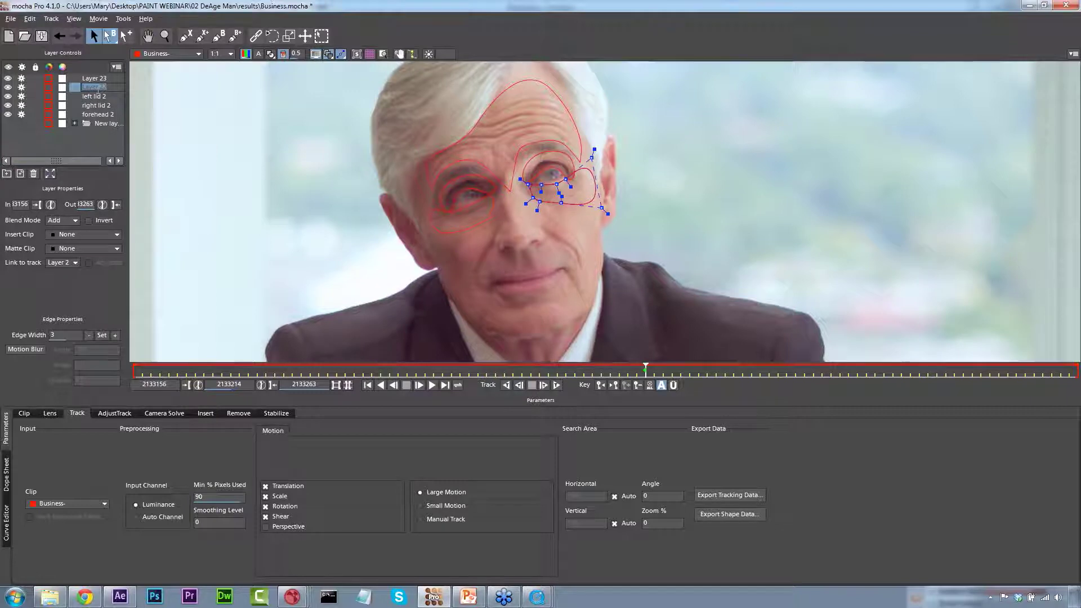
text(right under ey)
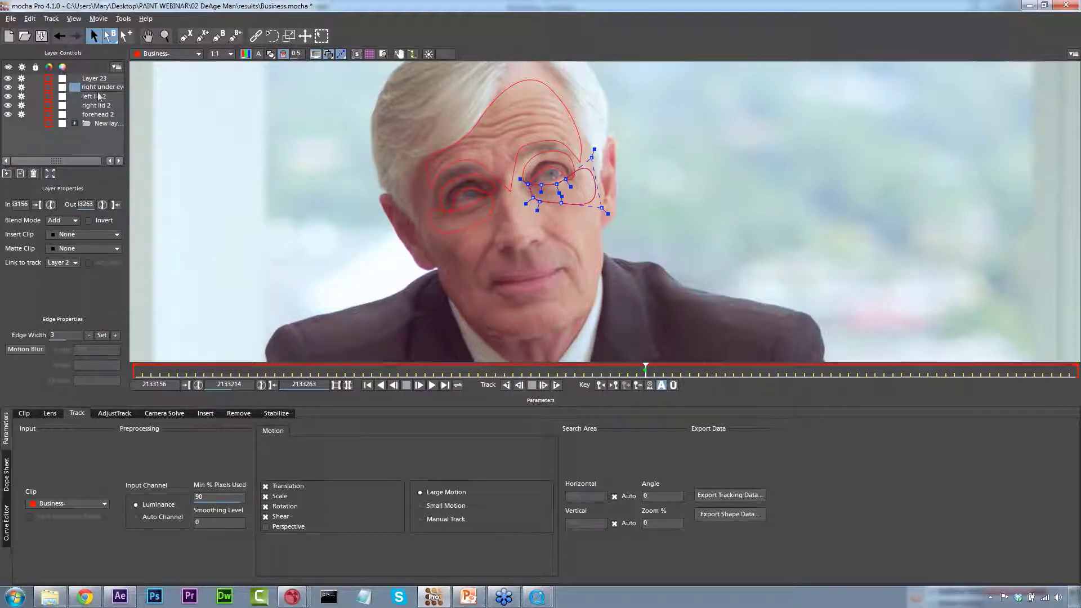
double_click(94, 78)
text(left under eye)
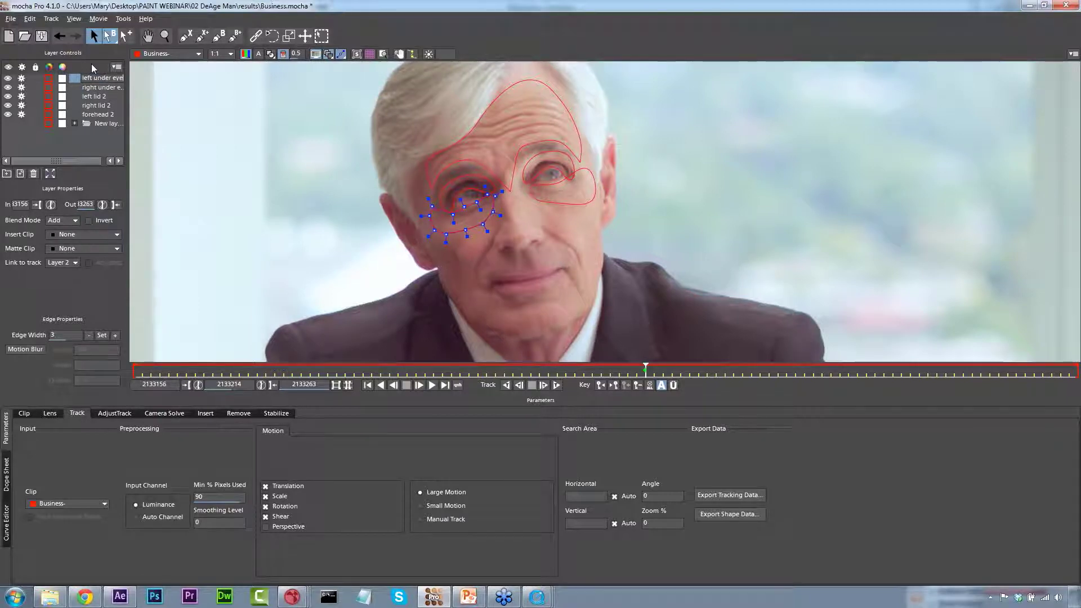
key(Return)
Adjust the overlapping outer-corner points of left lid 2 and left under eye 2, and track the new layers backward to the first frame.
click(448, 220)
click(450, 217)
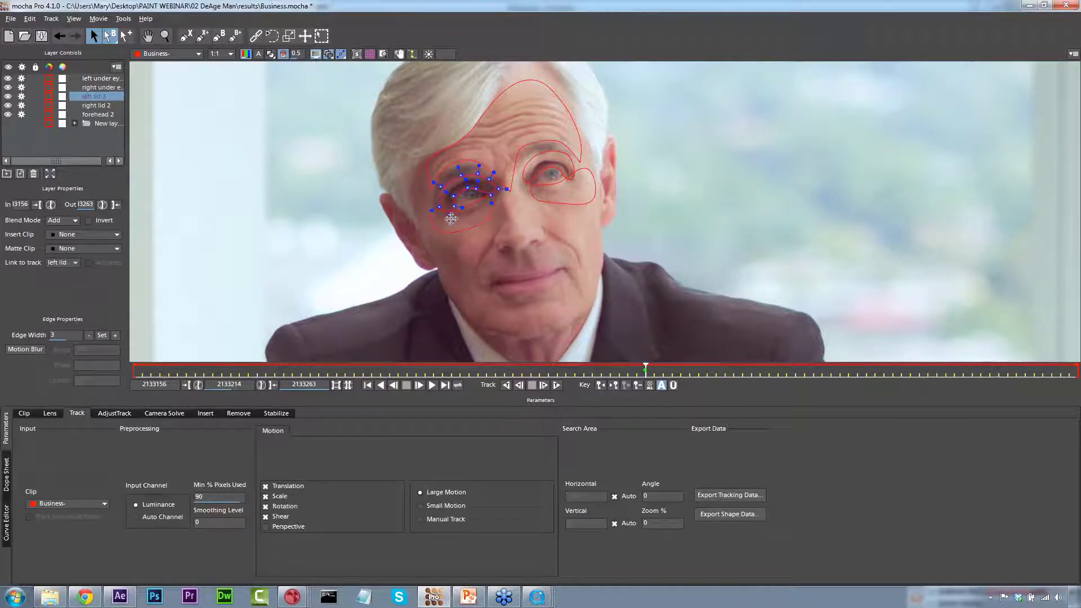
click(453, 216)
click(449, 209)
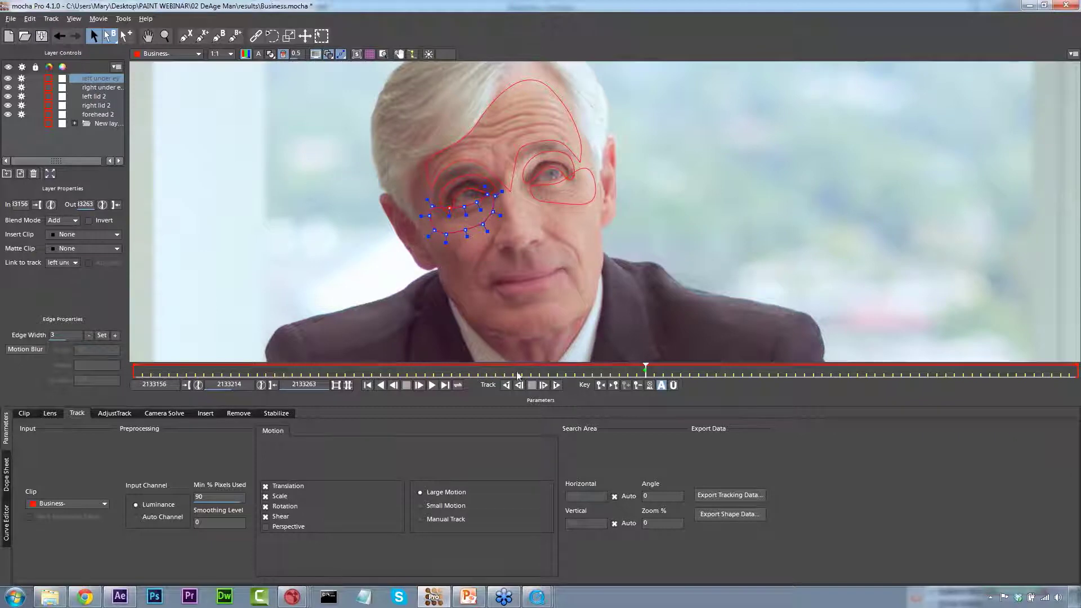
click(506, 385)
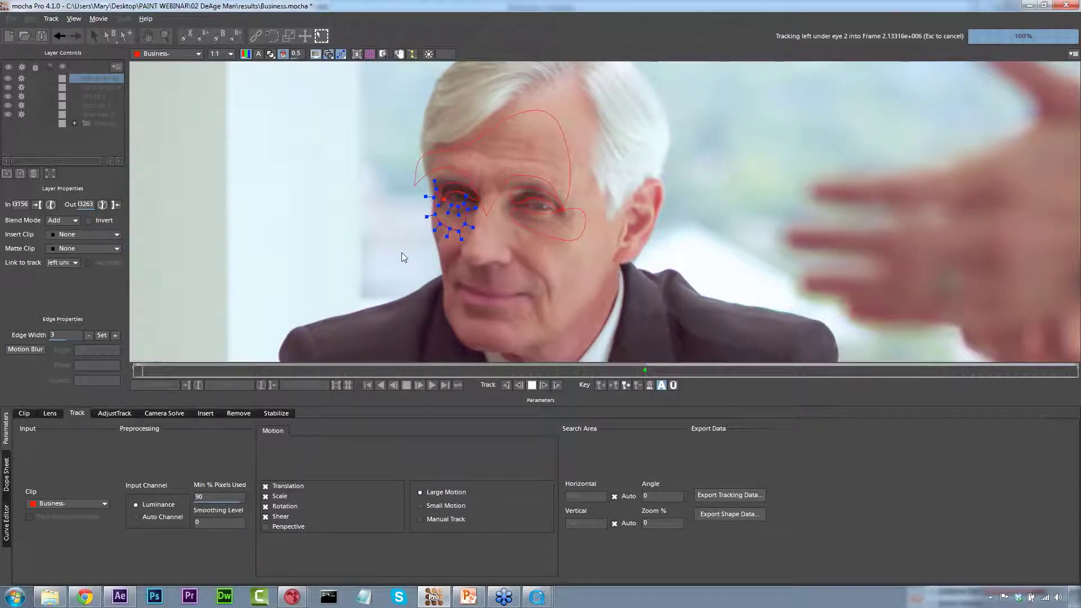
At the first frame, reshape the forehead 2 spline to fit the turned face and adjust the inner corner of the right under-eye spline.
click(412, 174)
click(425, 172)
drag(443, 179, 507, 110)
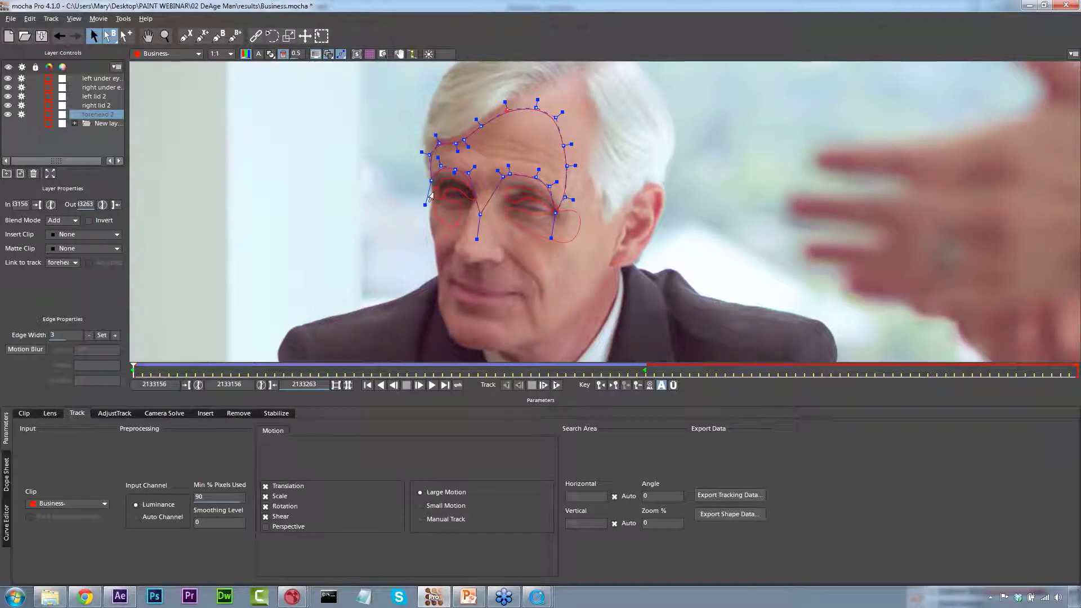
click(506, 211)
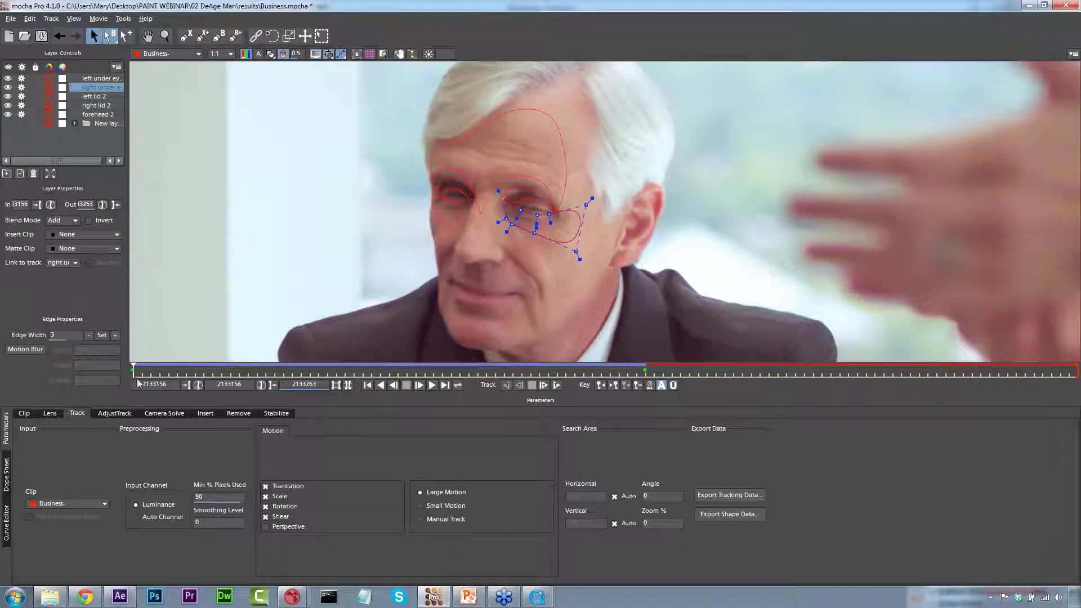
Go to frame 2133162 and move the outer brow point of the forehead 2 spline to match the face edge.
drag(137, 369, 186, 319)
click(423, 172)
drag(434, 195, 417, 220)
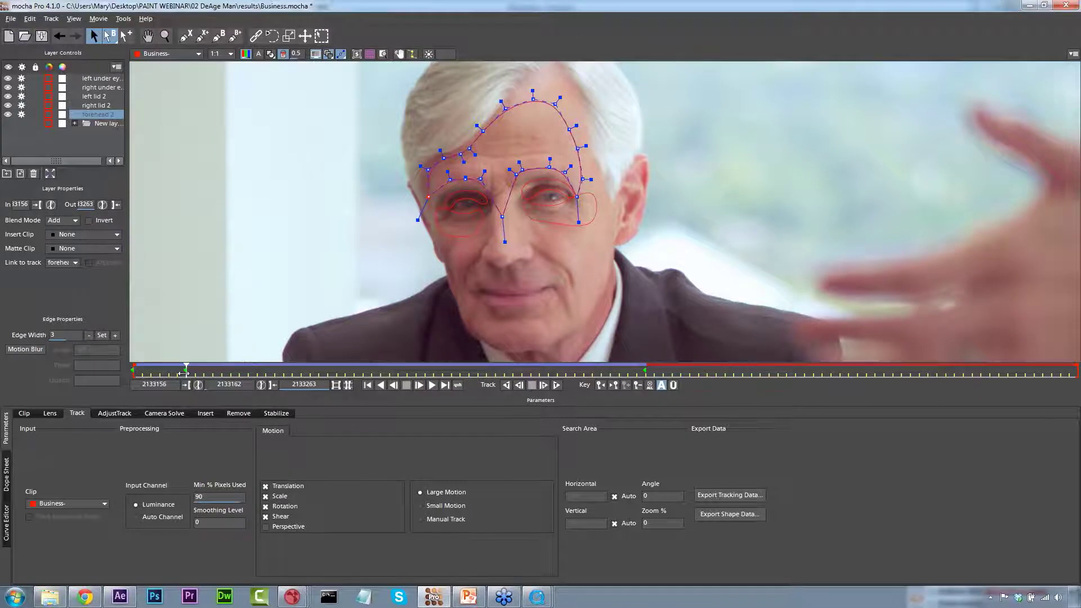
At frame 2133208, try scaling and distorting the left lid 2 spline with the transform box.
drag(184, 373, 591, 311)
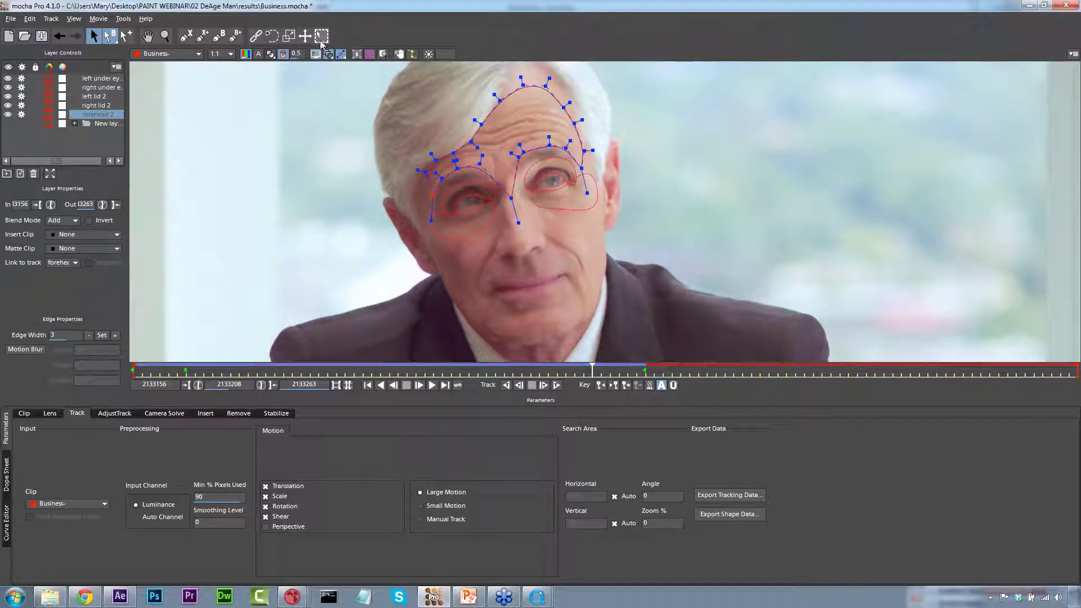
click(481, 193)
click(321, 36)
drag(566, 300, 562, 295)
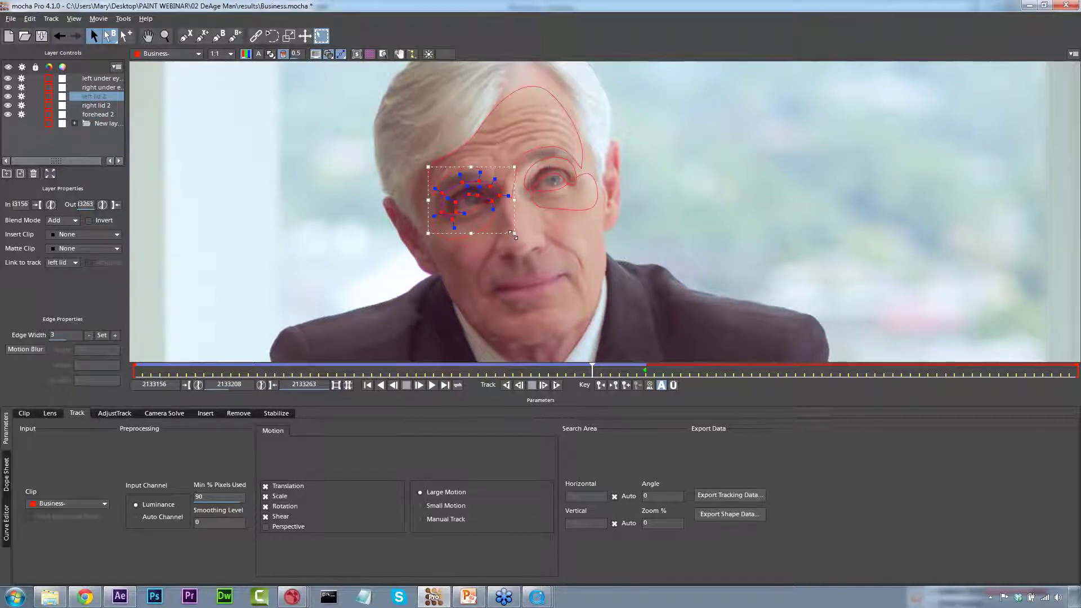
drag(511, 233, 566, 298)
drag(527, 239, 595, 293)
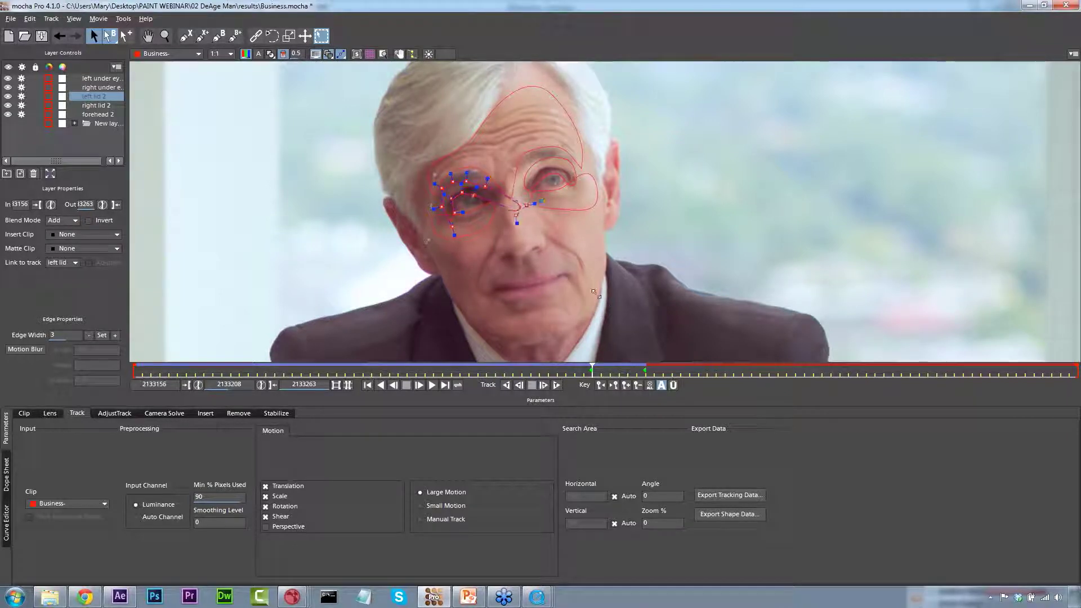
drag(651, 329, 509, 228)
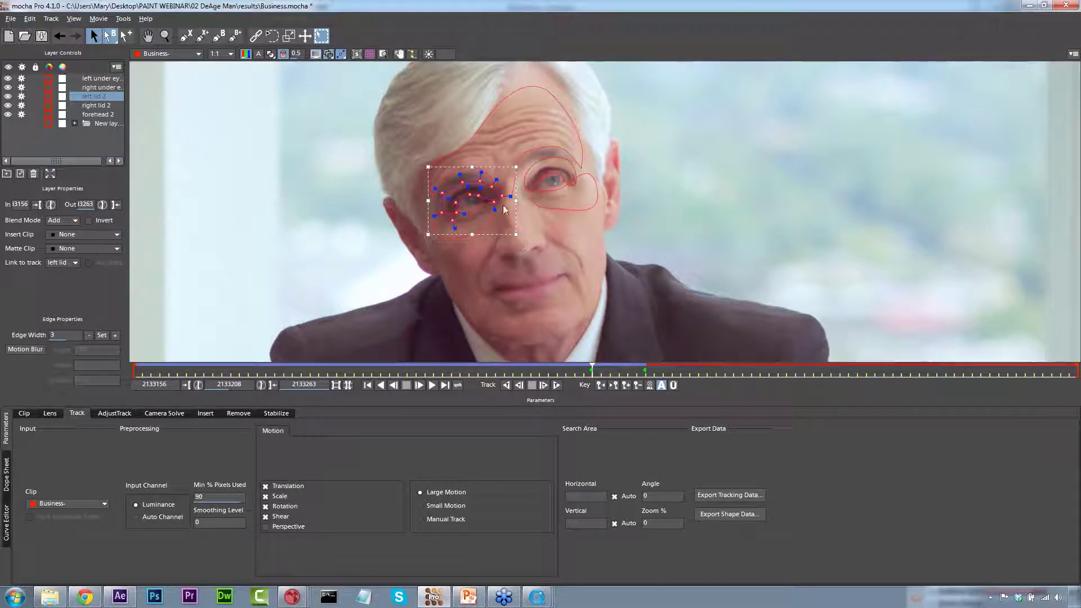
Undo the transform test on left lid 2, then try pulling its points out past the face and undo that.
drag(504, 200, 505, 202)
key(ctrl+z)
drag(511, 195, 227, 108)
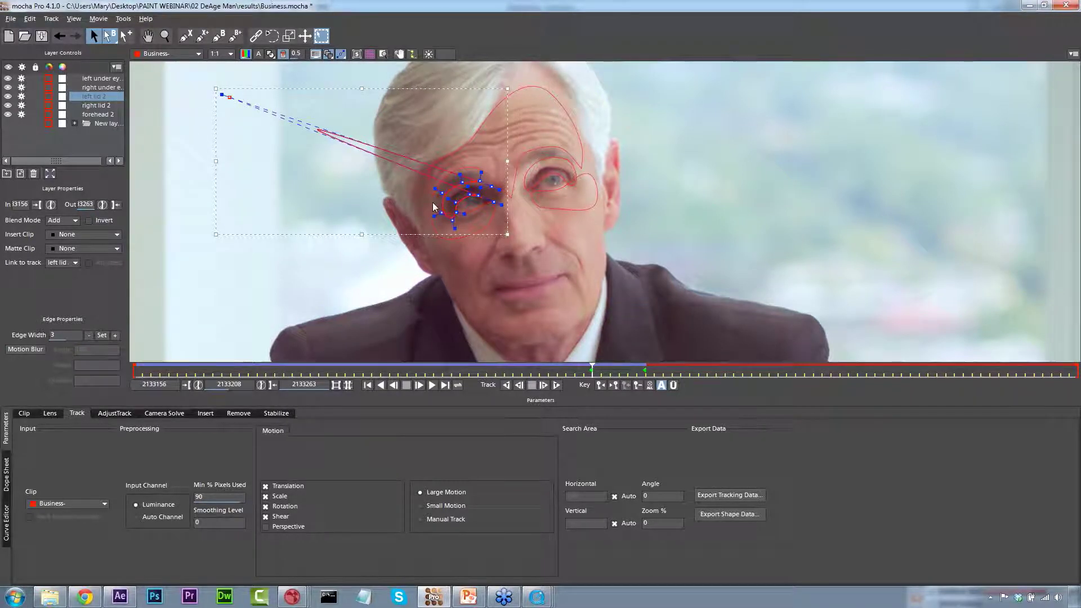
key(ctrl+z)
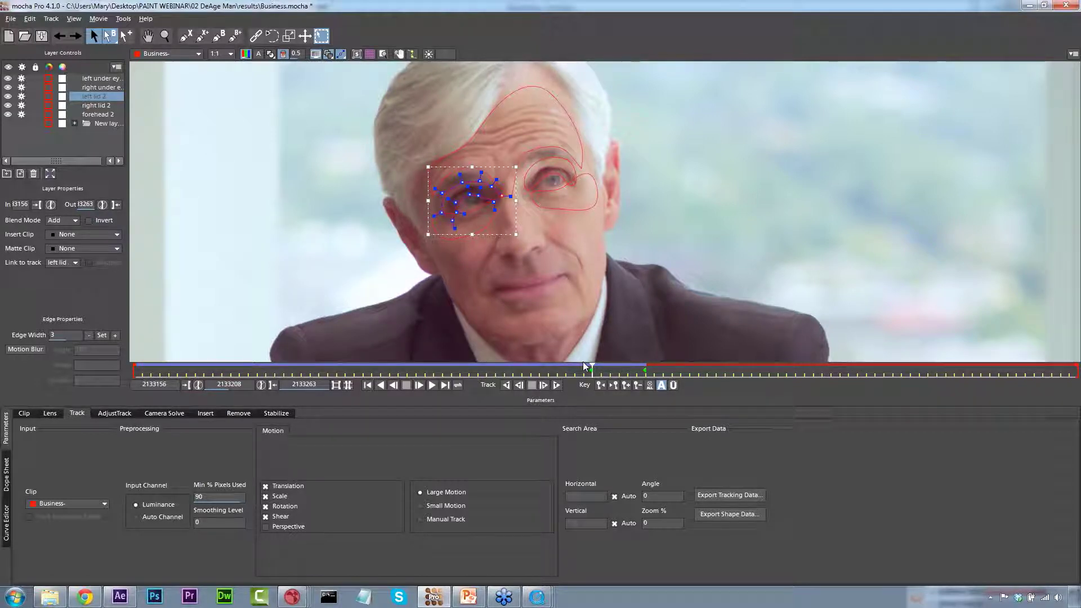
Display the planar grid on left lid 2, try a corner distortion on it, and hide the grid again.
click(370, 54)
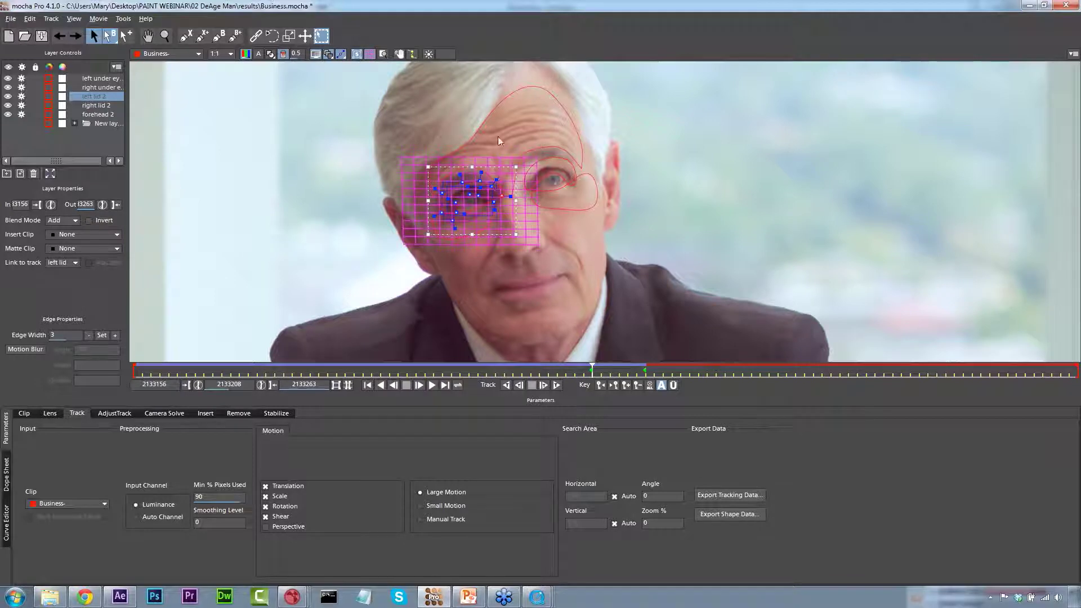
drag(491, 215, 588, 308)
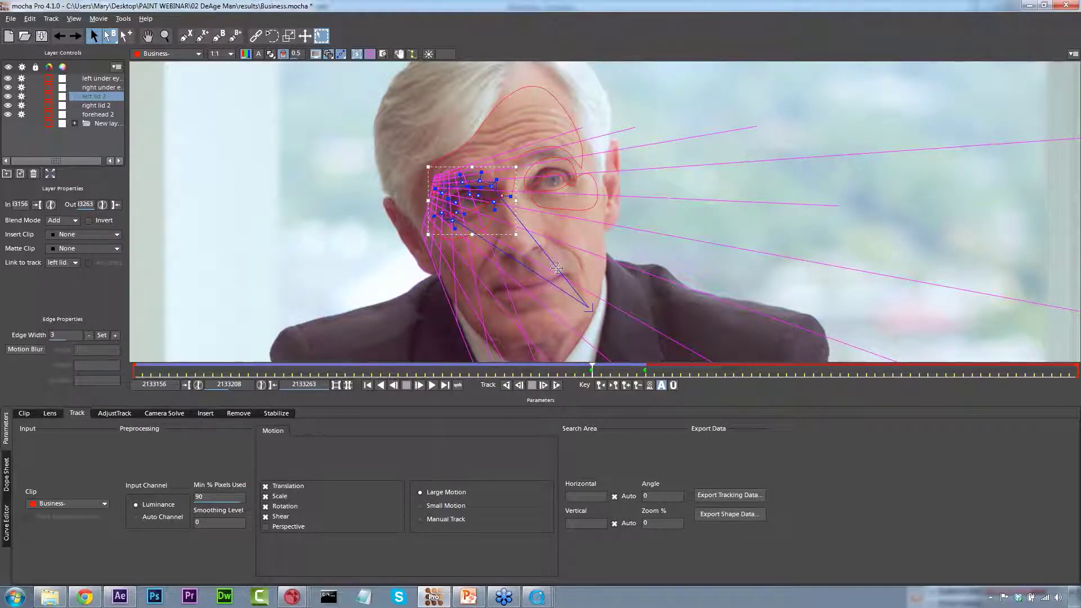
drag(588, 305, 556, 256)
click(369, 53)
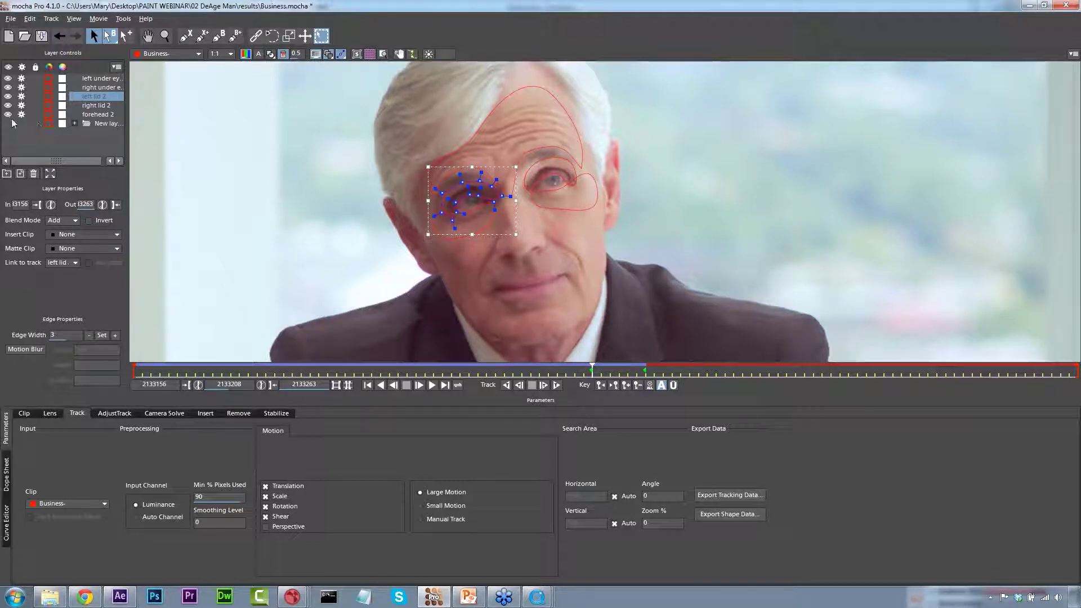
Hide the forehead 2 layer and turn off processing for the four lid and under-eye layers.
click(90, 105)
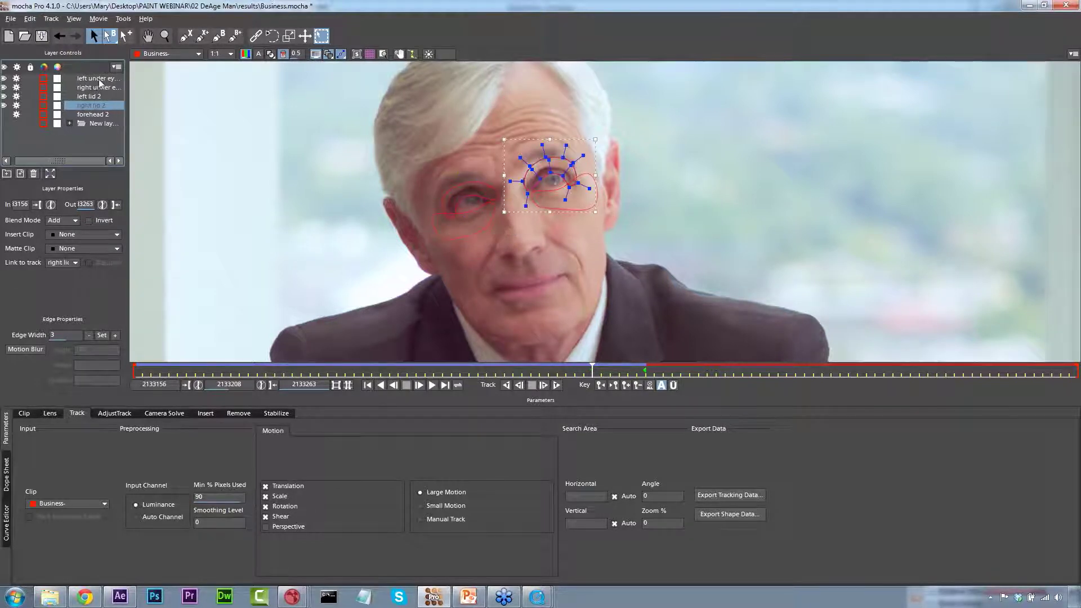
shift+click(102, 83)
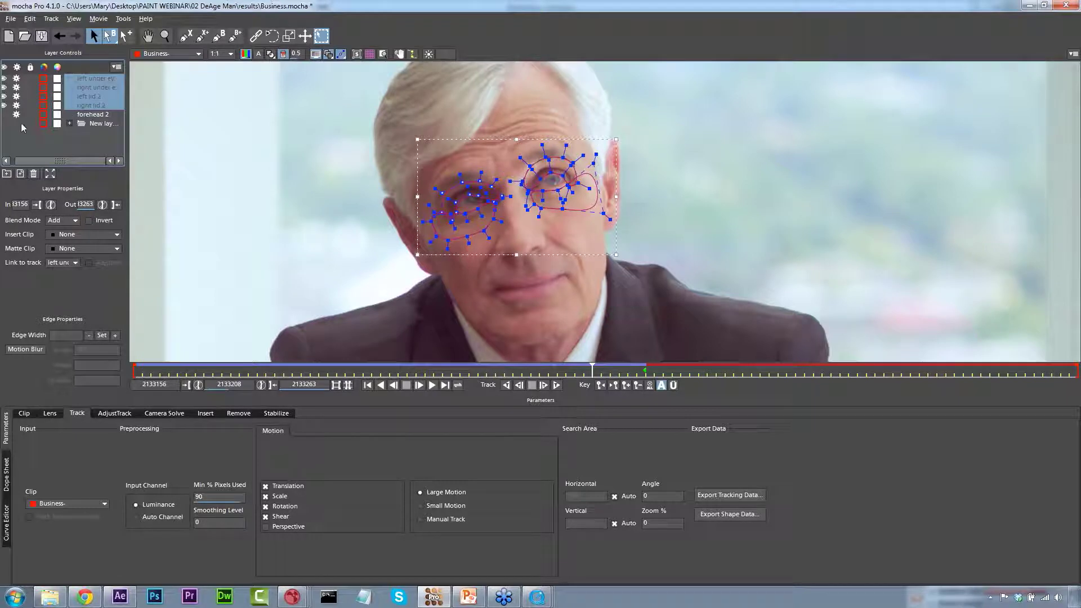
click(16, 105)
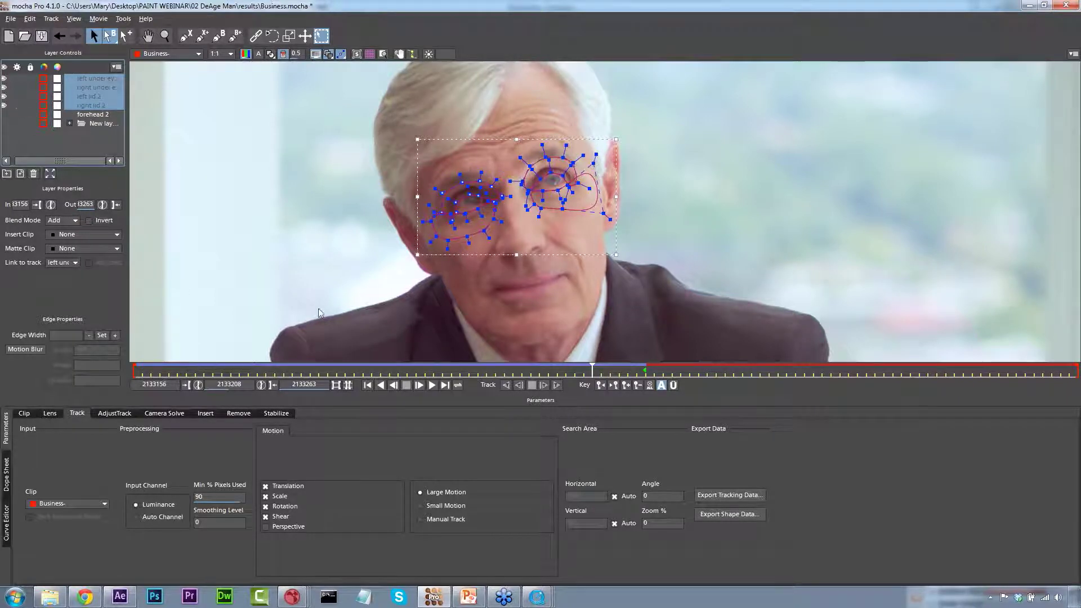
Copy the shape data of all visible layers to the clipboard as mocha shape data for AE and switch to After Effects.
click(742, 514)
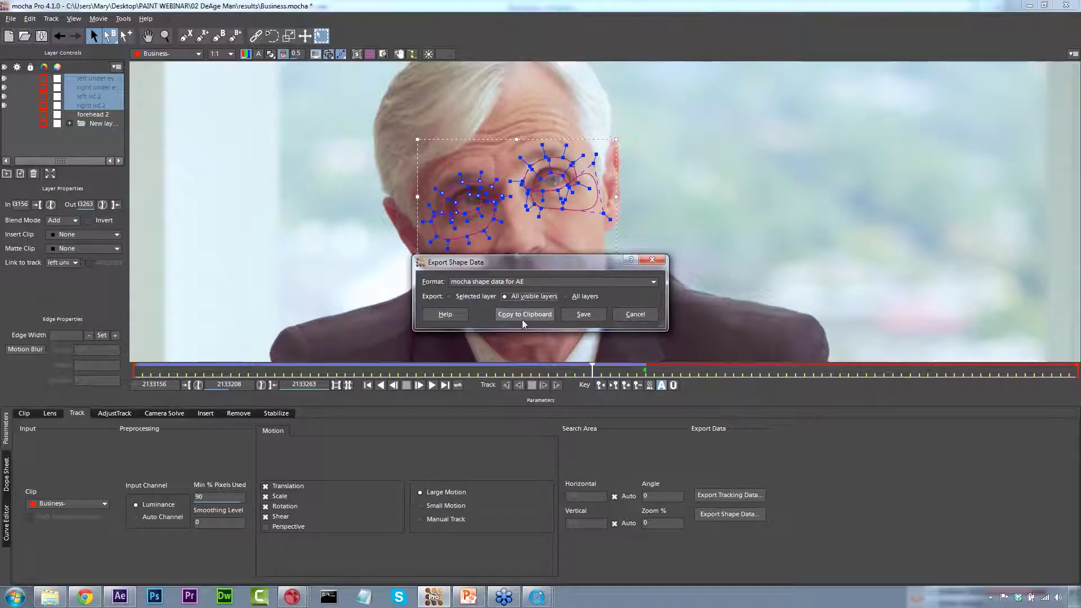
click(516, 314)
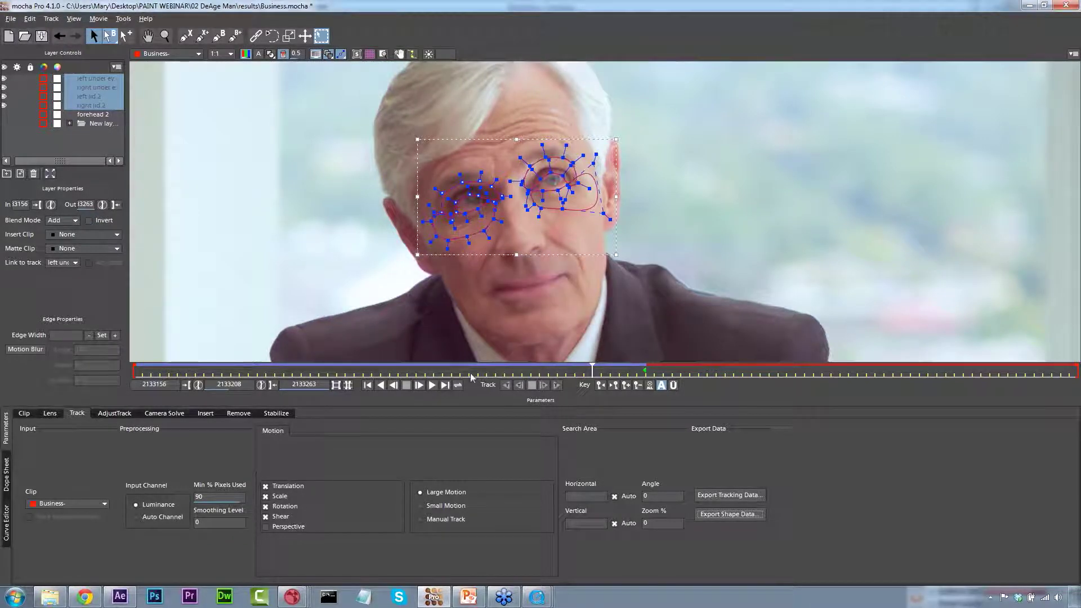
click(121, 598)
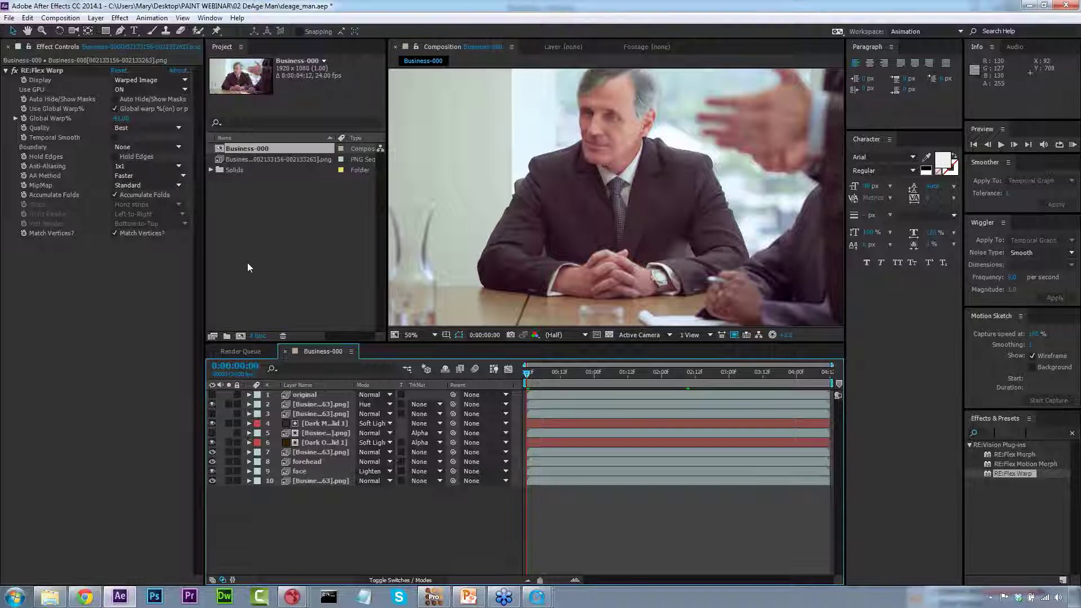
click(273, 242)
right_click(274, 241)
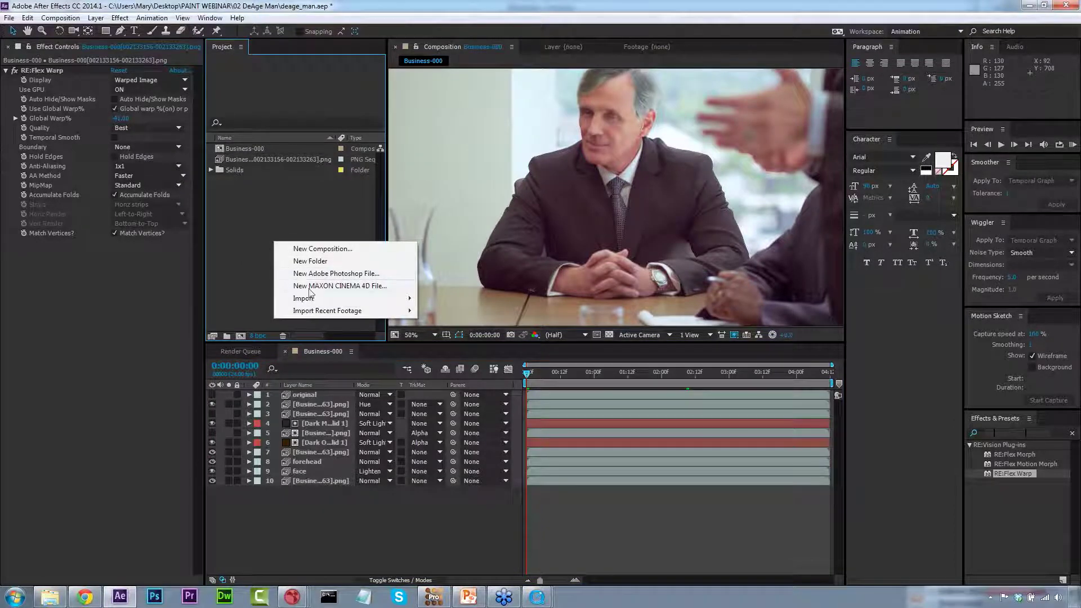
click(272, 160)
right_click(281, 232)
click(275, 174)
right_click(278, 188)
click(304, 196)
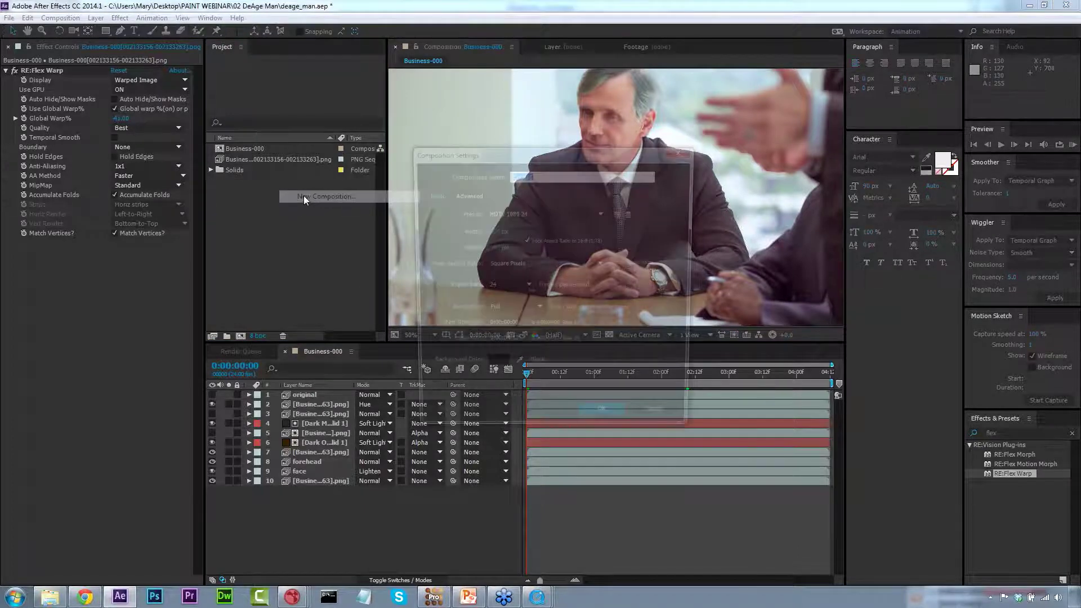
click(656, 424)
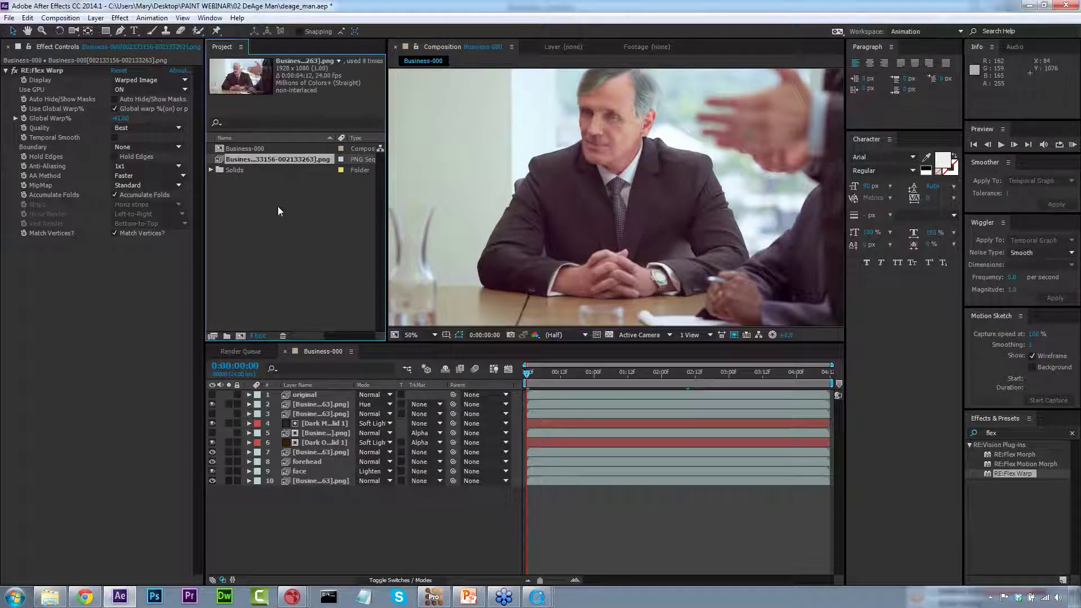
Create a composition named webinar with the HDTV 1080 24 preset and add the Business PNG sequence to it.
right_click(310, 198)
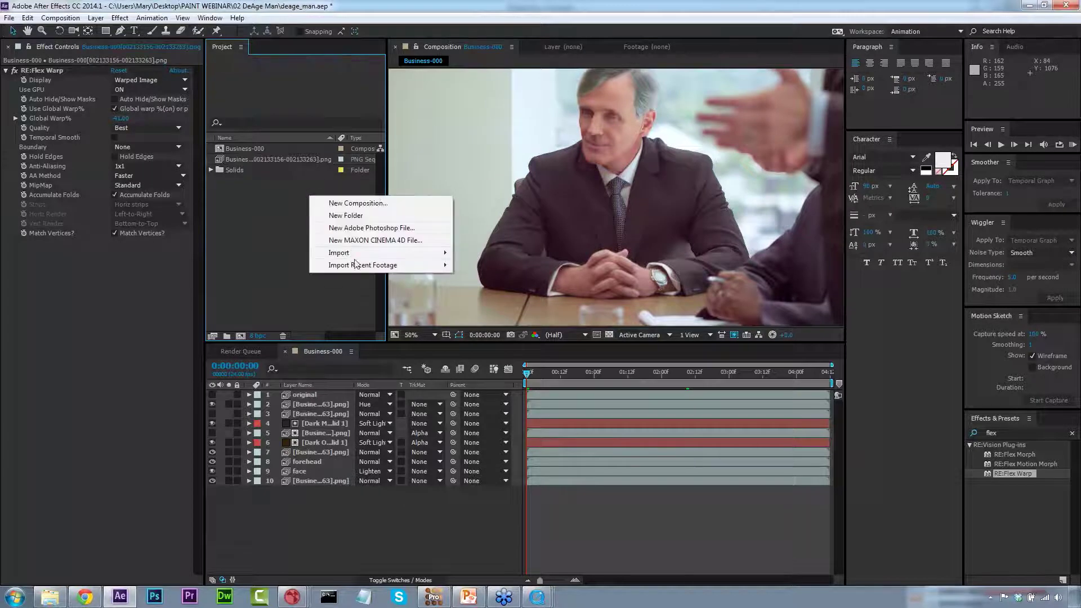
click(358, 203)
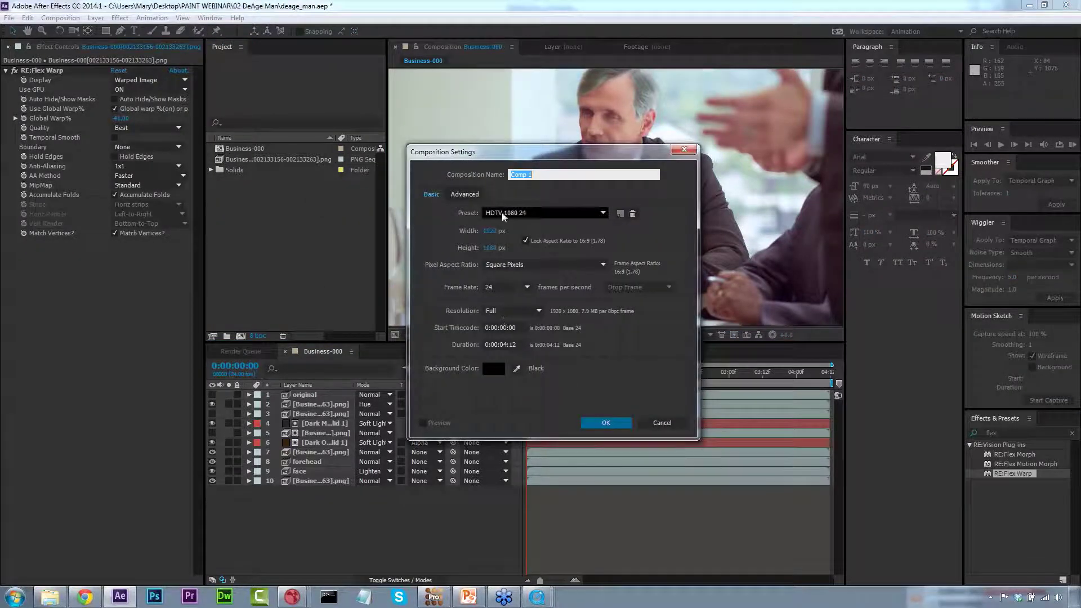
text(webinar)
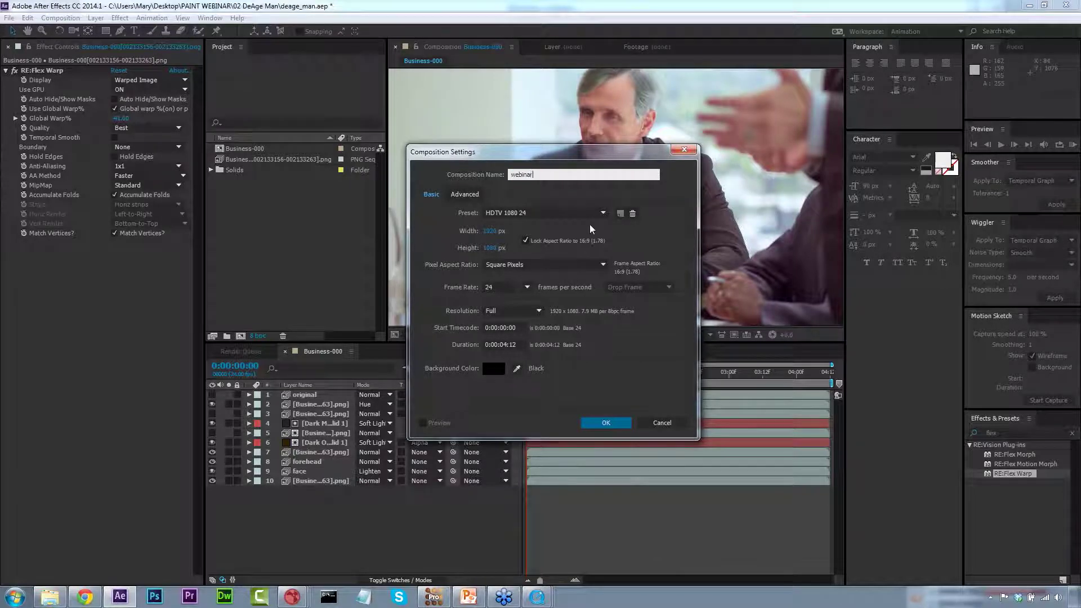
click(606, 428)
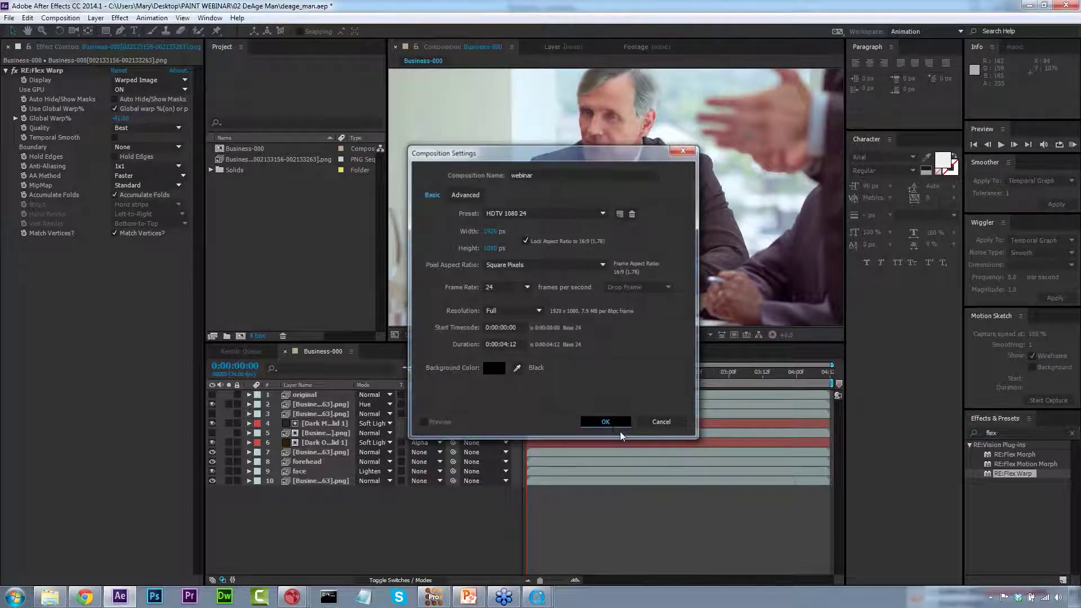
drag(288, 159, 388, 483)
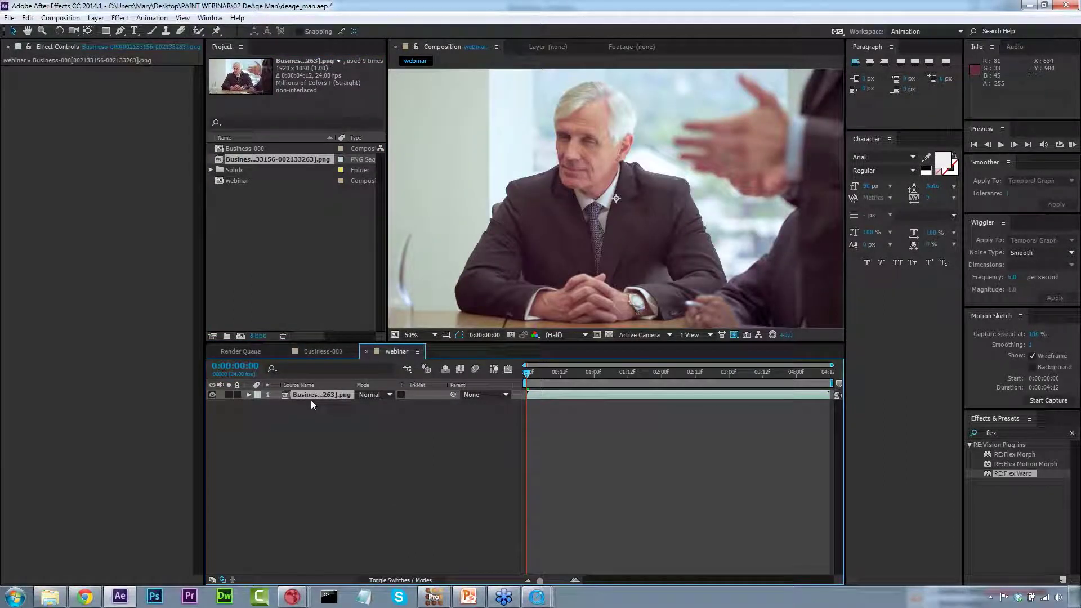
Duplicate the footage layer and, with the lower copy hidden, paste the mocha masks onto the upper one.
key(ctrl+d)
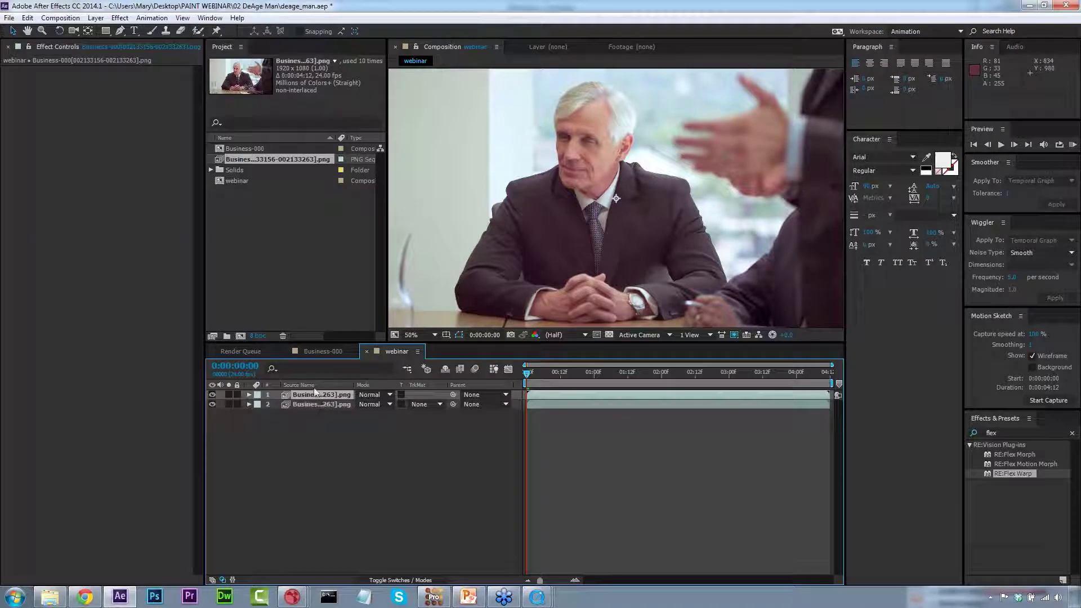
click(27, 18)
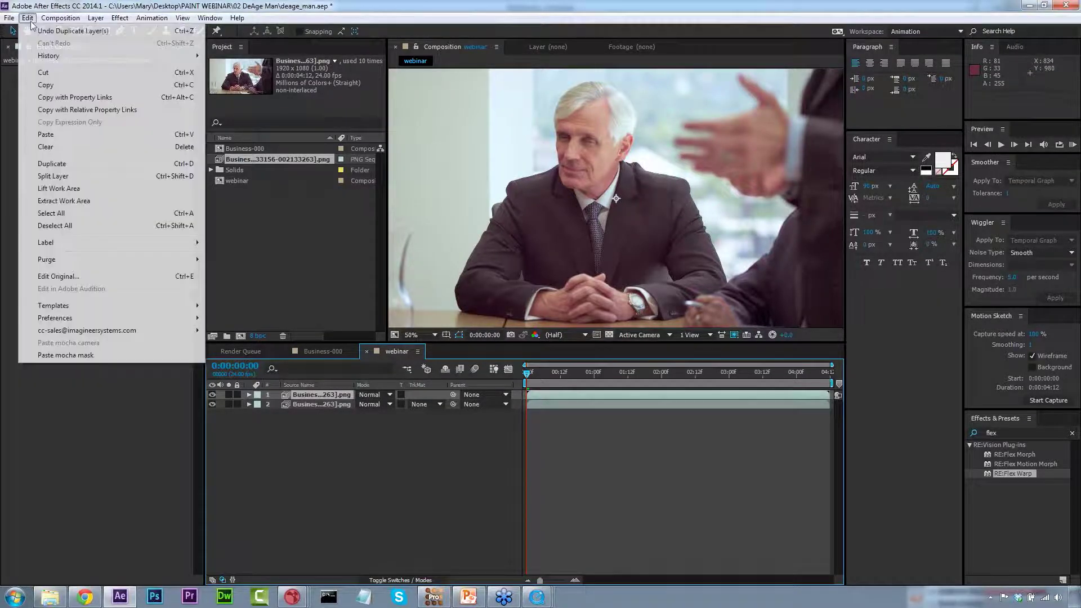
click(104, 355)
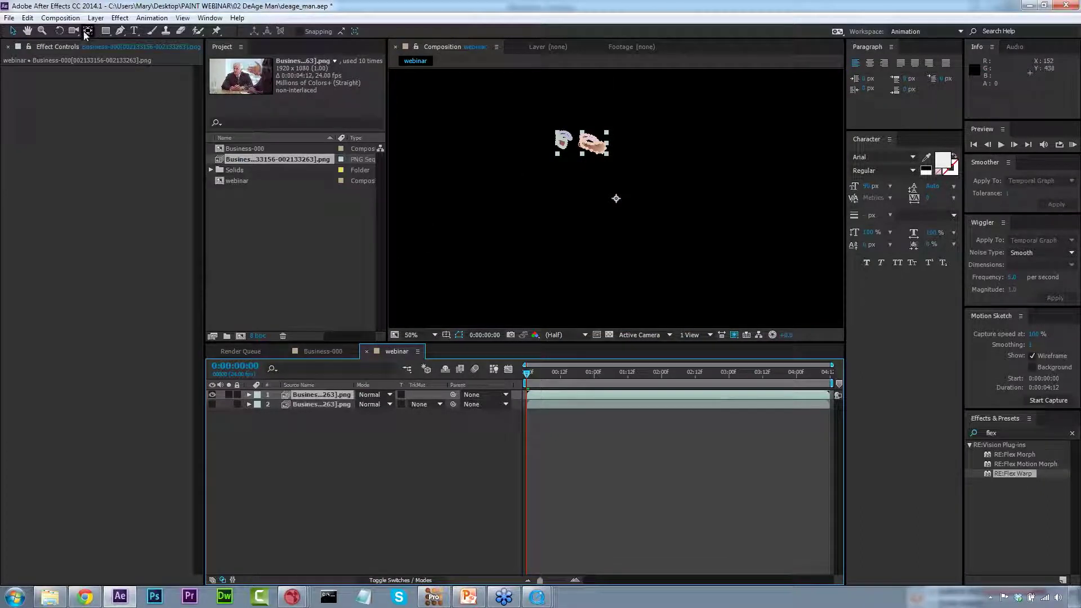
Examine the masked eyelid and under-eye pieces at 400% magnification.
click(41, 30)
click(586, 86)
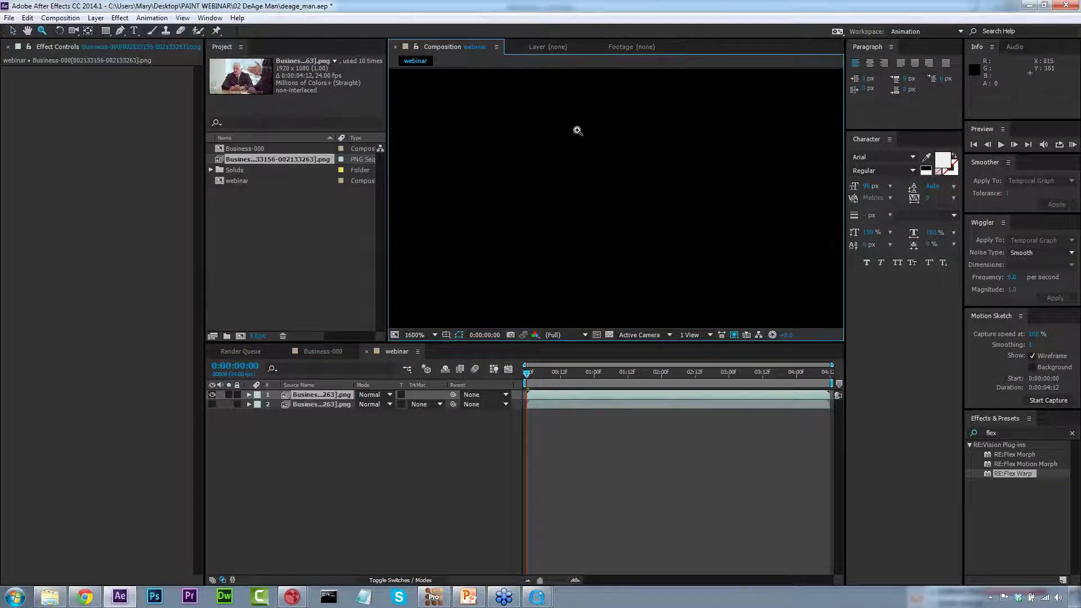
click(417, 334)
click(434, 346)
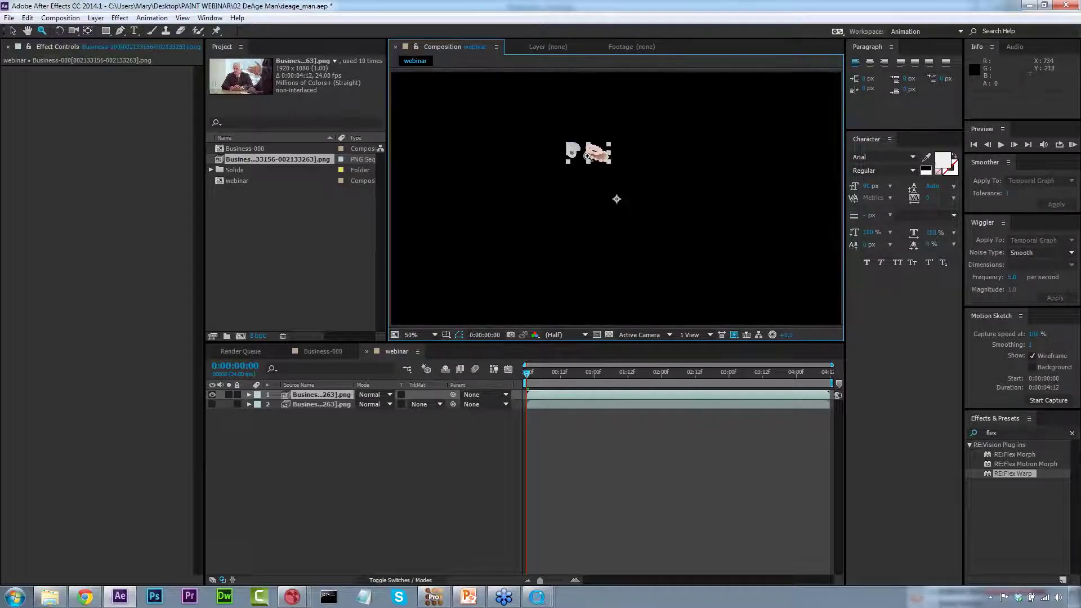
click(622, 197)
click(635, 200)
click(634, 201)
click(598, 200)
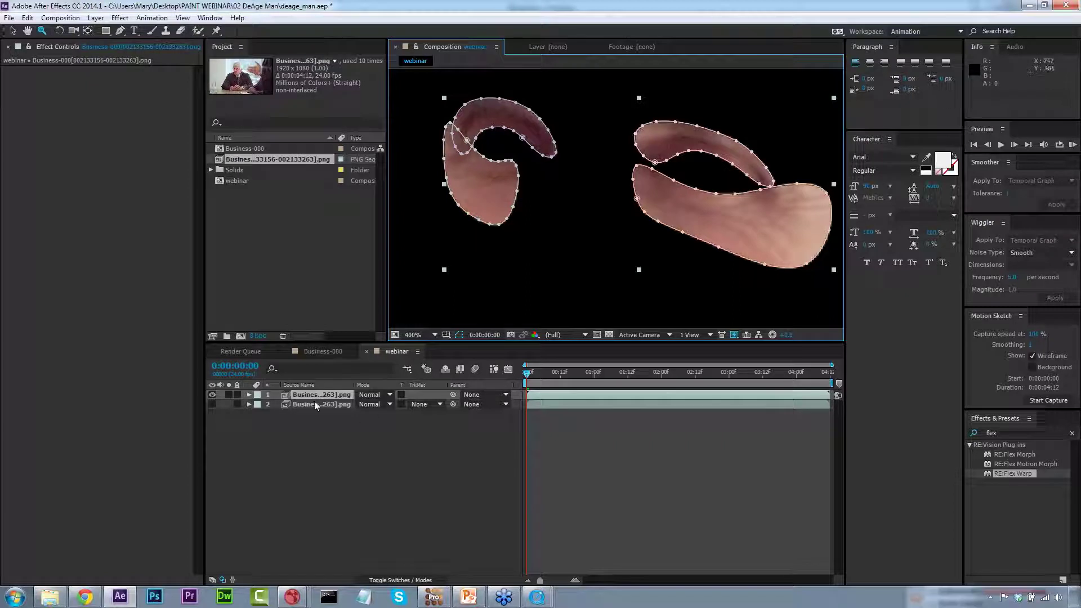
Expand the top layer's four pasted masks and set the mode of the right lid 2 mask to Add.
drag(579, 341, 523, 352)
click(249, 403)
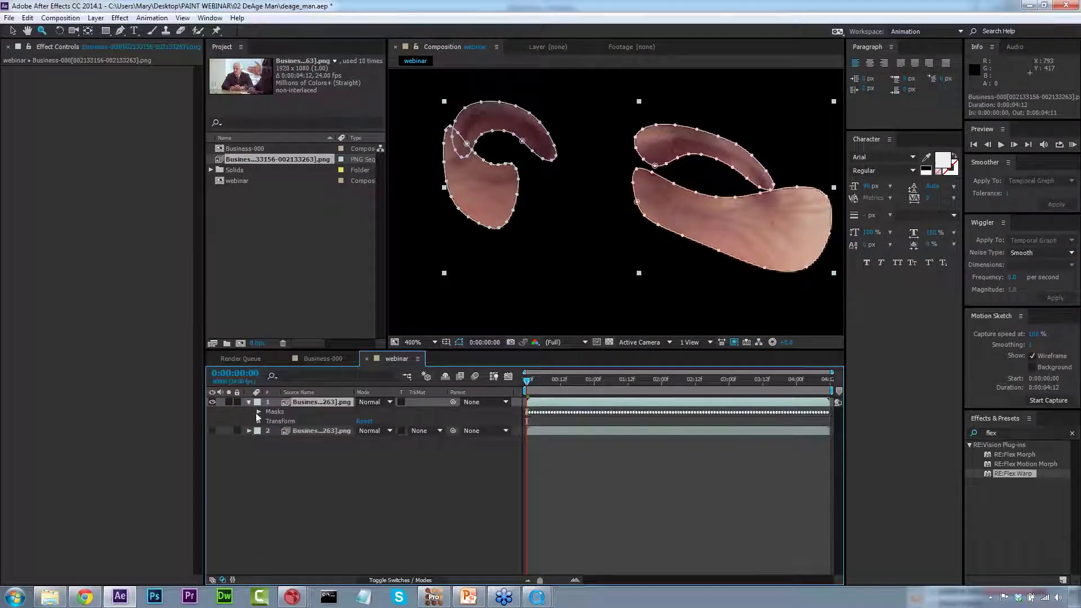
click(259, 411)
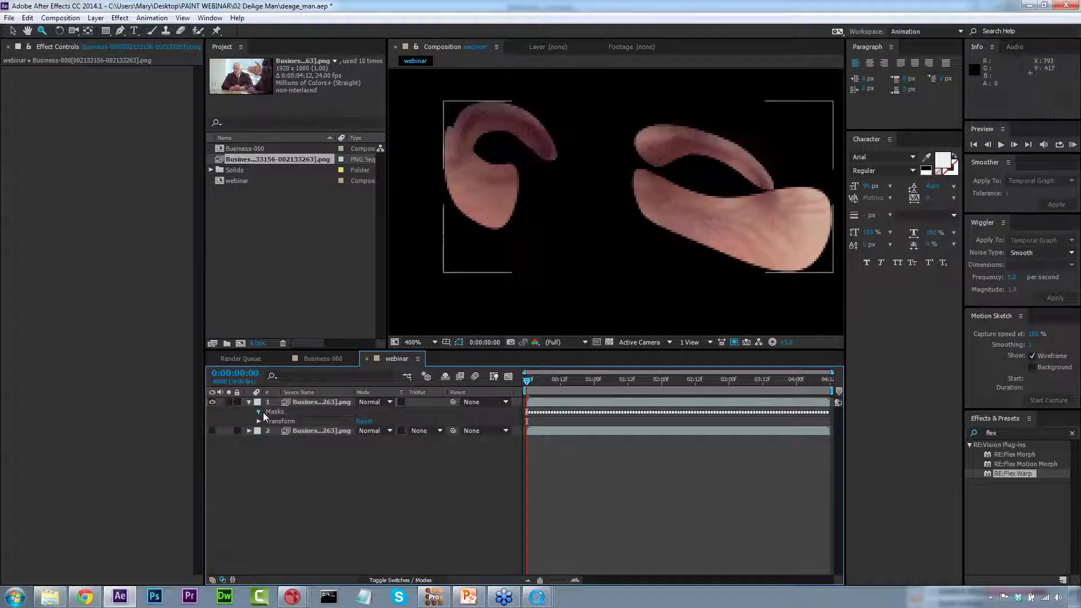
click(307, 405)
click(303, 423)
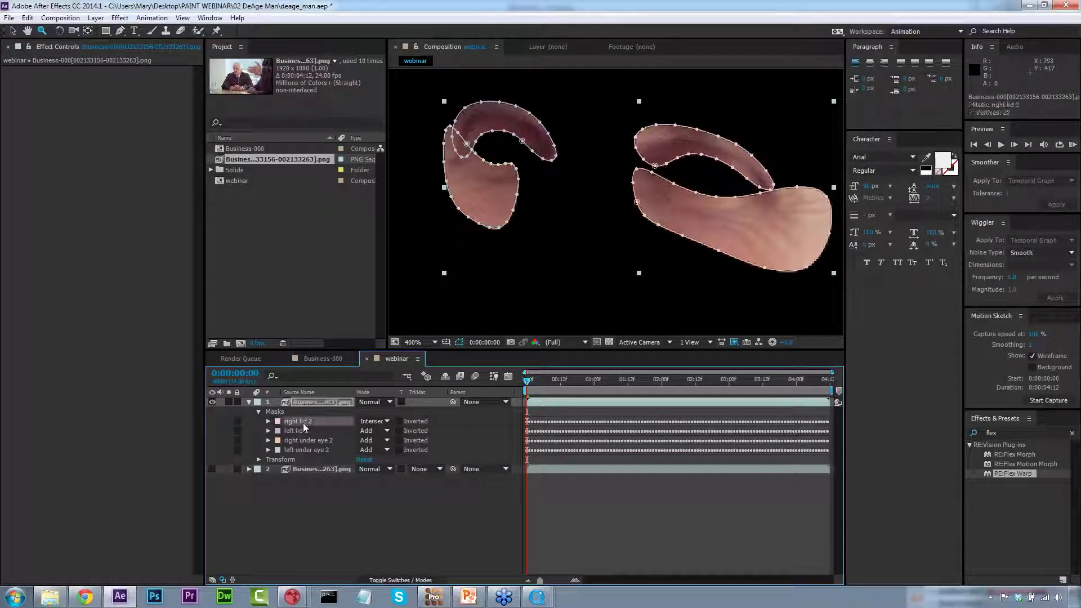
shift+click(309, 450)
click(269, 422)
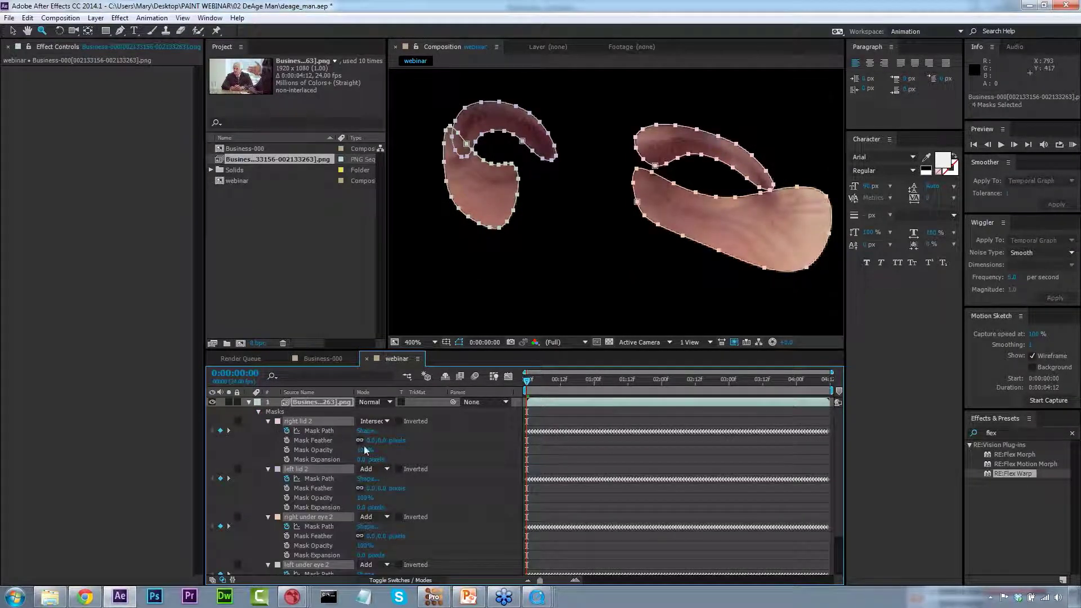
click(377, 424)
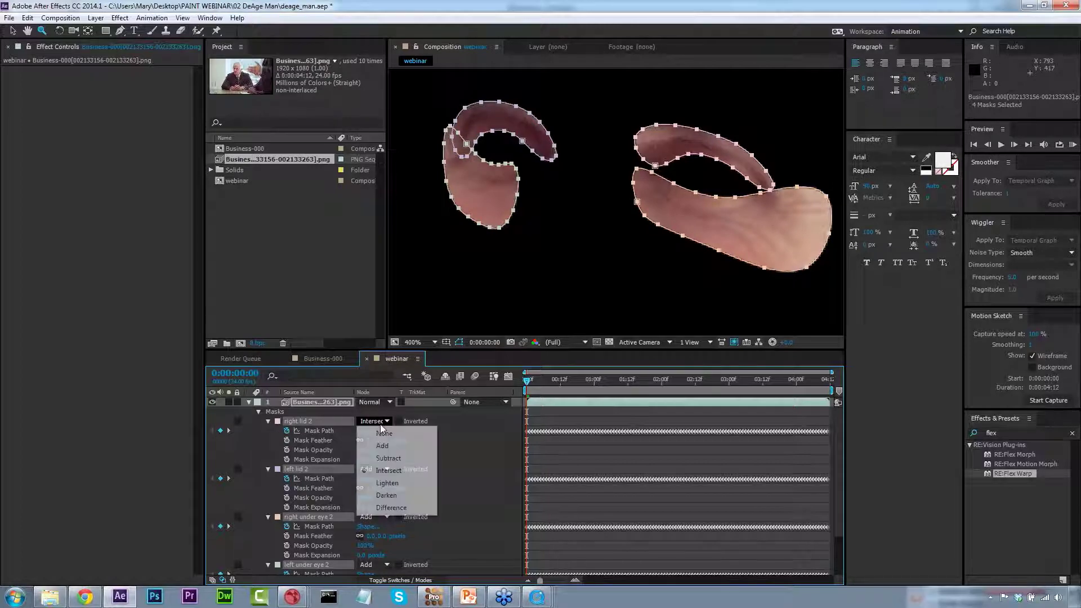
click(382, 446)
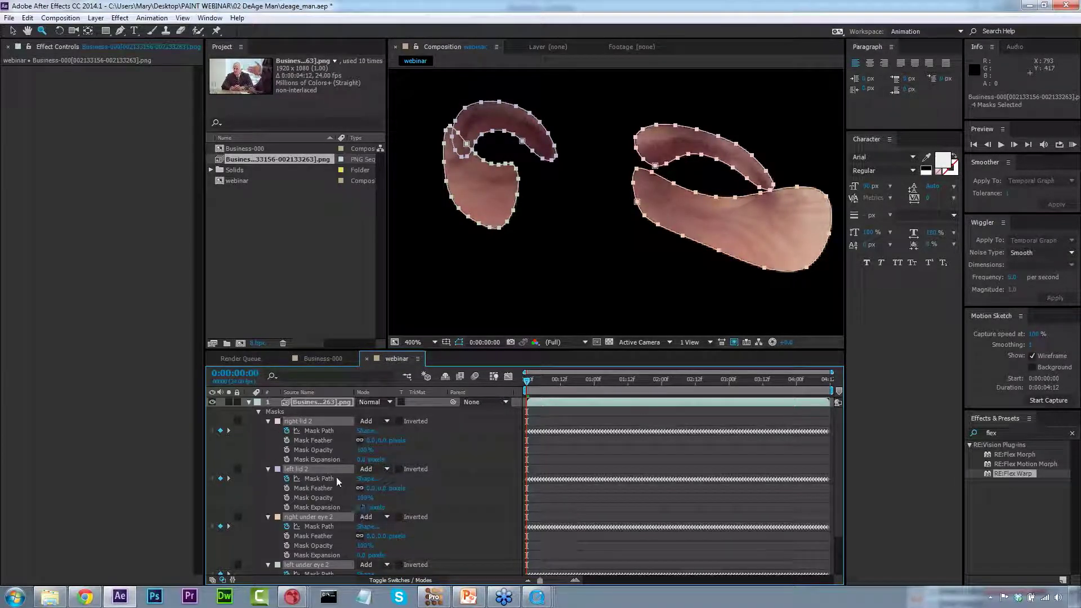
Set the Mask Feather of all four selected eye masks to 5 pixels.
click(372, 440)
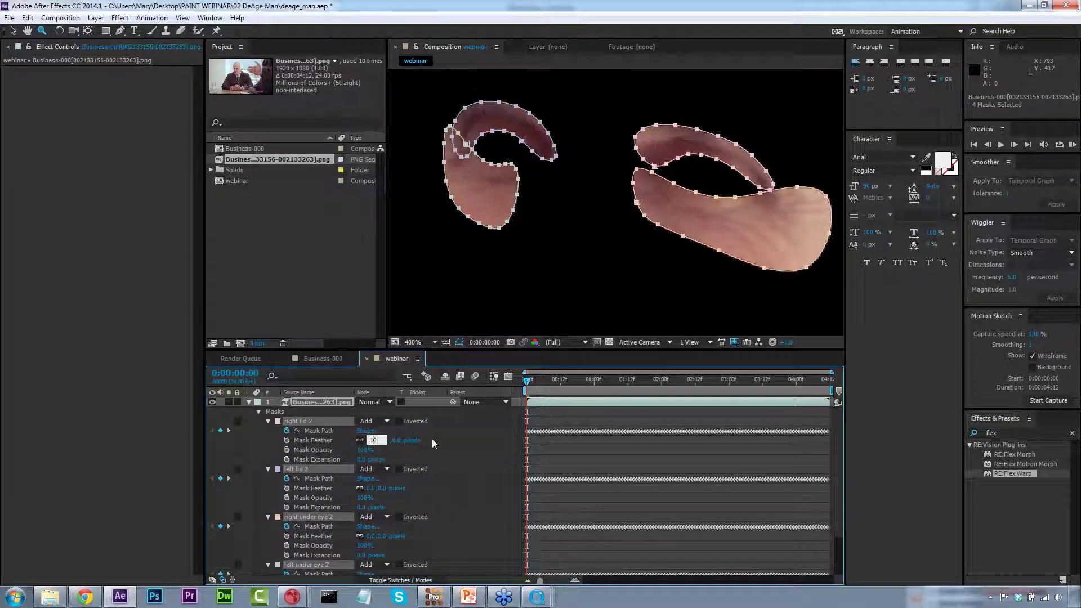
text(5)
click(460, 451)
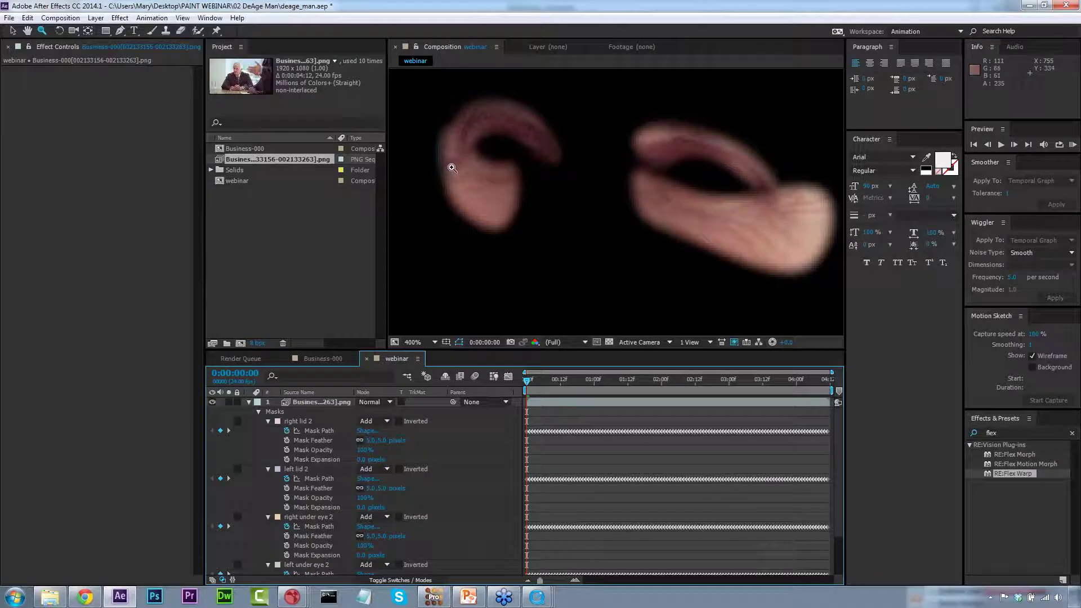
Search the effects for blur and apply BCC Radial Blur to the masked top layer.
click(124, 21)
click(124, 20)
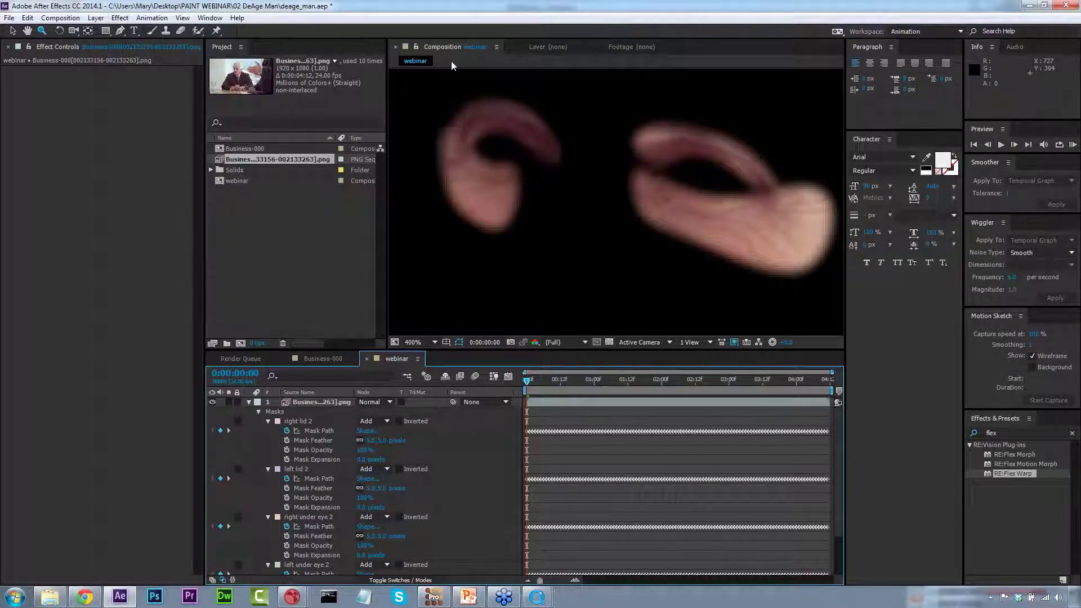
click(1006, 432)
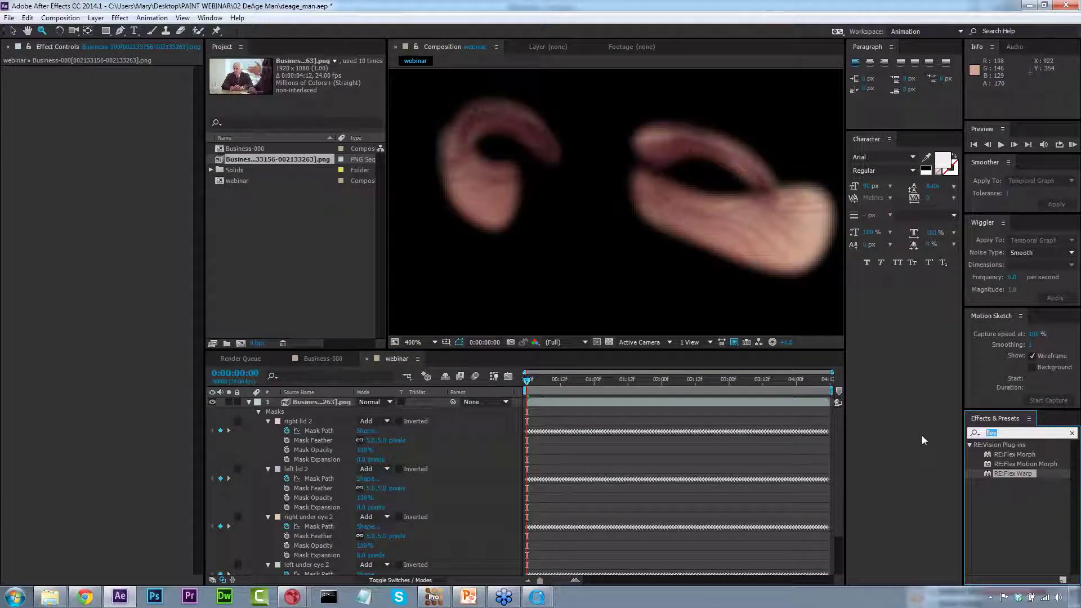
text(blur)
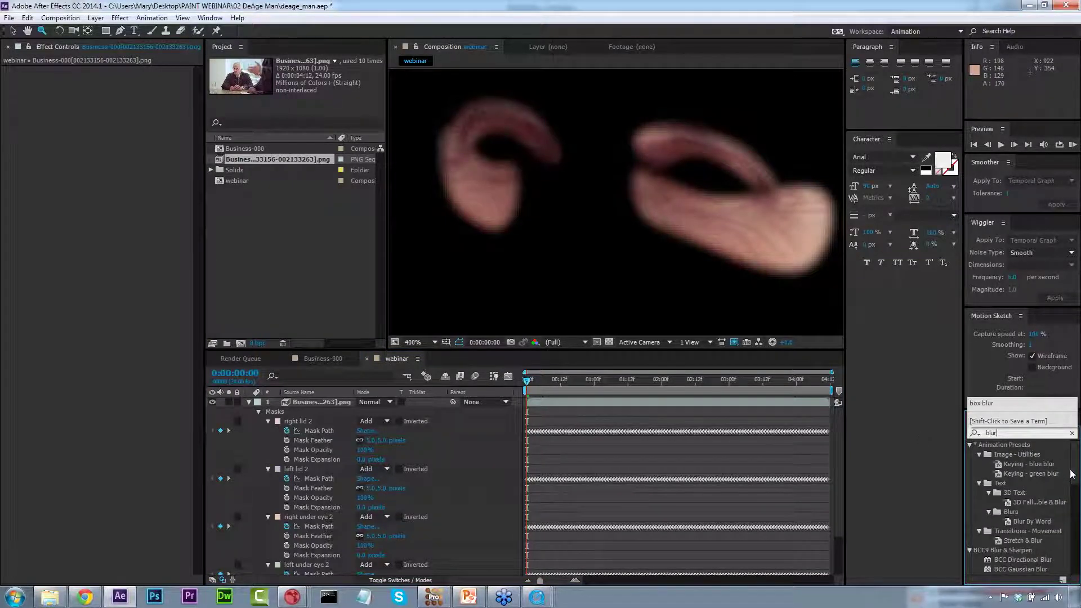
drag(1072, 474, 1073, 498)
click(1019, 498)
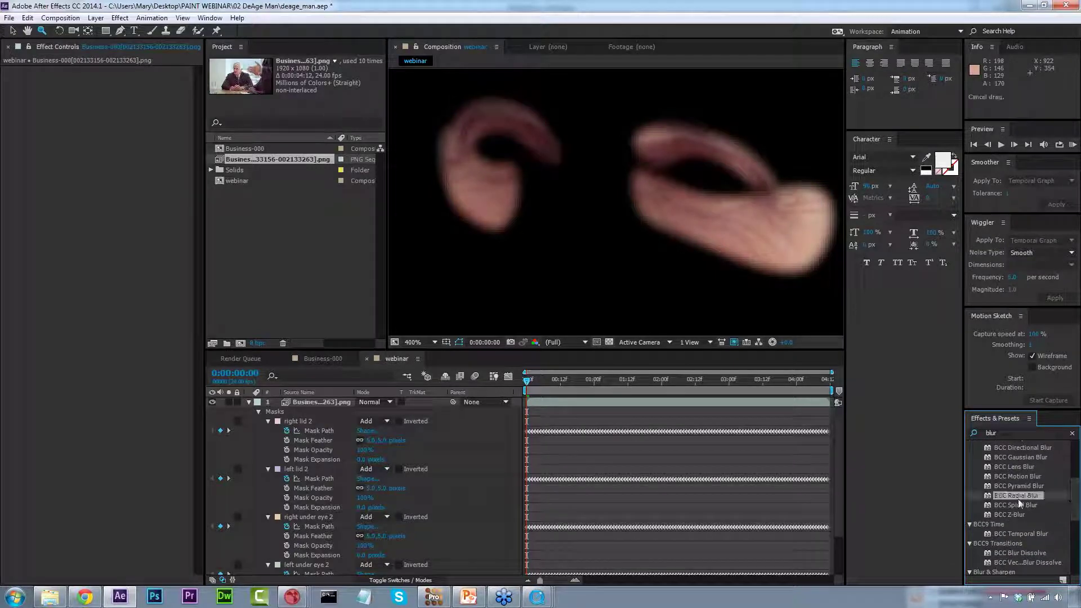
drag(992, 500, 127, 265)
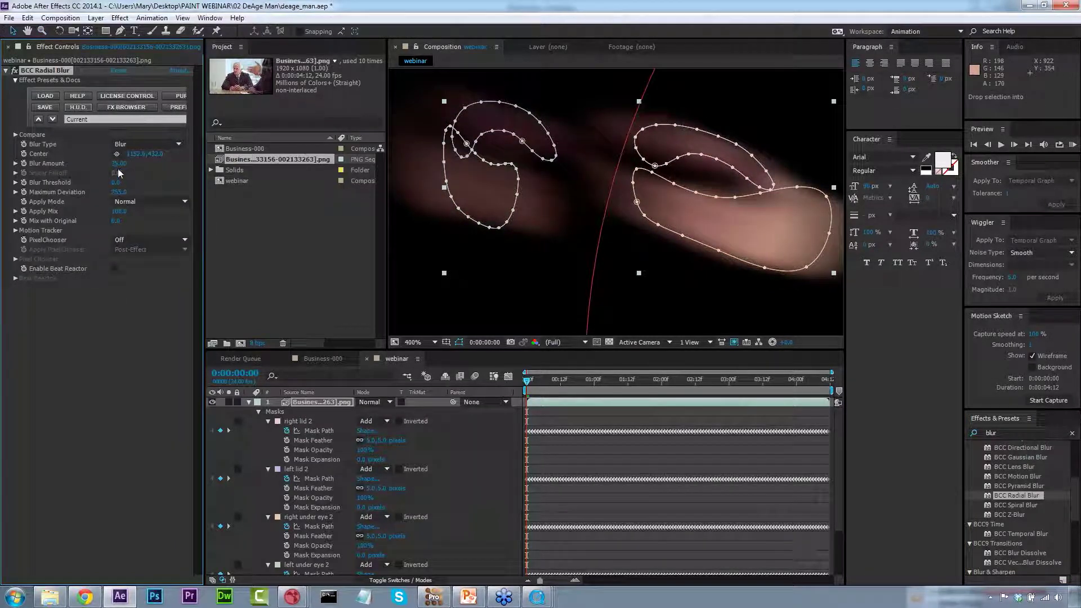
Set the Blur Amount of BCC Radial Blur to 10.
click(118, 163)
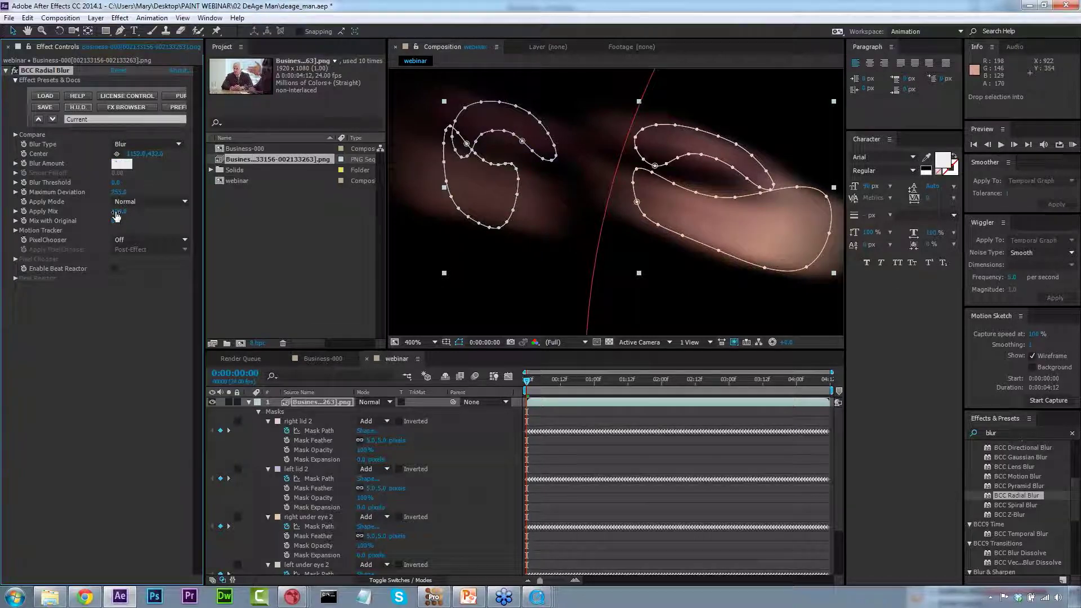
text(10)
key(Return)
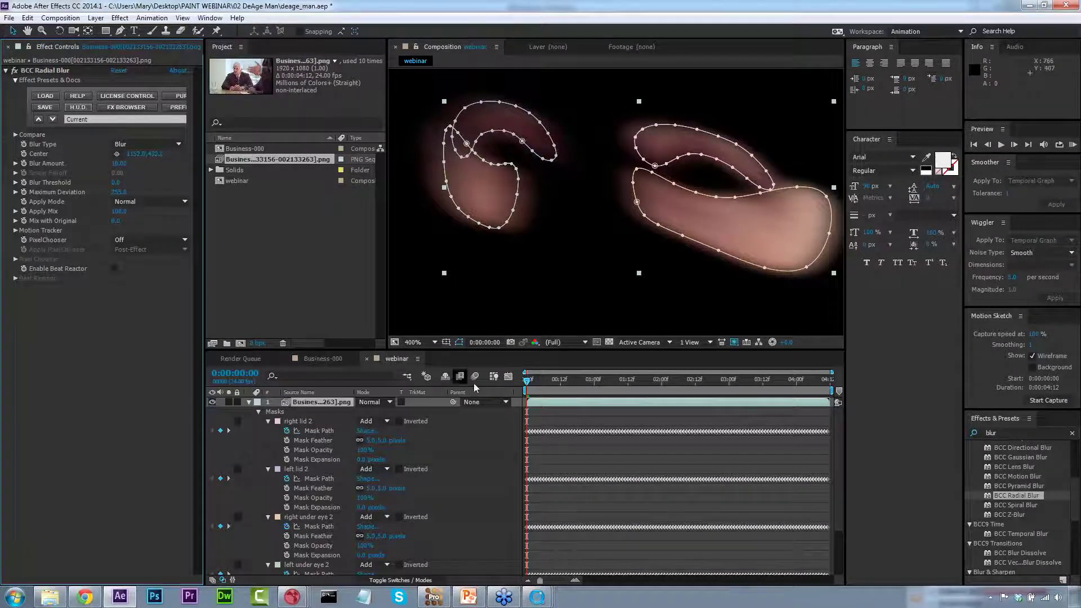
Collapse the top layer's masks, set its blending mode to Lighten, and turn on the lower footage layer's visibility.
click(249, 402)
key(m)
key(m)
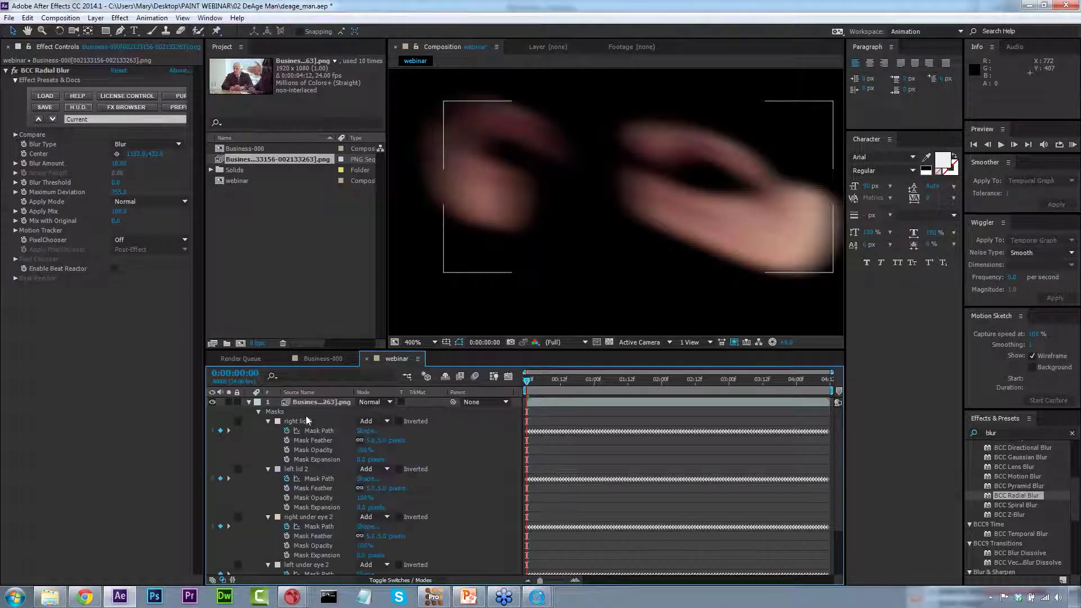
click(259, 412)
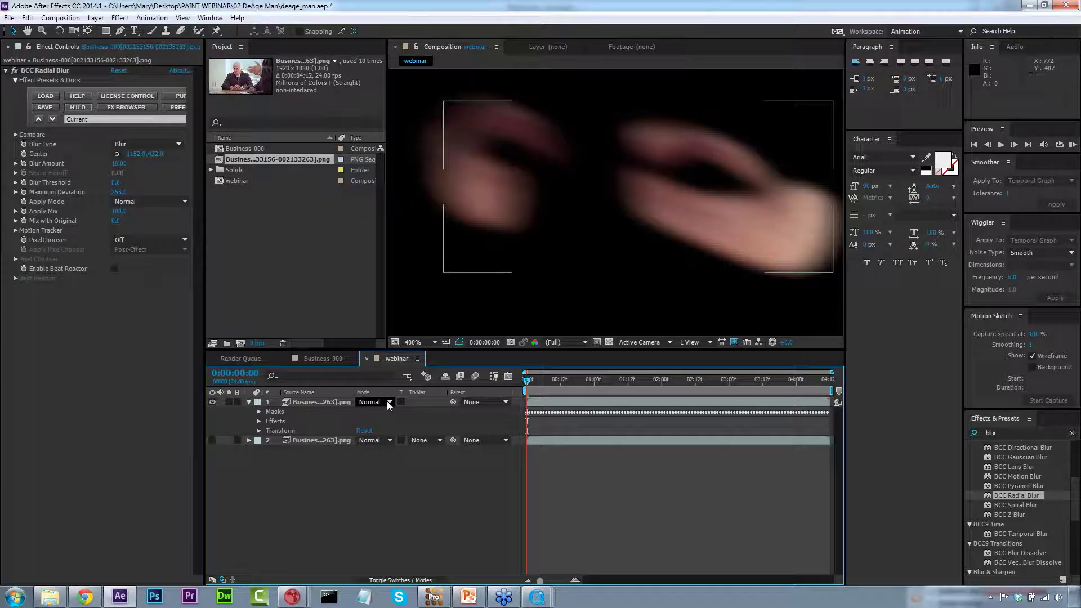
click(388, 405)
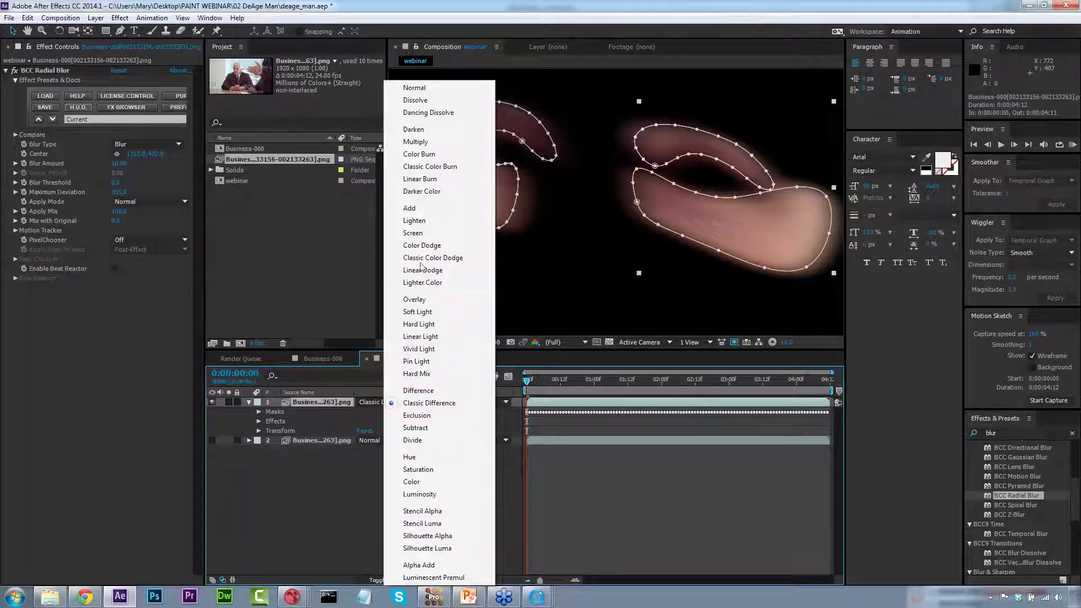
click(439, 222)
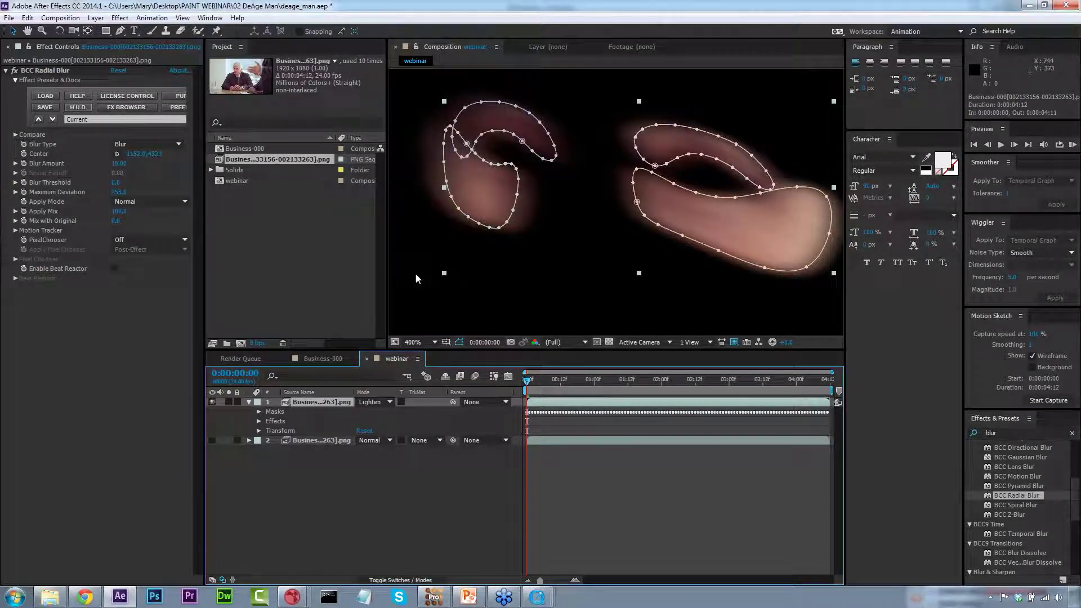
click(212, 440)
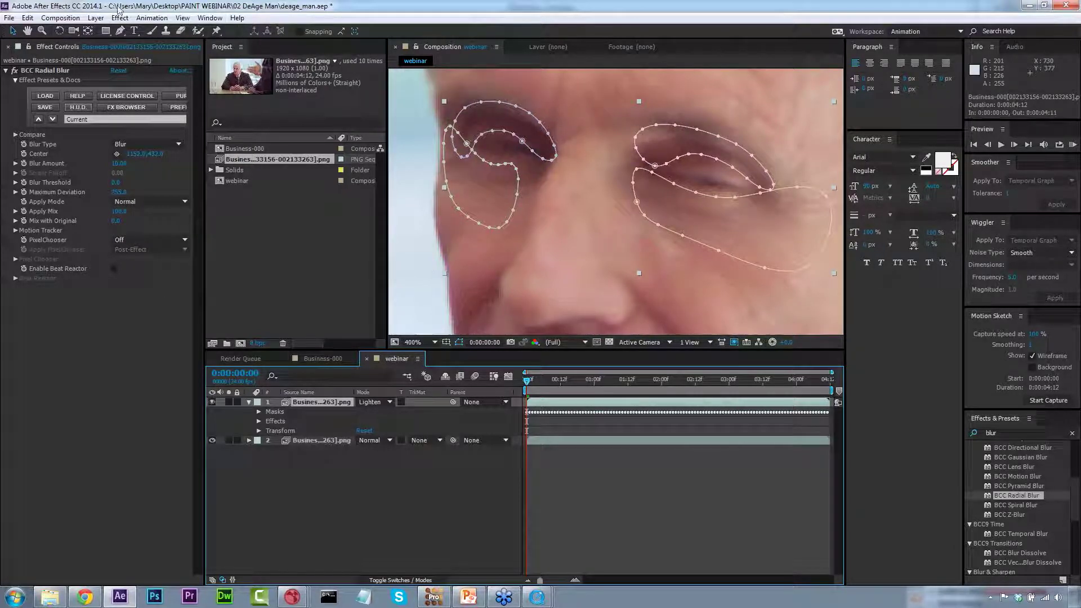
Apply Match Grain to the masked layer with Noise Samples viewing mode and the lower footage layer as noise source.
click(119, 18)
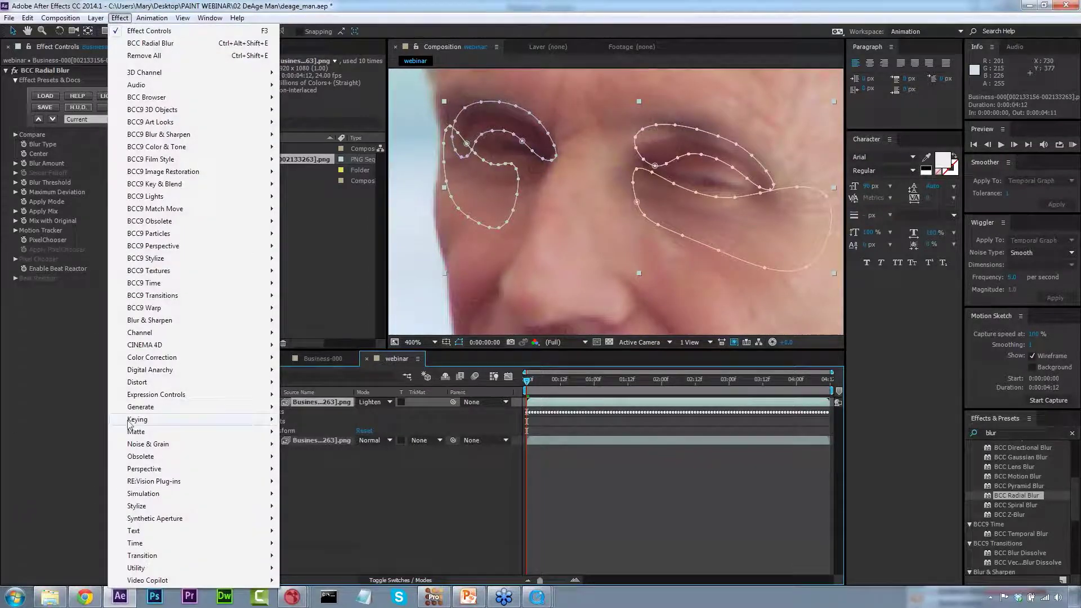
mouse_move(160, 446)
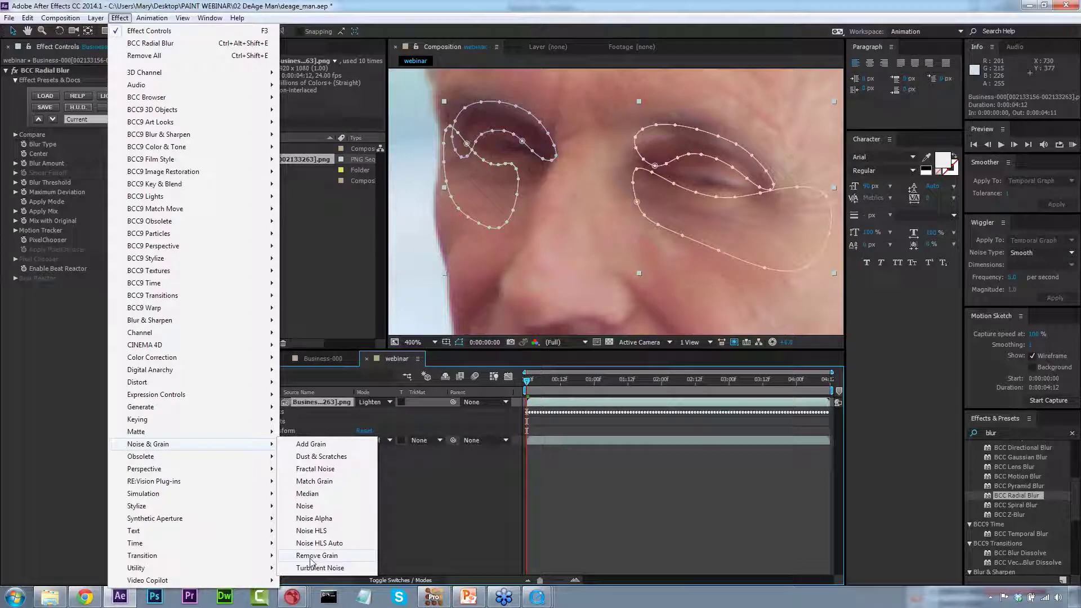
click(314, 482)
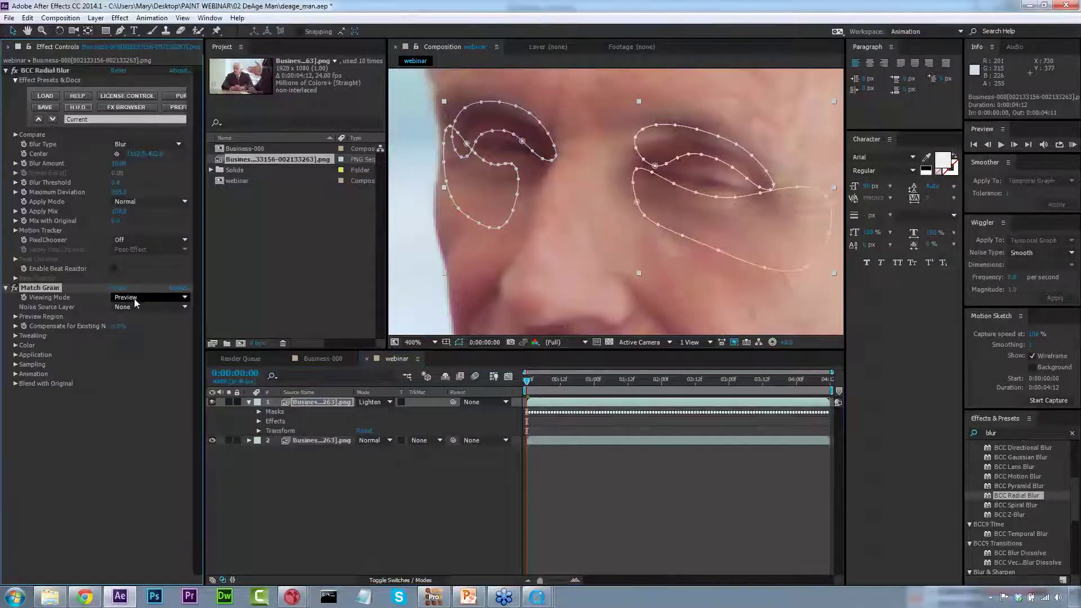
click(139, 302)
click(141, 318)
click(141, 307)
click(148, 349)
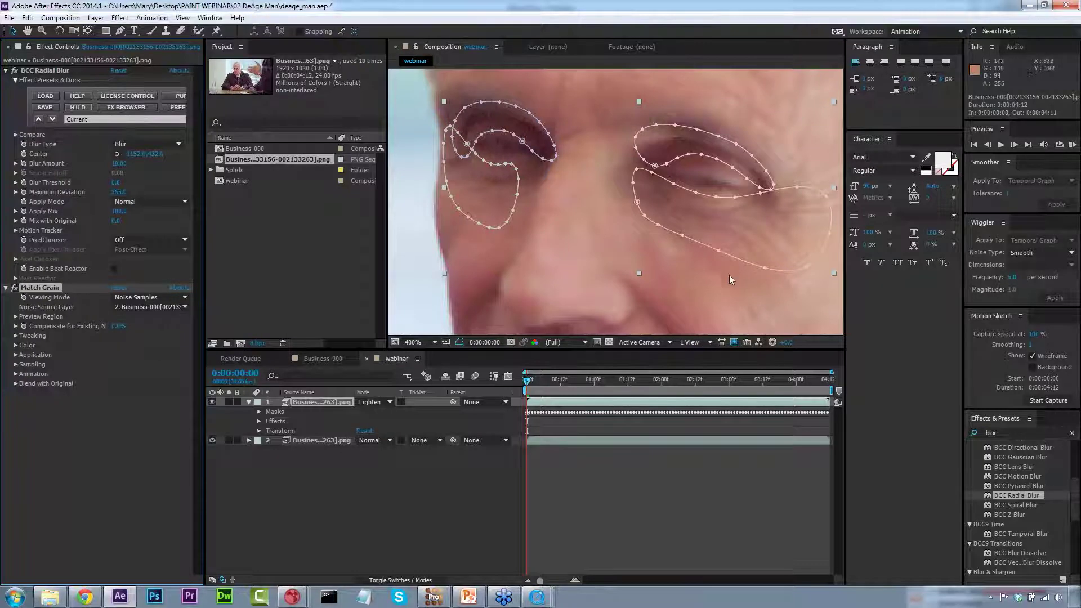
Toggle Match Grain to compare the grain around the eyes, and set its viewing mode to Final Output.
click(39, 292)
click(16, 288)
click(16, 288)
click(16, 288)
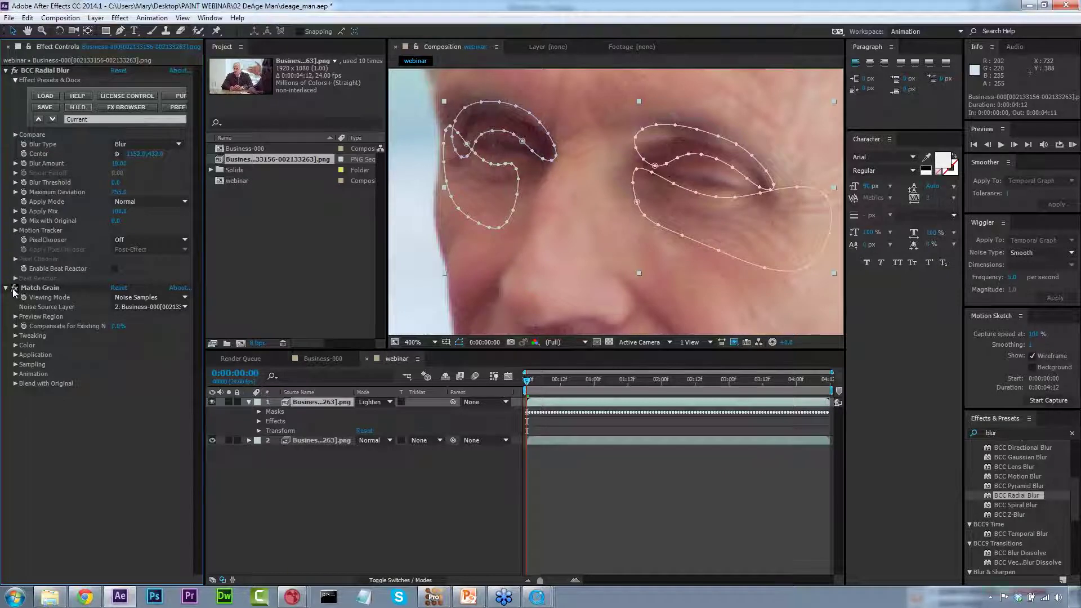
click(136, 297)
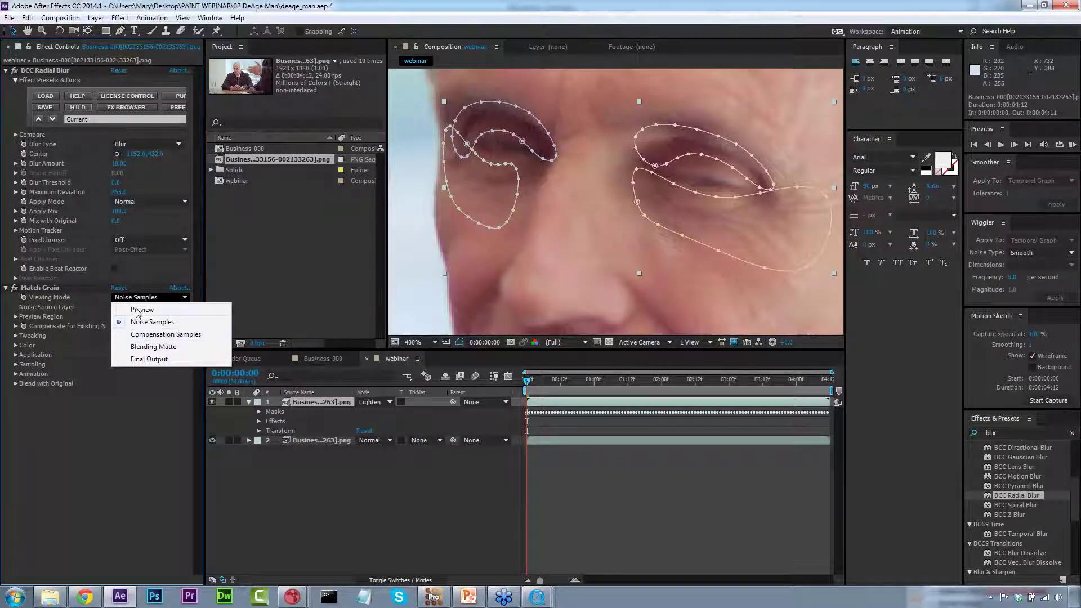
click(138, 359)
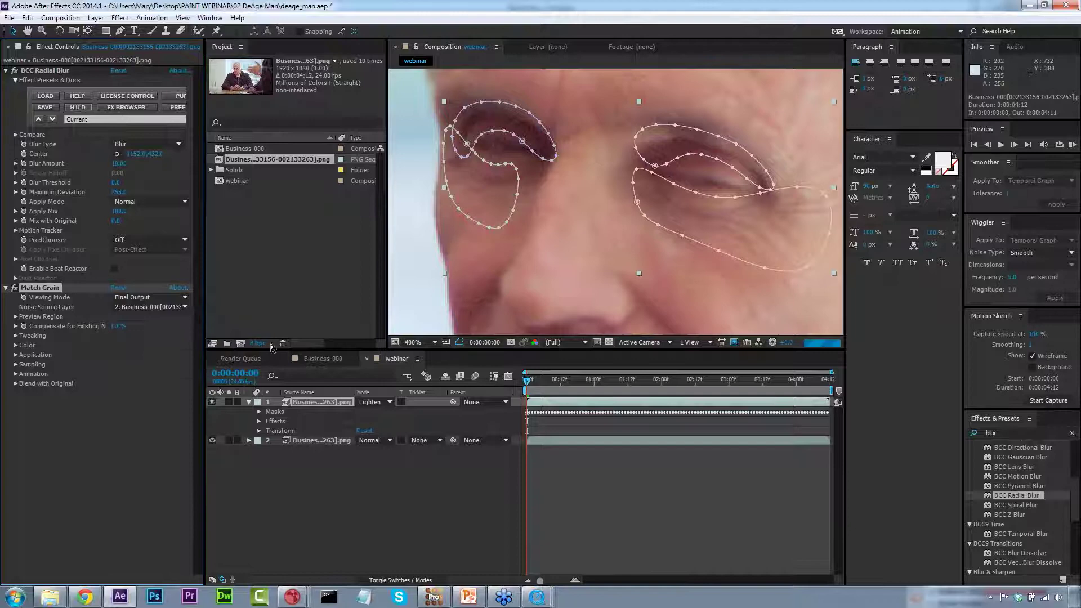
click(15, 287)
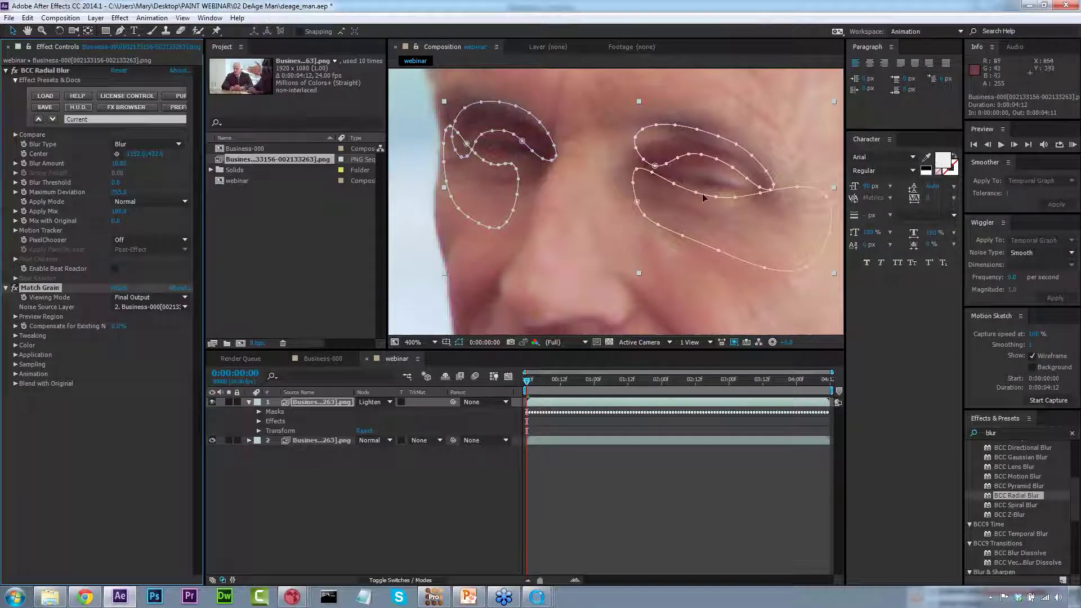
Find and apply BCC Unsharp Mask to the masked layer, placing it between BCC Radial Blur and Match Grain.
drag(1077, 500, 1076, 459)
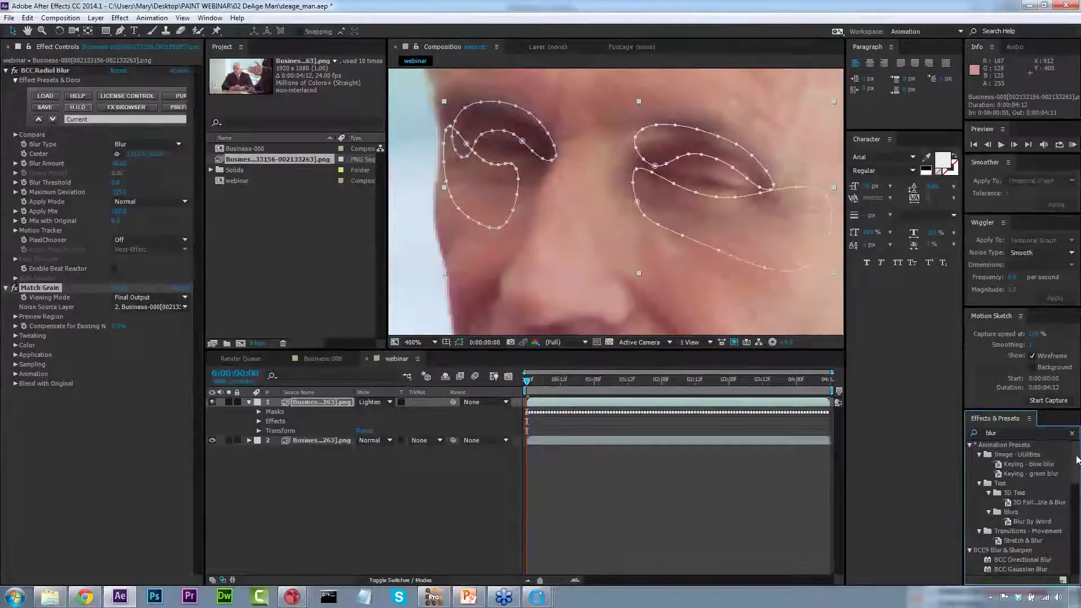
double_click(1034, 432)
text(unsharp)
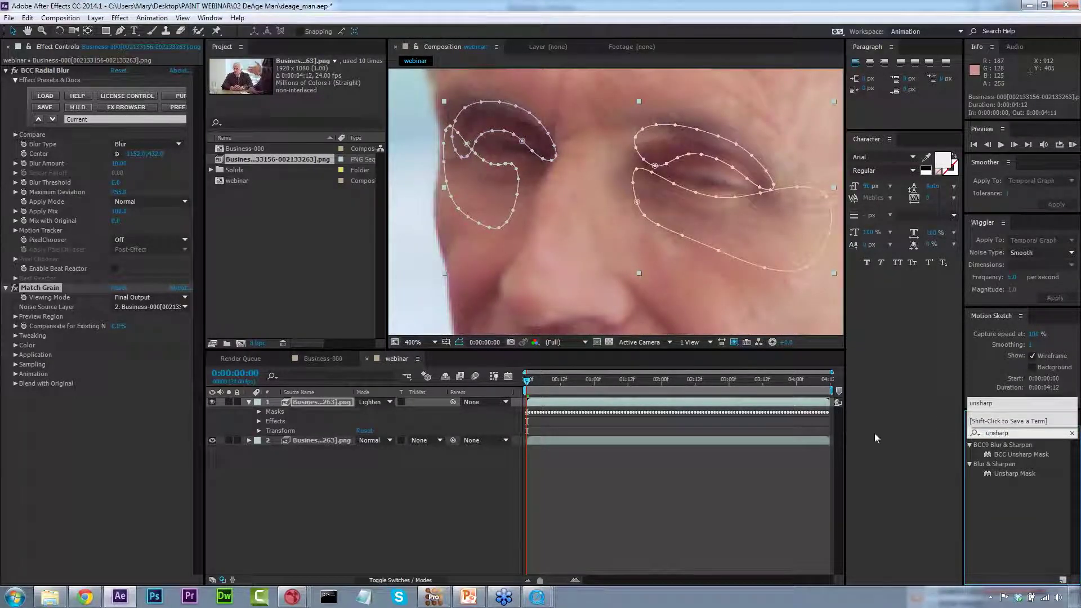
drag(1021, 454, 107, 447)
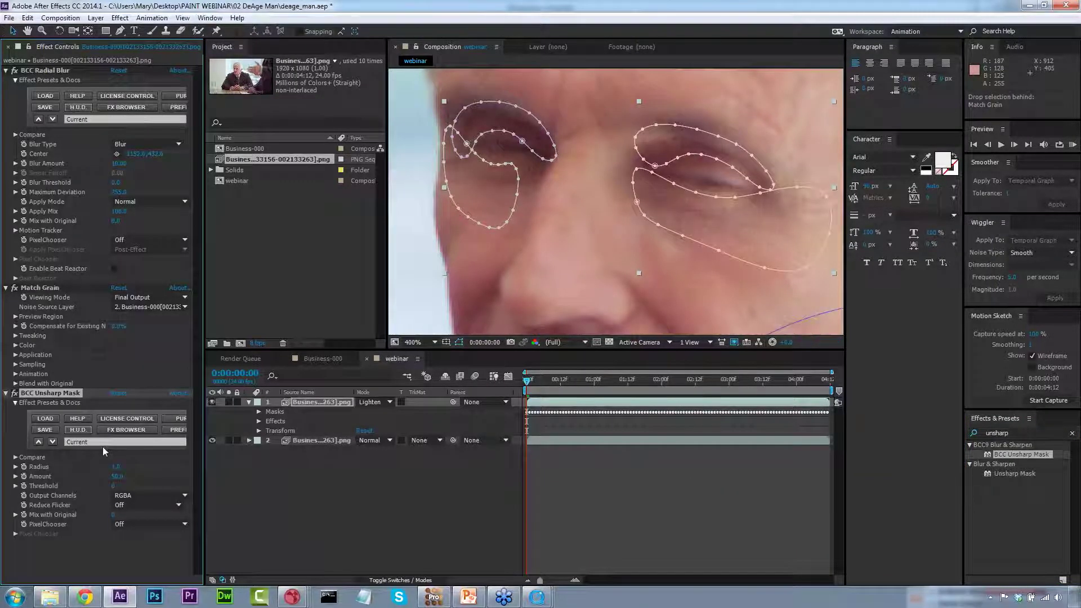
drag(65, 393, 64, 283)
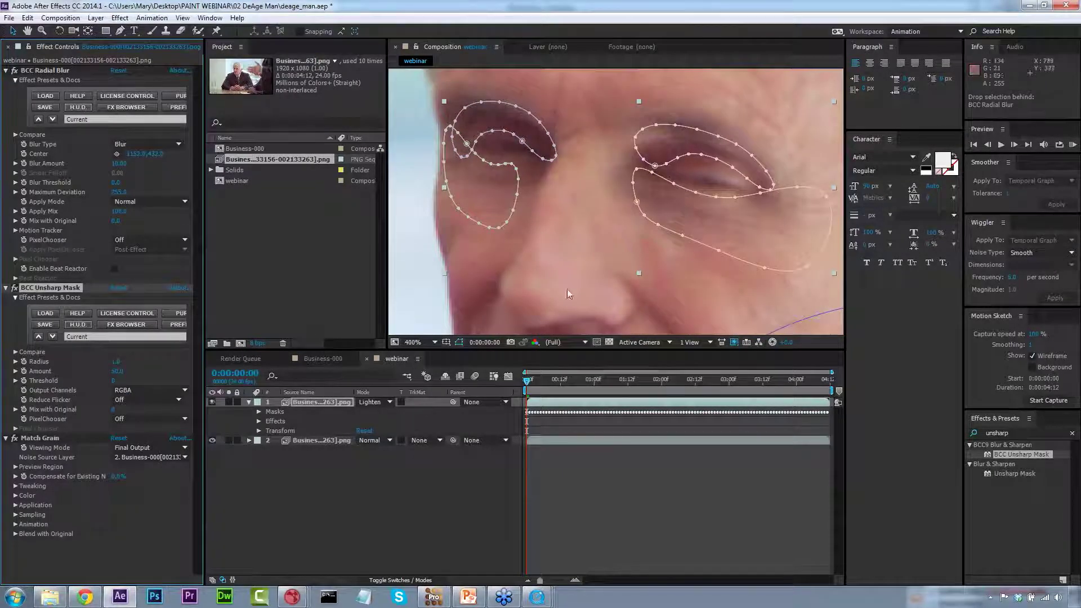
Compare the man's face with the retouched top layer hidden and shown, and examine the eye area at up to 400% magnification.
click(47, 33)
alt+click(682, 207)
alt+click(681, 207)
alt+click(601, 201)
click(601, 202)
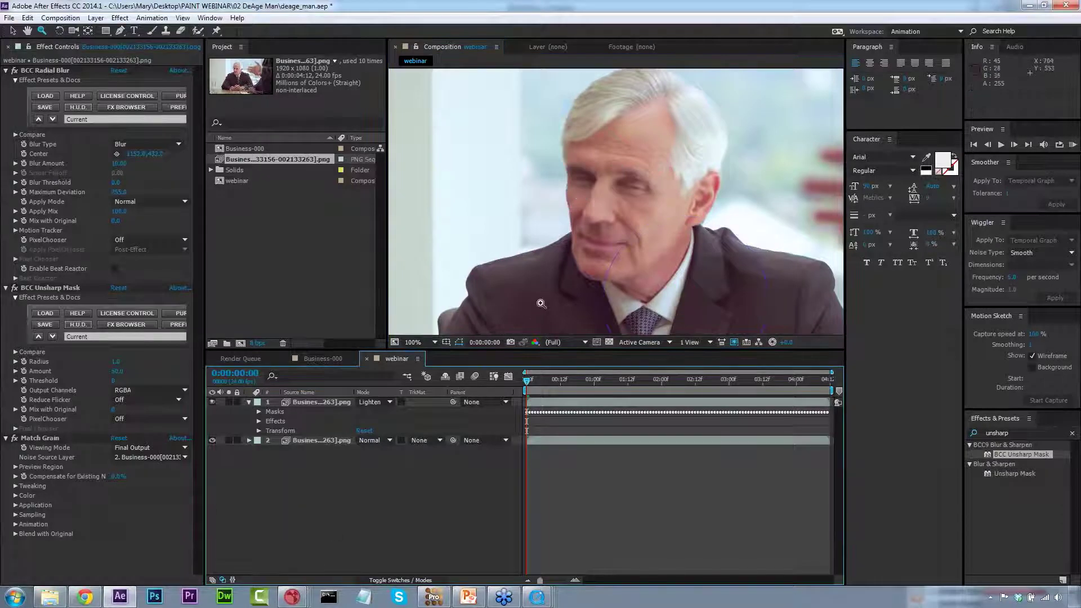
click(212, 401)
click(212, 402)
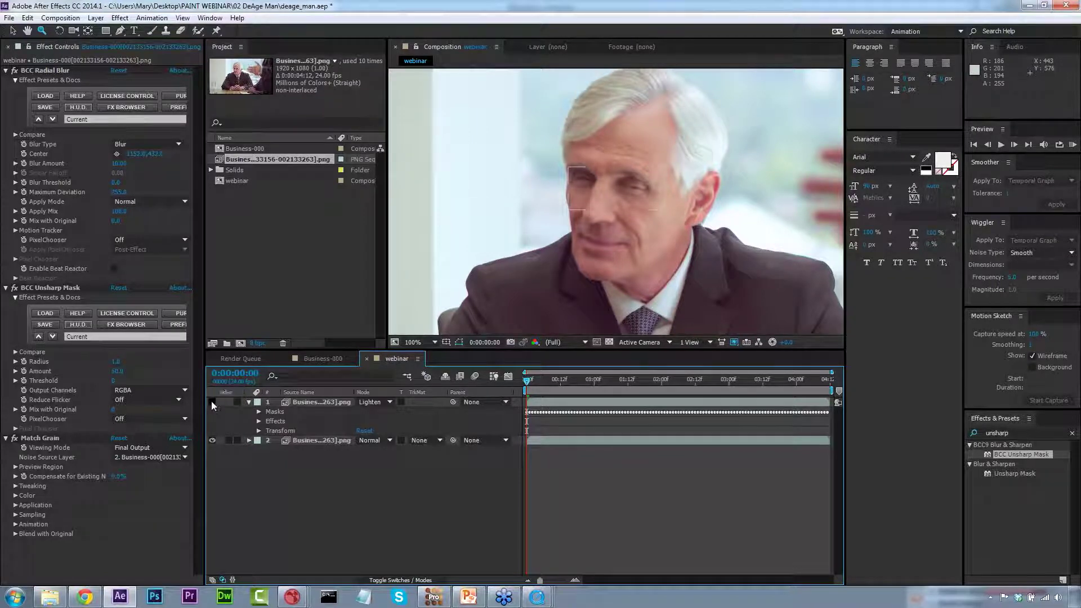
click(212, 401)
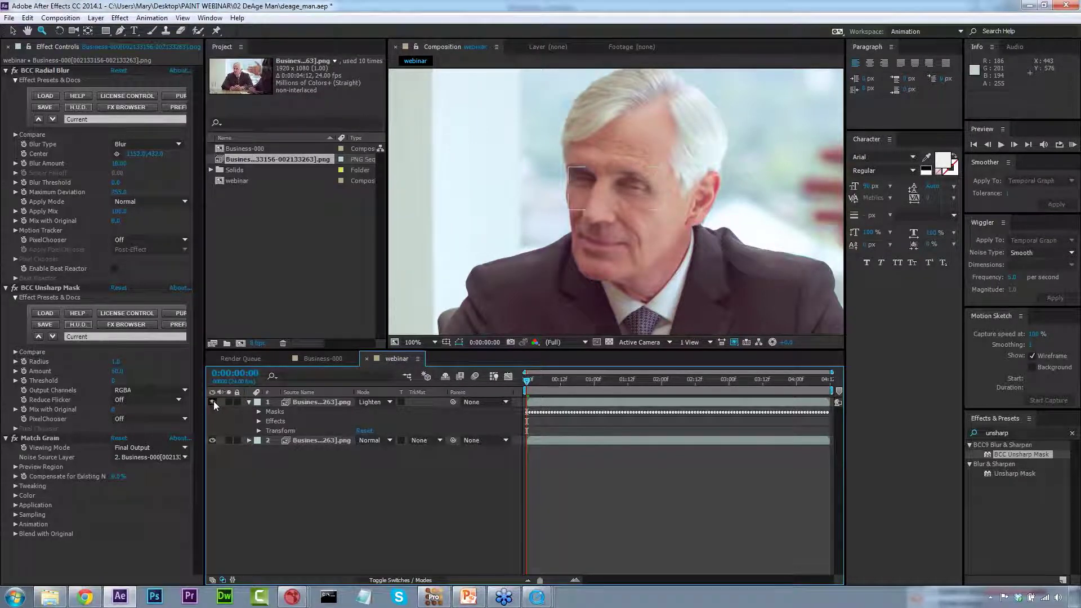
click(633, 189)
click(608, 232)
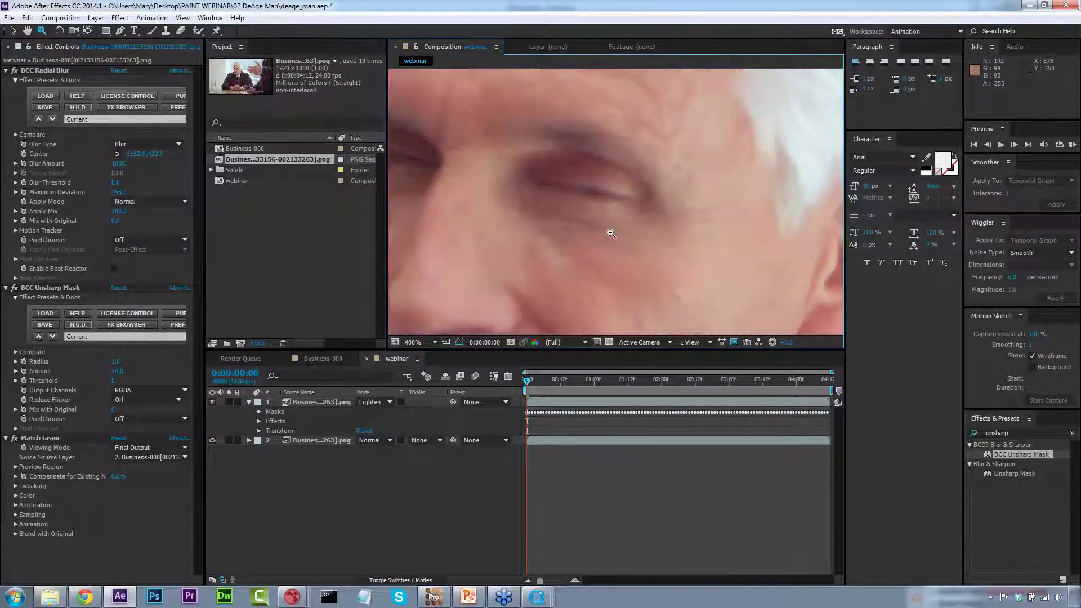
alt+click(610, 233)
alt+click(611, 233)
click(625, 206)
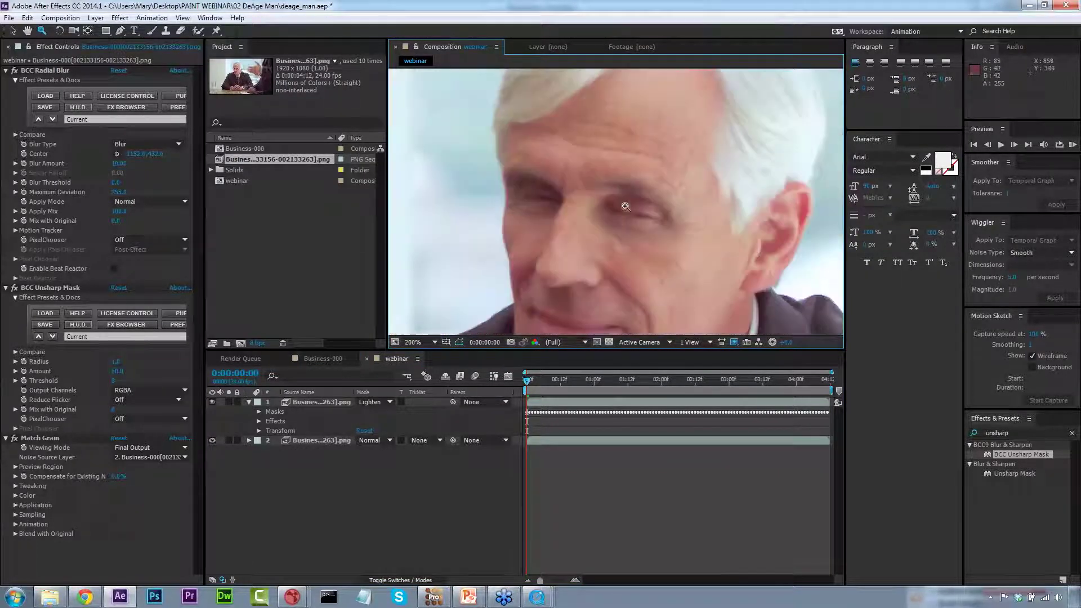
alt+click(625, 206)
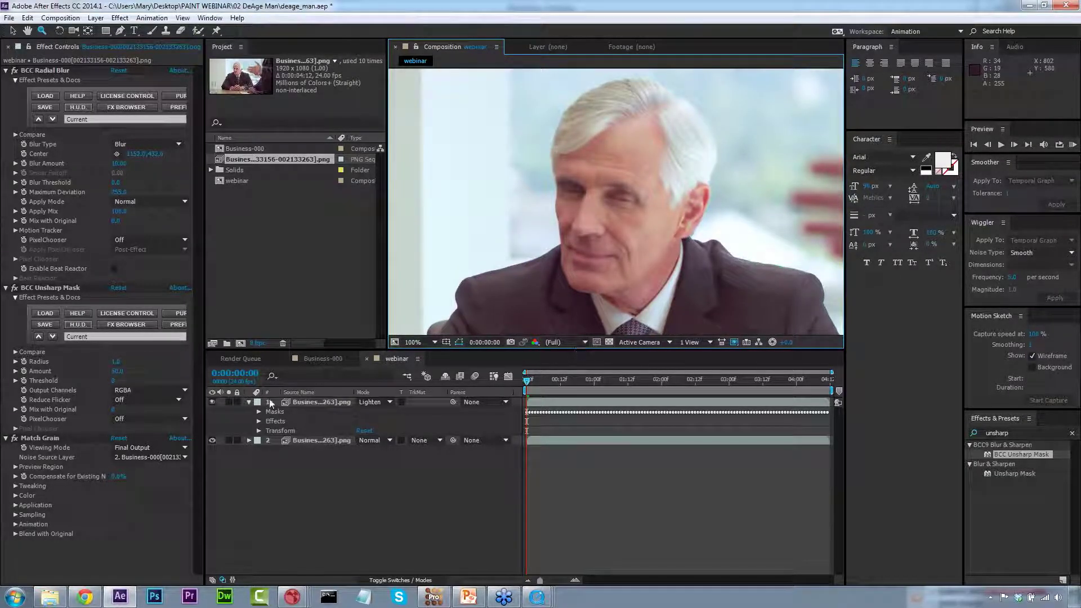
In the Business-000 composition, hide layers 4 to 7 and add the Business PNG sequence as the lowest layer.
click(316, 364)
click(211, 431)
drag(211, 431, 212, 461)
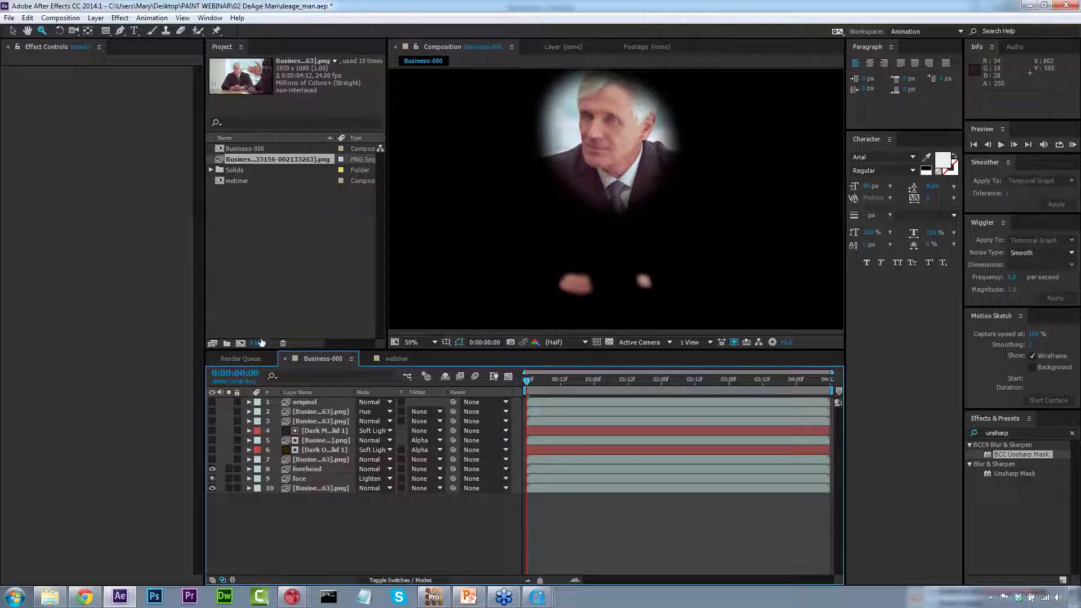
drag(287, 163, 636, 141)
Toggle the forehead and face layers off and on over the added footage, and hide layer 10.
click(212, 469)
drag(212, 479, 214, 492)
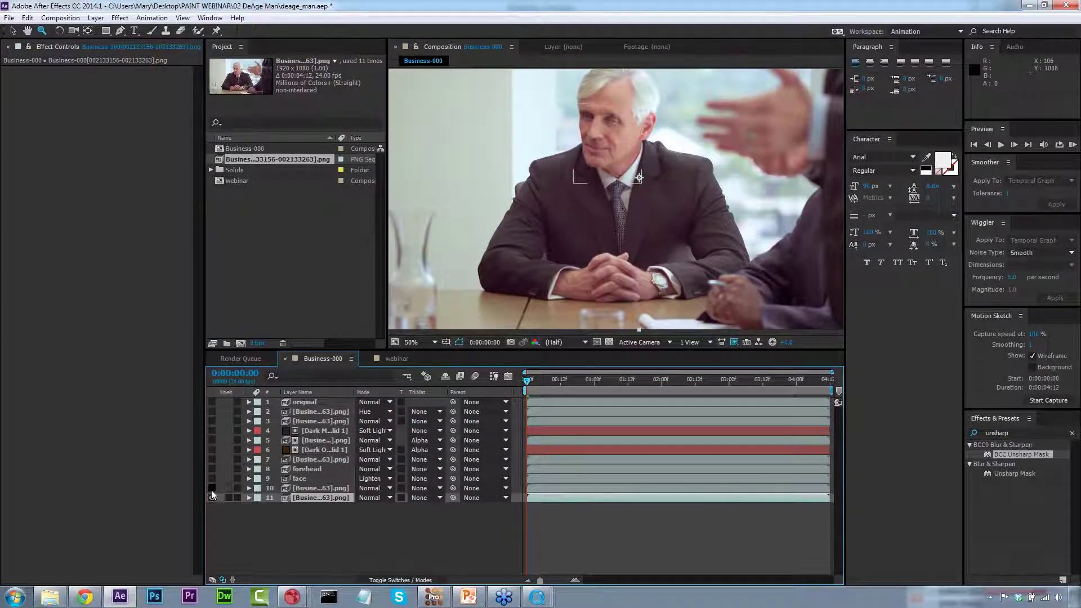
click(212, 488)
drag(212, 477, 216, 468)
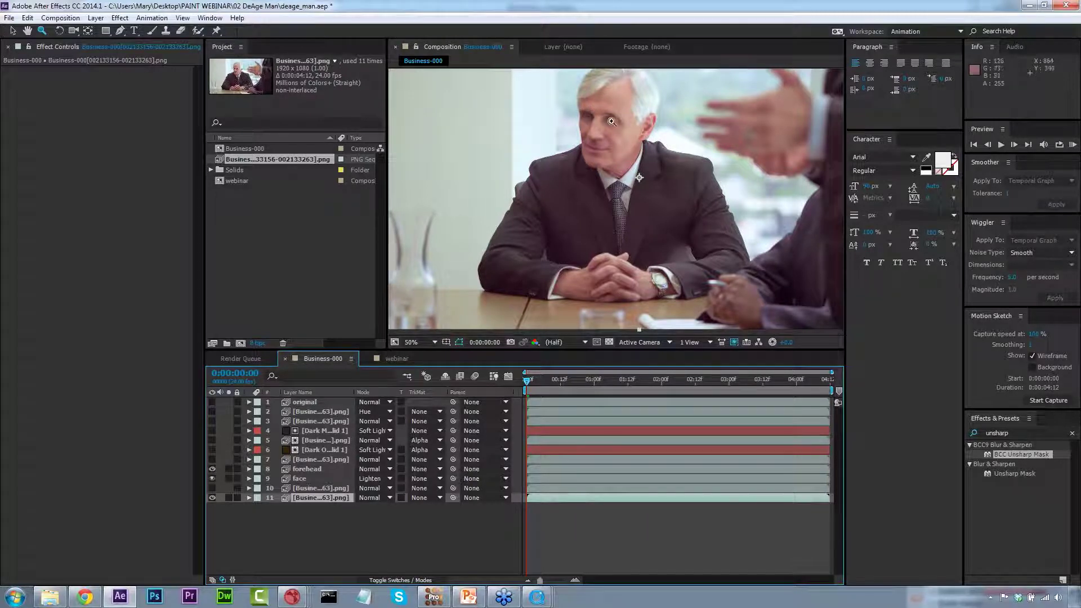
Zoom in on the face and inspect the forehead layer's mask, Box Blur and Match Grain settings.
scroll(622, 166, up, 2)
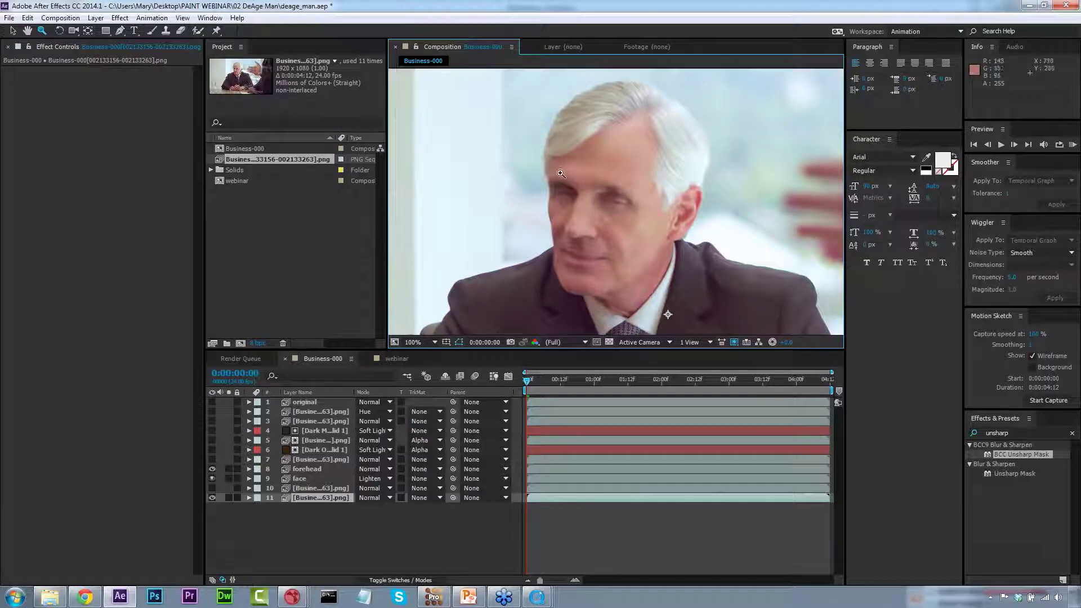
click(304, 470)
click(249, 469)
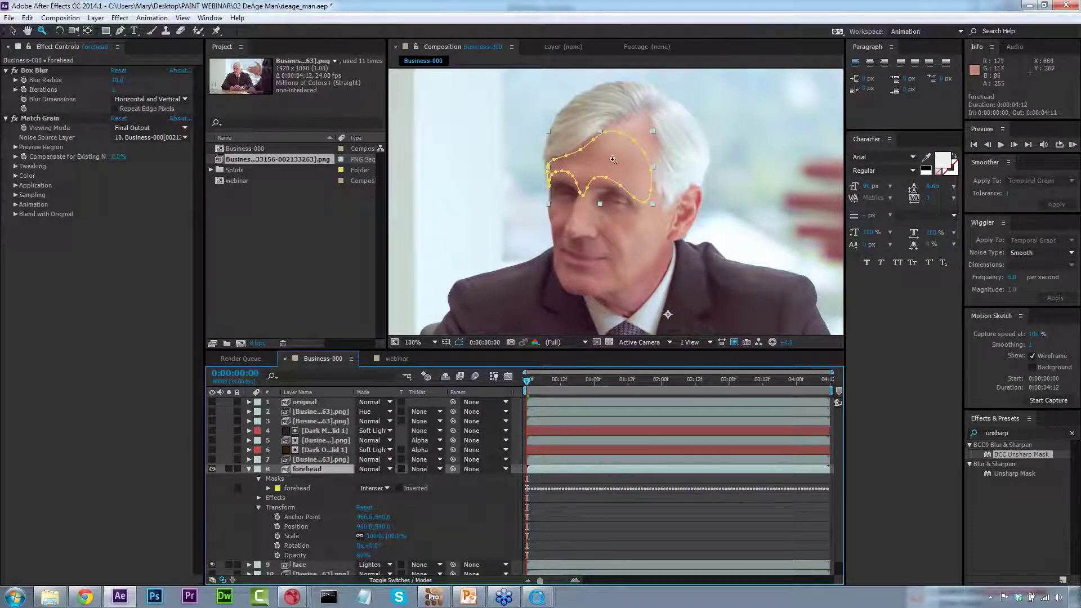
click(50, 70)
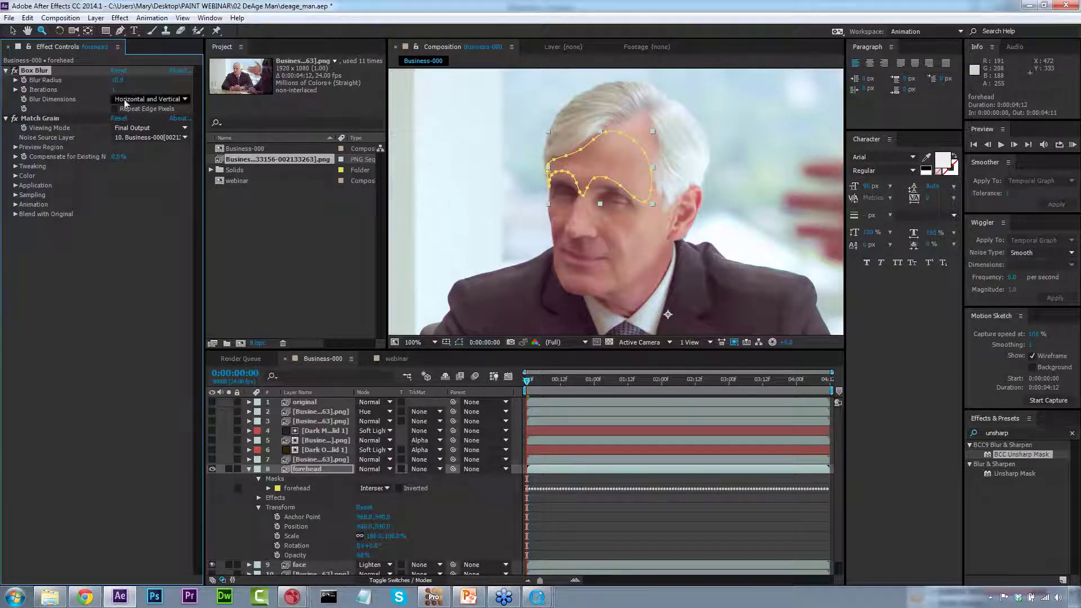
click(90, 116)
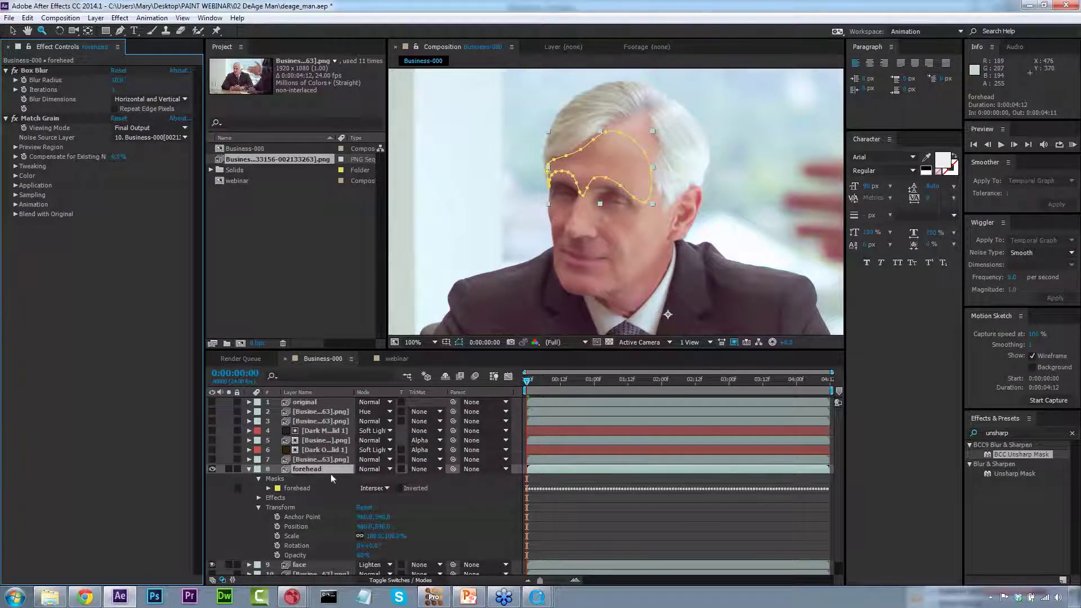
Try the Lighten blending mode on the forehead layer, checking it at 0:00:02:07, and restore Normal.
click(373, 469)
click(417, 220)
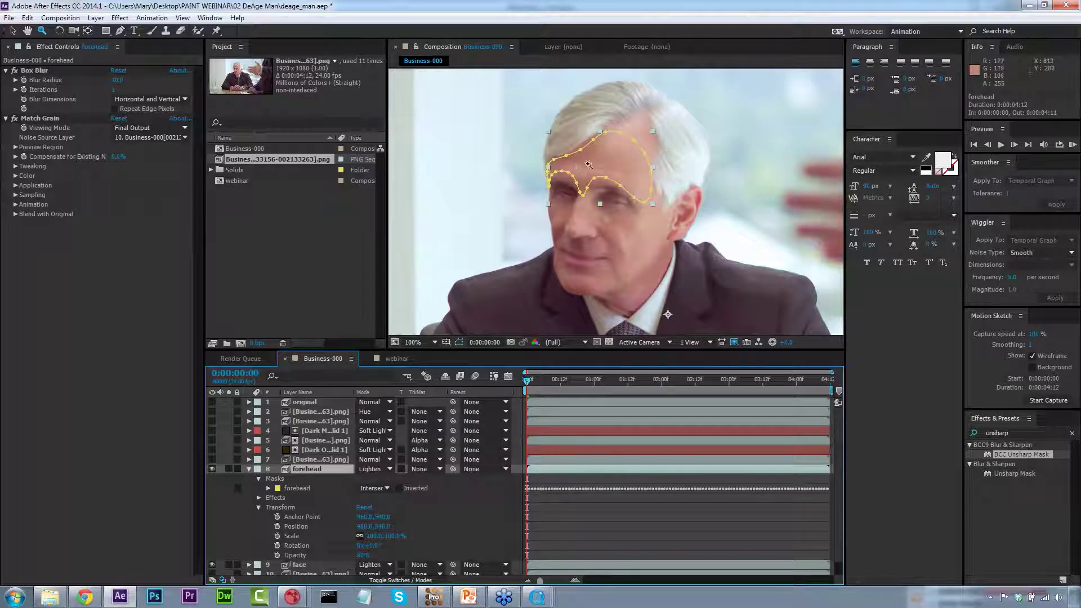
click(633, 380)
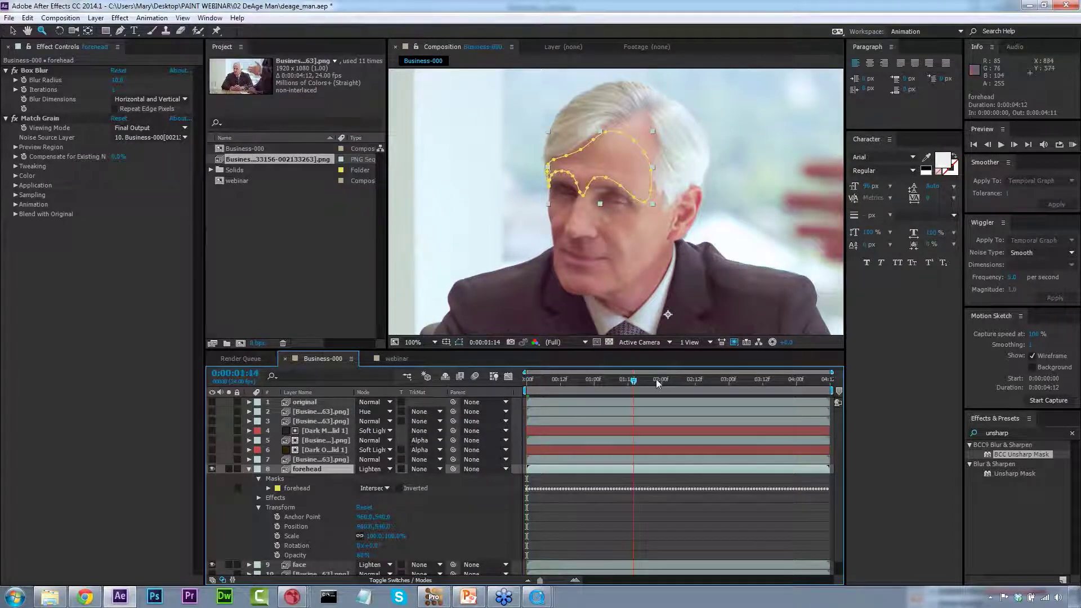
drag(657, 383, 680, 381)
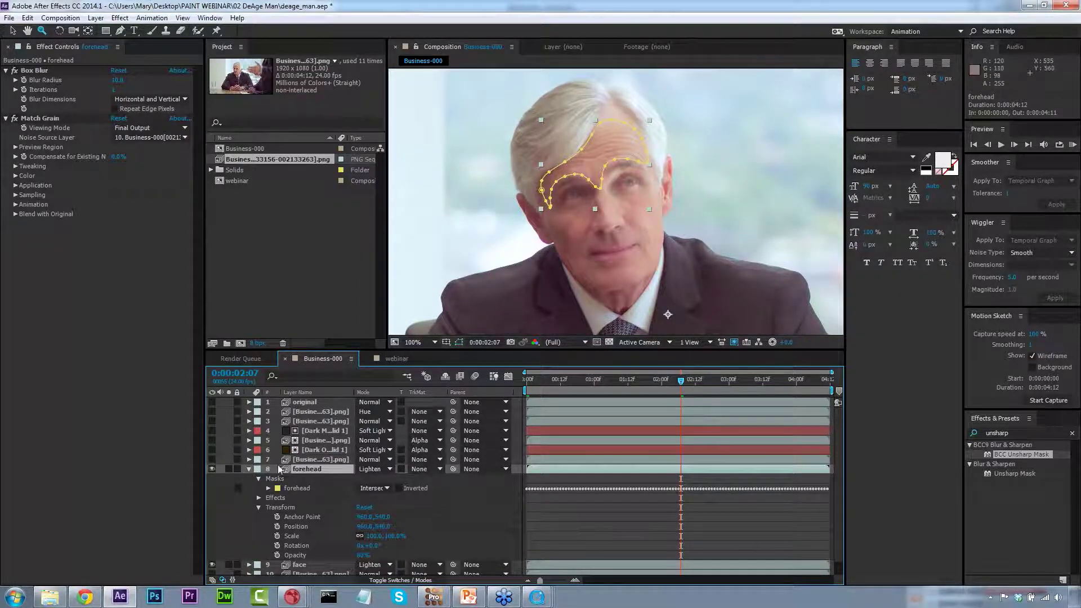
click(369, 470)
click(422, 87)
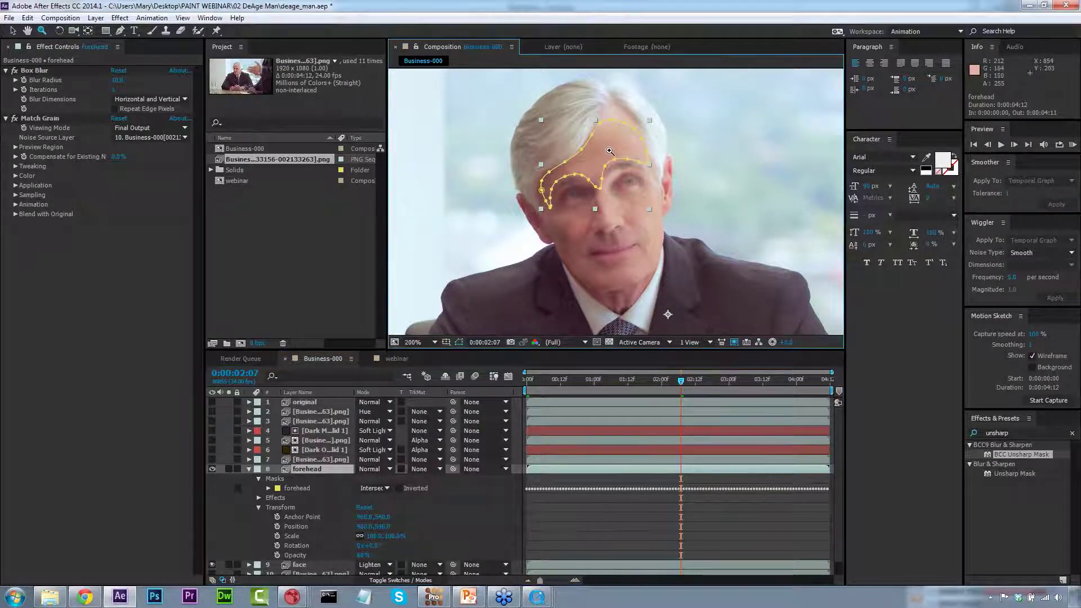
Examine the forehead retouch at up to 400% magnification and hide the forehead layer.
click(611, 151)
click(638, 173)
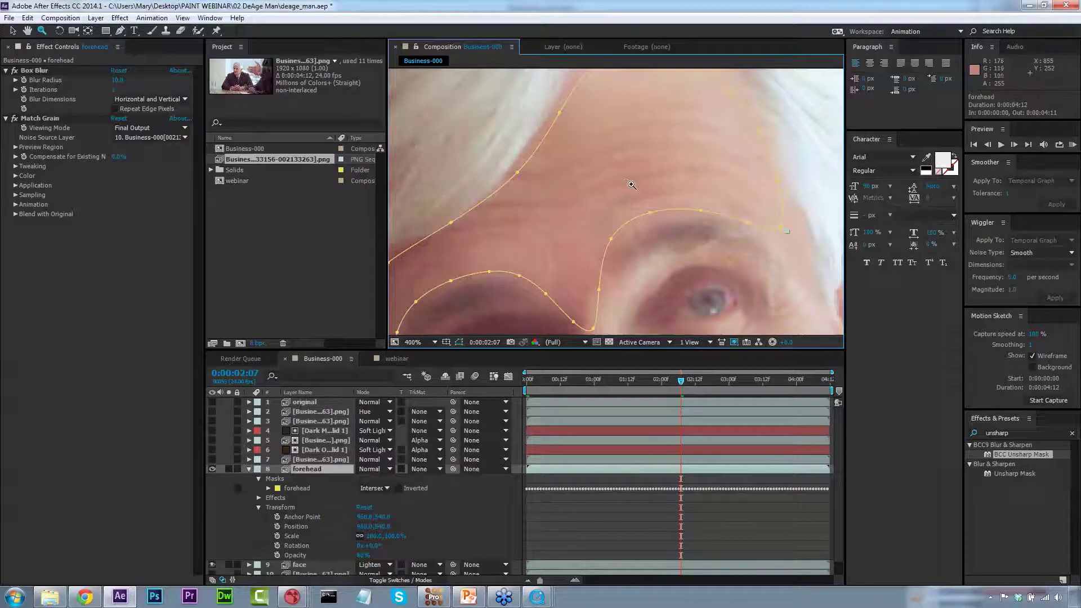
alt+click(630, 179)
alt+click(631, 181)
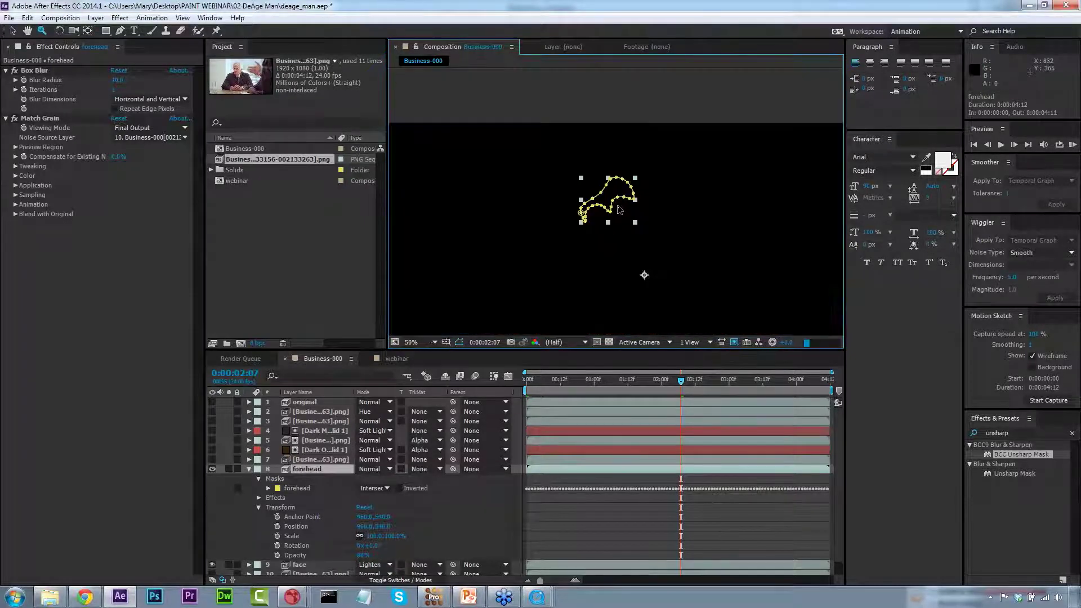
click(609, 227)
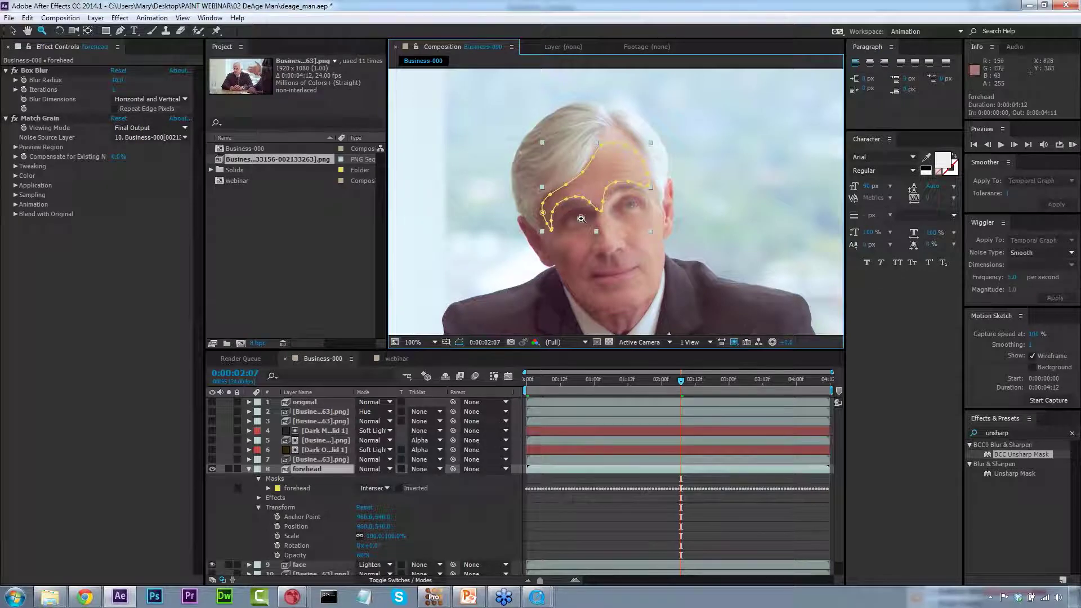
click(212, 470)
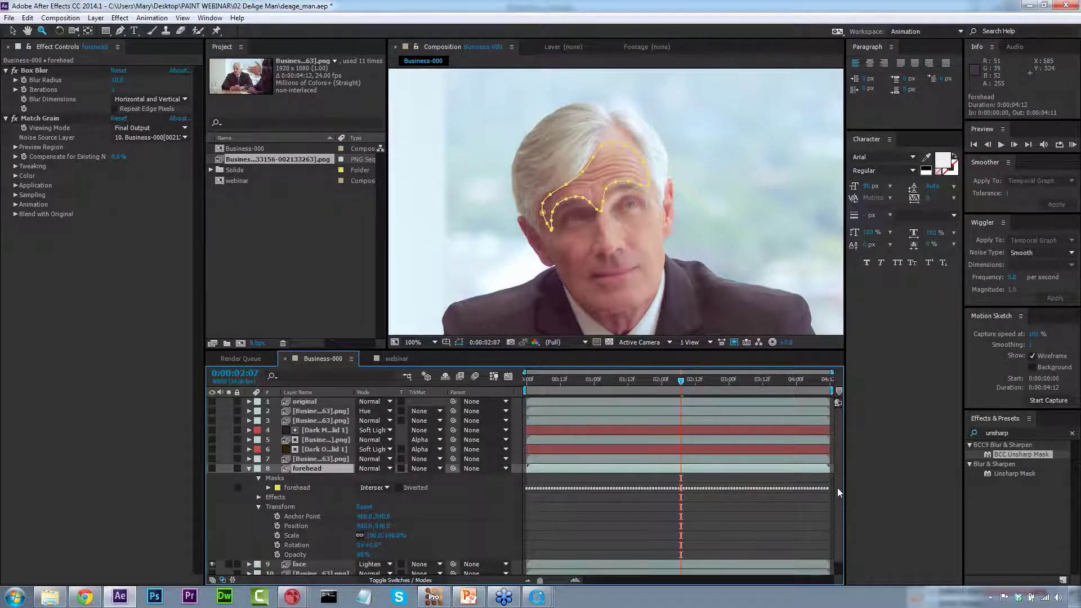
Expand the face layer, review its face and under-eye masks, and return the playhead to 0:00:00:00.
scroll(837, 476, down, 1)
click(249, 551)
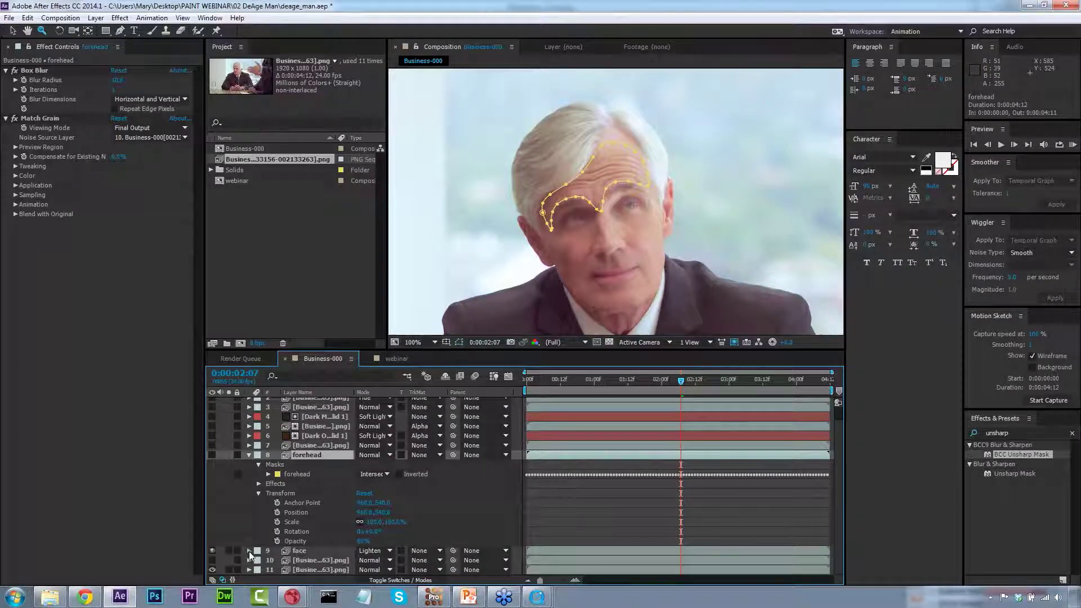
scroll(836, 491, down, 5)
scroll(836, 475, down, 8)
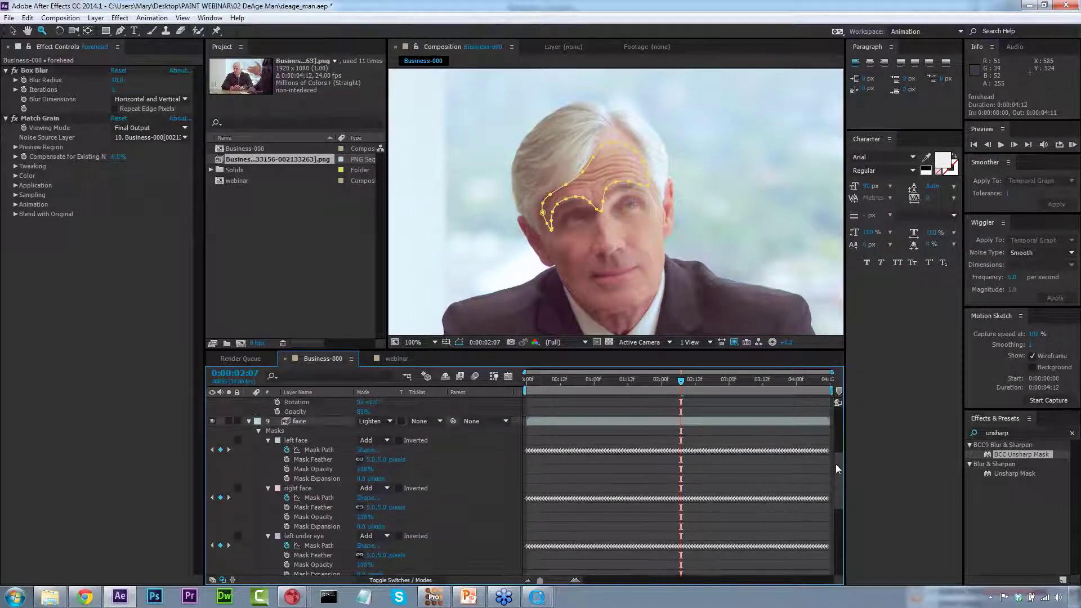
scroll(832, 509, up, 4)
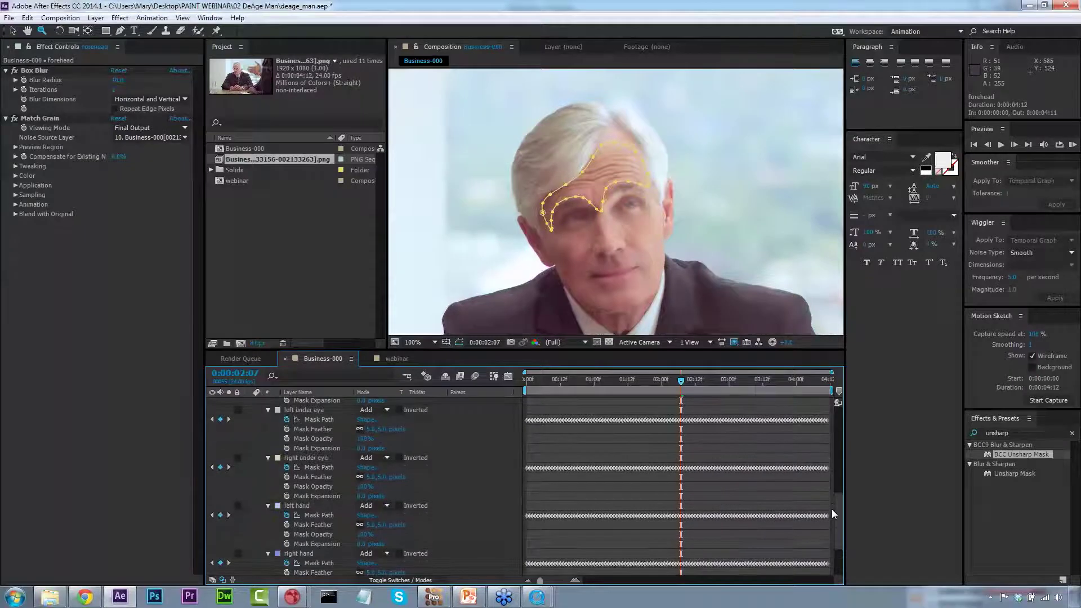
click(578, 384)
drag(578, 383, 527, 382)
scroll(838, 496, down, 3)
scroll(840, 495, up, 5)
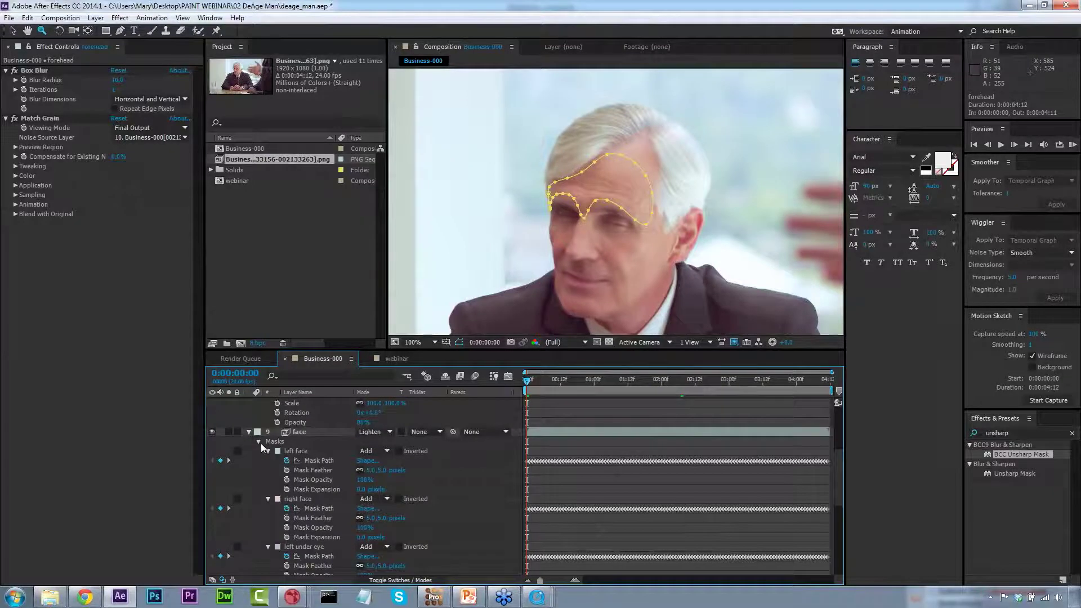
Hide the face layer, look through its masks, and collapse the face and forehead layers.
click(306, 431)
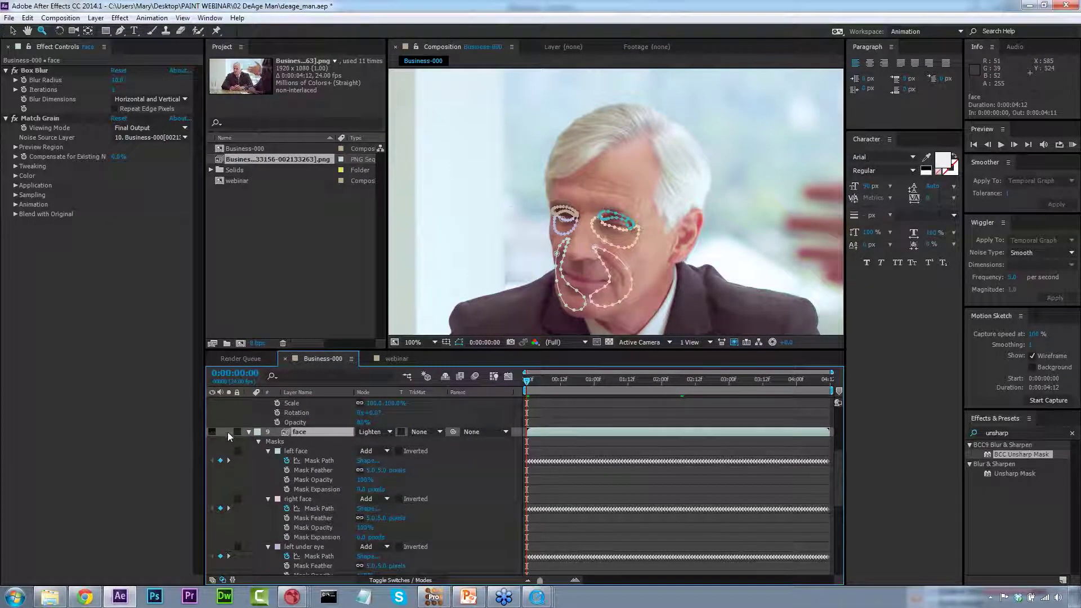
scroll(835, 464, down, 8)
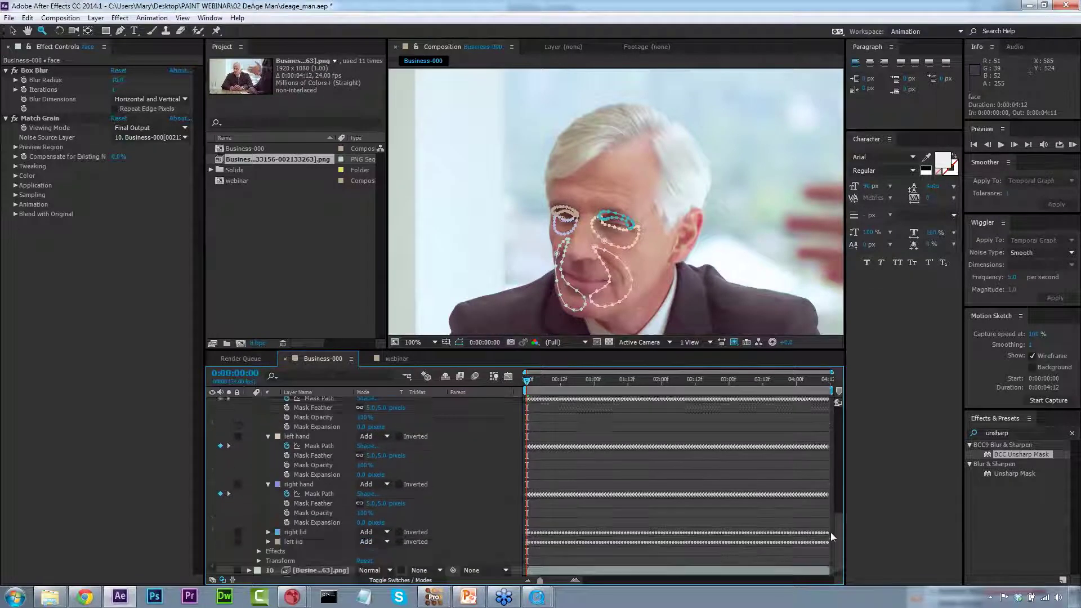
scroll(827, 486, up, 10)
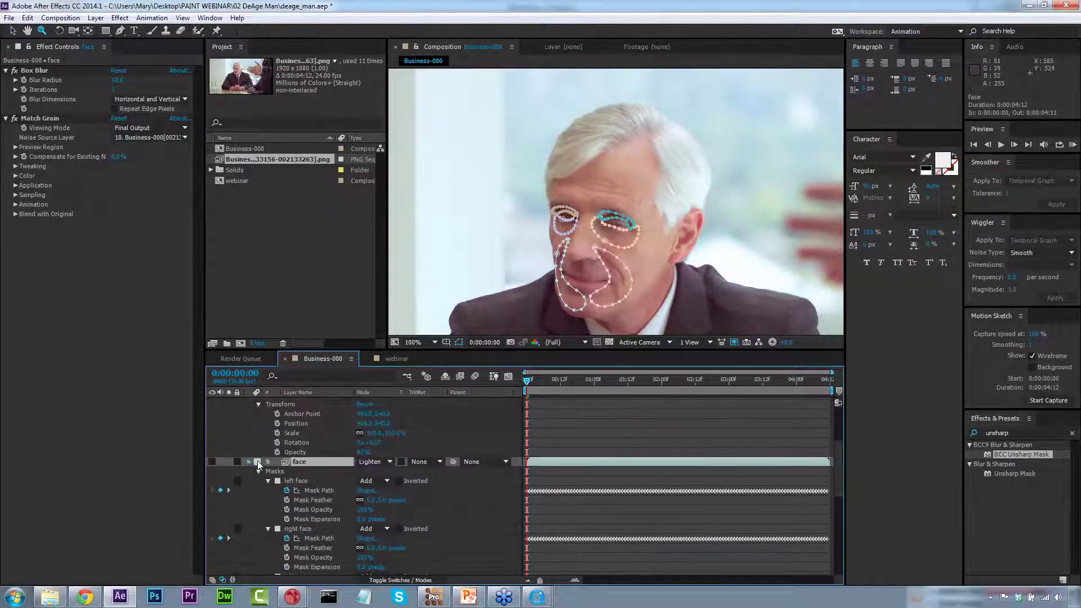
click(250, 458)
click(251, 462)
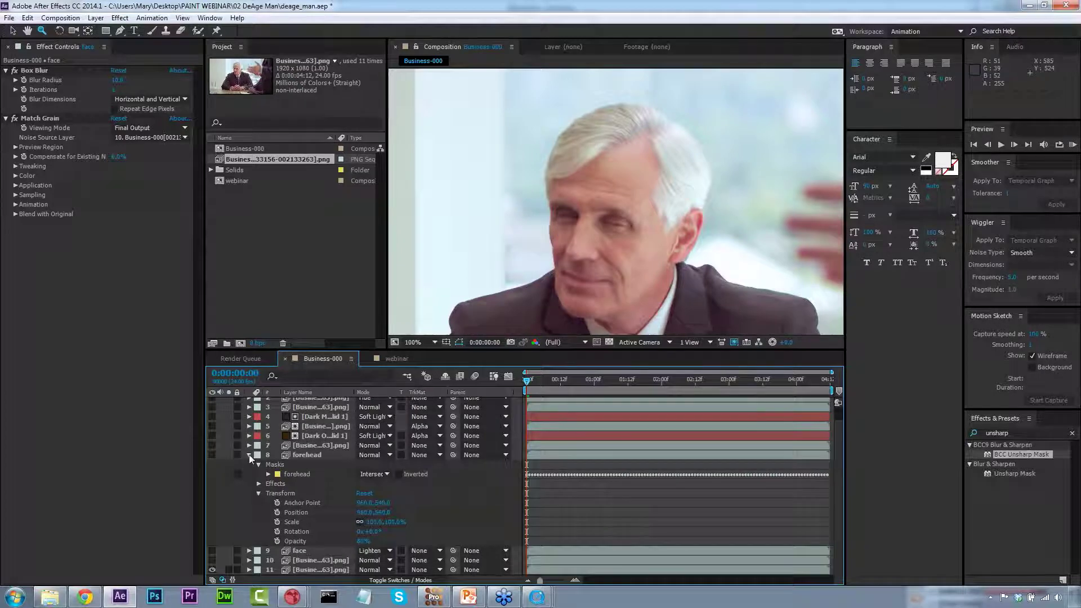
click(249, 455)
Expand layer 10 to reveal its masks and rename the layer as face warp.
click(249, 489)
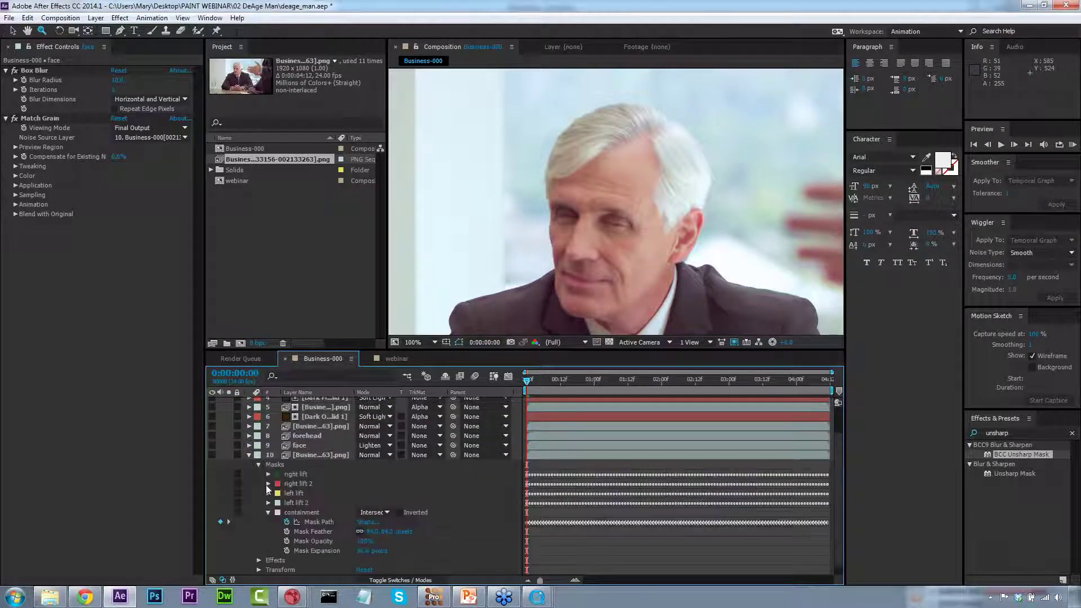
click(309, 455)
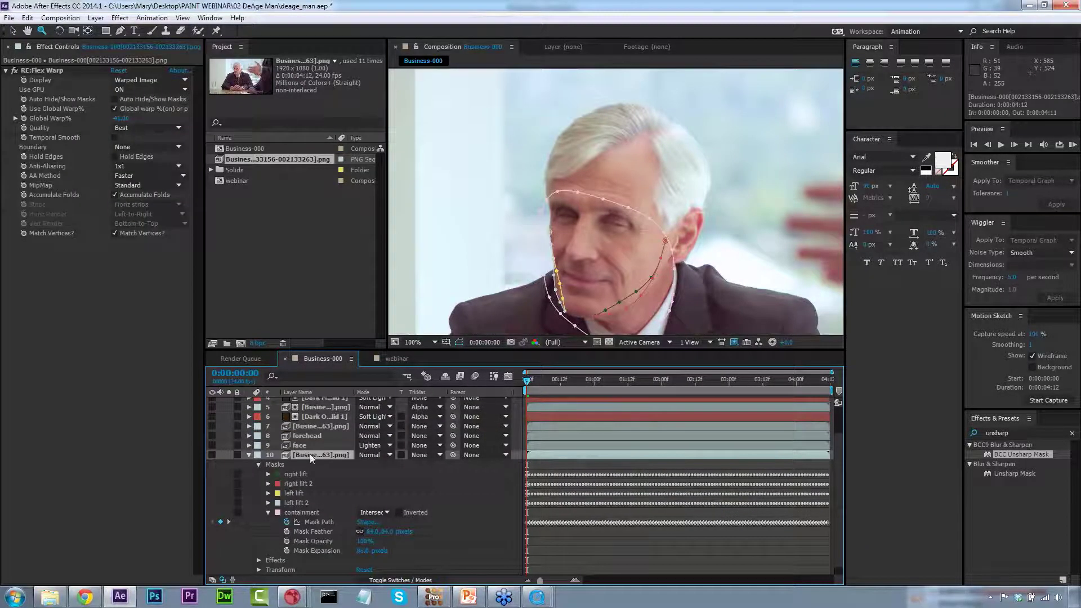
right_click(330, 454)
click(361, 442)
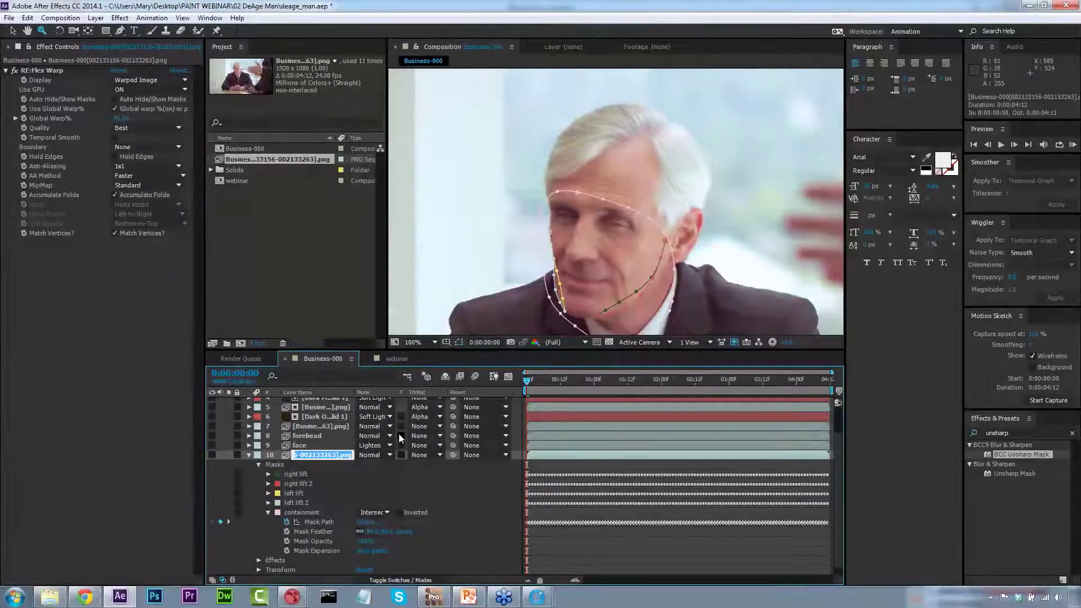
text(face warp)
click(344, 445)
click(341, 455)
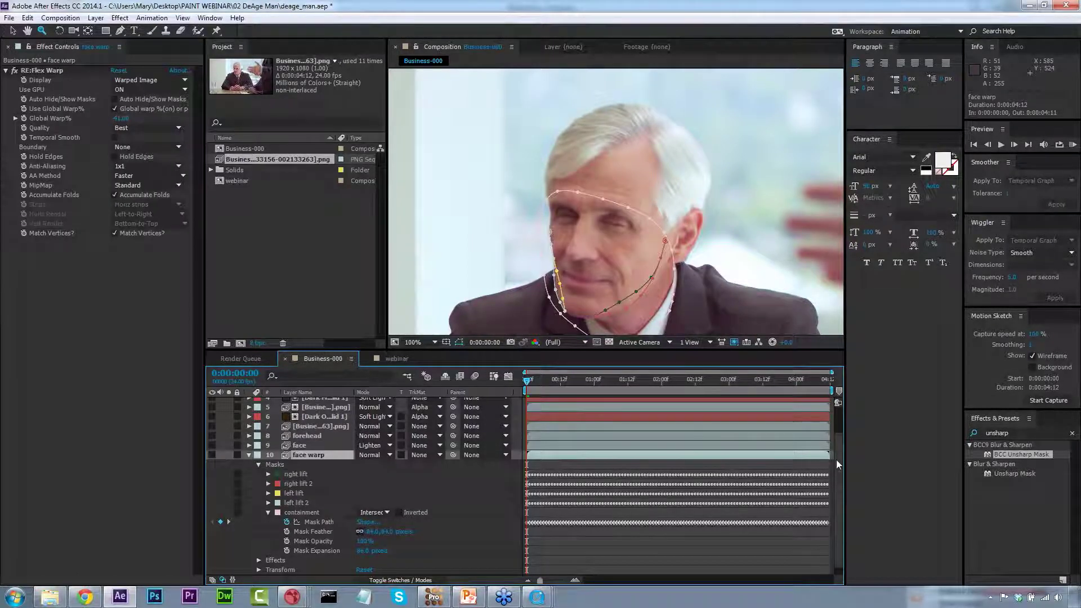
Delete the four lift masks and the containment mask from the face warp layer, and make the layer visible.
scroll(835, 485, down, 1)
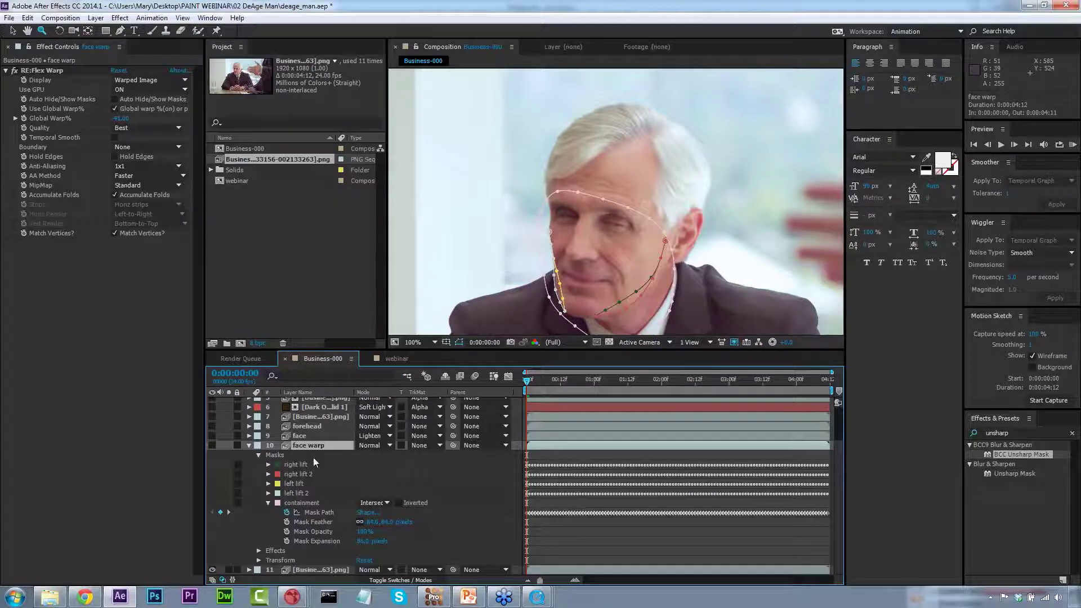
click(292, 474)
click(295, 483)
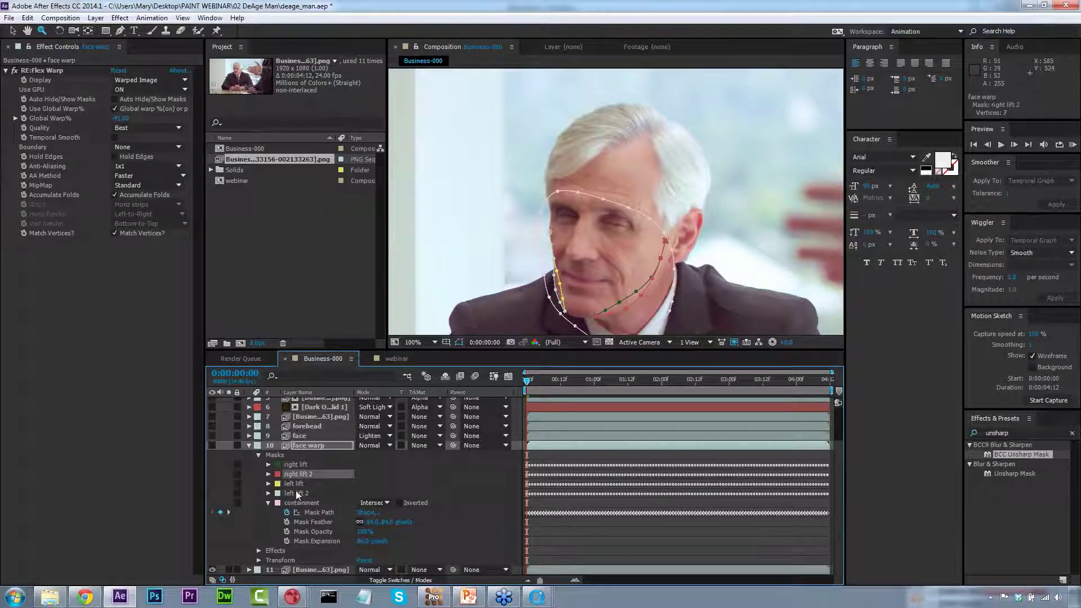
click(298, 493)
click(298, 503)
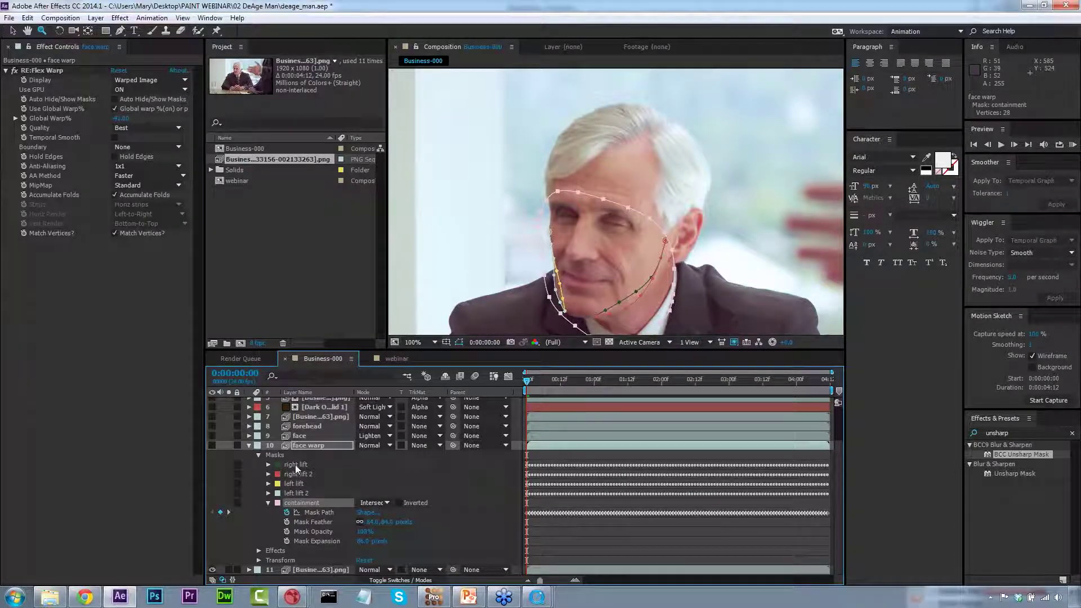
shift+click(296, 465)
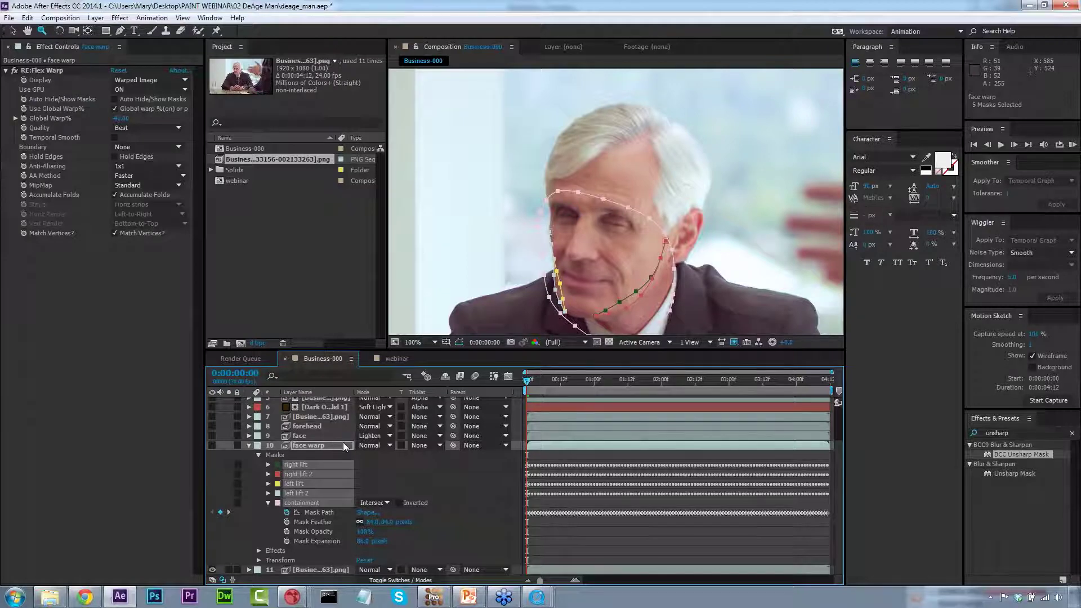
key(Delete)
click(212, 488)
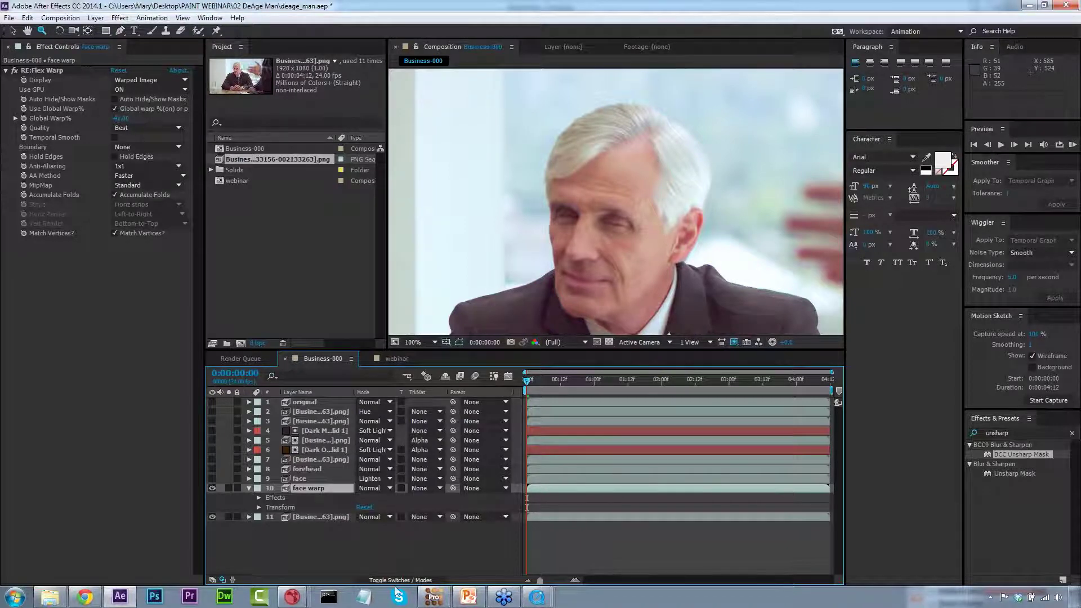
Switch to the mocha Pro project, move to frame 2133182 and deselect all layers.
click(452, 601)
drag(592, 367, 134, 367)
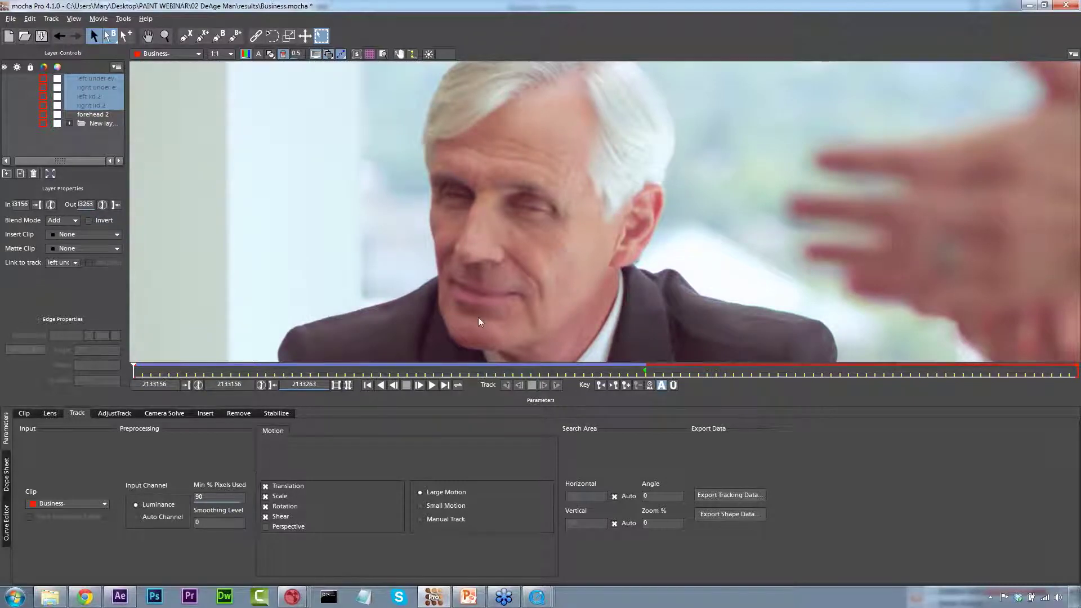
drag(135, 370, 363, 369)
click(76, 143)
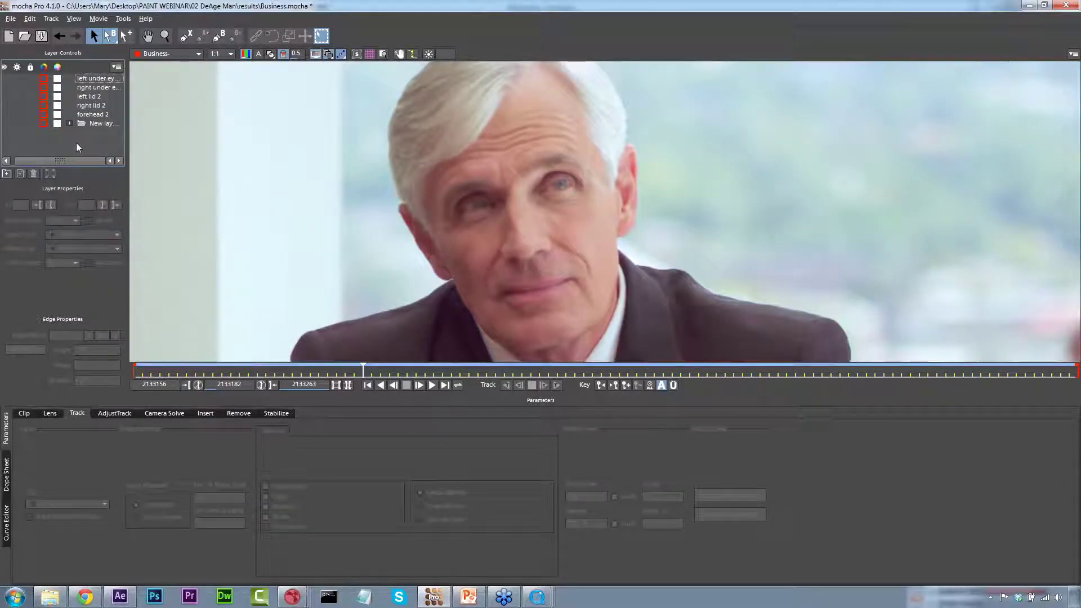
Draw a closed X-spline along the man's left jawline, from in front of the ear down to beneath the chin.
click(185, 36)
click(617, 208)
click(600, 215)
click(604, 241)
click(598, 273)
click(591, 298)
click(571, 314)
click(568, 349)
click(595, 336)
click(611, 321)
click(621, 298)
click(623, 273)
click(624, 242)
right_click(620, 221)
Draw a second closed X-spline along the man's right jawline down to the chin, and reselect the left jaw shape.
key(x)
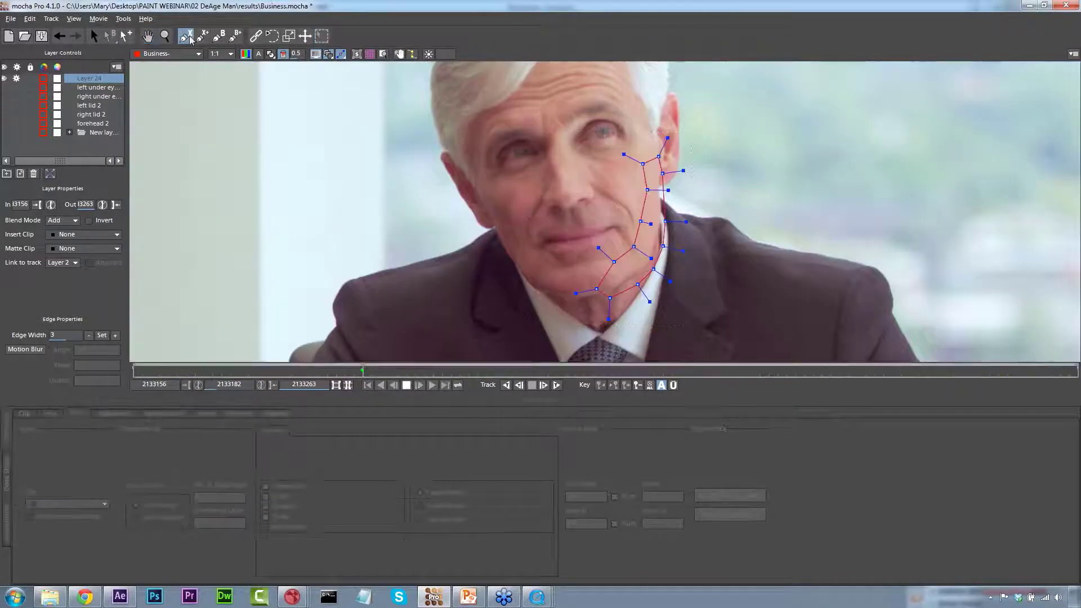
click(494, 241)
click(517, 257)
click(536, 270)
click(565, 273)
click(581, 287)
click(602, 280)
click(535, 294)
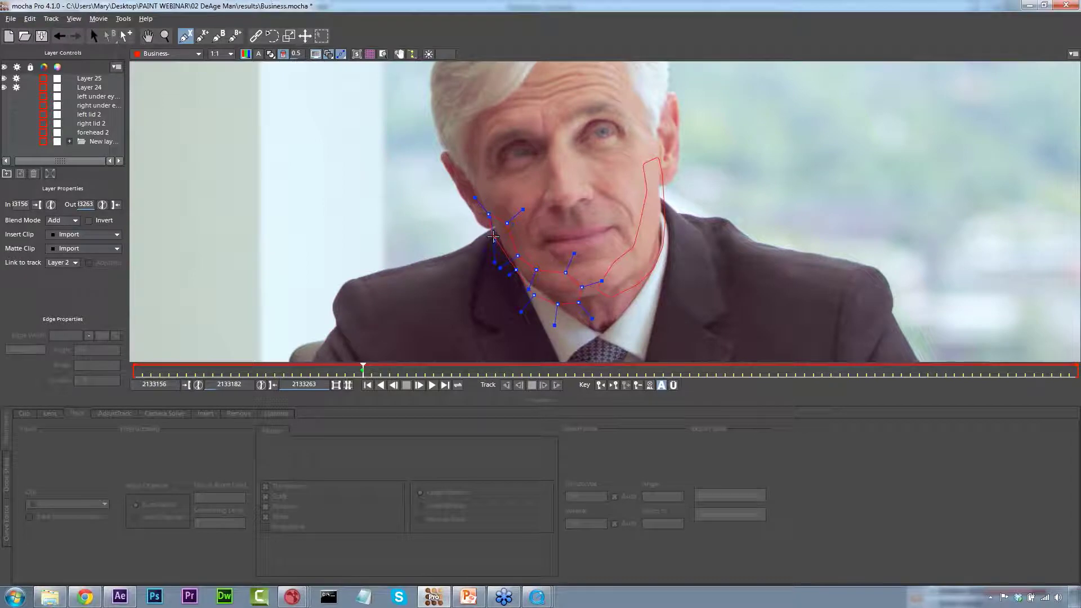
right_click(520, 311)
key(s)
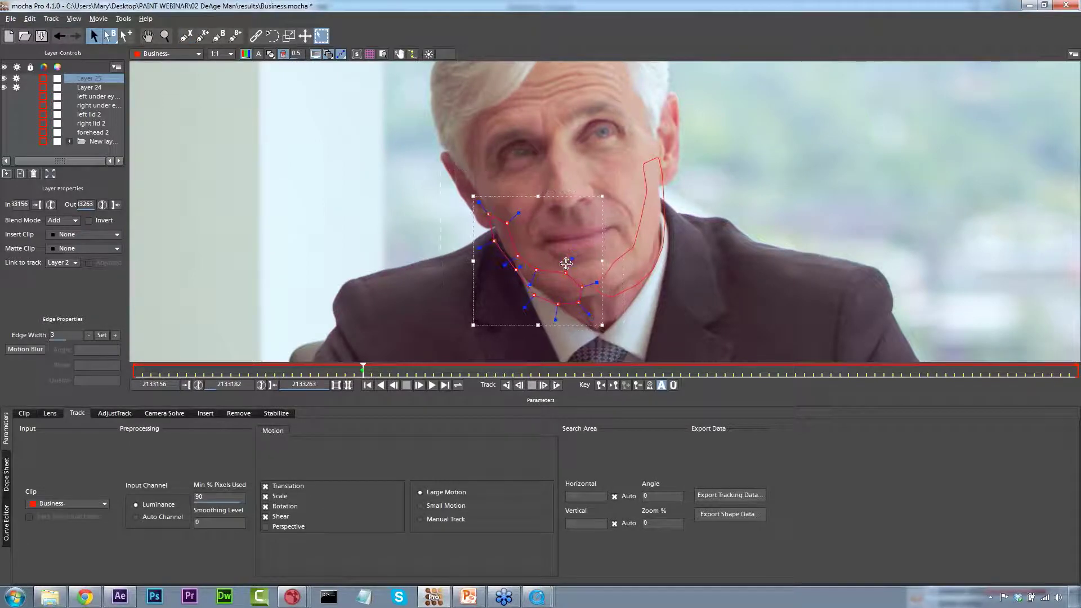
click(642, 198)
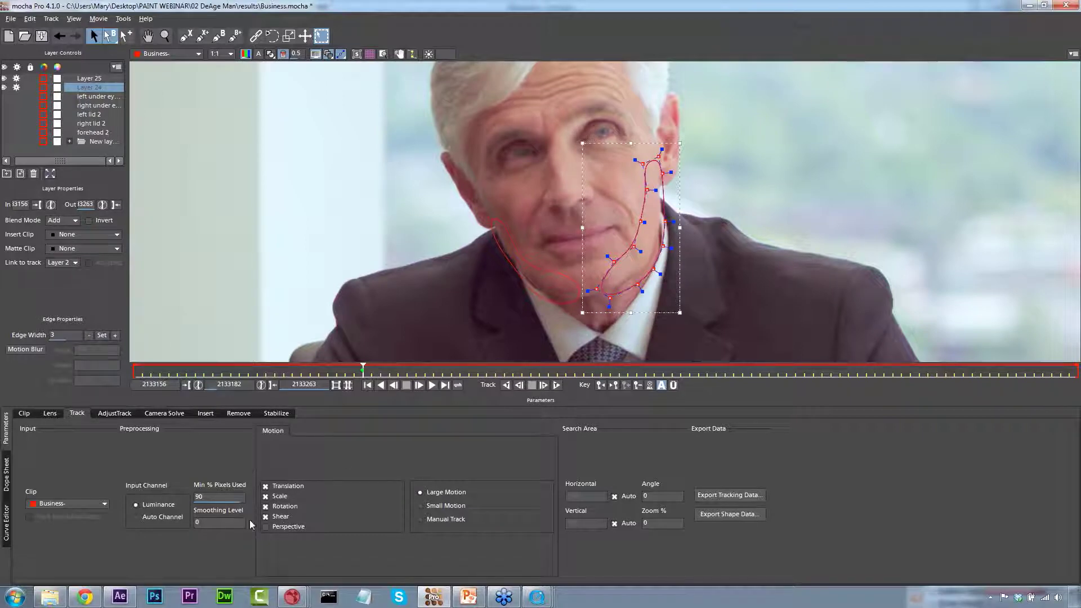
Track the two jaw shapes backward from frame 2133182.
click(506, 385)
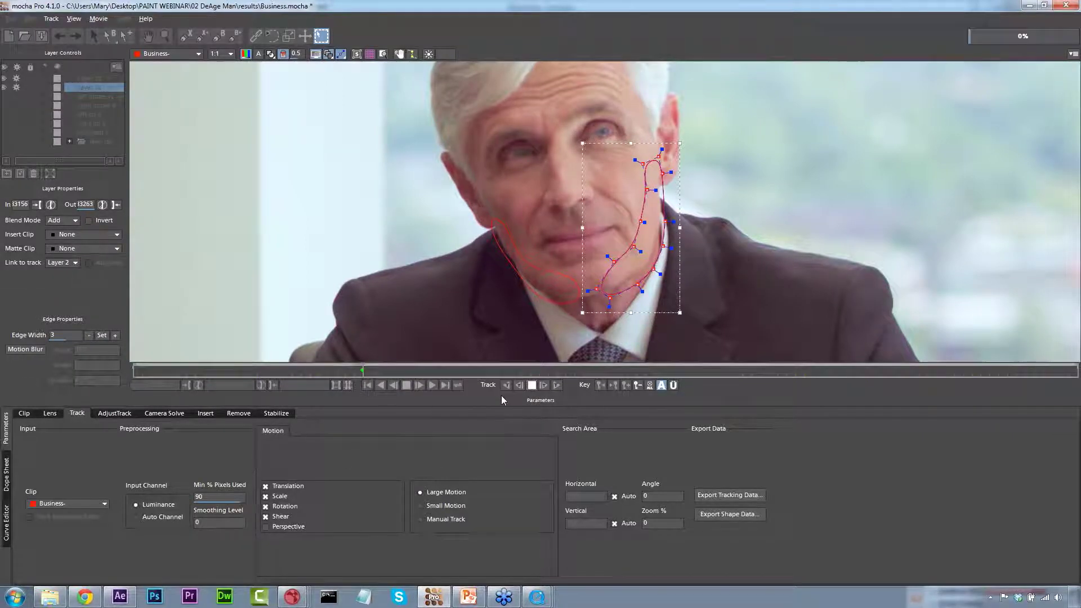
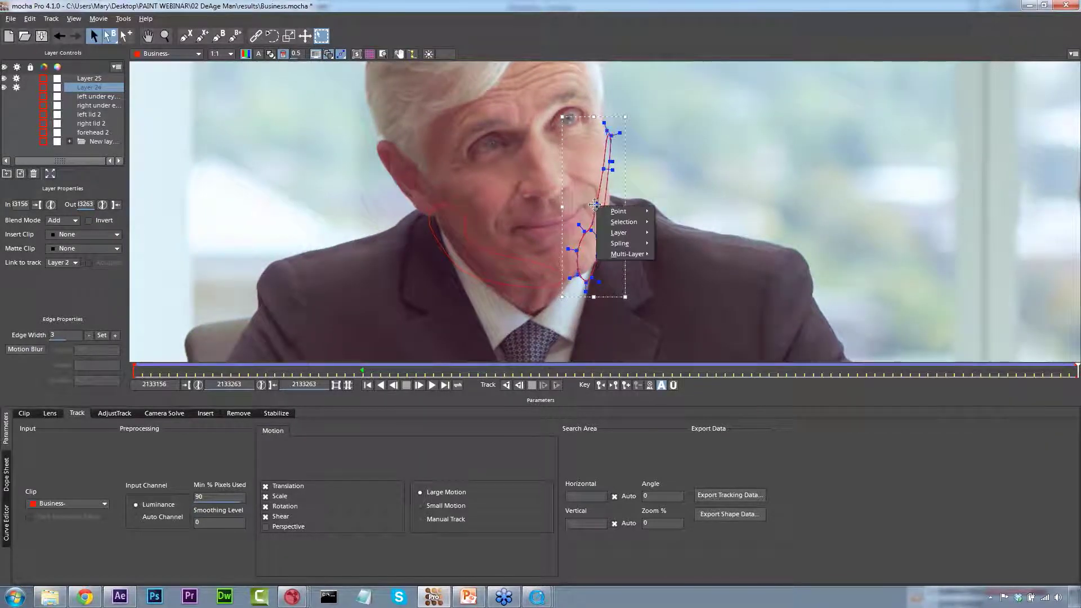
Open Layer 24's closed spline and delete its upper and inner points, leaving a line along the outer jaw edge.
right_click(596, 205)
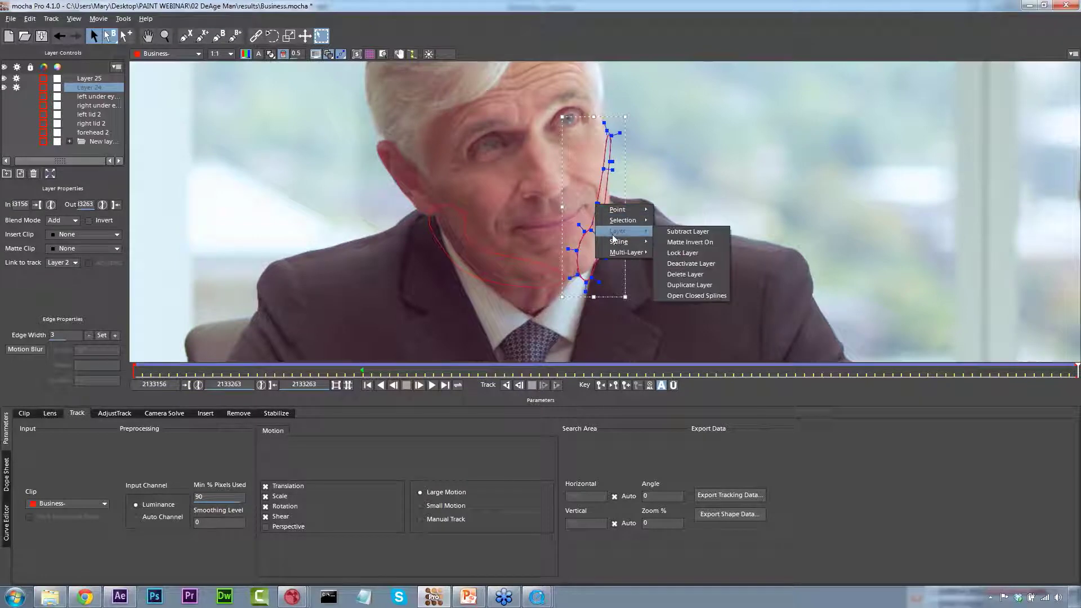
mouse_move(620, 244)
click(684, 253)
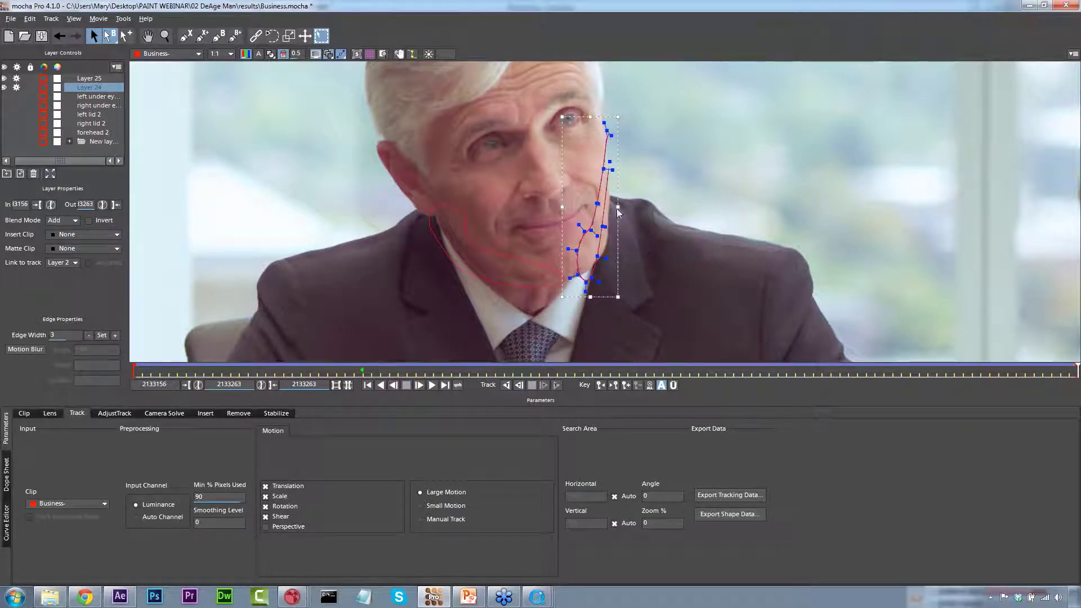
drag(611, 135, 581, 146)
drag(527, 96, 605, 192)
key(Delete)
key(Delete)
click(597, 203)
key(Delete)
click(591, 229)
key(Delete)
click(584, 232)
key(Delete)
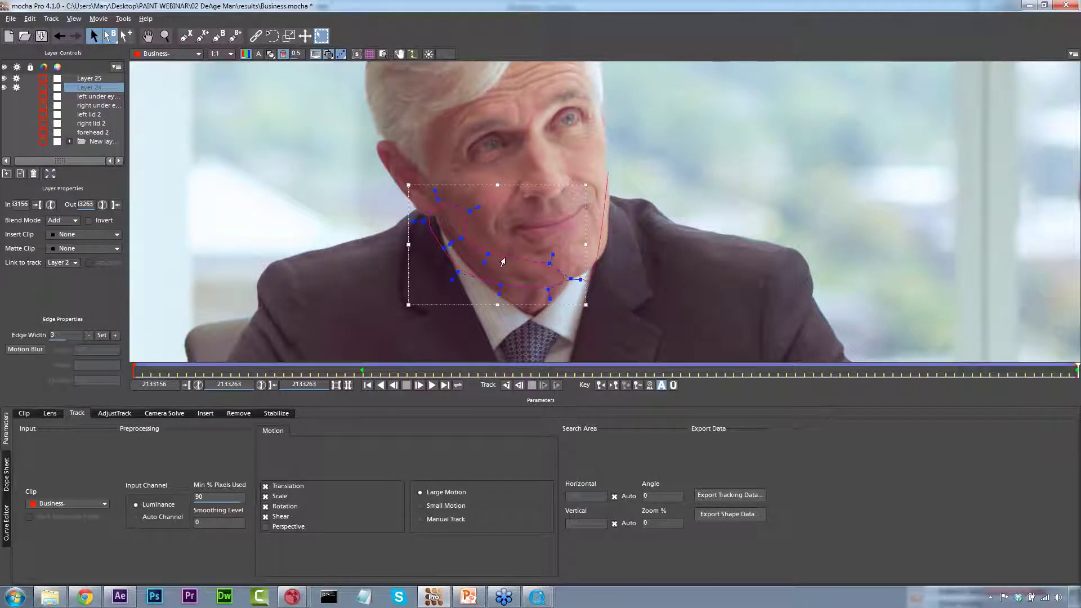
Open Layer 25's closed spline and delete its upper and inner points, leaving a line along the lower jaw edge.
click(502, 262)
right_click(481, 248)
mouse_move(507, 276)
click(566, 287)
click(431, 219)
key(Delete)
click(437, 200)
key(Delete)
click(470, 211)
key(Delete)
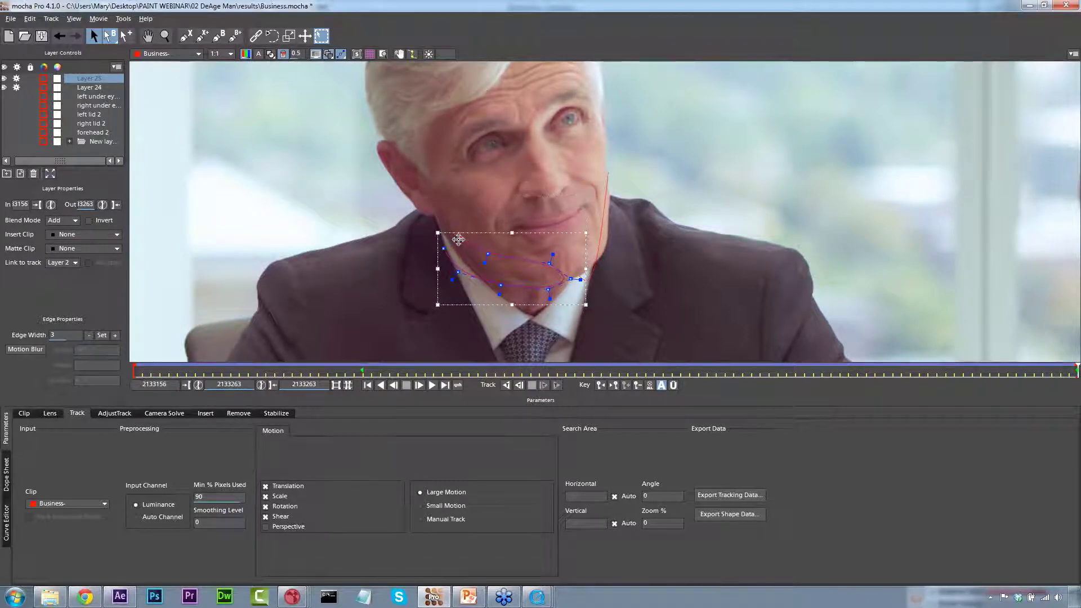
click(482, 256)
key(Delete)
click(550, 263)
key(Delete)
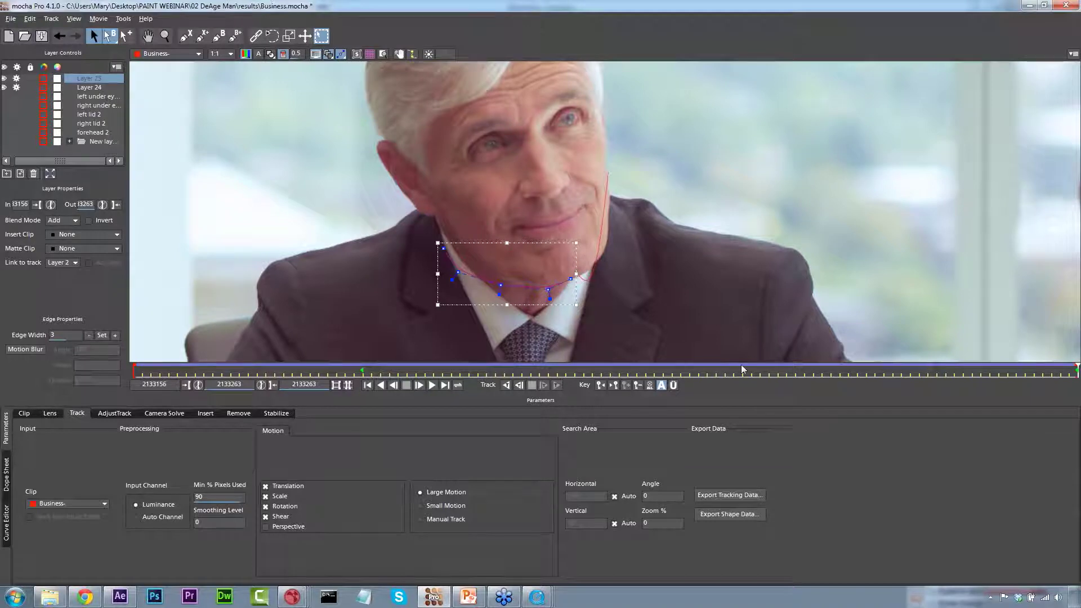
At frame 2133204, reshape Layer 25's open spline to follow the jaw edge from below the ear to the chin.
drag(1049, 370, 657, 370)
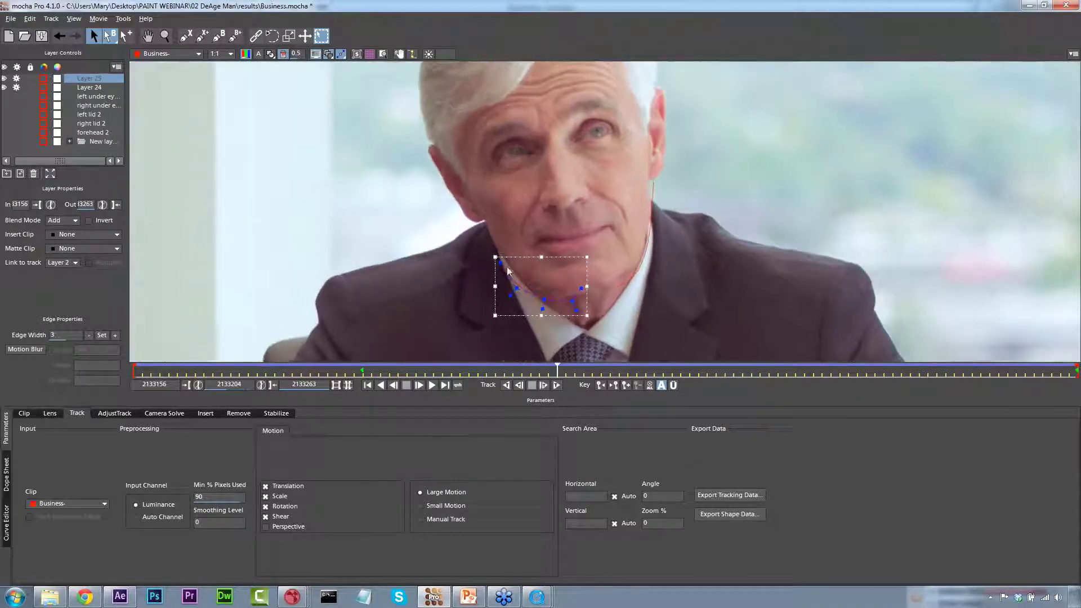
drag(500, 264, 487, 222)
drag(514, 282, 496, 263)
drag(565, 311, 586, 298)
Fit Layer 24's open spline to the opposite jaw edge at frame 2133204, from the ear down to the chin.
click(610, 296)
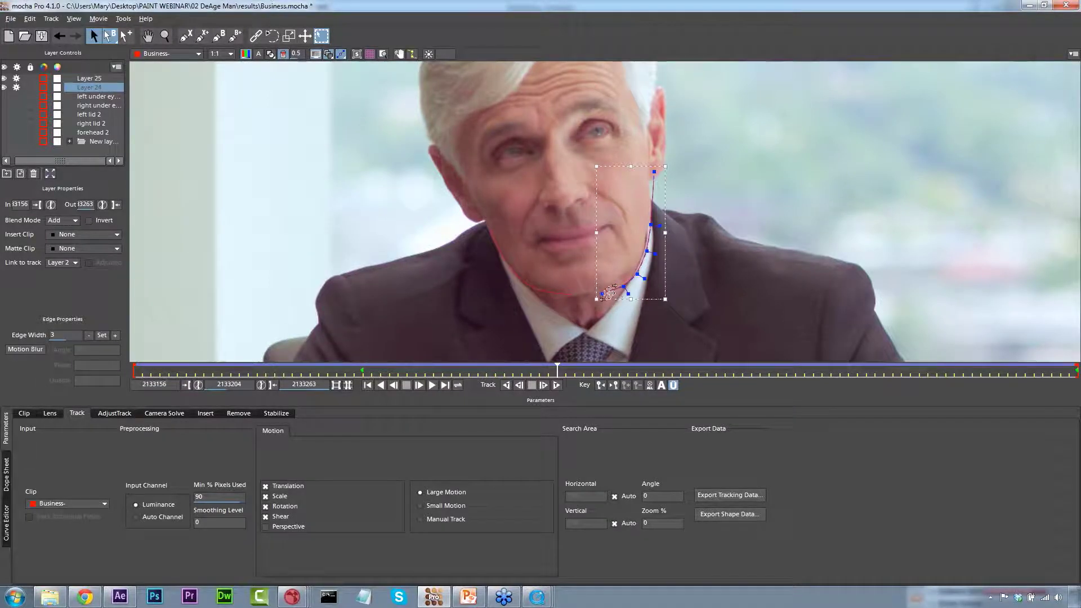
drag(618, 278, 621, 284)
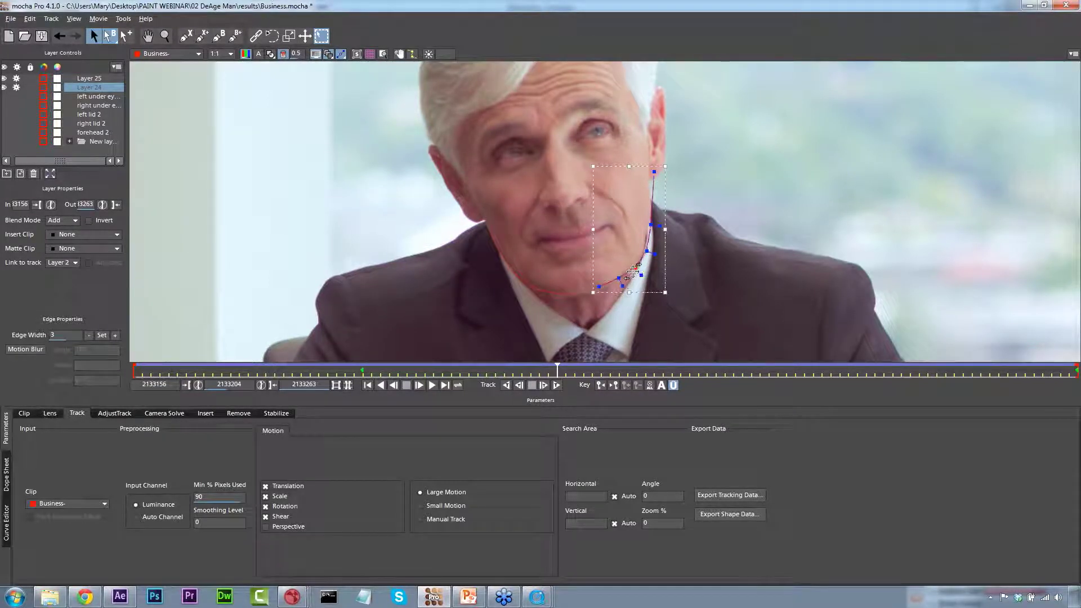
mouse_move(652, 175)
mouse_down()
mouse_move(645, 163)
mouse_move(649, 175)
mouse_up()
drag(649, 224, 651, 218)
click(618, 278)
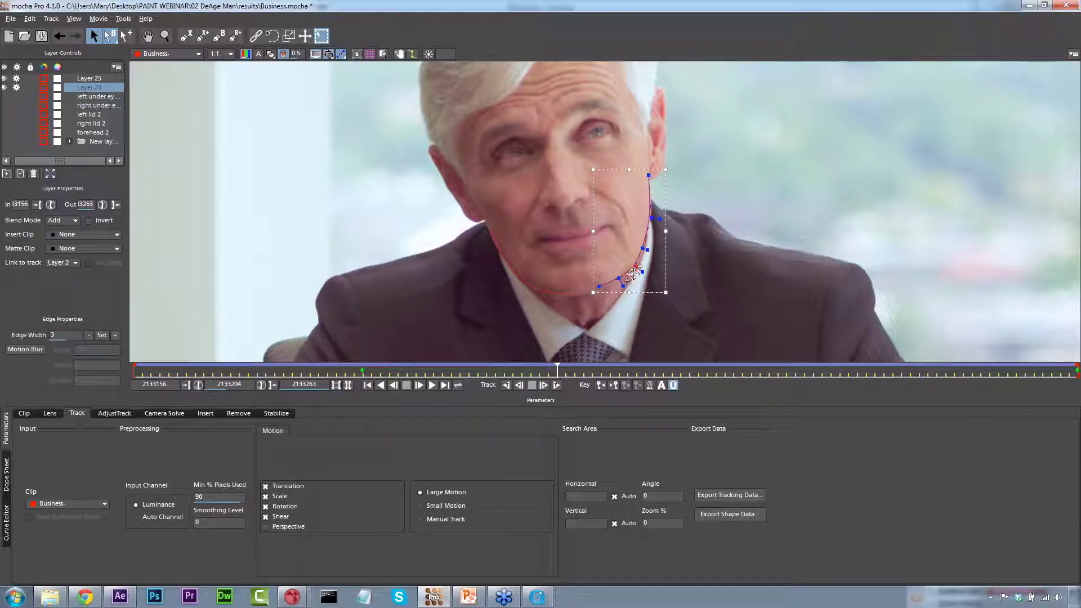
drag(618, 278, 629, 270)
Refine the ear end of Layer 25's spline and the chin end of Layer 24's spline.
click(484, 216)
drag(484, 216, 480, 209)
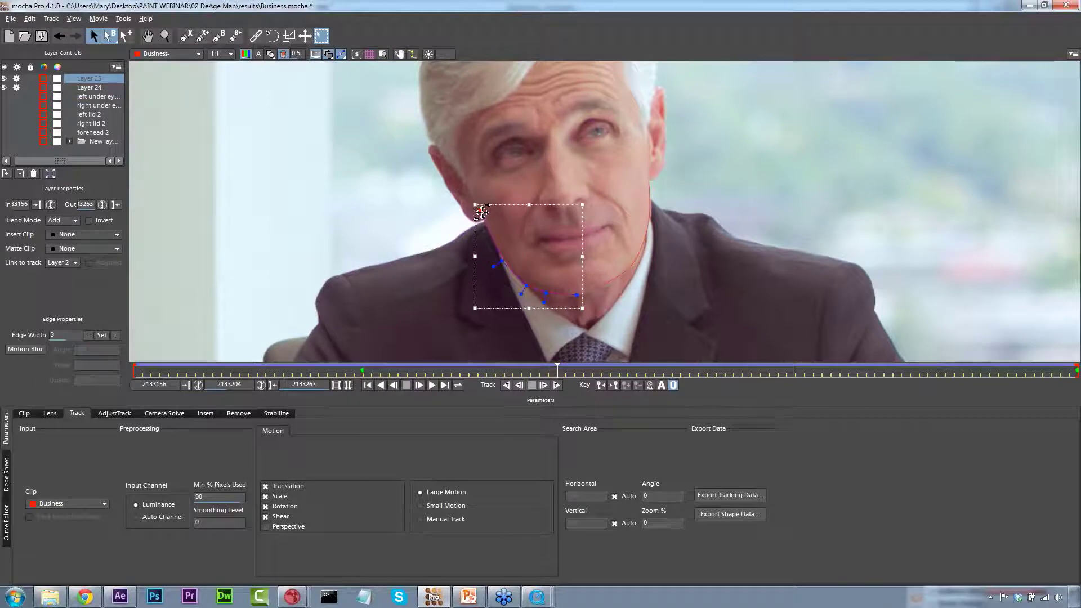
click(600, 288)
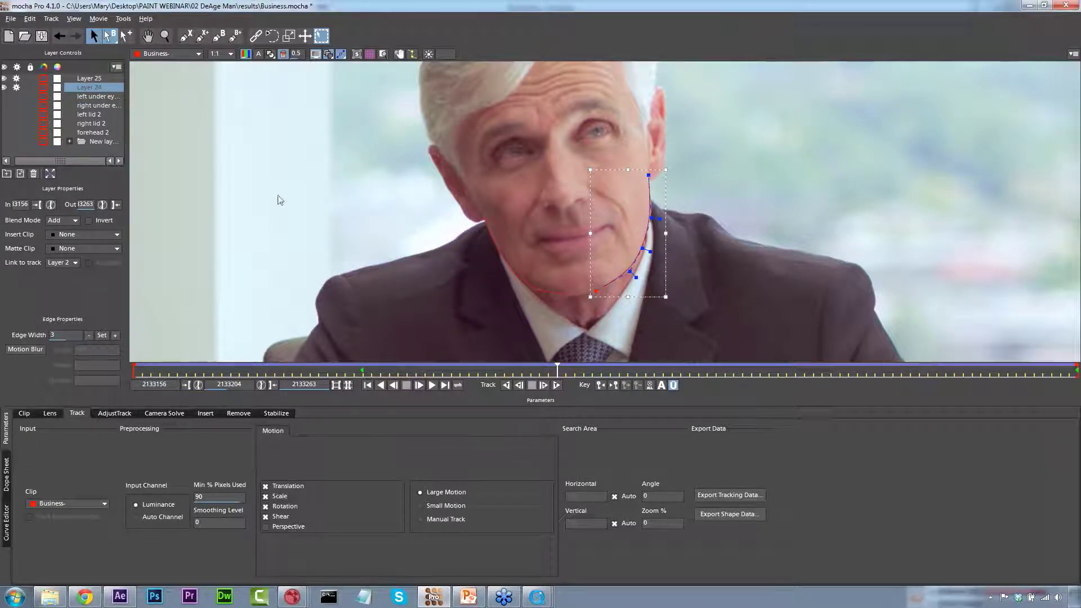
Rename Layer 24 as "right chin" and Layer 25 as "left chin".
double_click(89, 88)
text(right )
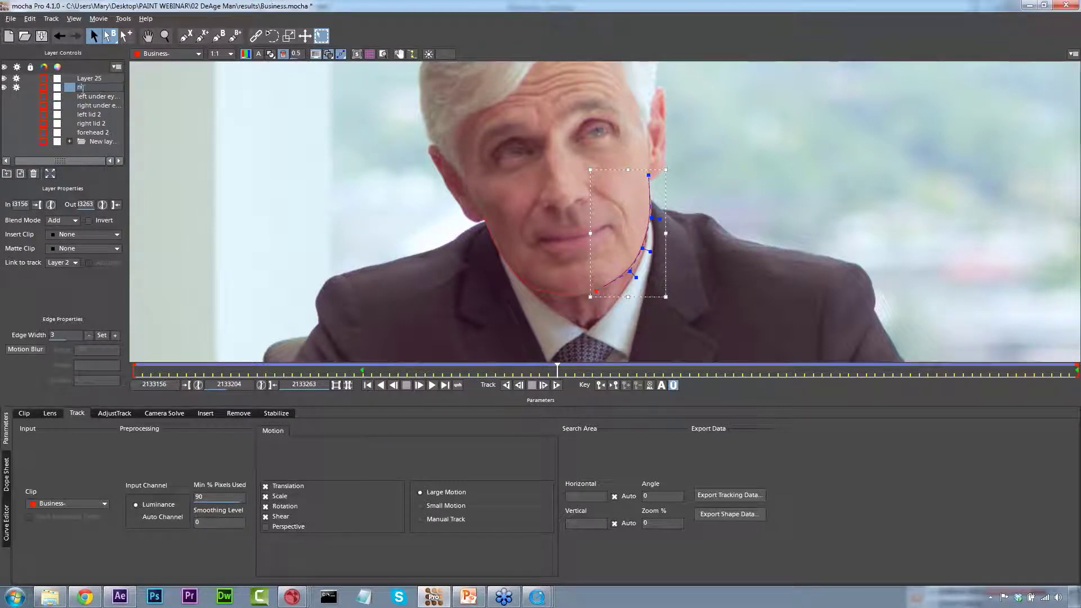
text(chin)
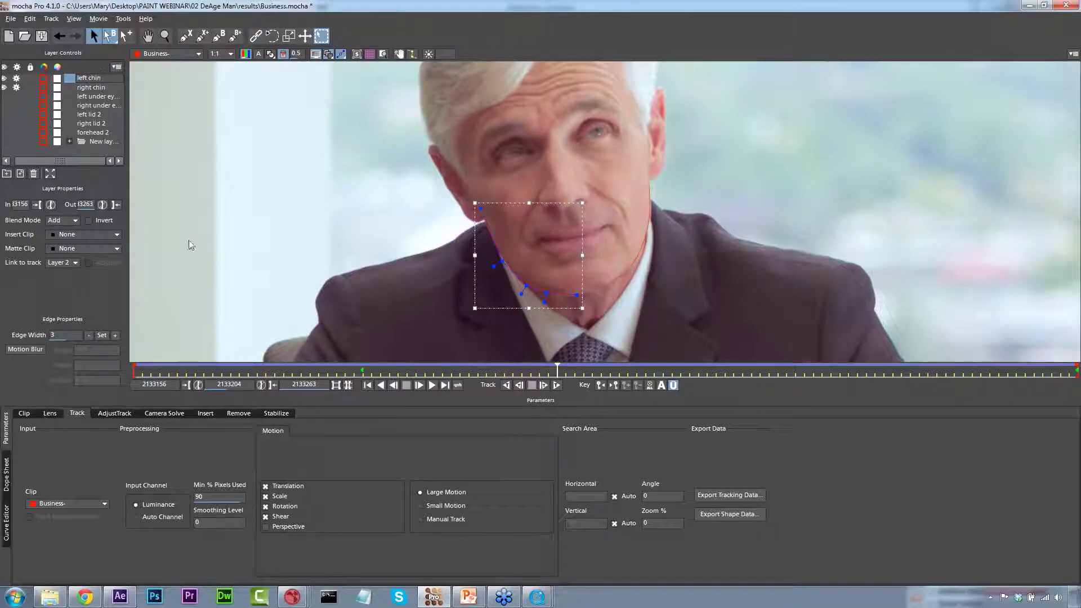
Set shape keyframes for the right chin and left chin splines at frame 2133200, following the jaw edge.
click(104, 88)
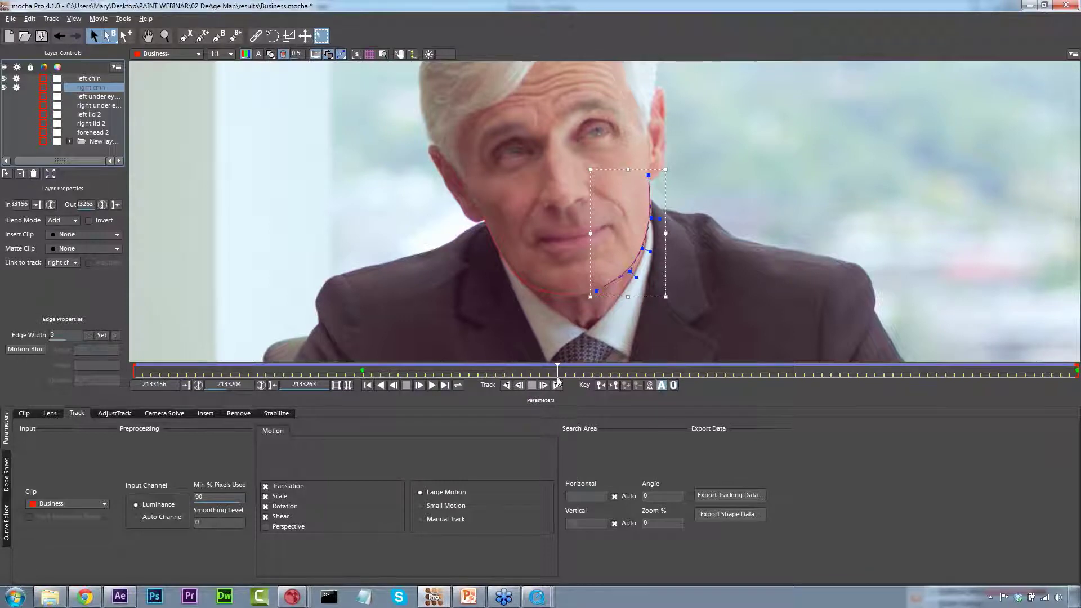
mouse_move(535, 368)
mouse_down()
mouse_move(247, 342)
mouse_move(531, 365)
mouse_move(522, 366)
mouse_up()
click(625, 387)
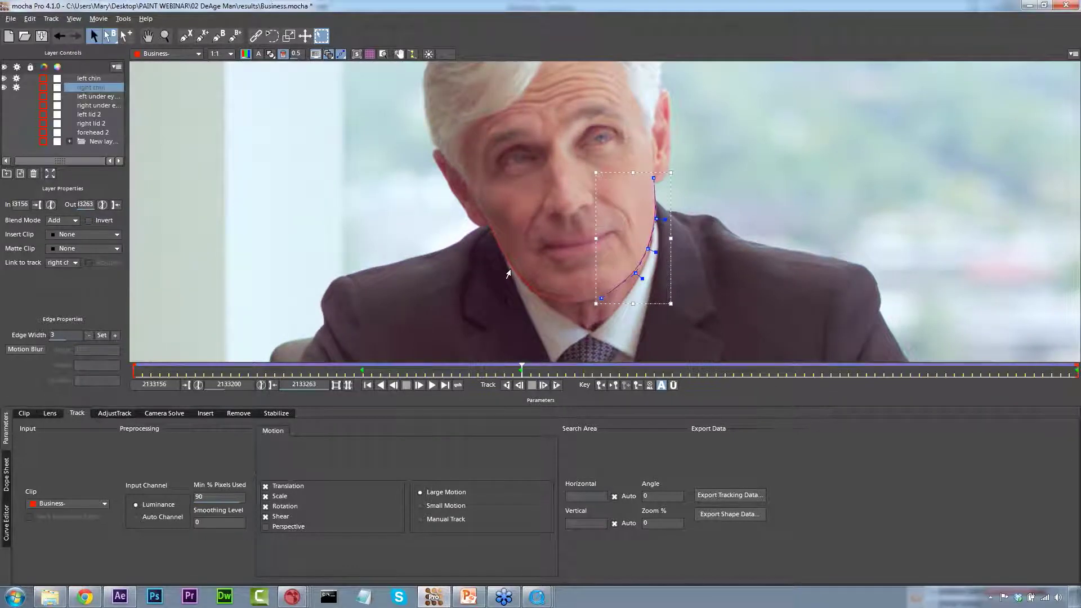
click(513, 296)
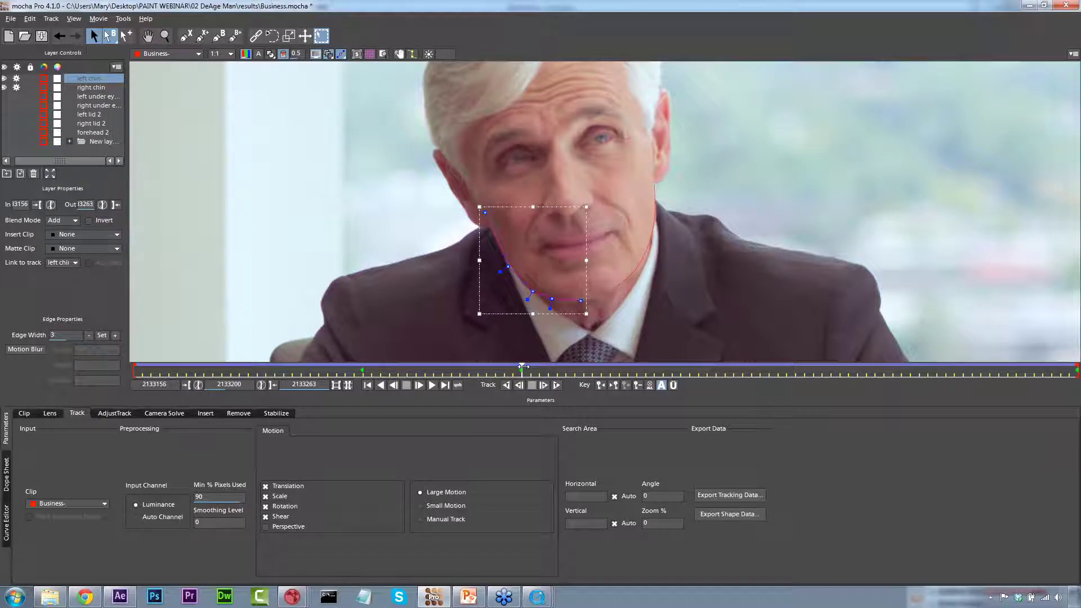
At frame 2133182, nudge the points of the right chin and left chin splines onto the jaw edge.
click(600, 385)
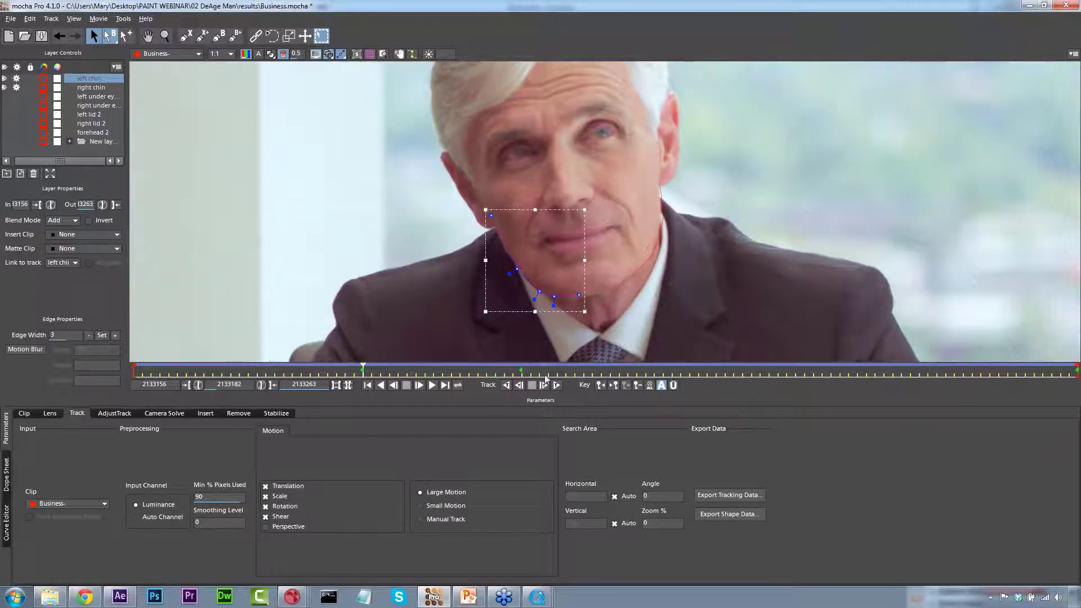
mouse_move(373, 367)
mouse_down()
mouse_move(479, 368)
mouse_move(362, 358)
mouse_up()
click(660, 219)
drag(660, 244, 659, 241)
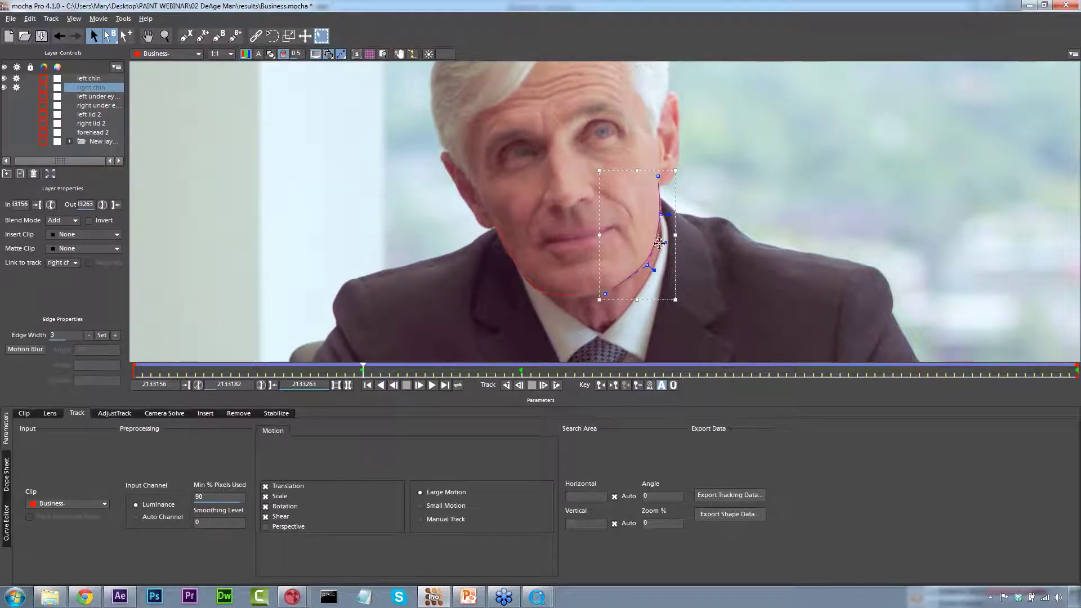
click(509, 269)
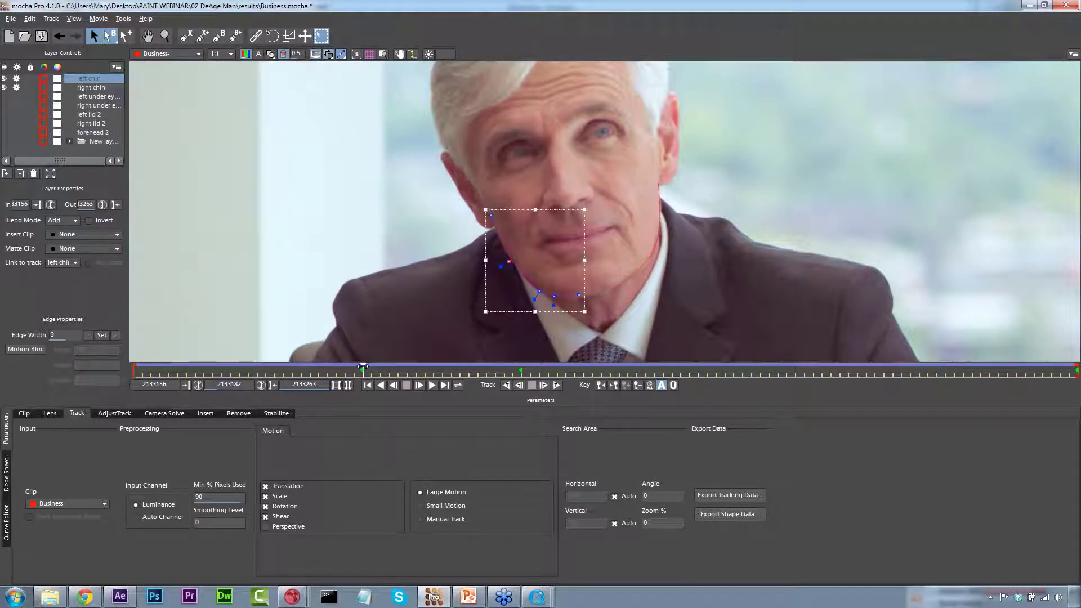
At frame 2133156, reshape the right chin and left chin splines to match the turned face's jawline.
drag(351, 368, 133, 368)
click(625, 275)
drag(650, 251, 659, 194)
drag(624, 275, 591, 289)
drag(522, 299, 519, 297)
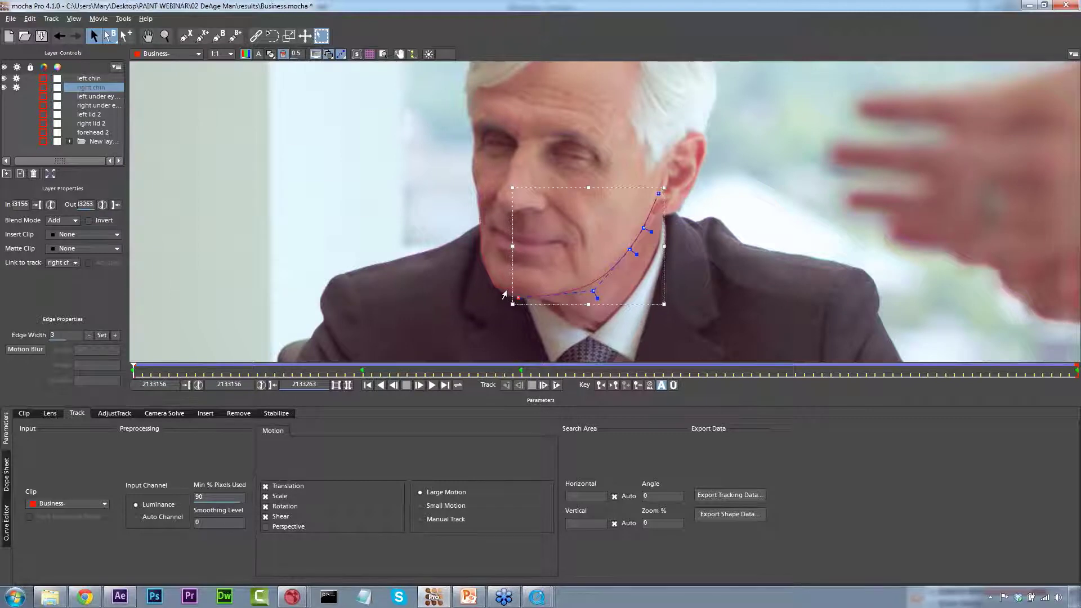
click(504, 295)
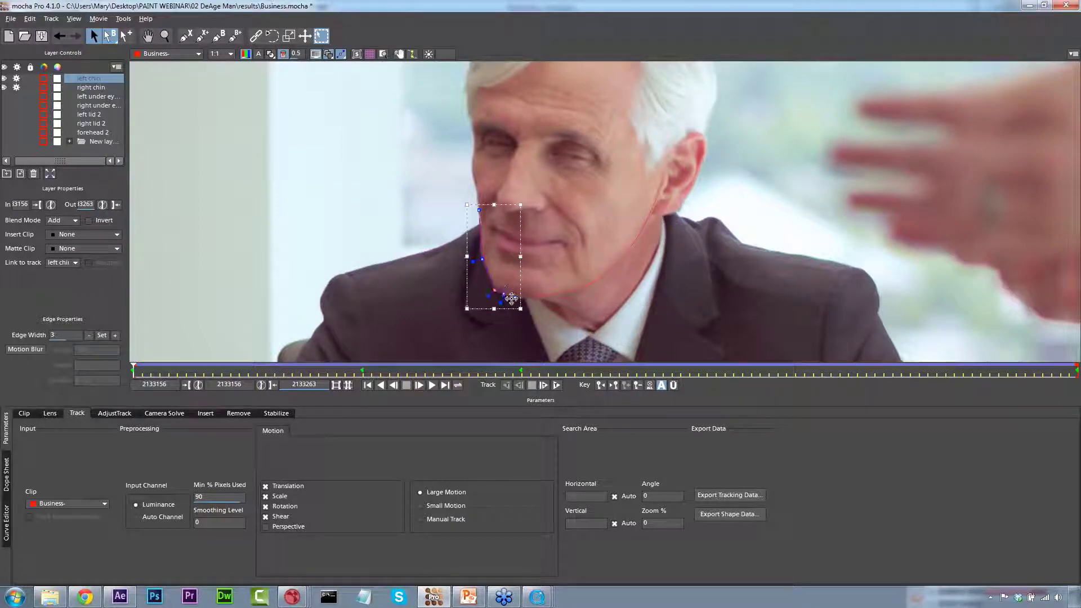
drag(482, 259, 481, 259)
At frame 2133228, reshape the left chin spline to follow the jaw from below the ear to the chin.
drag(137, 372, 1076, 366)
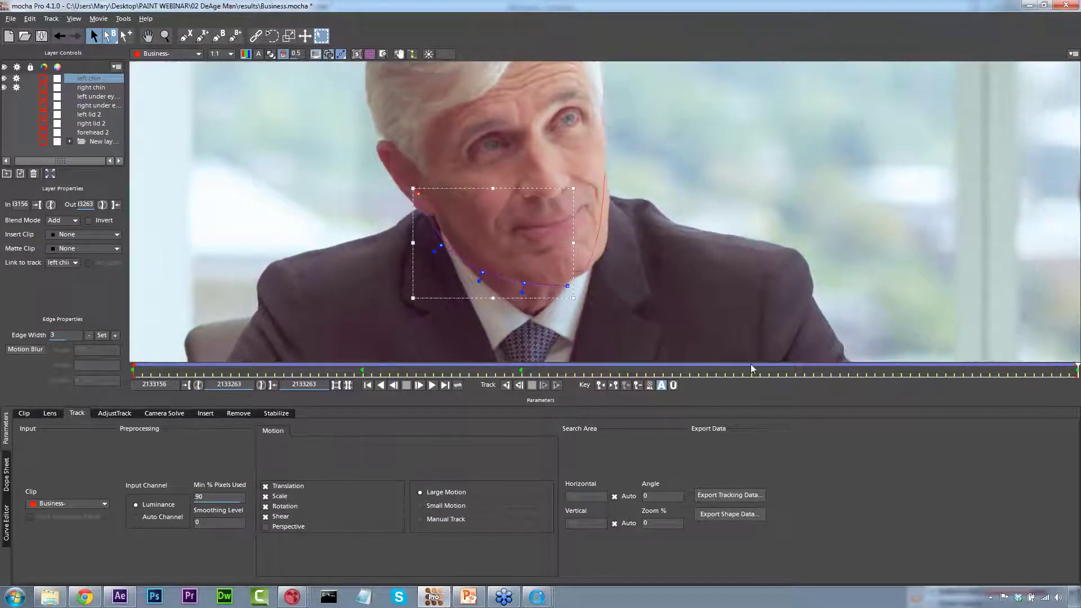
drag(750, 369, 769, 369)
drag(456, 195, 450, 193)
drag(475, 245, 466, 232)
drag(447, 186, 451, 184)
drag(526, 275, 527, 272)
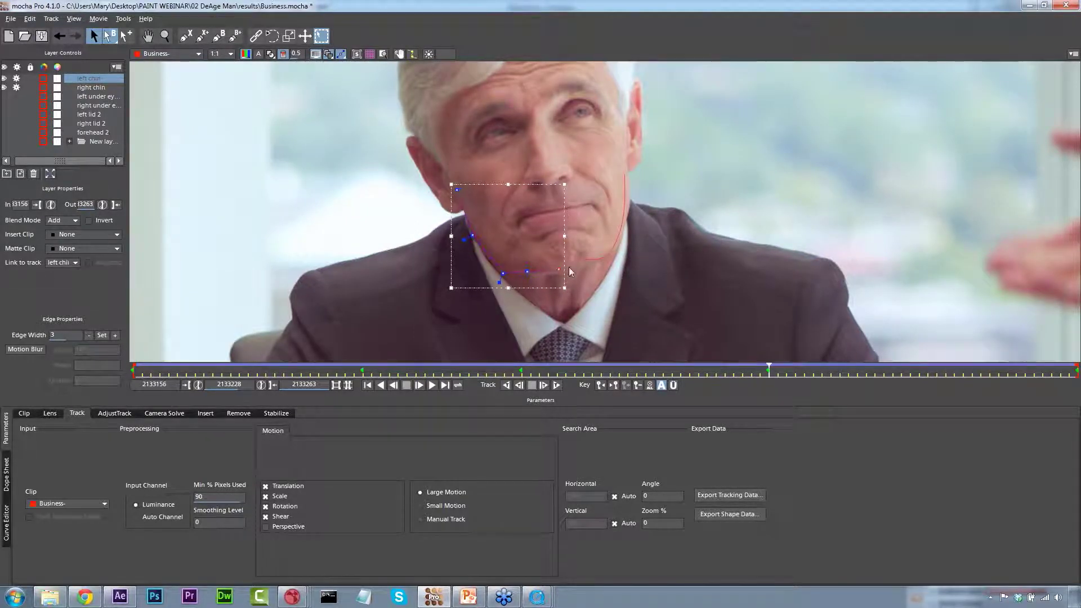
Fit the right chin spline to the jaw edge at frame 2133228, from the ear to the chin.
click(583, 263)
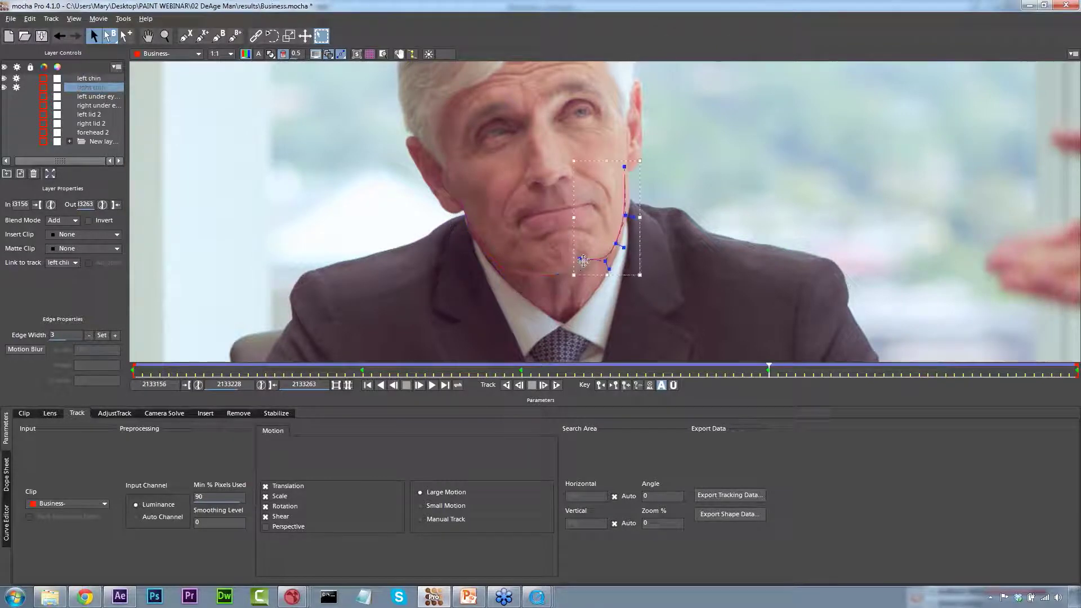
drag(628, 216, 633, 214)
drag(625, 167, 623, 163)
drag(618, 244, 619, 241)
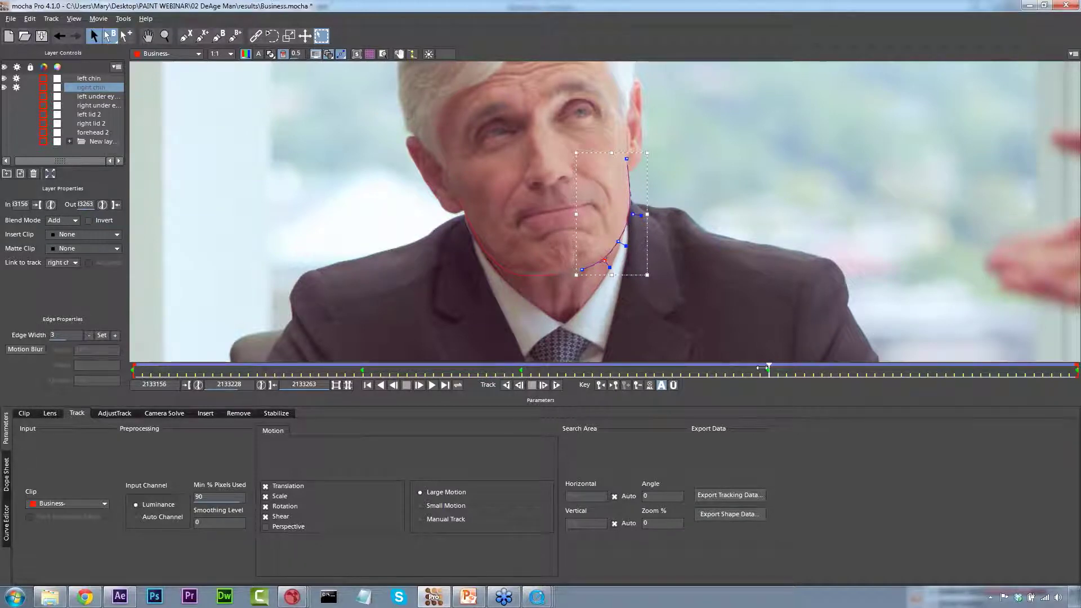
At the last frame, 2133263, reshape the right chin and left chin splines to match the jawline.
drag(761, 368, 1076, 367)
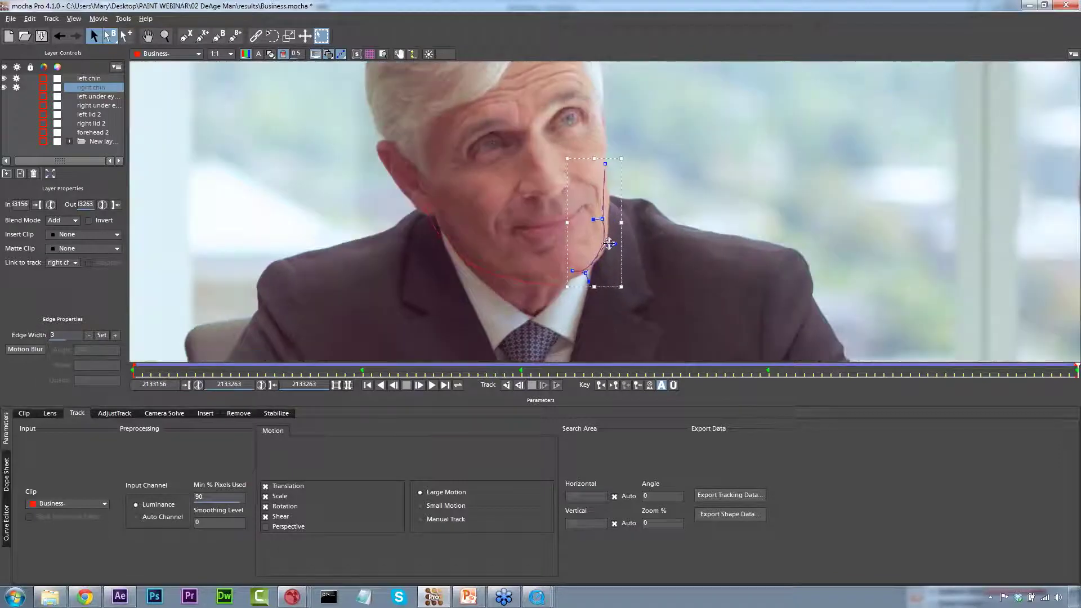
click(611, 217)
drag(586, 273, 598, 263)
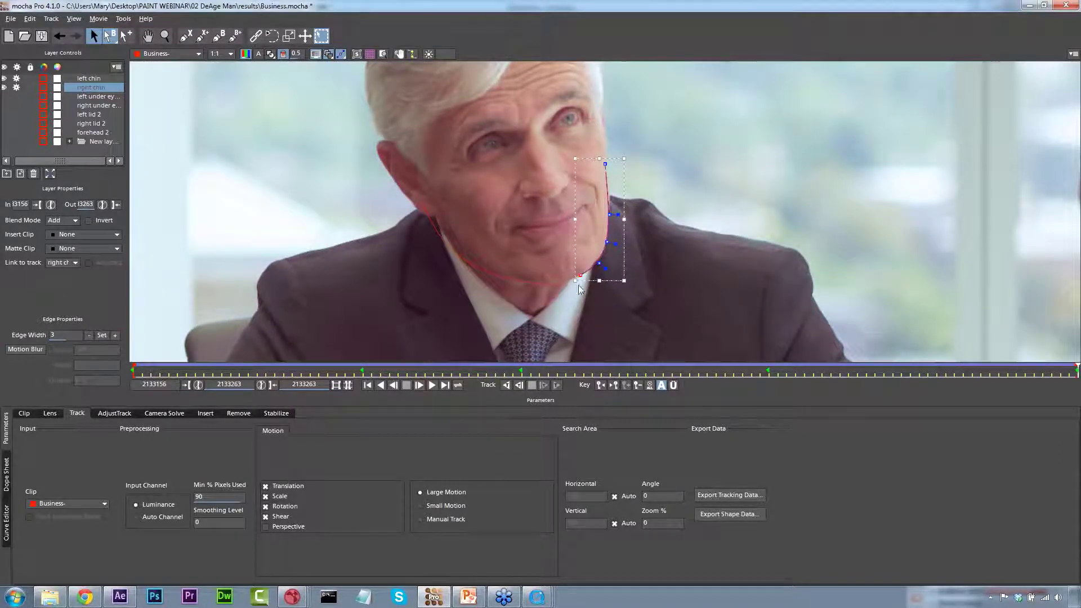
click(555, 289)
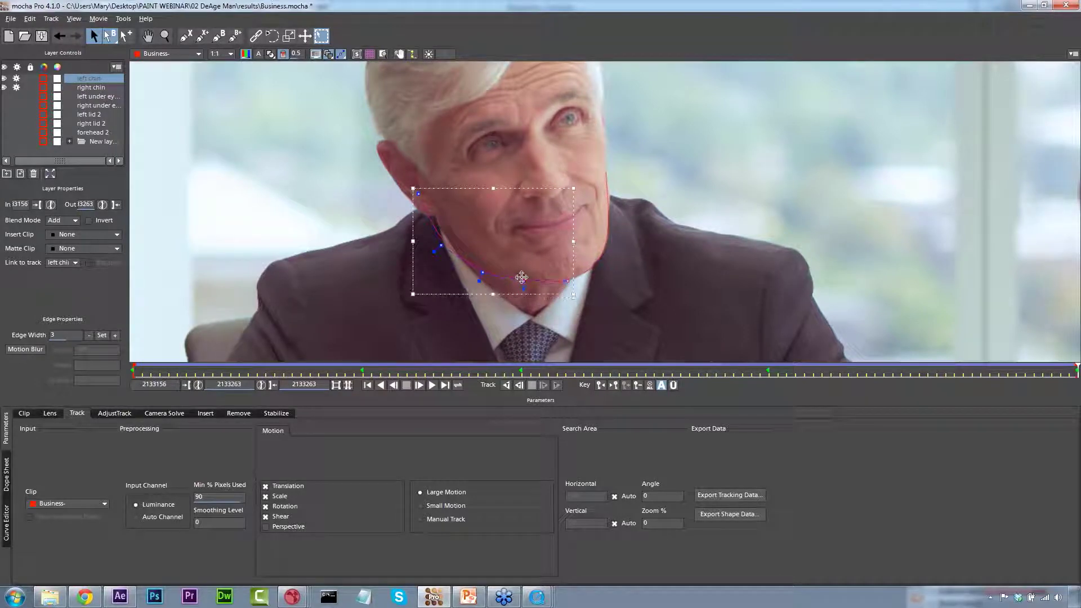
drag(440, 246, 454, 231)
drag(420, 193, 431, 188)
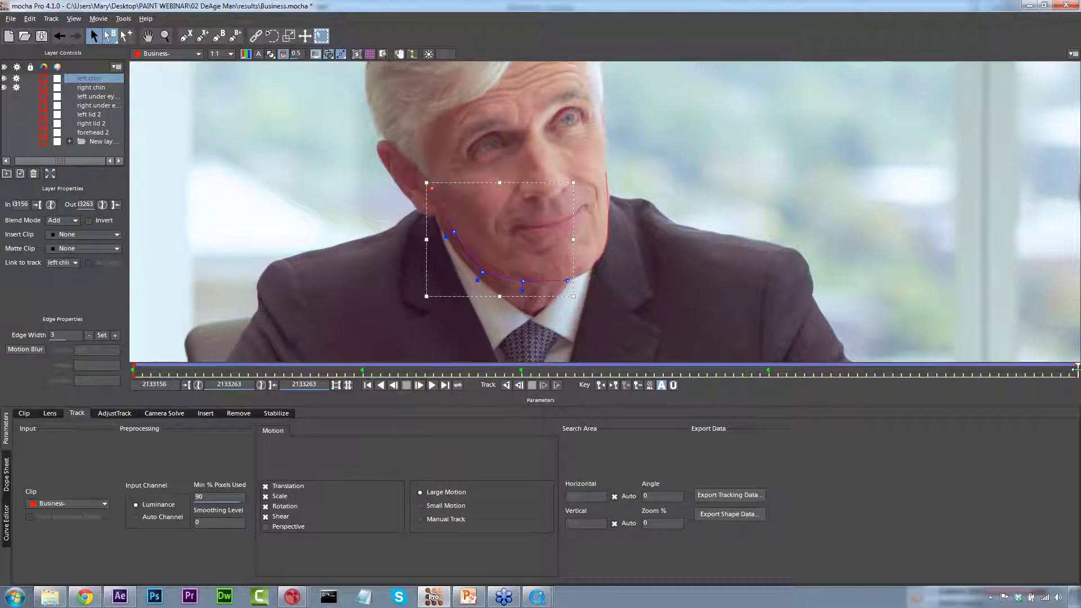
At frame 2133246, adjust the right chin spline's point beside the jaw corner.
drag(1070, 368, 928, 338)
click(605, 210)
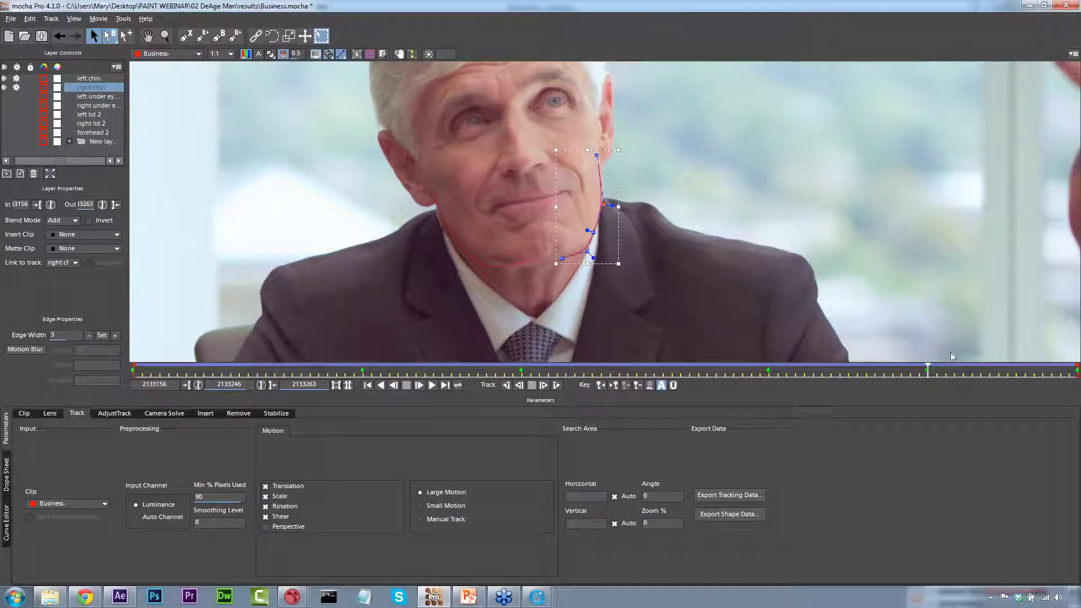
At frame 2133156, move the left chin layer below the right chin layer and turn off processing for both.
drag(927, 369, 488, 250)
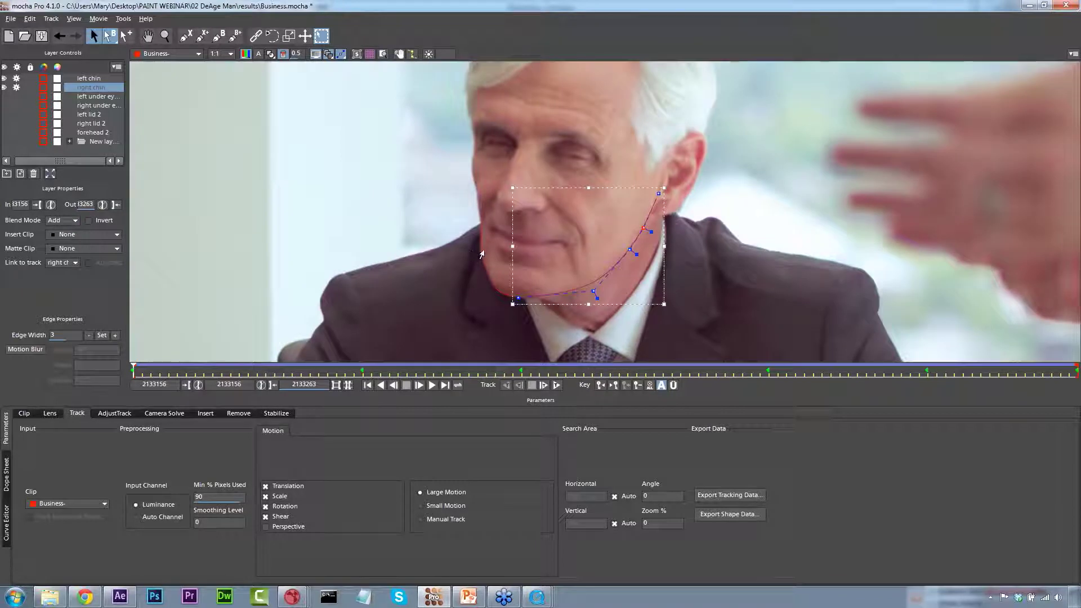
click(494, 255)
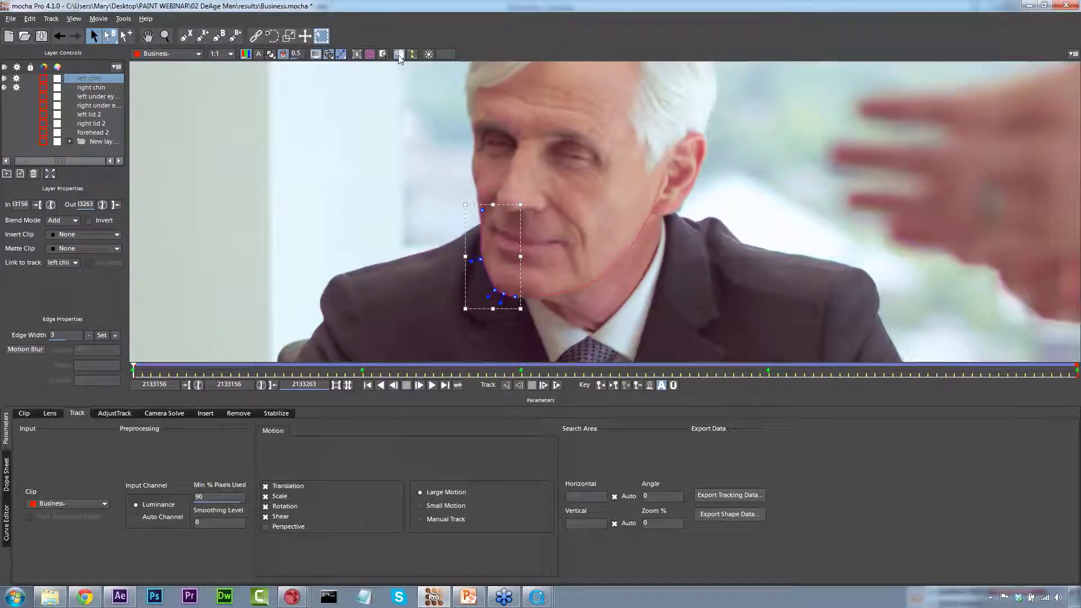
drag(131, 367, 397, 67)
drag(85, 82, 84, 90)
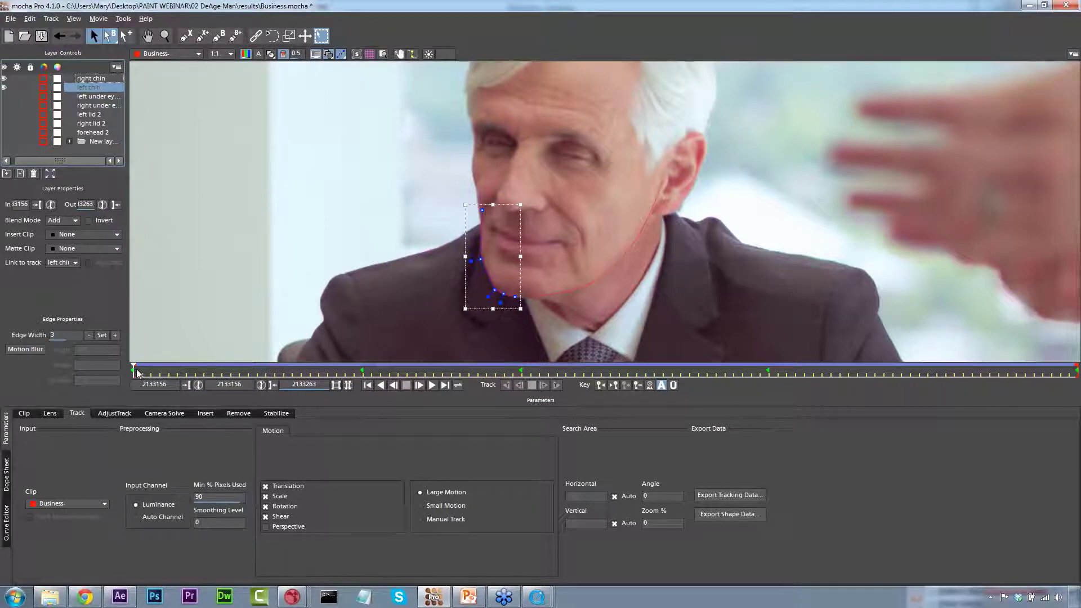
At frame 2133224, draw a closed X-spline loosely around the lower face, from just below the eyes down to the tie.
drag(136, 373, 715, 355)
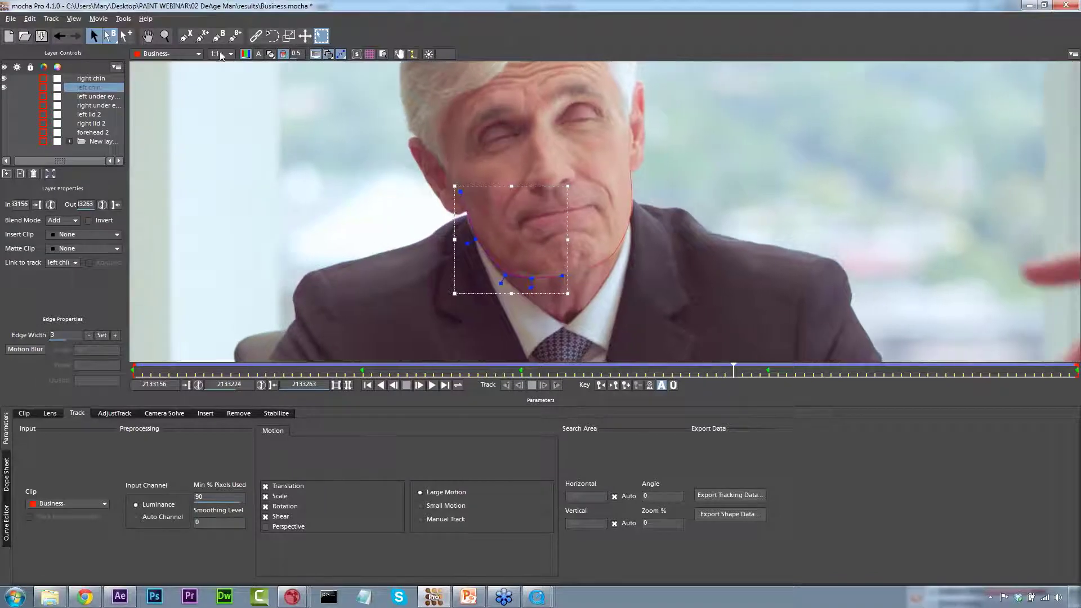
click(186, 35)
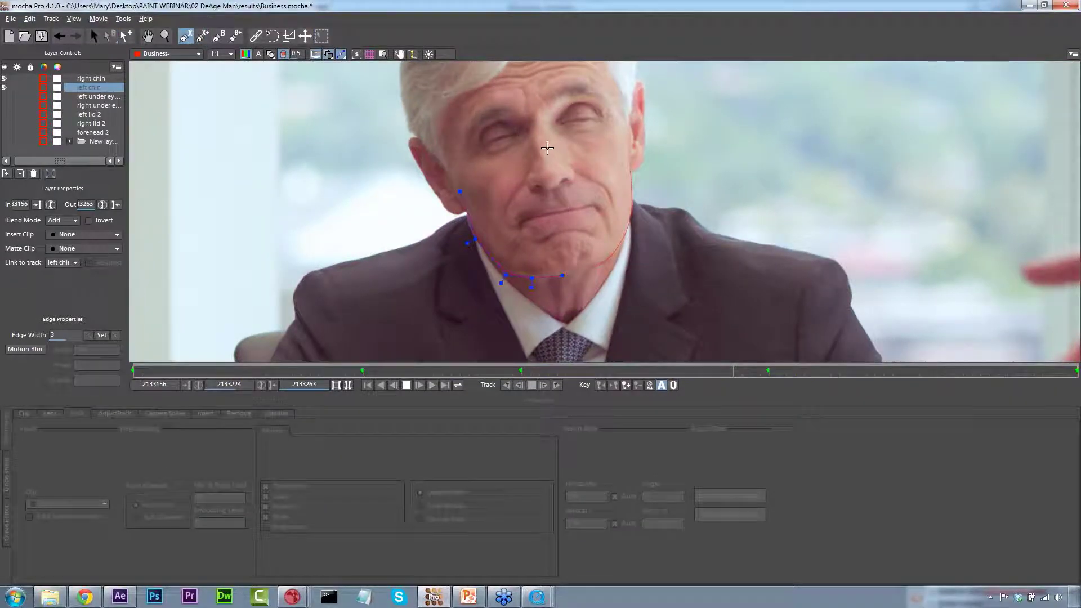
click(548, 147)
click(619, 130)
click(658, 153)
click(664, 236)
click(680, 299)
click(651, 319)
click(646, 337)
click(609, 353)
click(559, 358)
click(513, 351)
click(457, 307)
click(423, 252)
click(430, 216)
click(462, 169)
click(510, 140)
click(548, 148)
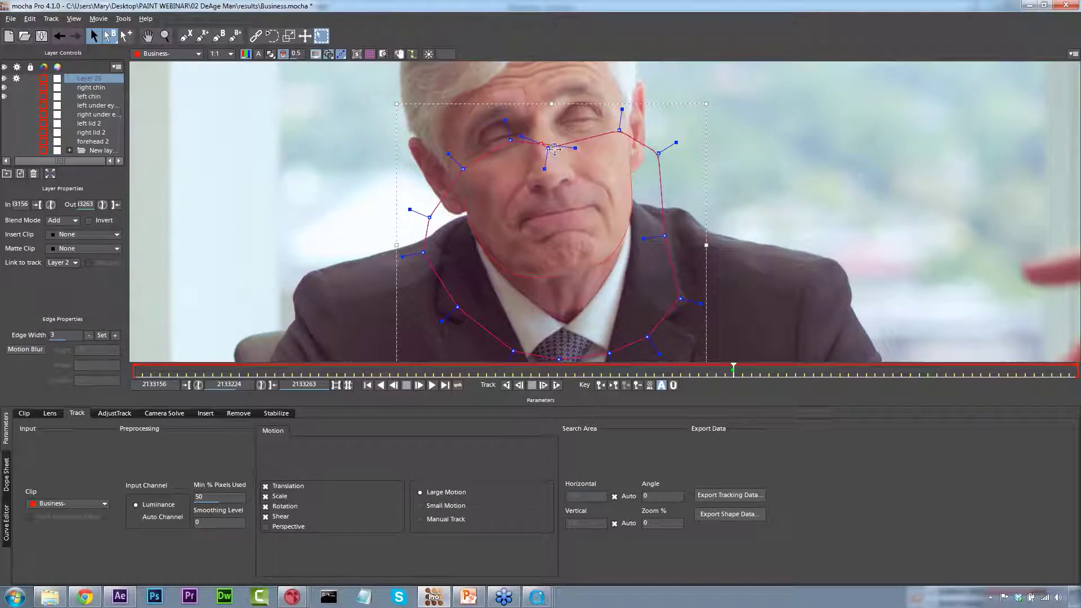
Move the new spline's points by the nose bridge, ear and shoulder outward, and smooth all points into a rounded outline.
drag(550, 147, 550, 130)
drag(658, 152, 662, 154)
drag(666, 235, 690, 233)
key(x)
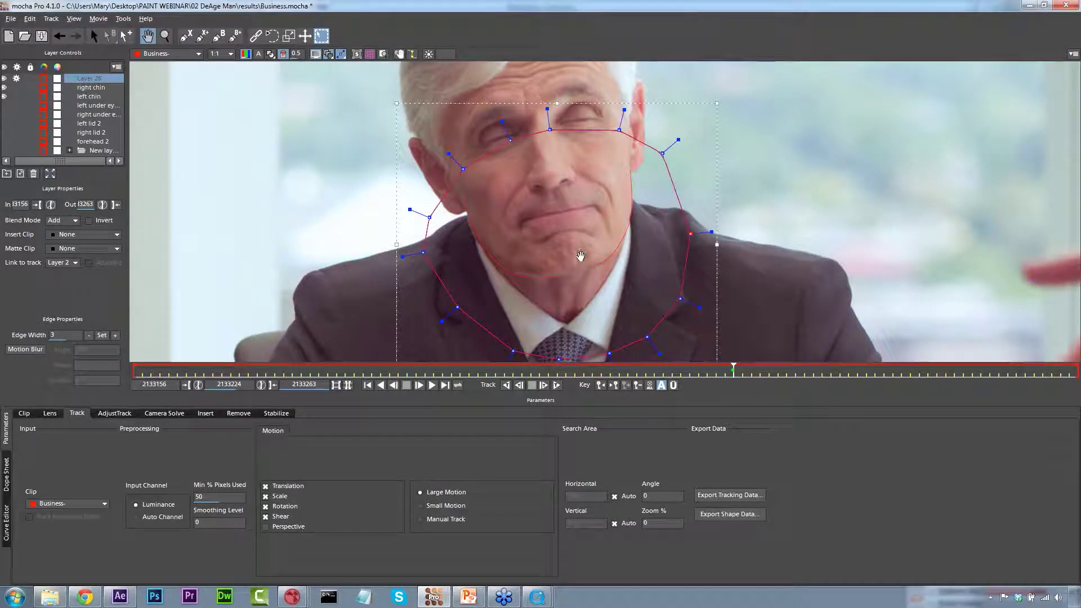
drag(580, 253, 542, 183)
key(q)
drag(571, 286, 578, 296)
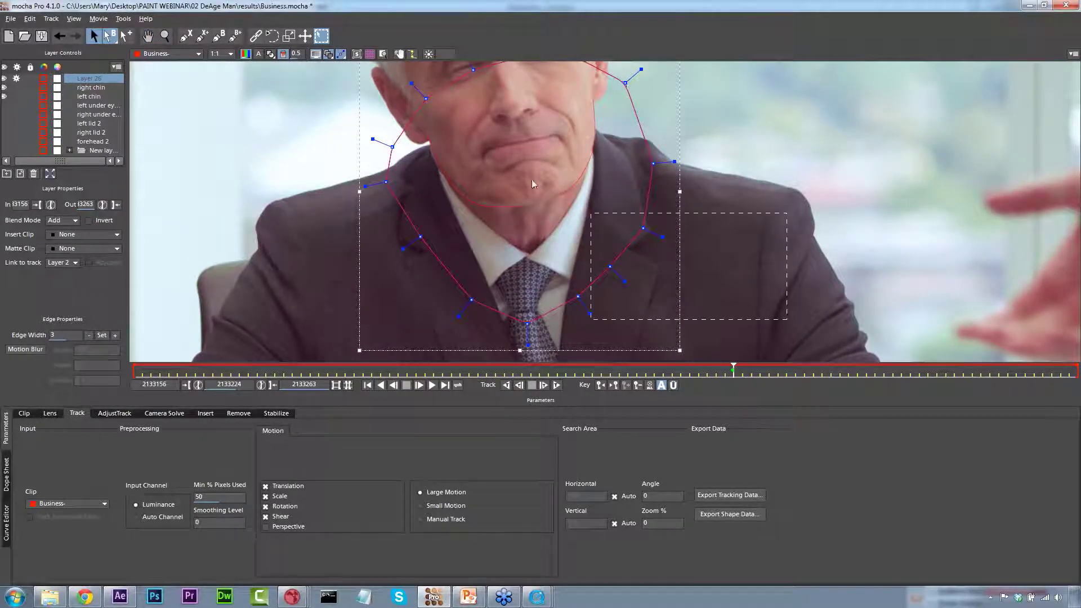
click(637, 66)
drag(643, 69, 550, 134)
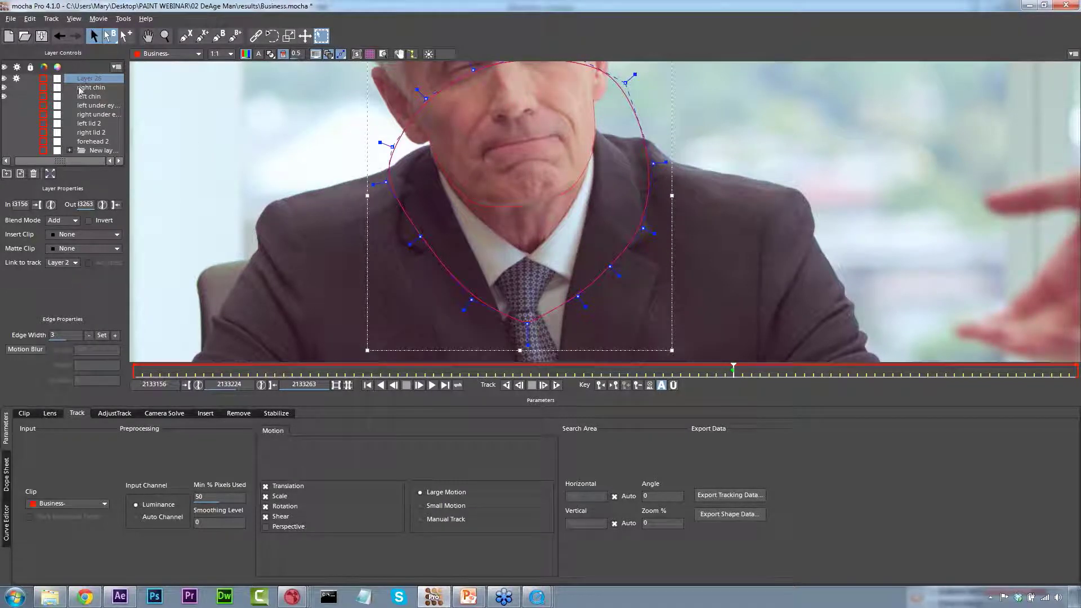
Rename the new spline layer as containment chin.
double_click(94, 78)
text(containme)
text(nt chi)
text(n)
key(Return)
Track the containment chin layer backward to the first frame, and forward from frame 2133224 to the last frame.
click(507, 385)
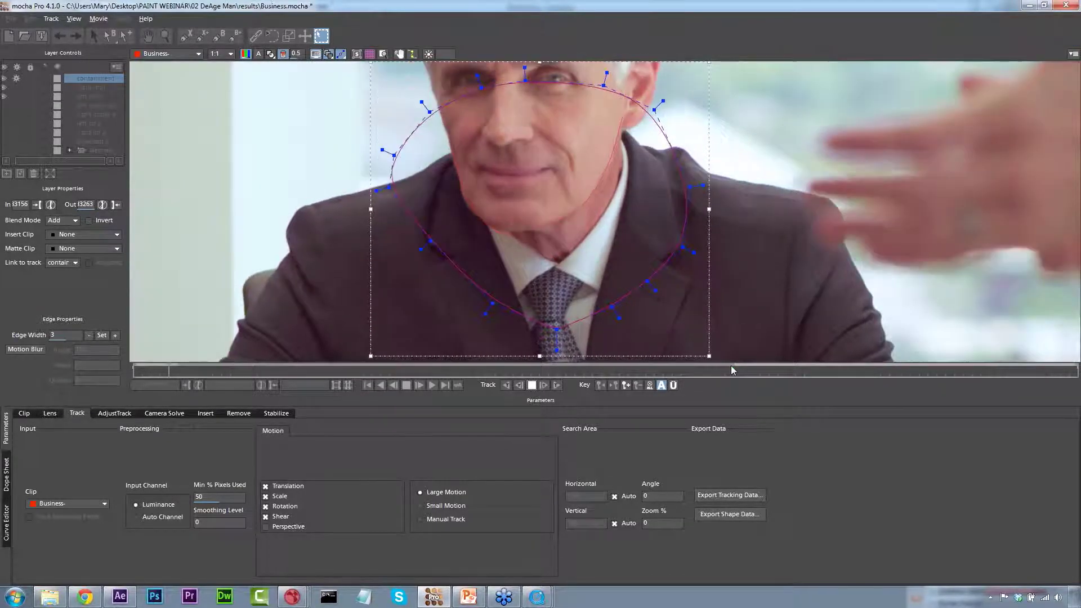
click(741, 371)
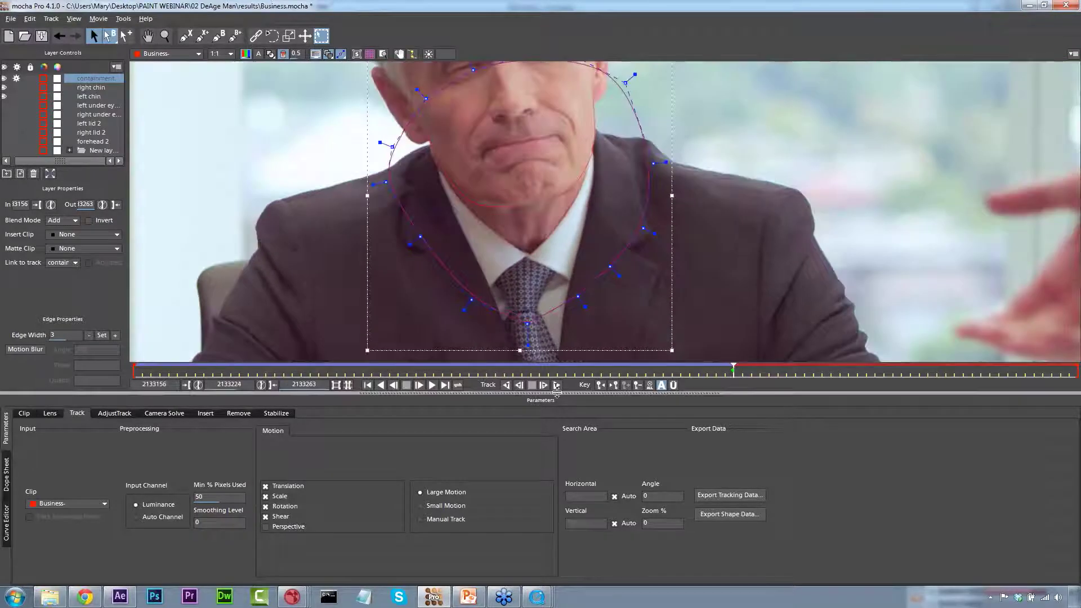
click(547, 384)
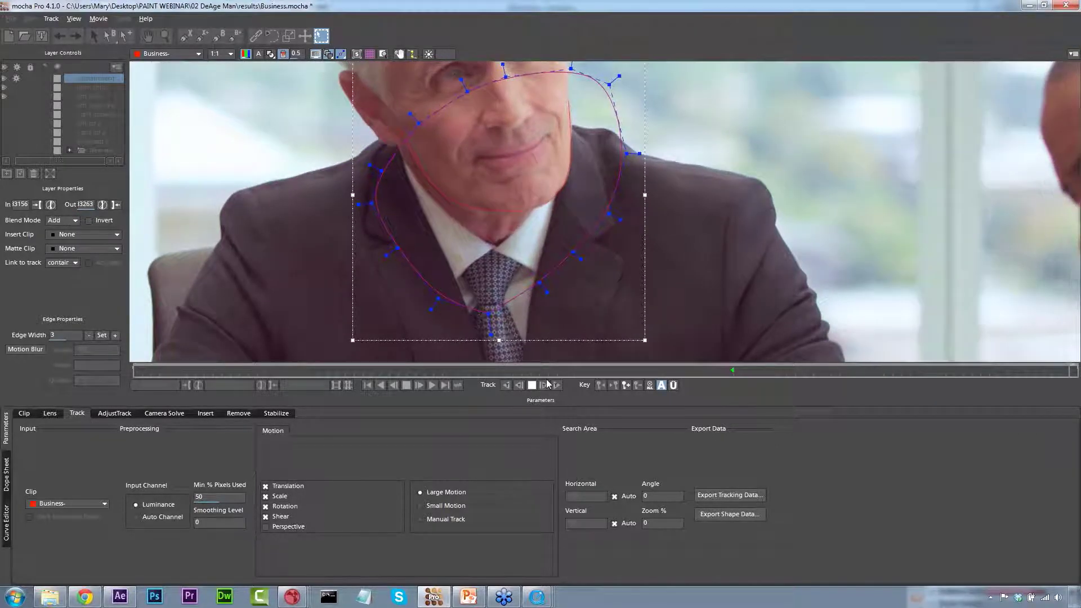
At frame 2133263, move the containment chin spline's points near the ear, eye and collar outward to enclose the jaw.
drag(417, 118, 384, 95)
drag(467, 90, 458, 71)
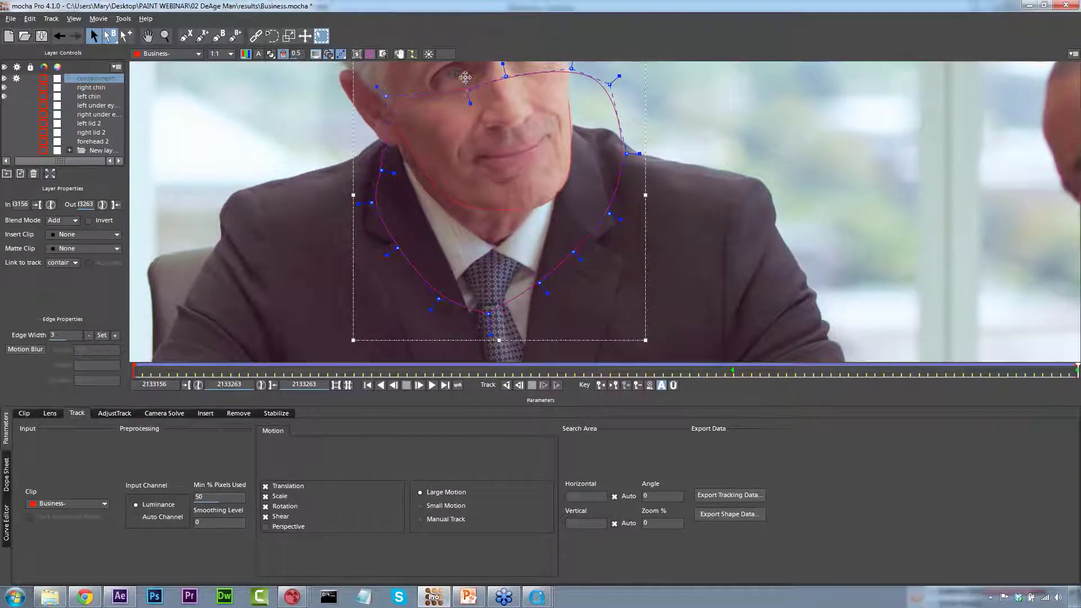
drag(381, 170, 367, 167)
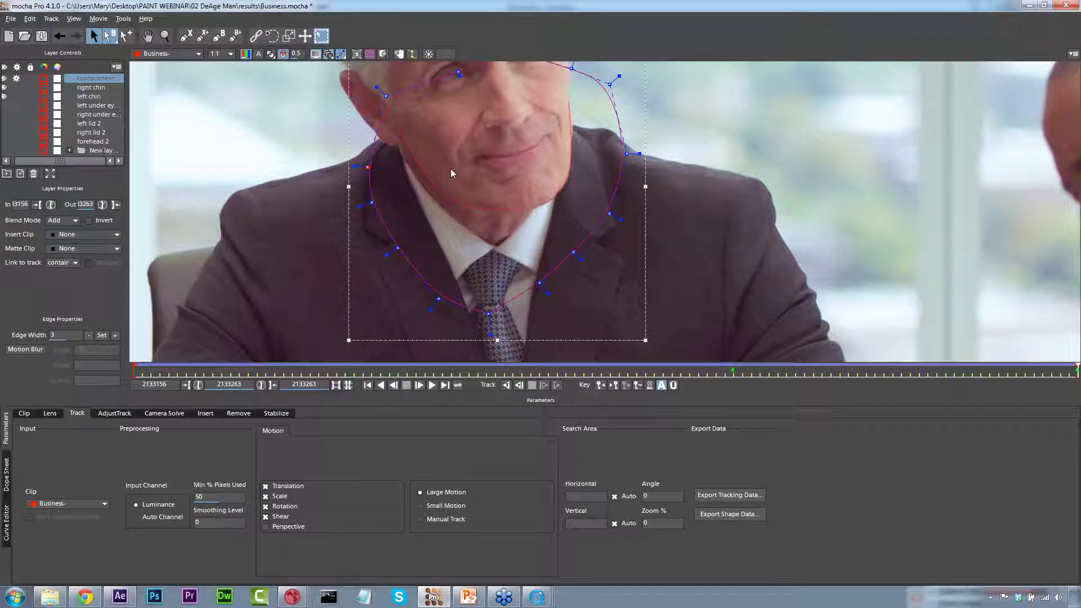
Duplicate the right chin and left chin layers together.
click(87, 89)
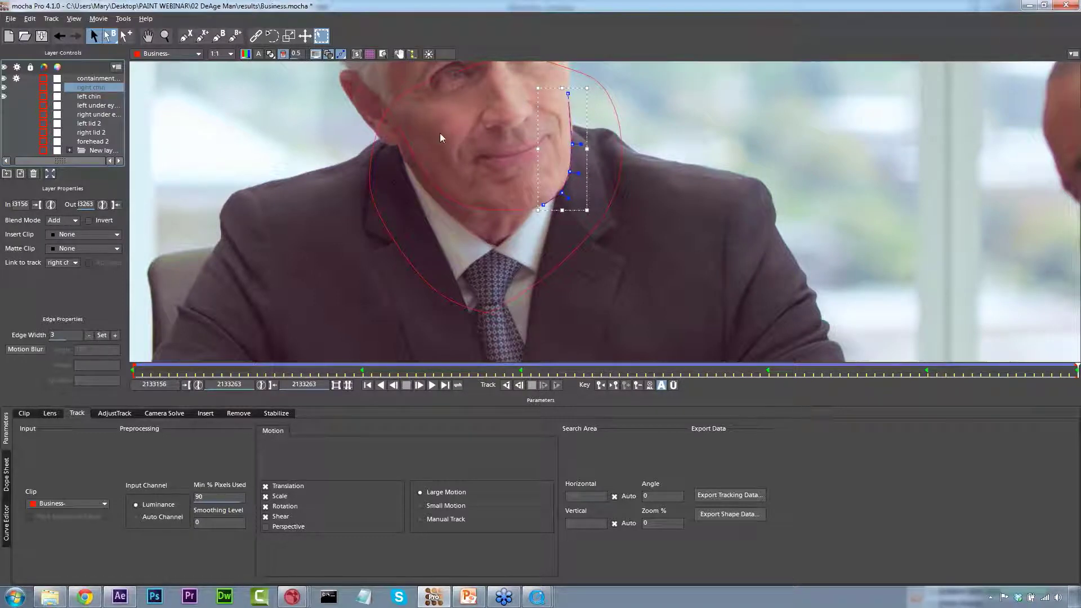
click(408, 149)
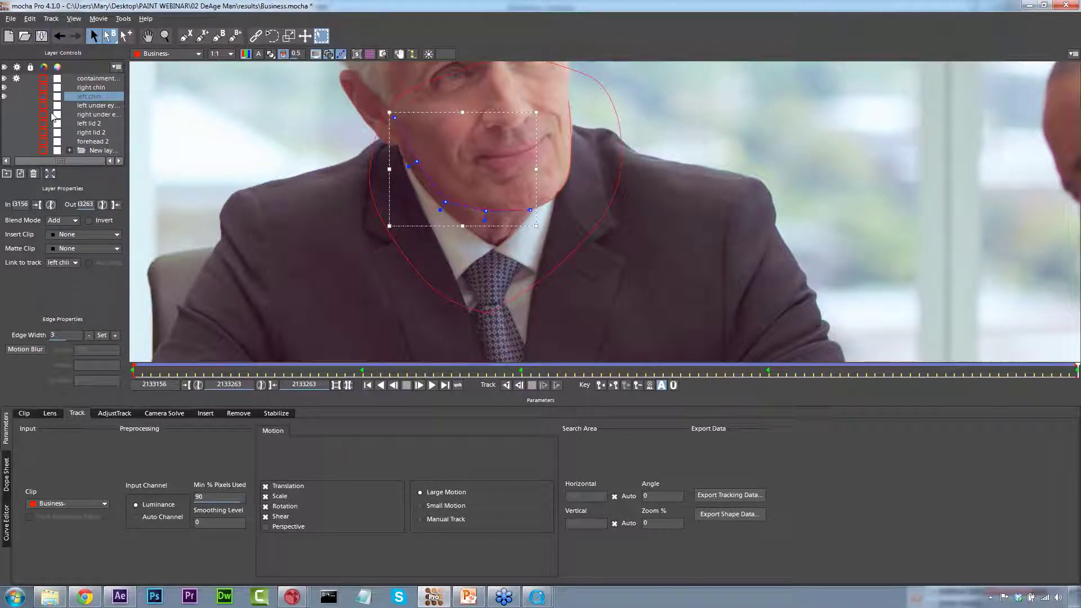
click(88, 88)
shift+click(90, 95)
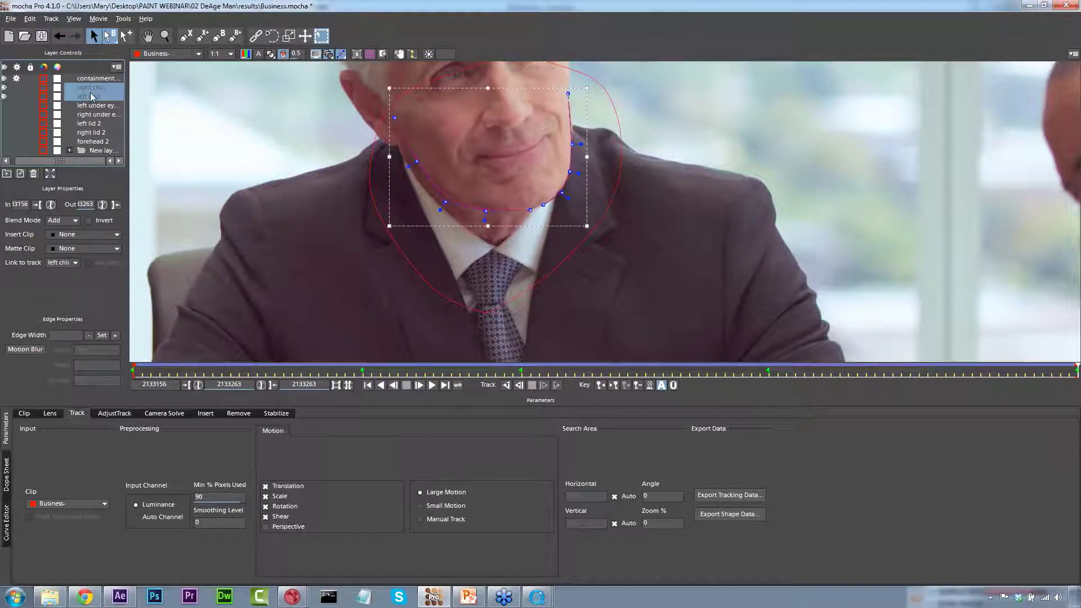
click(21, 176)
Turn off processing for the duplicated chin layers and the containment chin layer.
click(16, 105)
click(17, 105)
drag(17, 80, 17, 92)
Place left chin 2 above left chin and right chin 2 above right chin, and hide both original chin layers.
mouse_move(87, 88)
mouse_down()
mouse_move(93, 116)
mouse_move(92, 99)
mouse_up()
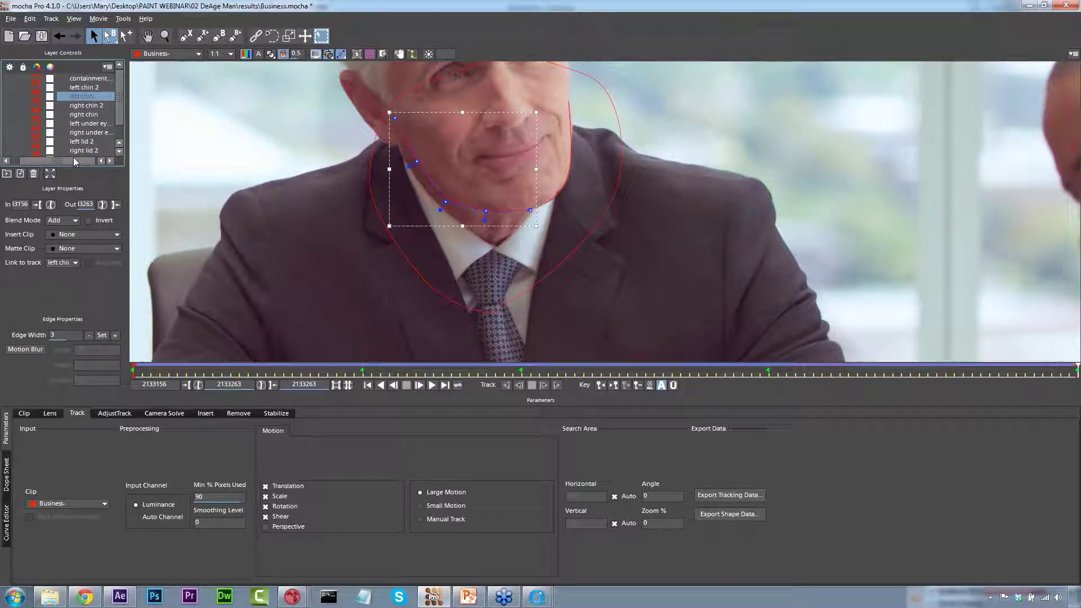
drag(73, 161, 65, 160)
click(92, 87)
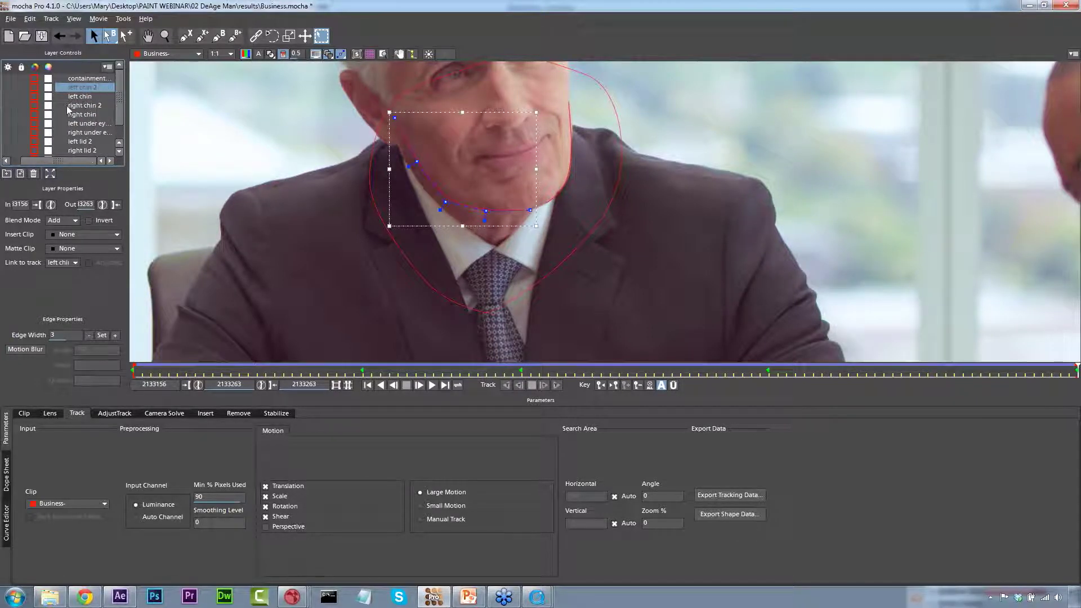
drag(71, 163, 63, 163)
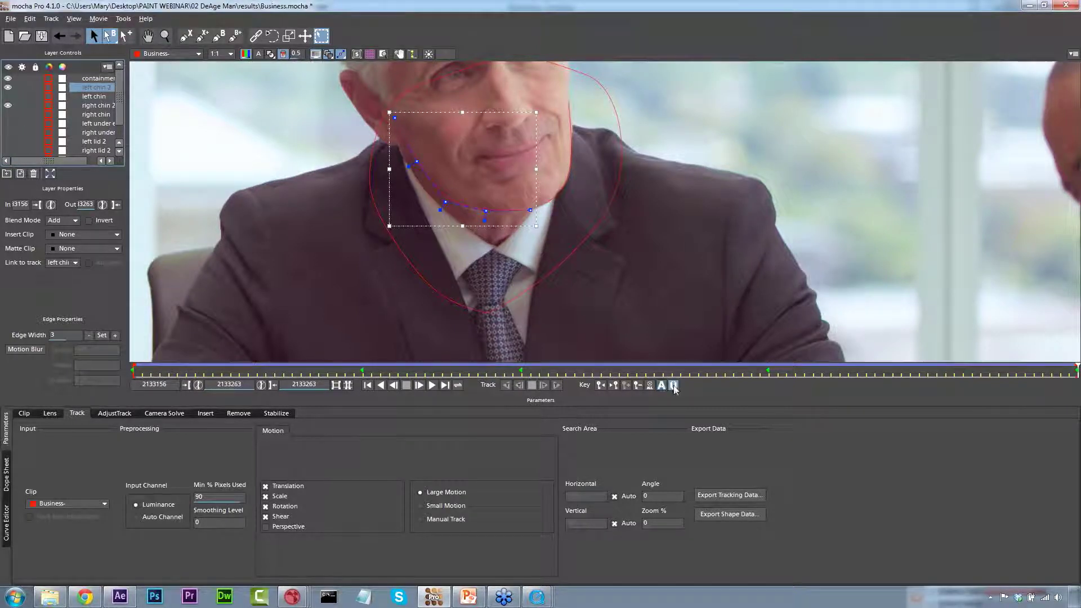
With überkey enabled, move the jaw points of the left chin 2 and right chin 2 splines inward from the jawline.
drag(445, 202, 484, 204)
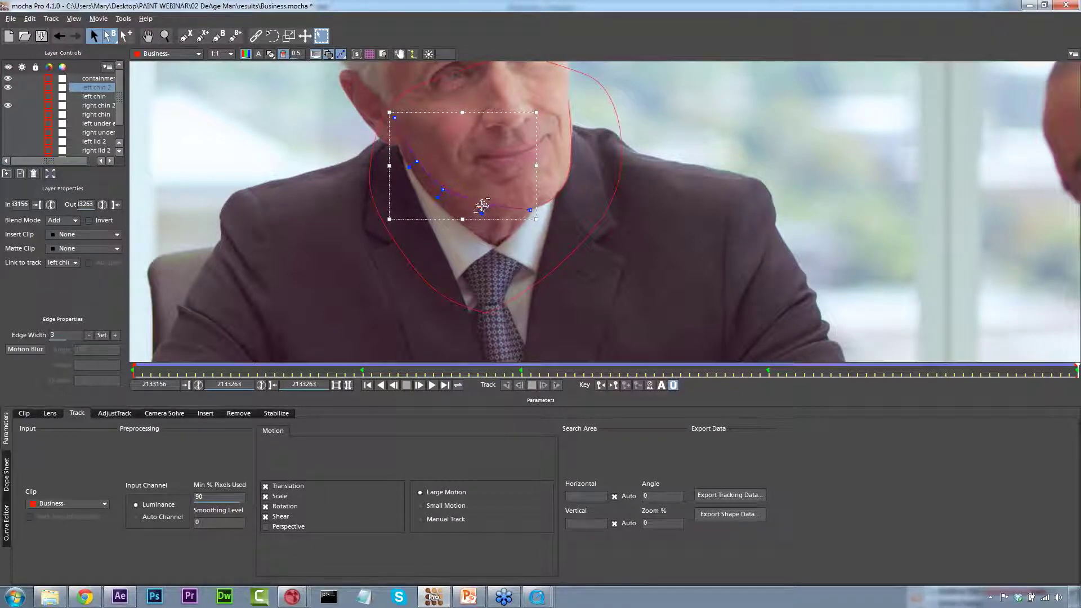
click(562, 210)
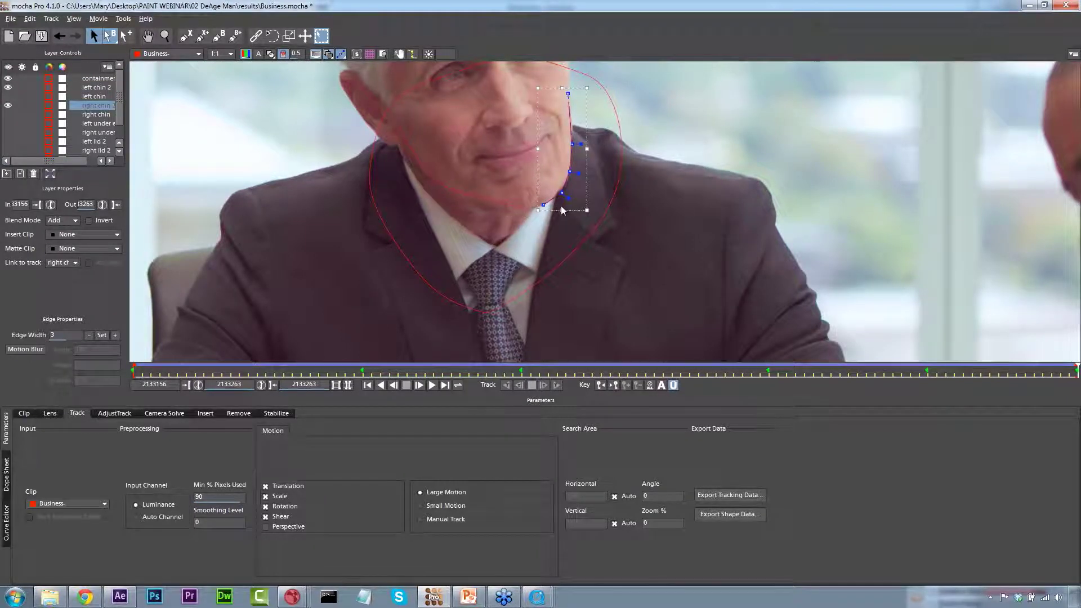
click(1007, 371)
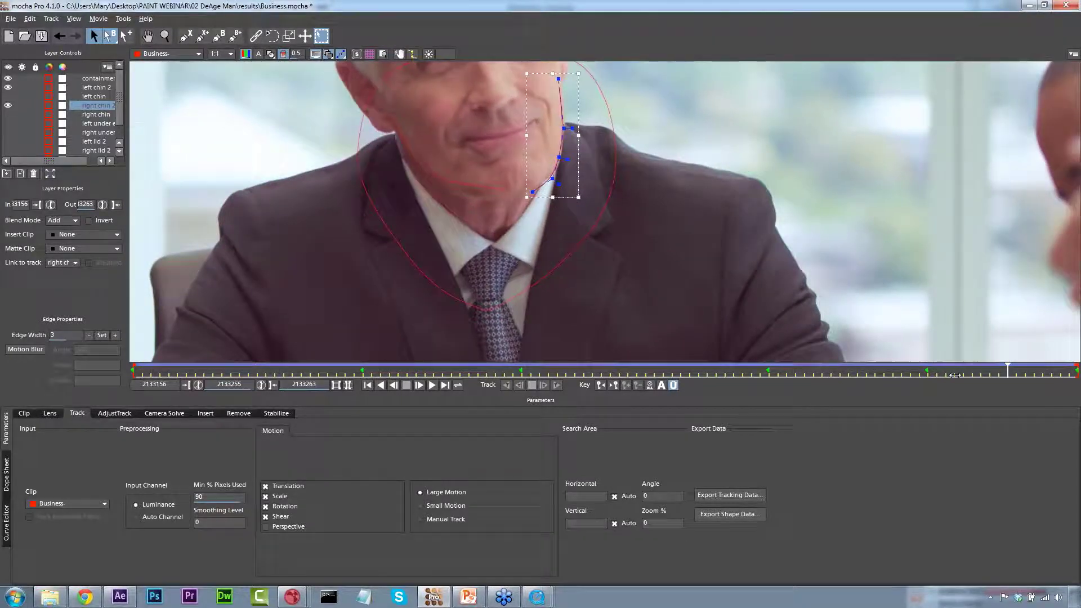
click(927, 375)
drag(765, 375, 592, 374)
drag(586, 188, 601, 171)
click(486, 206)
click(487, 205)
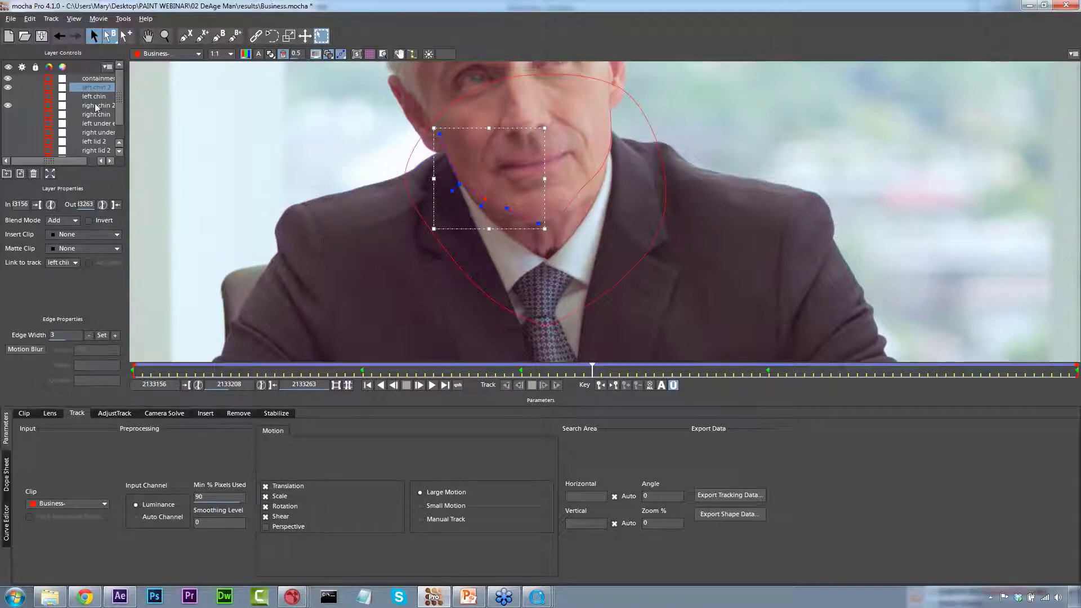
Show the original left chin and right chin splines again and play the shot from the first frame to compare them with the duplicates.
drag(8, 98, 8, 115)
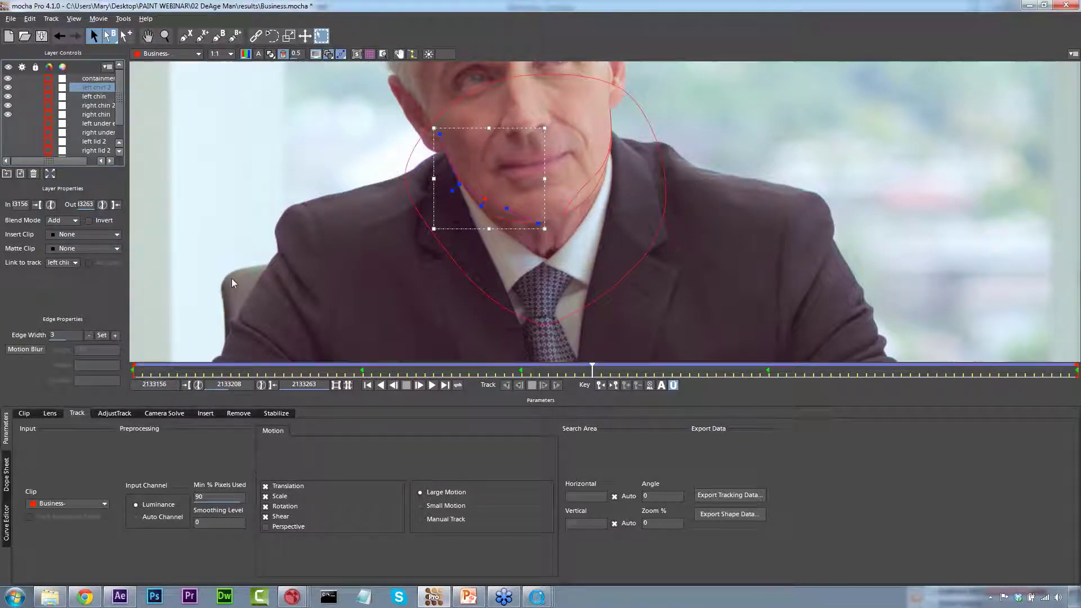
drag(553, 371, 85, 349)
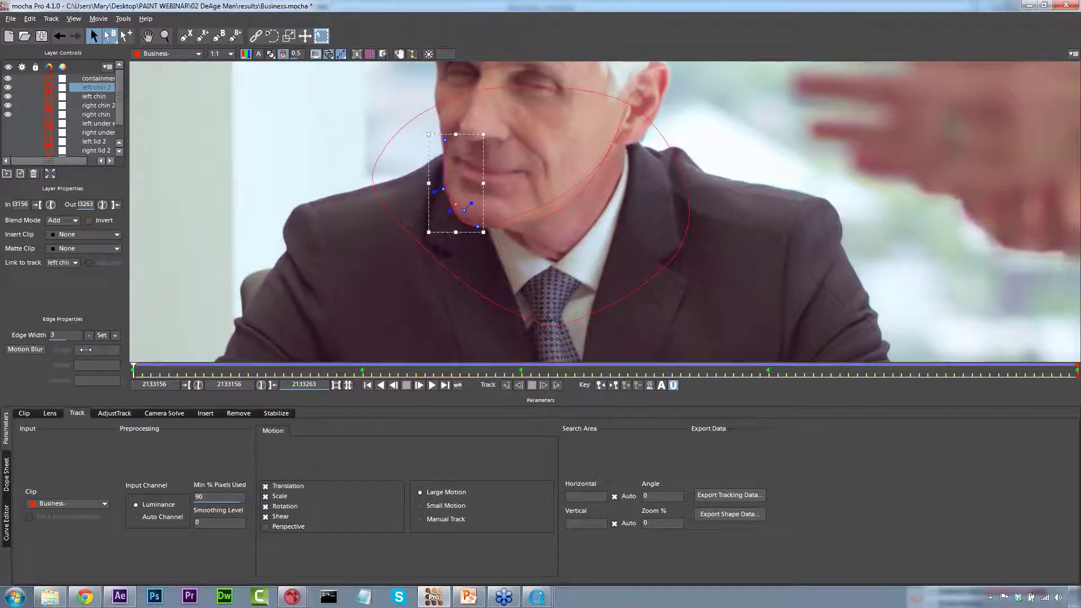
key(space)
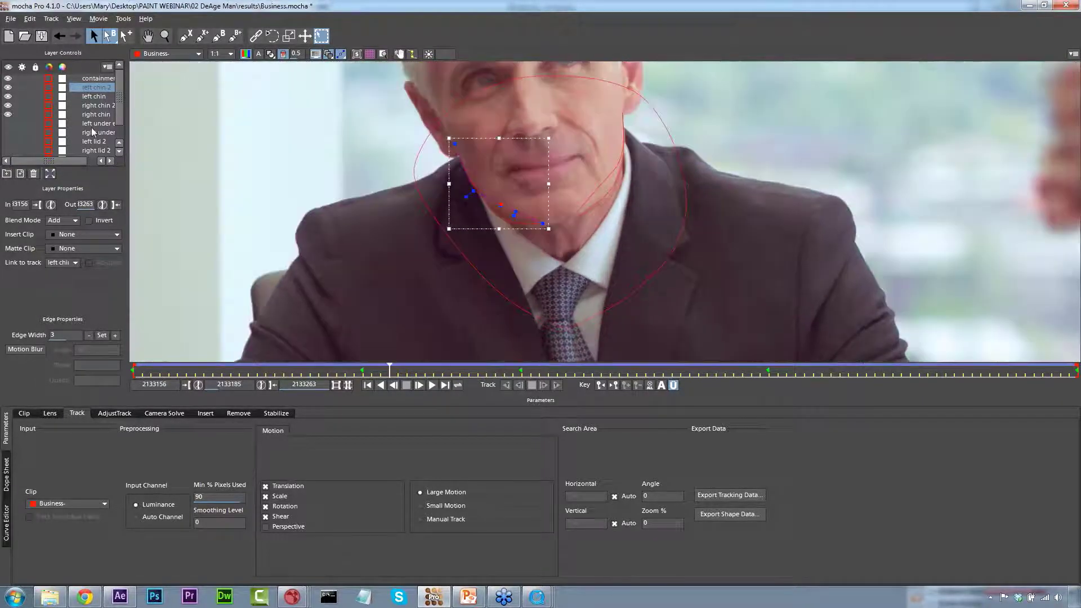
Copy the mocha shape data of all visible layers to the clipboard and paste it onto the face warp layer in After Effects.
click(742, 513)
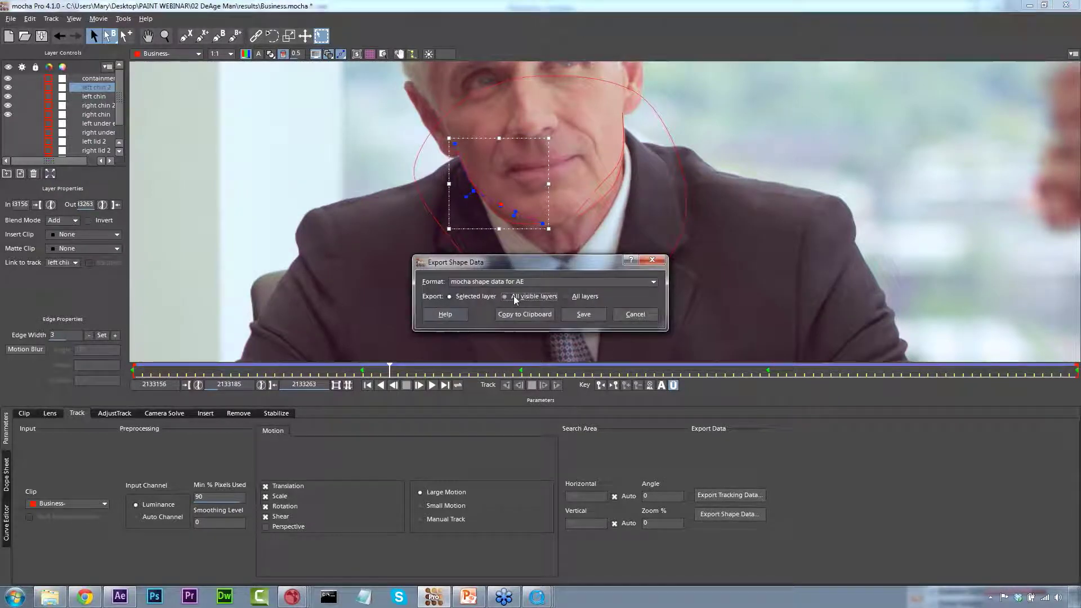
click(522, 314)
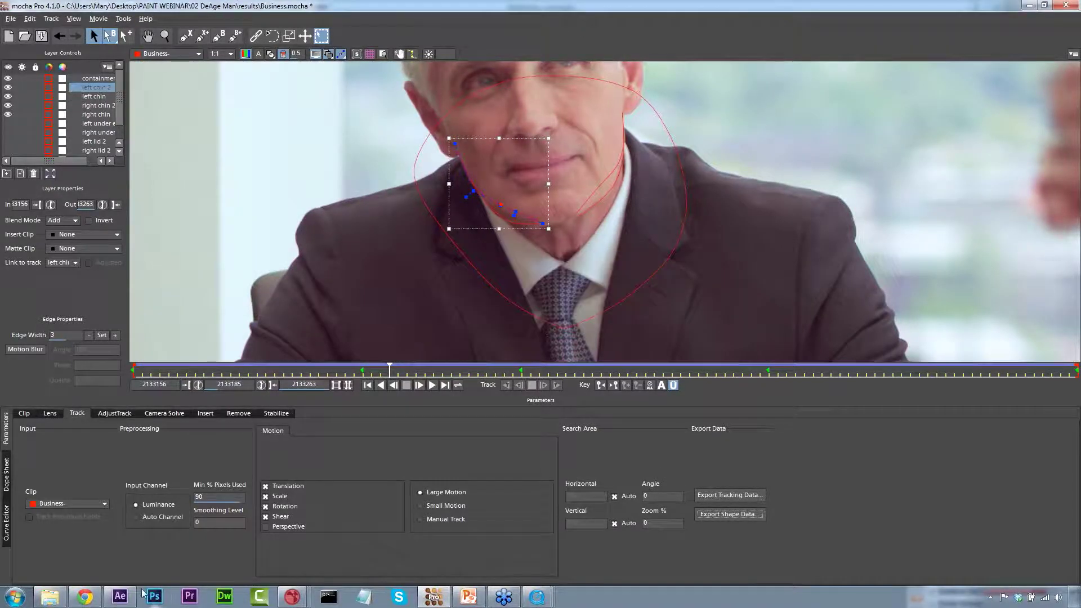
click(120, 597)
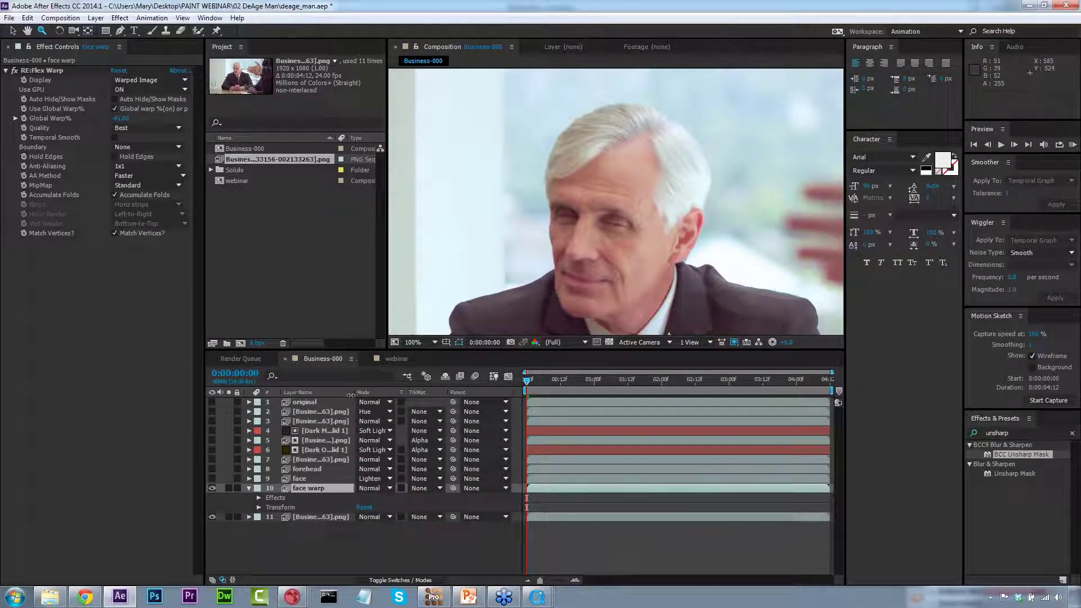
click(26, 19)
click(100, 357)
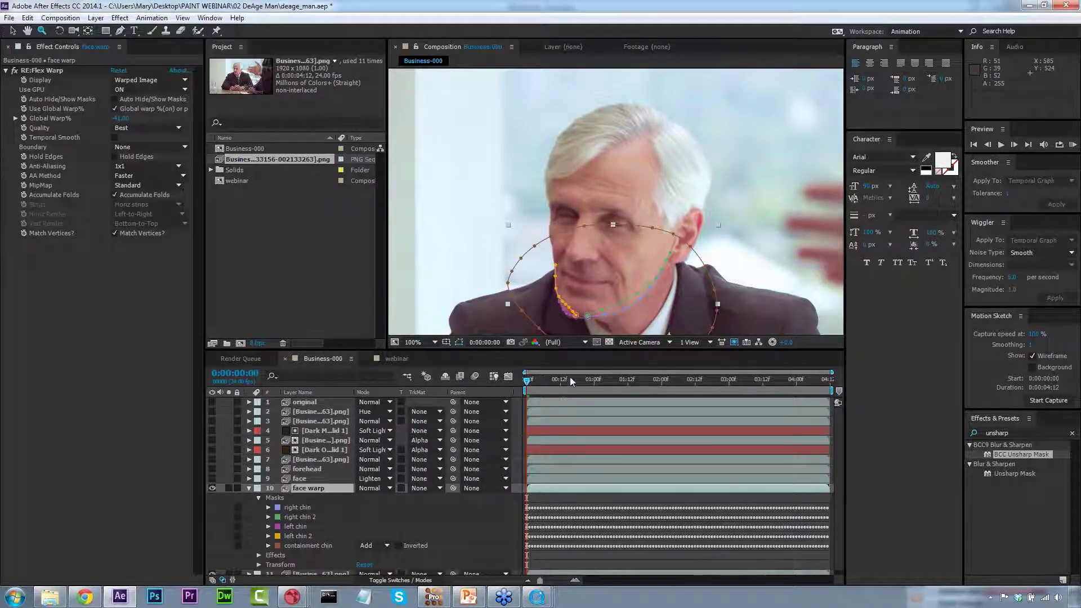
Set the Global Warp% of RE:Flex Warp on the face warp layer to 87.
click(128, 118)
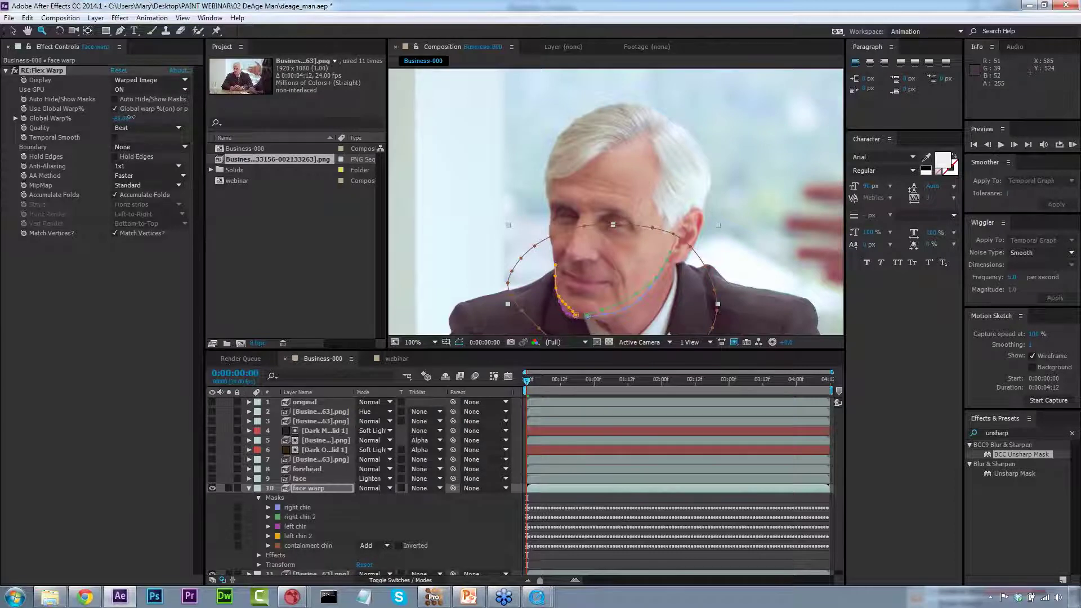
text(50)
key(Return)
drag(117, 121, 146, 116)
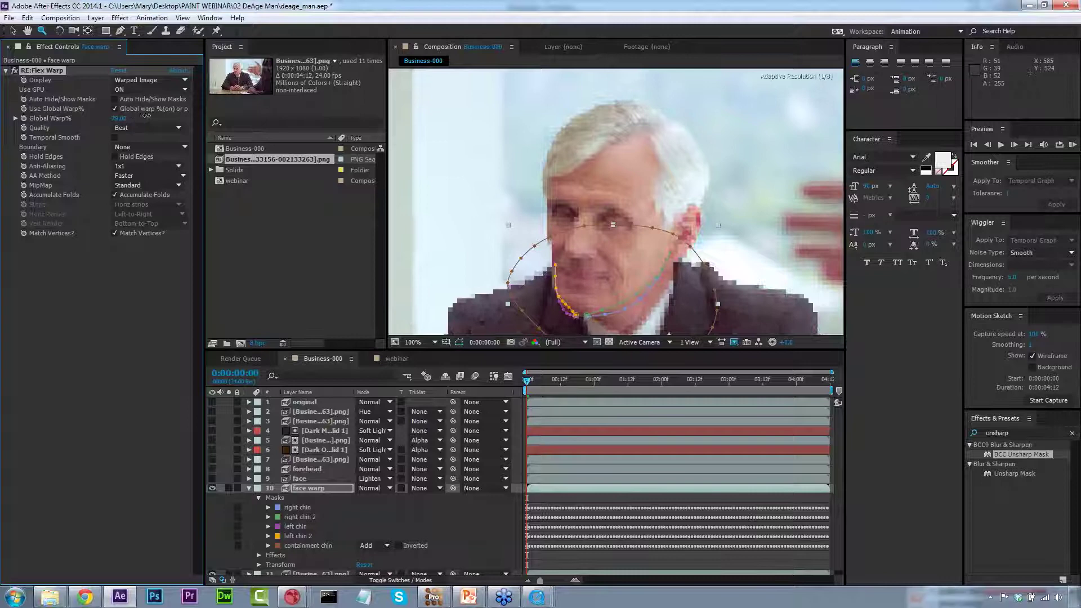
drag(124, 118, 131, 117)
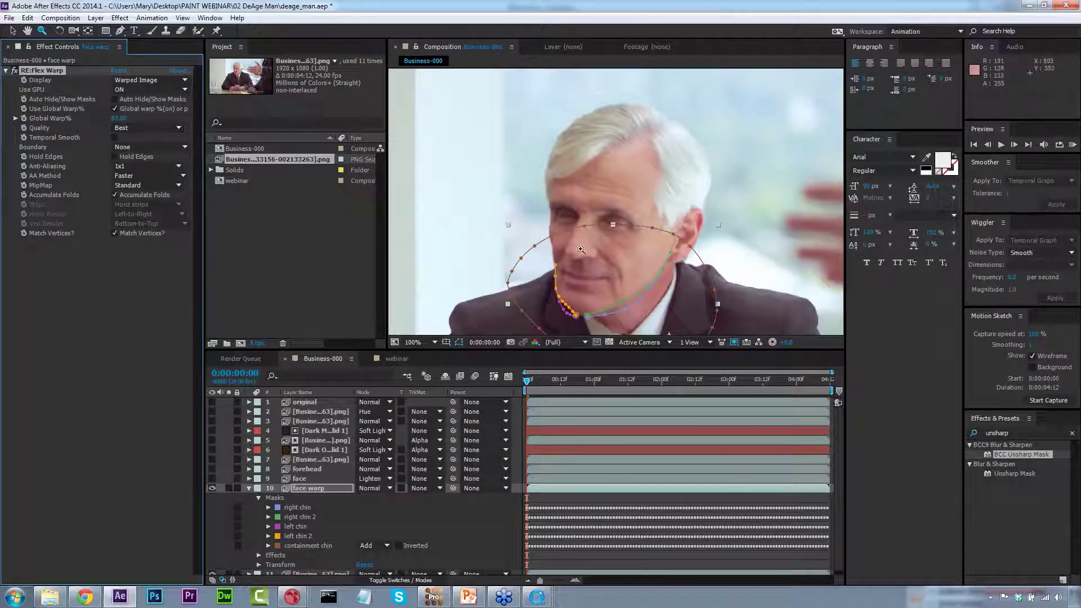
Compare the jawline with RE:Flex Warp switched off and on, and check the warp further along the shot to 0:00:02:02.
click(15, 71)
click(15, 70)
click(15, 71)
click(15, 70)
click(15, 70)
click(15, 71)
click(15, 70)
click(602, 380)
drag(643, 377, 667, 378)
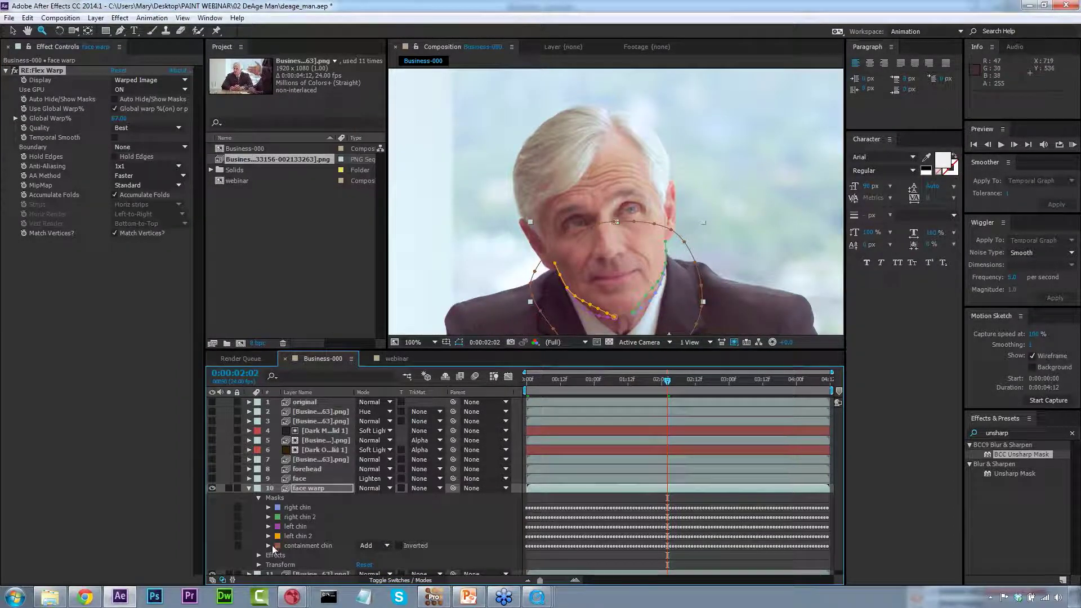
Set the containment chin mask's feather to about 100 pixels and its expansion to about 54 pixels.
click(268, 545)
scroll(841, 453, down, 1)
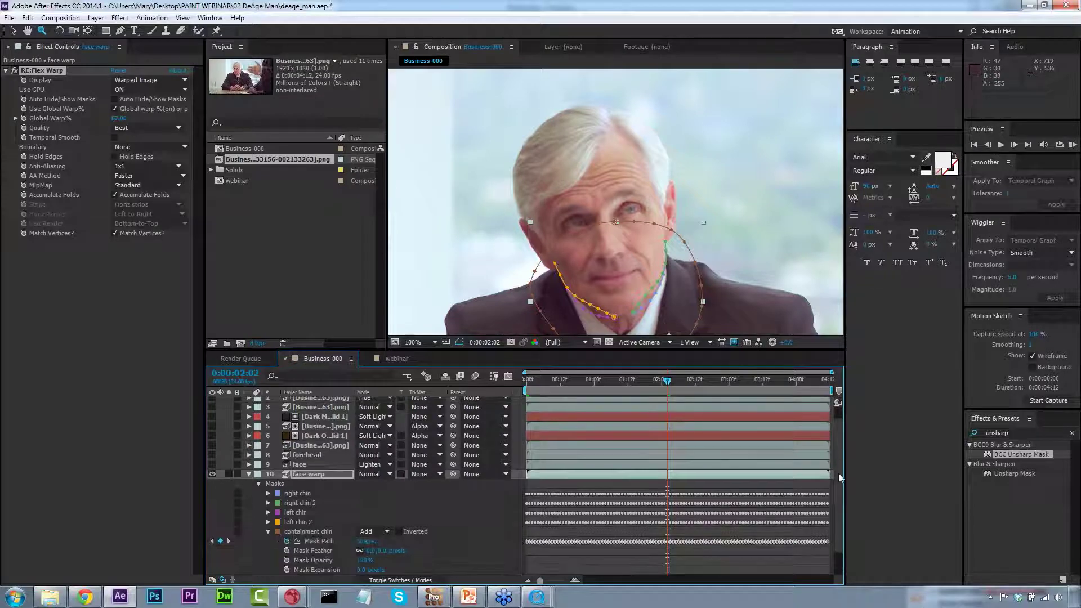
scroll(839, 478, down, 3)
drag(365, 542, 397, 522)
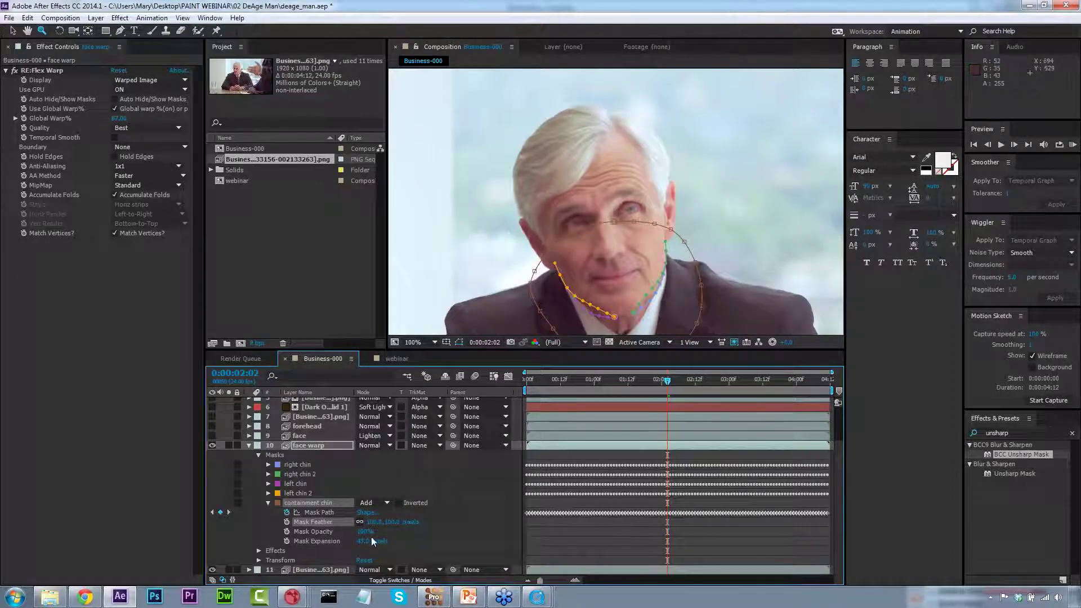
drag(371, 541, 380, 542)
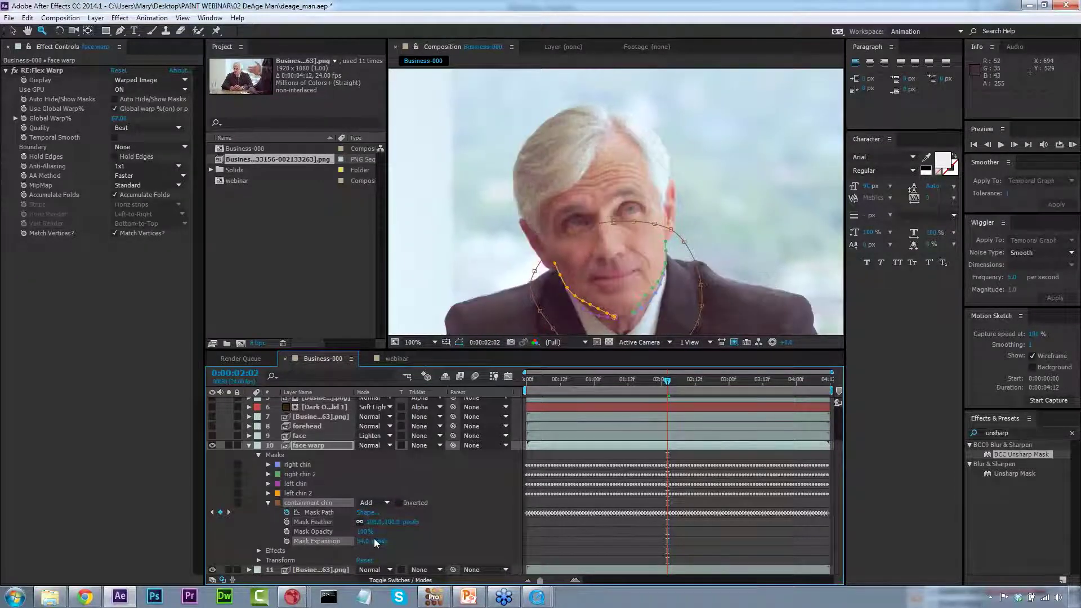
Compare the jawline at 0:00:02:19 with RE:Flex Warp switched off and on, and collapse the face warp layer's properties.
drag(667, 381, 716, 384)
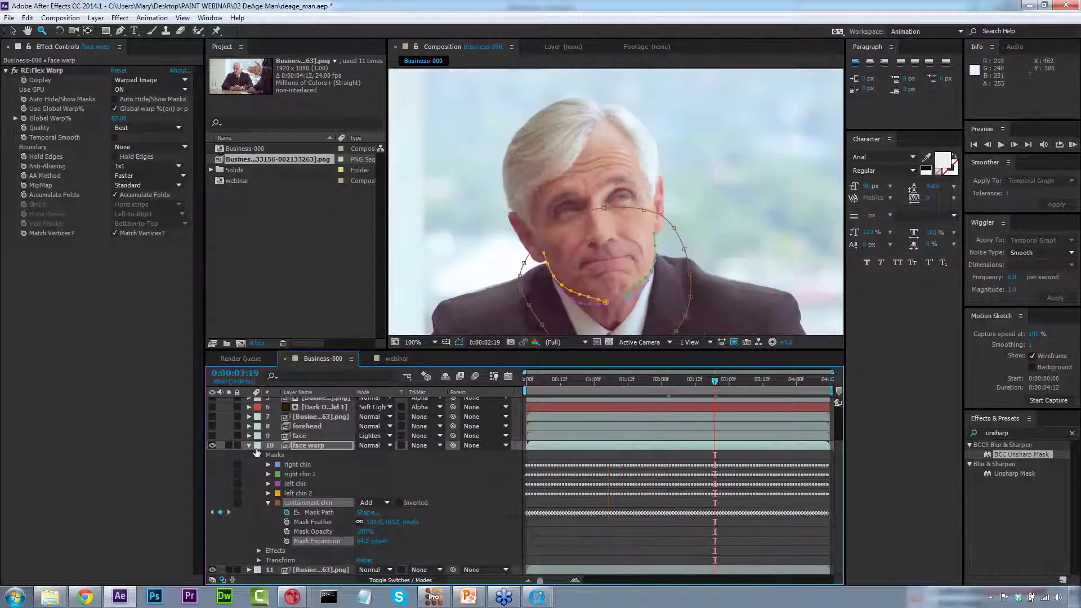
click(308, 286)
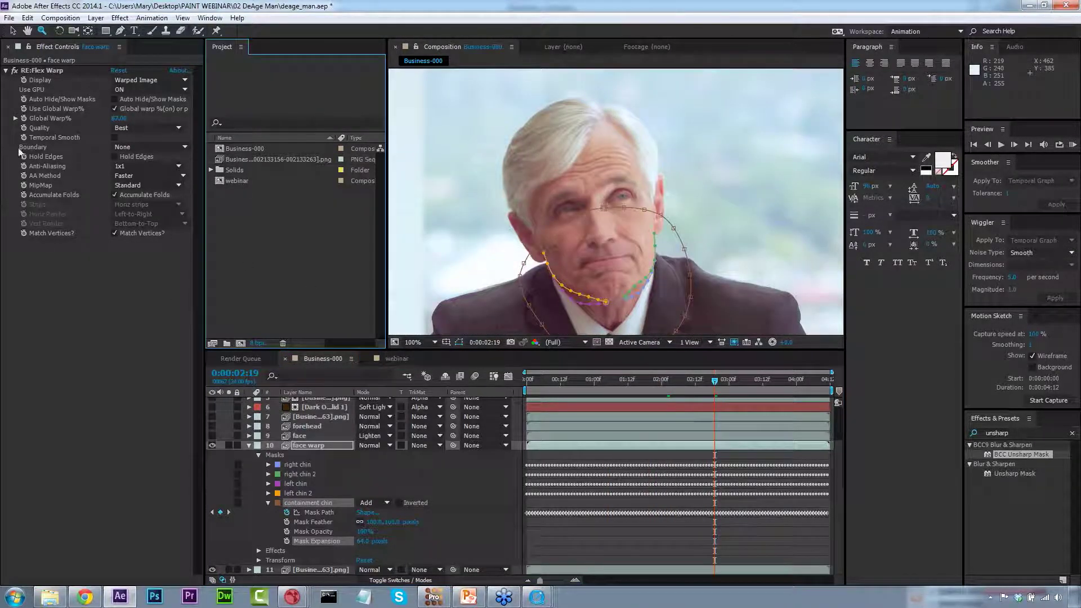
click(23, 71)
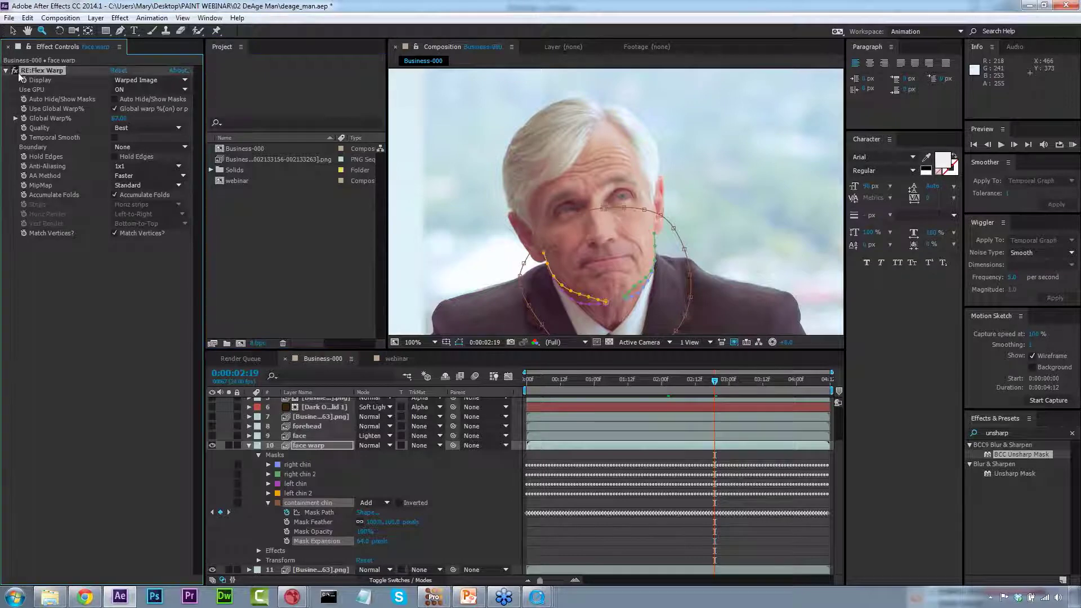
click(16, 73)
click(17, 73)
click(17, 73)
click(16, 72)
click(16, 72)
click(249, 445)
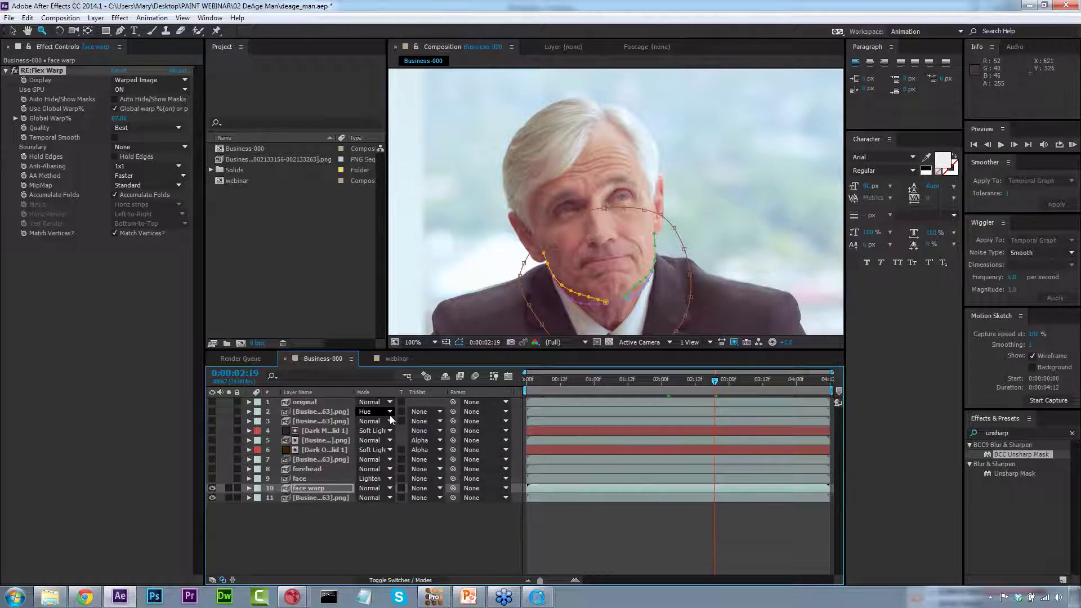
Switch to mocha Pro, expand New layer group and hide the left, right and containment chin splines.
click(441, 601)
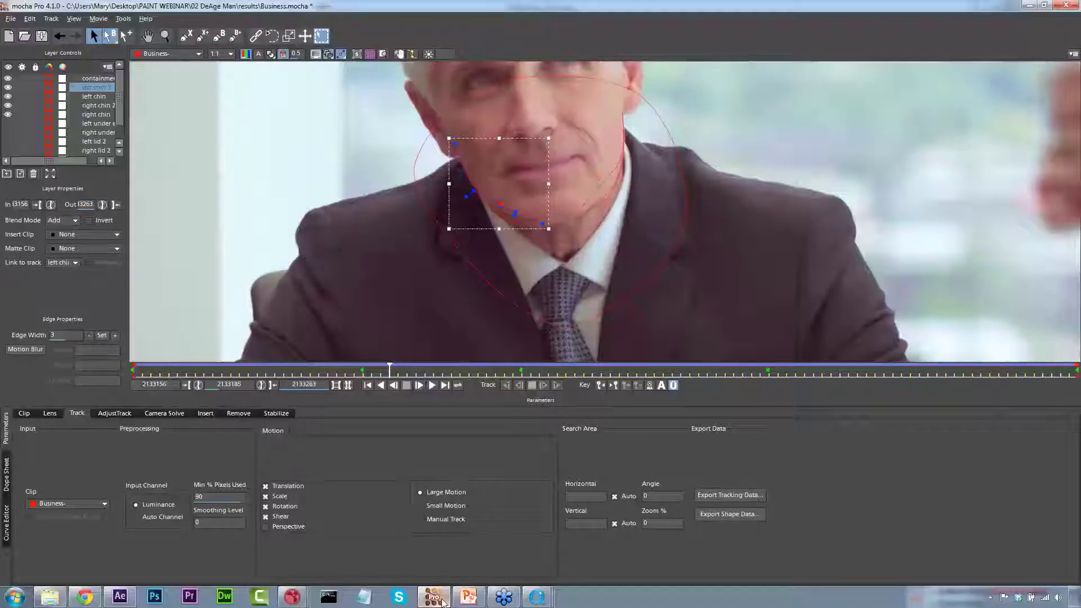
key(asterisk)
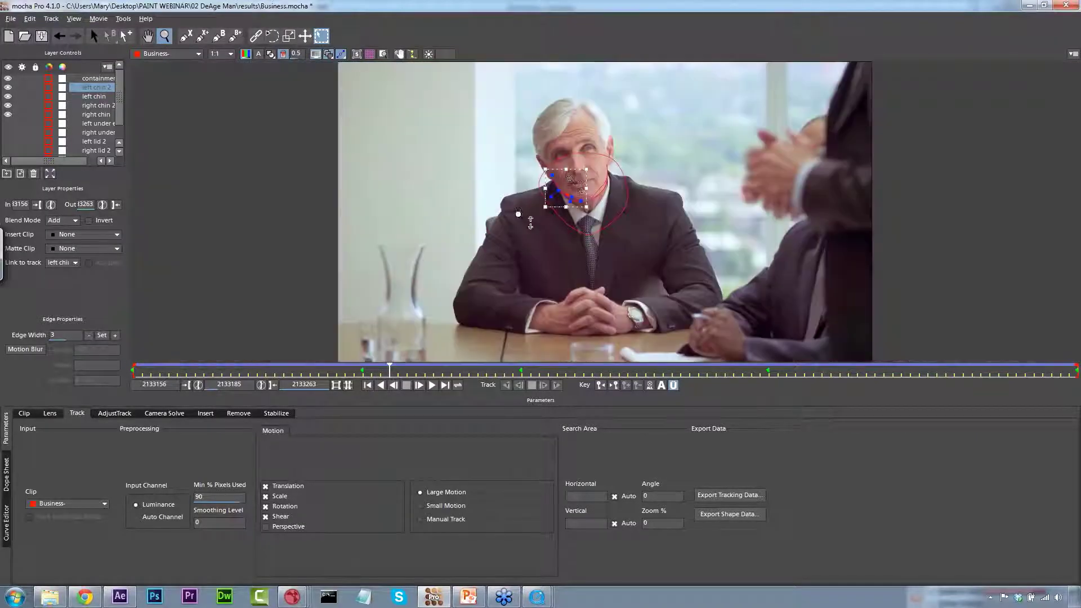
scroll(121, 109, down, 1)
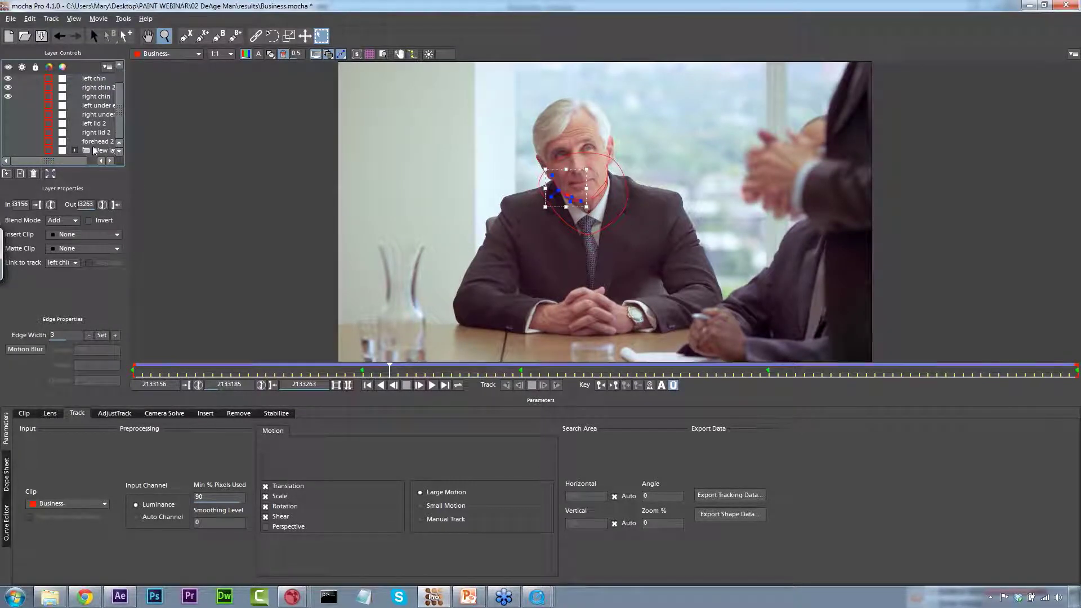
click(75, 150)
scroll(119, 97, up, 1)
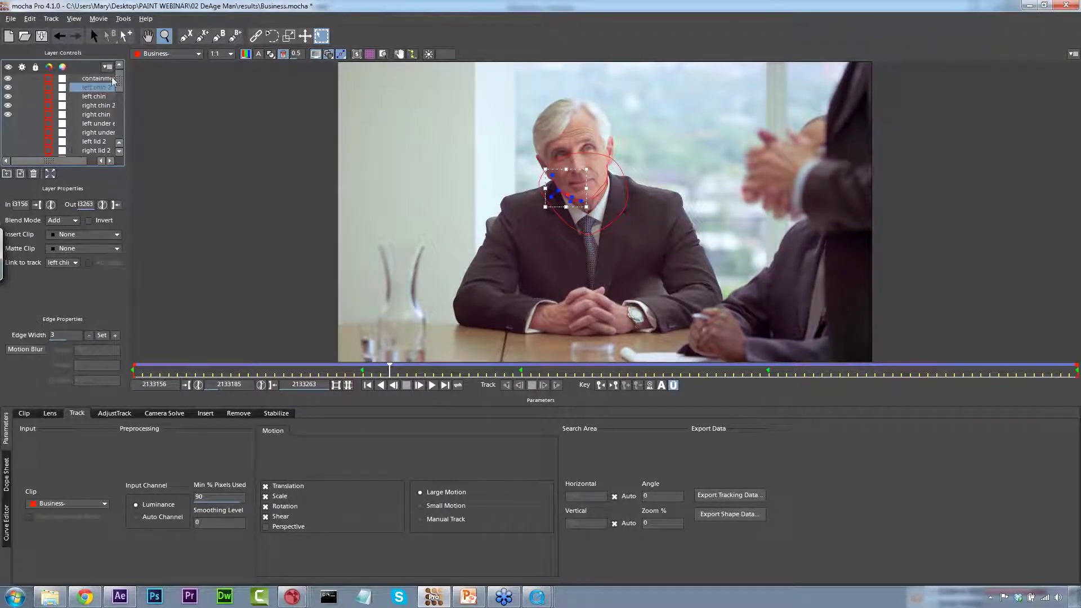
click(8, 97)
click(8, 87)
click(8, 78)
scroll(123, 86, down, 5)
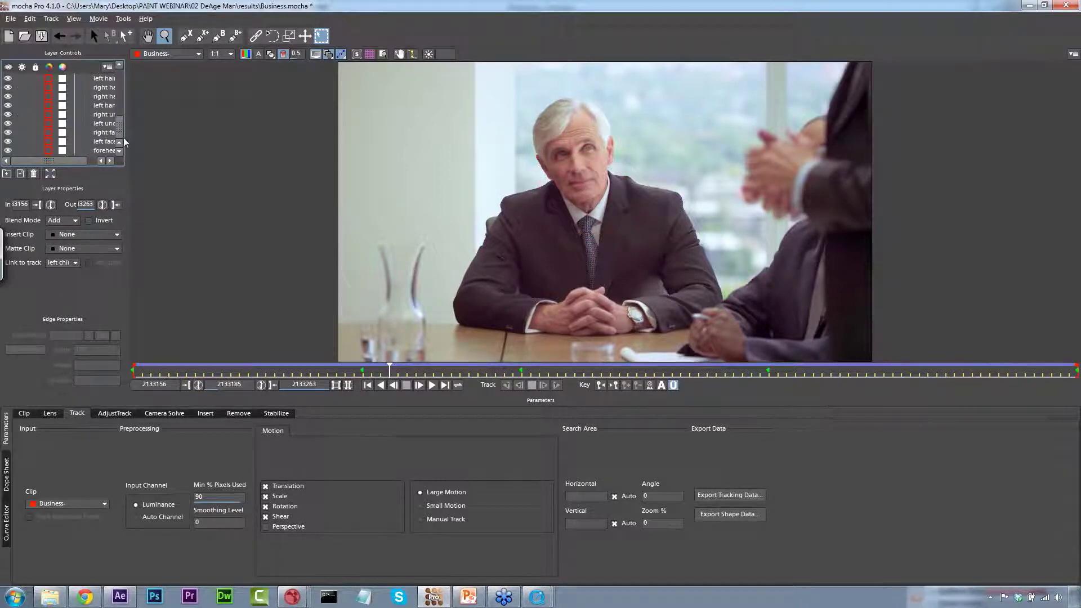
Widen the layer controls to read the full layer names, and make the splines of New layer group visible.
drag(129, 181, 246, 187)
drag(231, 73, 232, 133)
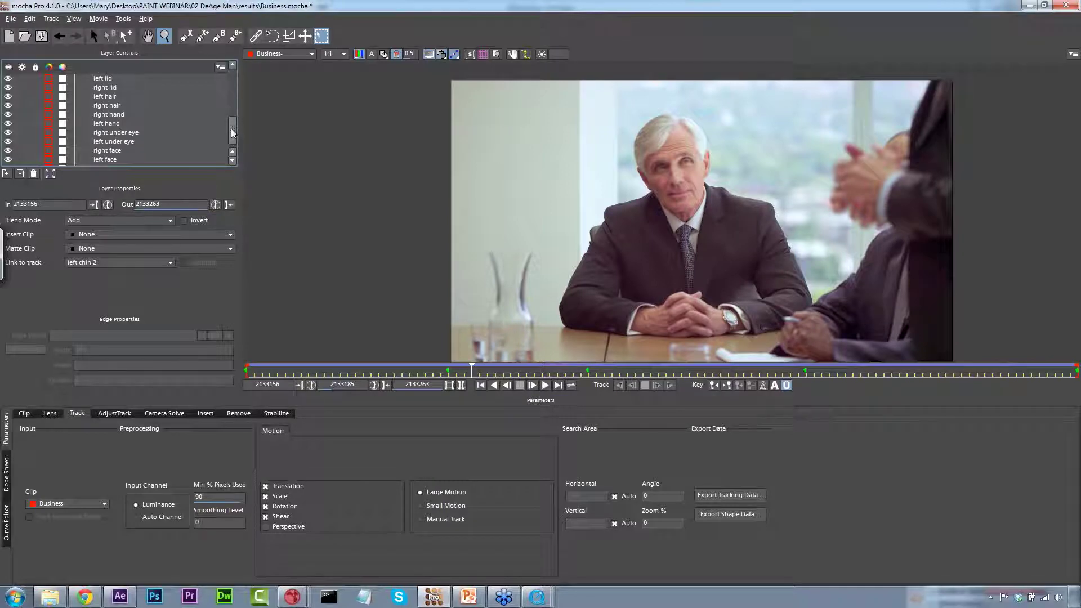
click(123, 108)
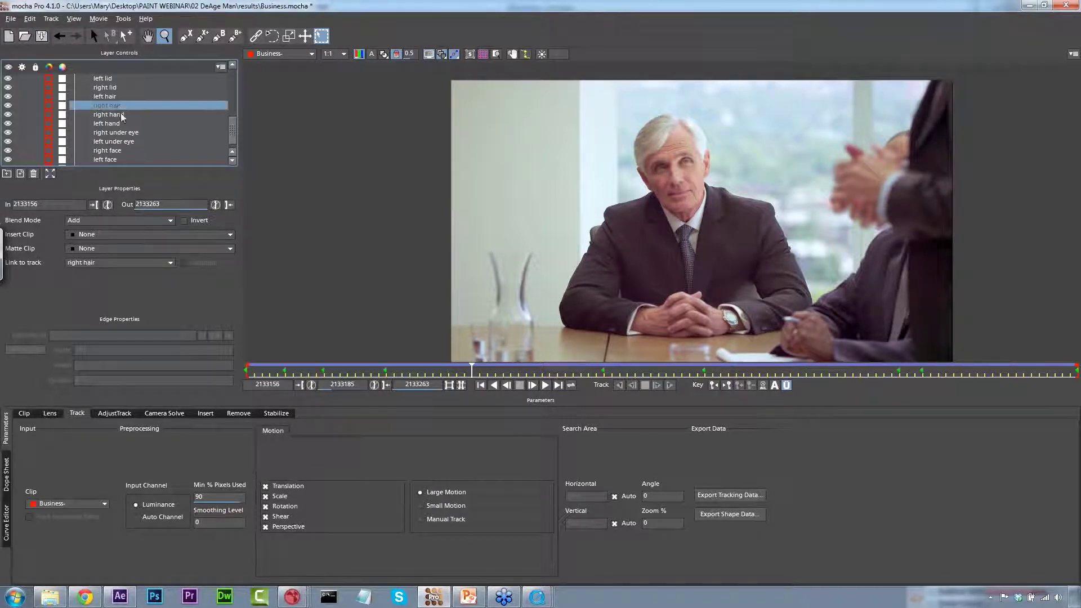
click(104, 98)
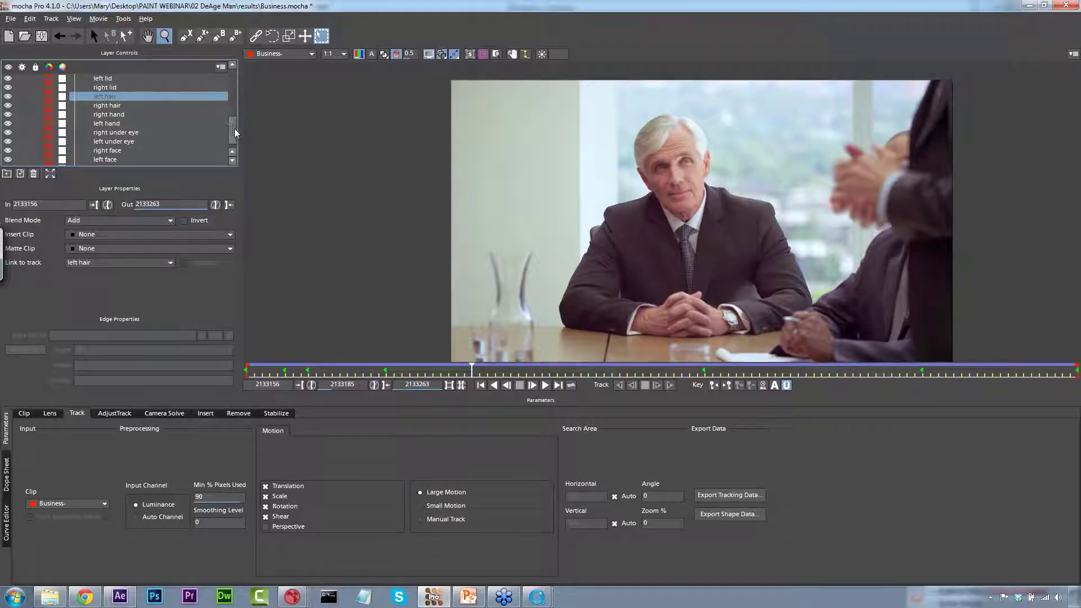
drag(231, 132, 231, 107)
click(8, 105)
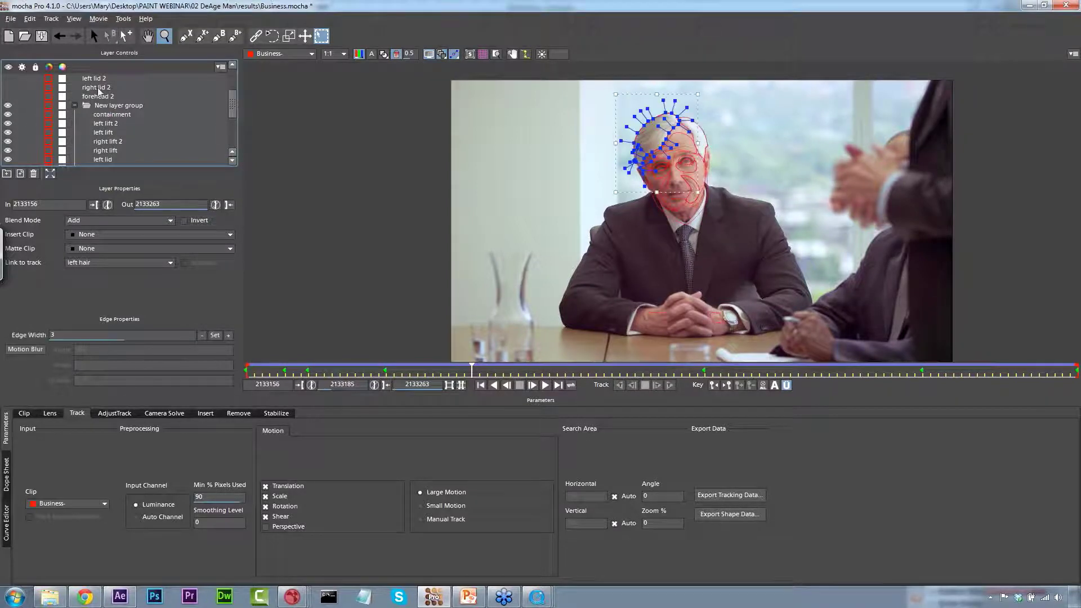
scroll(149, 147, down, 2)
Copy the right hair layer's mocha shape data for AE to the clipboard as selected layer only, and switch to After Effects.
click(133, 142)
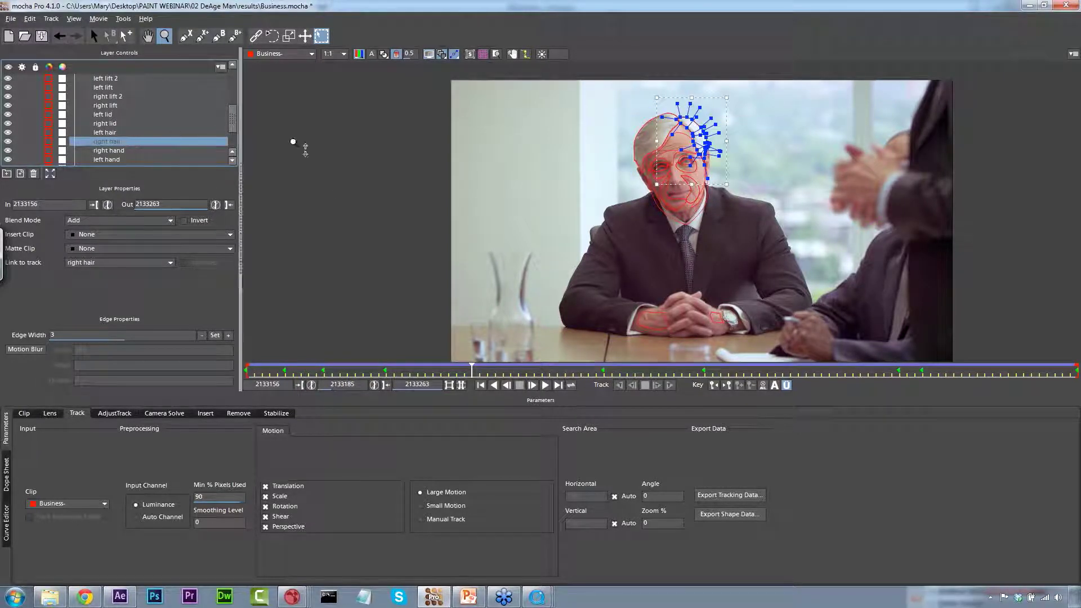
click(714, 514)
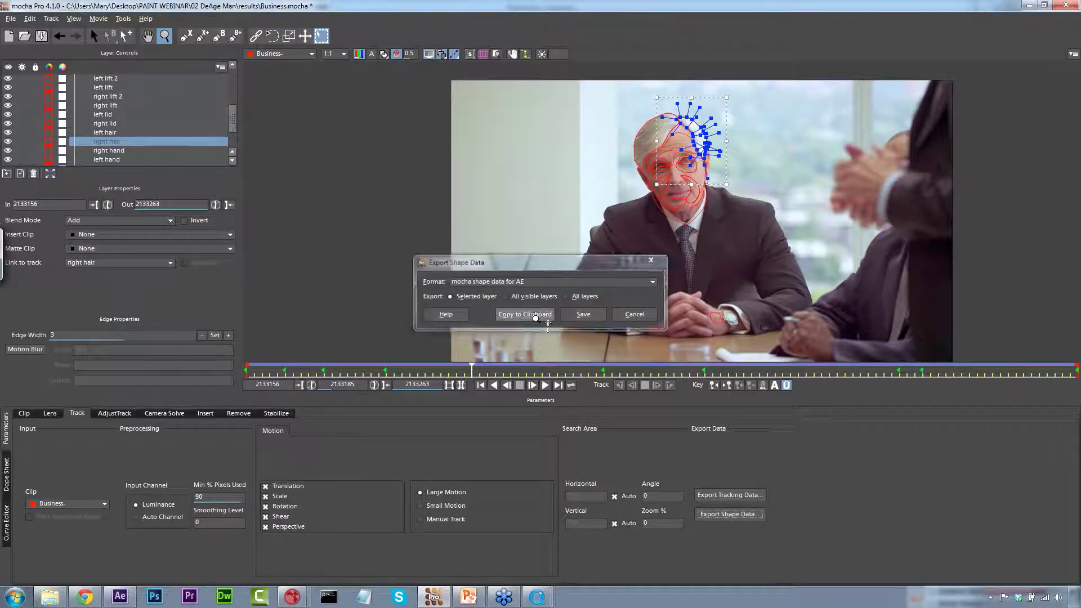
click(534, 316)
click(122, 599)
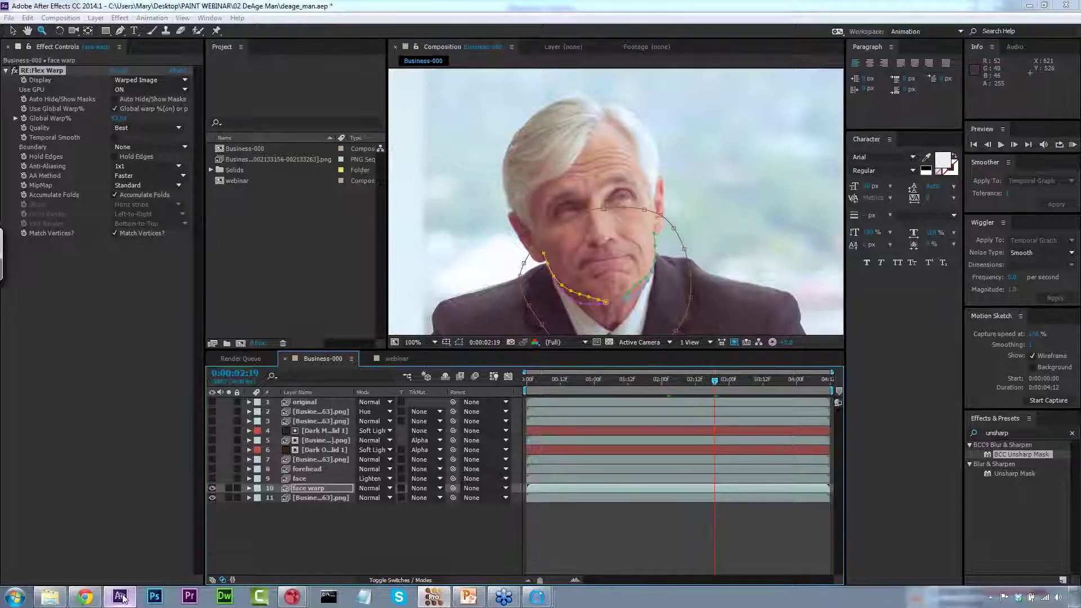
Add the PNG footage sequence as a new top layer in Business-000 and paste the right hair mask onto it at the first frame.
drag(593, 381, 523, 382)
click(268, 158)
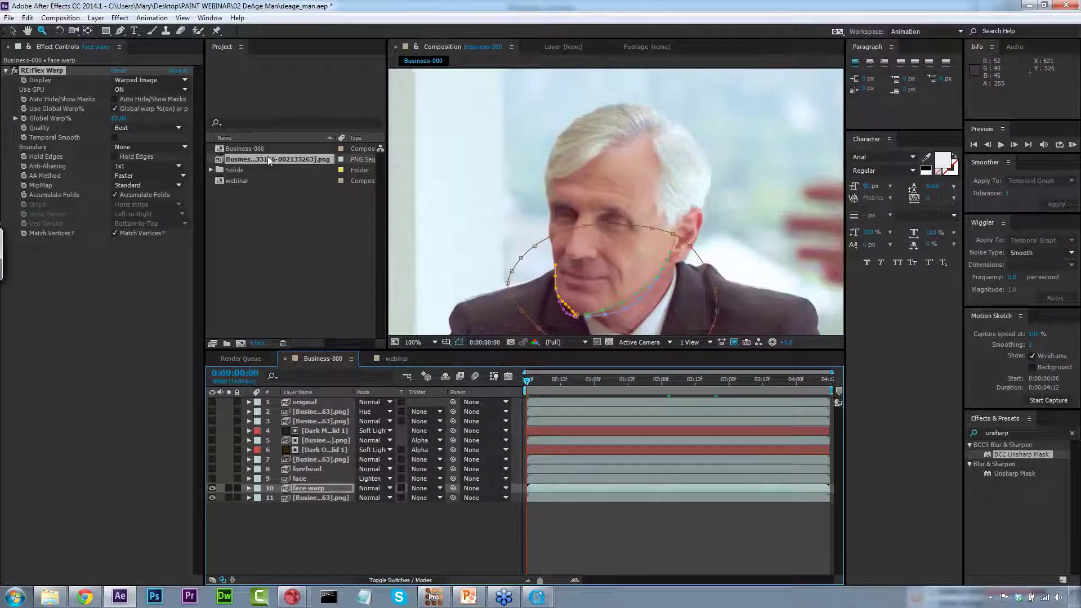
drag(314, 393, 314, 397)
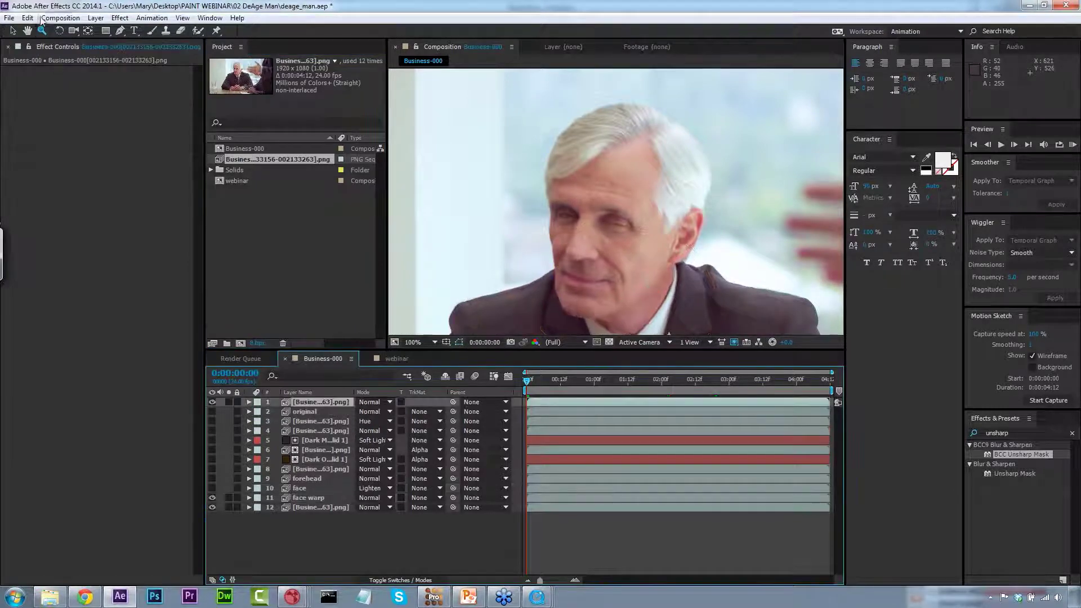
click(29, 18)
click(85, 356)
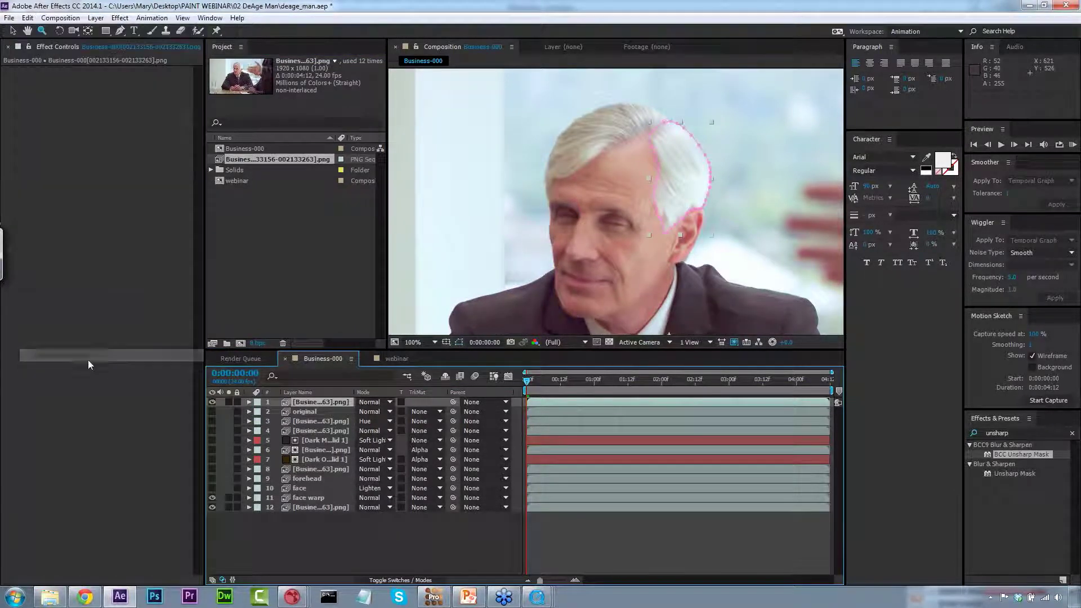
Copy the left hair shape data from mocha Pro onto the same top footage layer, and check both hair masks through to 0:00:04:05.
click(433, 597)
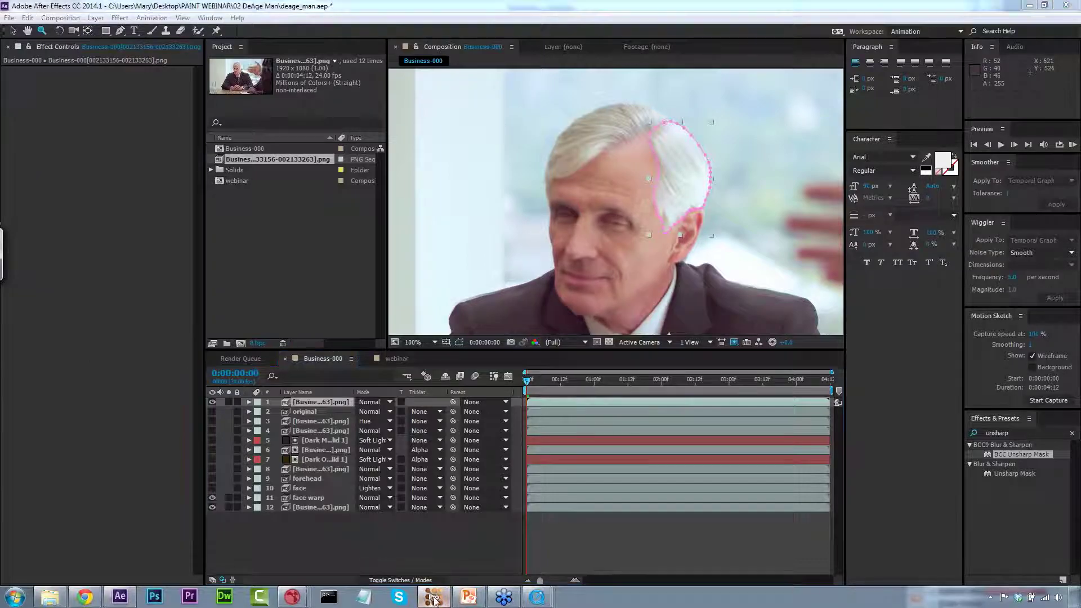
click(138, 134)
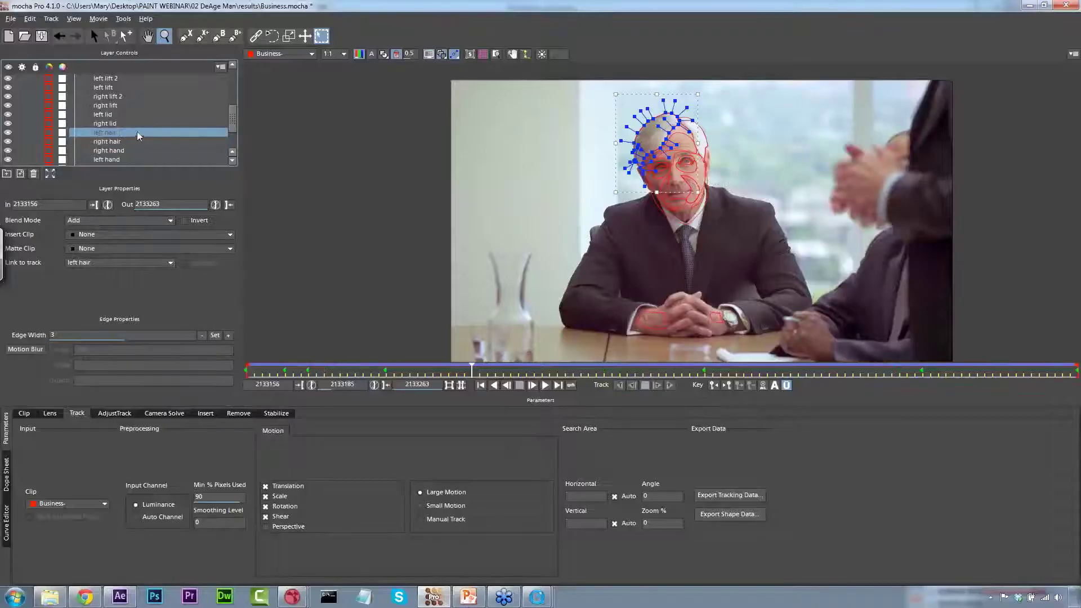
click(729, 514)
click(516, 315)
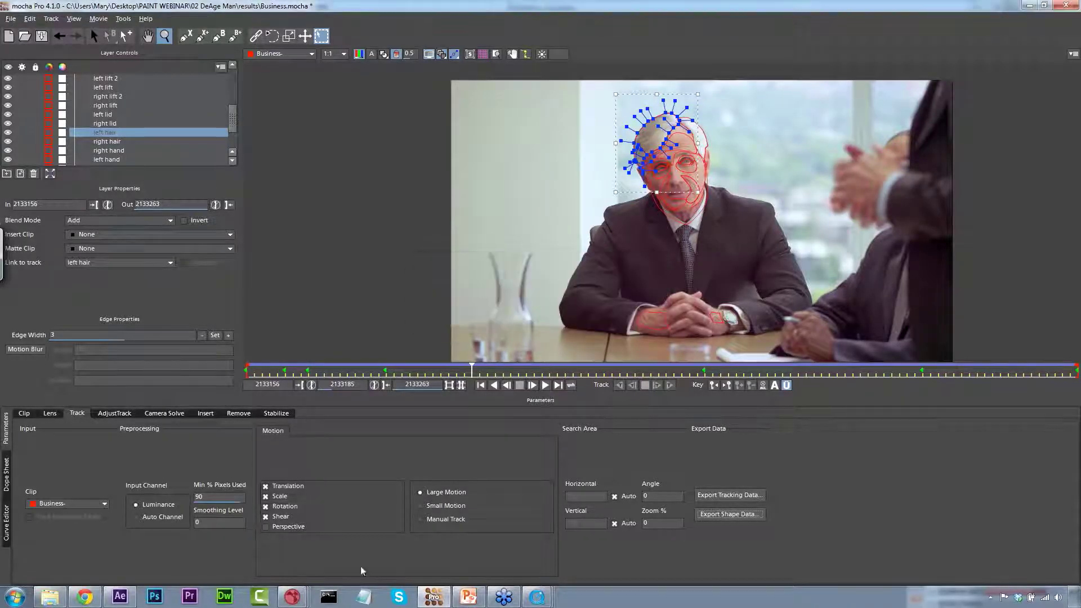
click(120, 597)
click(27, 17)
click(92, 357)
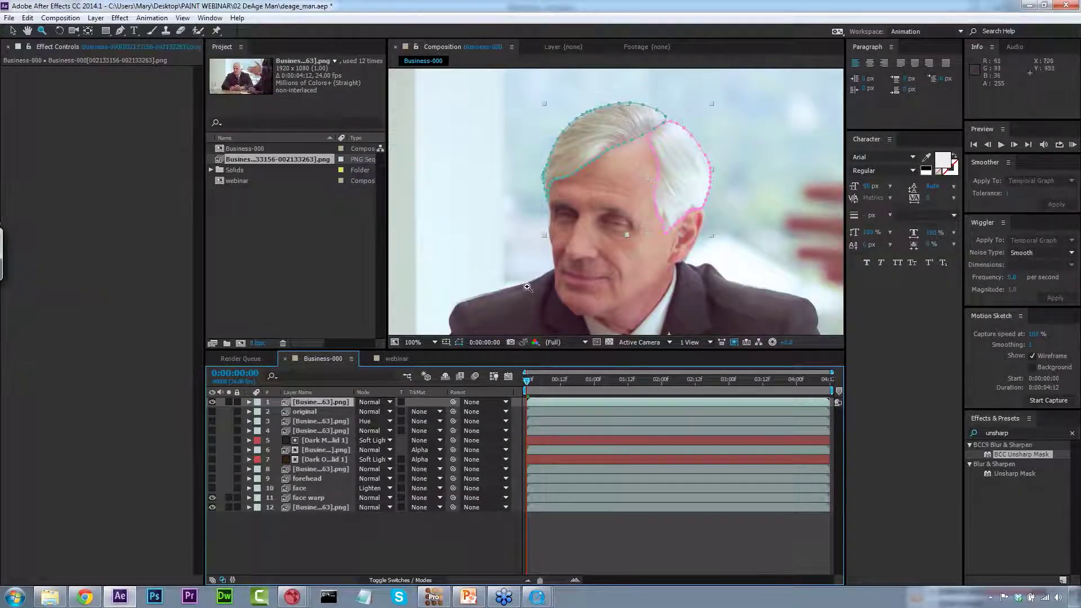
click(544, 380)
drag(545, 382, 811, 381)
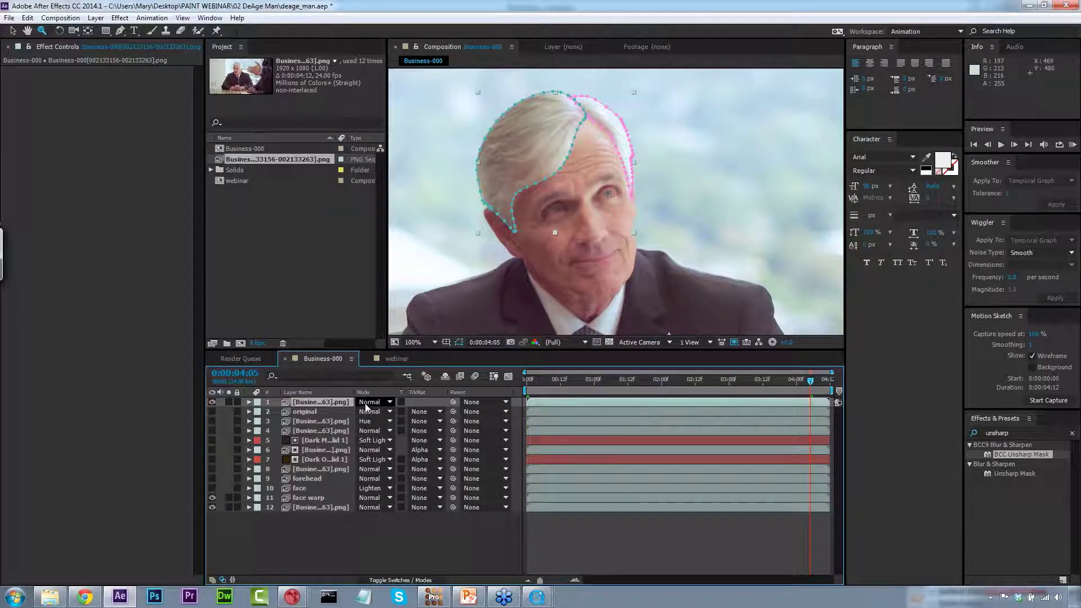
Apply Curves to the top footage layer and pull the RGB midtones down to darken the hair.
click(96, 18)
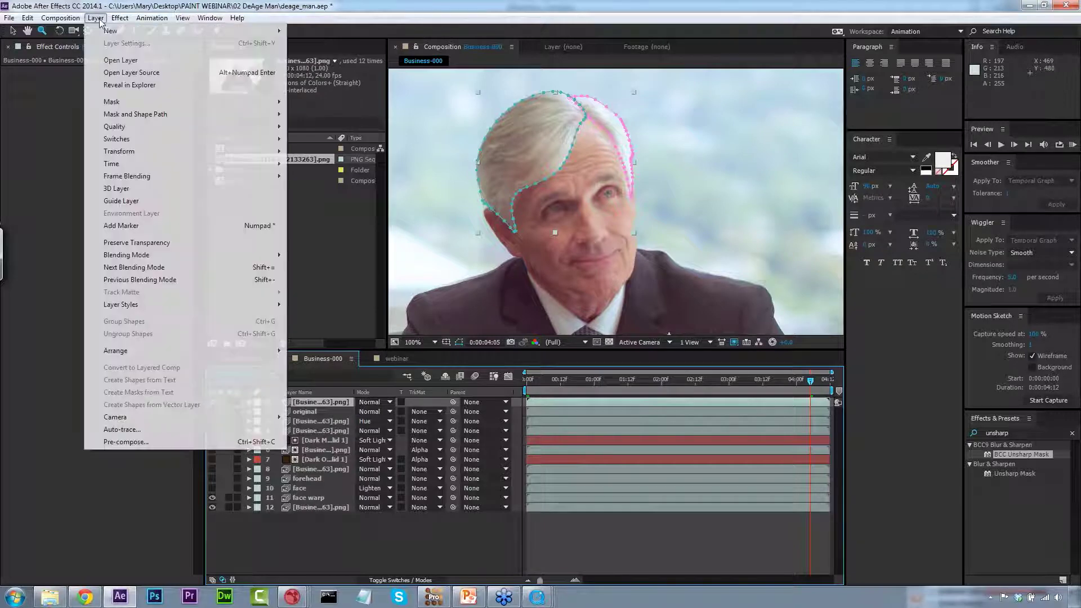
mouse_move(120, 18)
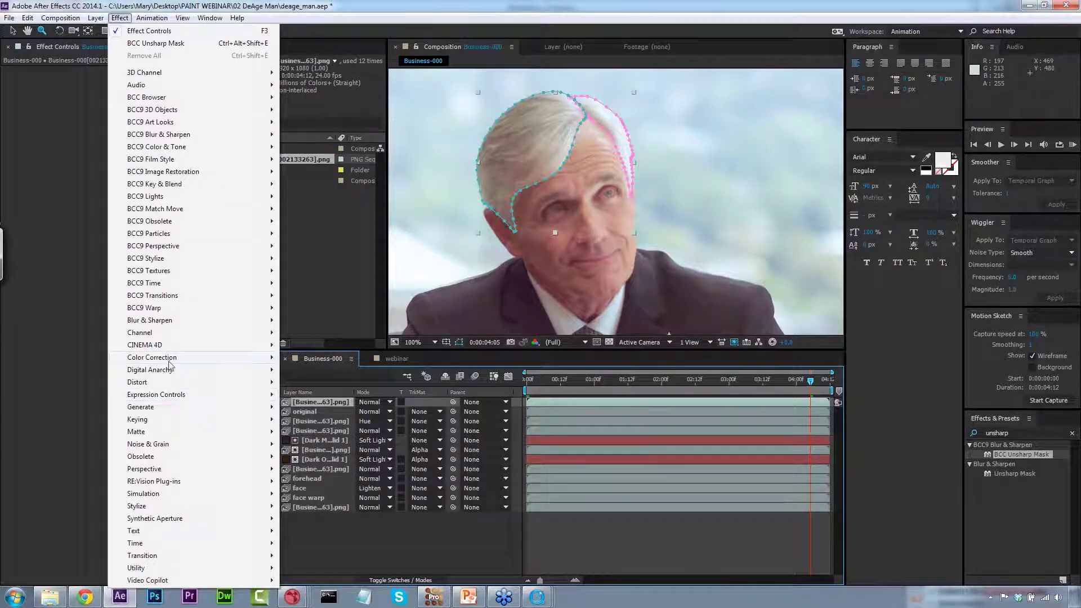
mouse_move(172, 363)
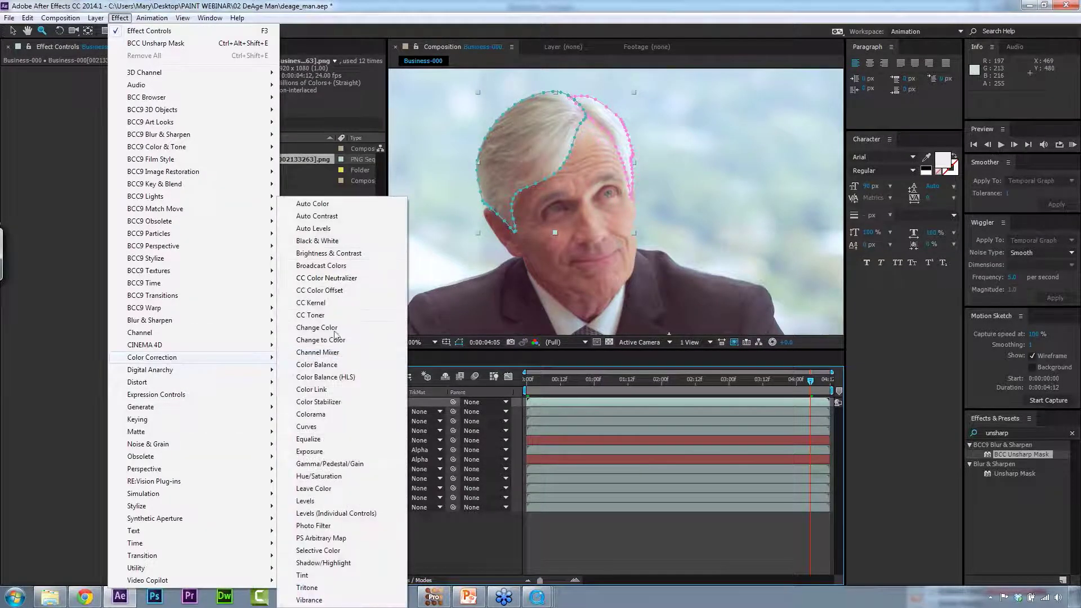
click(325, 426)
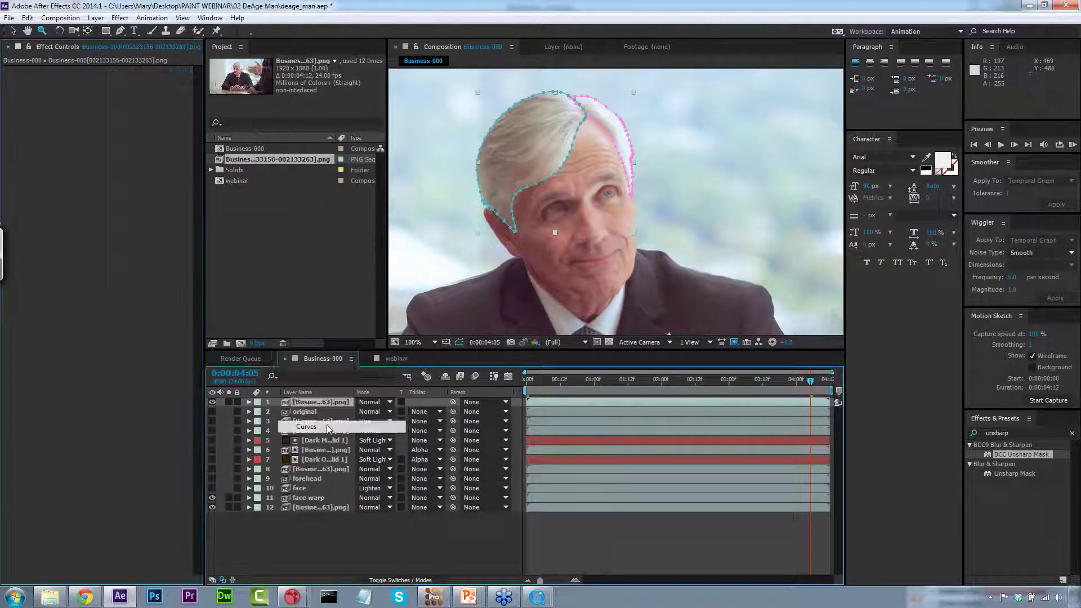
drag(102, 185, 114, 202)
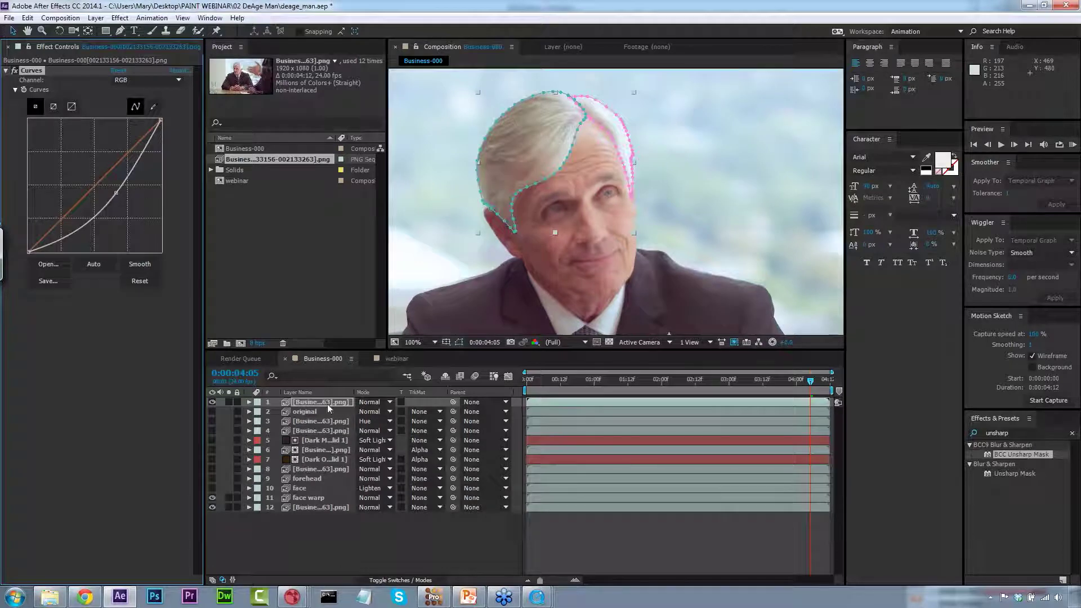
Set the right hair and left hair masks on the top footage layer to Add mode.
click(250, 403)
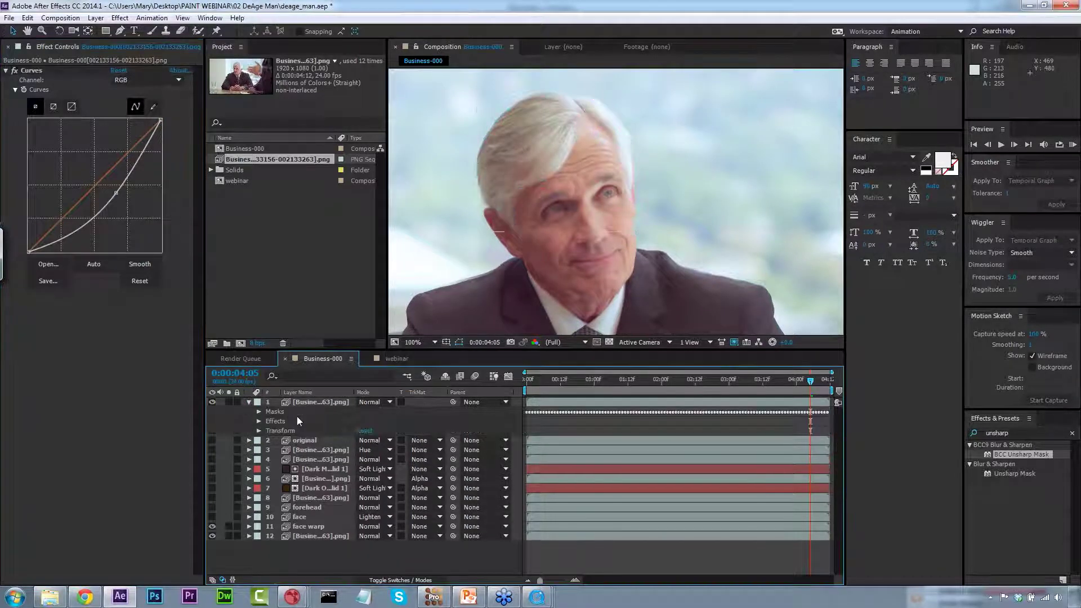
click(259, 412)
click(373, 430)
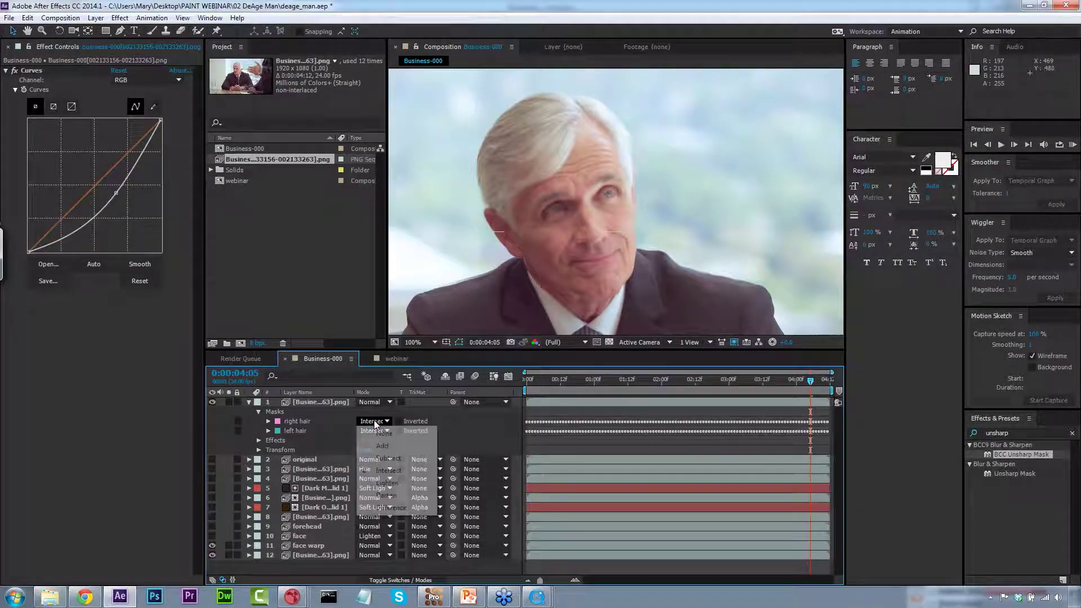
click(380, 455)
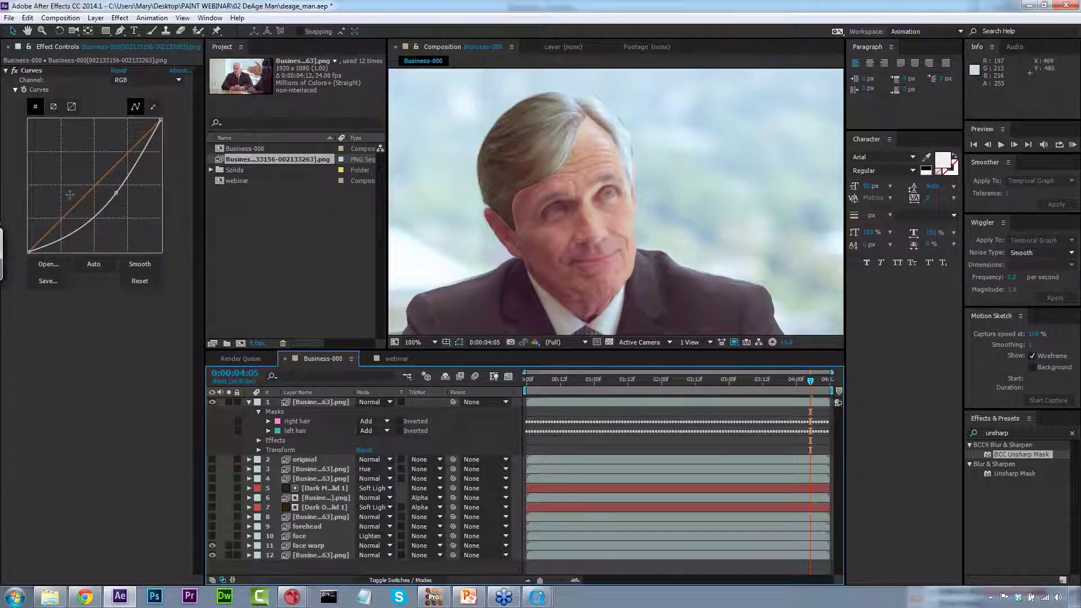
Ease the midtone bend of the RGB curve and lower its white end to dim the hair highlights.
click(113, 192)
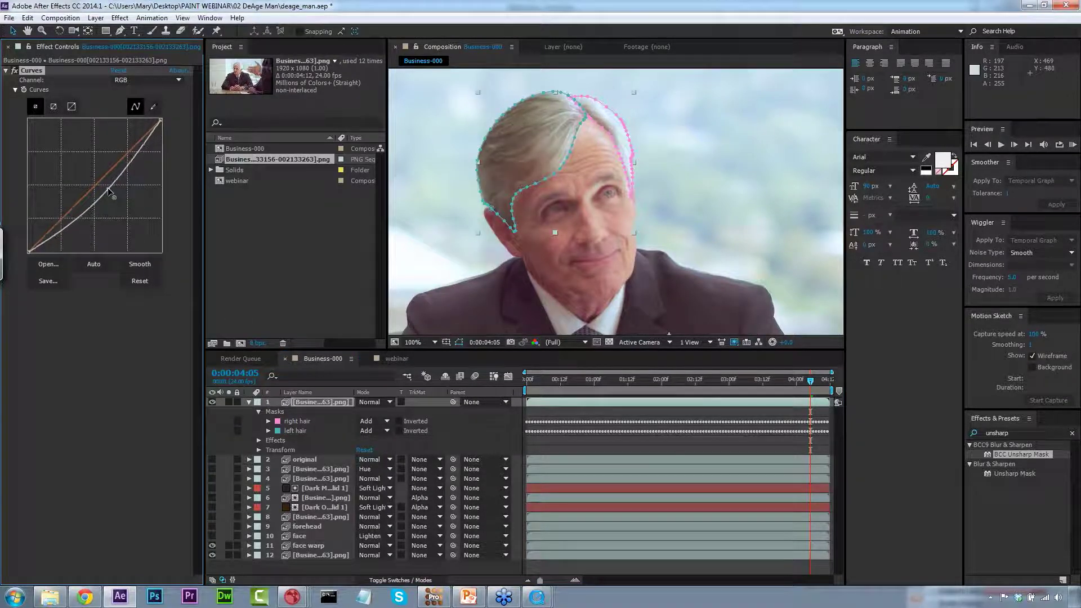
drag(163, 126, 169, 140)
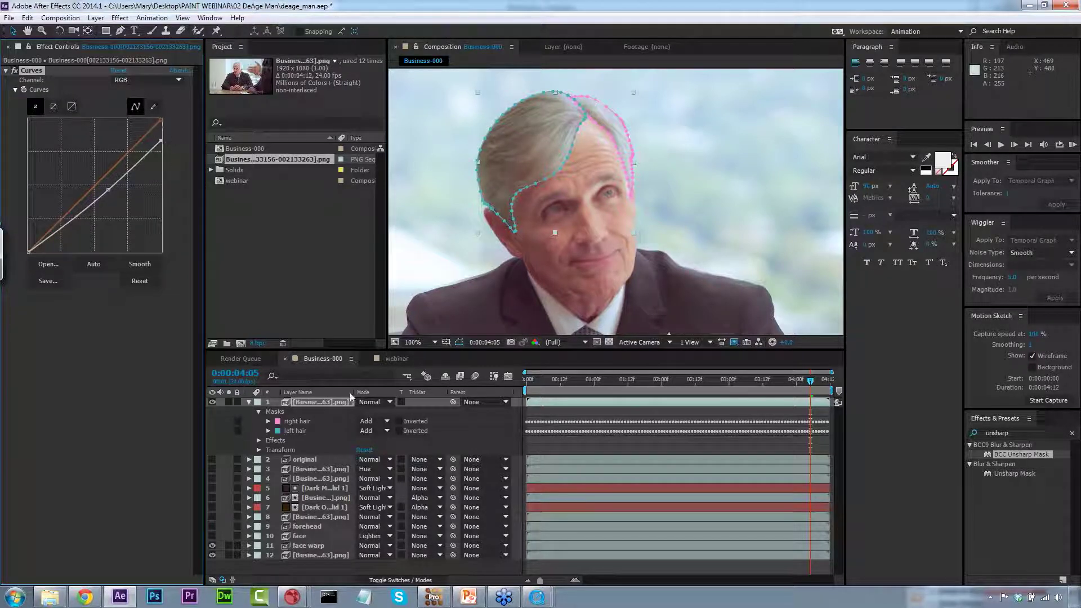
Set the Mask Feather of the right hair and left hair masks on the top footage layer to 3 pixels.
click(268, 430)
click(269, 422)
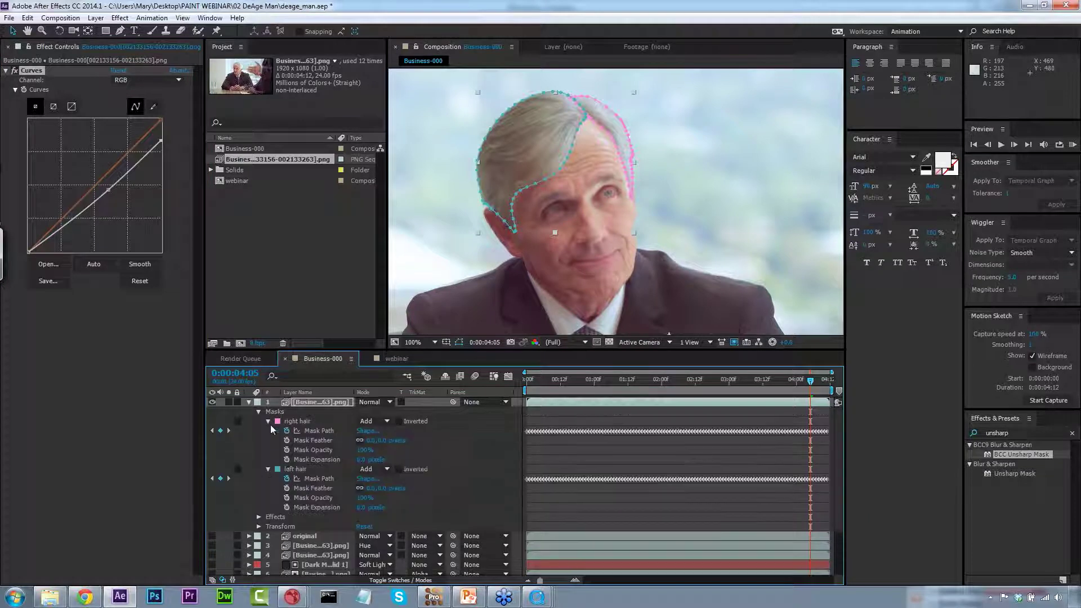
click(298, 469)
shift+click(303, 421)
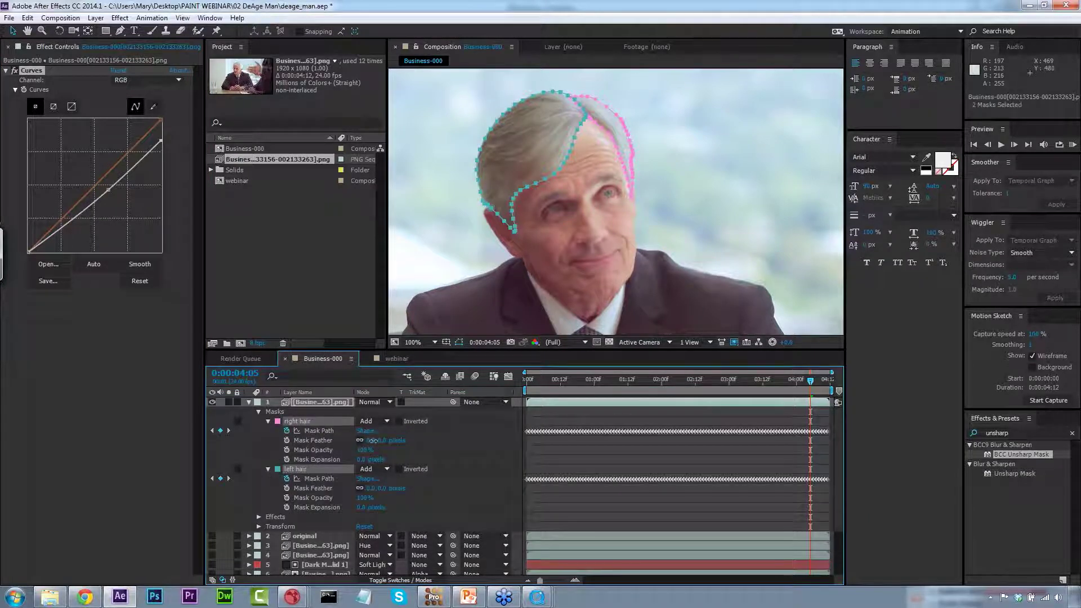
click(372, 440)
text(3)
click(447, 444)
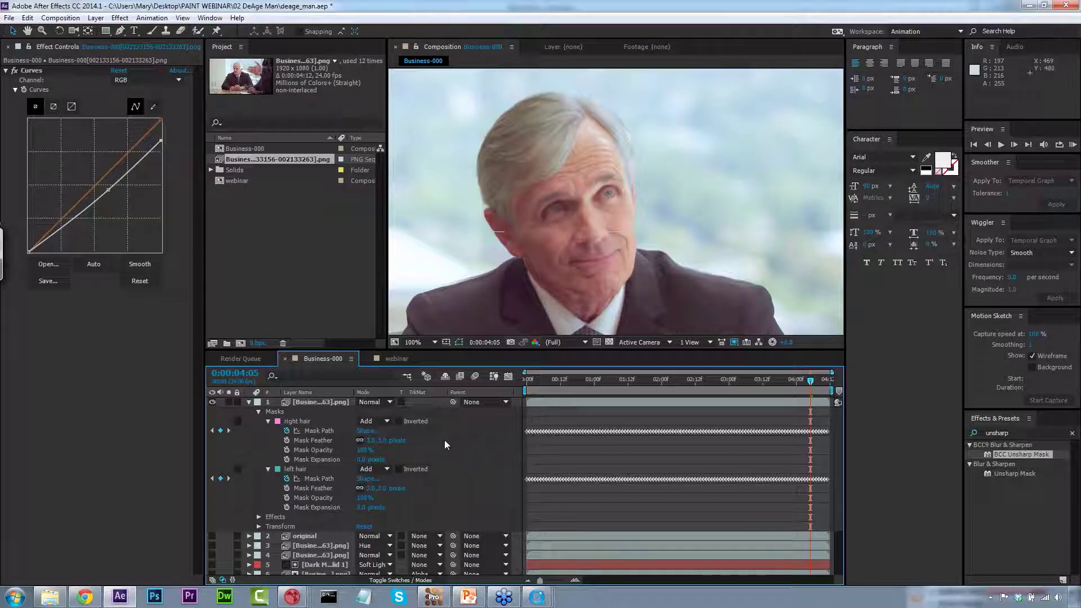
Delete the surplus points along the outer edge of the right hair mask and check its shape back to 0:00:02:10.
click(617, 120)
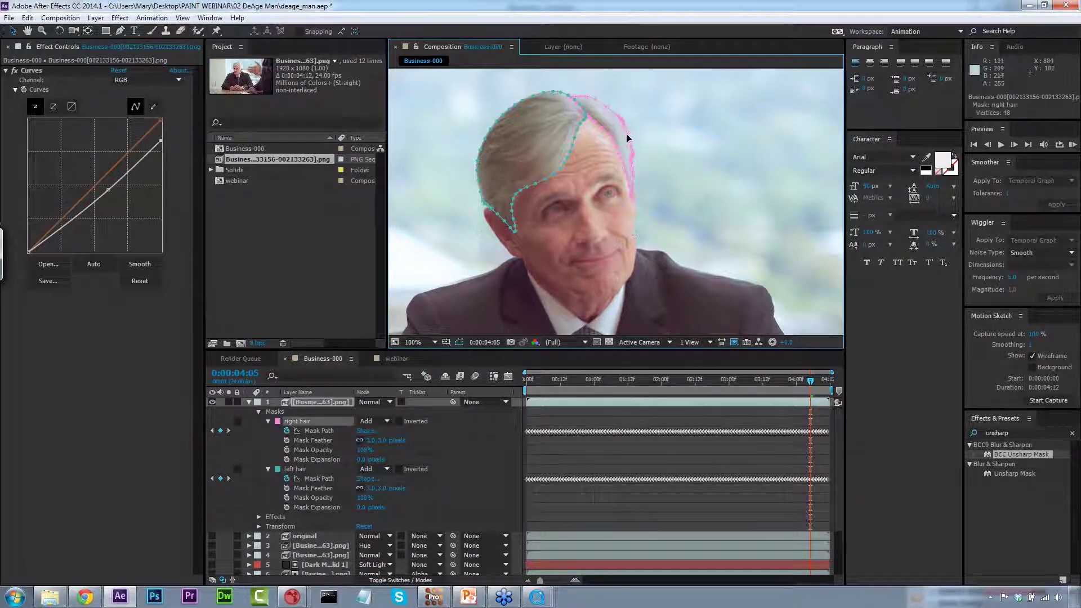
key(Delete)
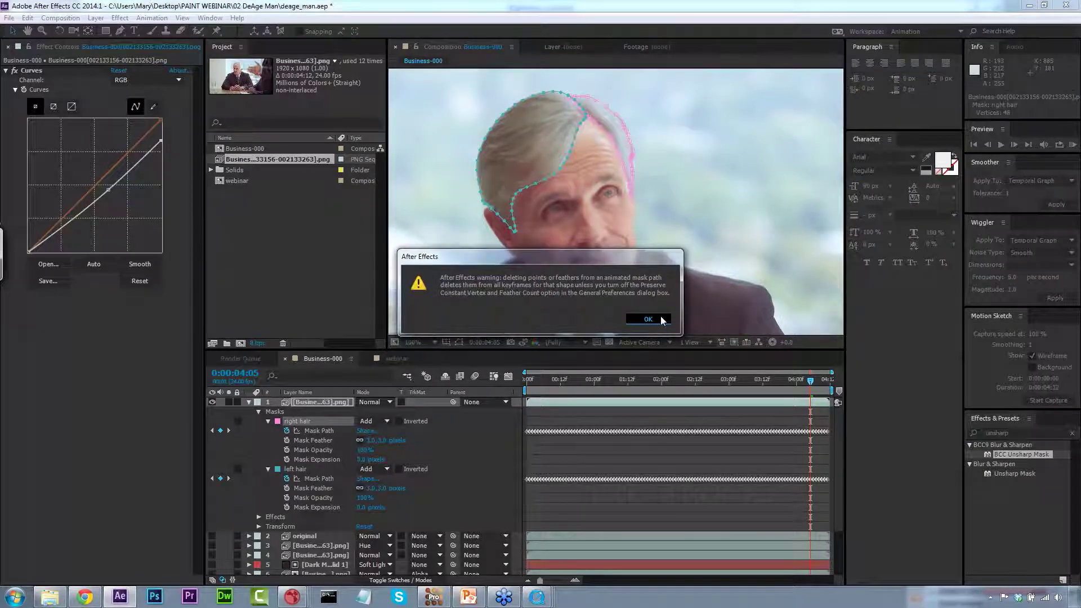
click(648, 320)
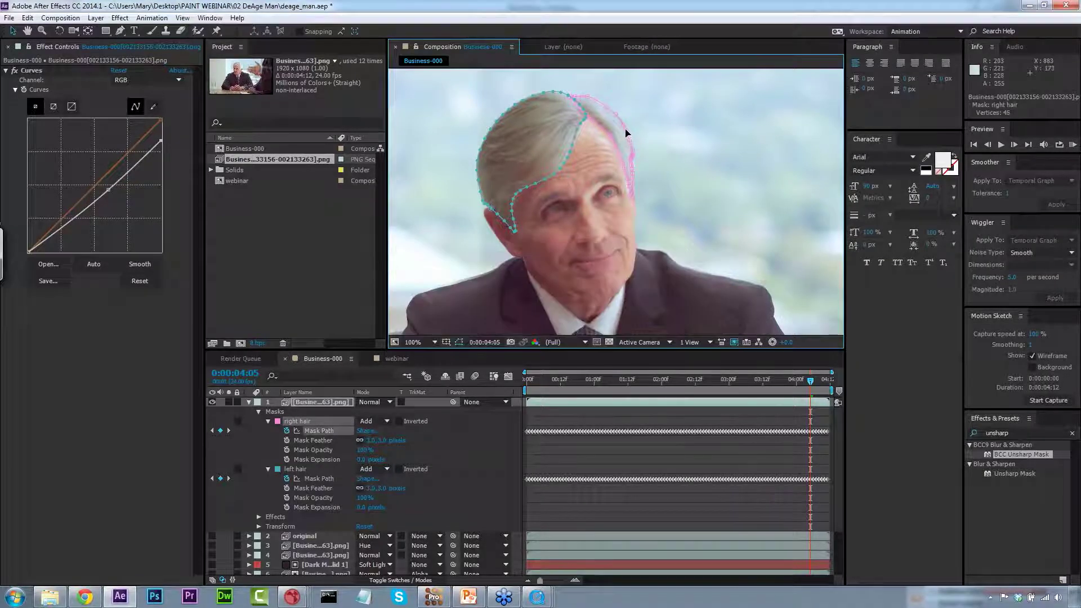
ctrl+click(634, 161)
ctrl+click(634, 162)
ctrl+click(634, 168)
ctrl+click(634, 172)
click(802, 381)
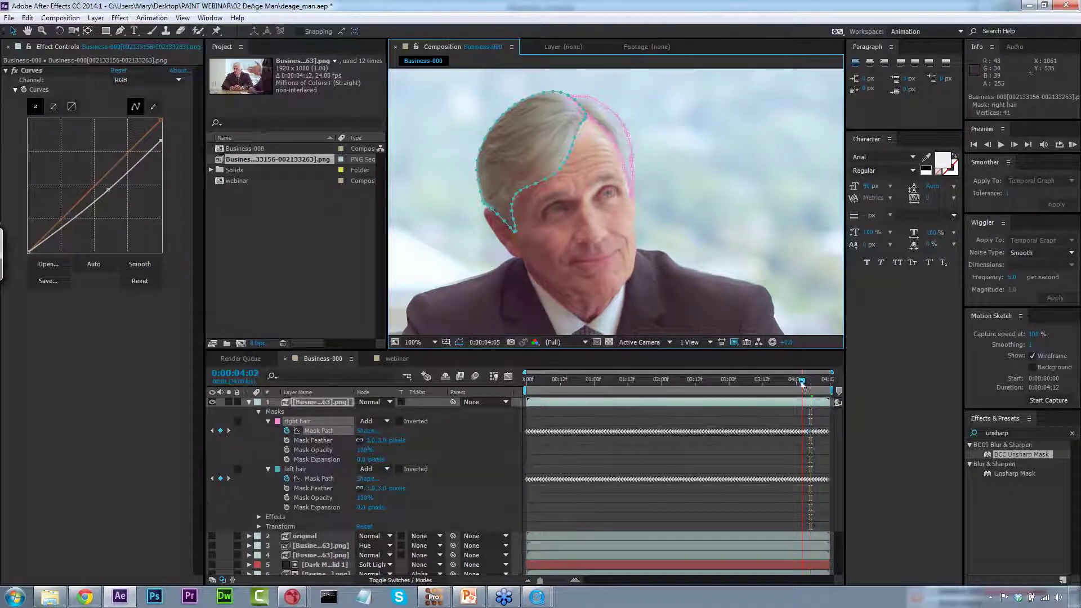
drag(634, 384, 688, 385)
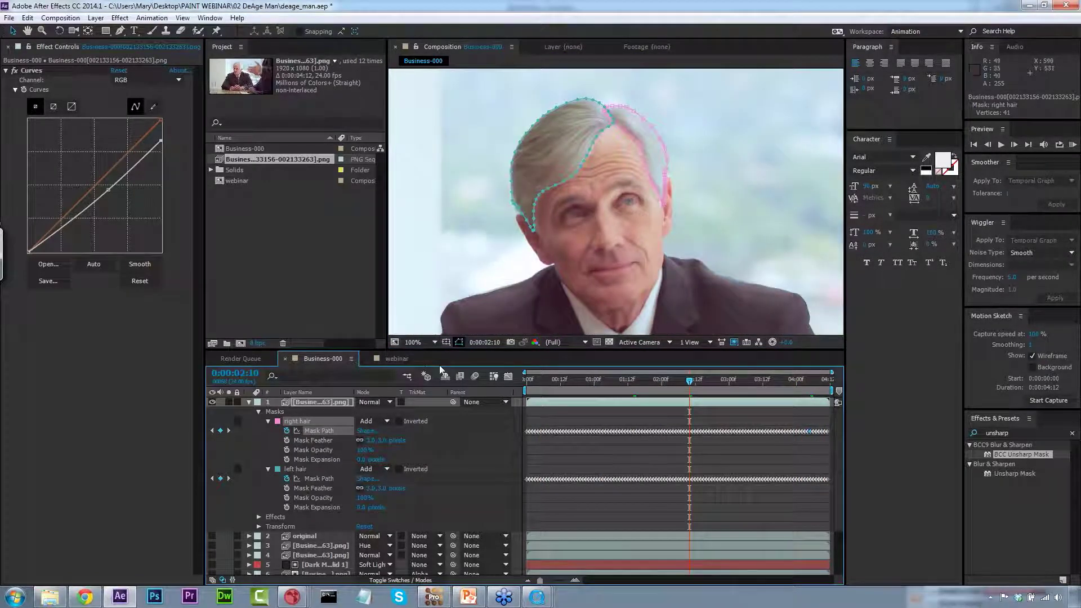
Collapse and hide the top footage layer, and make the face layer visible.
click(249, 402)
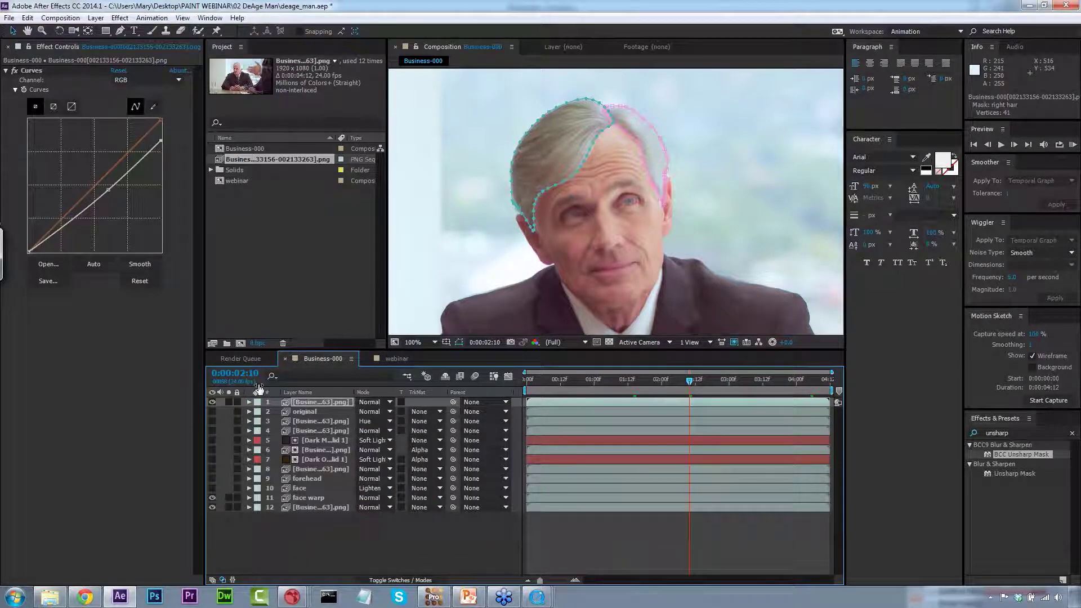
click(211, 402)
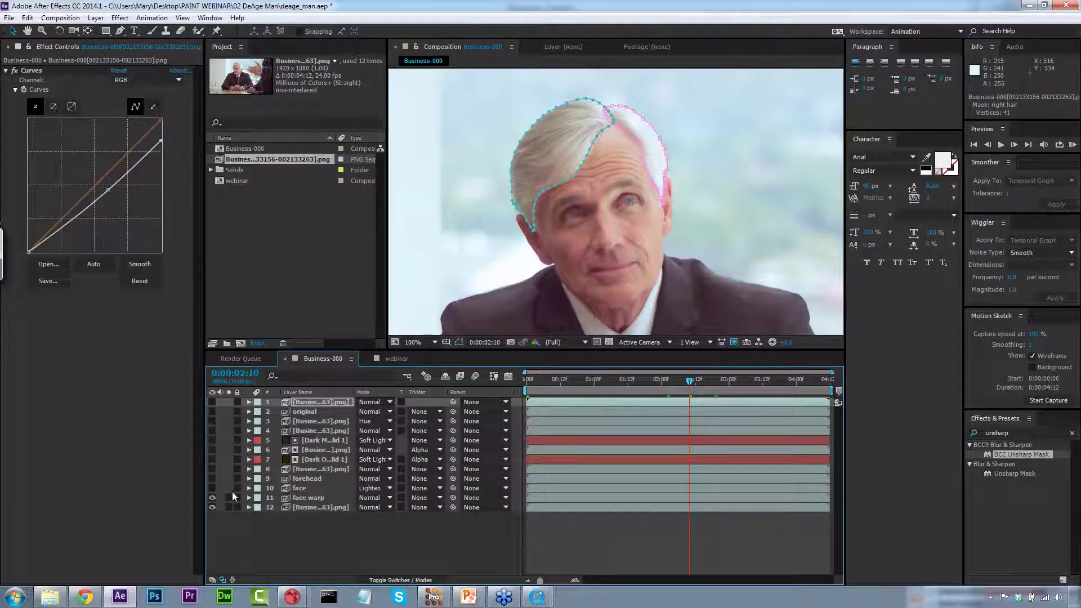
click(212, 488)
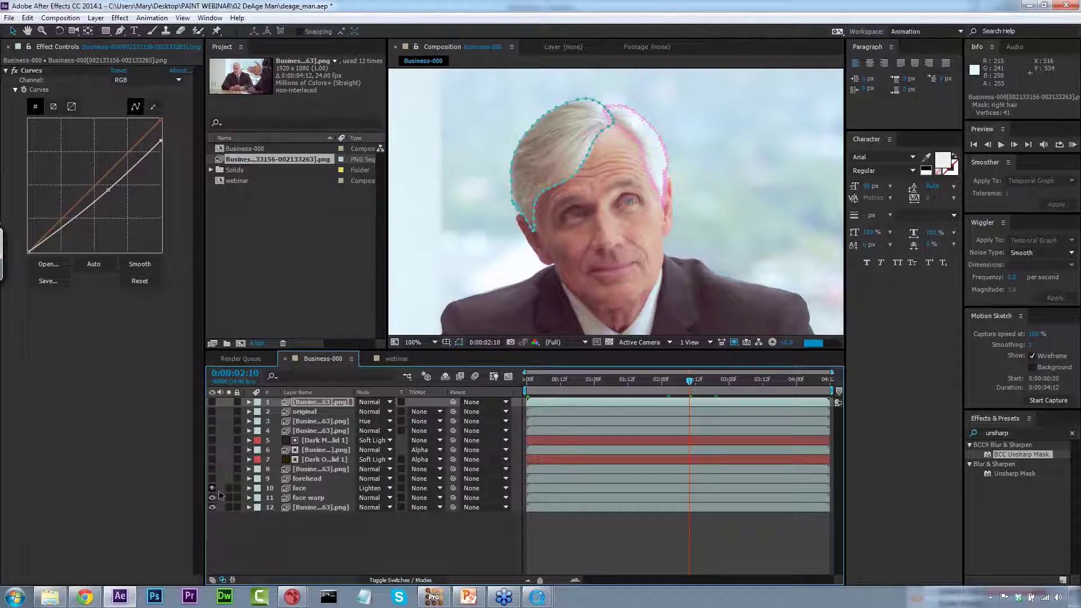
Try Normal blending on the face layer and return it to Lighten.
click(302, 489)
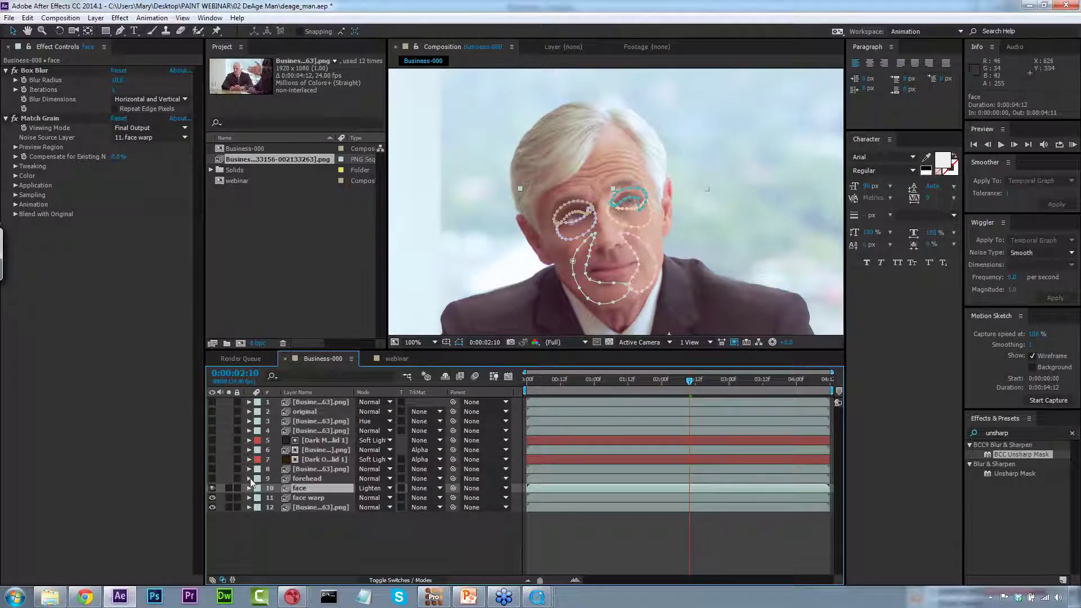
click(370, 492)
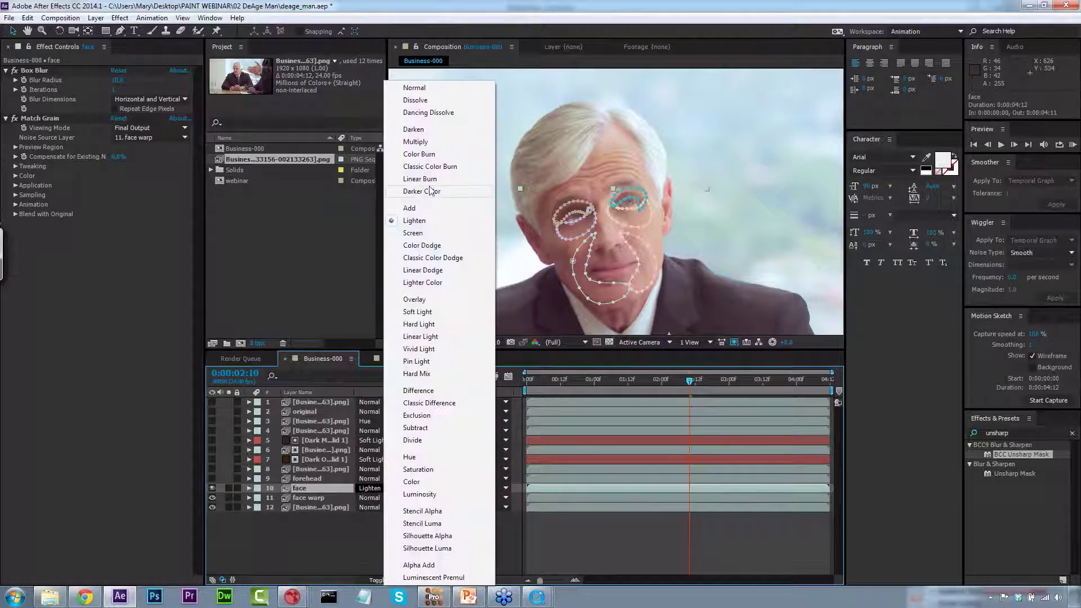
click(423, 97)
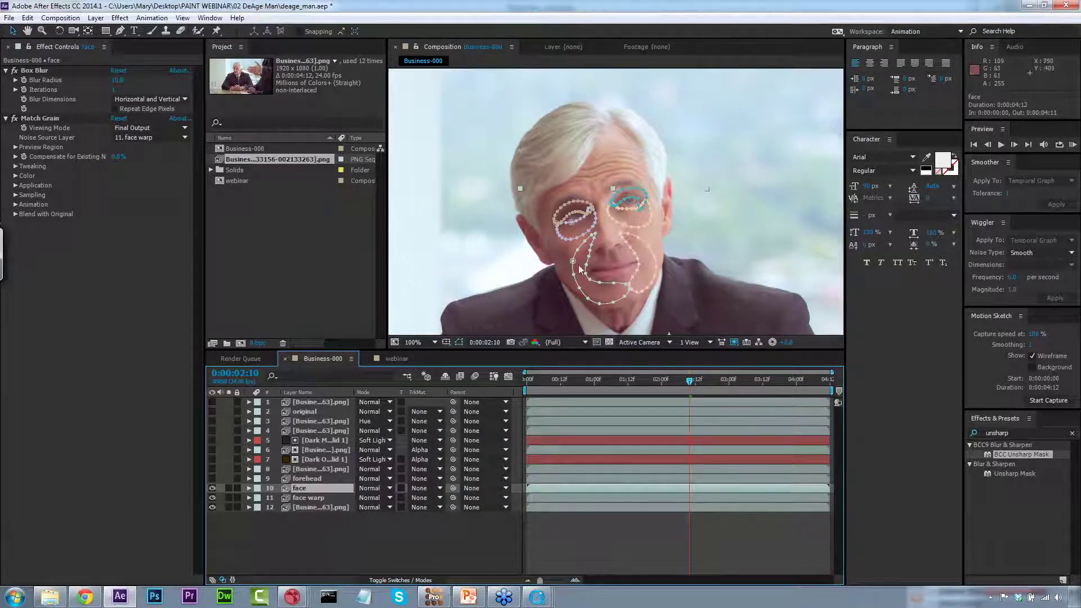
click(371, 492)
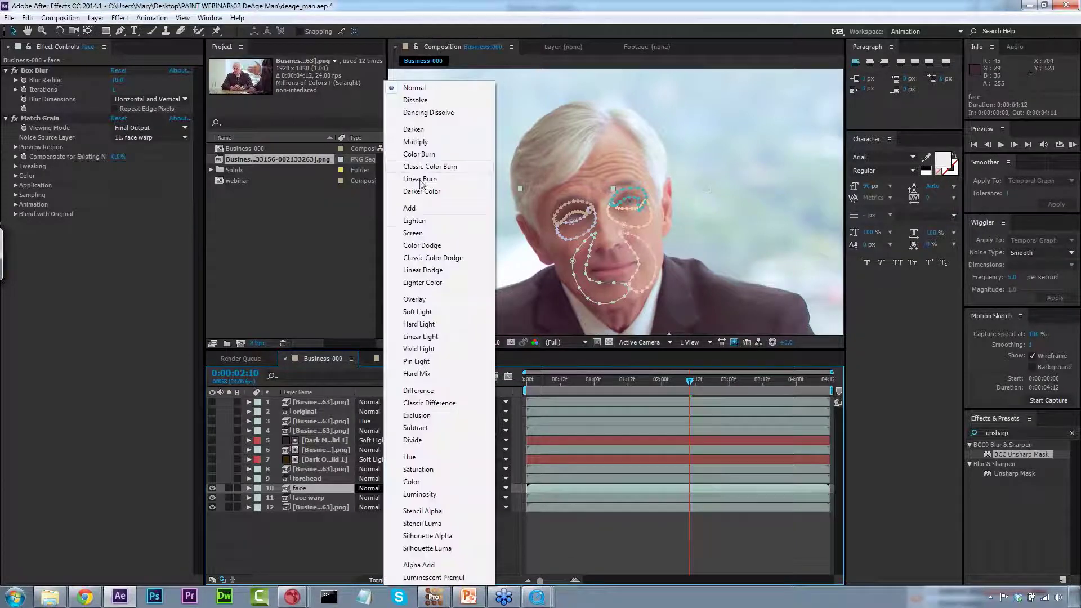
click(420, 224)
Show the forehead layer, the Levels-darkened hair layer 8 and the Dark Orange Solid layer above it.
click(212, 479)
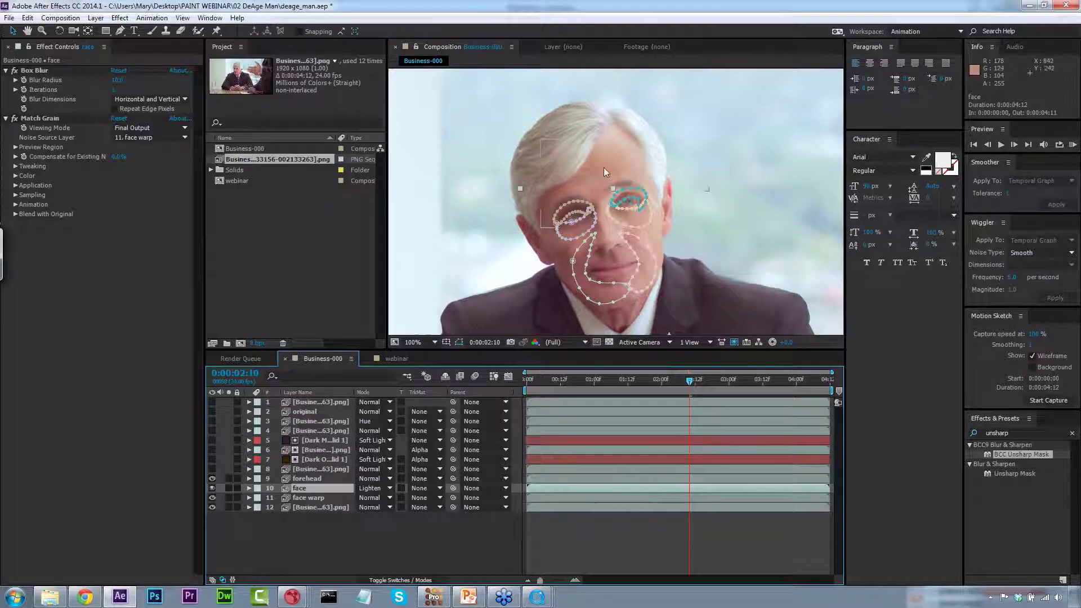
click(318, 469)
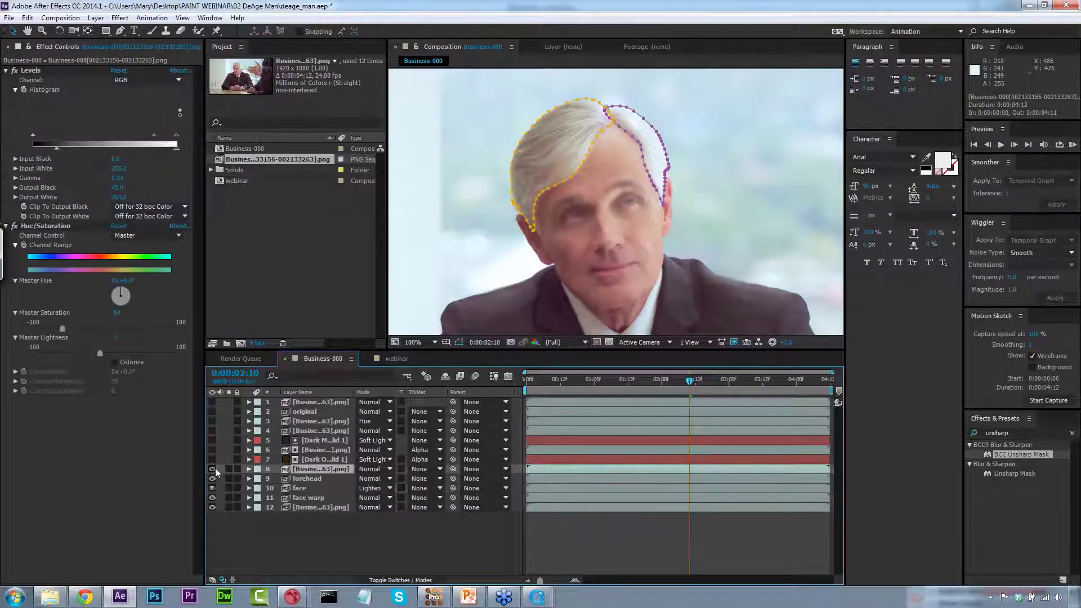
click(217, 461)
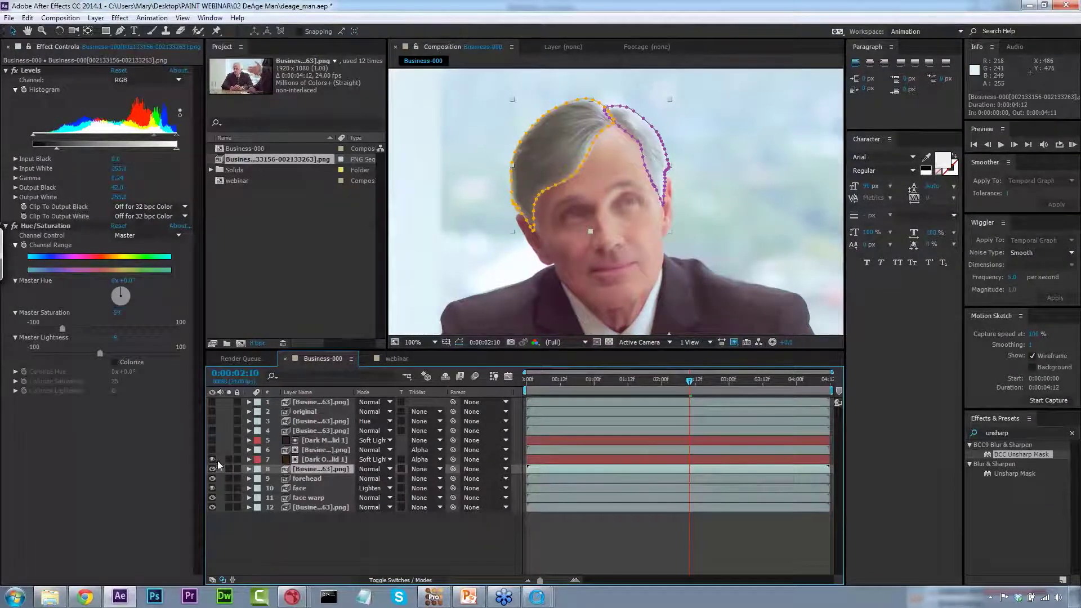
click(337, 457)
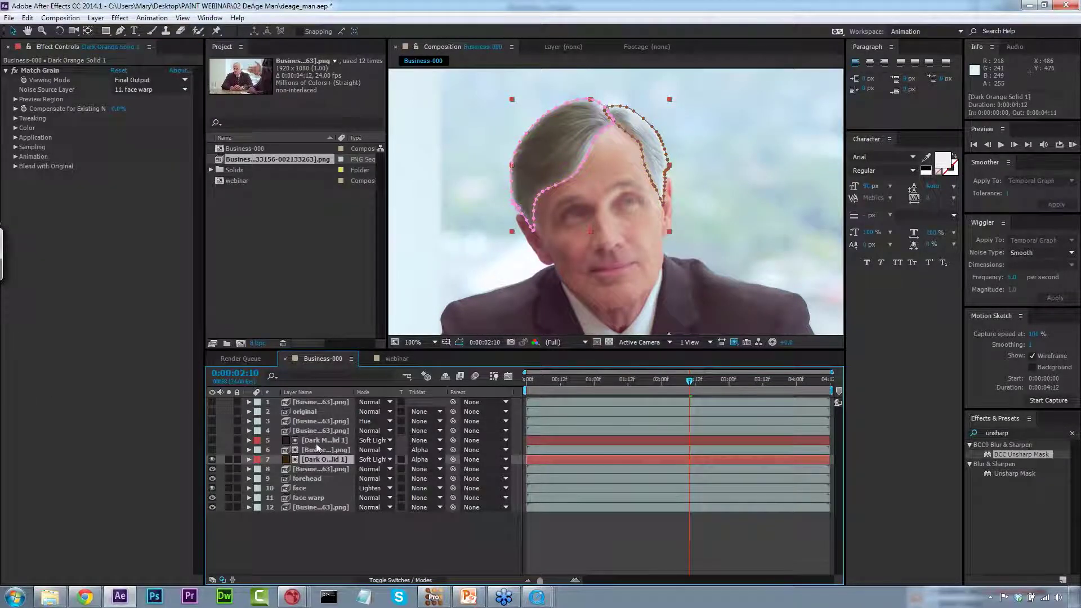
Show the second dark solid on layer 5 and the Hue-mode footage layer, briefly previewing layers 6 and 4.
click(213, 450)
click(212, 451)
click(213, 441)
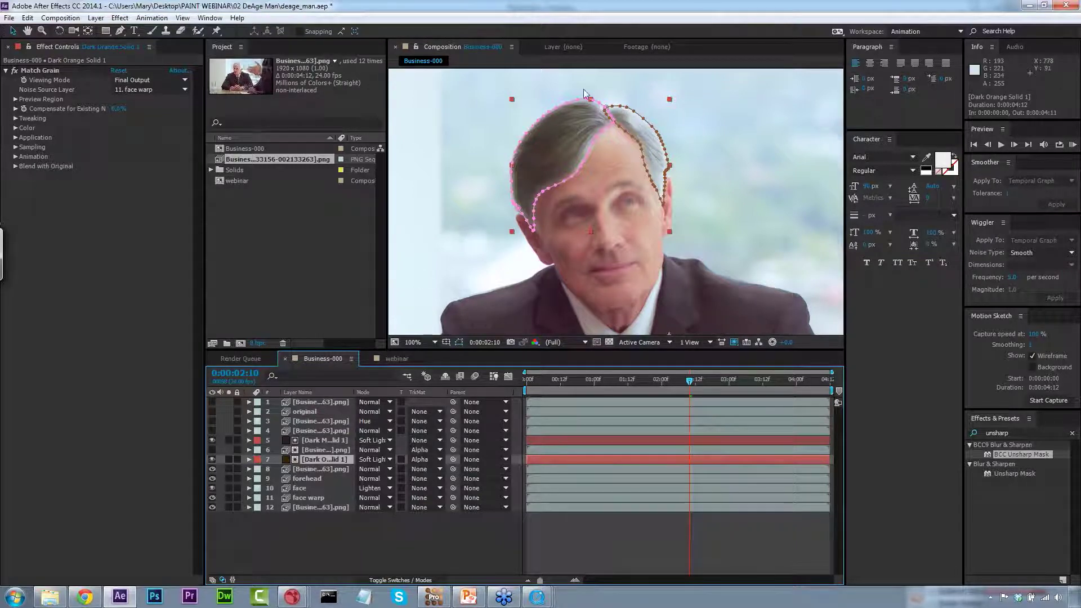
click(212, 430)
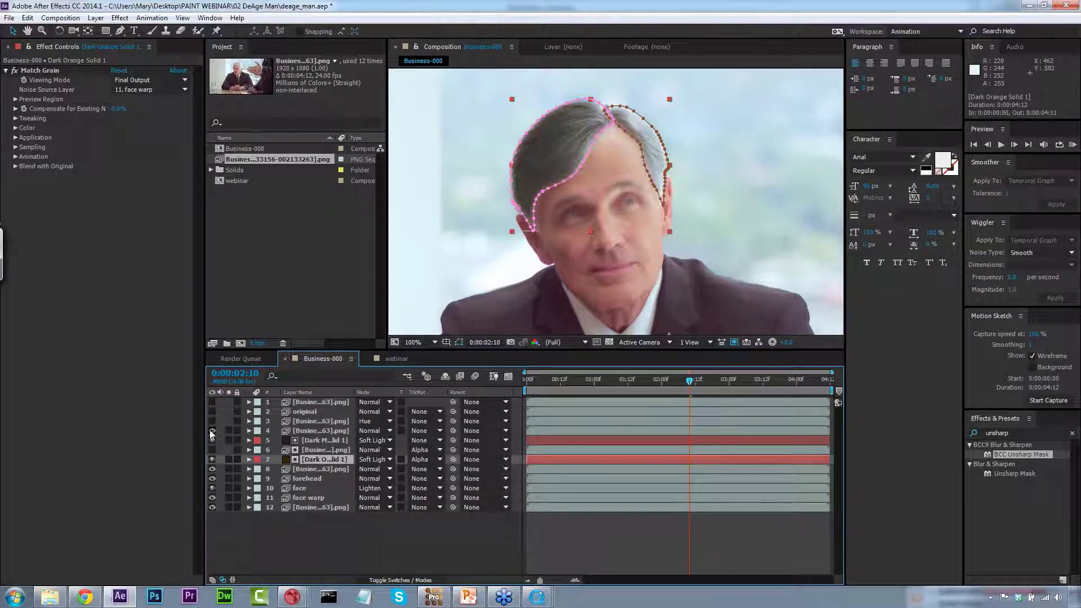
click(211, 430)
click(212, 421)
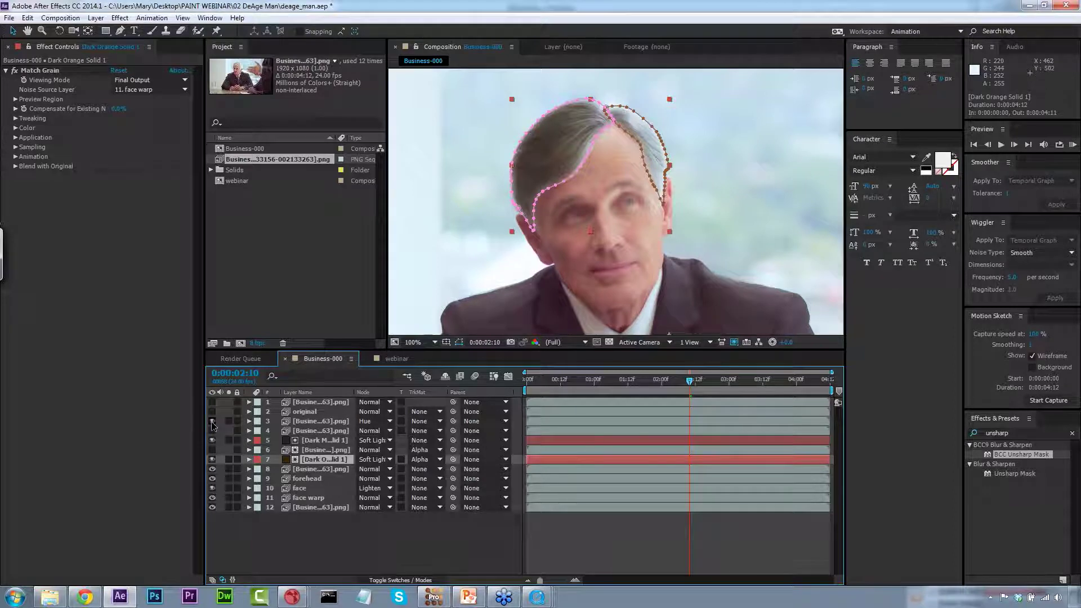
click(212, 421)
Compare the de-aged composite with the untouched footage by toggling the original layer's visibility, leaving it hidden.
click(212, 412)
click(212, 411)
click(210, 412)
click(209, 411)
key(F2)
click(274, 304)
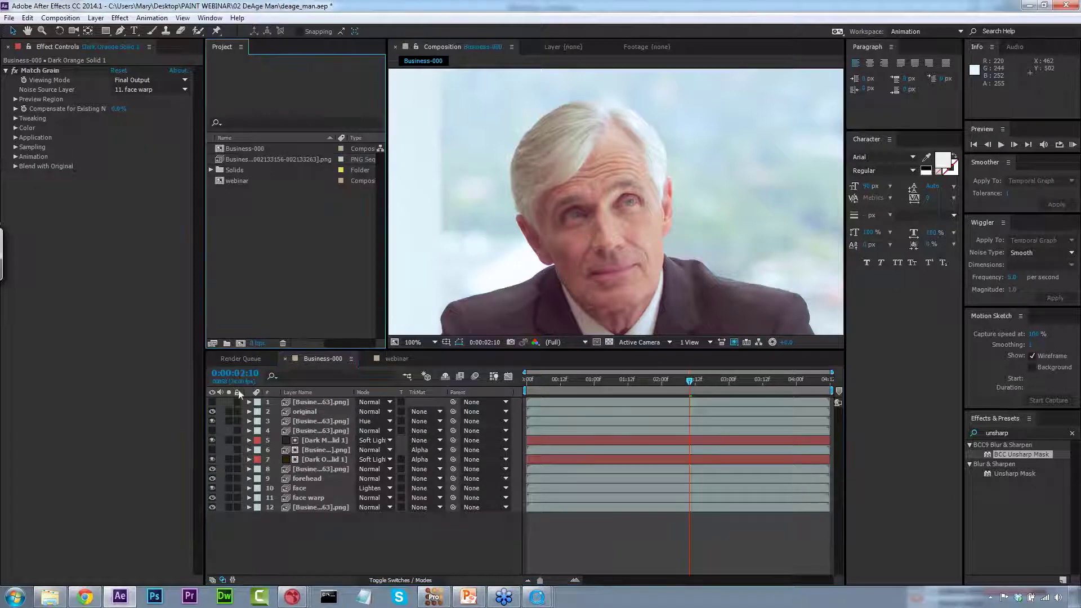
click(211, 412)
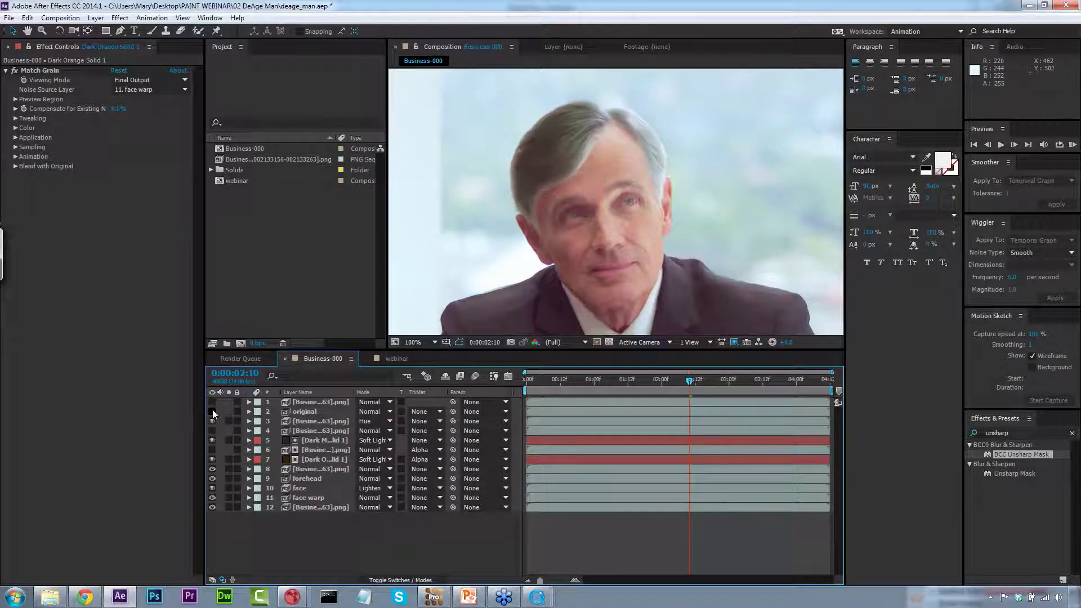
click(212, 411)
click(212, 412)
click(212, 411)
click(212, 412)
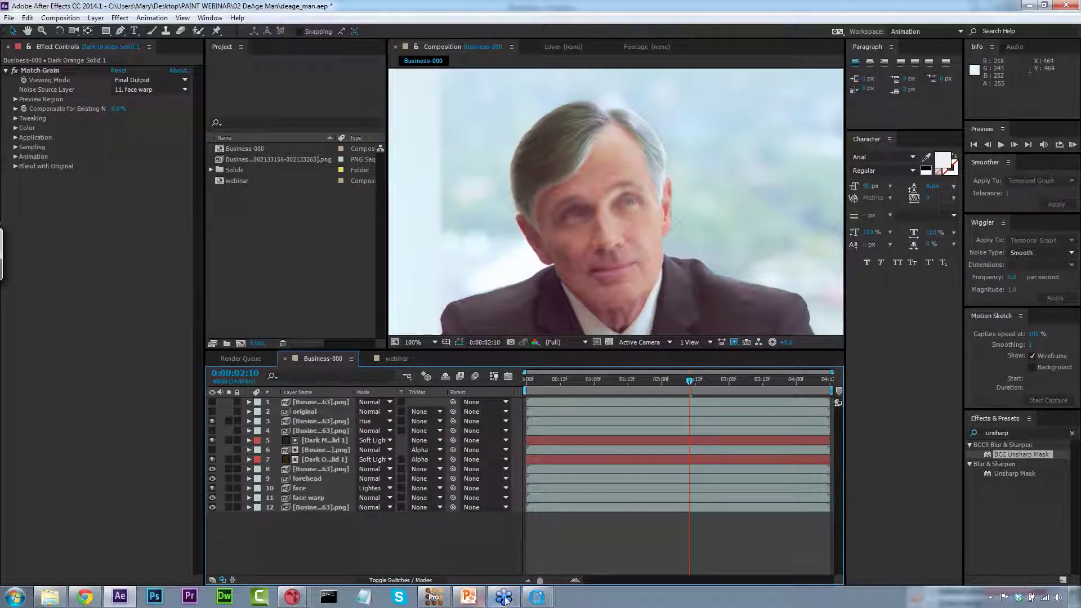
Switch to the Business_compare movie, review its before and after versions through the shot, and minimize it.
mouse_move(534, 598)
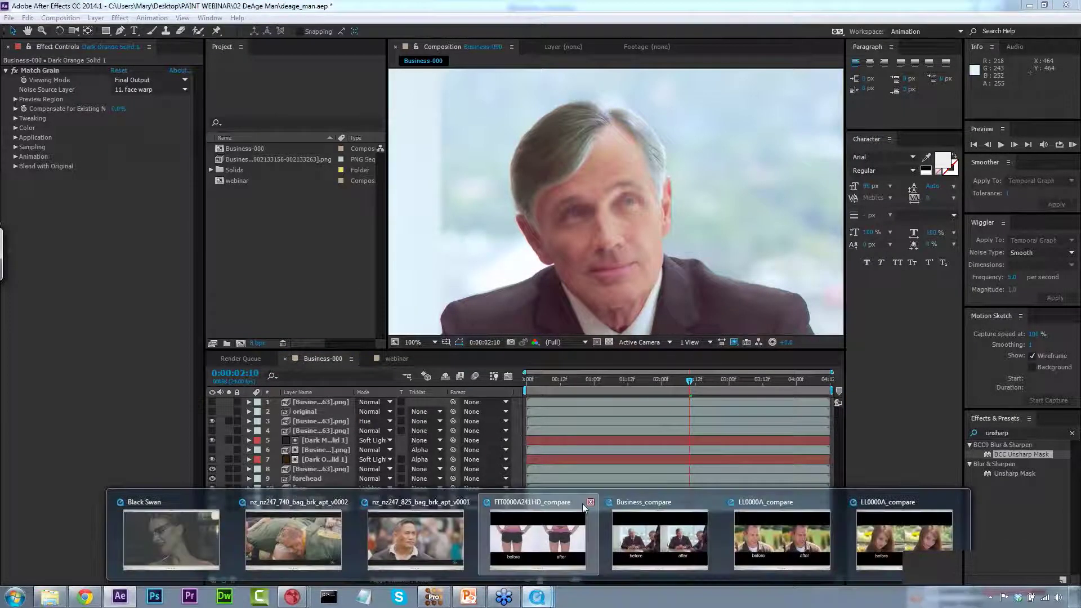
click(582, 503)
click(541, 568)
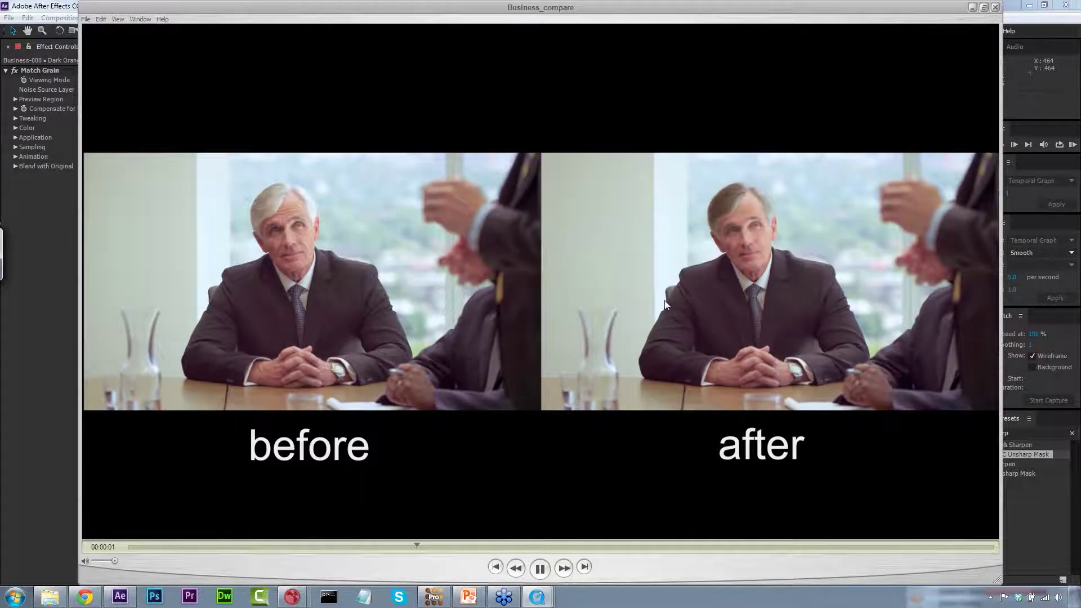
click(751, 546)
drag(752, 546, 882, 519)
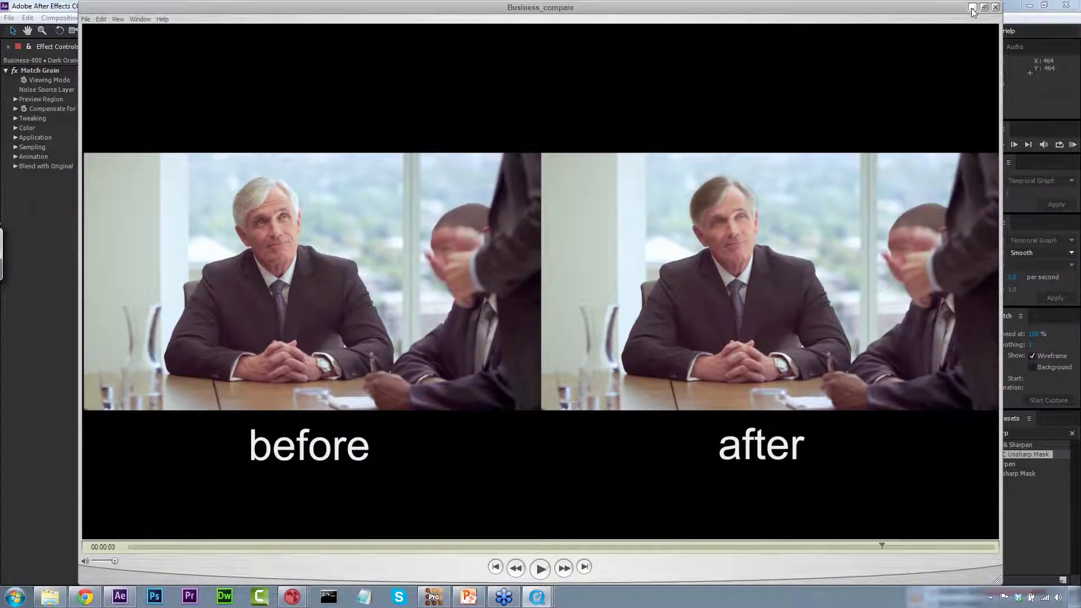
click(973, 8)
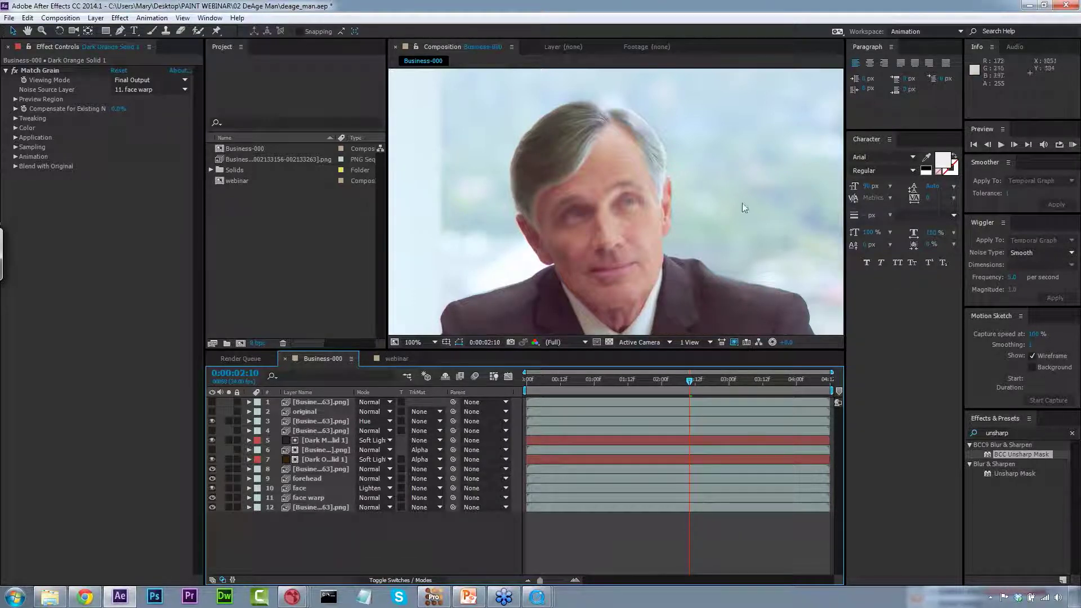
Switch to mocha Pro and open the LL0000A project from the 03 Cleanup Man results folder, saving the Business project changes.
click(1026, 5)
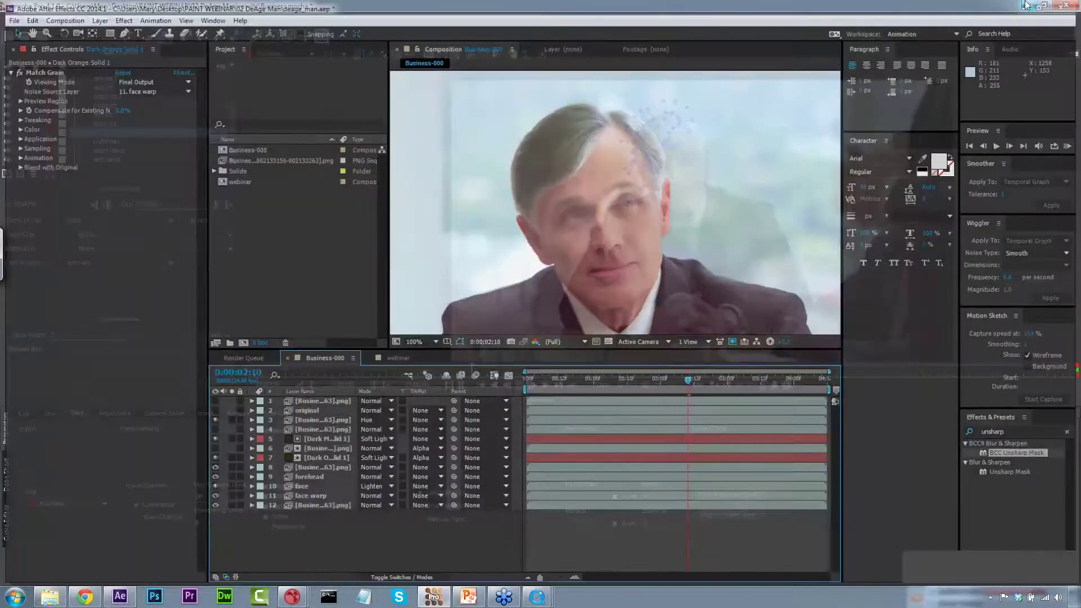
click(444, 598)
click(10, 17)
click(80, 48)
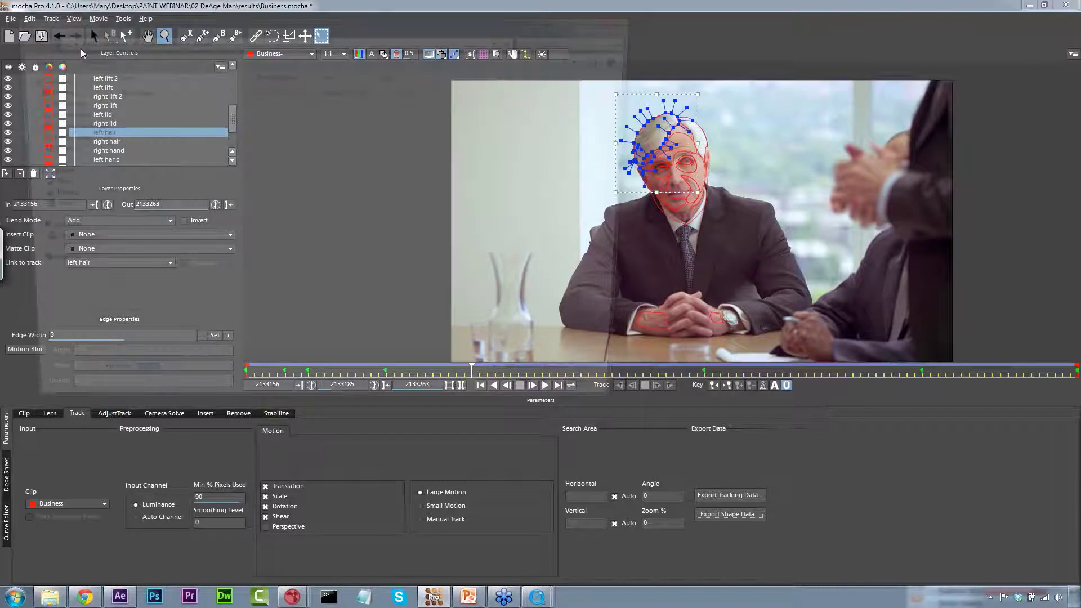
double_click(251, 112)
click(194, 105)
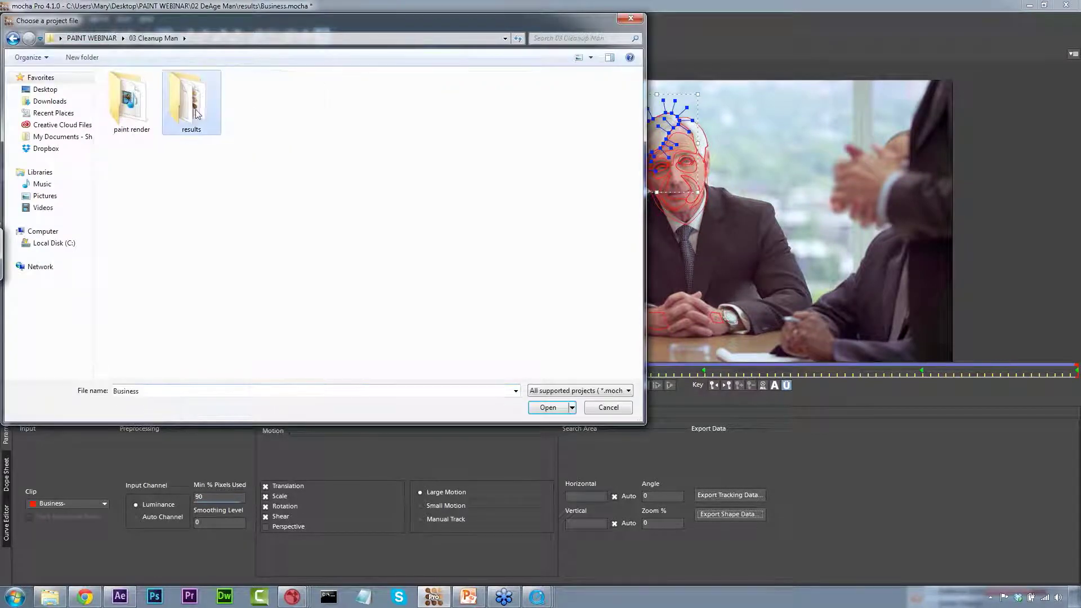
double_click(193, 105)
click(177, 91)
click(544, 406)
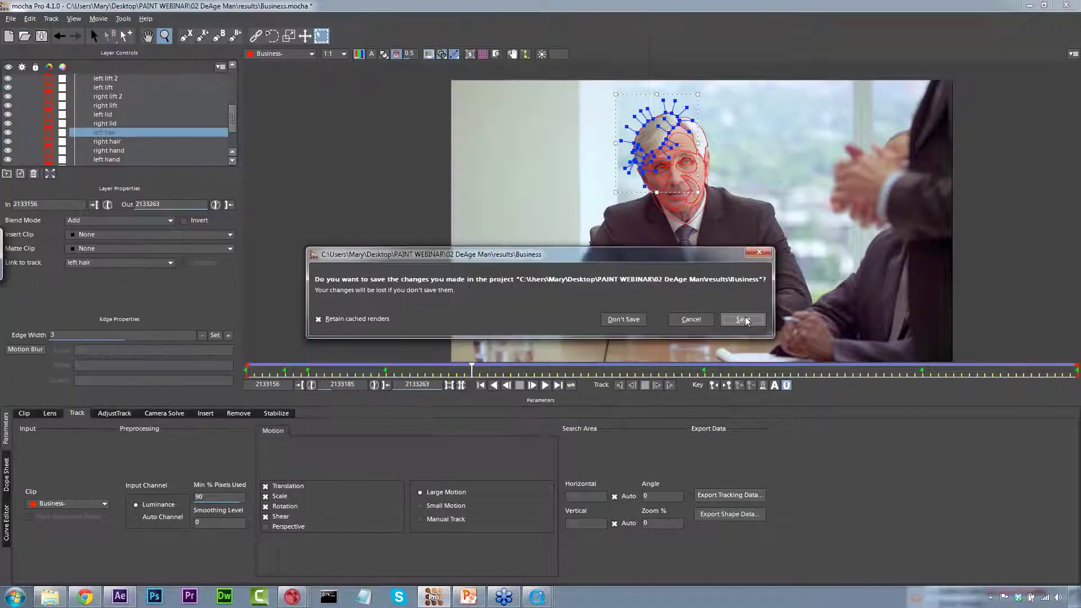
click(727, 318)
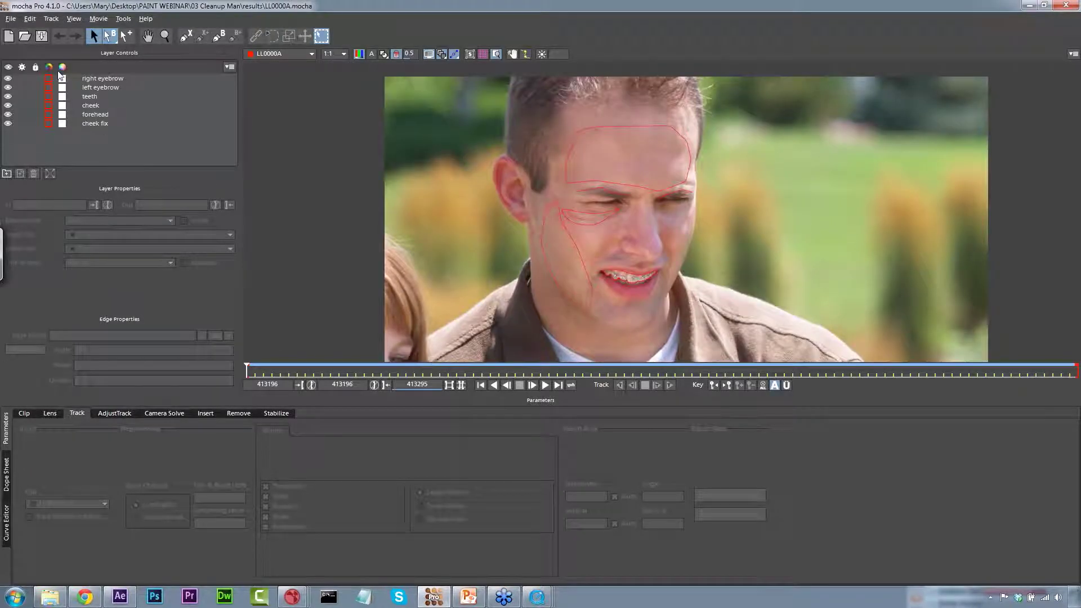
Hide all the shape layers and review the clean clip up to frame 413243.
drag(8, 78, 11, 119)
drag(247, 373, 639, 373)
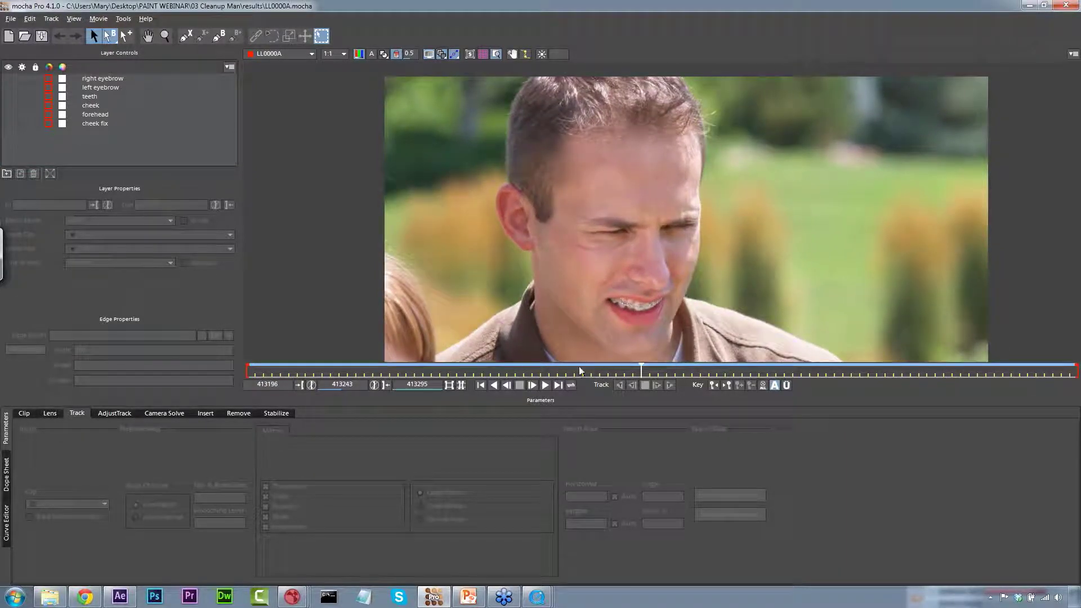
Return to frame 413196, show the cheek fix layer with its planar grid, and review its track through the clip.
key(Left)
key(Left)
drag(517, 363, 239, 342)
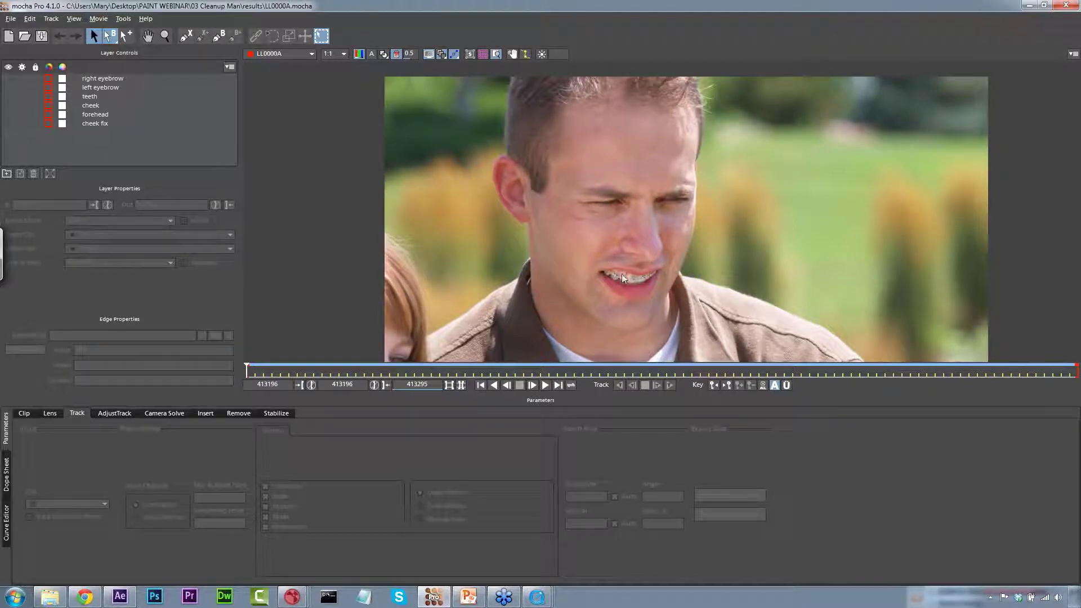
click(9, 123)
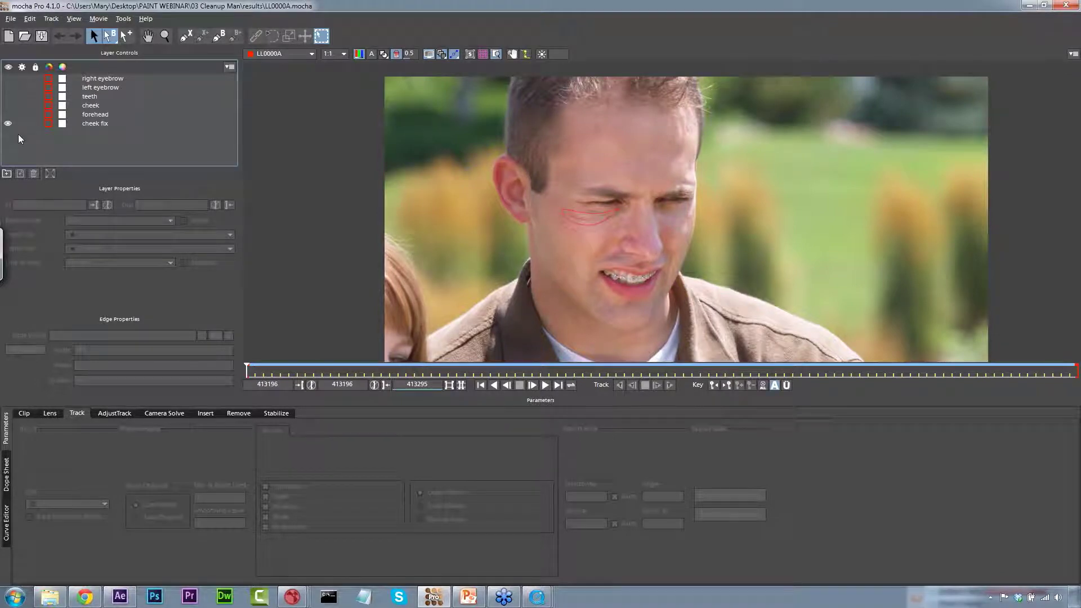
click(104, 125)
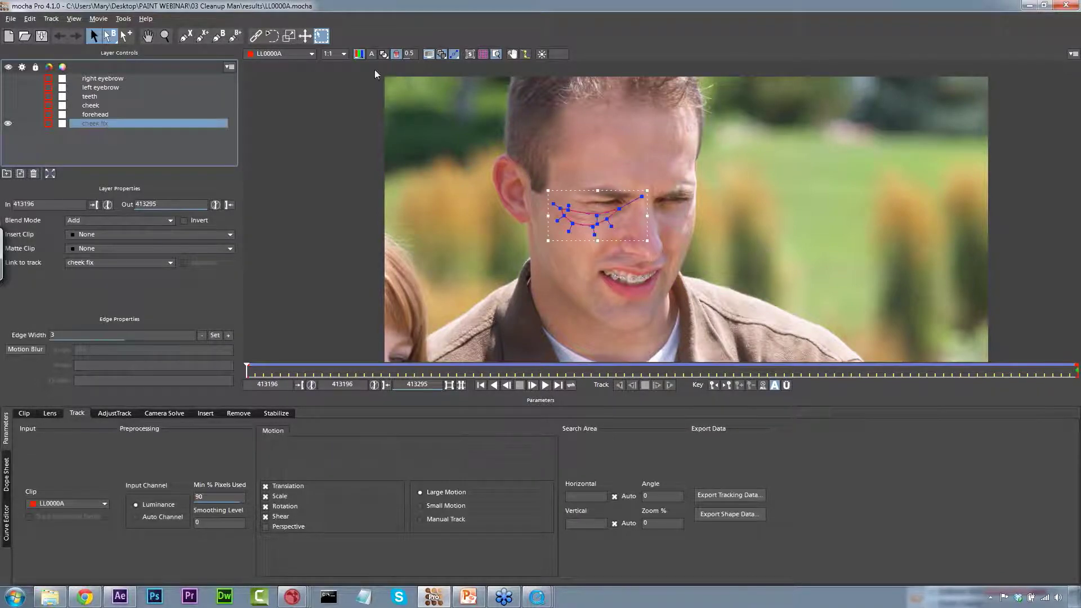
click(482, 54)
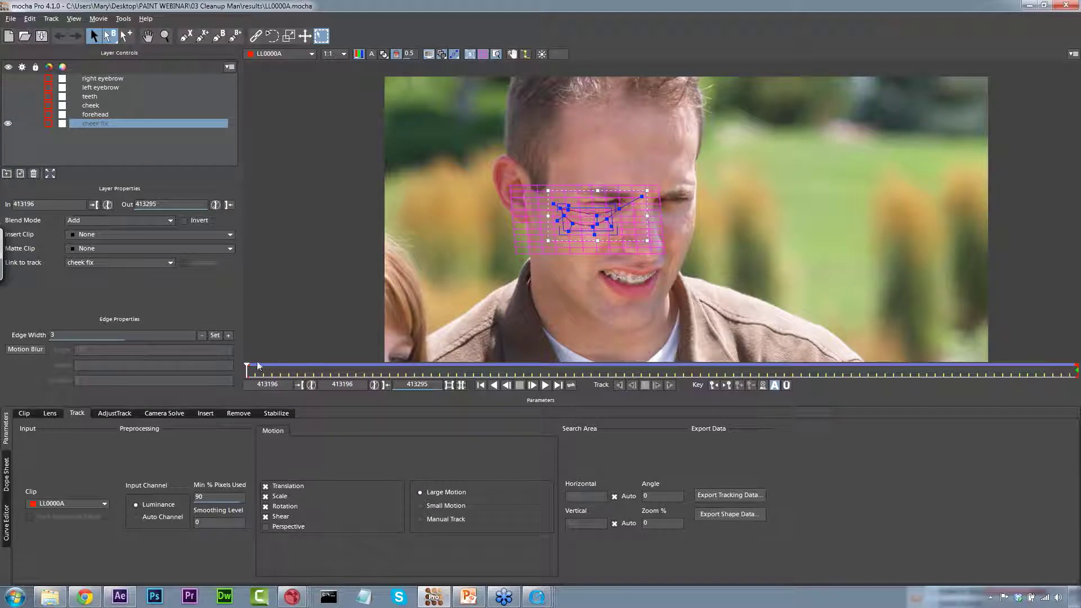
drag(248, 370, 763, 367)
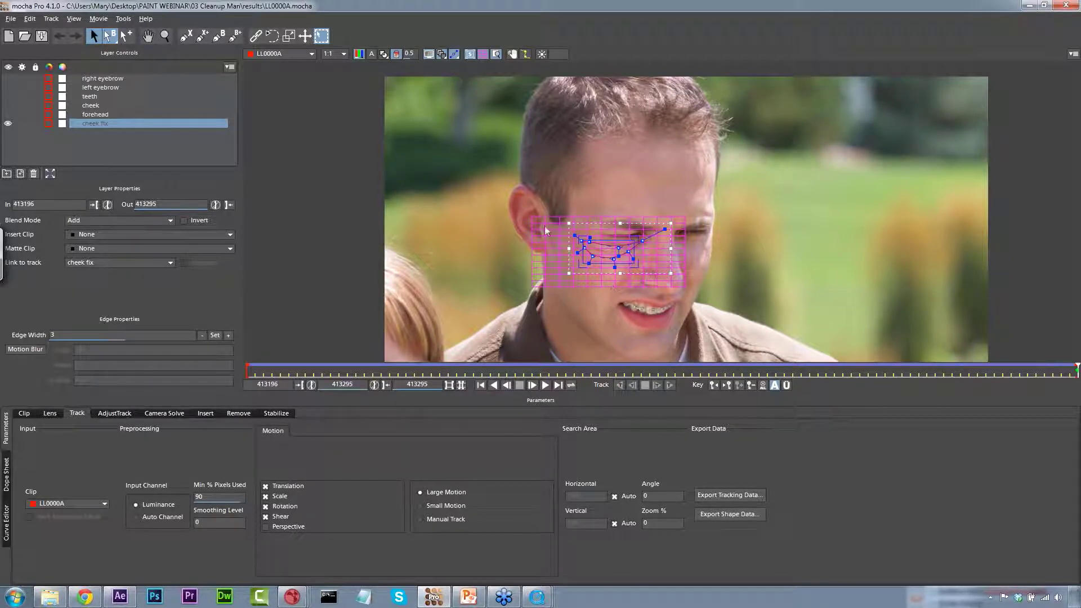
Show the forehead and cheek layers and review how each planar track follows the face through the clip.
click(107, 115)
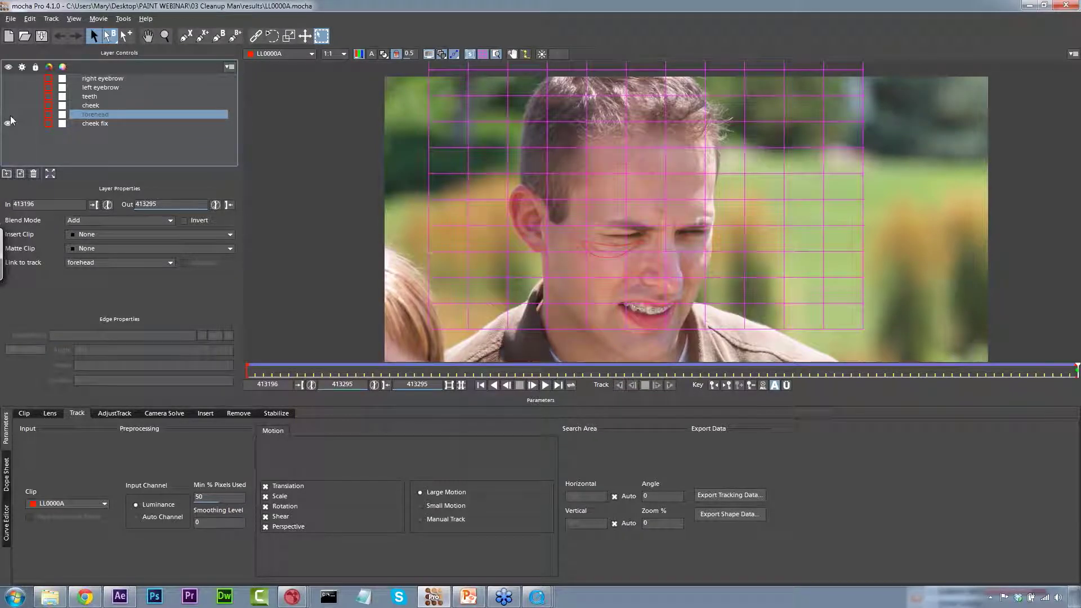
click(1061, 373)
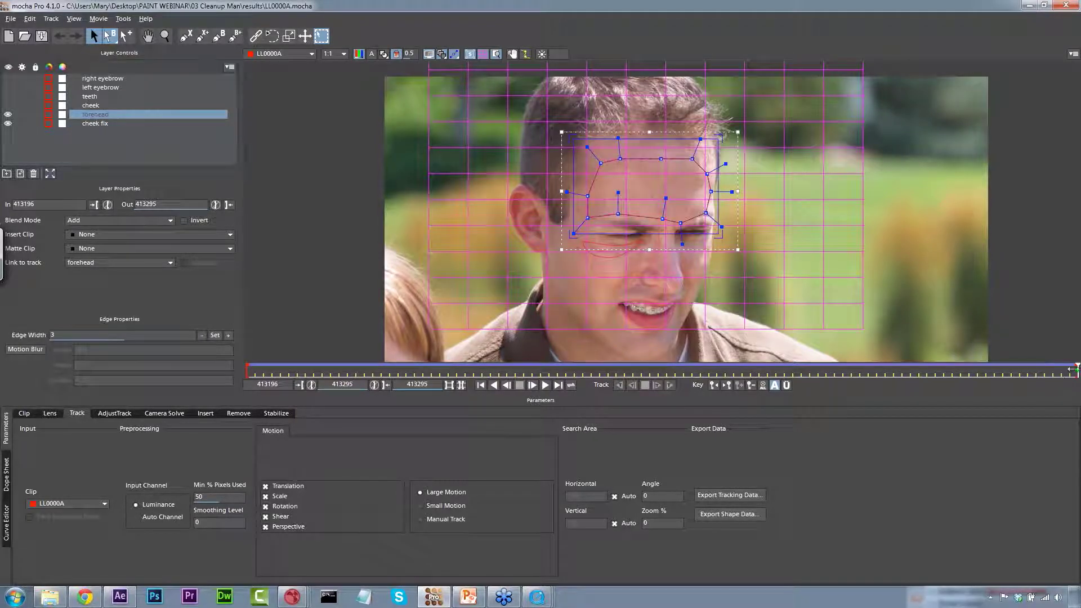
drag(937, 370, 606, 339)
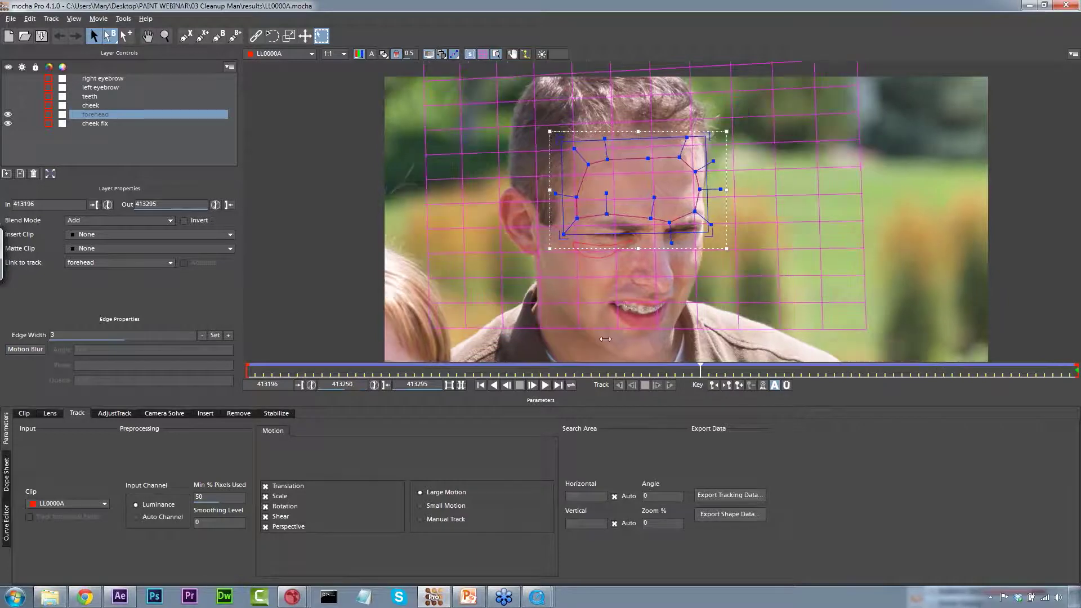
key(Home)
click(580, 269)
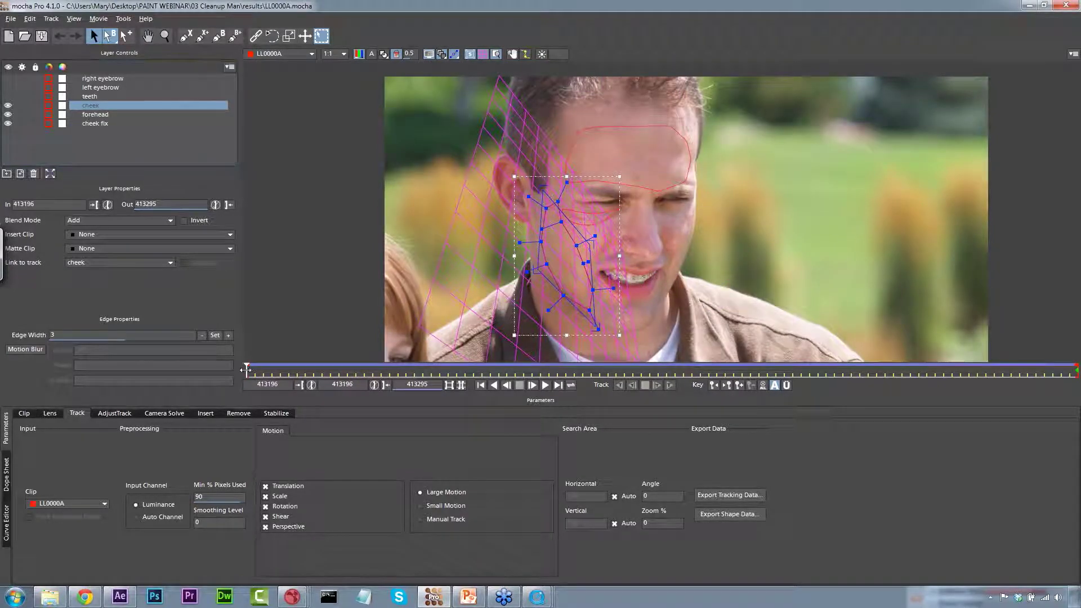
key(space)
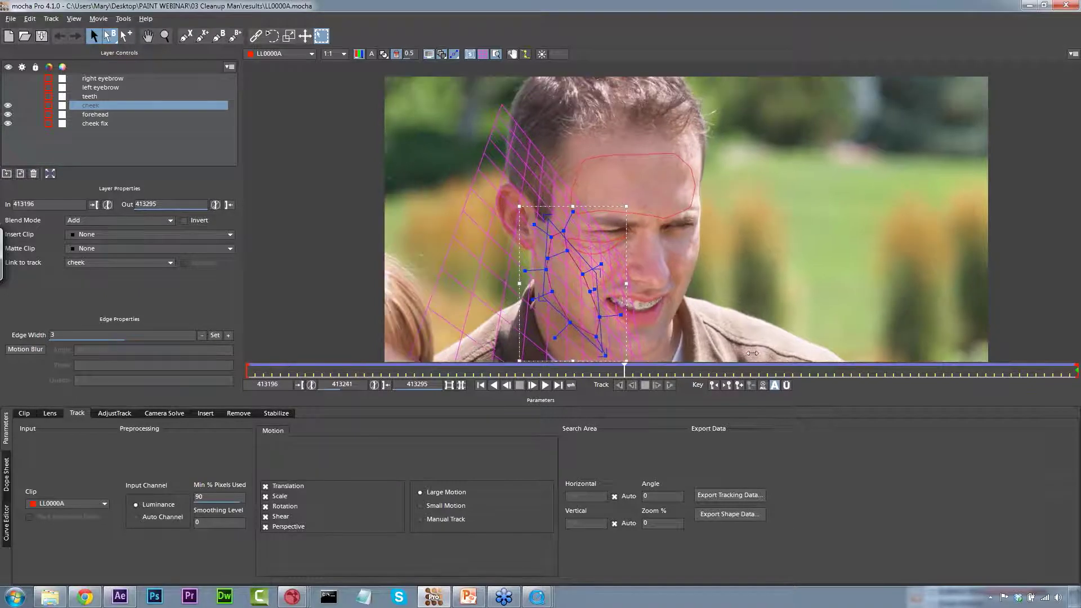
Show the teeth layer and review its track across the clip, ending back at frame 413196.
click(90, 96)
click(8, 96)
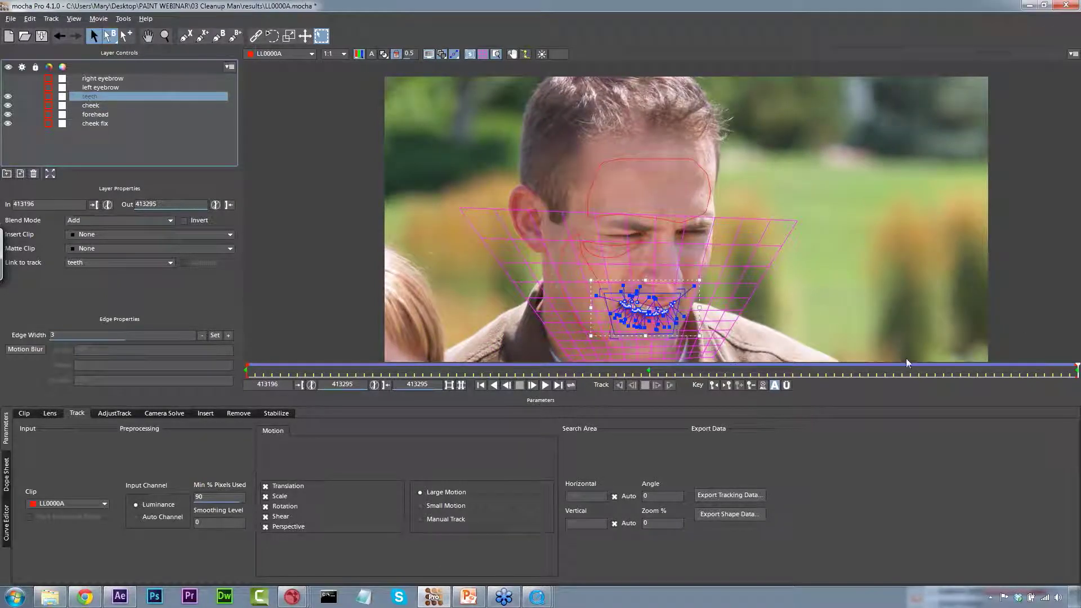
drag(1075, 368, 248, 369)
Inspect the left and right eyebrow shapes, hide both layers again, and select the forehead layer.
click(90, 88)
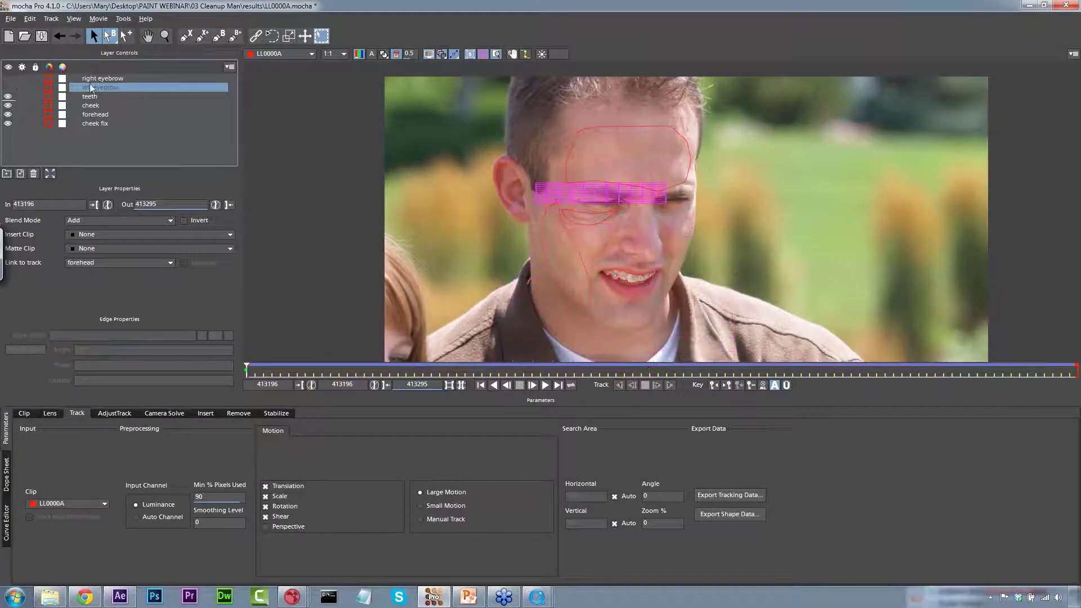
click(8, 87)
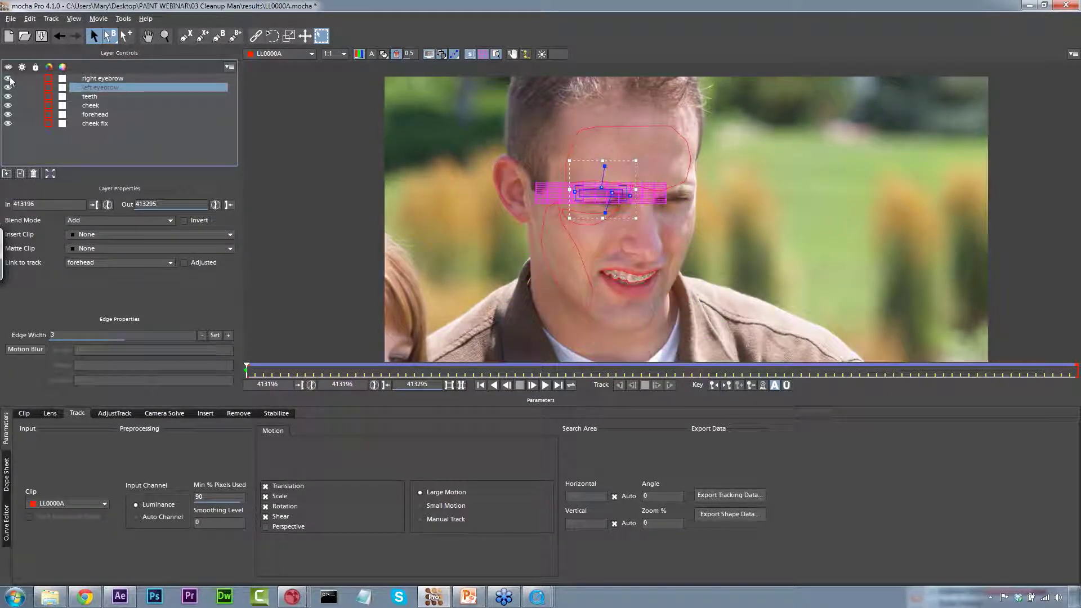
click(8, 87)
click(8, 78)
click(90, 96)
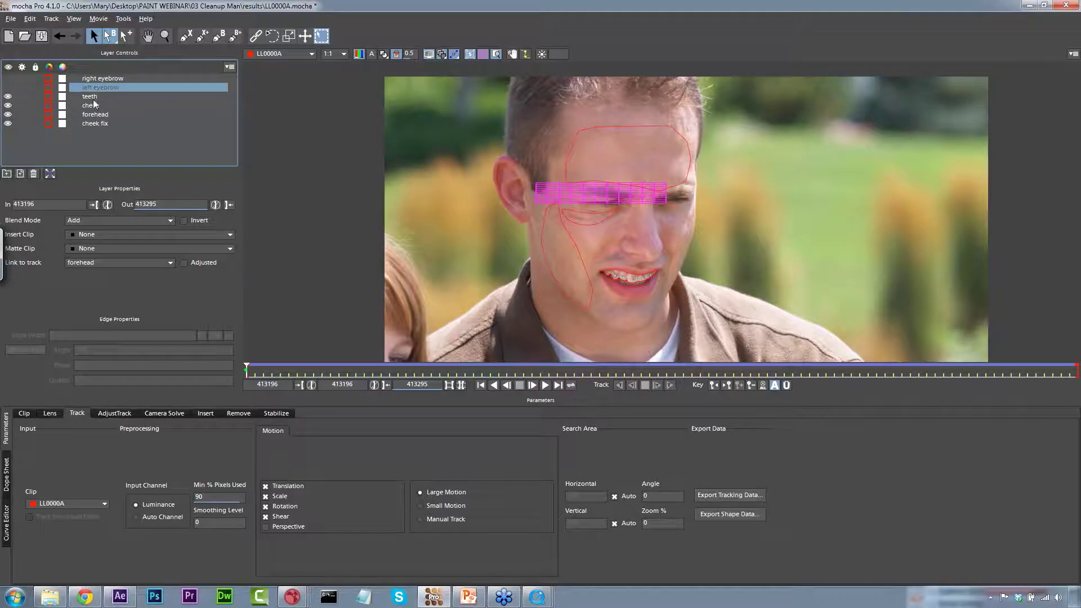
click(94, 114)
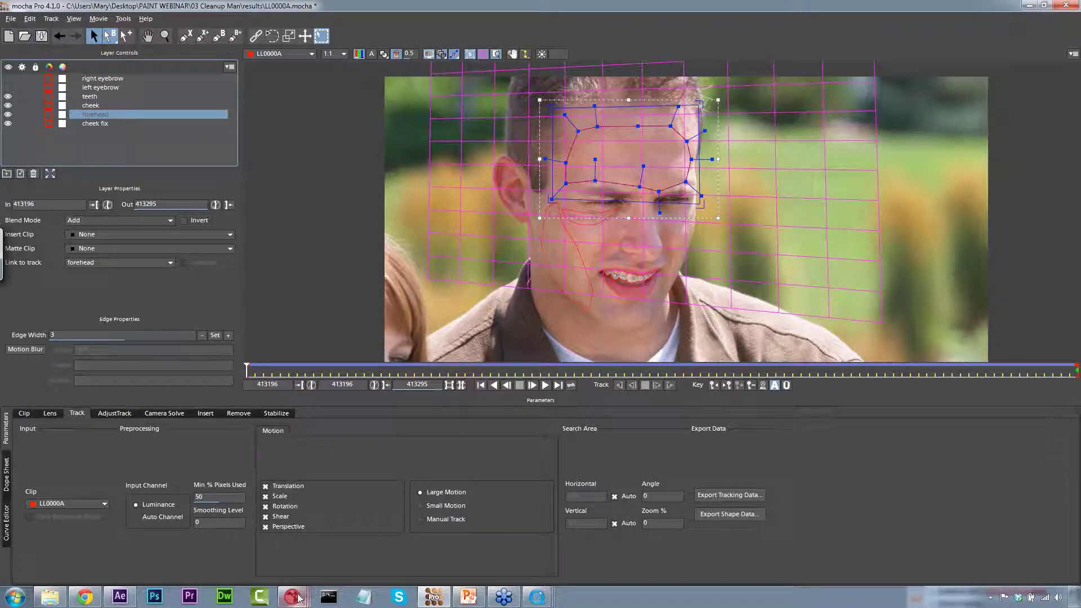
Open the cleanupman script from the 03 Cleanup Man folder in Nuke.
click(56, 598)
key(alt+Up)
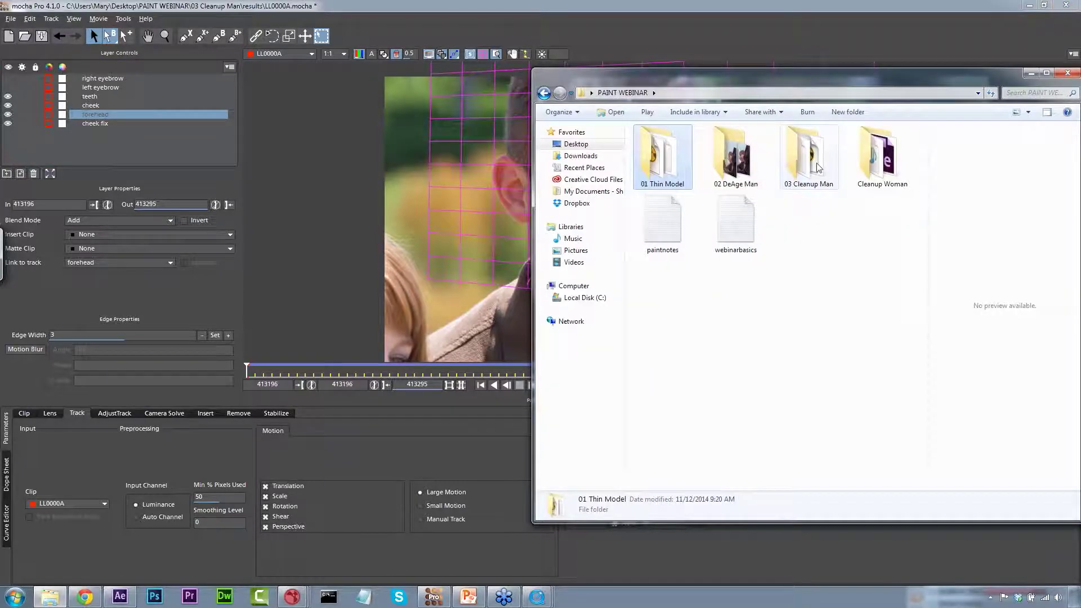
double_click(819, 167)
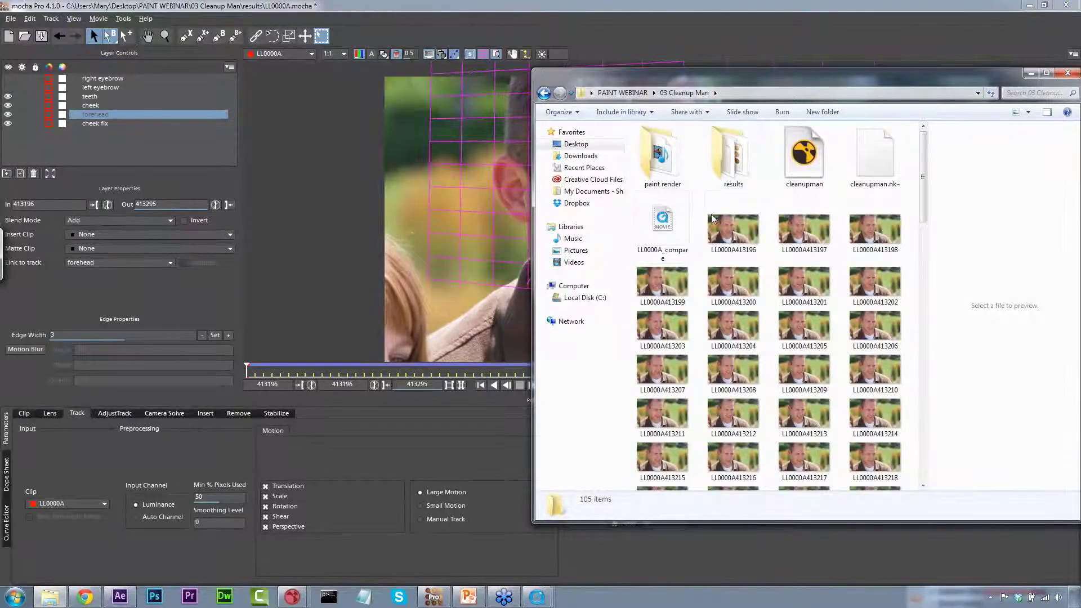
double_click(804, 155)
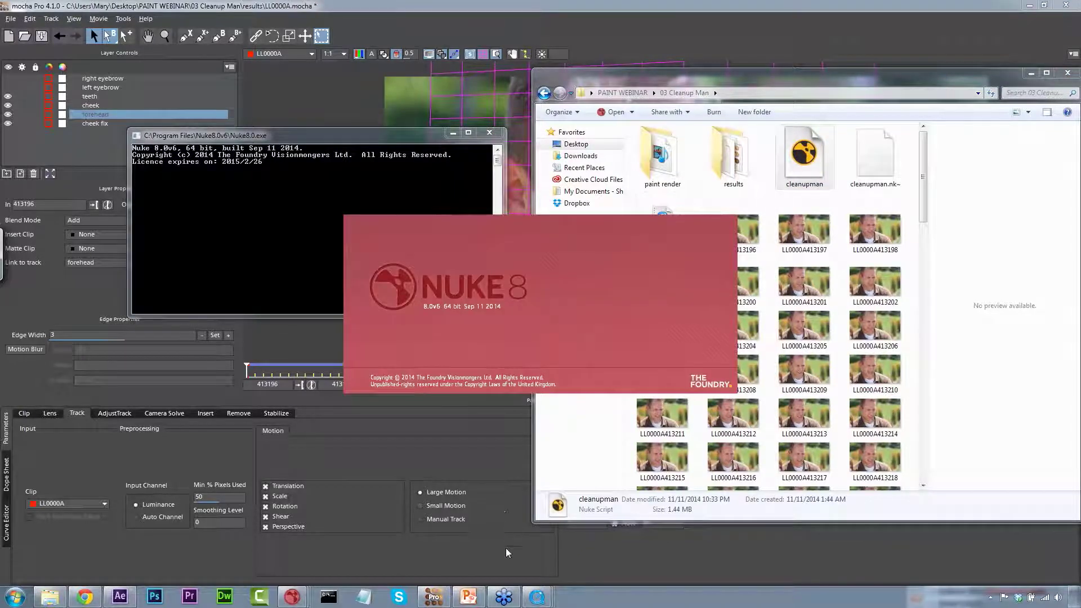
Switch to the LL0000A_compare movie of the man, play and scrub through its before and after versions, and minimize it.
mouse_move(537, 596)
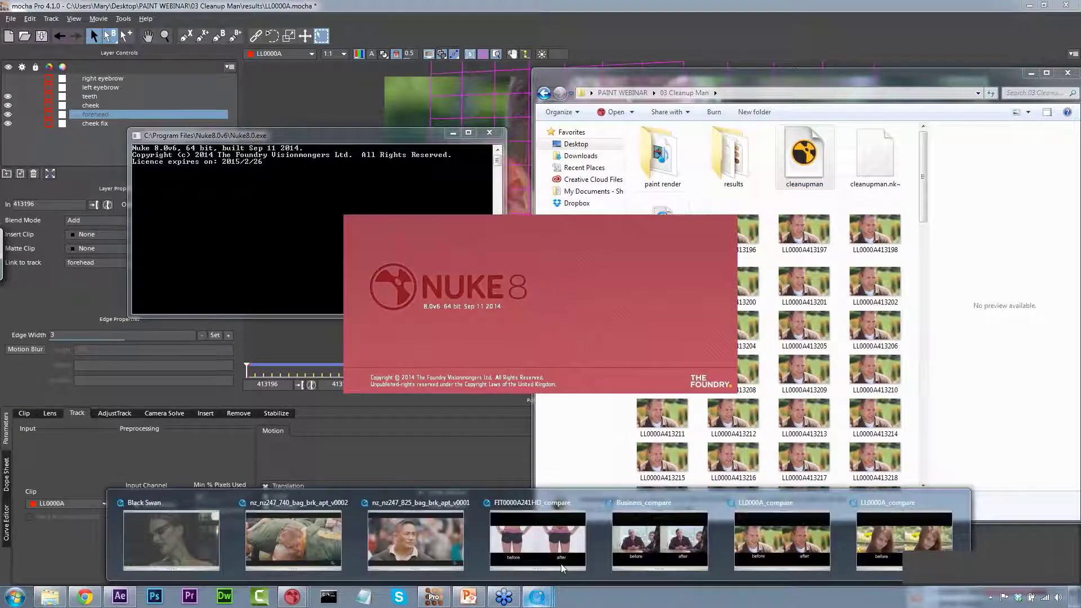
click(746, 513)
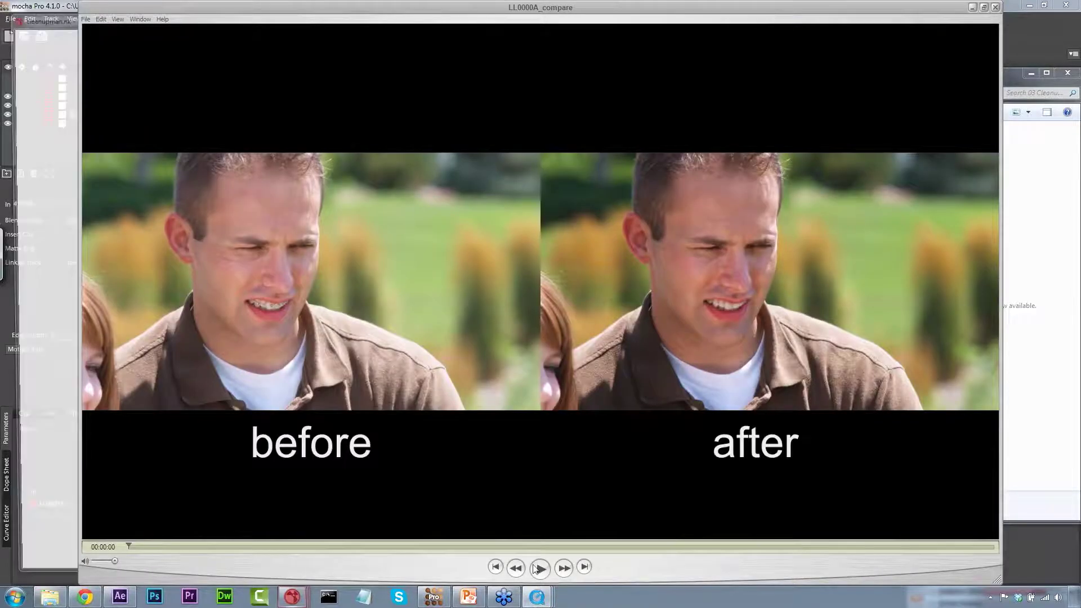
click(543, 572)
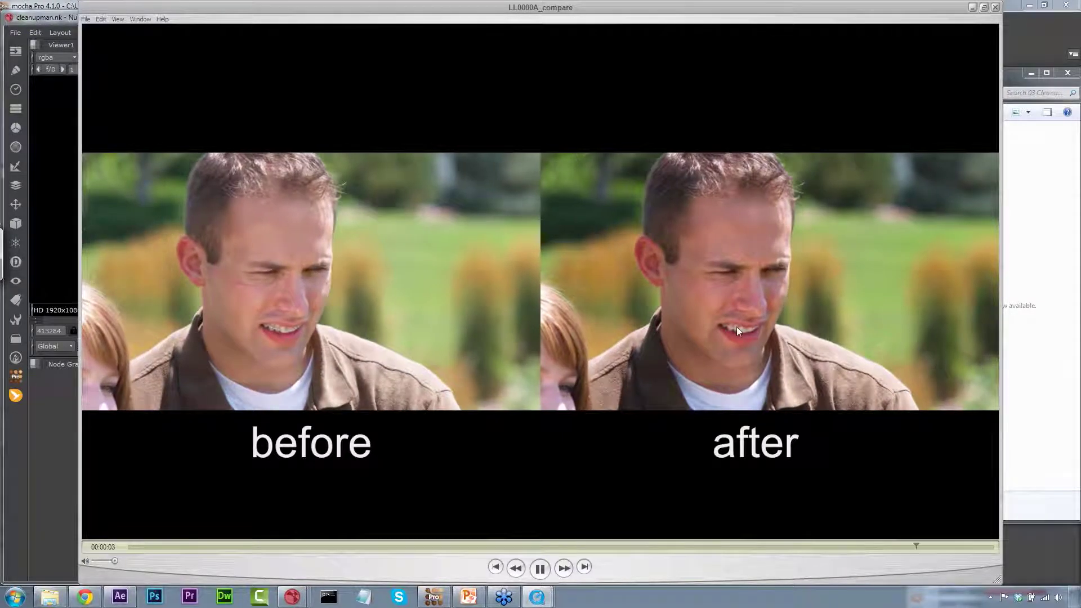
drag(958, 546, 683, 563)
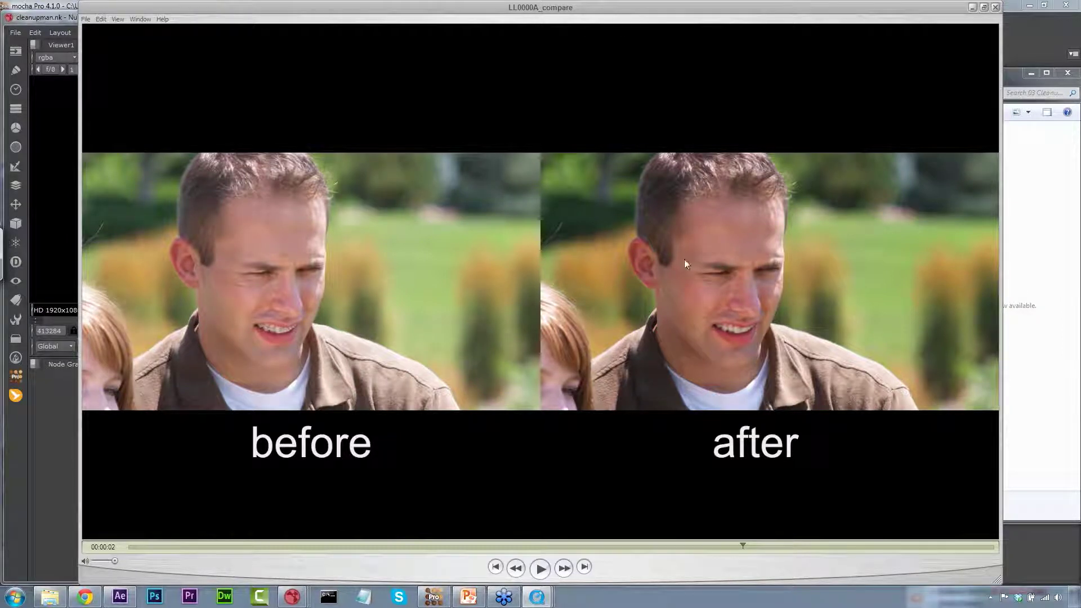
click(971, 7)
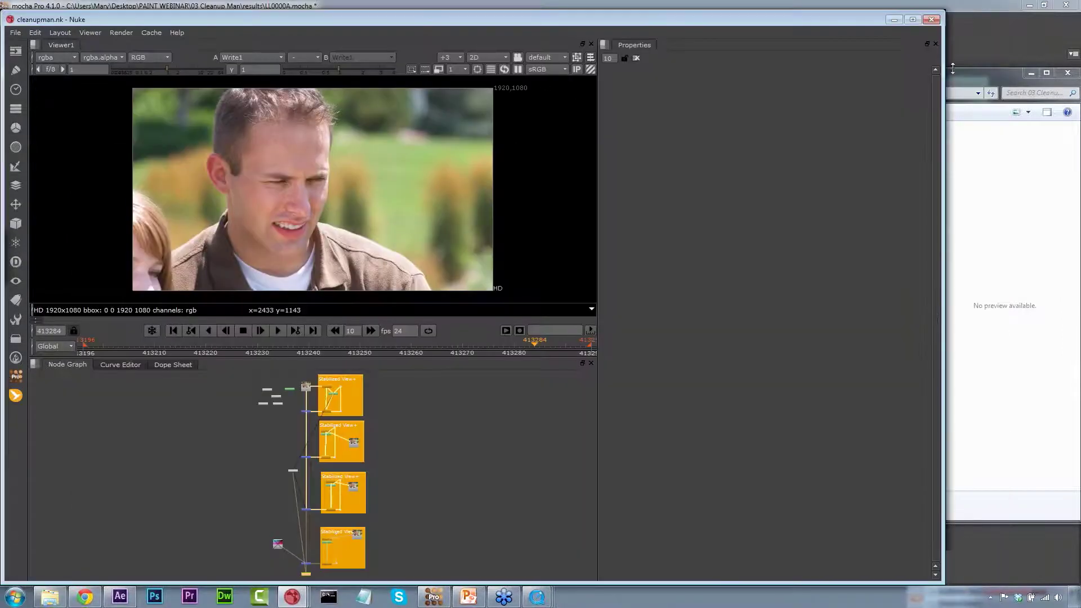
Enlarge the Nuke window, inspect the node tree, and frame the uppermost Stabilized View+ group beside the Read1 node.
drag(954, 38, 1042, 51)
click(994, 22)
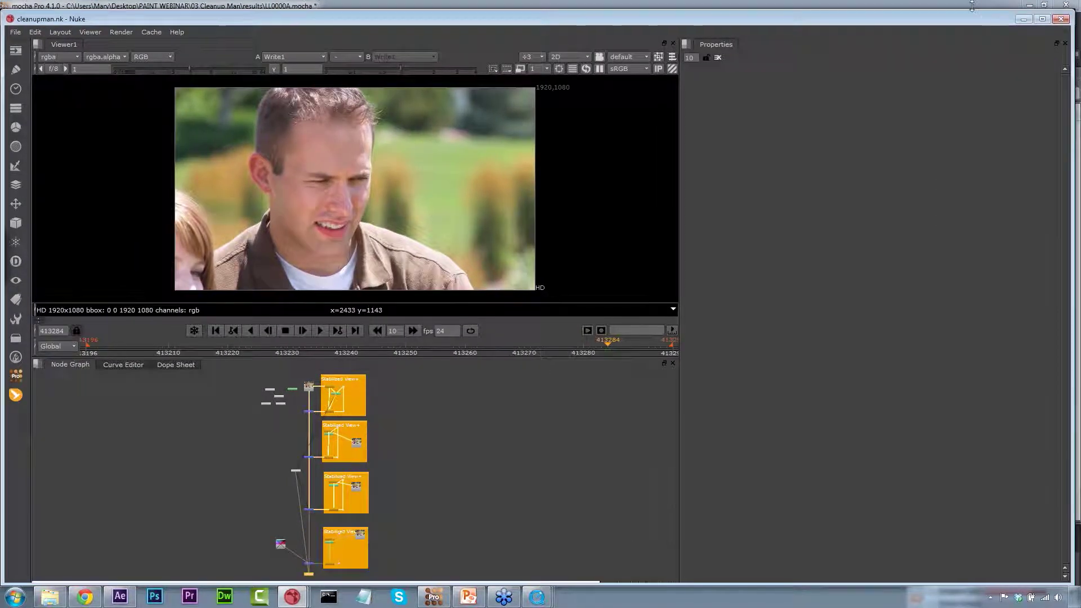
drag(300, 374, 418, 573)
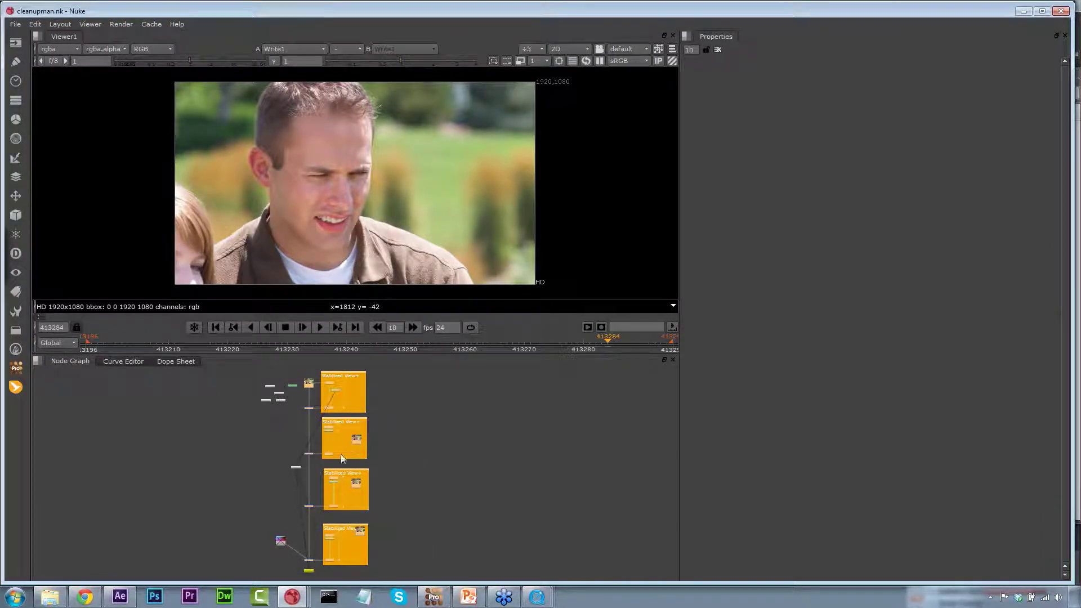
click(429, 441)
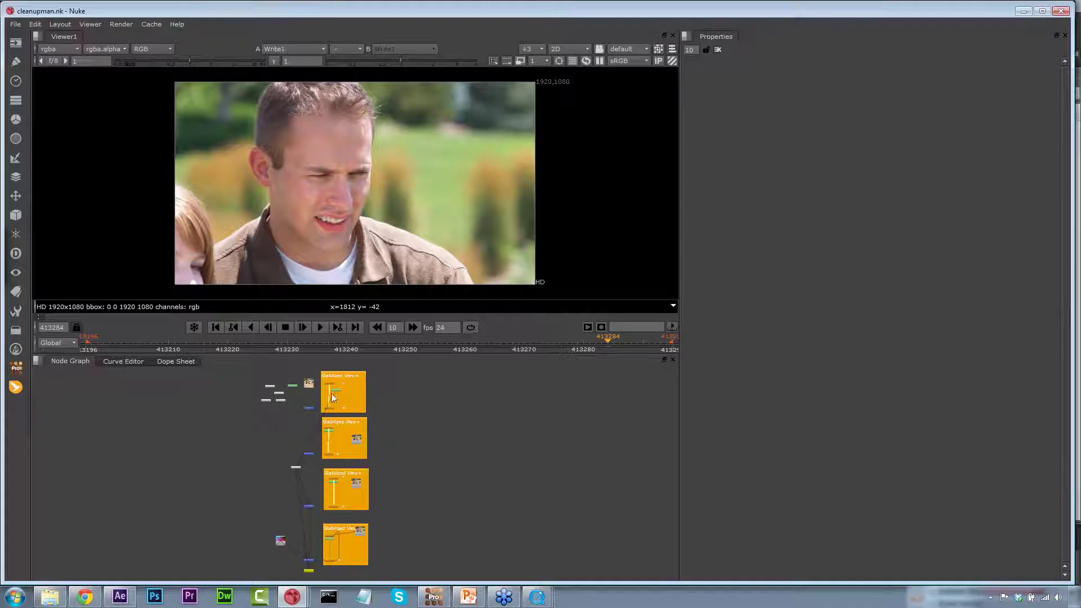
drag(381, 411, 297, 374)
key(f)
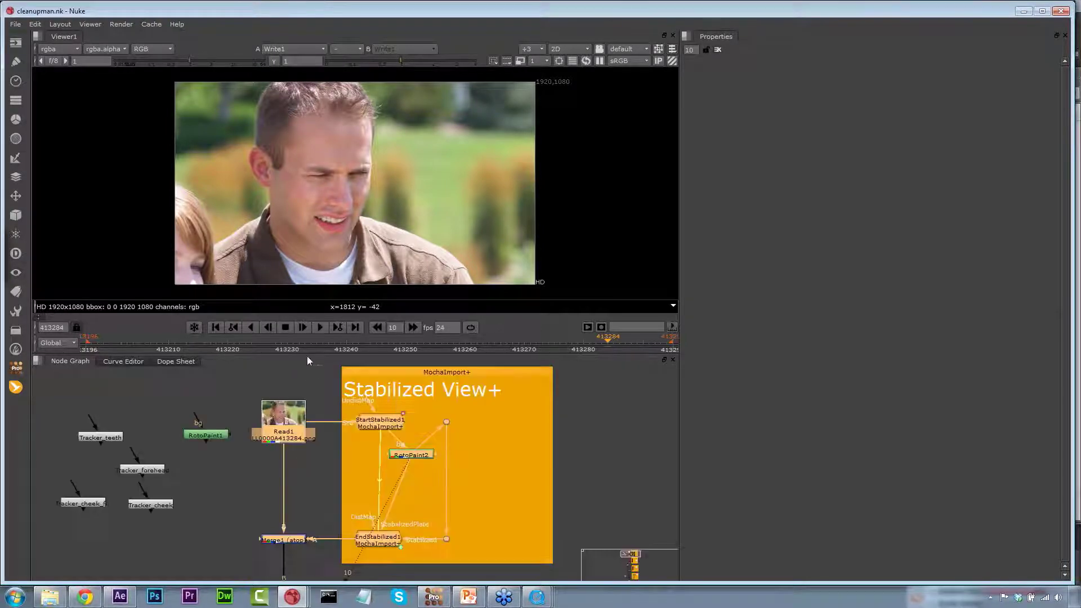
drag(589, 448, 467, 457)
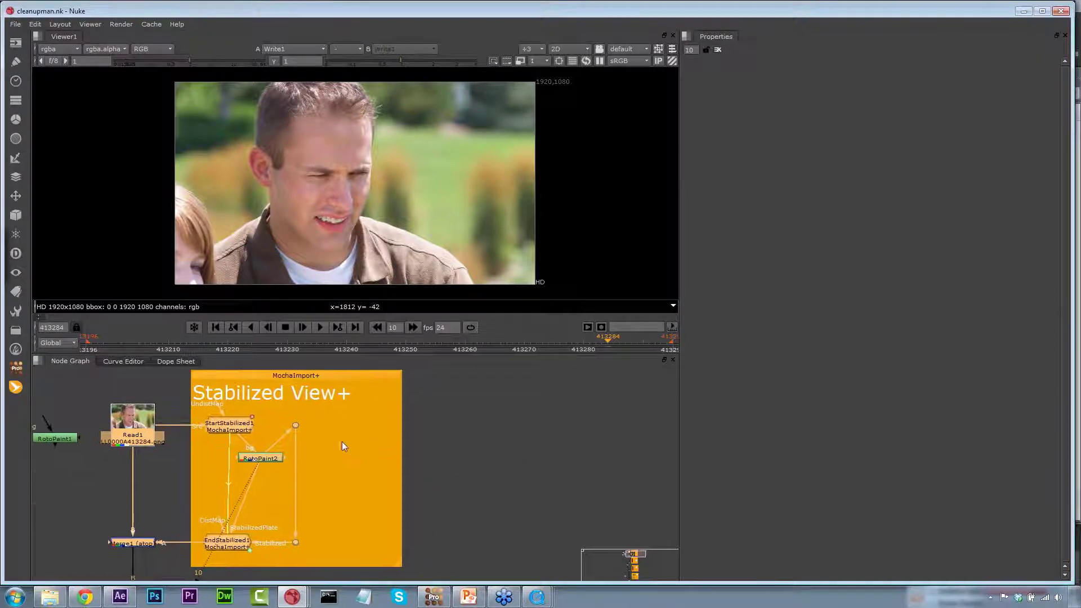
Duplicate the Read1 footage node into the empty area beside the Stabilized View+ group, view the copy, and go to frame 413197.
click(131, 397)
click(143, 421)
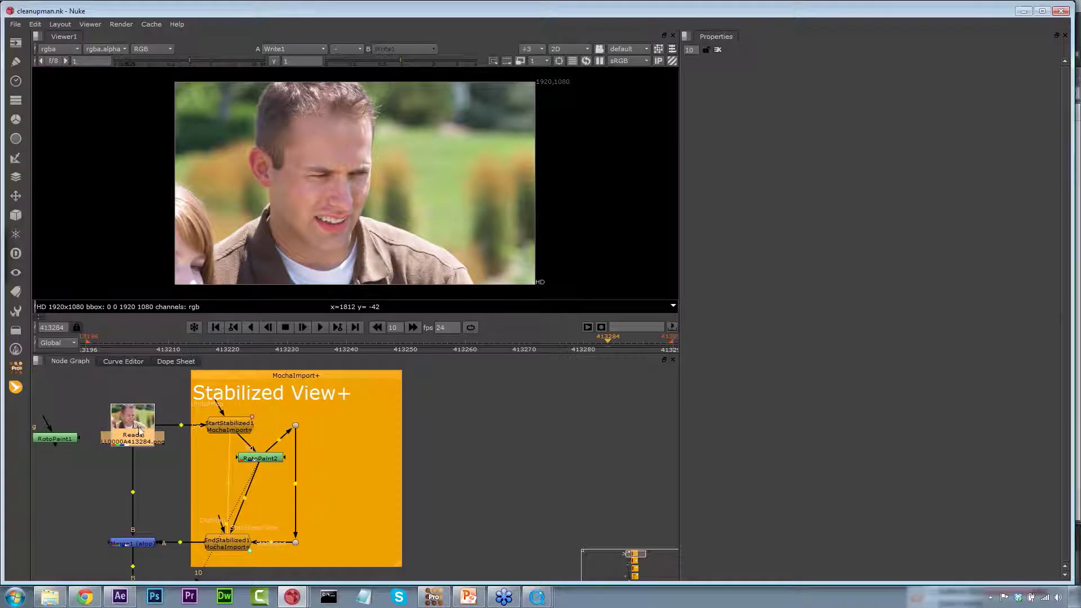
click(479, 452)
key(ctrl+v)
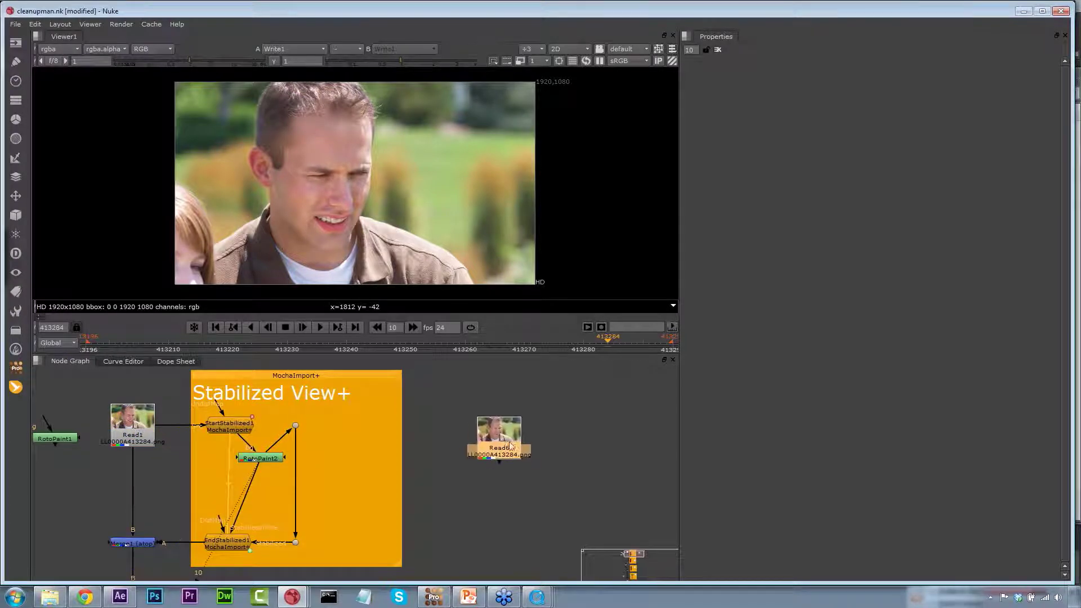
key(1)
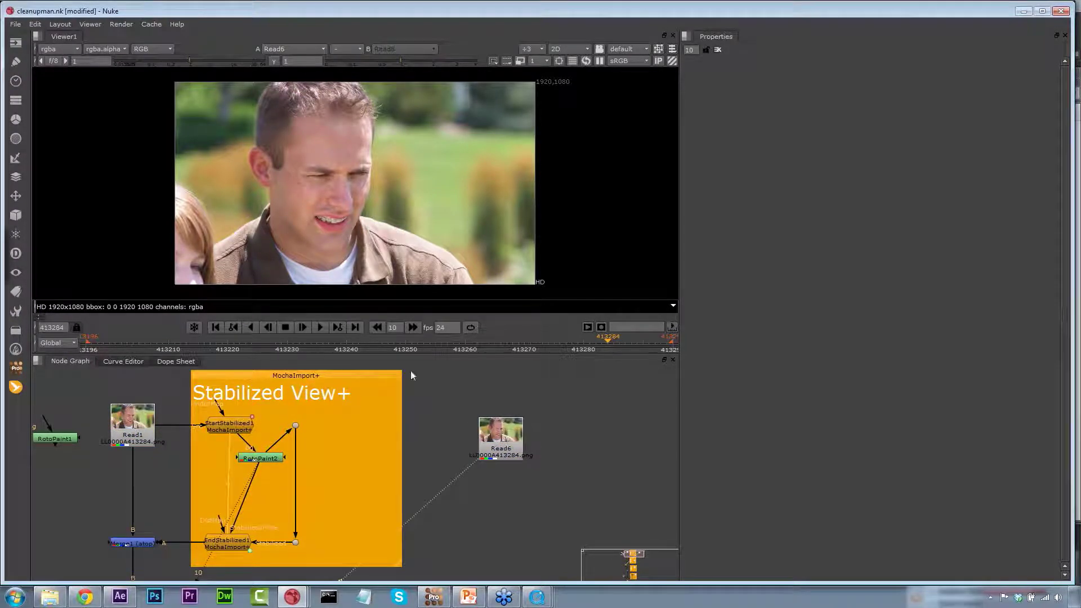
mouse_move(105, 342)
mouse_down()
mouse_move(376, 343)
mouse_move(90, 343)
mouse_up()
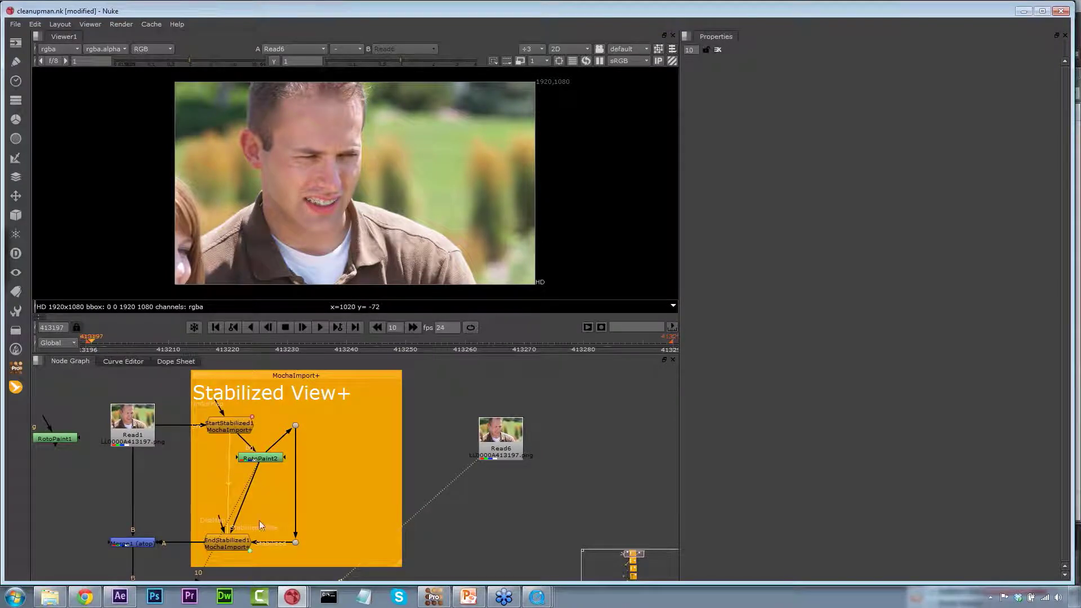
Add a MochaImport+ Stabilized View+ setup to the Read6 footage node.
drag(97, 465, 150, 472)
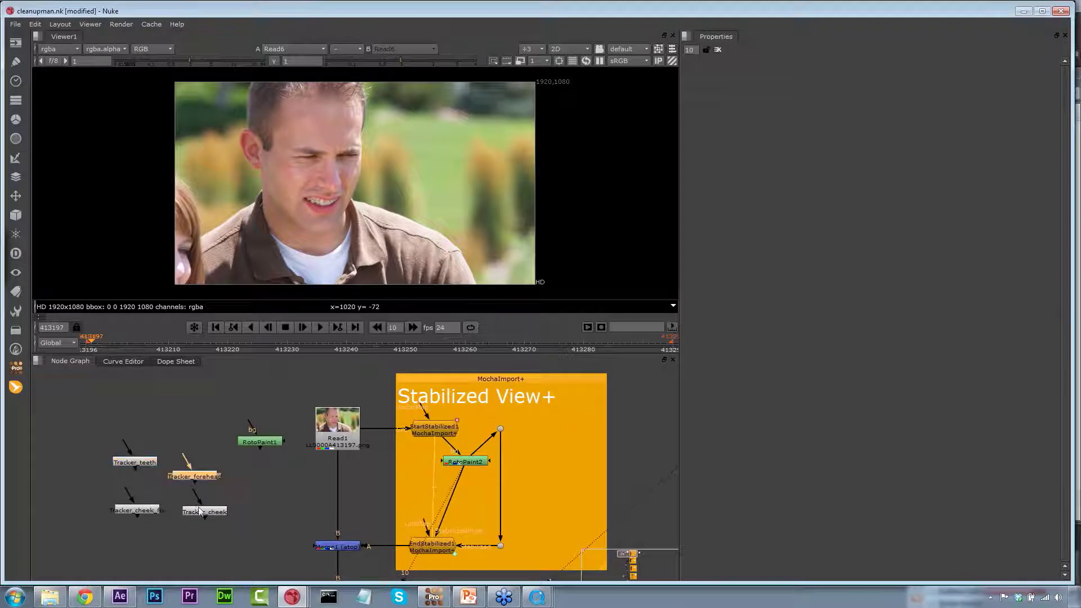
drag(617, 414, 366, 414)
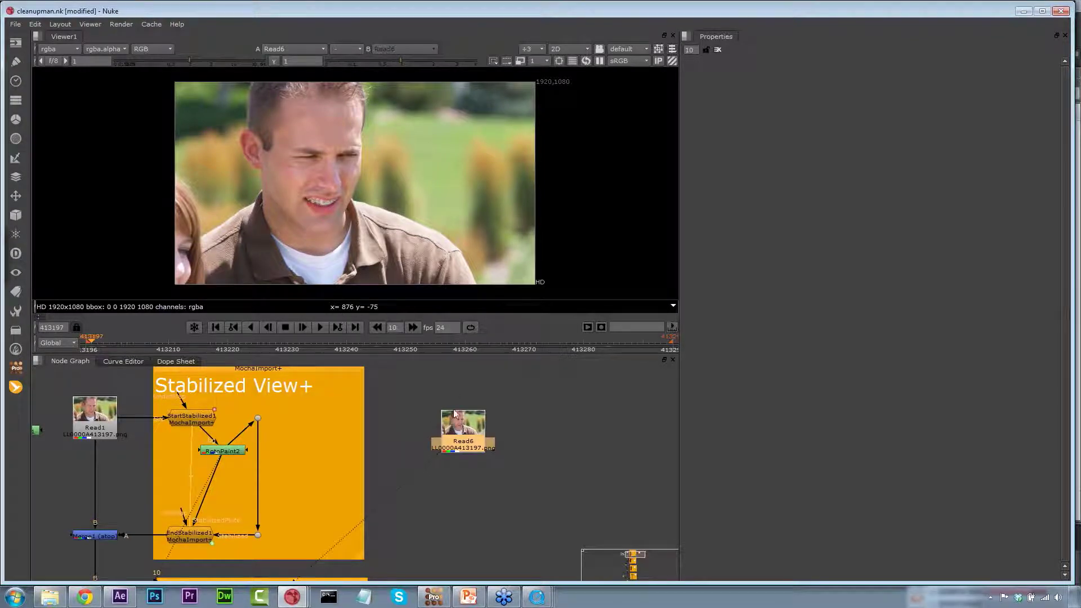
click(17, 389)
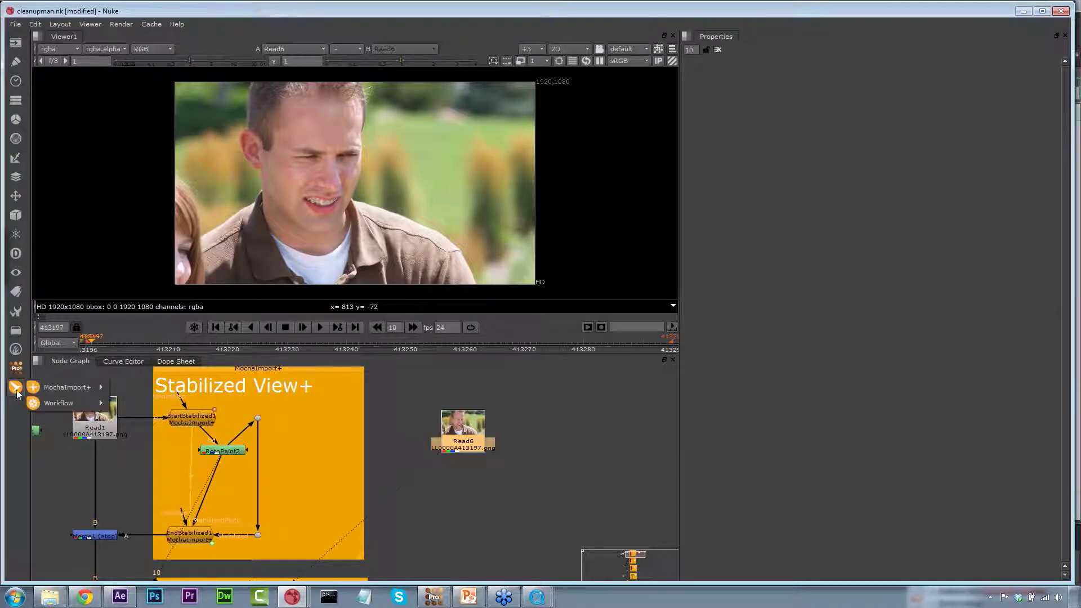
mouse_move(31, 393)
key(Escape)
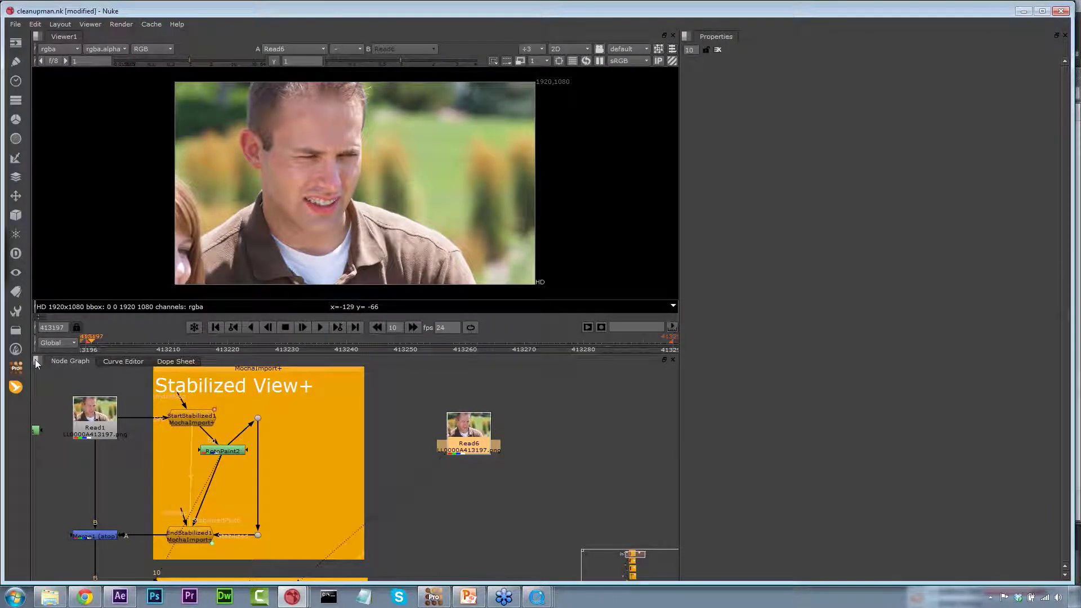
click(15, 387)
mouse_move(62, 388)
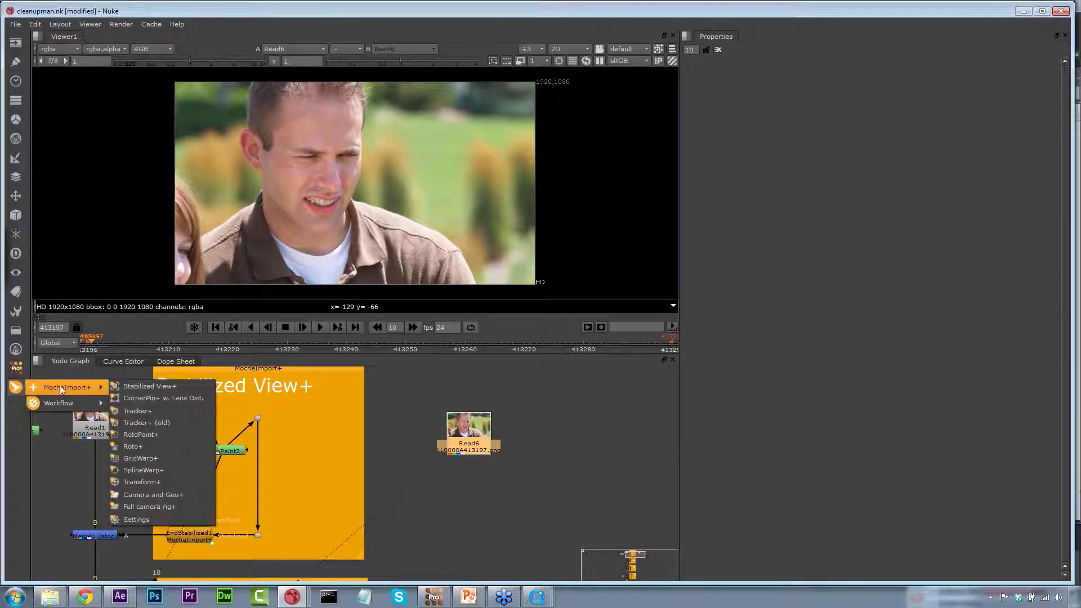
click(174, 386)
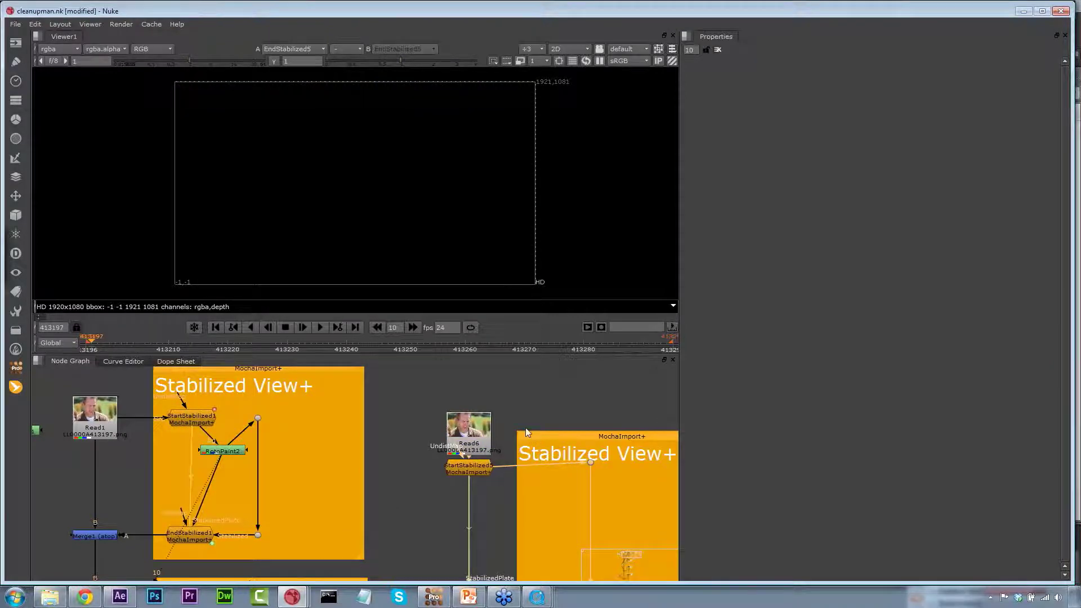
Arrange the new setup's start, end and dot nodes squarely inside its orange backdrop beside Read6, and open the StartStabilized5 properties.
drag(523, 424, 363, 370)
mouse_move(512, 563)
mouse_down()
mouse_move(357, 499)
mouse_move(273, 422)
mouse_move(419, 436)
mouse_up()
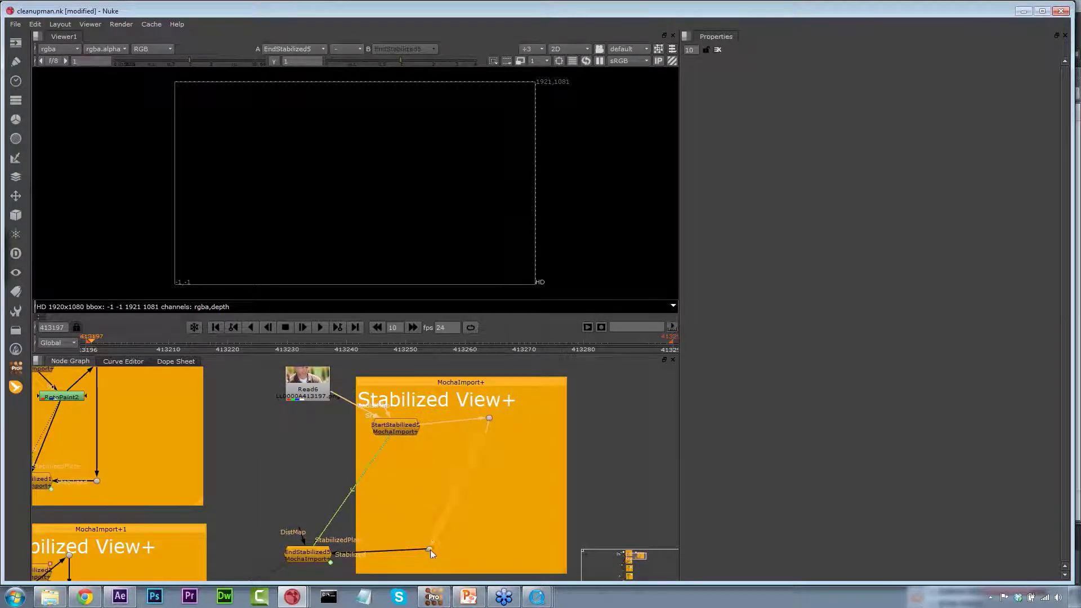
drag(430, 550, 525, 554)
drag(311, 554, 398, 554)
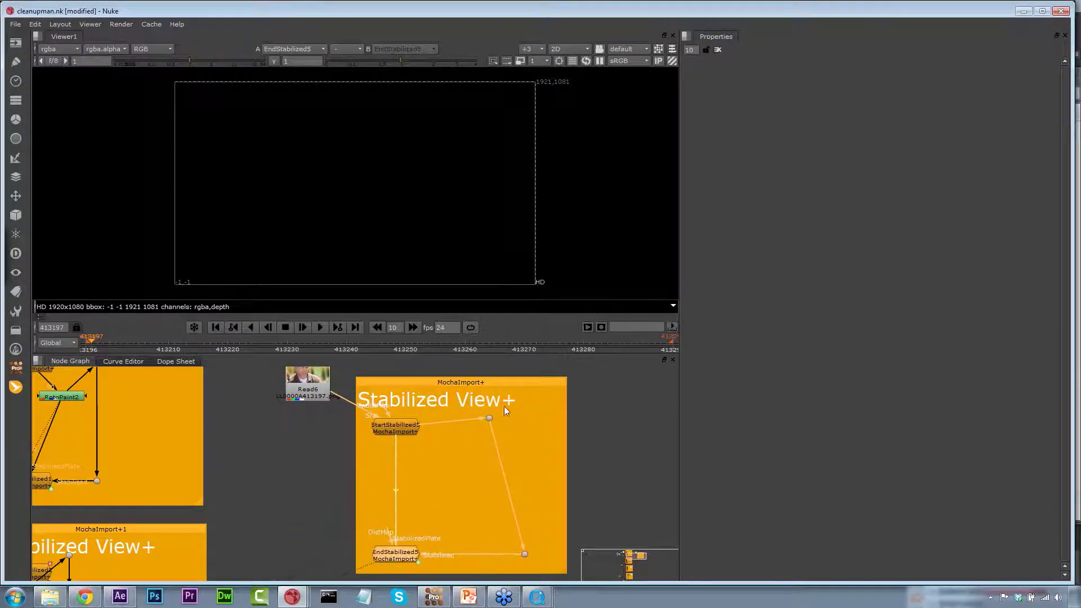
drag(489, 418, 525, 427)
drag(318, 385, 317, 432)
click(400, 427)
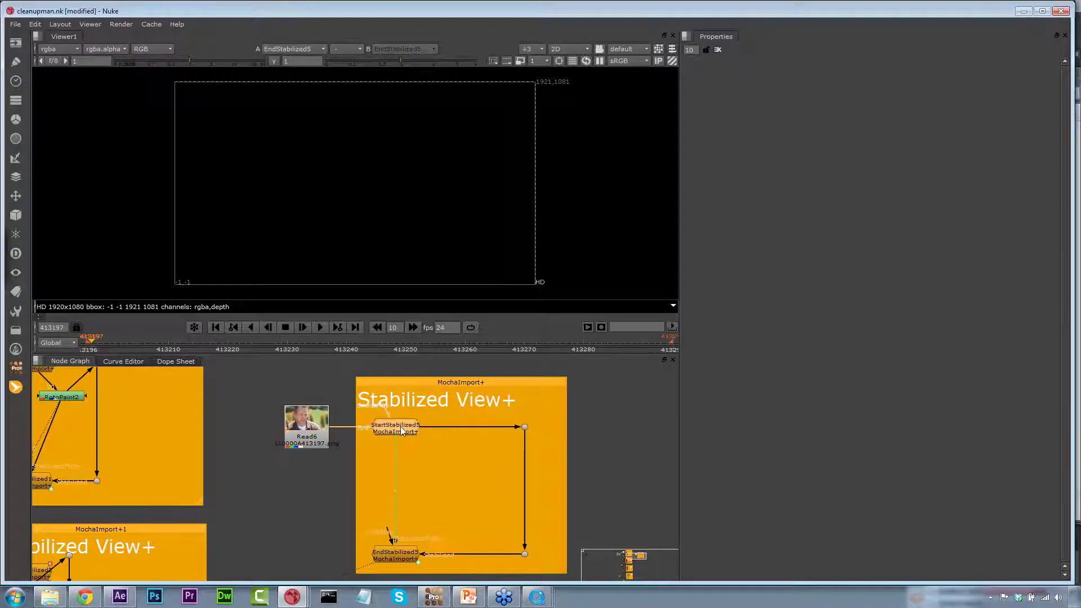
double_click(401, 427)
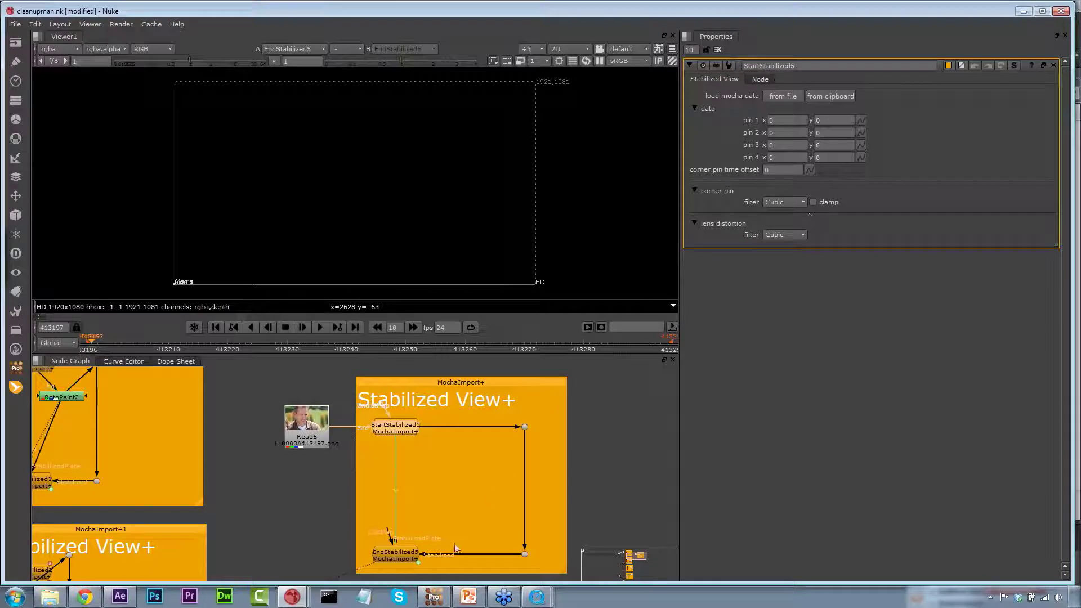
Switch to mocha Pro, scrub the cheek fix track through the clip, and copy its tracking data to the clipboard in Nuke Corner Pin format.
click(441, 600)
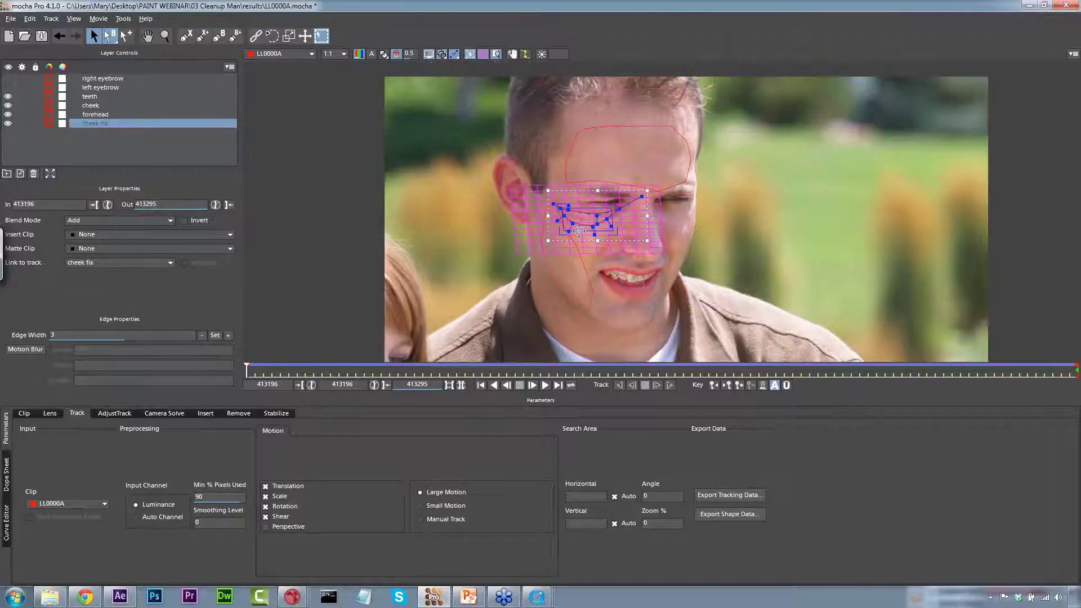
drag(248, 369, 1077, 370)
drag(373, 372, 246, 369)
click(721, 495)
click(676, 282)
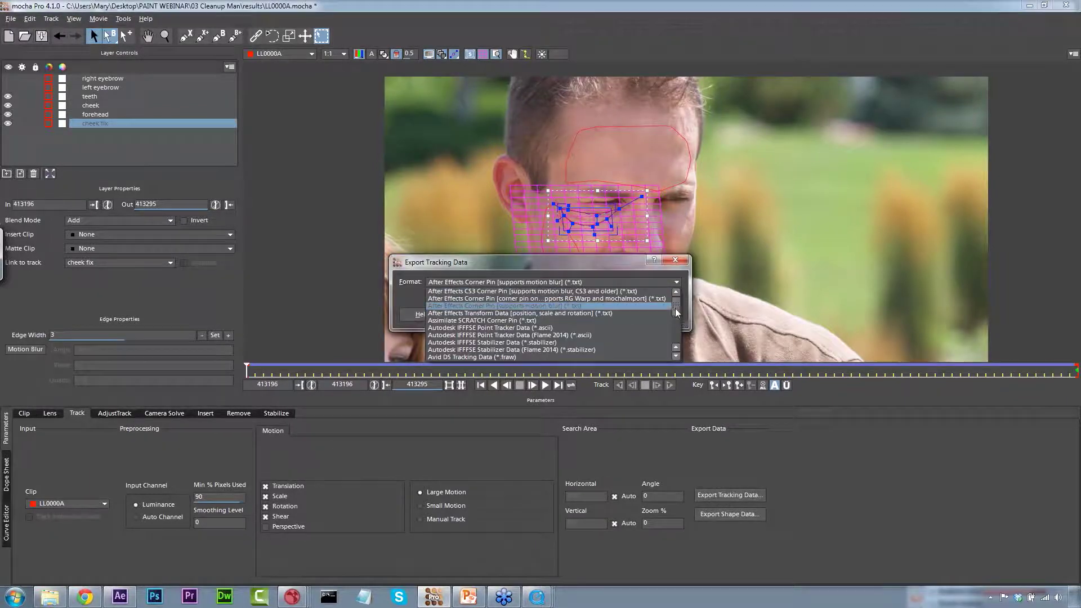
drag(676, 301, 676, 335)
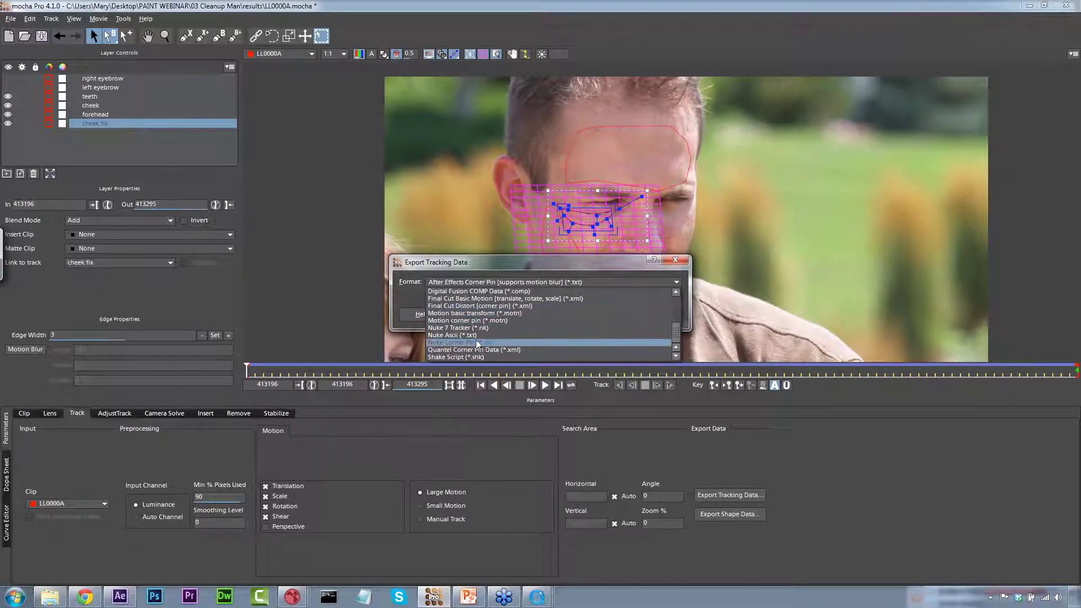
click(480, 349)
click(532, 314)
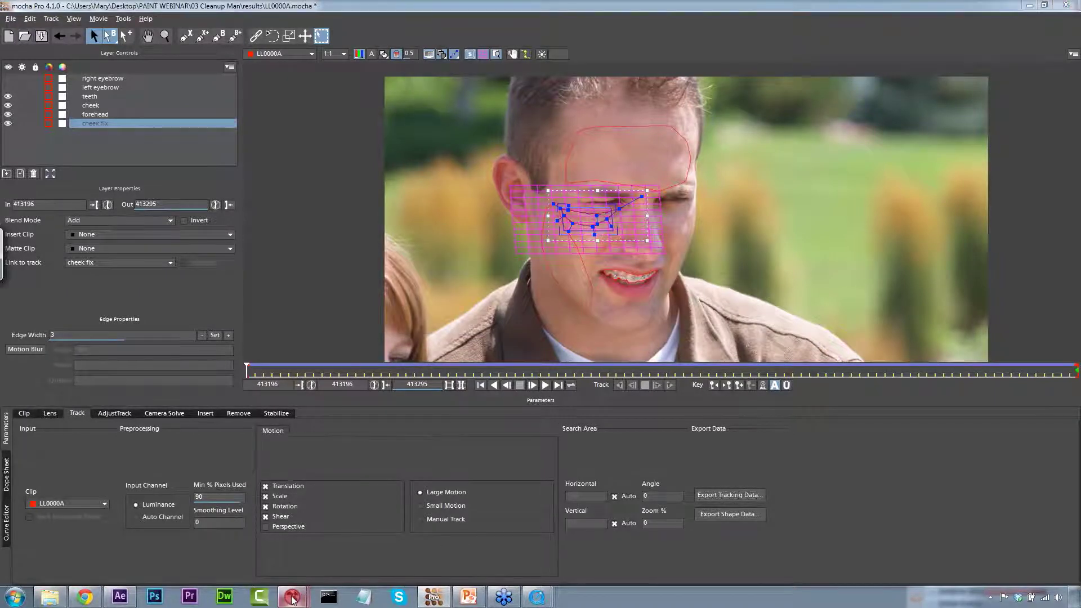
Switch back to Nuke and load the mocha data from the clipboard into StartStabilized5.
mouse_move(293, 600)
click(684, 538)
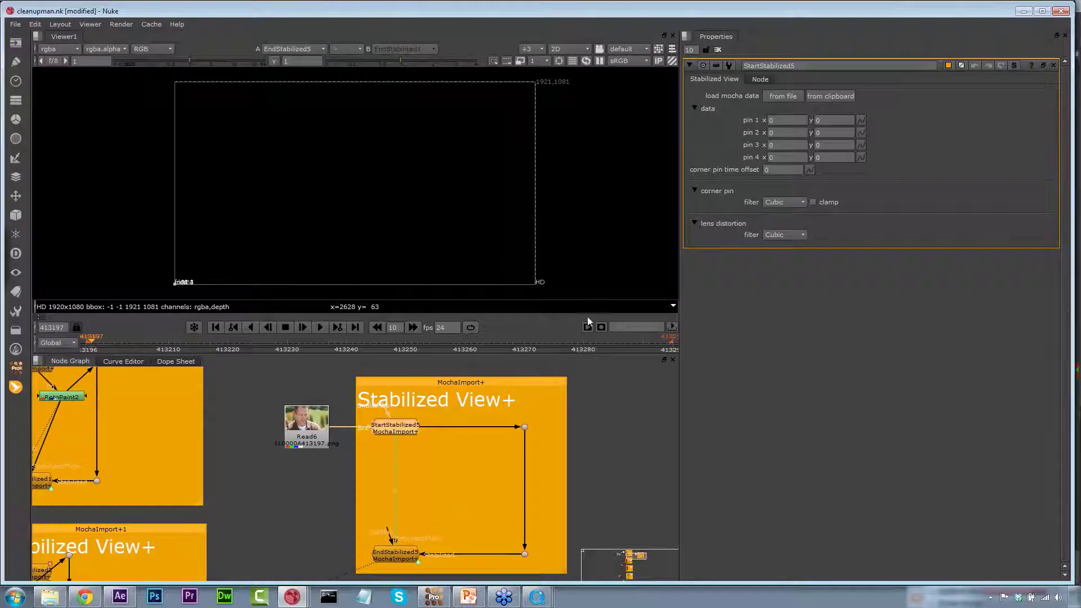
click(836, 95)
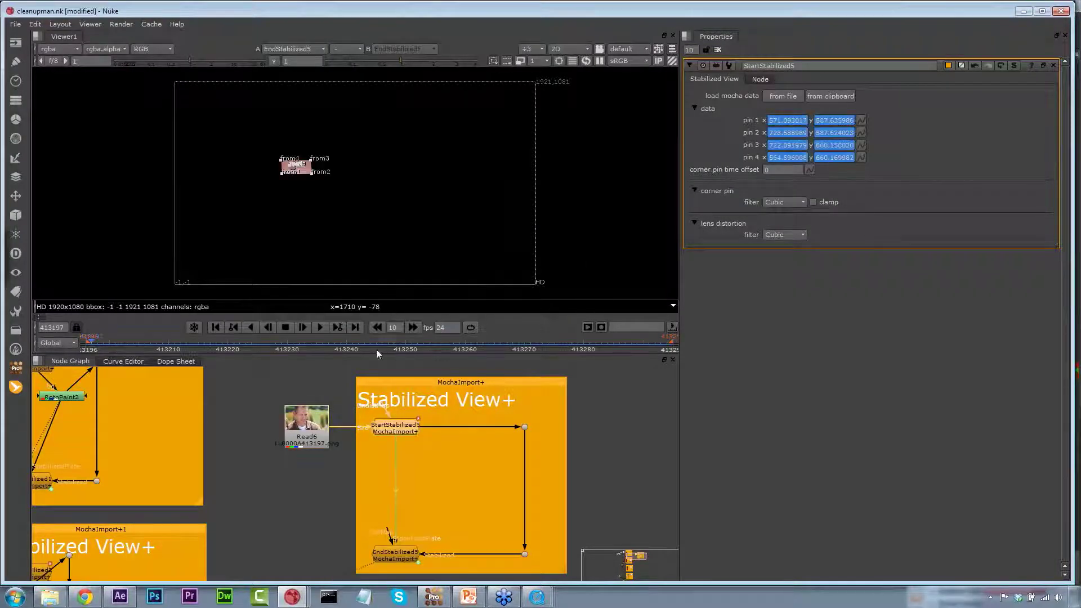
Examine the cheek patch and its surrounding corner pins up close in the viewer.
drag(311, 177, 317, 201)
key(ctrl+z)
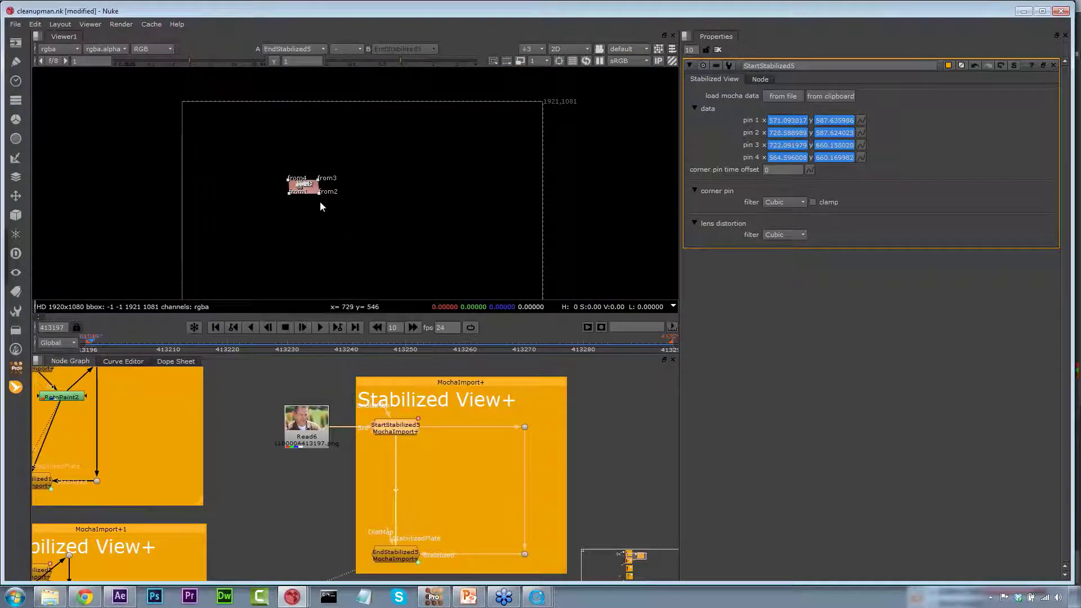
drag(308, 210, 305, 215)
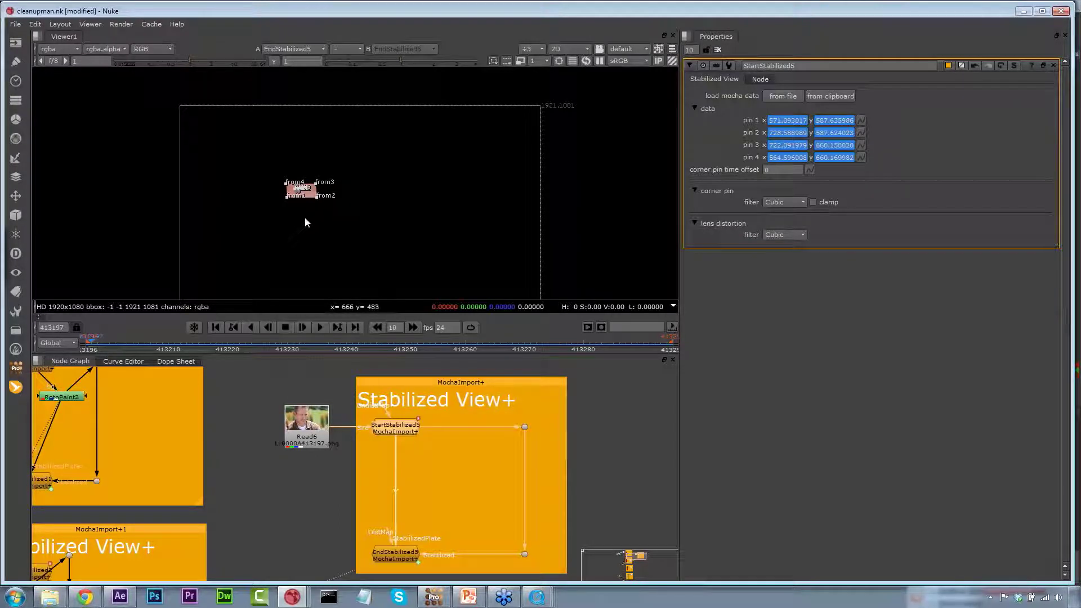
drag(268, 164, 332, 227)
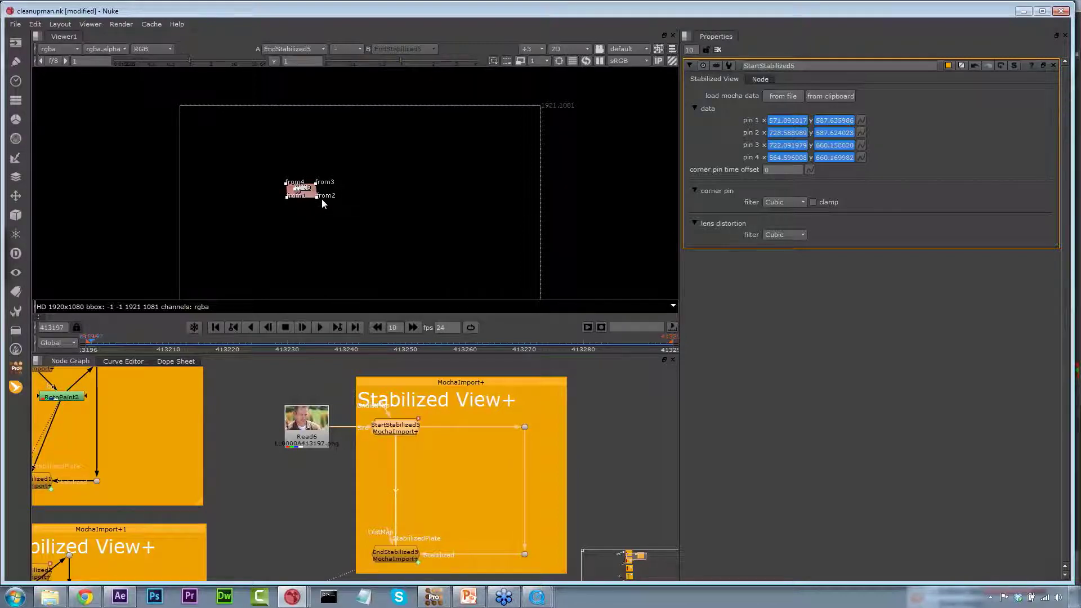
mouse_move(287, 230)
mouse_down()
mouse_move(307, 229)
mouse_move(272, 240)
mouse_up()
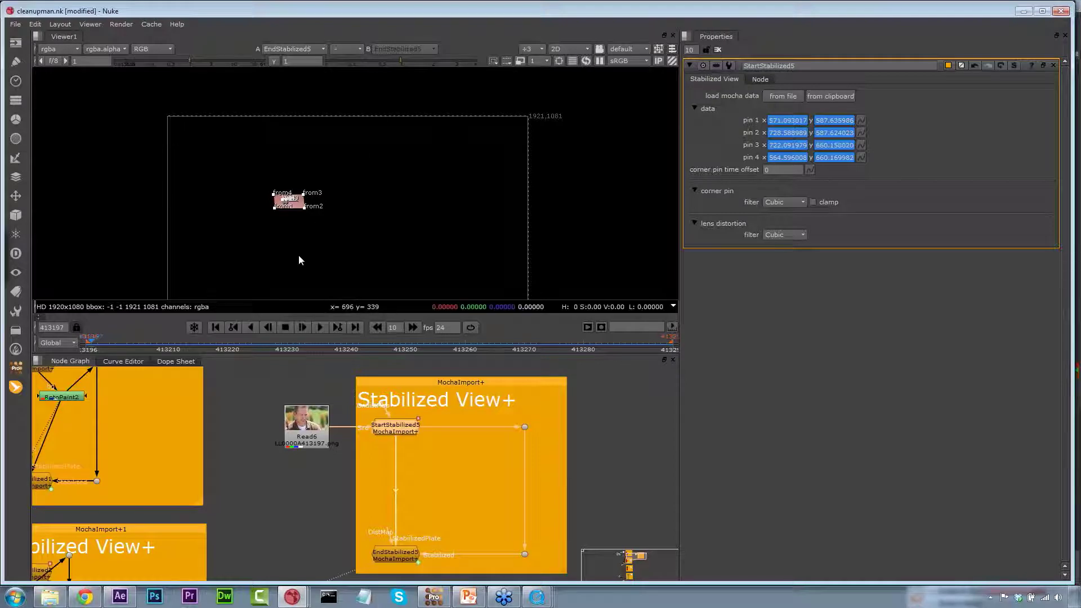
scroll(298, 255, up, 3)
scroll(297, 255, up, 3)
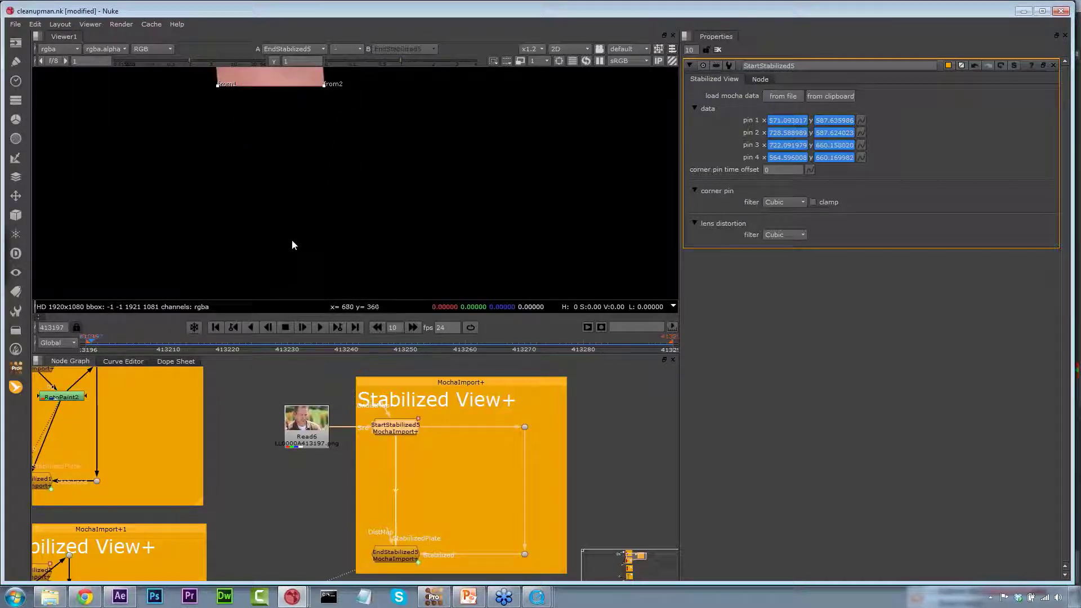
drag(315, 155, 312, 278)
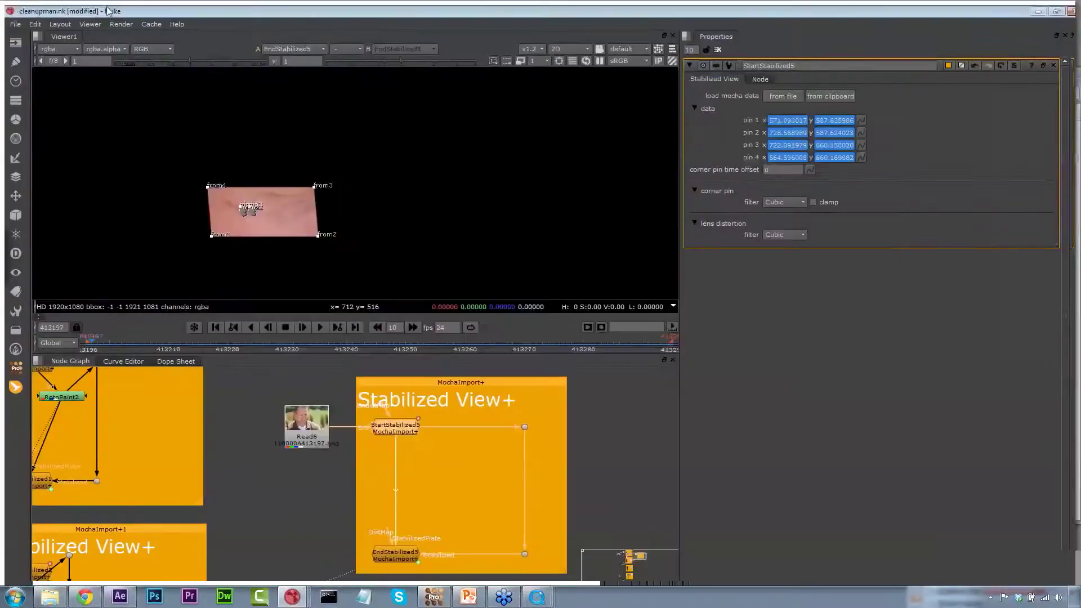
scroll(280, 249, up, 4)
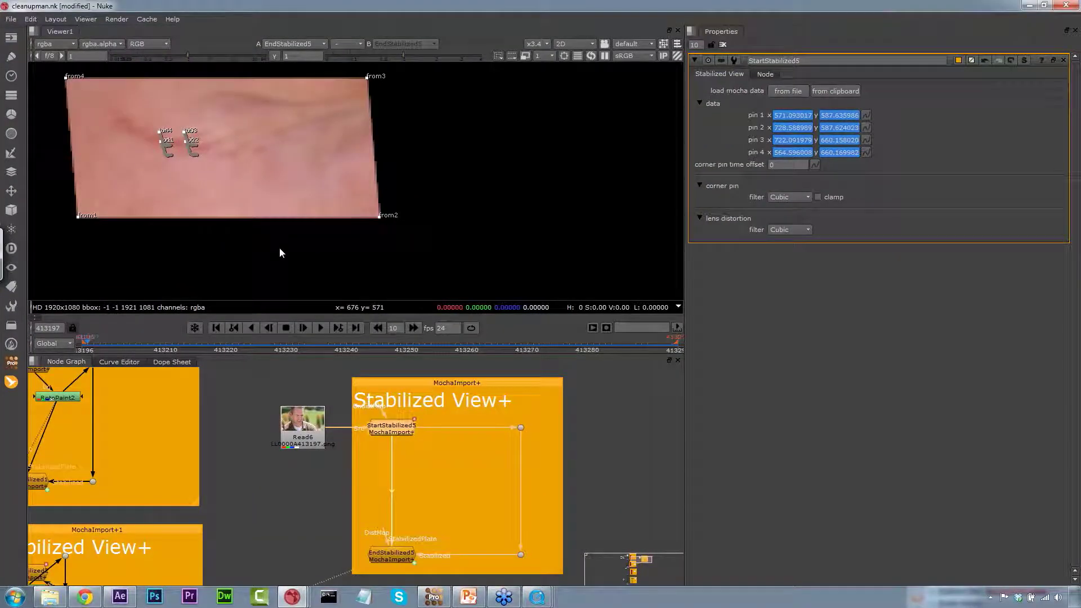
Add a RotoPaint node after the StartStabilized5 node in the new Stabilized View+ group.
click(11, 38)
click(393, 433)
click(11, 57)
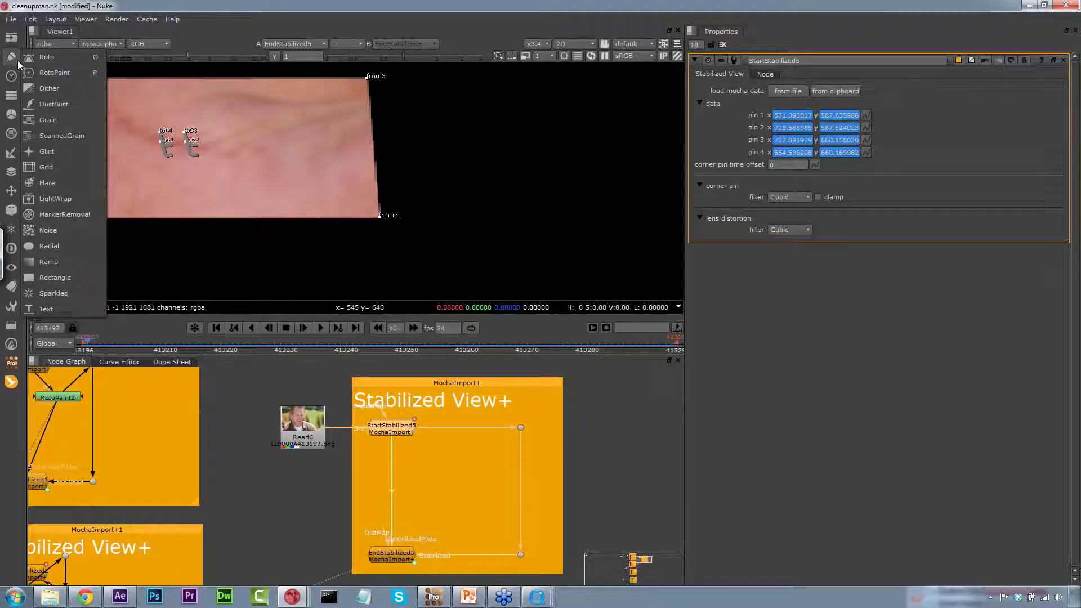
click(41, 75)
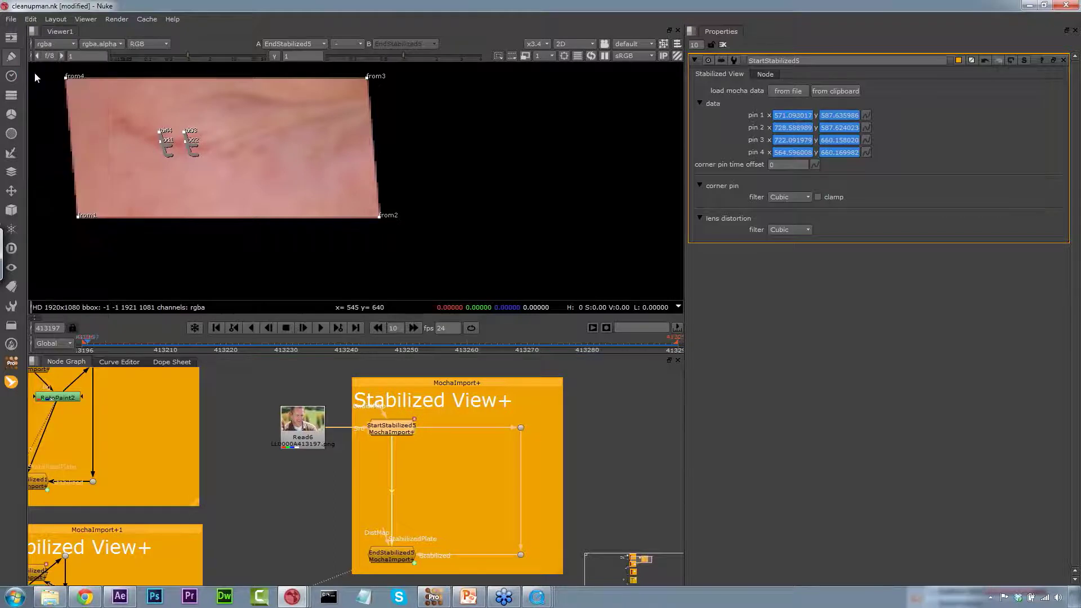
Add a RotoPaint node after StartStabilized5 and set its Clone brush size to 50.
click(40, 156)
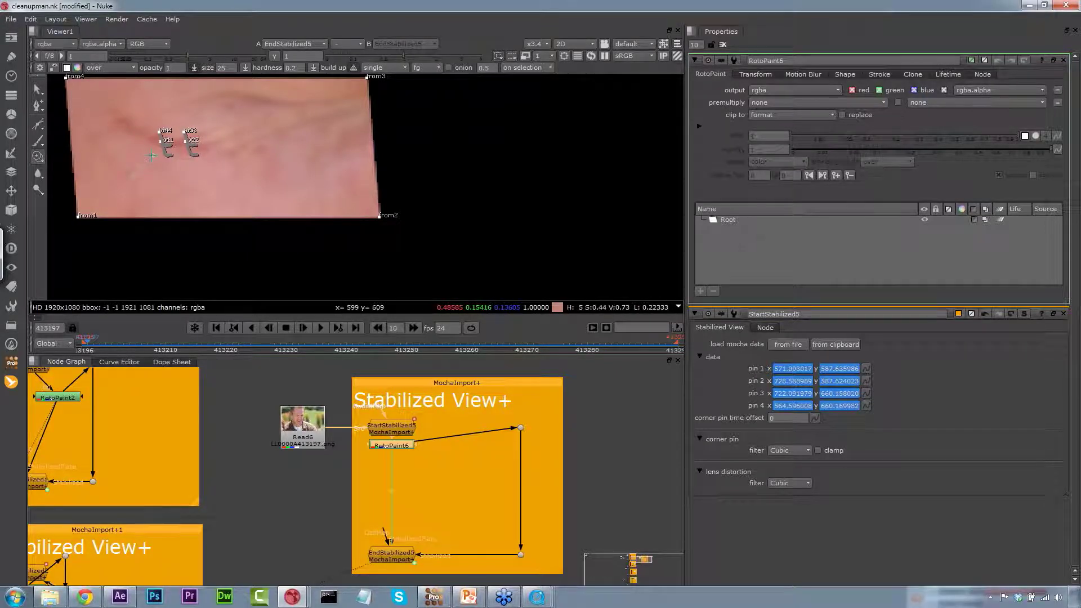
double_click(223, 68)
text(50)
key(Return)
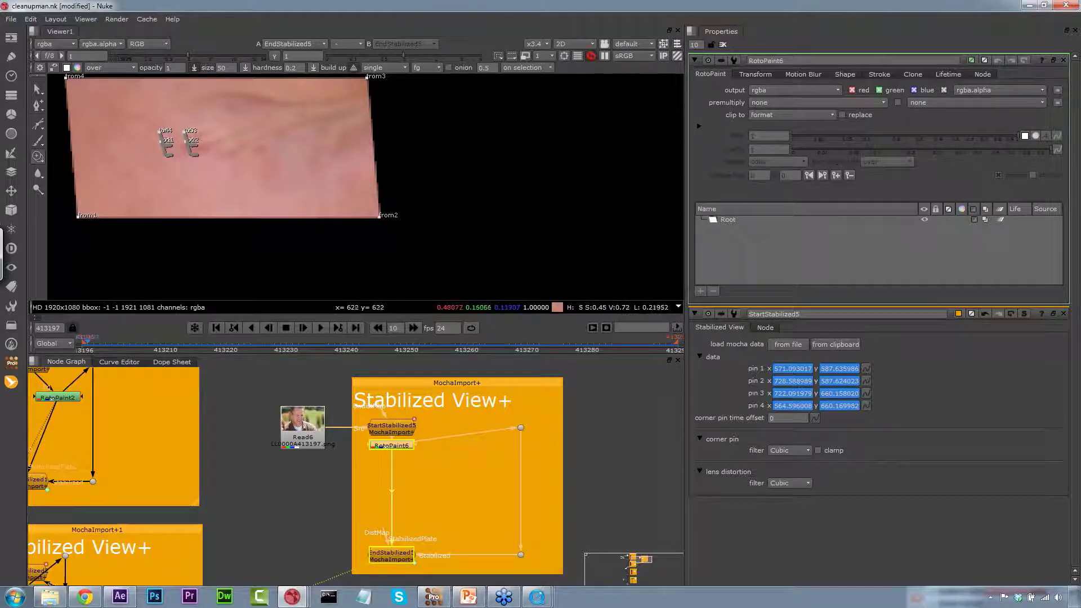
Clone clean skin over the first creases beside the corner-pin markers and close the StartStabilized5 properties.
click(205, 142)
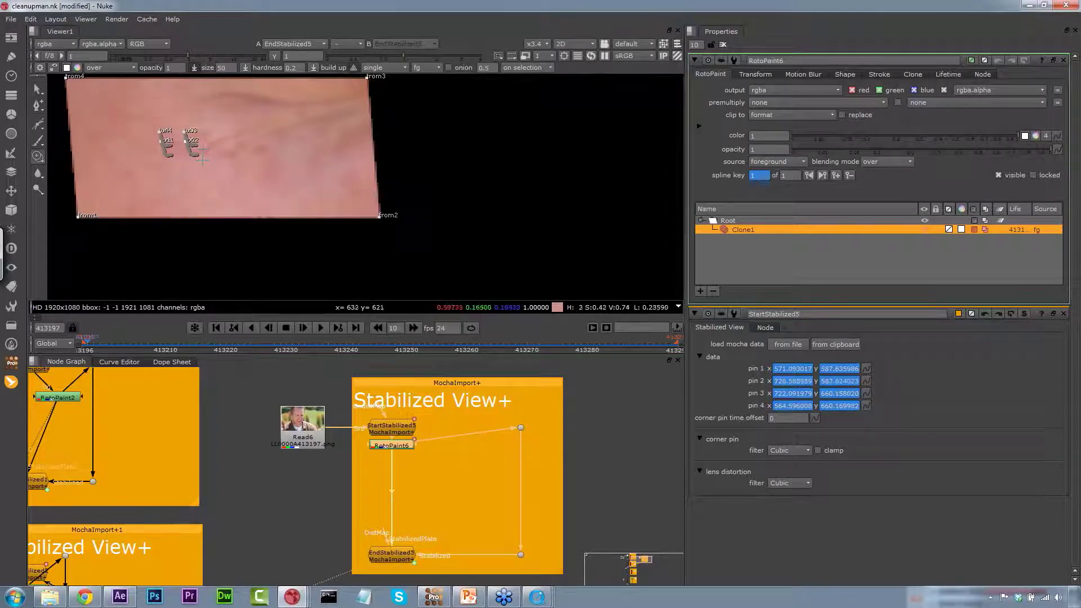
click(202, 139)
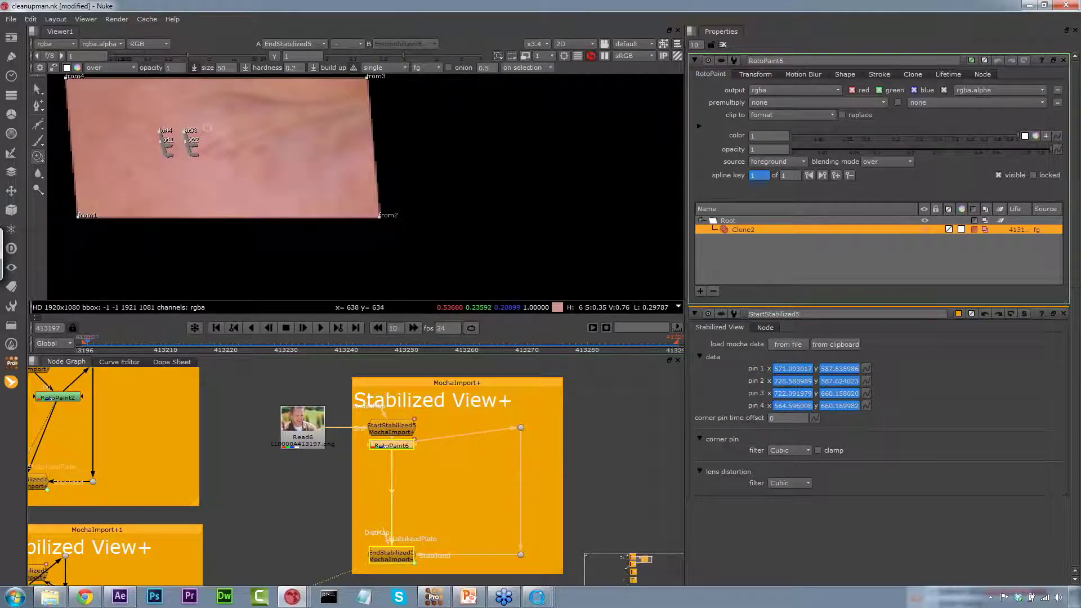
click(1064, 313)
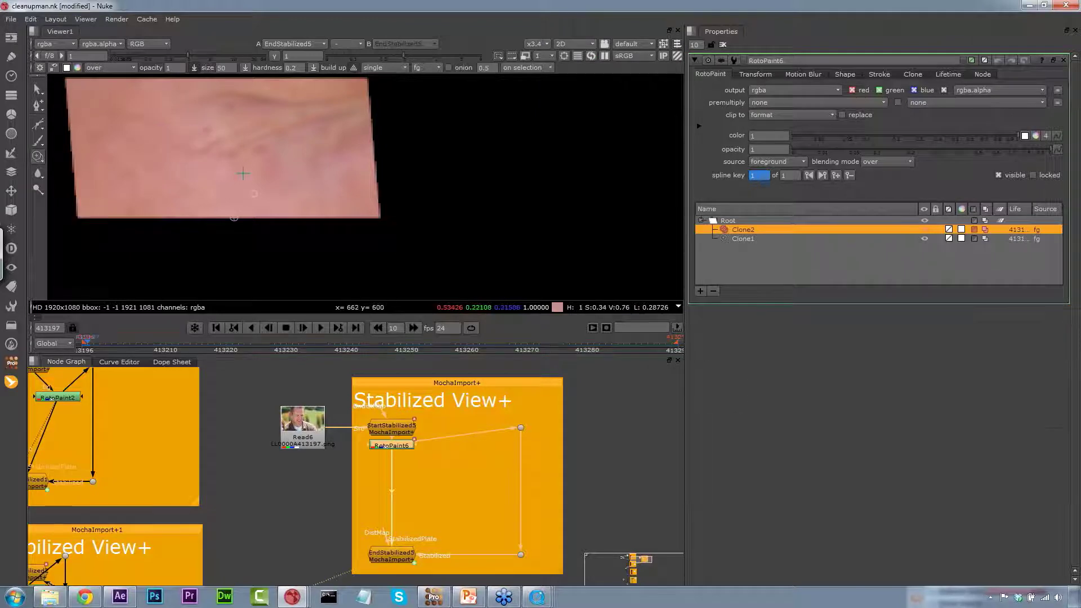
Clone clean skin over the fine creases and spots in the left-centre area of the stabilized skin patch.
click(189, 143)
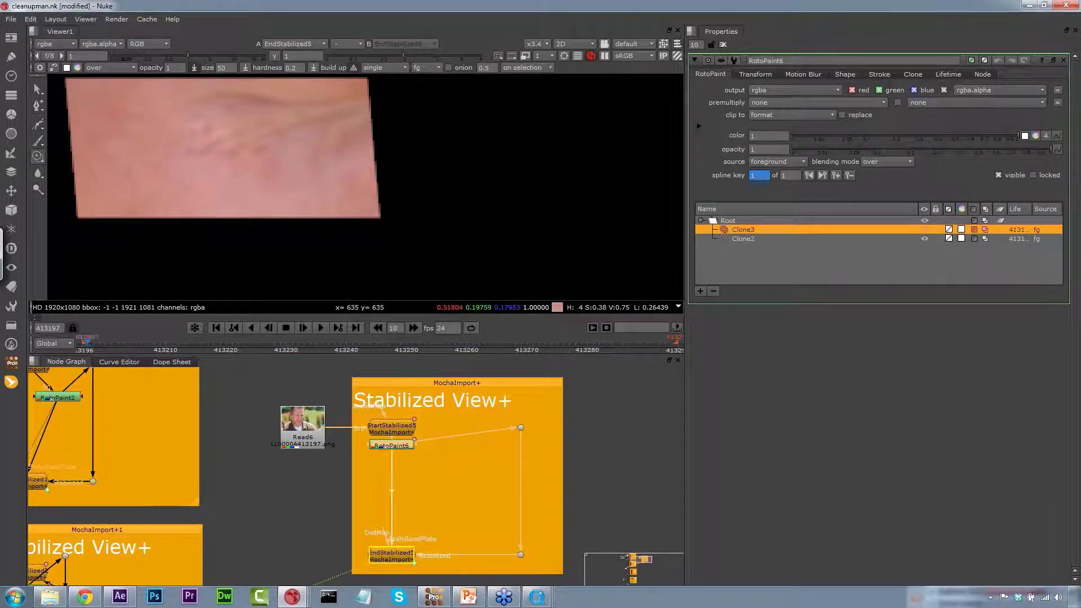
click(208, 126)
click(199, 128)
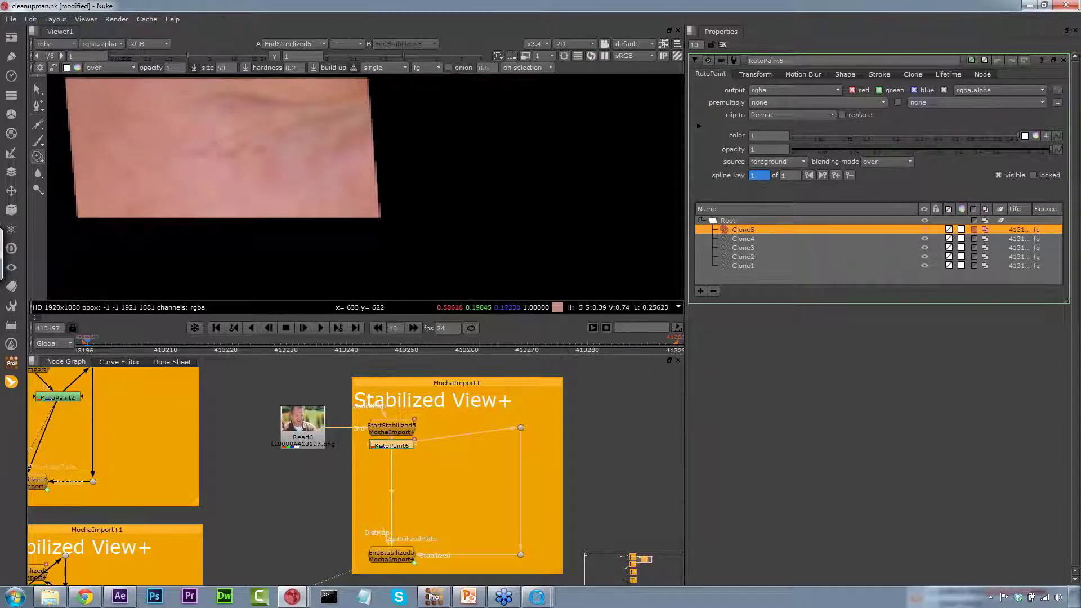
click(191, 149)
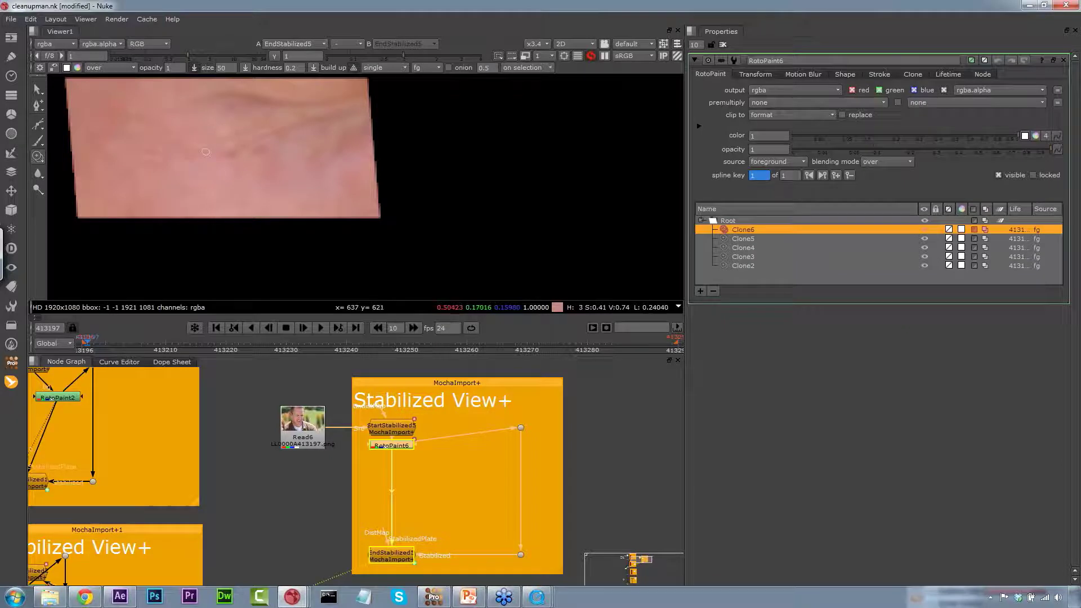
click(187, 159)
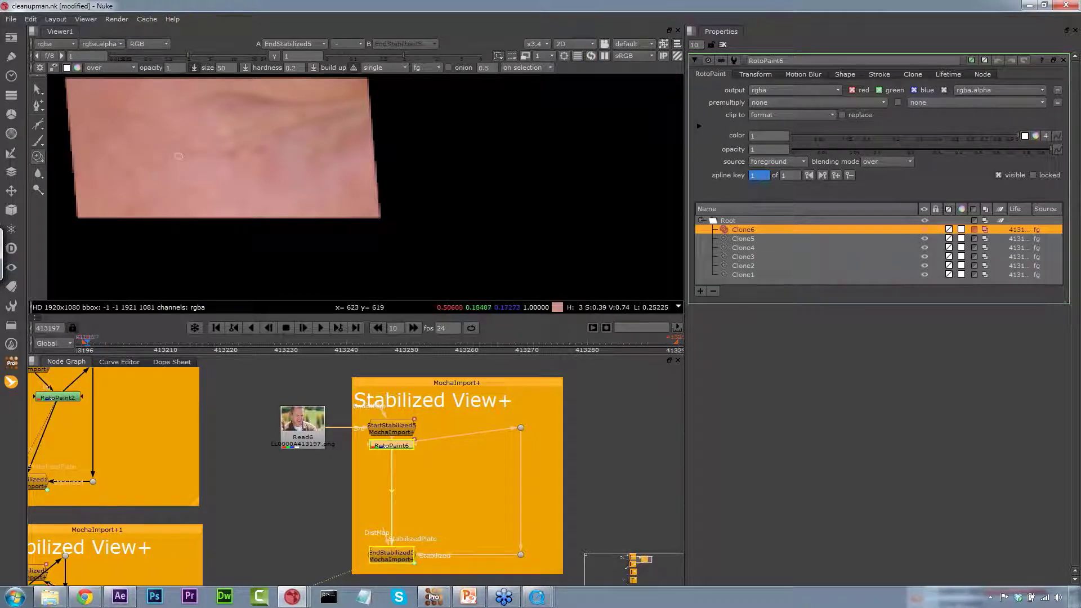
click(180, 151)
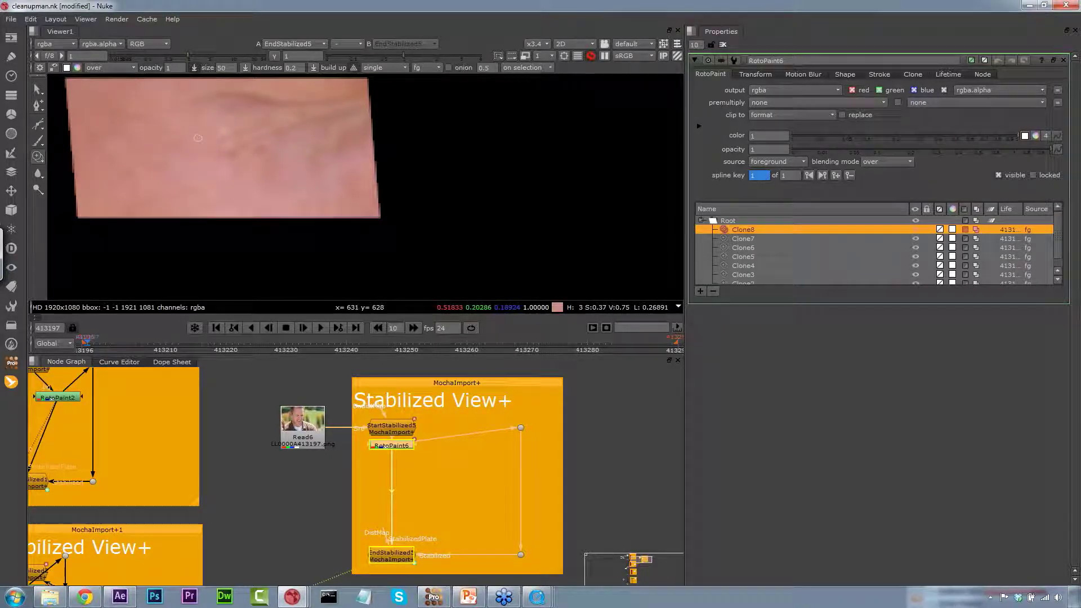
click(219, 158)
click(215, 133)
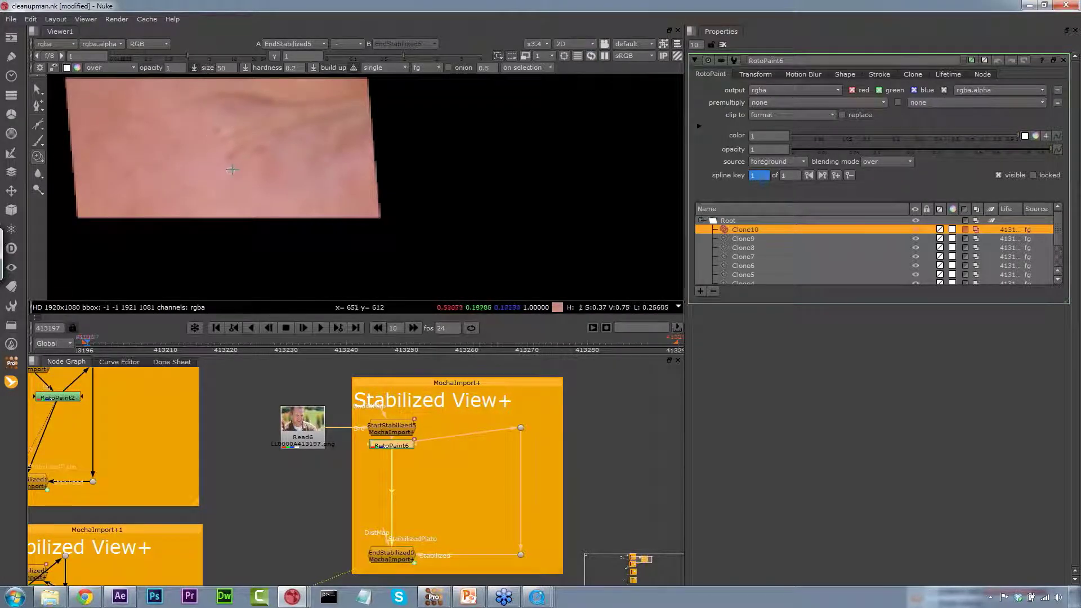
Undo the last clone stroke, then clone smooth skin over the creases from the patch's centre towards its right side.
key(ctrl+z)
drag(226, 125, 218, 129)
click(211, 131)
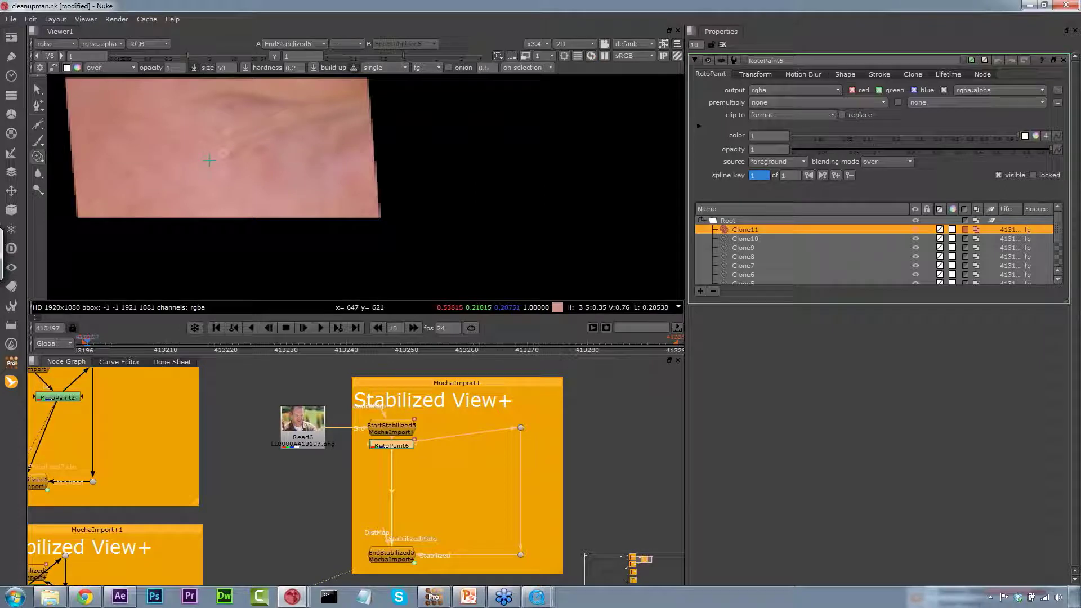
click(237, 147)
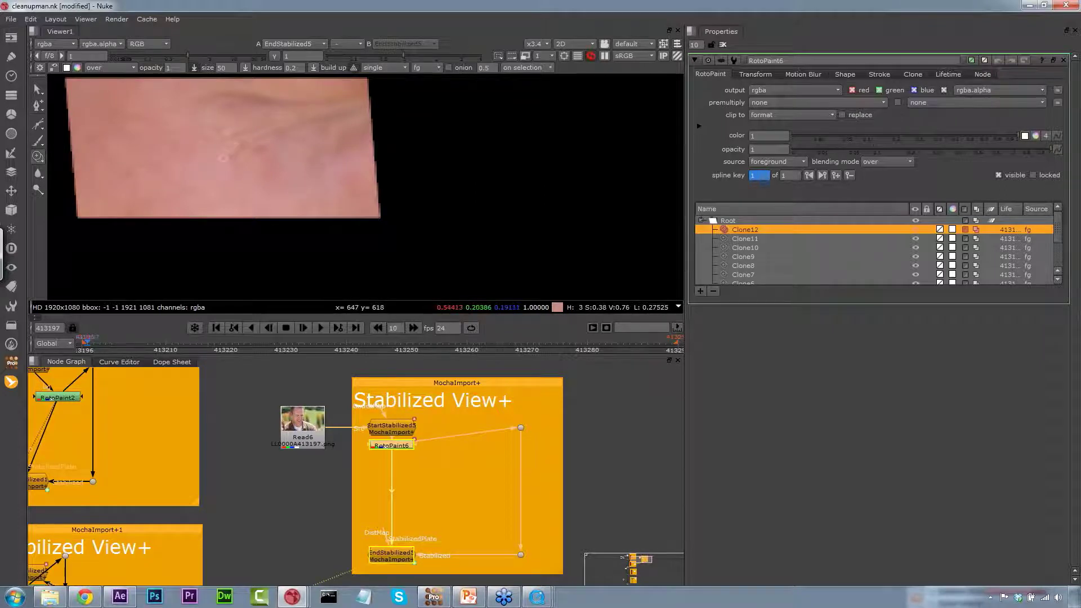
click(250, 145)
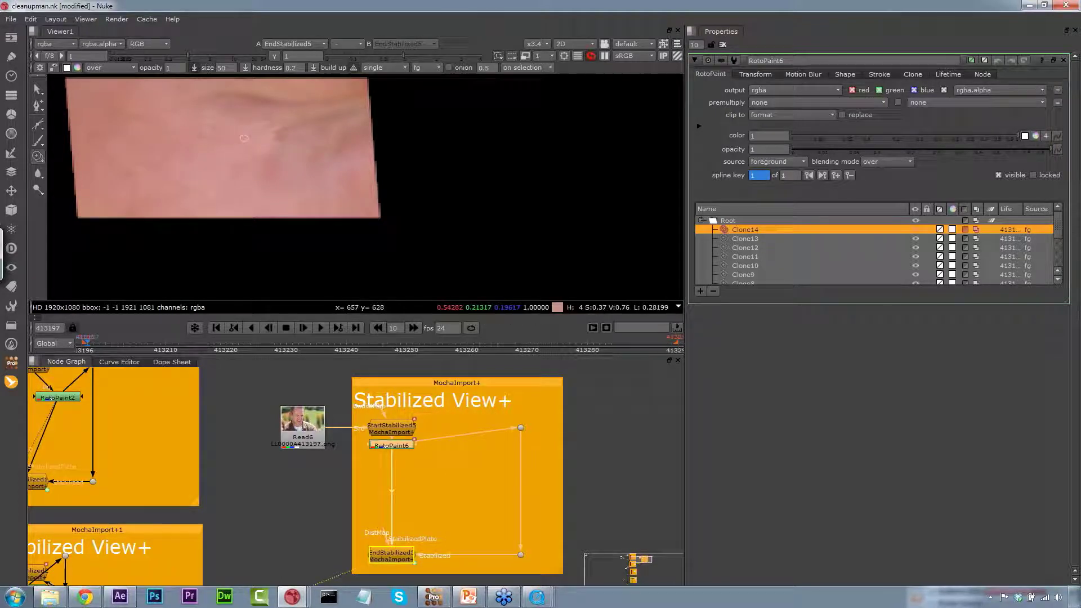
click(275, 138)
click(295, 130)
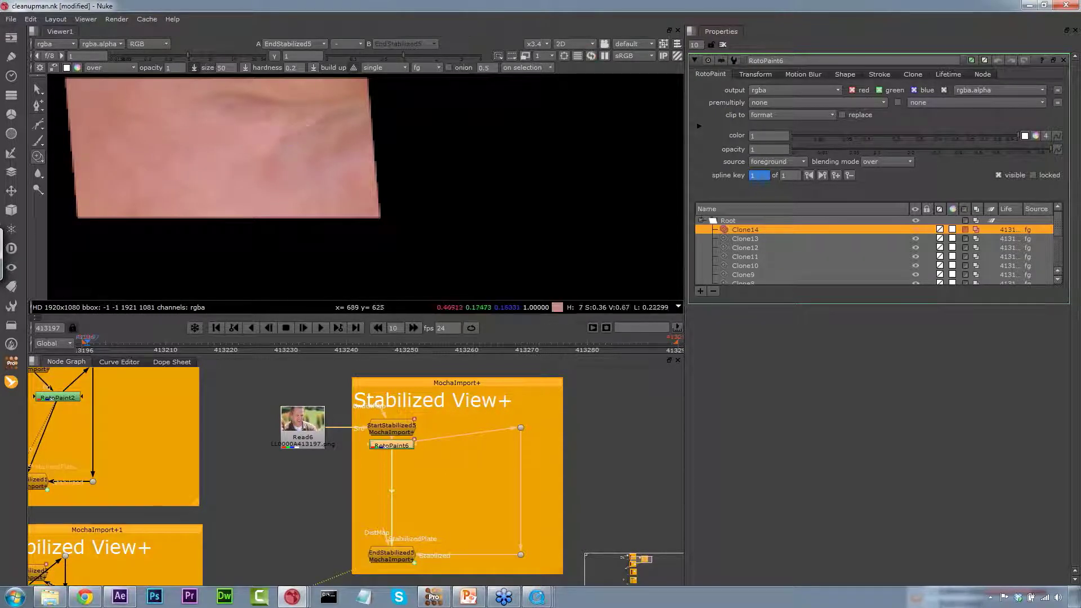
click(318, 123)
click(317, 130)
Soften the cloned skin near the centre of the patch with a Blur brush stroke.
click(38, 174)
click(52, 173)
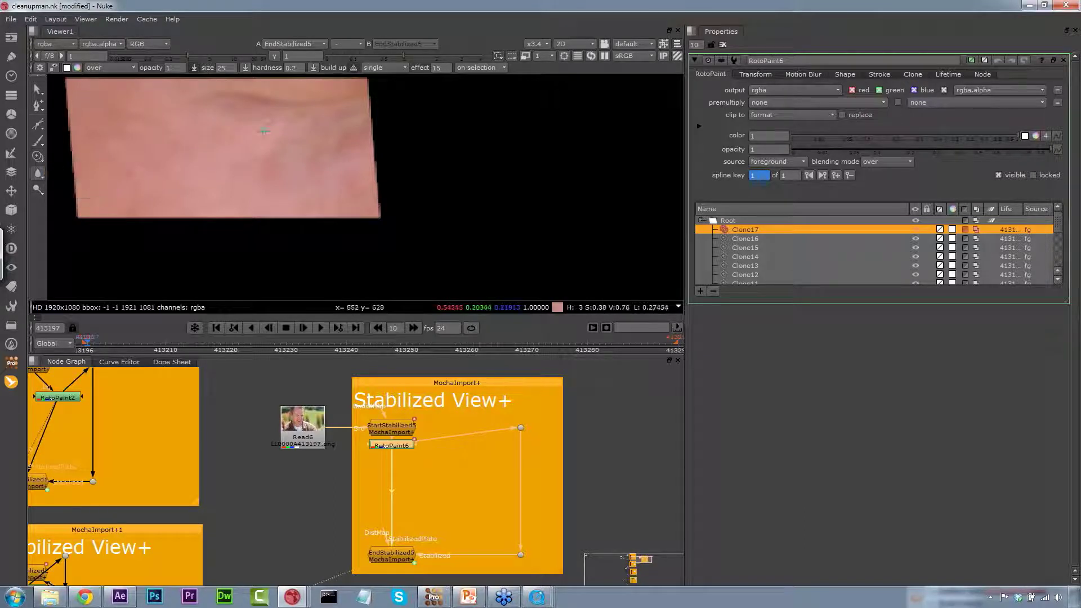
click(254, 131)
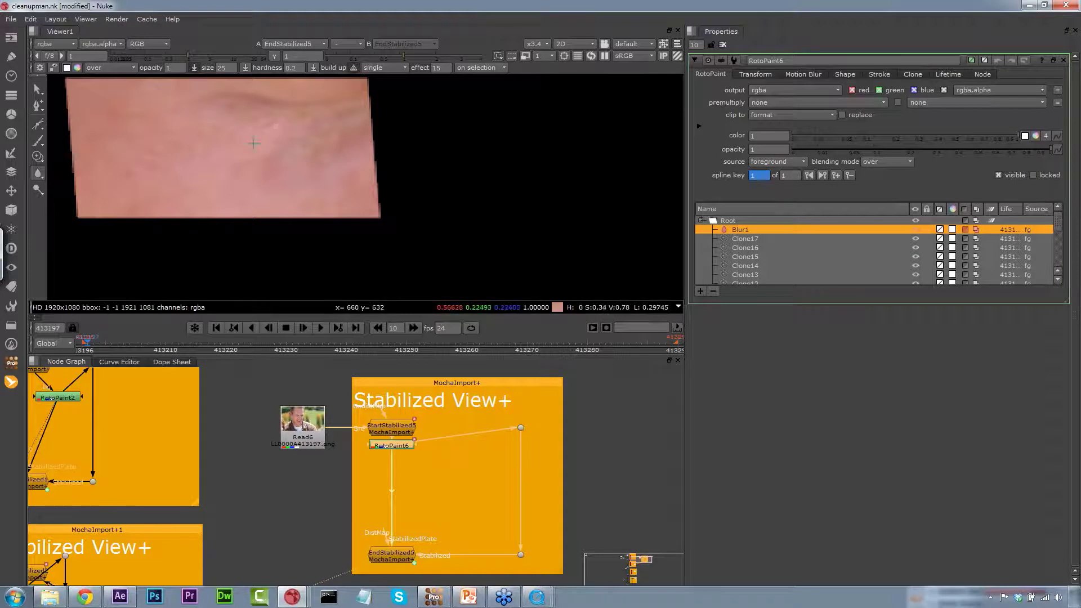
right_click(38, 173)
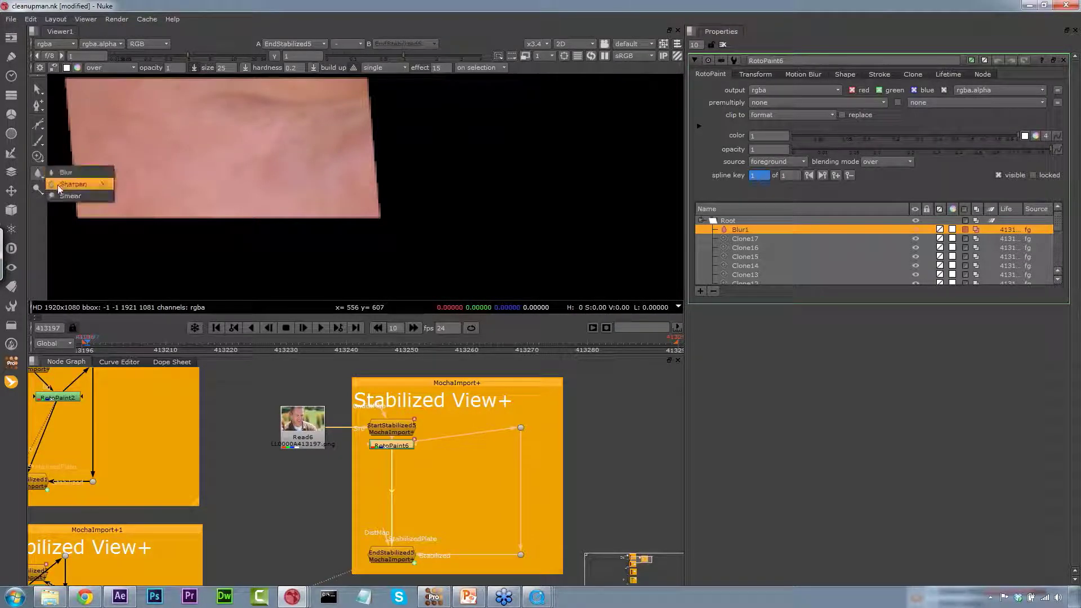
click(59, 186)
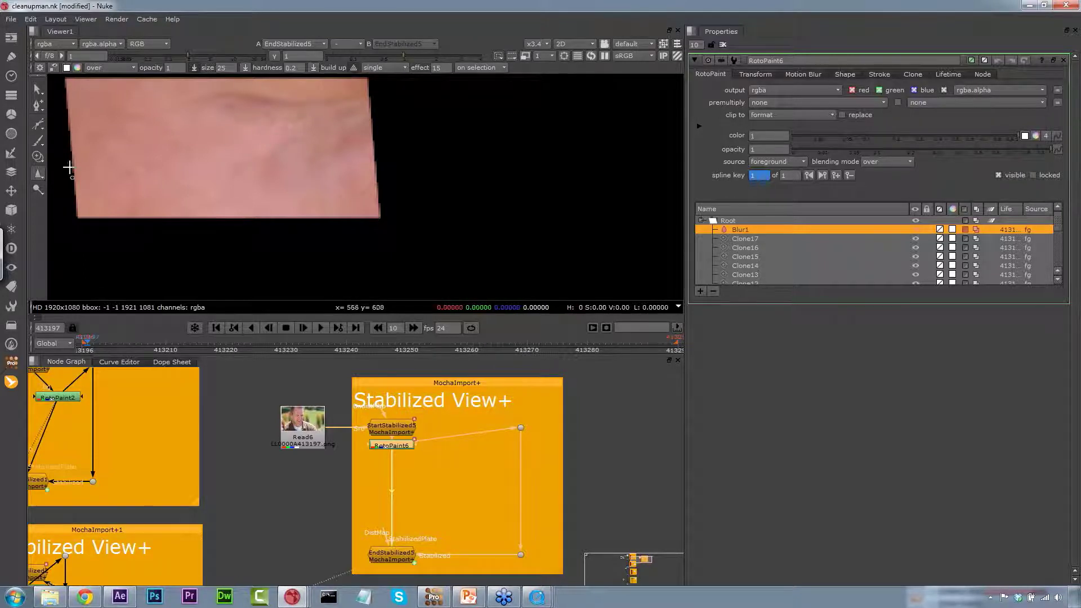
right_click(38, 174)
Return to the Clone brush and cover the remaining creases below the eye fold with a series of short strokes.
click(38, 159)
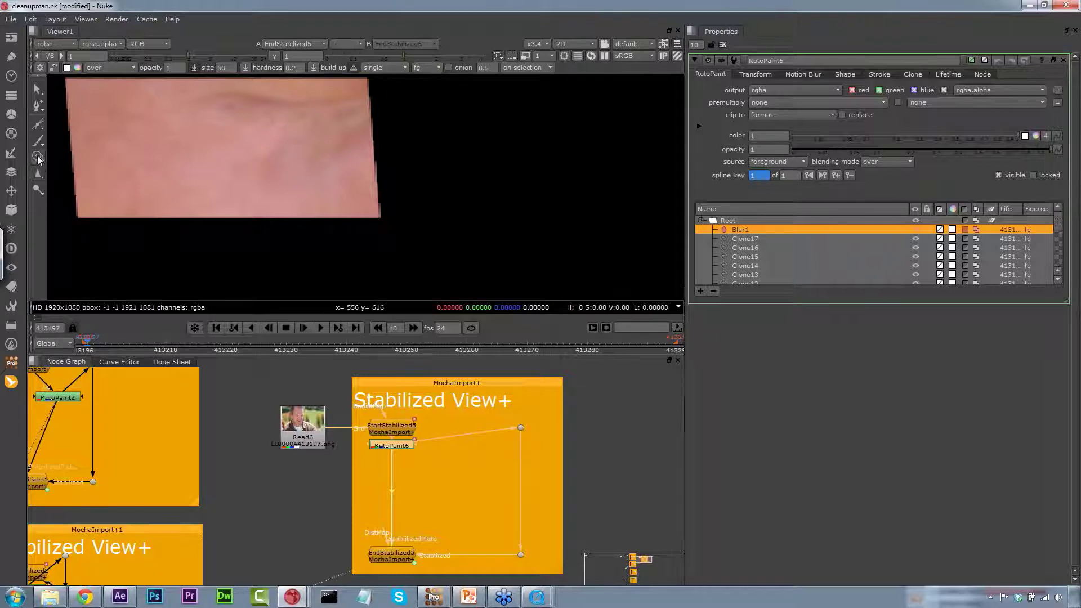
click(69, 156)
mouse_move(285, 136)
mouse_down()
mouse_move(276, 142)
mouse_move(291, 142)
mouse_up()
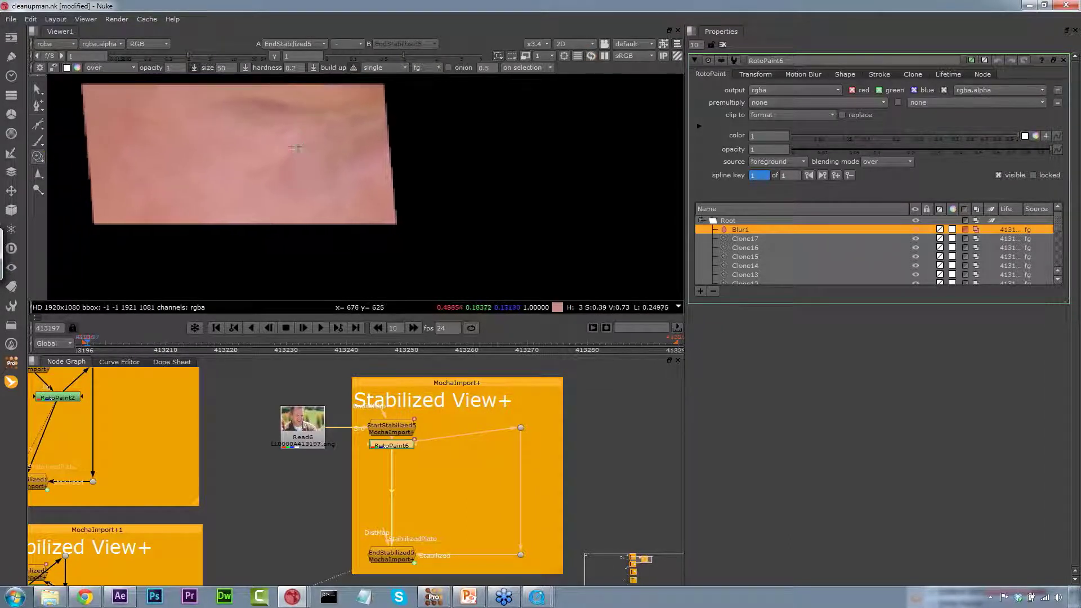
click(292, 143)
click(293, 142)
click(294, 142)
click(296, 142)
click(297, 142)
click(297, 141)
click(293, 139)
click(290, 137)
click(287, 134)
click(284, 133)
click(282, 131)
click(280, 129)
click(278, 128)
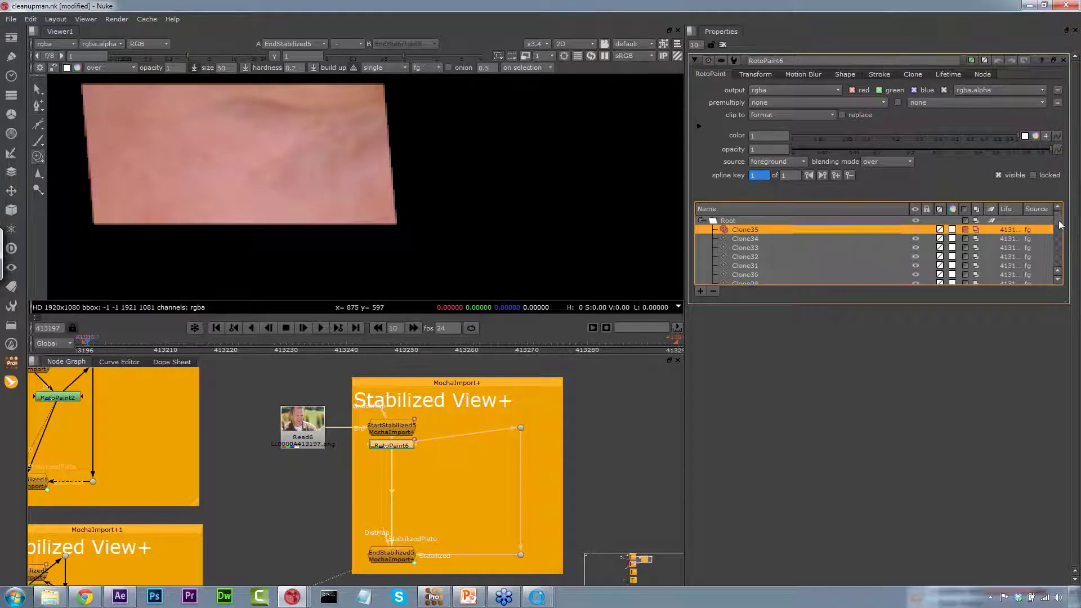
Select all of RotoPaint6's paint strokes and set their lifetime type to all frames.
scroll(731, 260, down, 9)
key(ctrl+a)
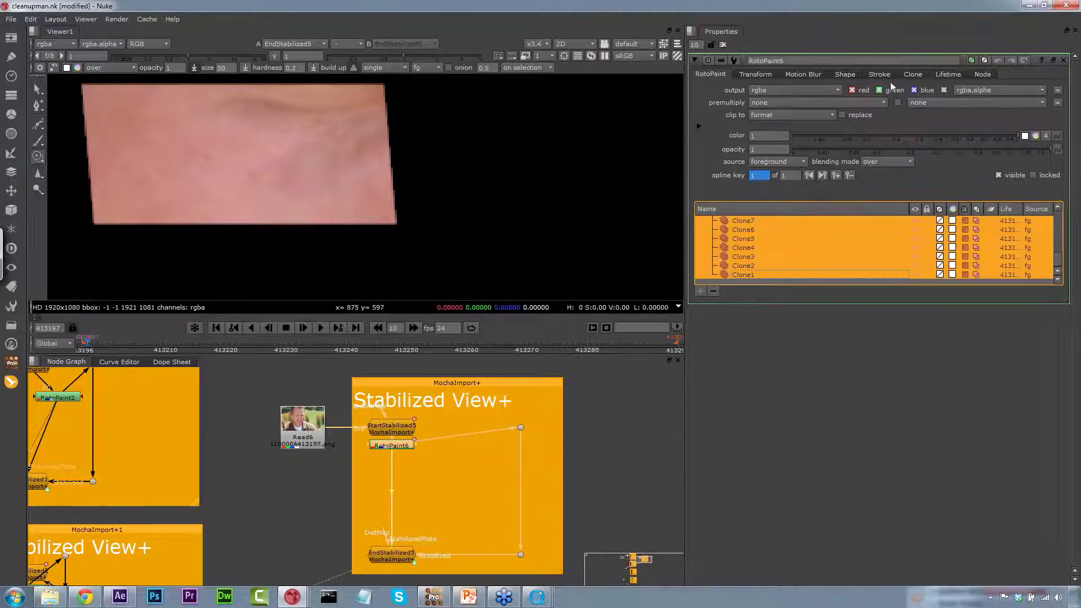
click(948, 75)
click(767, 91)
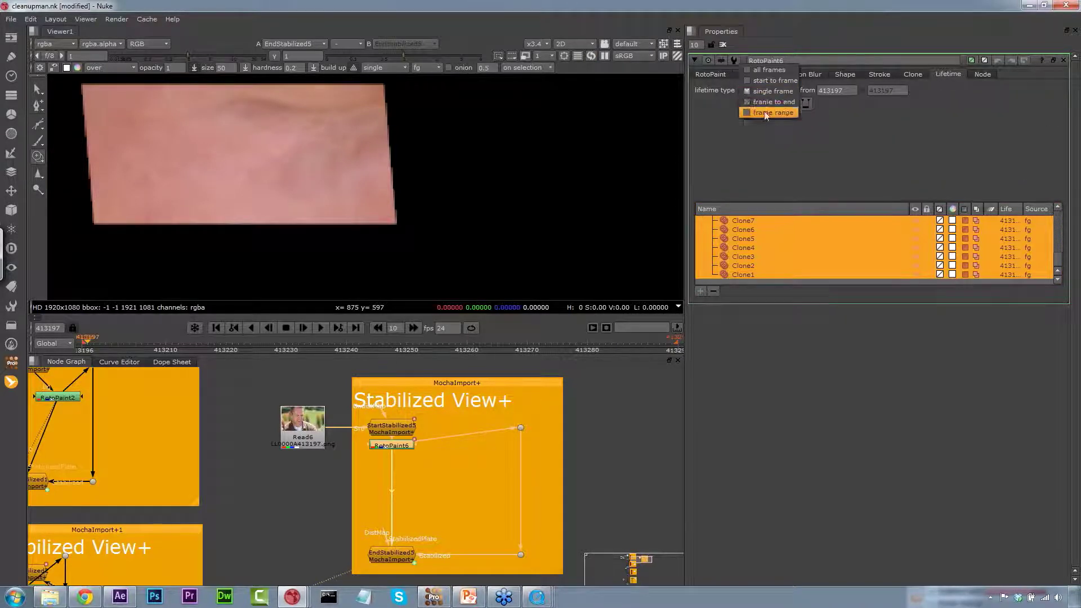
click(769, 70)
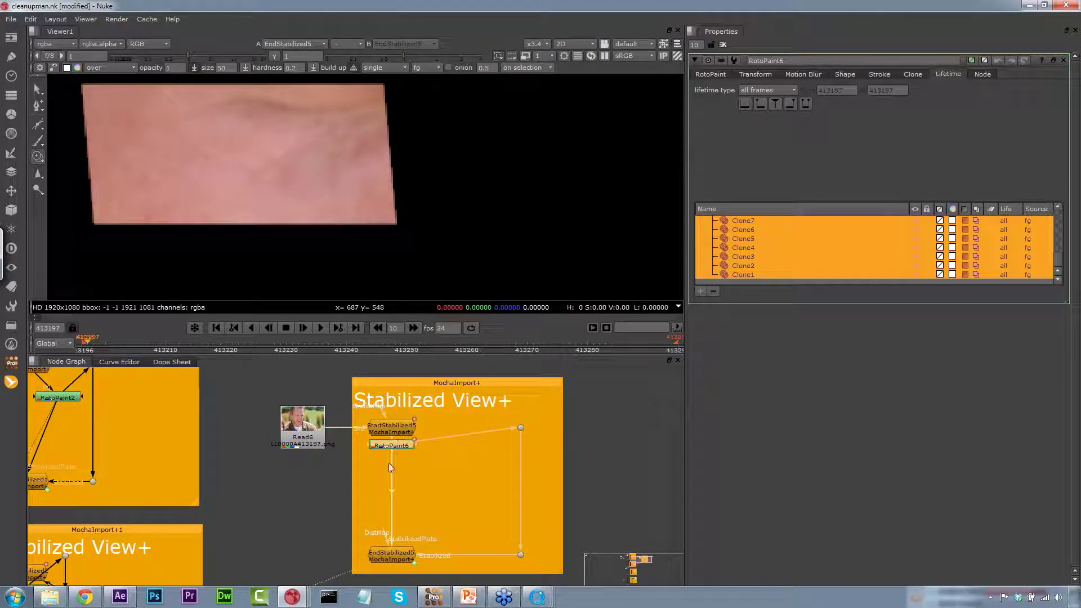
Add a Merge node that composites the EndStabilized5 output over the original Read6 footage.
click(383, 563)
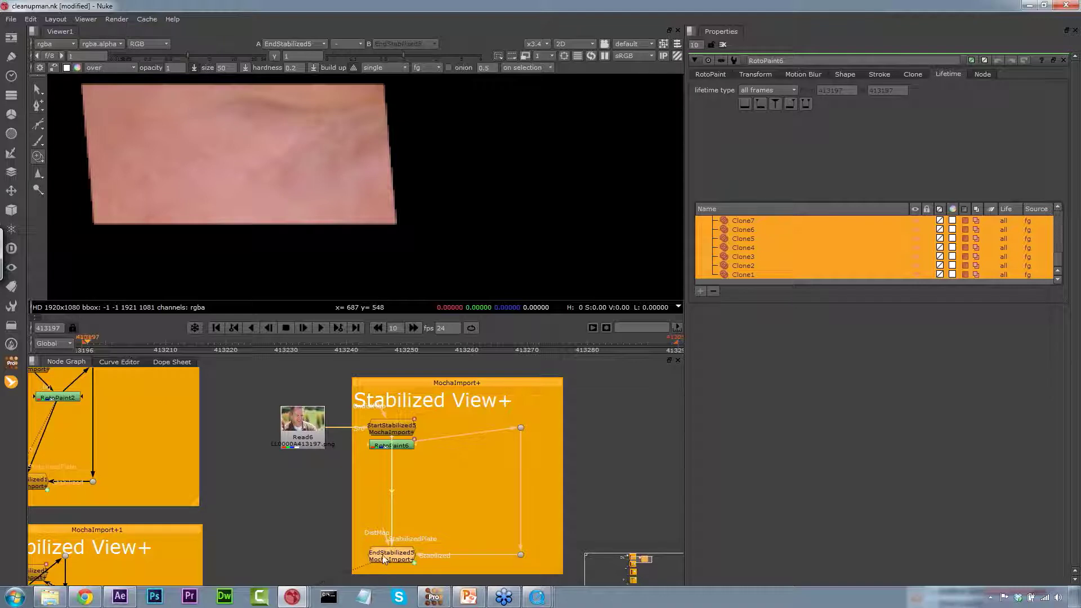
drag(306, 515, 498, 462)
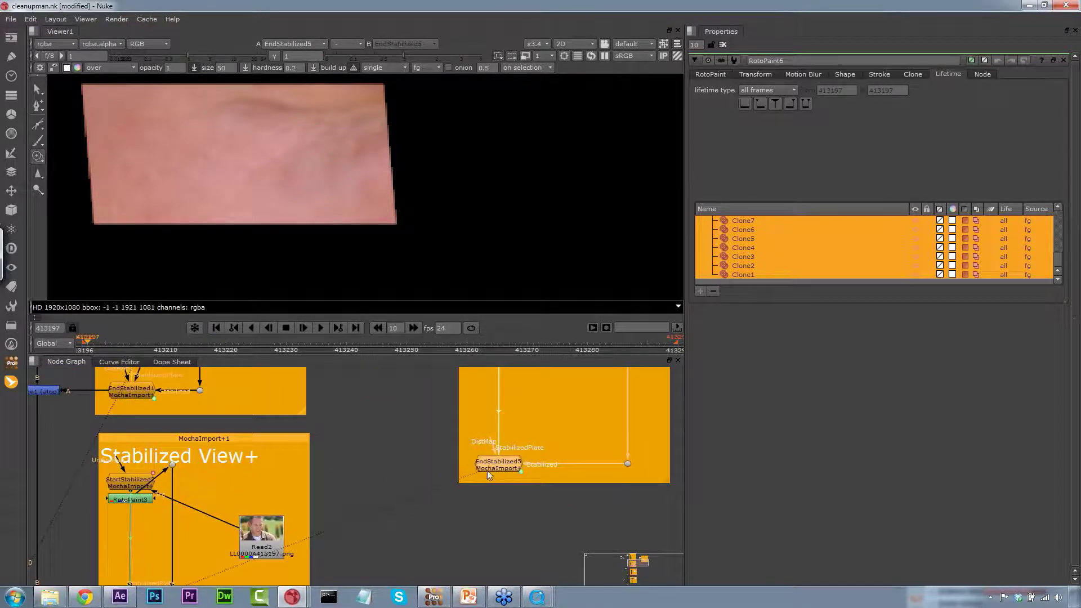
key(m)
drag(457, 492, 388, 478)
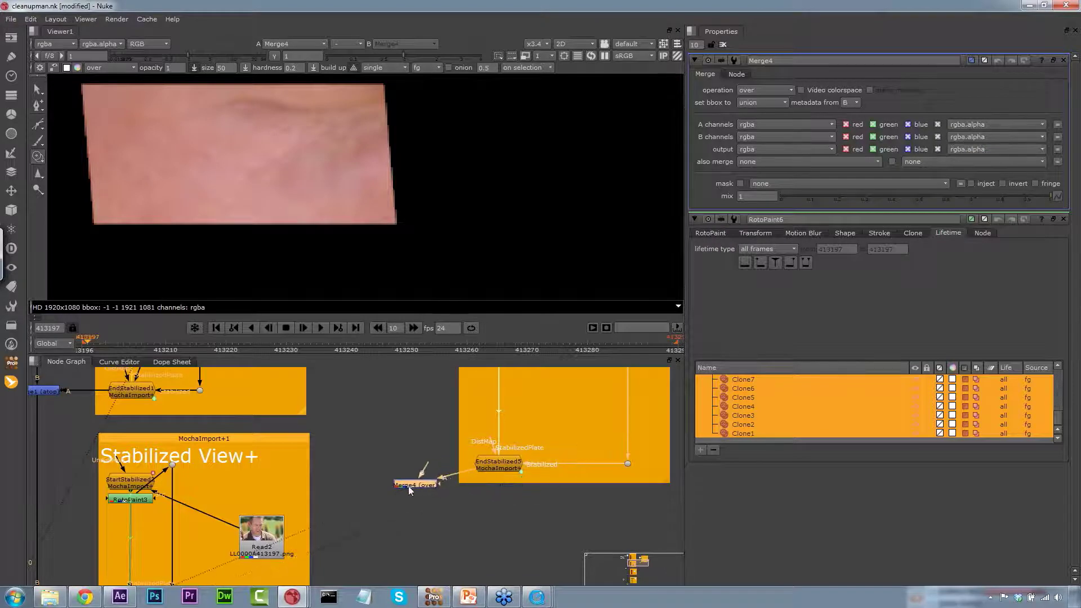
drag(444, 412, 383, 408)
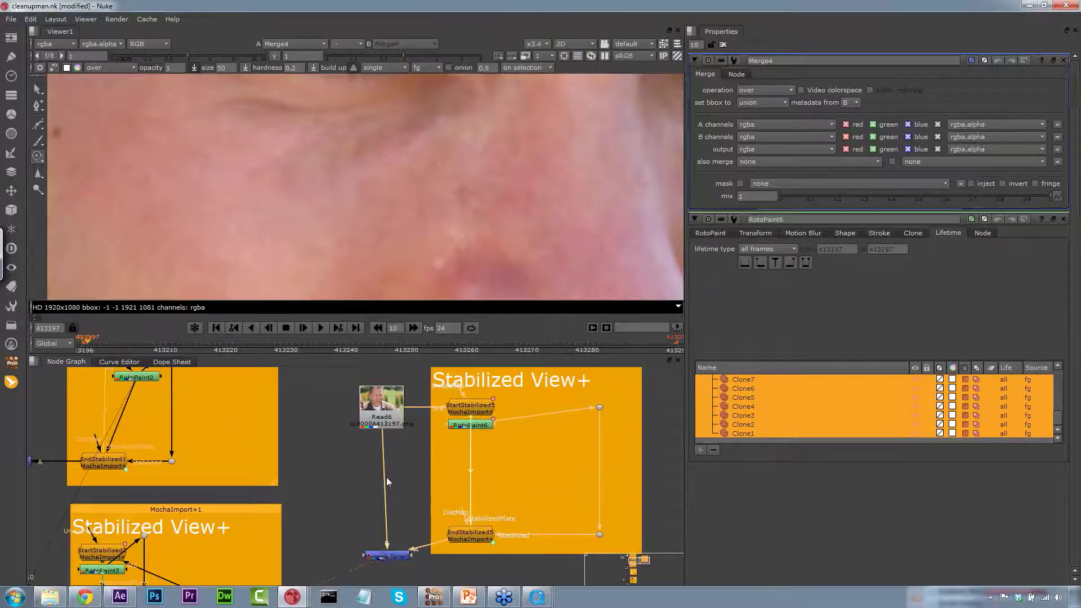
Scrub the timeline and play back the merged full-frame shot to check the under-eye clean-up in motion.
click(116, 345)
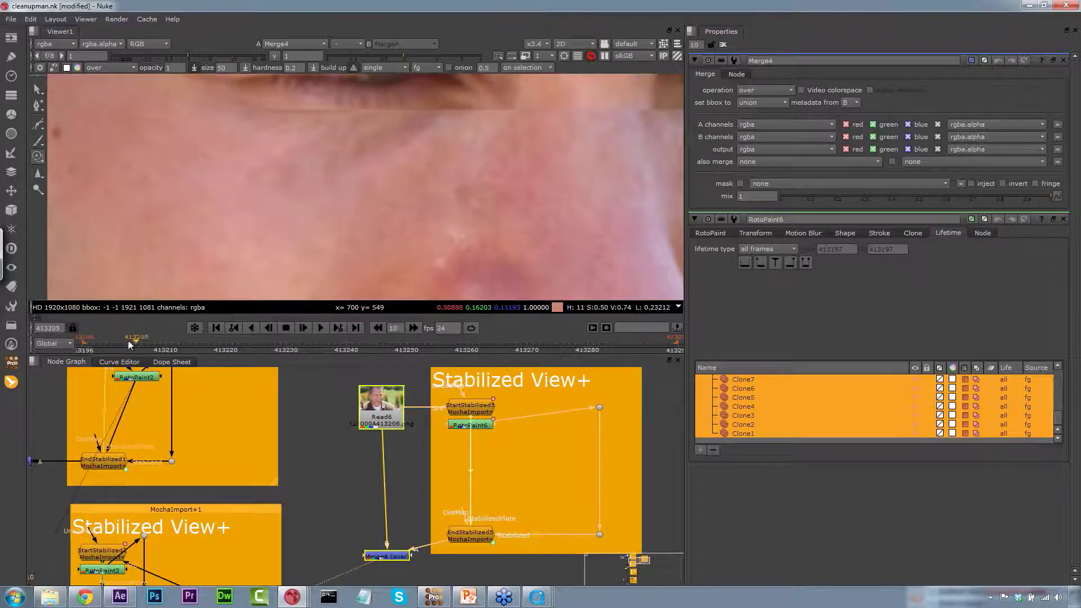
click(142, 341)
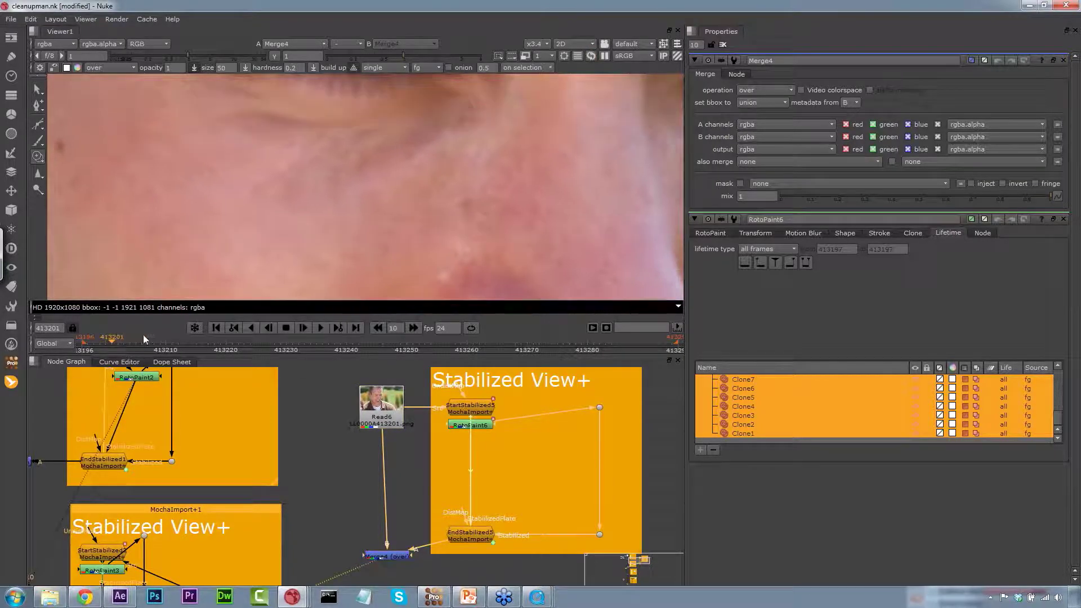
click(166, 343)
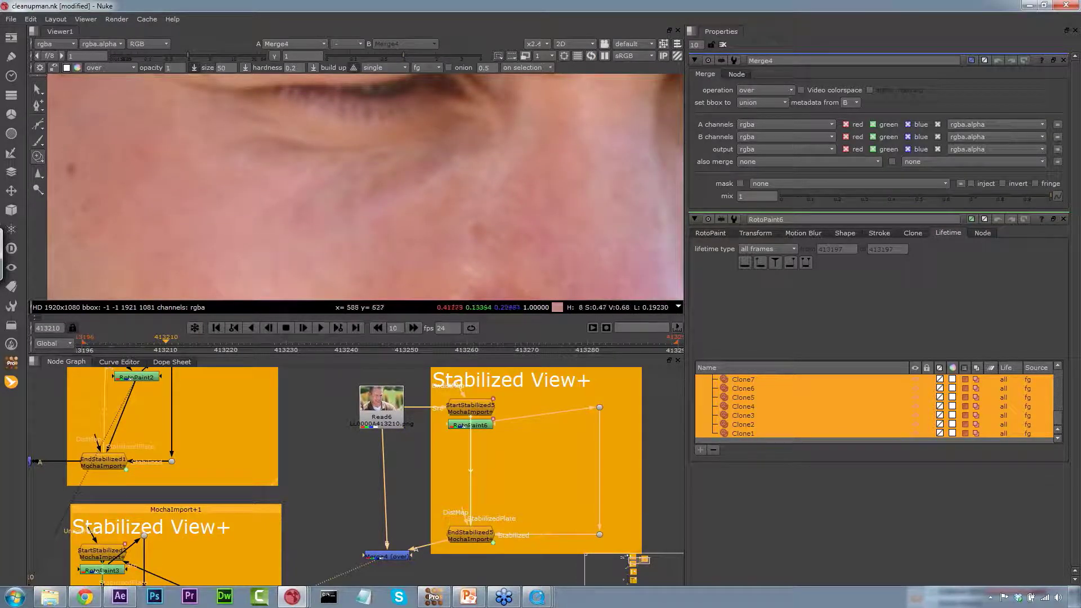
scroll(237, 241, down, 8)
scroll(359, 196, down, 2)
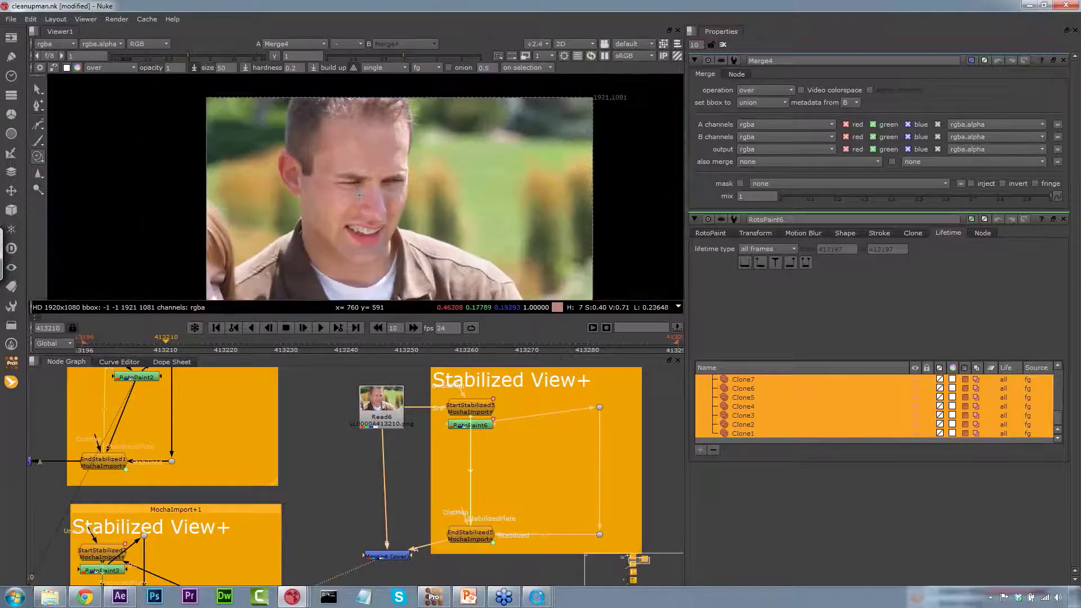
click(320, 329)
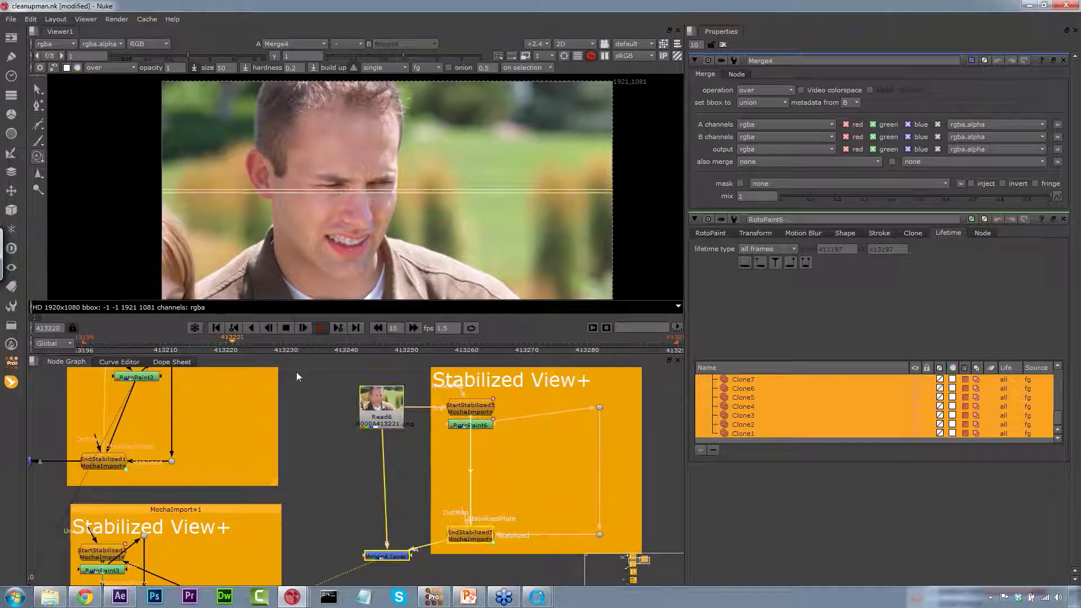
click(286, 328)
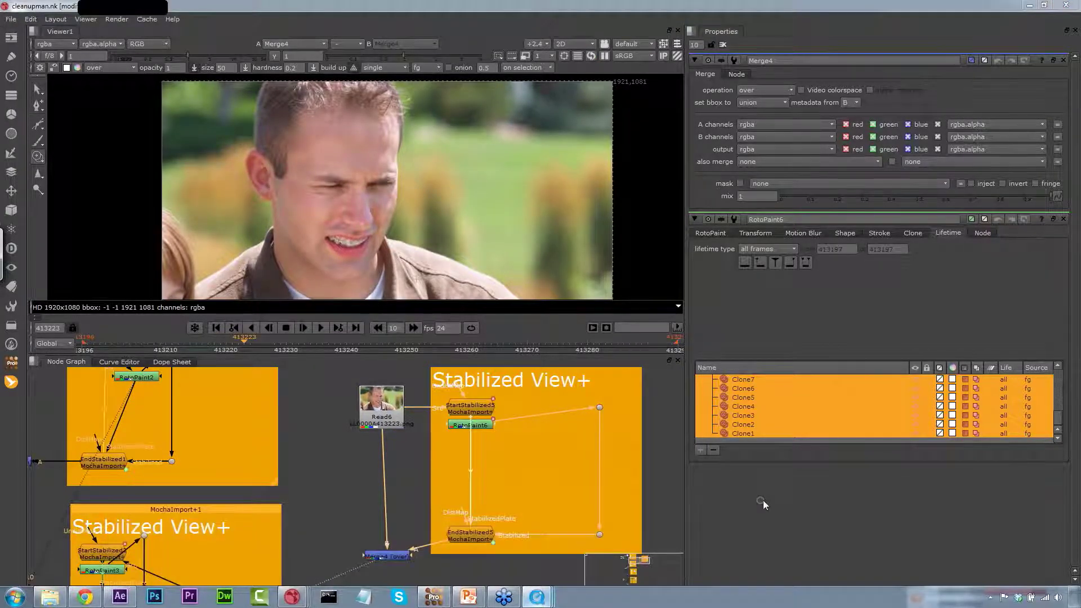
Switch to the QuickTime before/after comparison of the man and scrub through it to compare the clean-up.
key(alt+Tab)
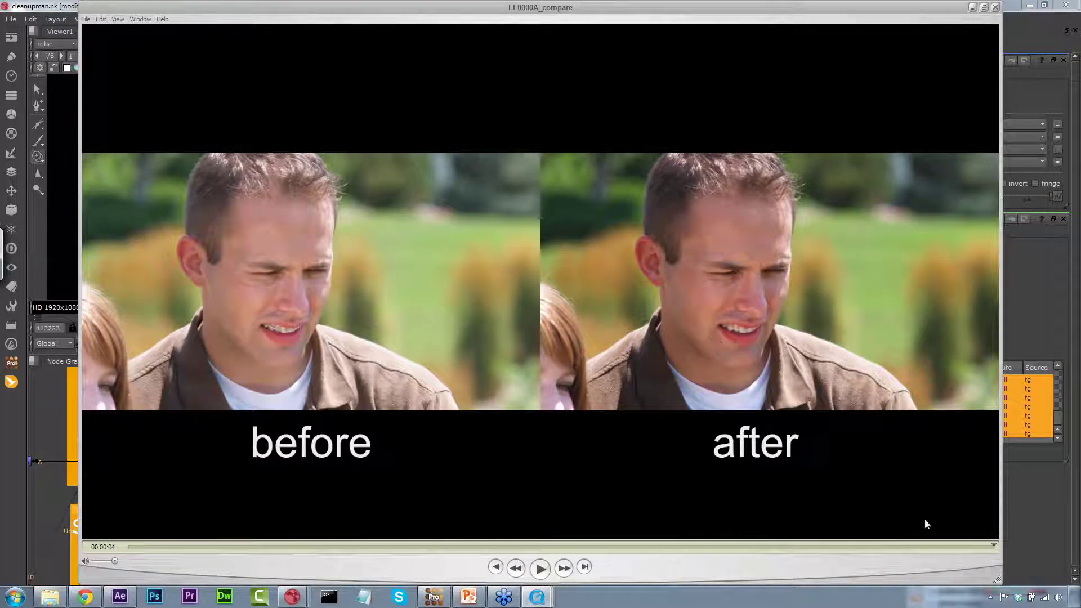
mouse_move(989, 546)
mouse_down()
mouse_move(466, 545)
mouse_move(924, 546)
mouse_up()
key(Right)
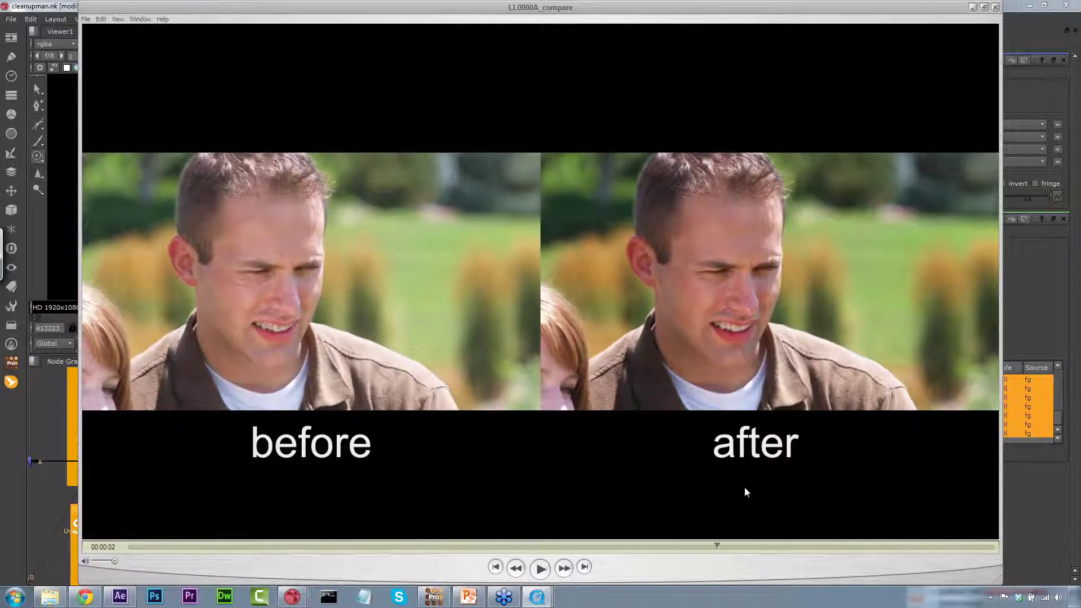
key(Right)
key(Right)
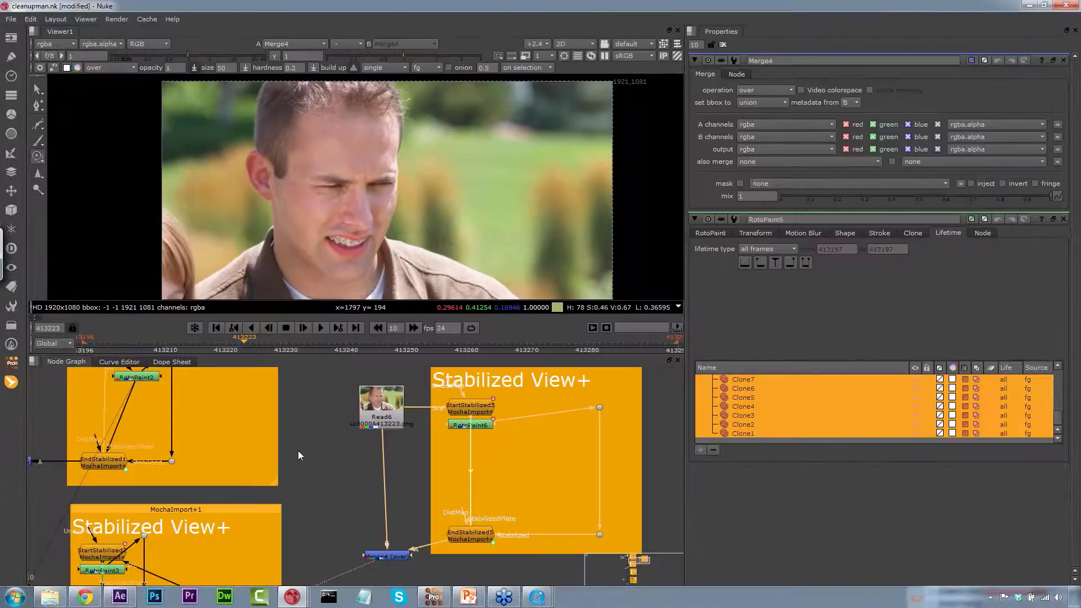
Return to Nuke, follow the stabilized-view groups down to the final merge, and view the Read5 original footage.
drag(298, 450, 450, 496)
drag(385, 524, 345, 460)
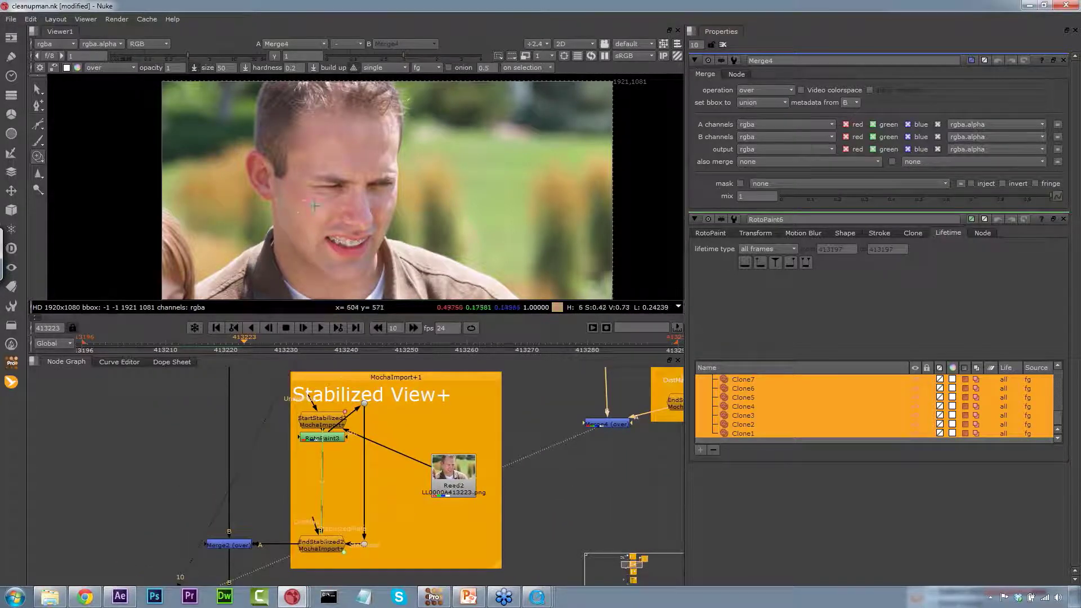
drag(360, 512, 387, 459)
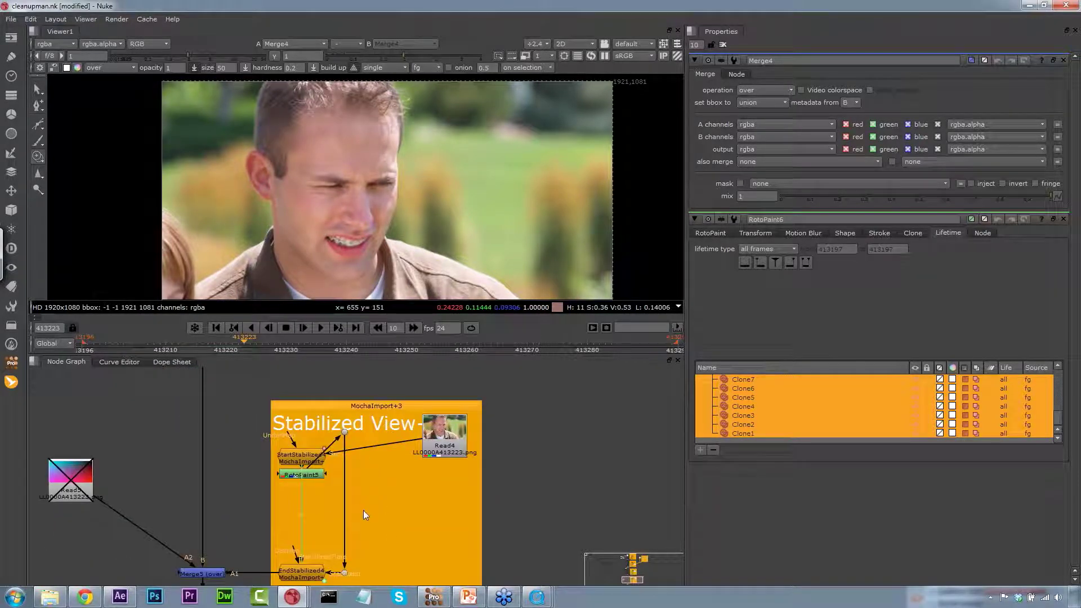
drag(309, 525, 337, 451)
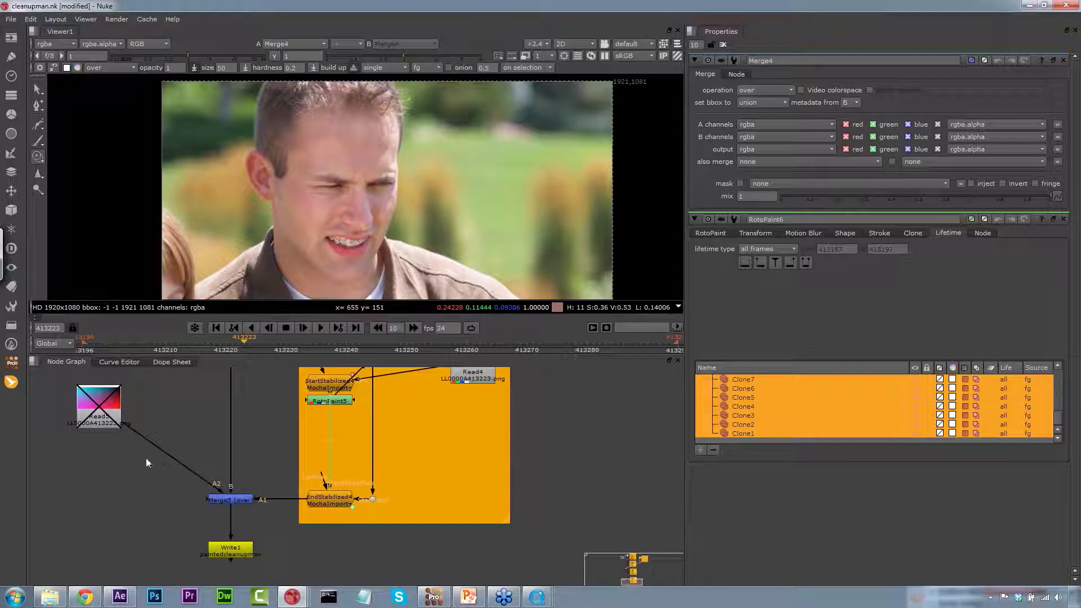
click(126, 425)
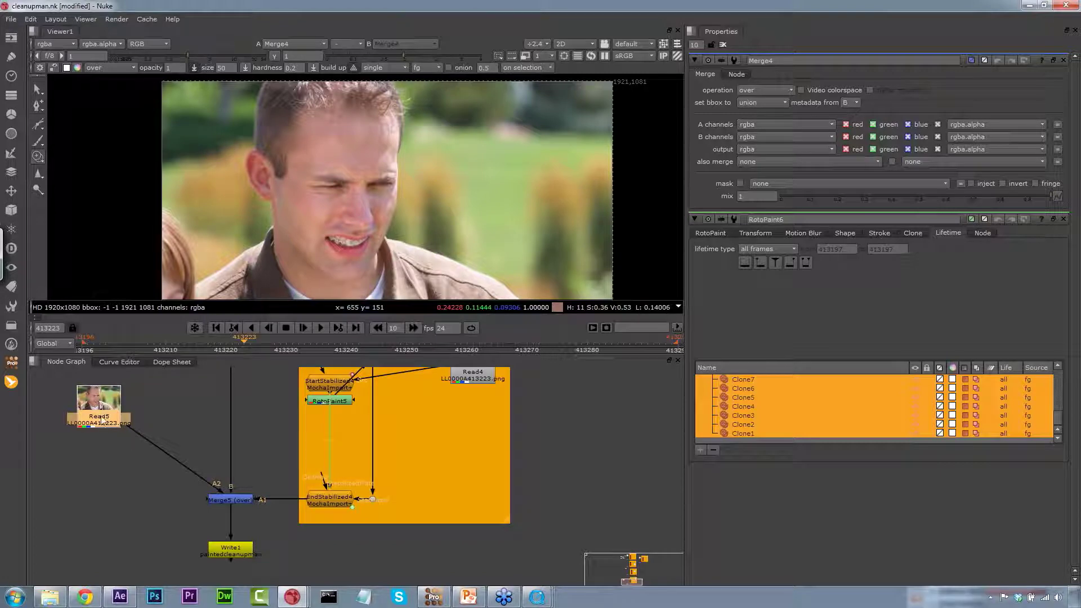
key(1)
click(160, 450)
click(217, 499)
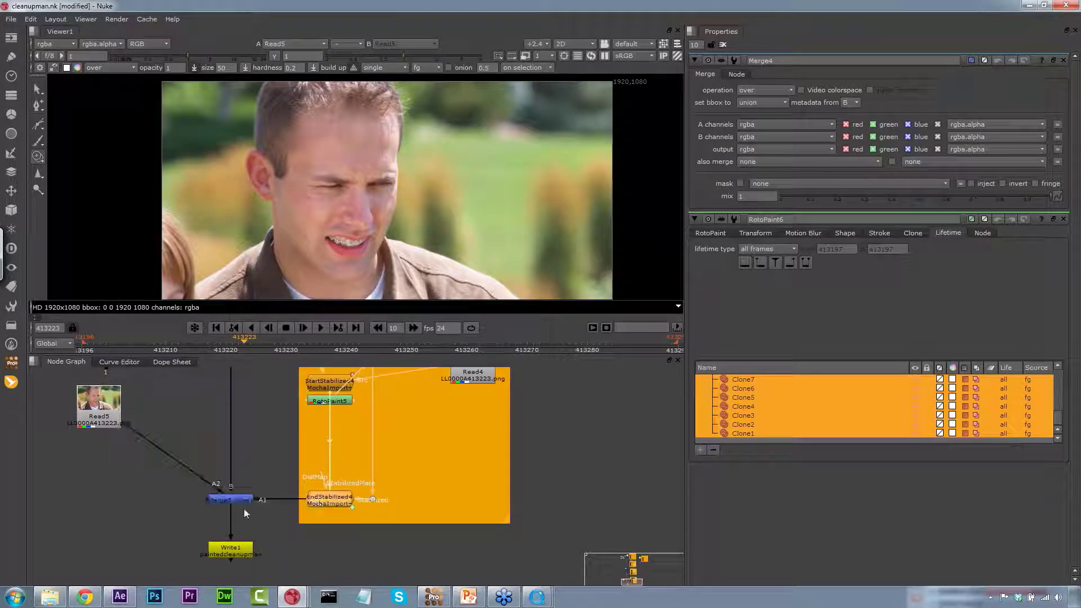
Toggle Read5 off and on and view Merge5 to compare the original footage with the painted result.
click(105, 410)
key(d)
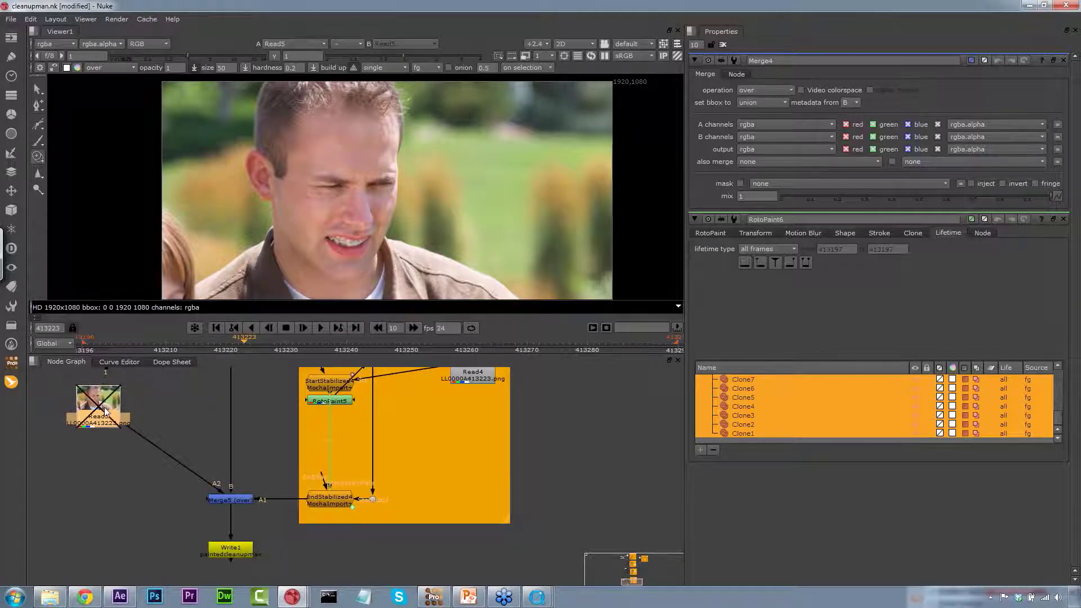
key(d)
key(d)
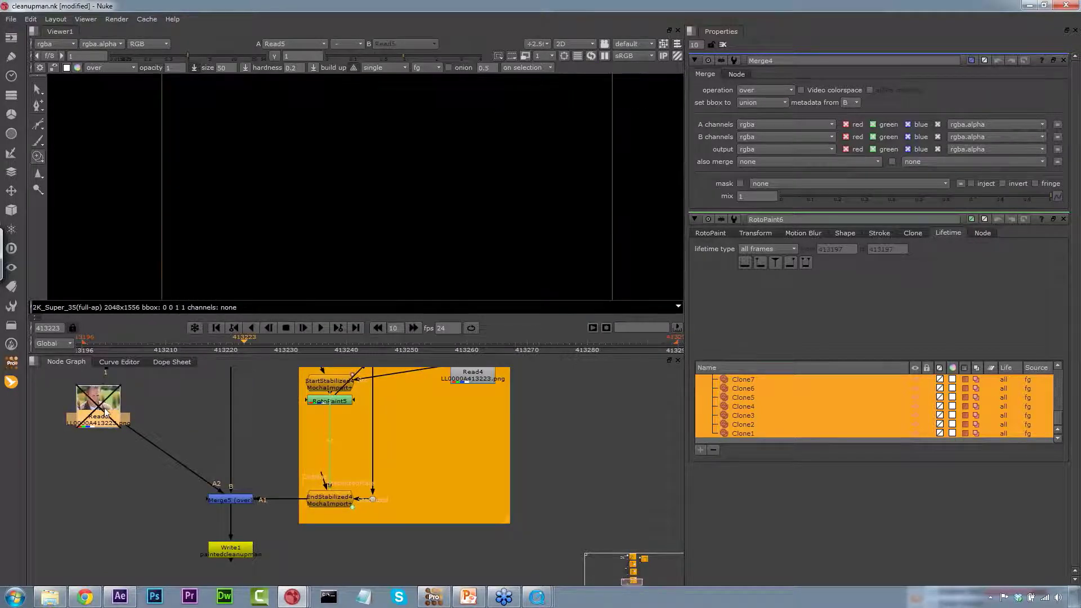
click(232, 501)
key(1)
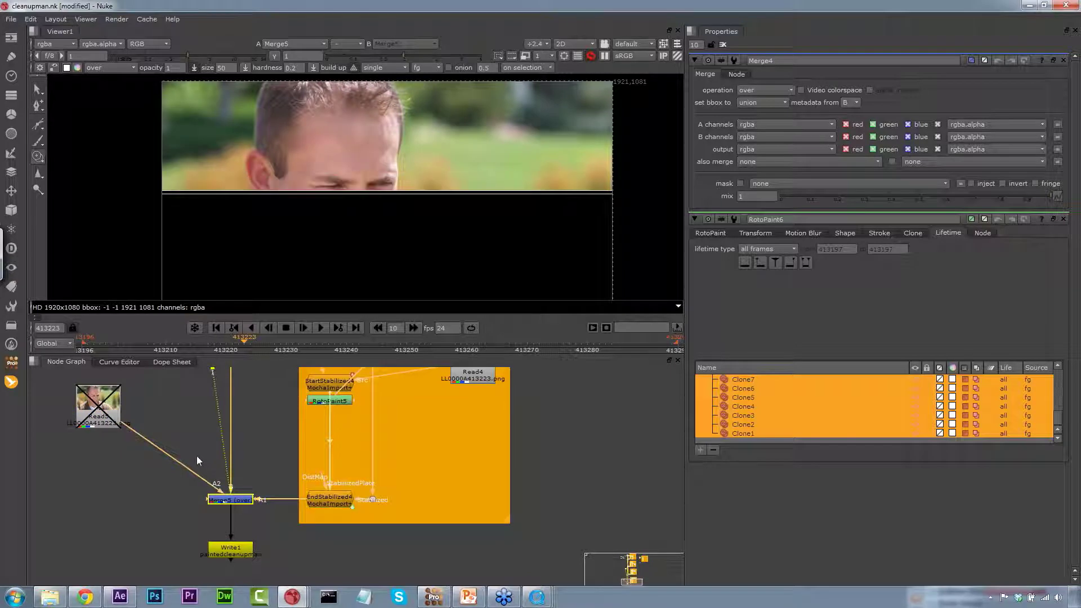
click(107, 419)
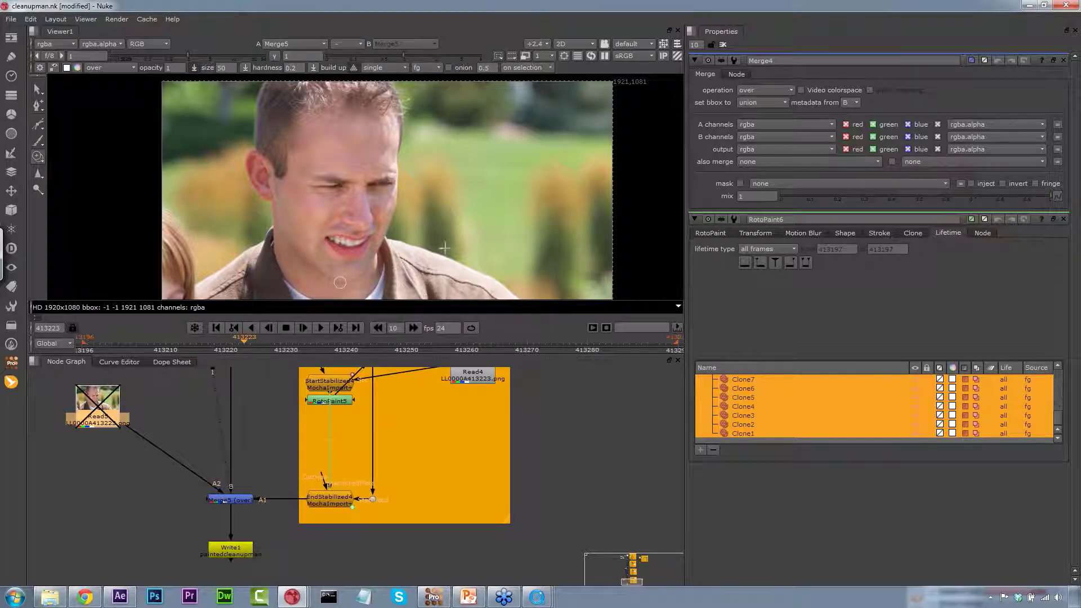
Switch to mocha Pro and open the LL0000A project from Cleanup Woman's results folder, discarding the current project's changes, and maximize the window.
click(1028, 8)
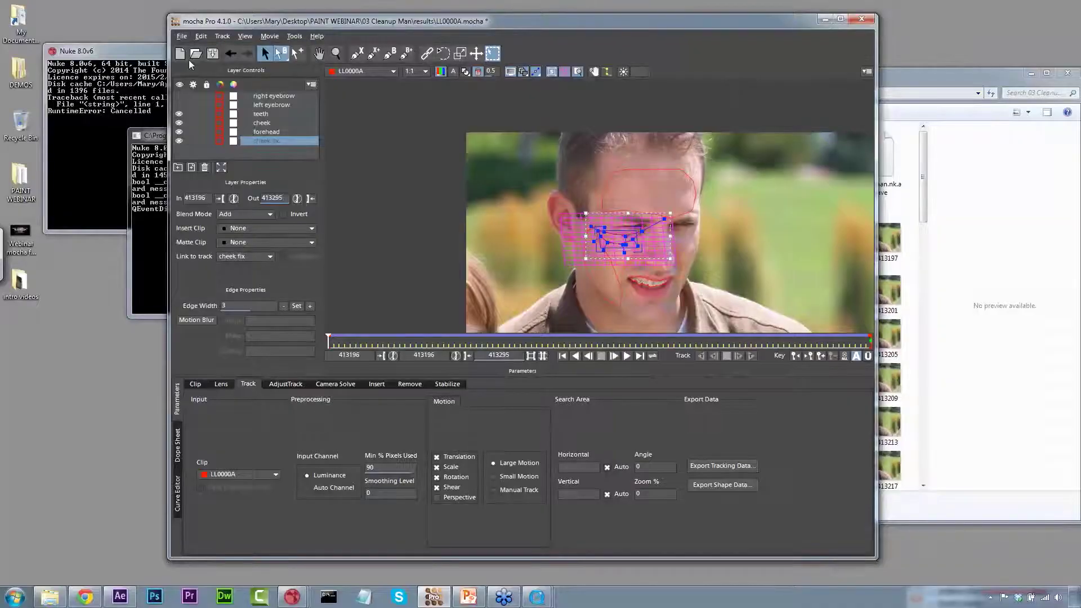
click(195, 53)
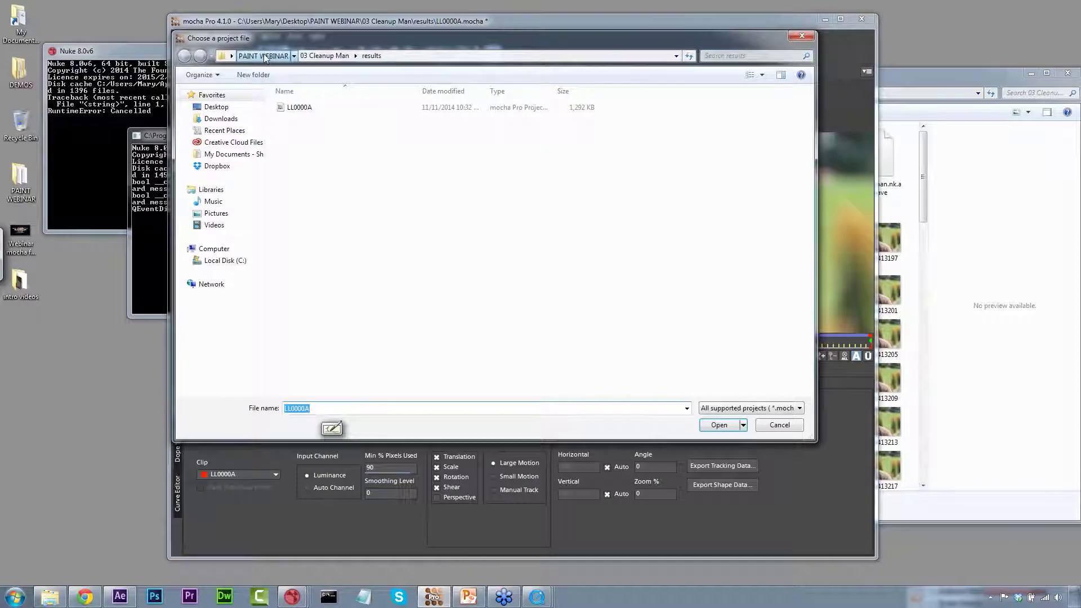
click(265, 57)
double_click(352, 121)
click(307, 108)
click(727, 425)
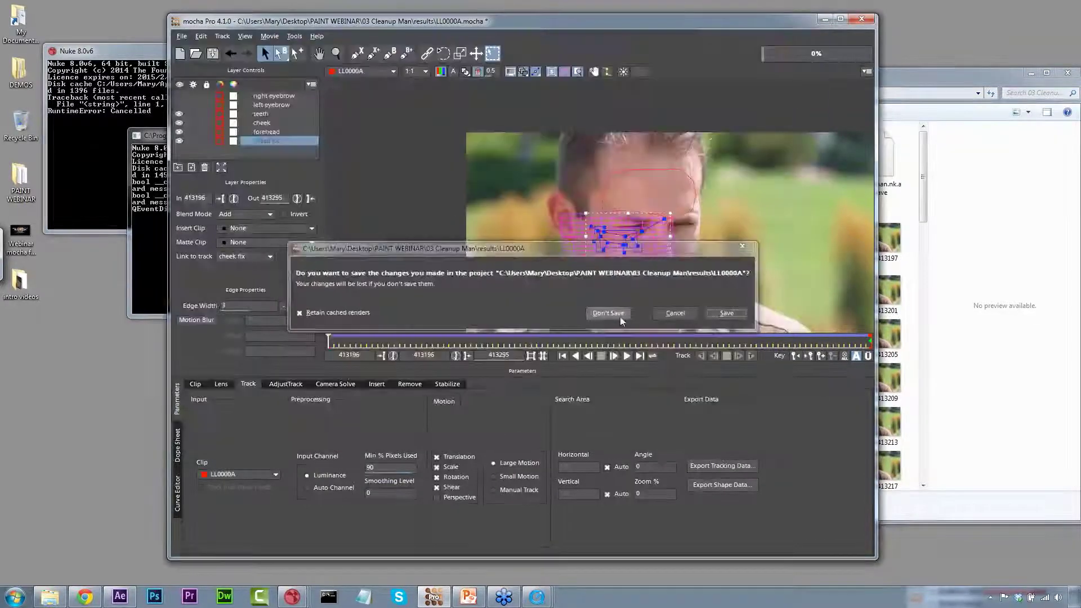
click(620, 316)
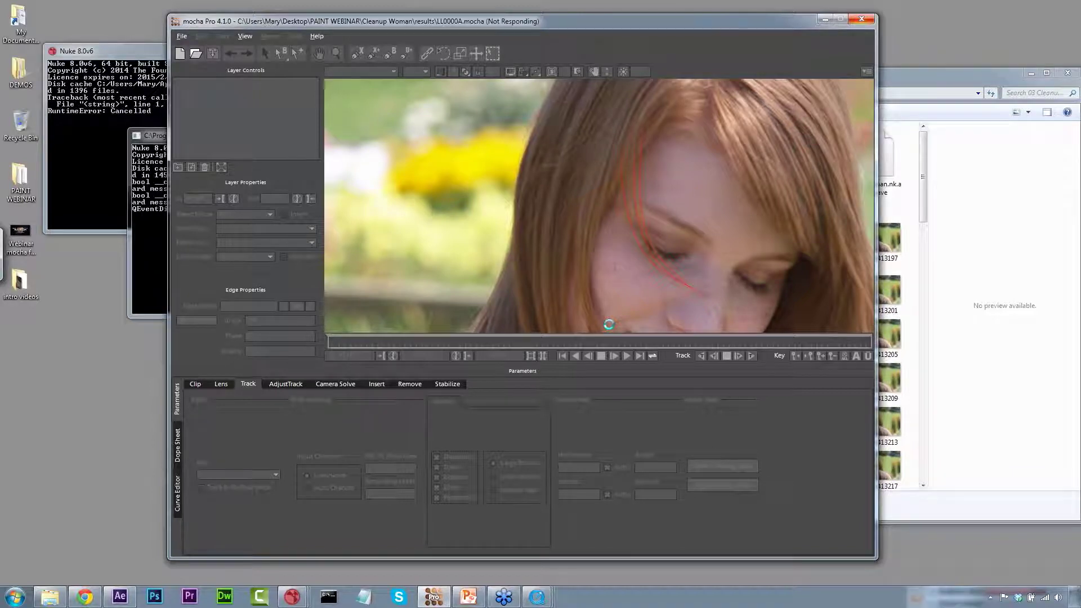
click(840, 19)
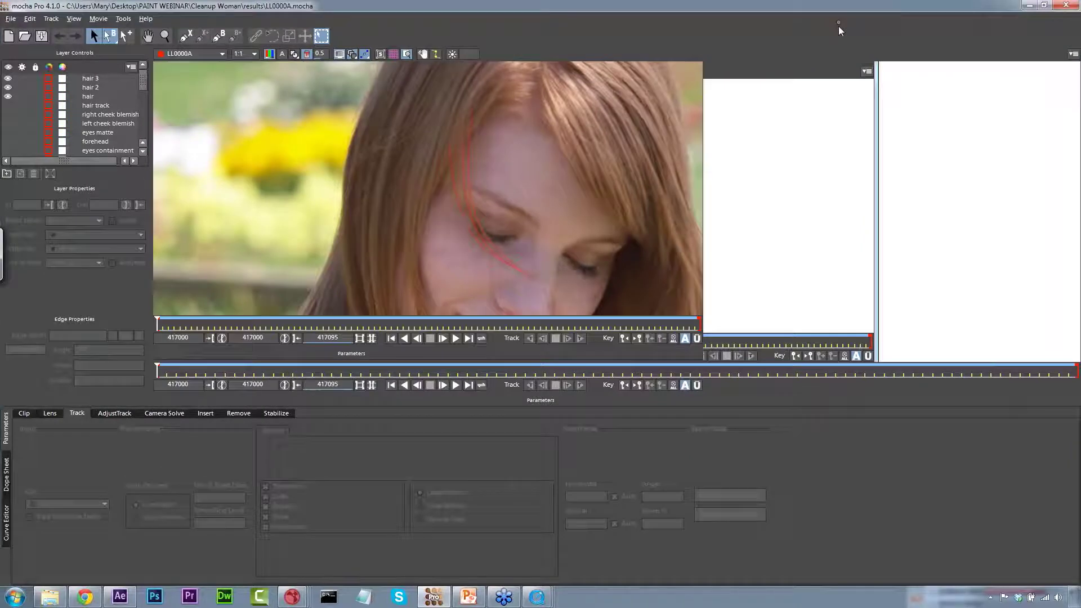
Fit the woman's clip in the view and hide the hair, hair 2 and hair 3 layers.
key(z)
click(546, 127)
drag(534, 140, 491, 202)
key(x)
drag(7, 79, 8, 96)
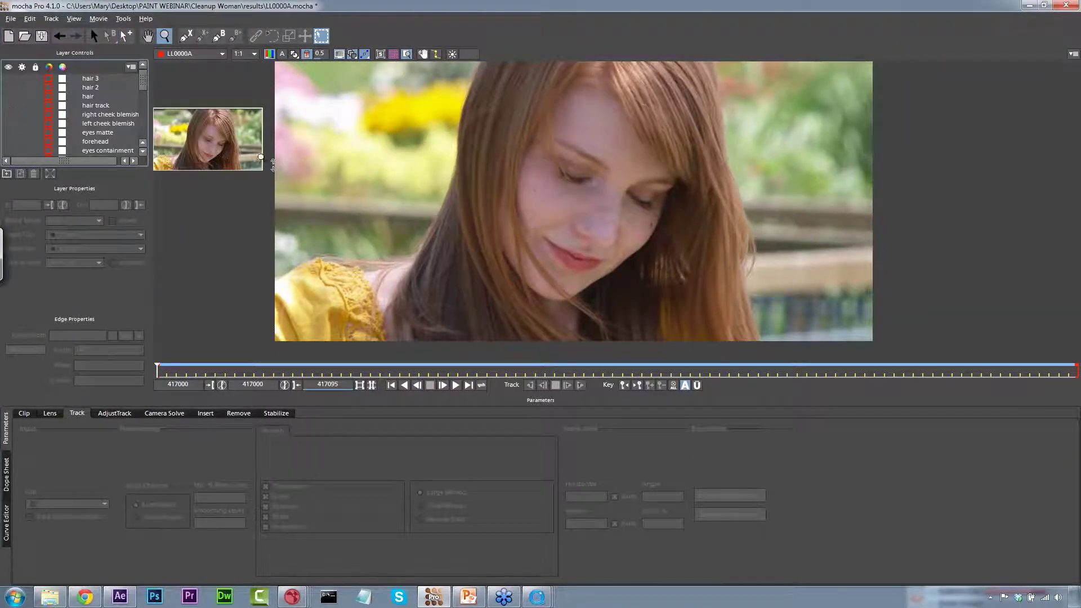
Play back and scrub the woman's clip to examine her face as her head moves.
key(space)
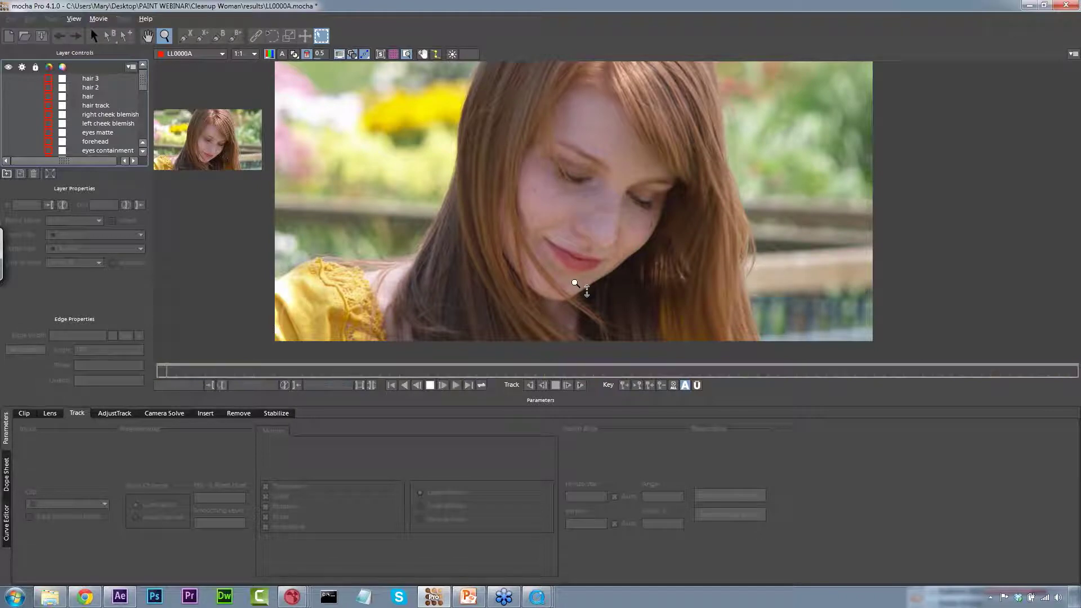
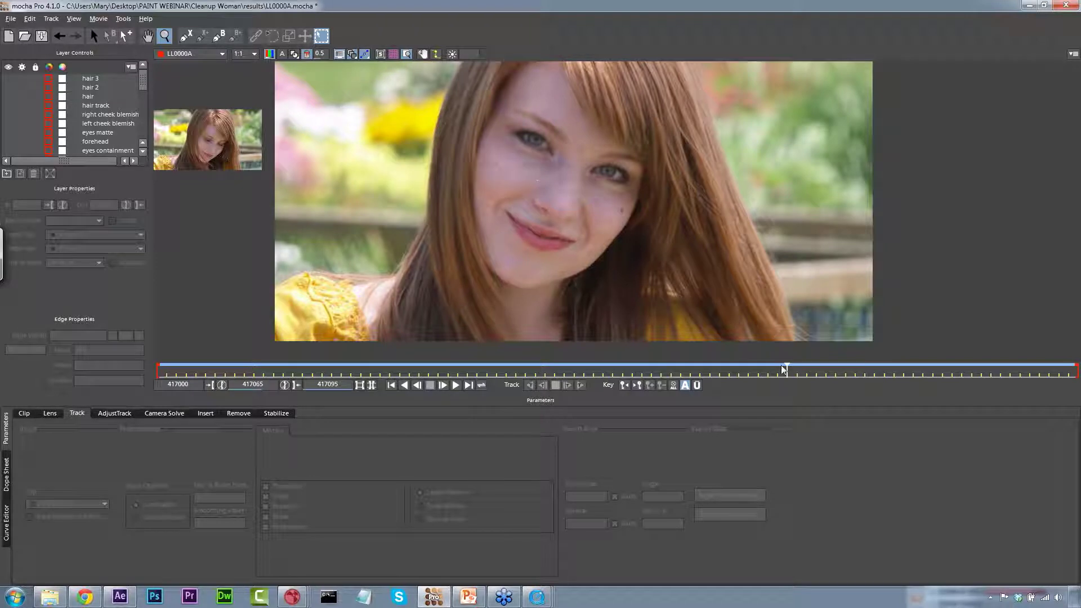
drag(794, 367, 497, 367)
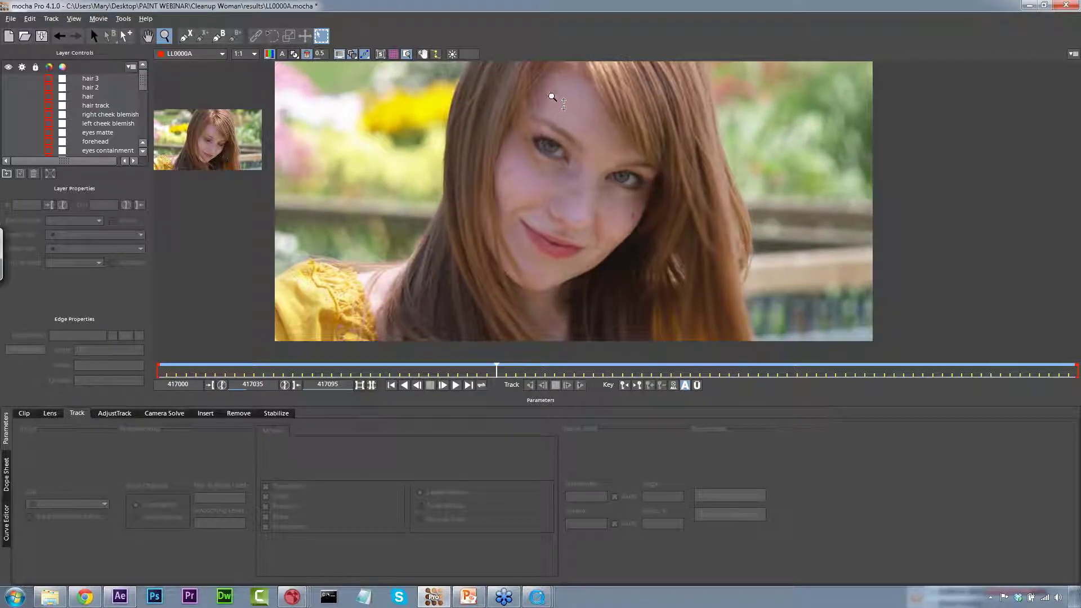
drag(497, 369, 816, 371)
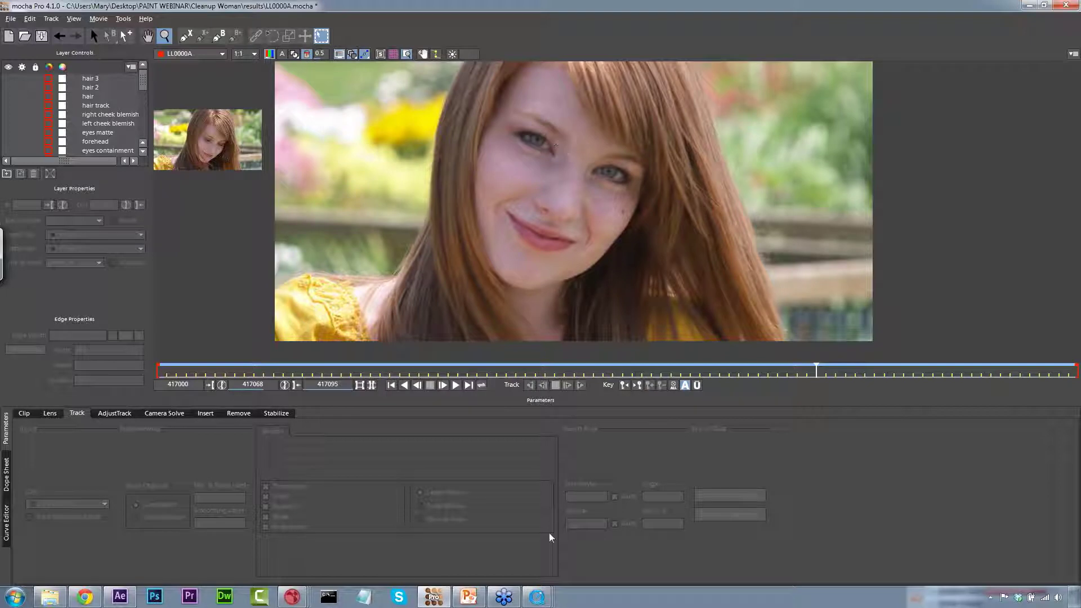
Open the woman's LL0000A_compare movie in QuickTime, scrub through its before/after views, and minimize it.
click(537, 596)
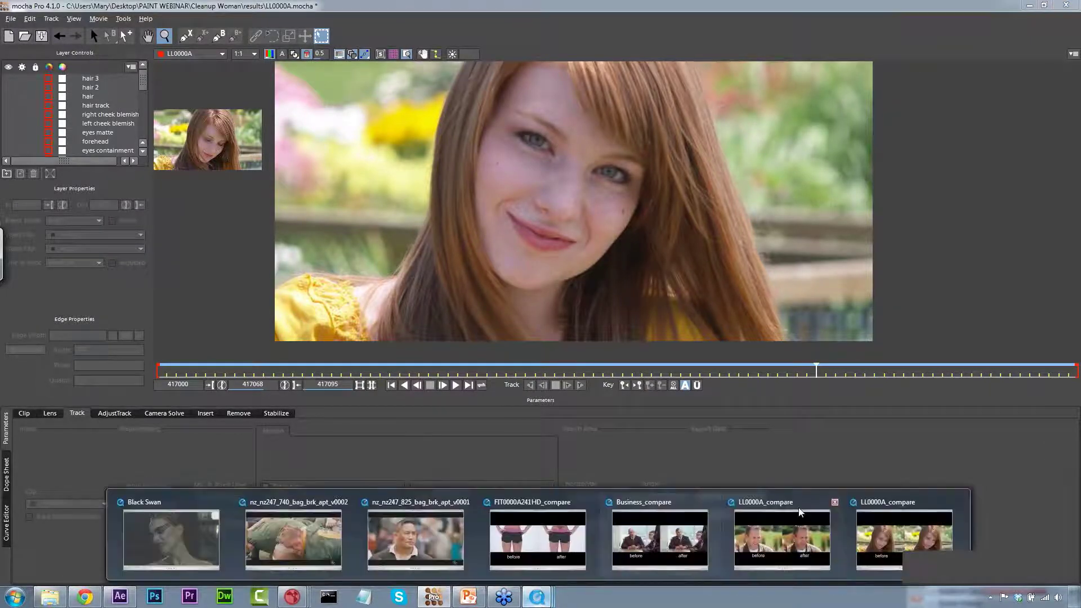
click(894, 507)
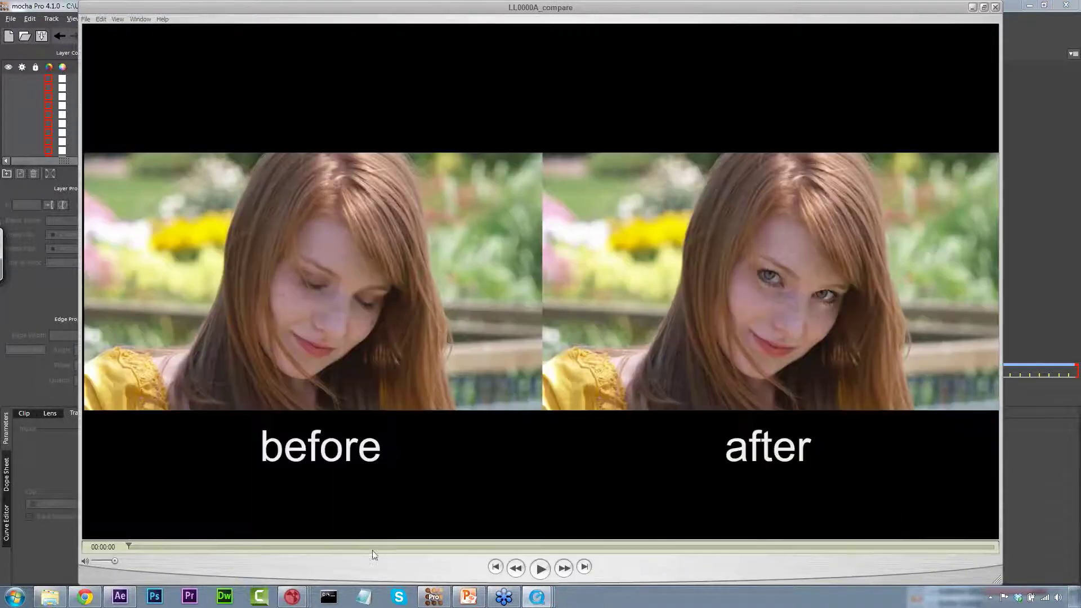
drag(161, 545, 957, 512)
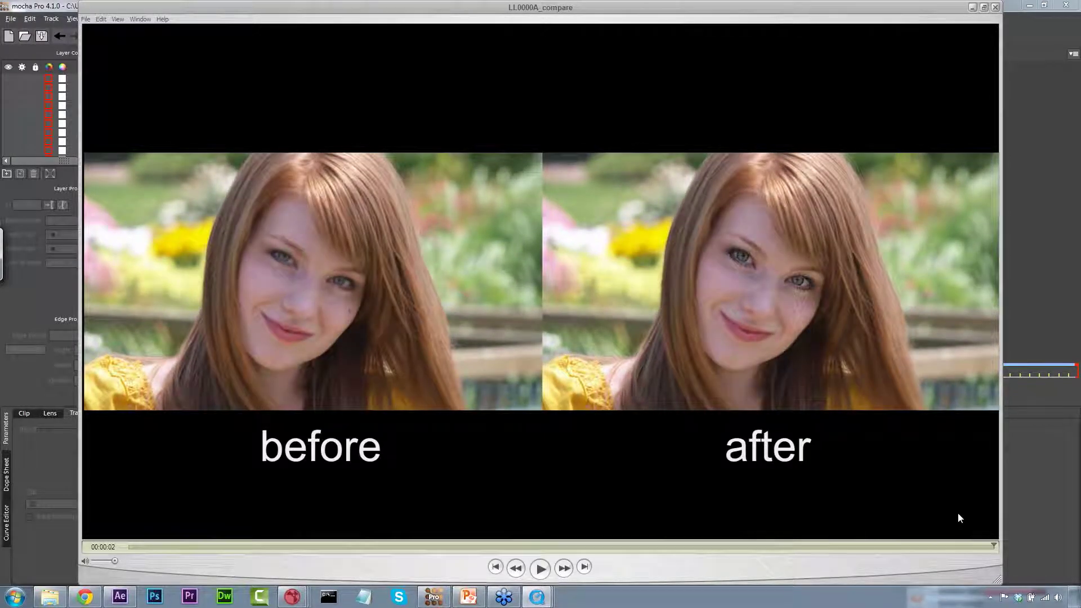
click(972, 7)
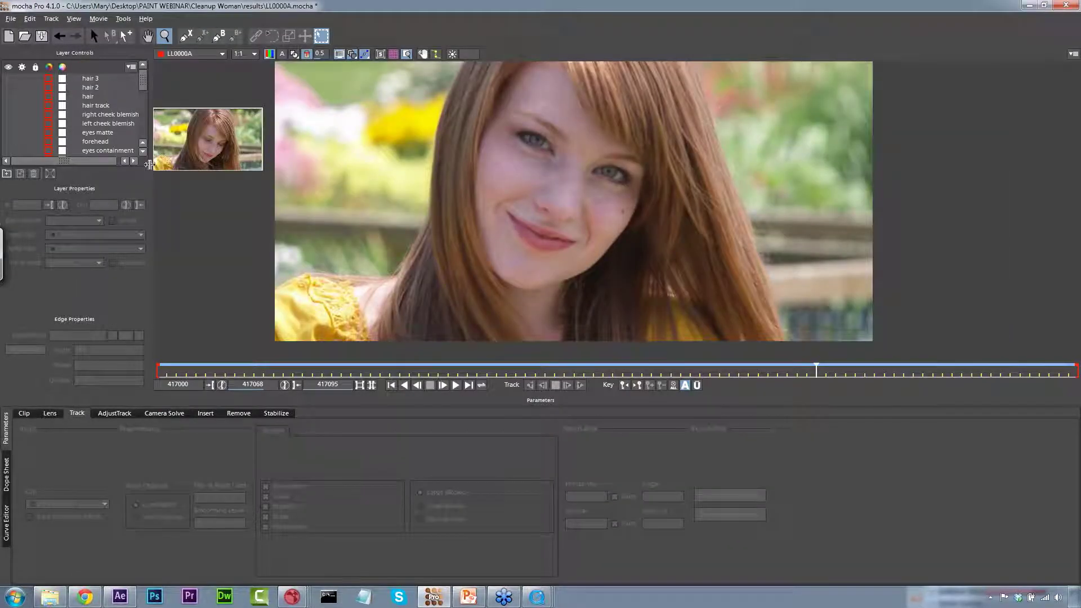
Expand the face tracks group and make the chin, right cheek, left cheek and nose track layers visible.
scroll(138, 87, down, 5)
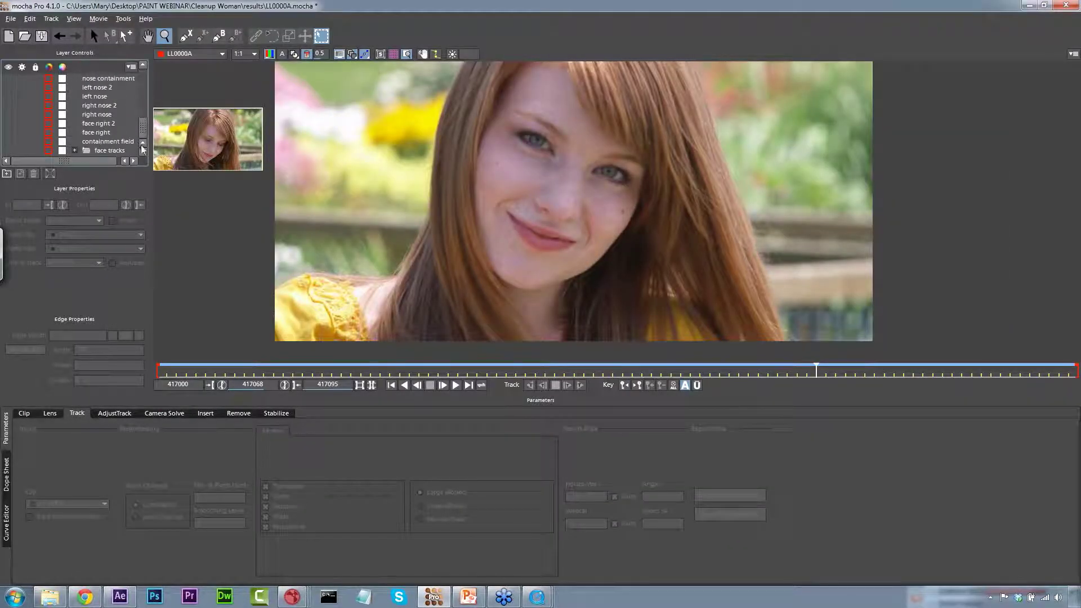
click(74, 151)
scroll(143, 124, down, 2)
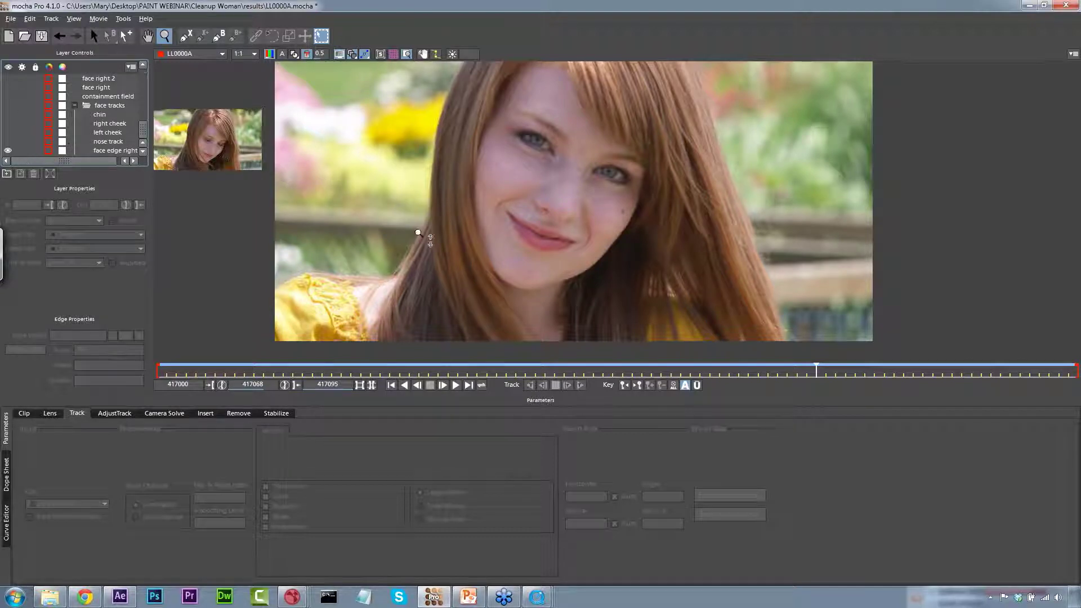
click(8, 106)
click(8, 115)
click(7, 132)
click(8, 141)
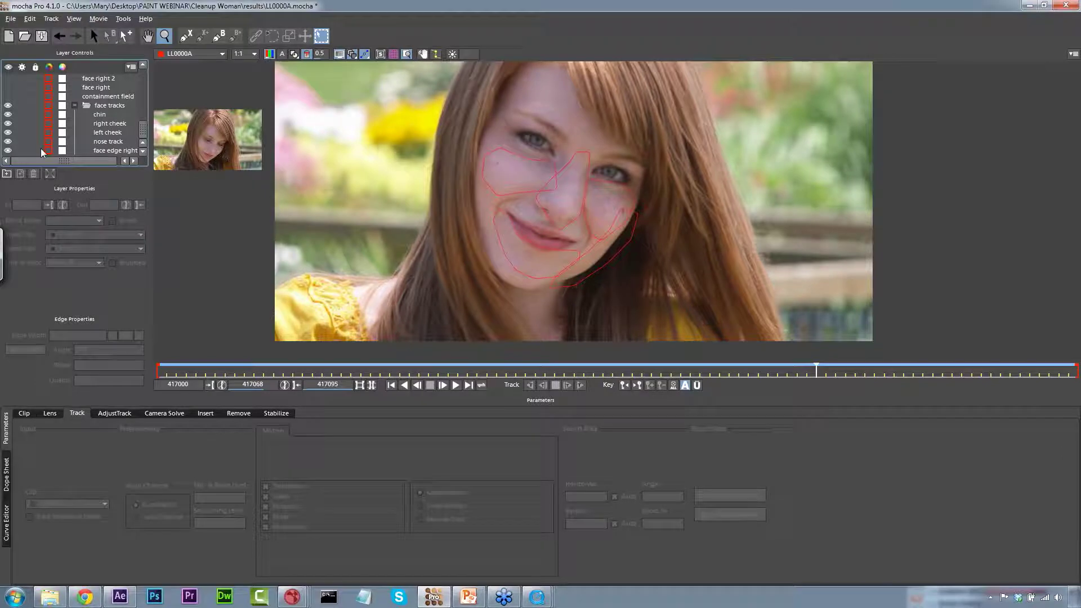
Select the chin track, display its planar grid, and scrub back to frame 417000 to check how it follows.
click(103, 116)
click(394, 54)
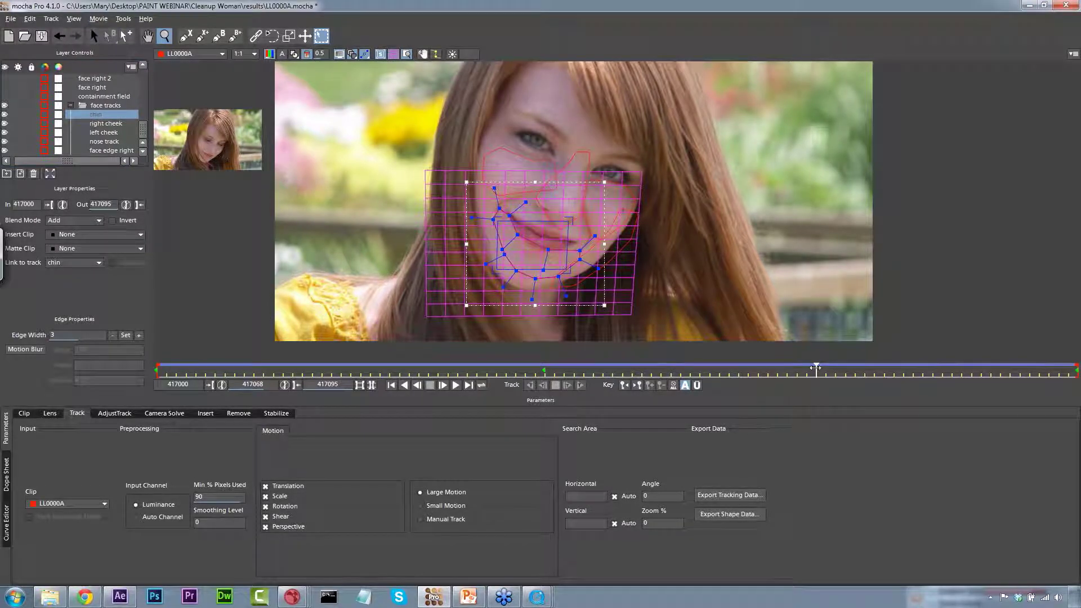
drag(819, 367, 140, 352)
key(s)
Select the left cheek track and scrub from the first frame to frame 417095 to inspect its grid.
click(560, 182)
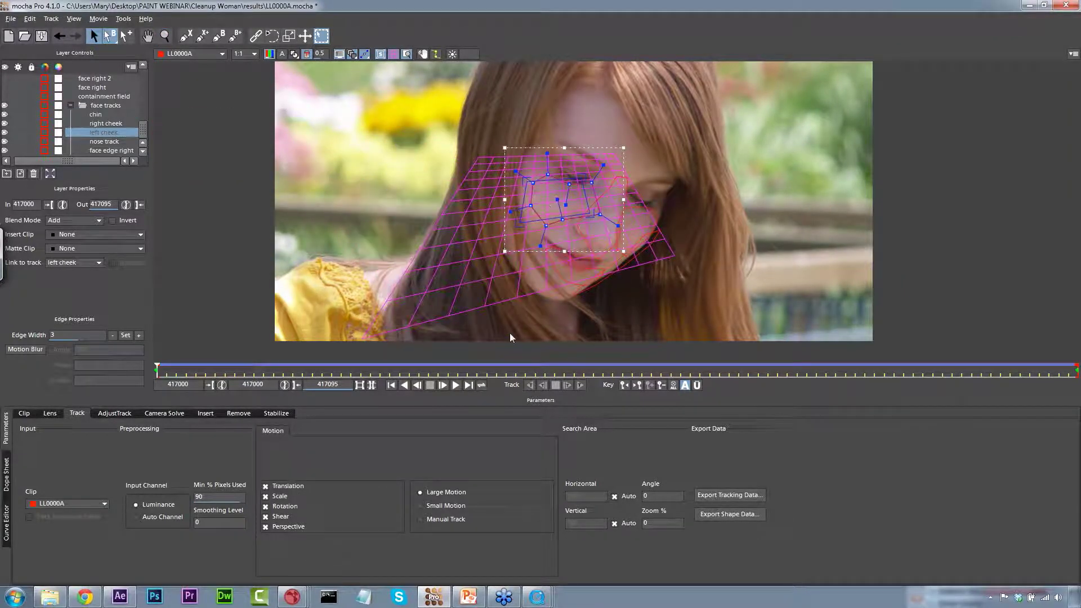
click(167, 368)
drag(179, 369, 1077, 367)
Select the right cheek and nose tracks in turn and scrub the full shot to inspect each planar grid.
click(638, 191)
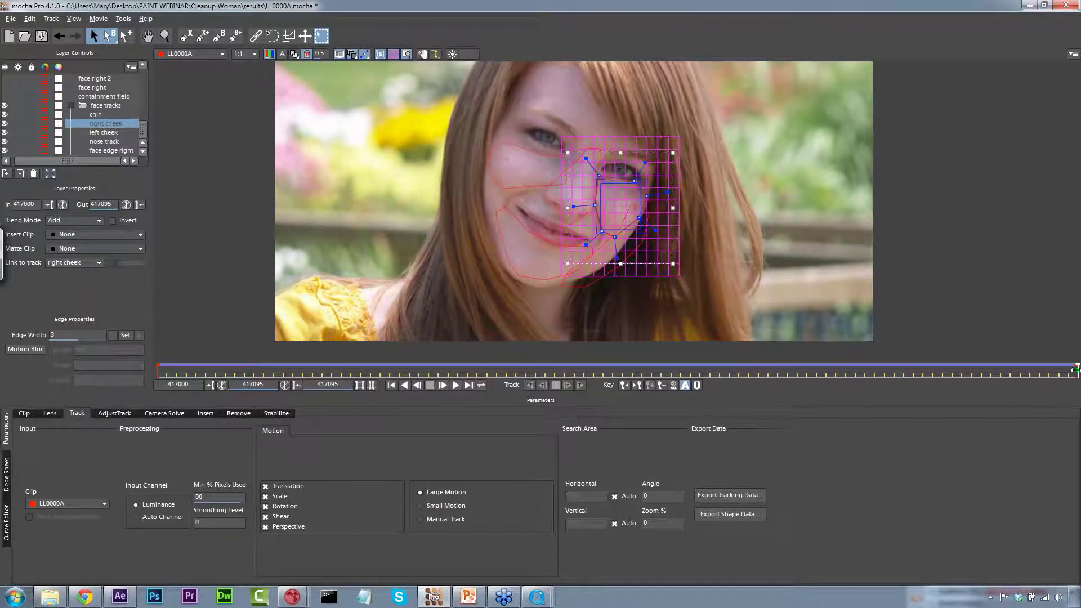
drag(1076, 370, 157, 369)
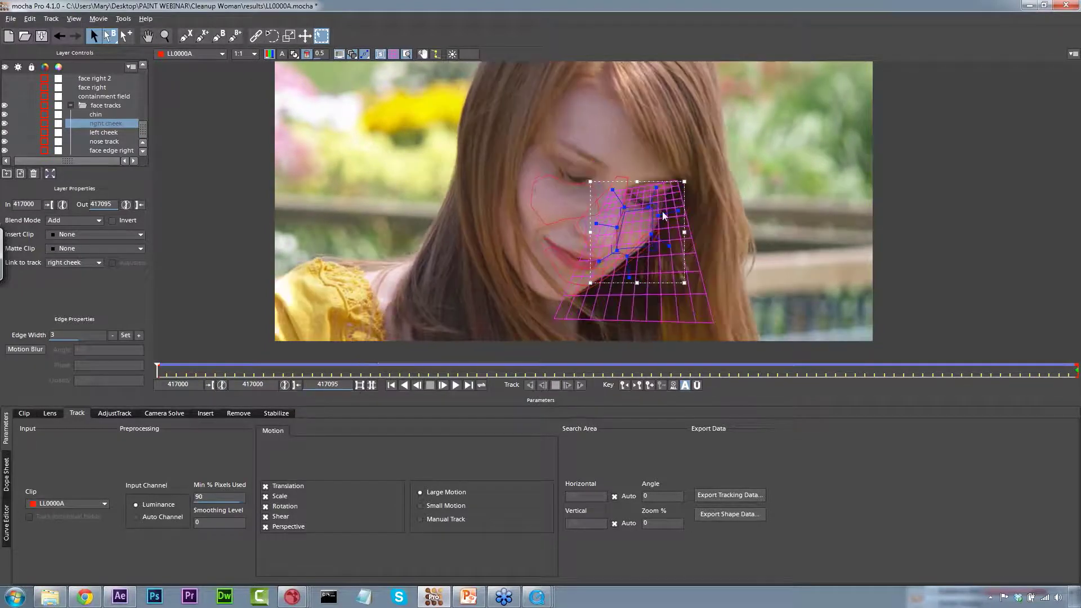
click(614, 182)
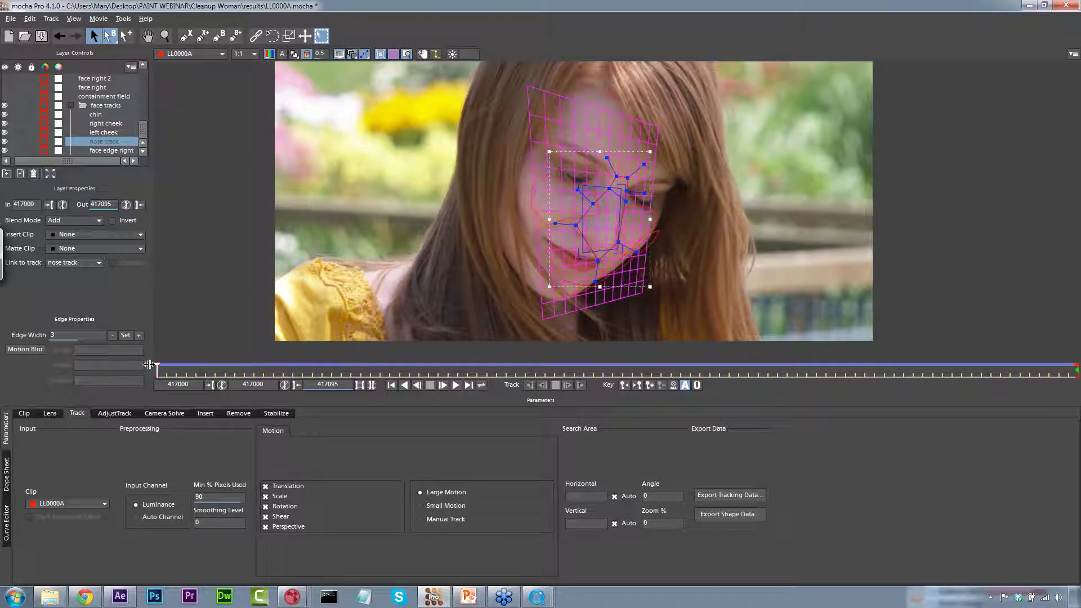
drag(159, 369, 1079, 329)
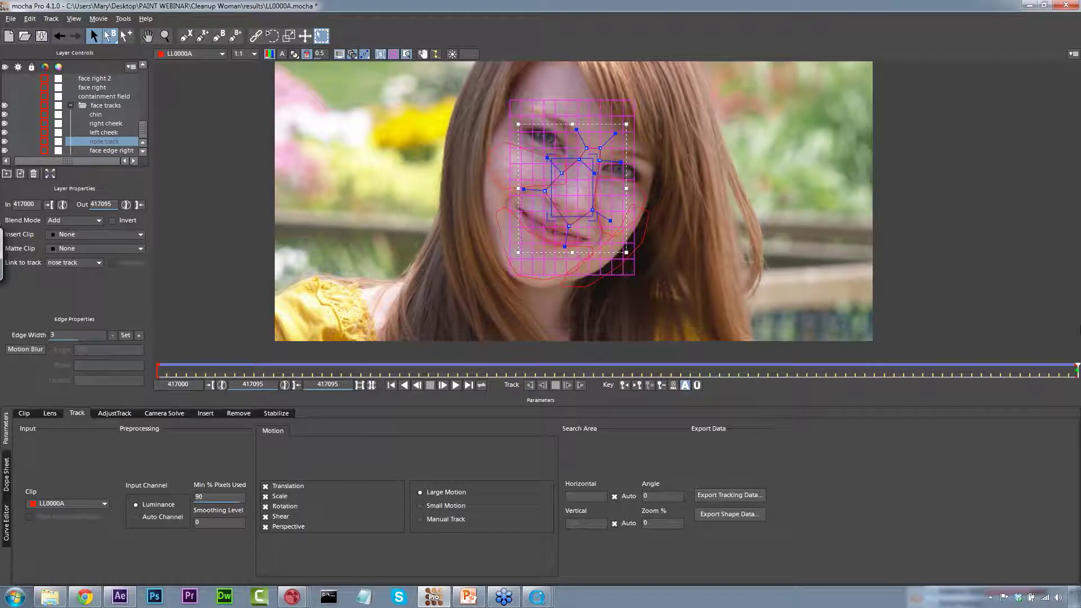
View the LL0000A_compare before/after movie, minimize it, and scrub the nose track back to frame 417000.
drag(535, 391, 535, 388)
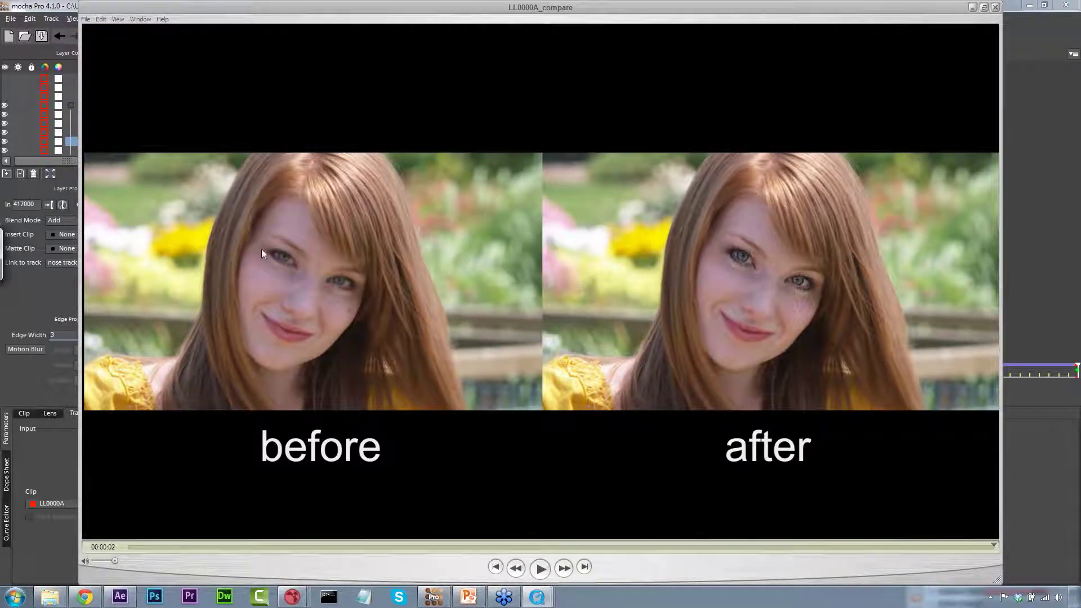
click(973, 6)
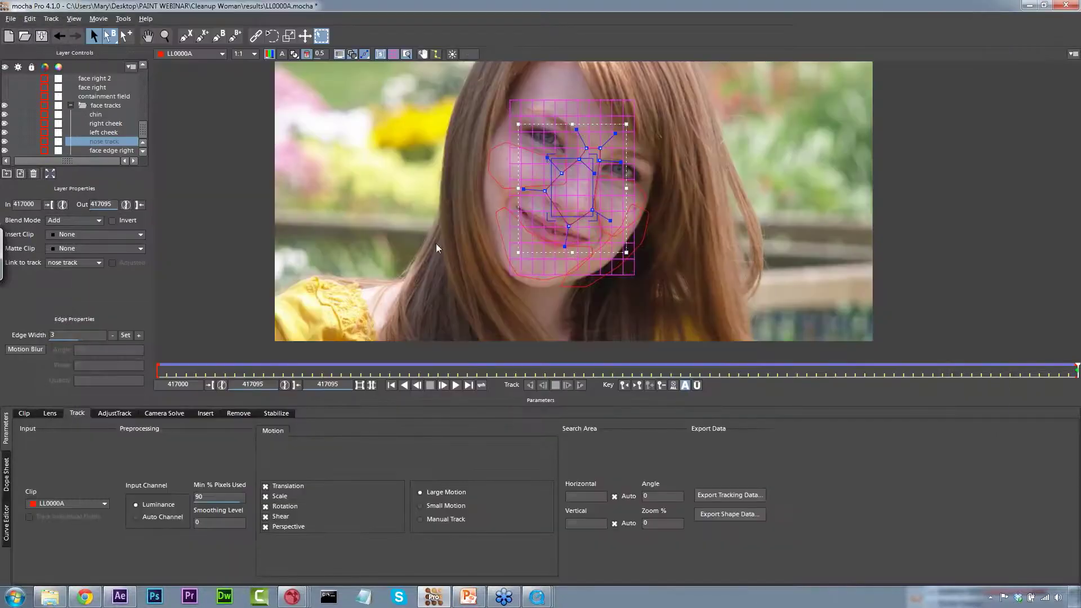
click(845, 370)
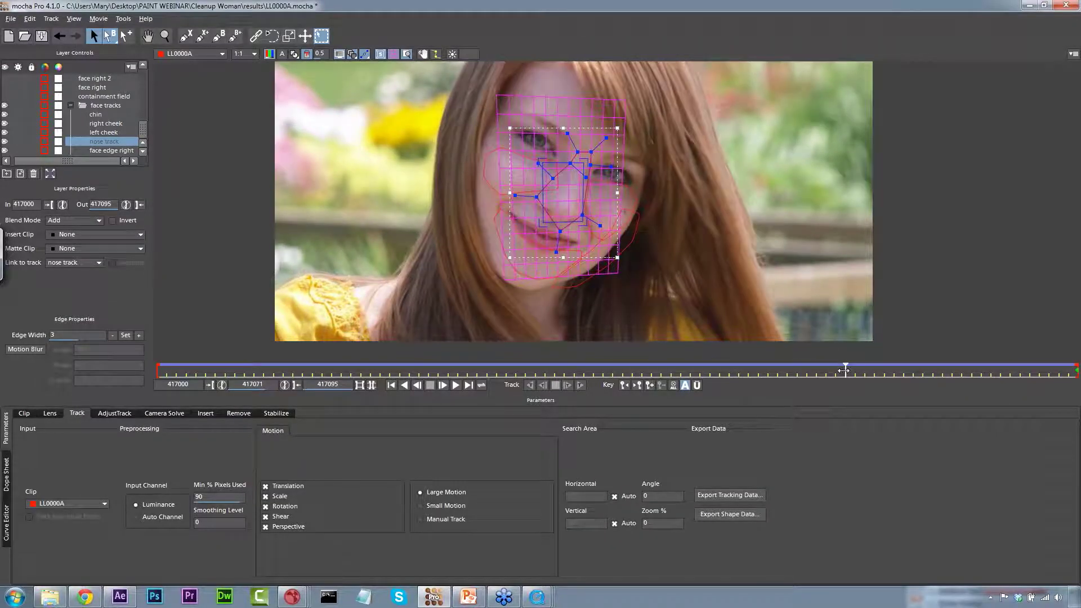
click(283, 371)
drag(208, 366, 158, 367)
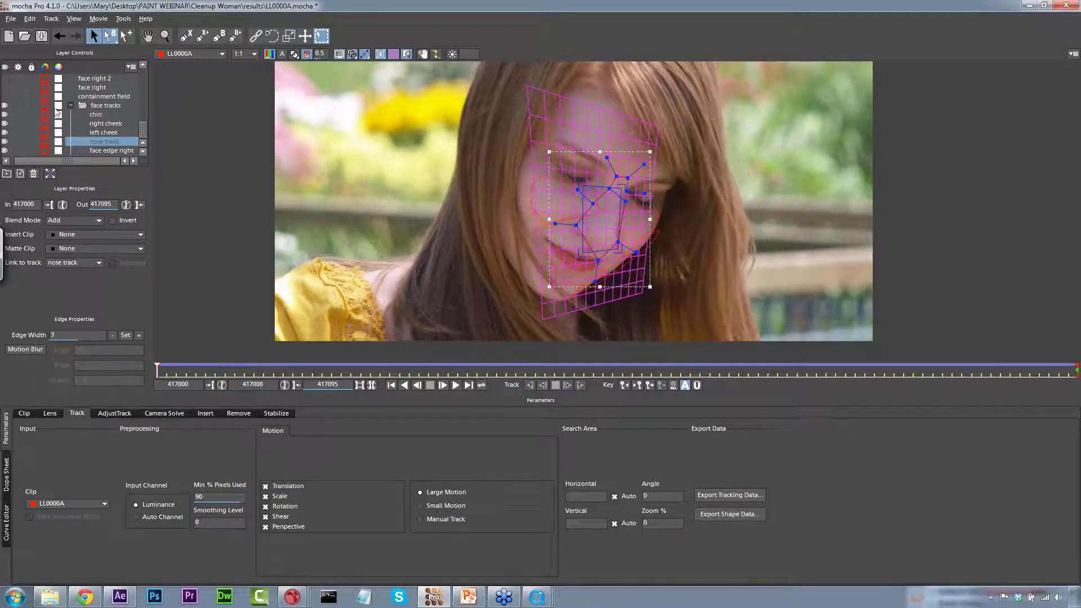
Move the nose track layer above the face tracks group, collapse the group, and hide the nose track.
key(ctrl+z)
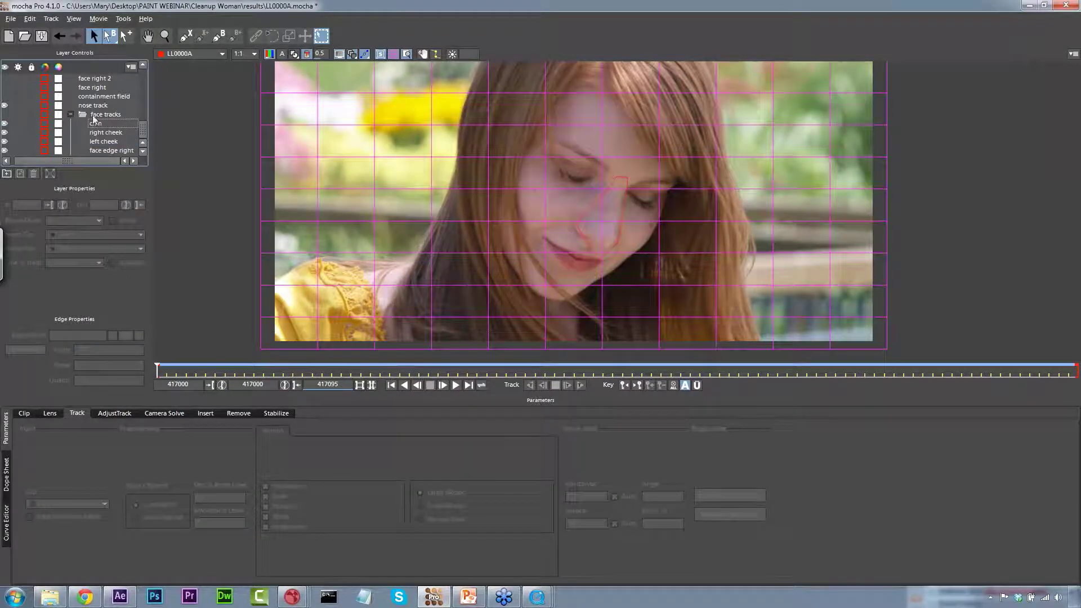
click(70, 116)
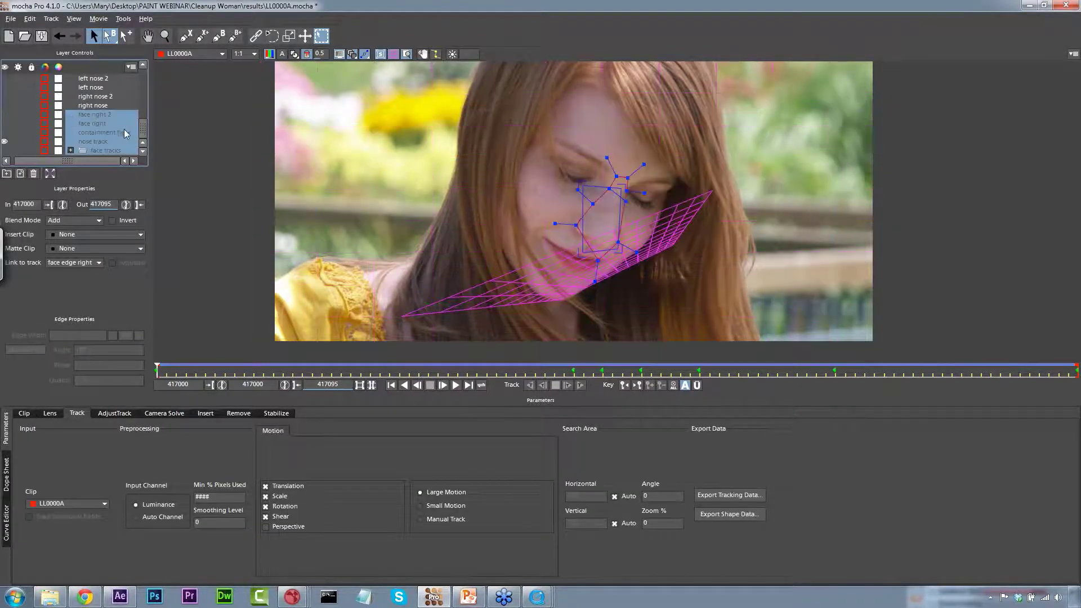
click(123, 132)
click(108, 143)
click(5, 142)
Select the containment field layer and display its spline around the face, hiding it again after inspection.
click(83, 137)
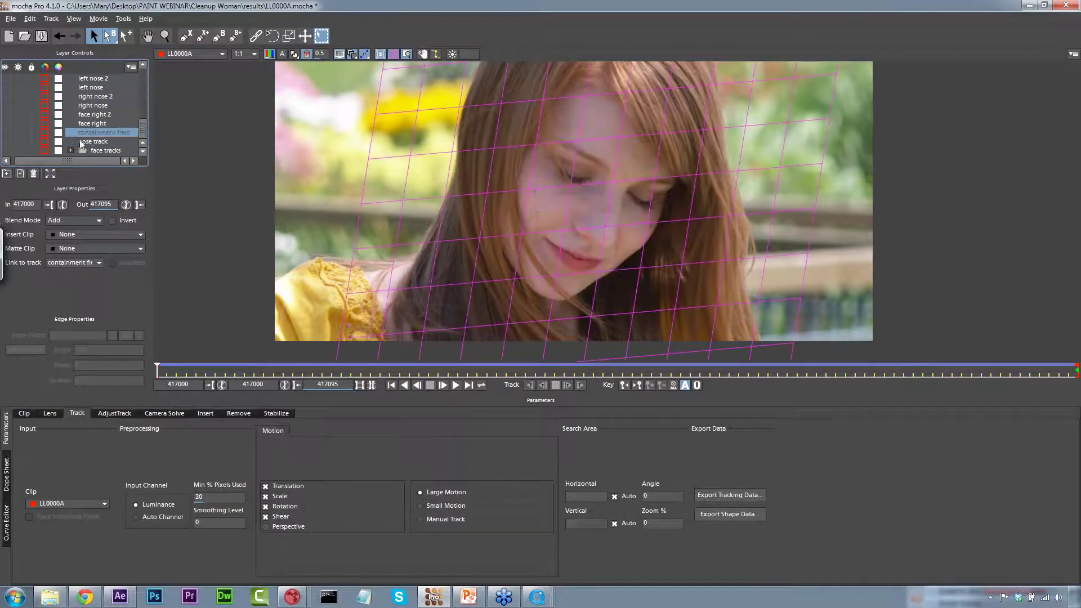
click(5, 133)
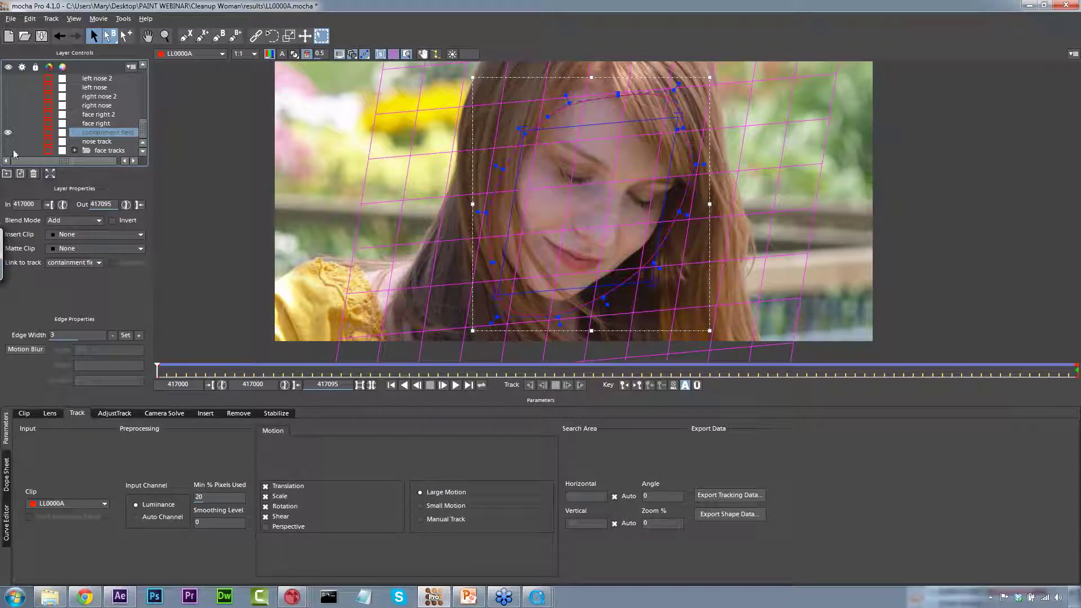
click(8, 133)
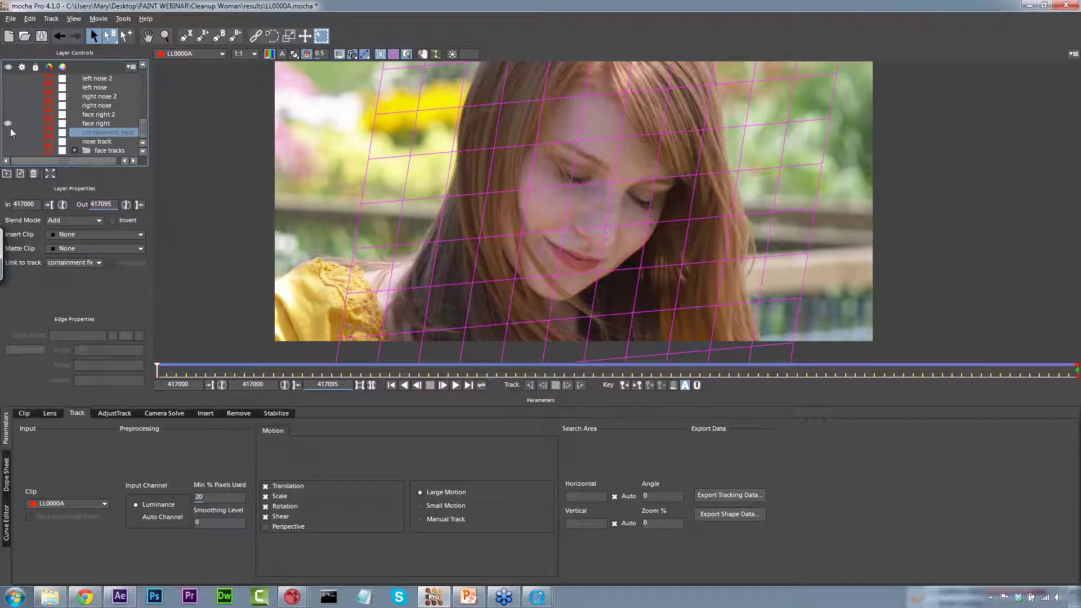
Select the face right and face right 2 layers in turn and toggle their visibility to inspect the face edge shapes.
click(95, 124)
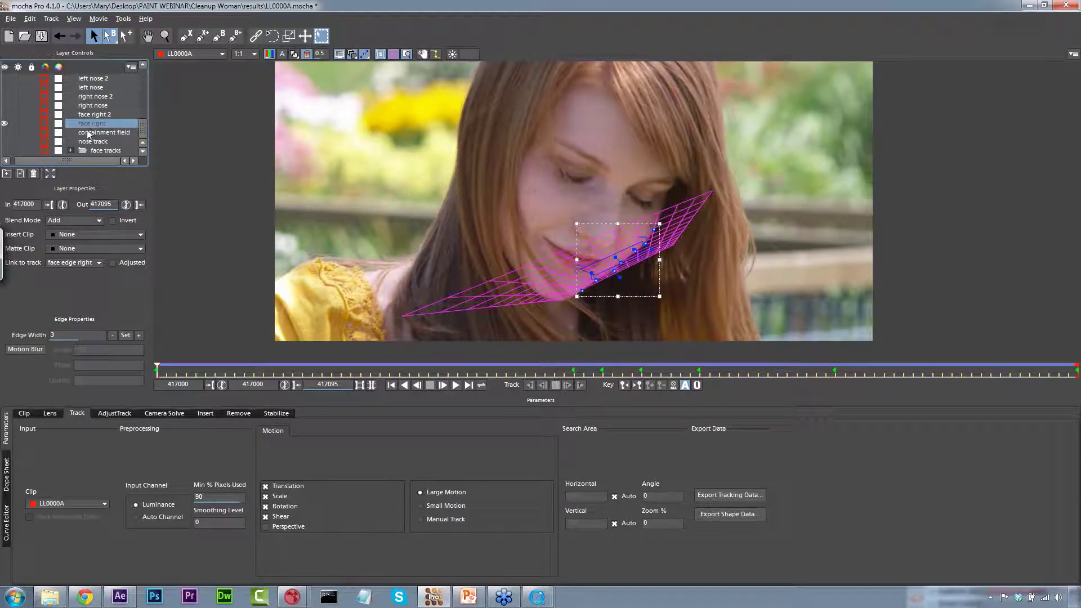
mouse_move(156, 371)
mouse_down()
mouse_move(1001, 371)
mouse_move(156, 371)
mouse_up()
click(99, 116)
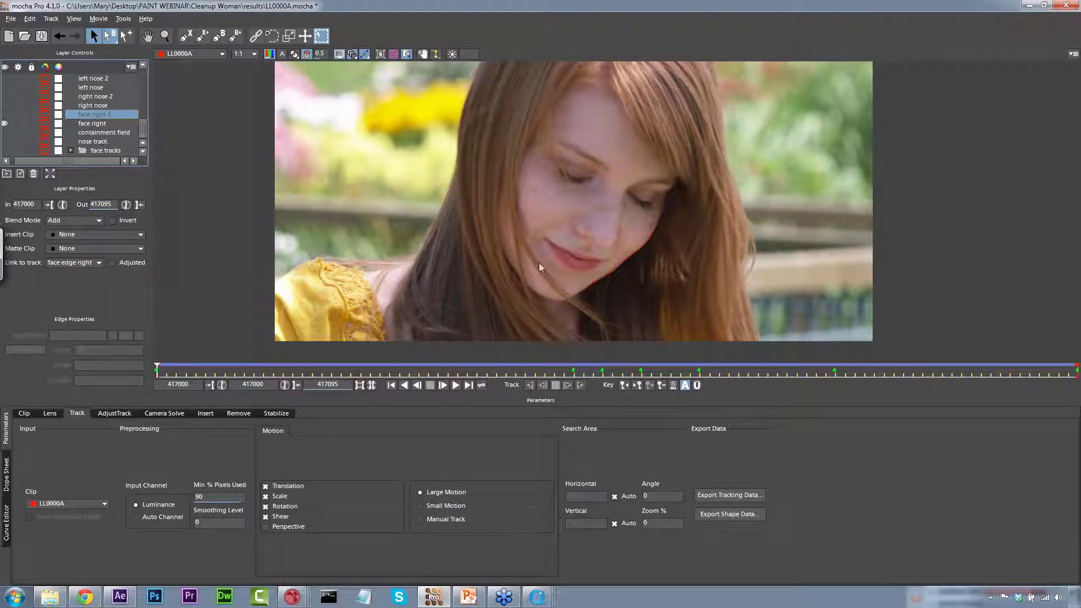
click(5, 115)
click(5, 114)
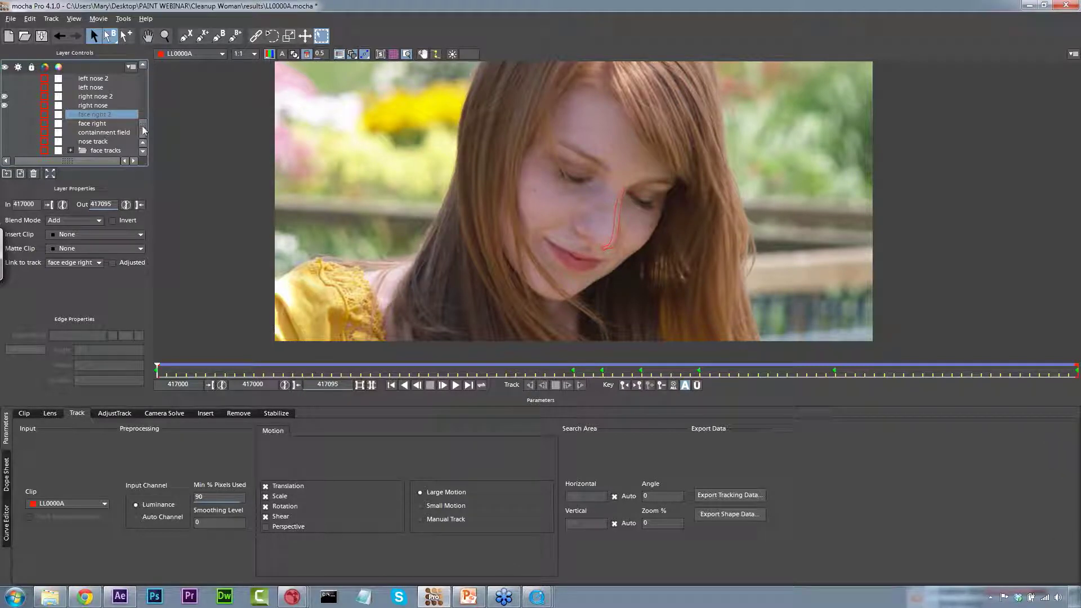
Display the right nose, left nose and nose containment shapes in turn to examine them, hiding each one again.
scroll(138, 132, up, 3)
click(7, 126)
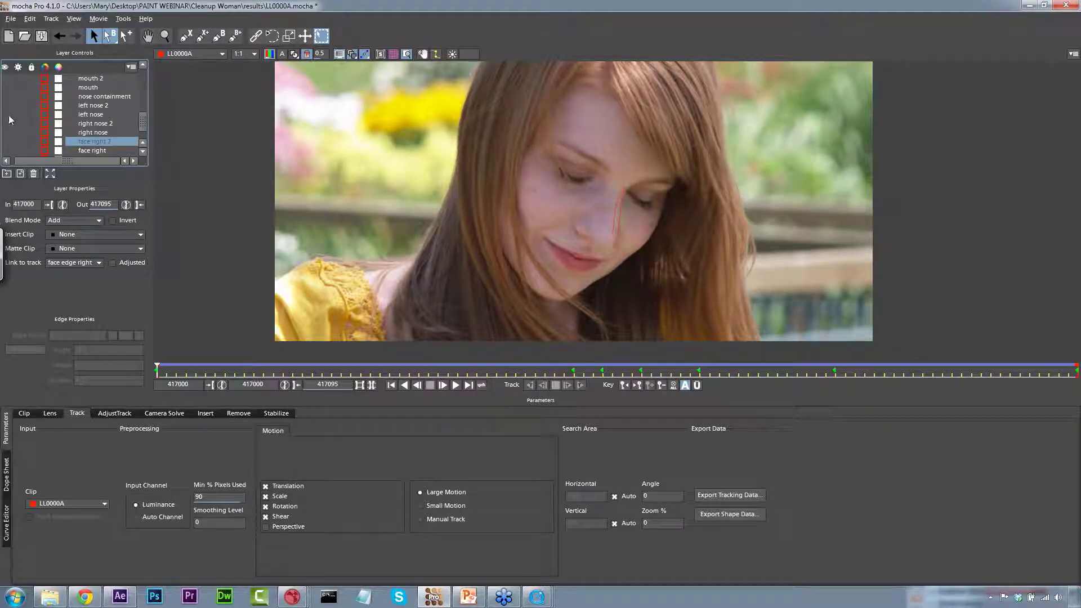
click(7, 114)
scroll(143, 121, up, 4)
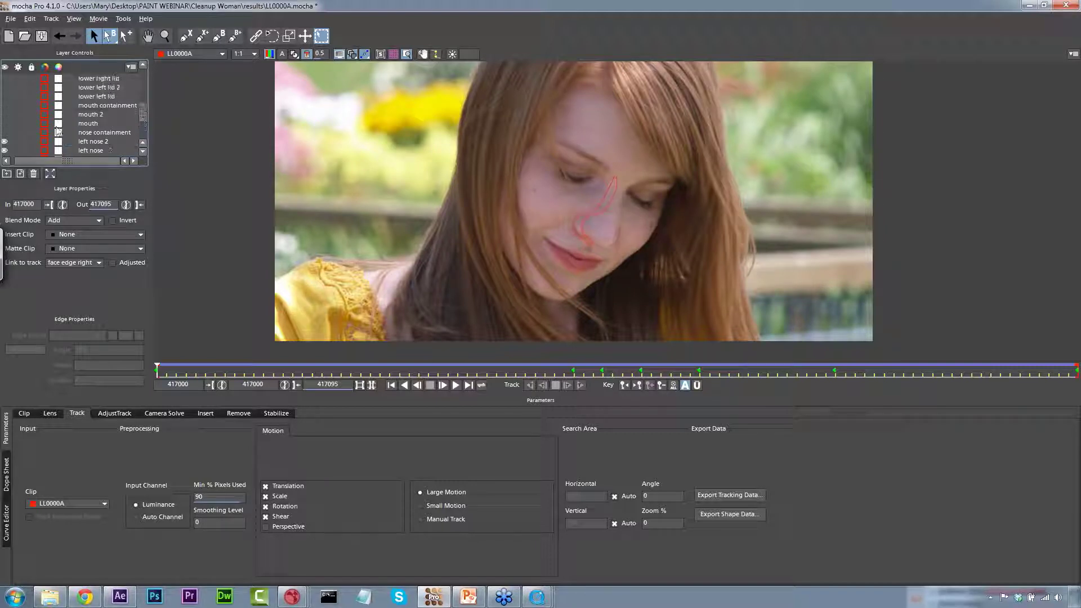
click(7, 131)
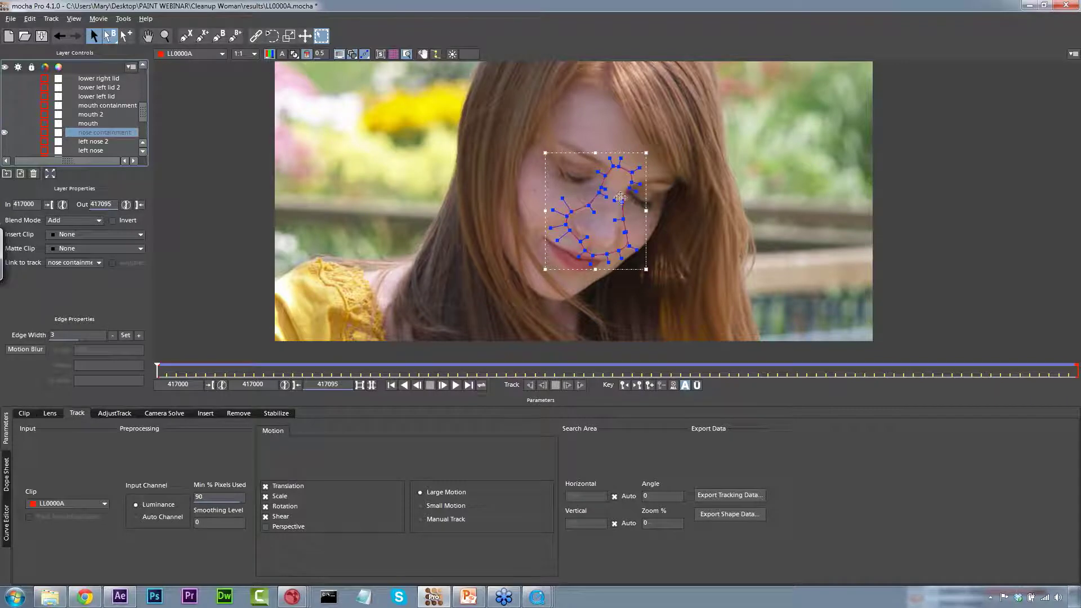
click(5, 132)
Display the mouth containment, mouth 2 and mouth layers, scrub to frame 417095 to inspect them, and hide the layers again.
click(93, 106)
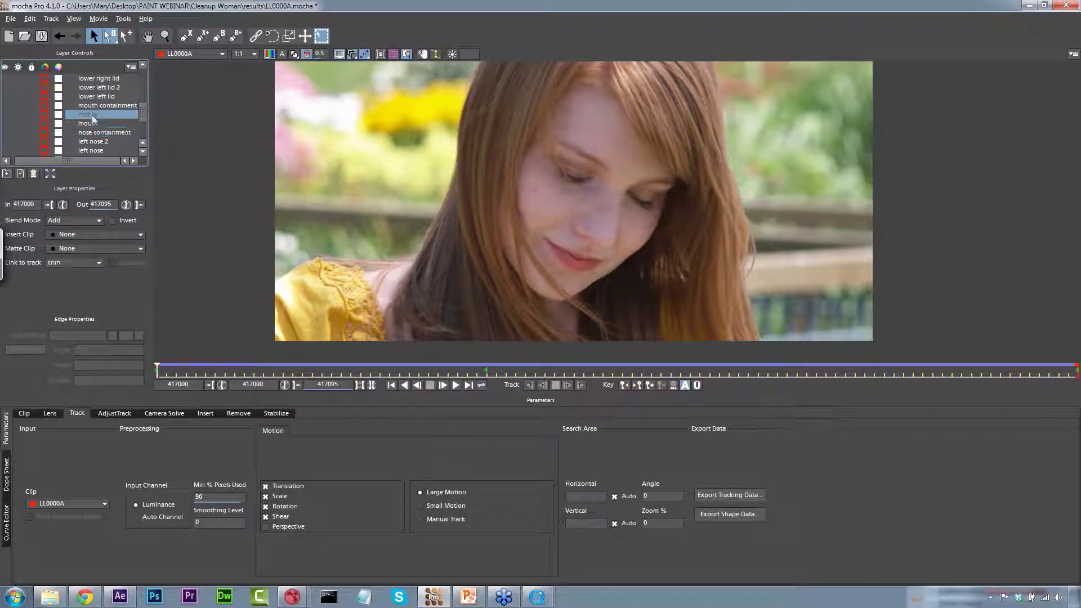
click(6, 106)
click(5, 114)
click(5, 124)
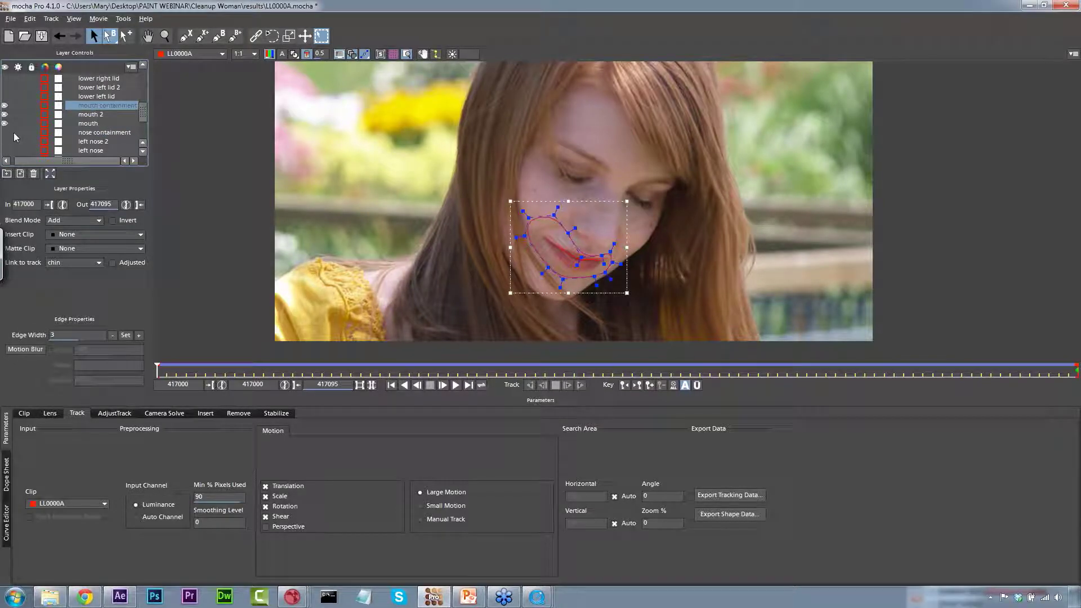
click(555, 239)
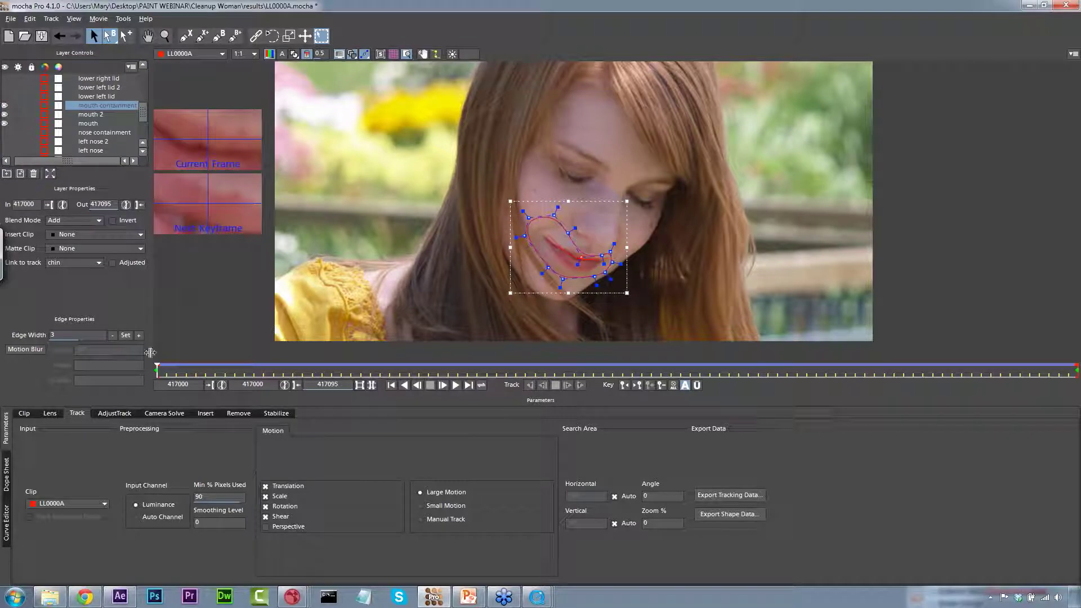
drag(157, 369, 1077, 369)
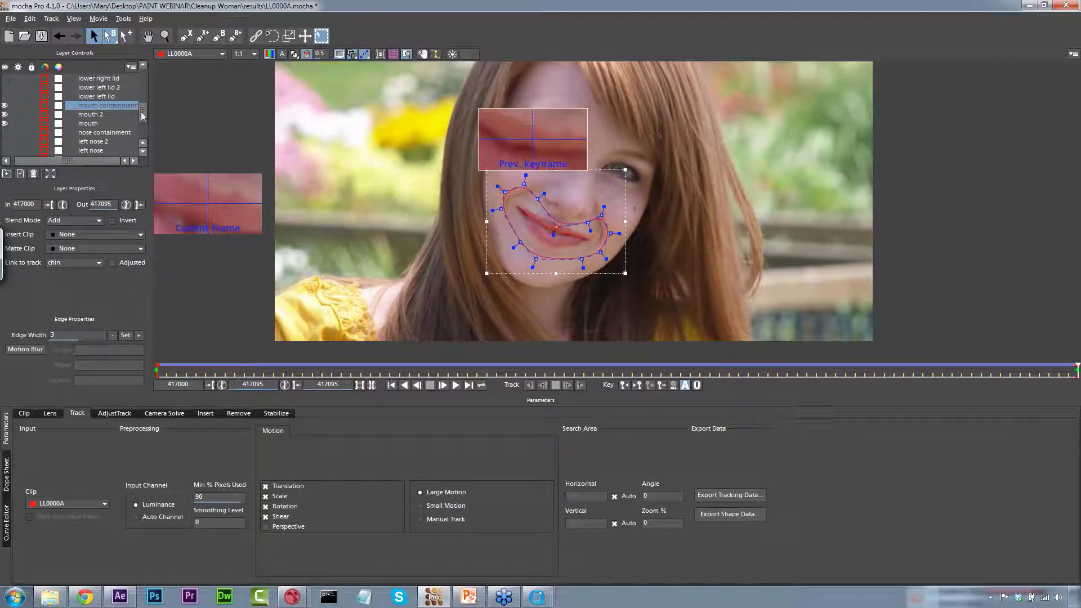
scroll(111, 115, up, 1)
drag(5, 123, 5, 137)
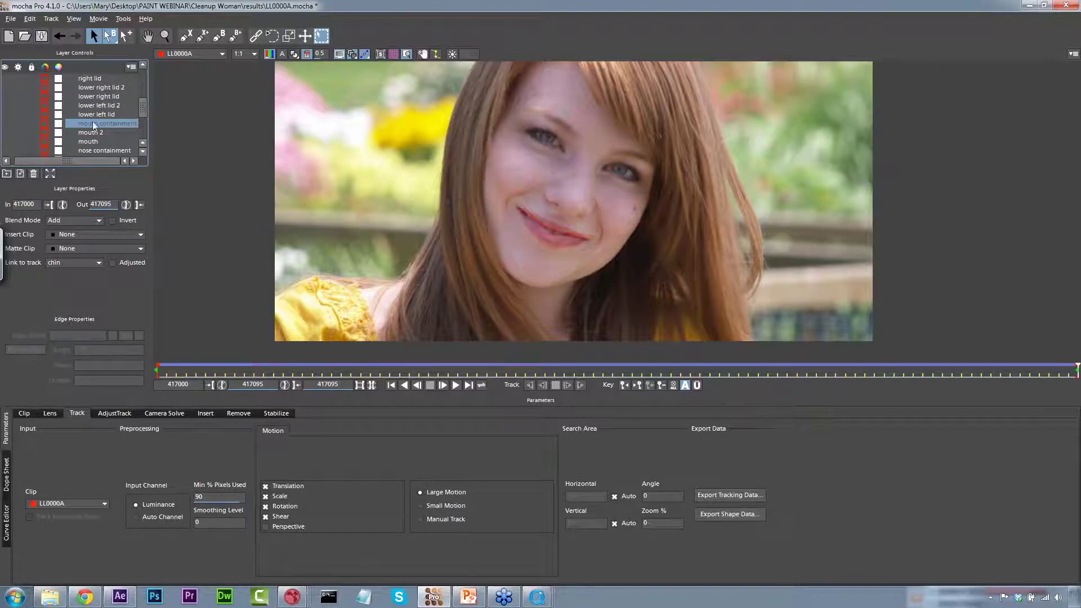
Make the eyes containment and all upper and lower eyelid layers visible, and hide the mouth containment layer.
drag(140, 116, 142, 102)
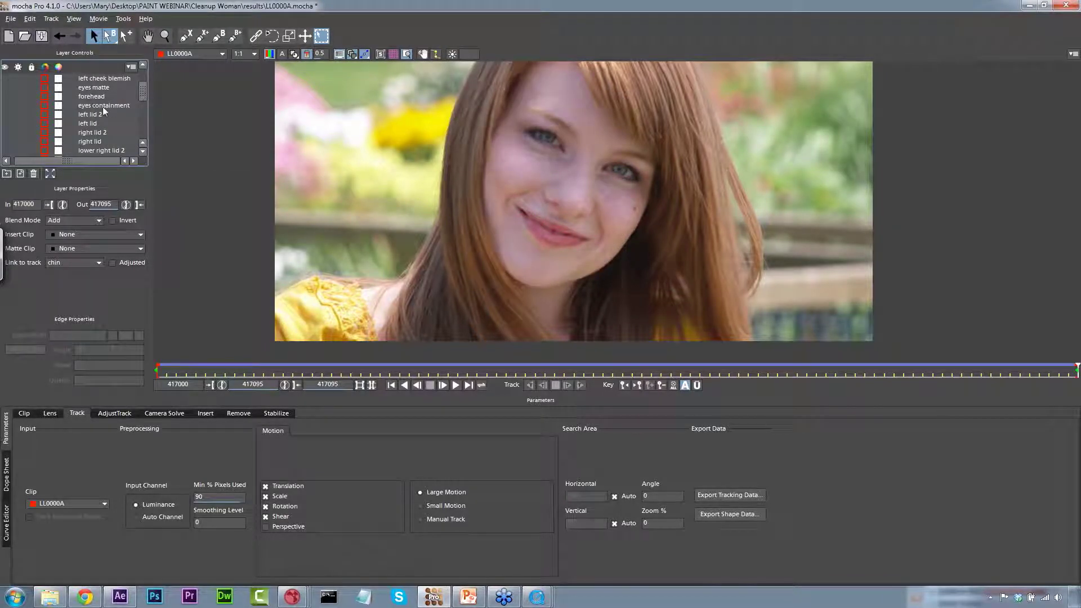
shift+click(109, 107)
click(4, 106)
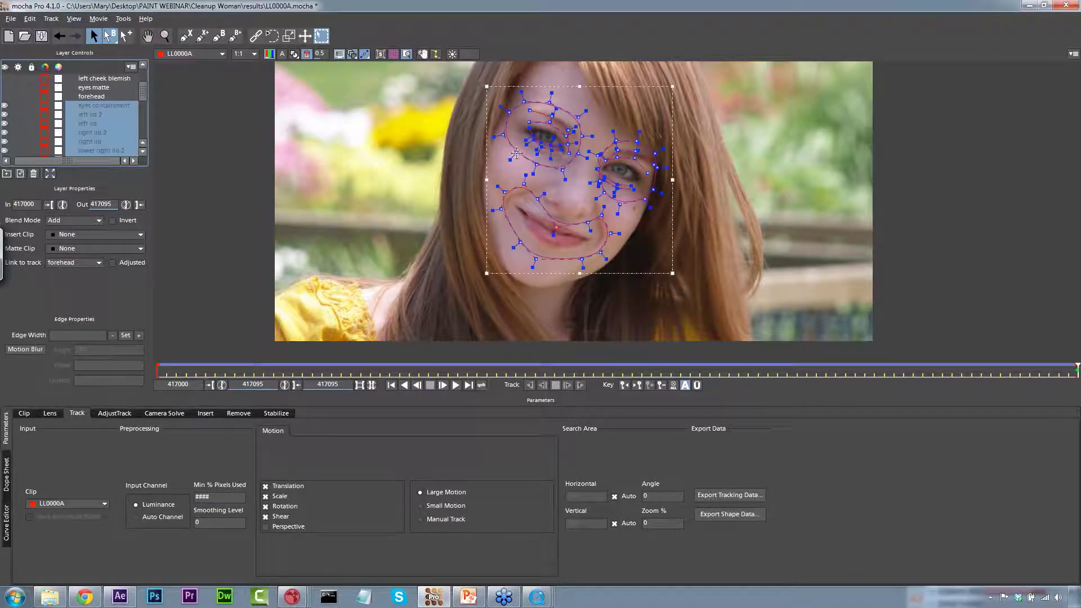
drag(141, 102, 141, 118)
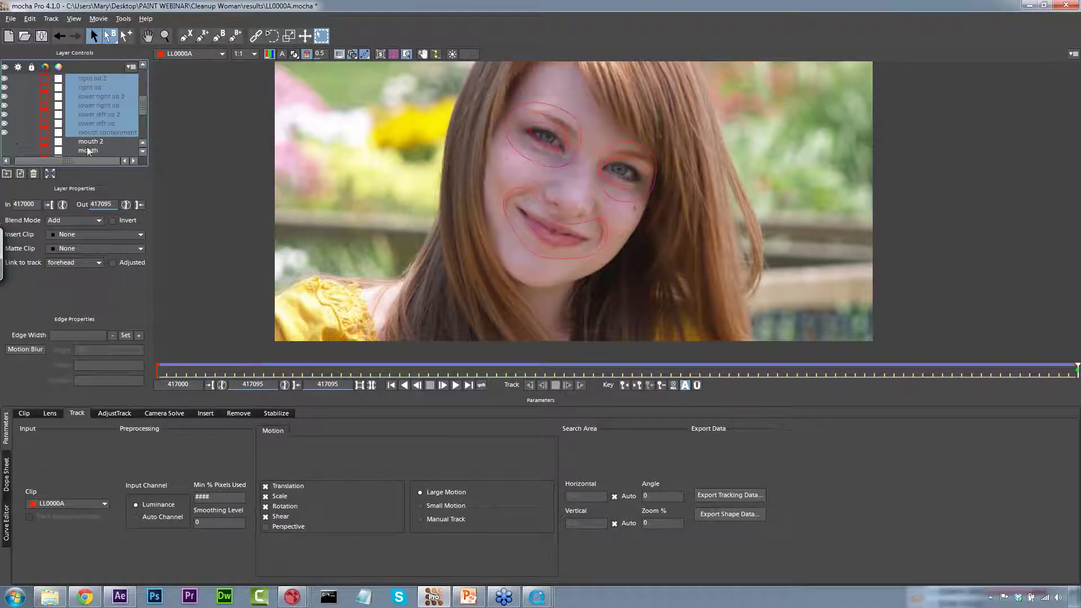
click(101, 133)
click(5, 132)
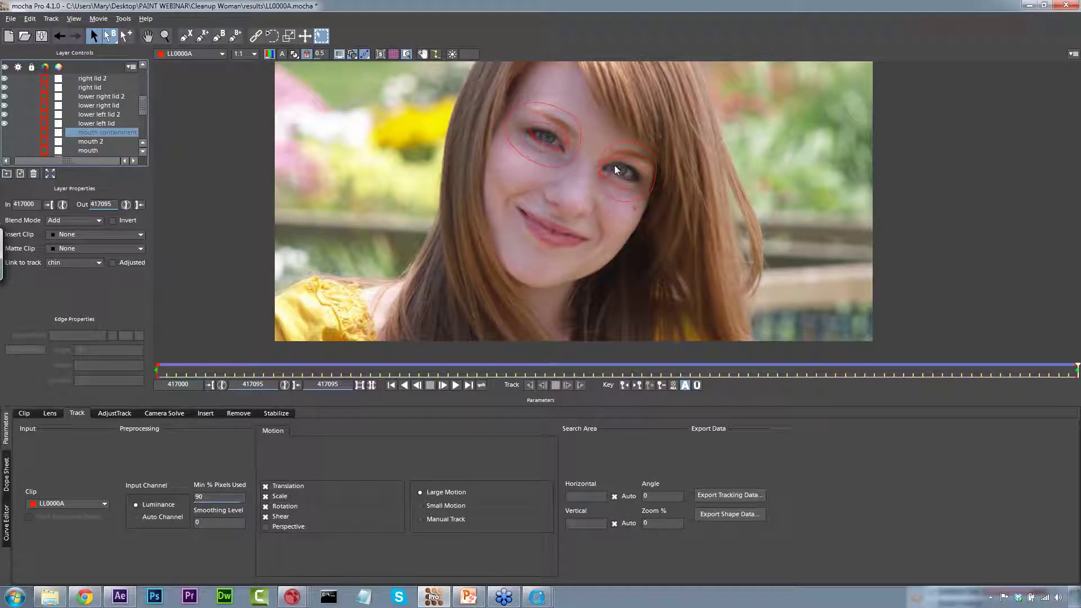
Scrub through the first part of the shot, ending at frame 417010, to examine how the eye shapes follow.
click(186, 370)
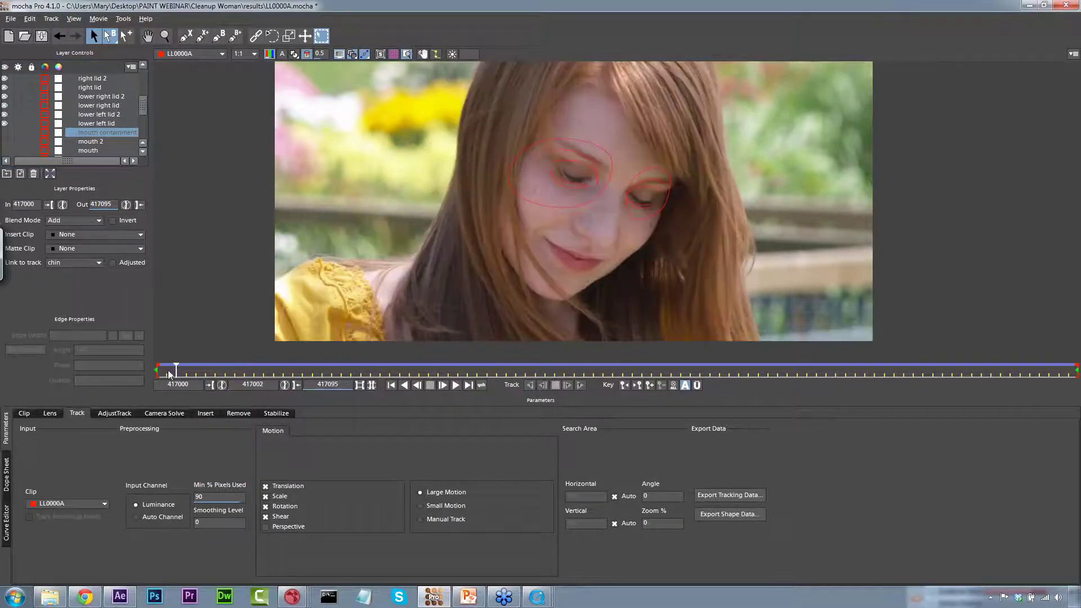
drag(200, 370, 525, 372)
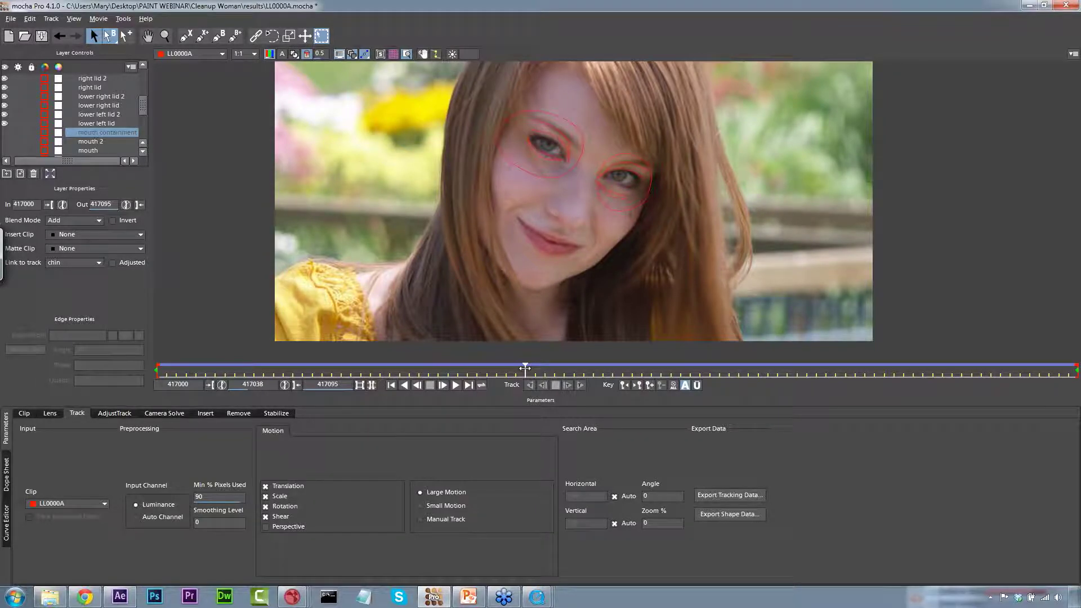
drag(525, 368, 254, 315)
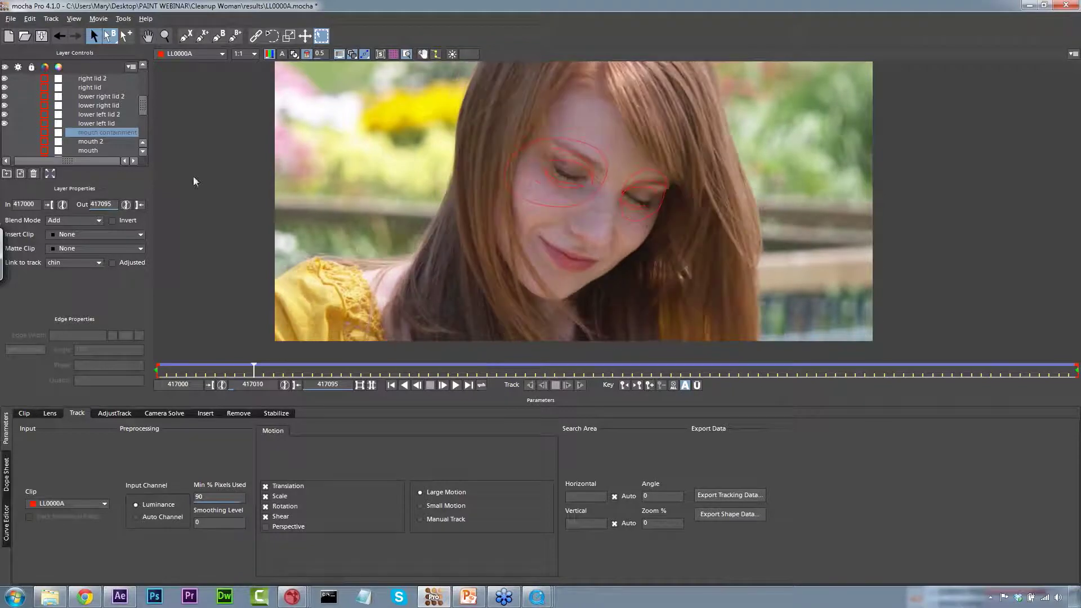
Select the eye layers from lower left lid up to eyes containment and hide them all.
scroll(144, 94, up, 5)
click(104, 96)
scroll(142, 96, down, 4)
click(109, 132)
drag(144, 106, 143, 99)
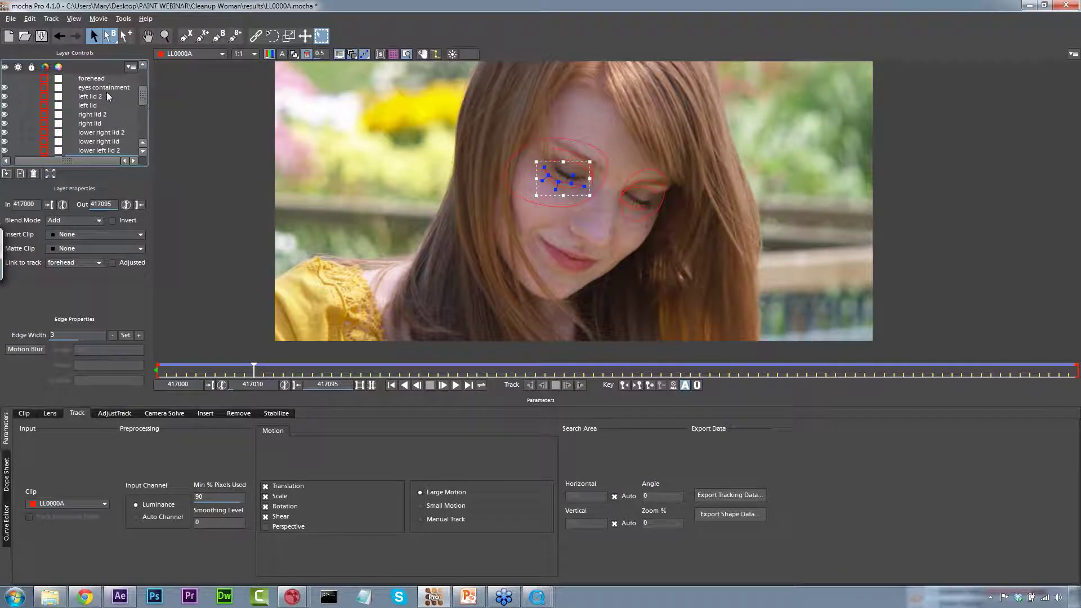
shift+click(105, 94)
click(5, 92)
Display the forehead and eyes matte layers in turn to examine their splines, hiding each one again.
drag(144, 100, 145, 79)
click(94, 142)
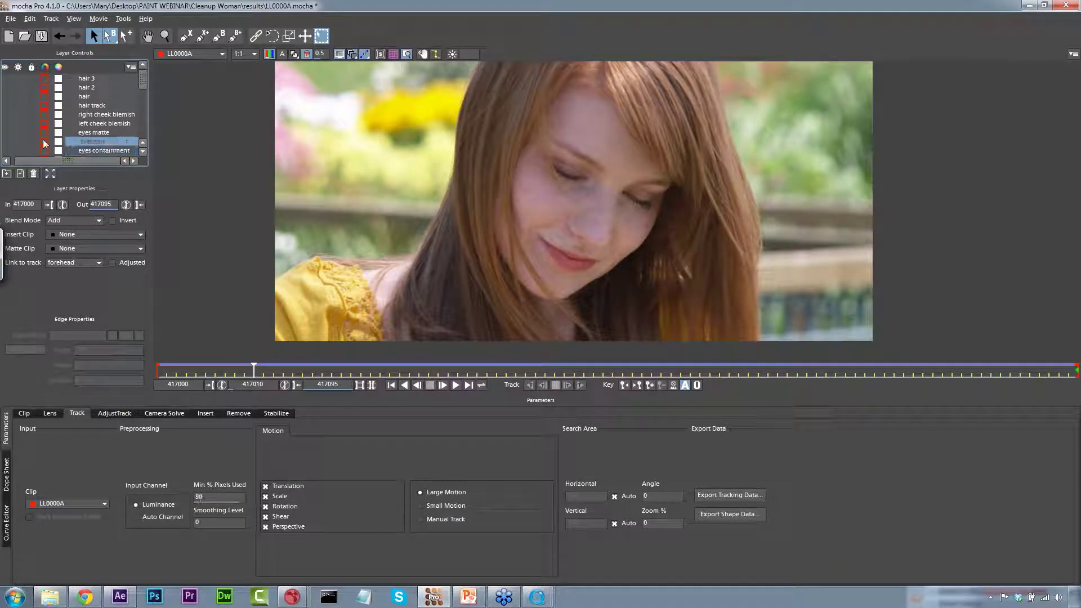
click(98, 133)
click(5, 142)
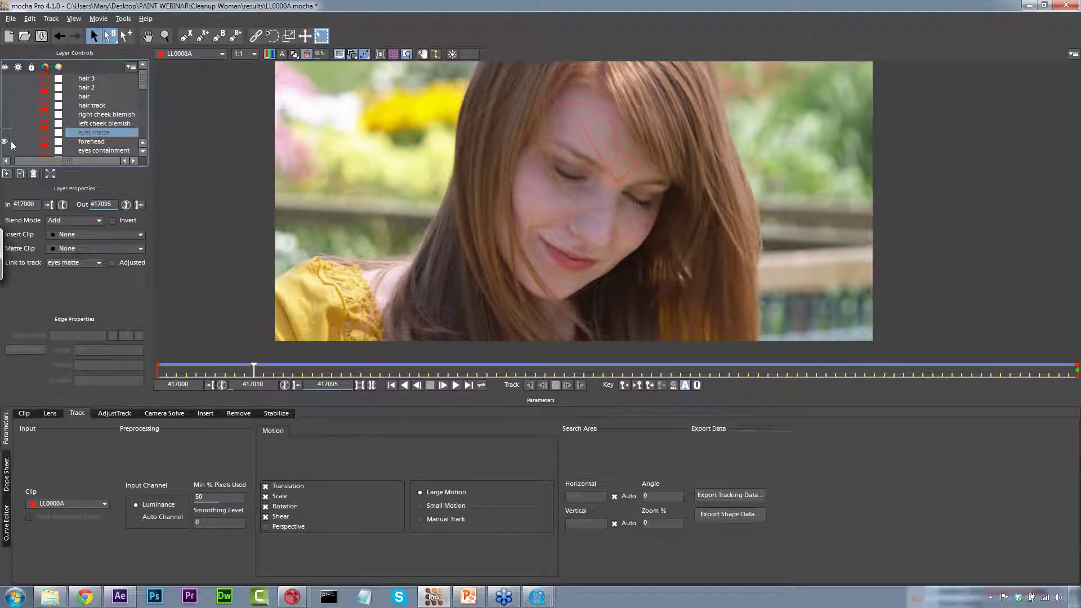
click(94, 141)
click(4, 142)
click(10, 133)
click(6, 133)
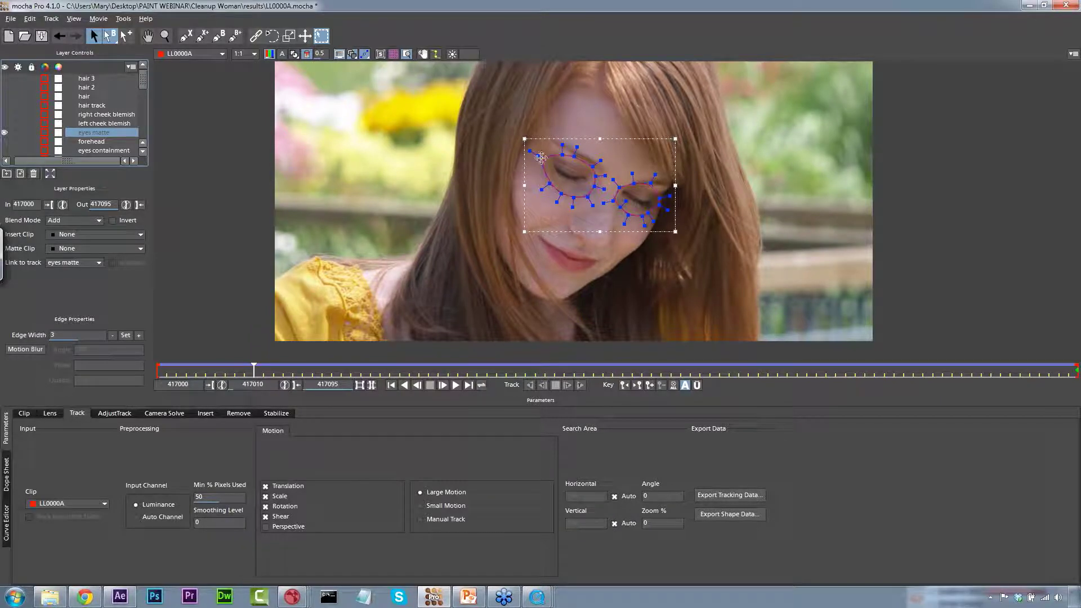
click(5, 133)
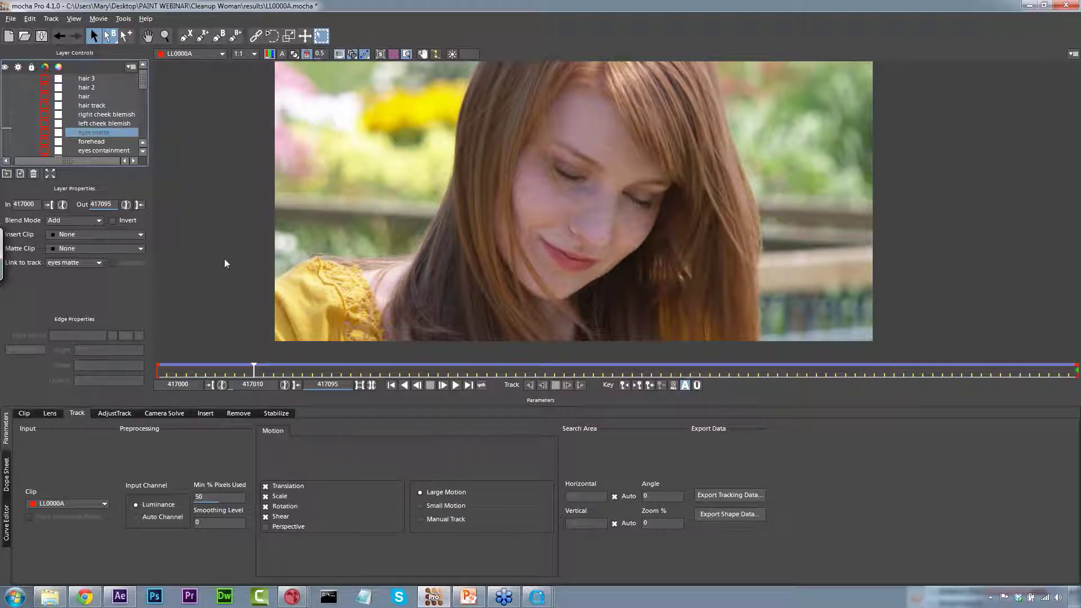
Display the forehead track, scrub back to frame 417000 to inspect its shape, and hide the layer.
click(4, 142)
click(575, 135)
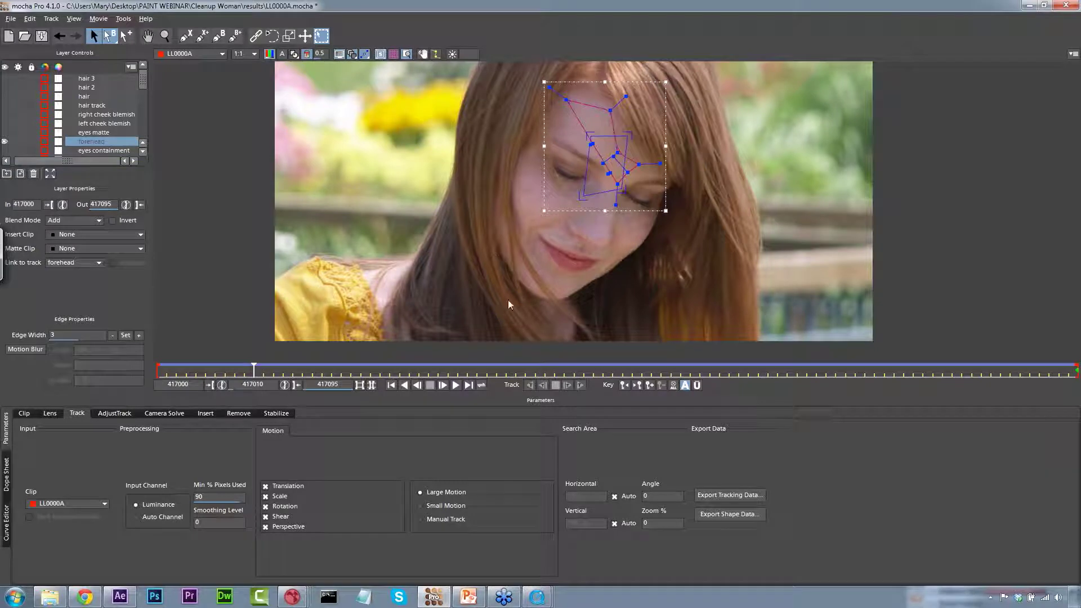
drag(242, 370, 153, 326)
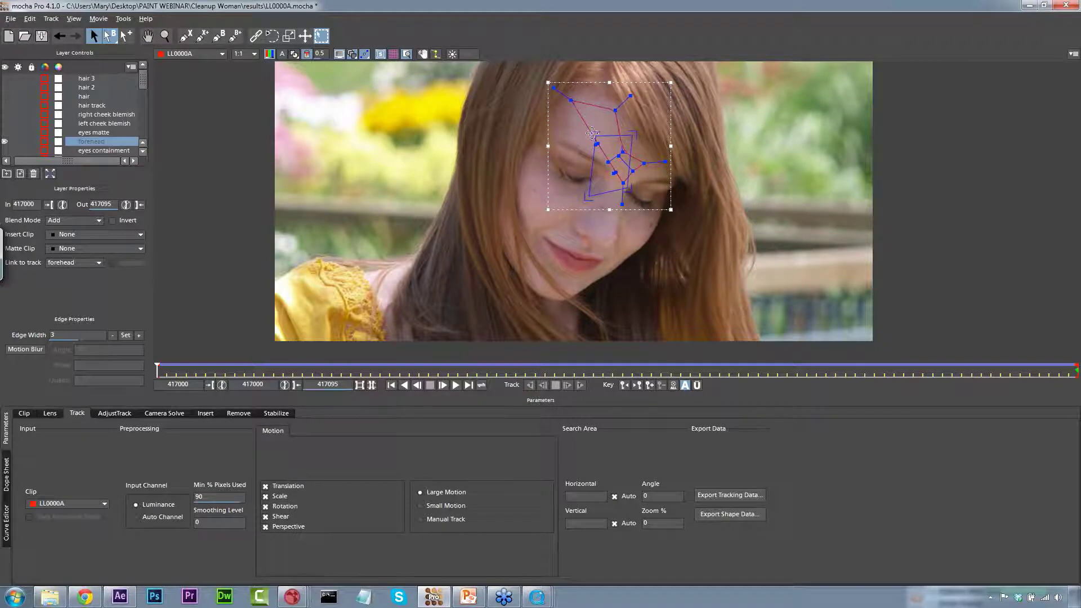
click(608, 162)
click(6, 142)
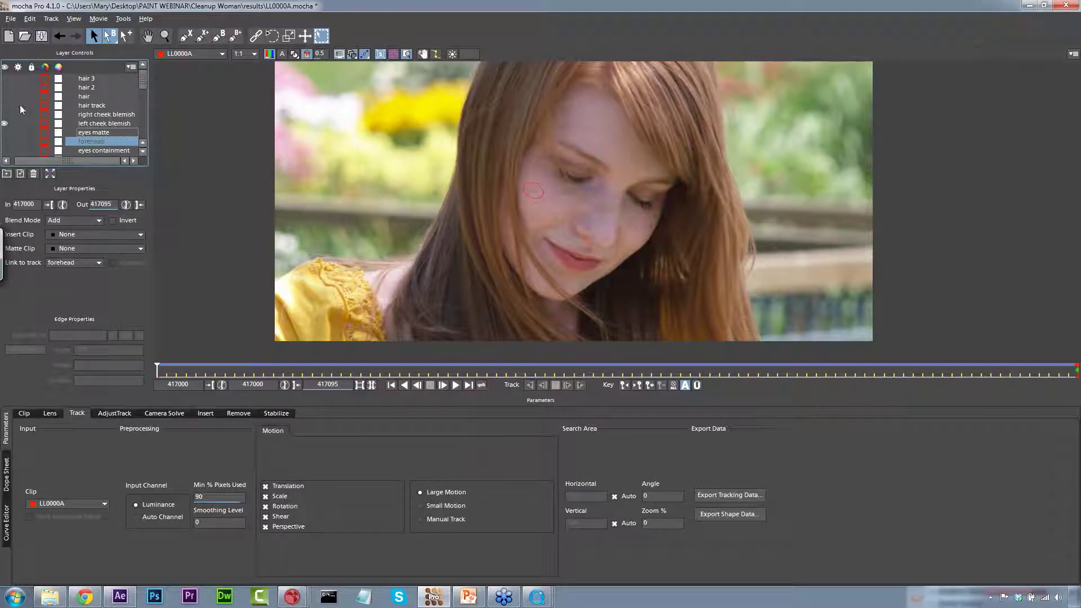
Display the right cheek blemish, hair track, hair, hair 2 and hair 3 layers and select hair to inspect their shapes.
click(4, 114)
click(5, 106)
click(90, 98)
click(4, 97)
click(5, 88)
click(5, 78)
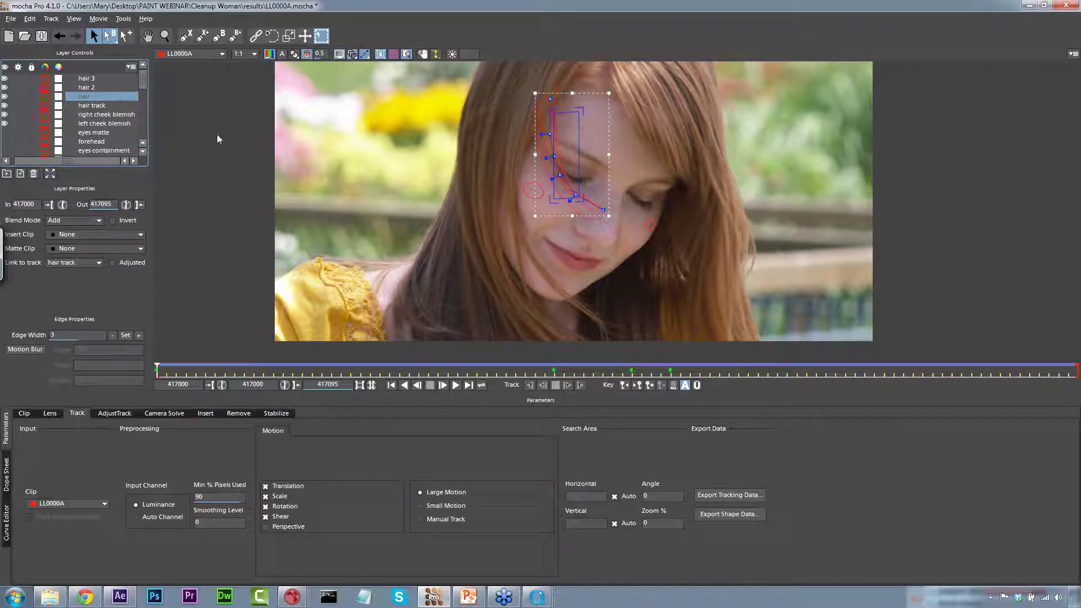
Scrub through the whole shot to examine how the hair and blemish shapes follow, return to frame 417000, and hide those layers.
click(5, 105)
click(167, 371)
drag(167, 370, 1076, 371)
drag(338, 372, 152, 338)
drag(5, 78, 17, 114)
click(96, 123)
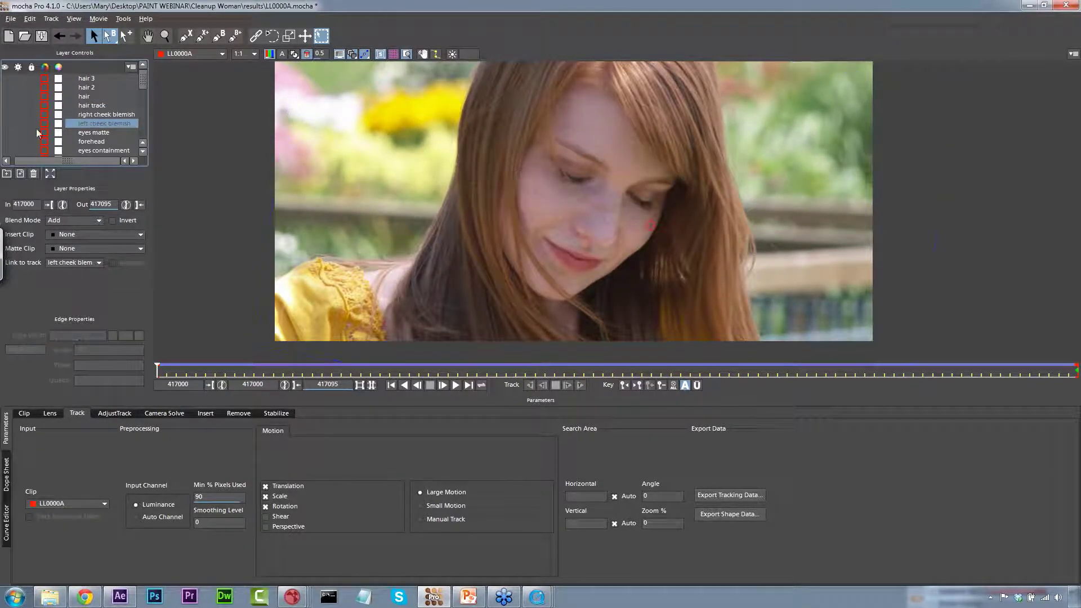
Switch to After Effects and open the recent project cleanup_woman_eyes.aep, discarding the changes to deage_man.aep.
click(120, 596)
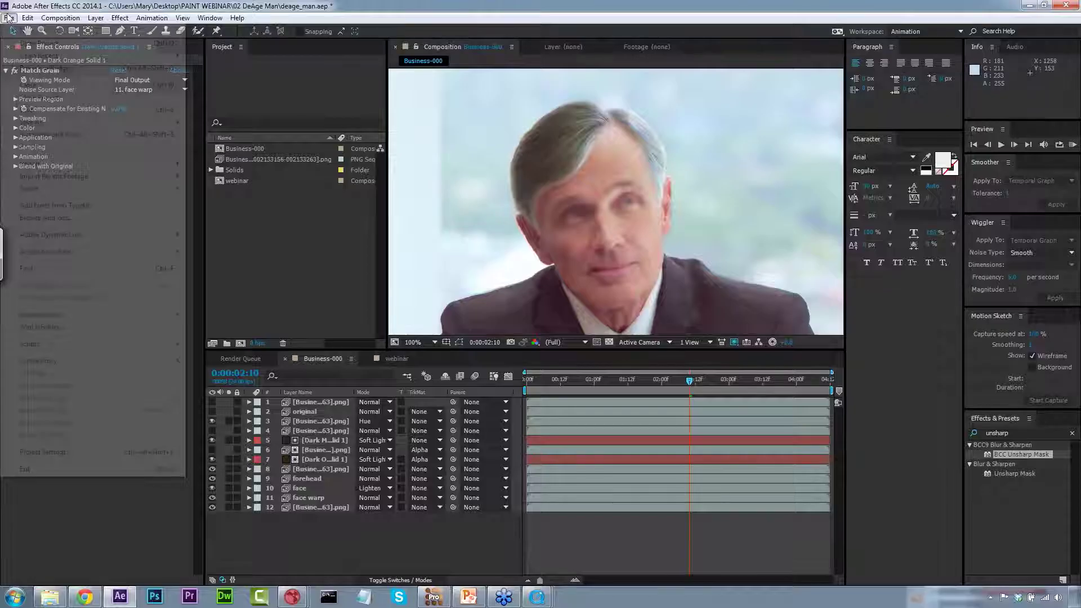
click(9, 17)
mouse_move(40, 55)
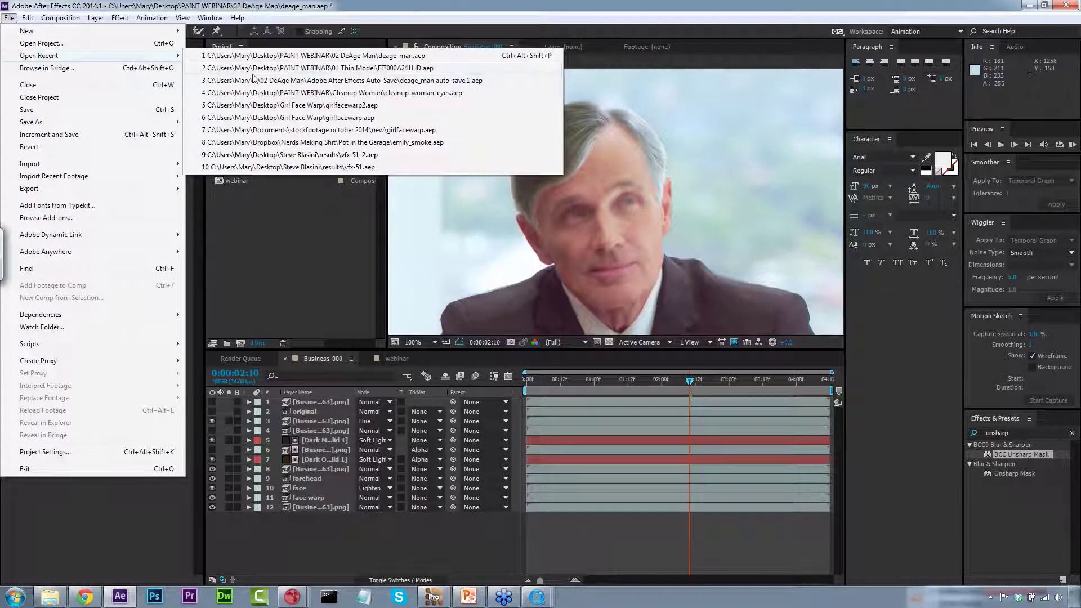
click(331, 94)
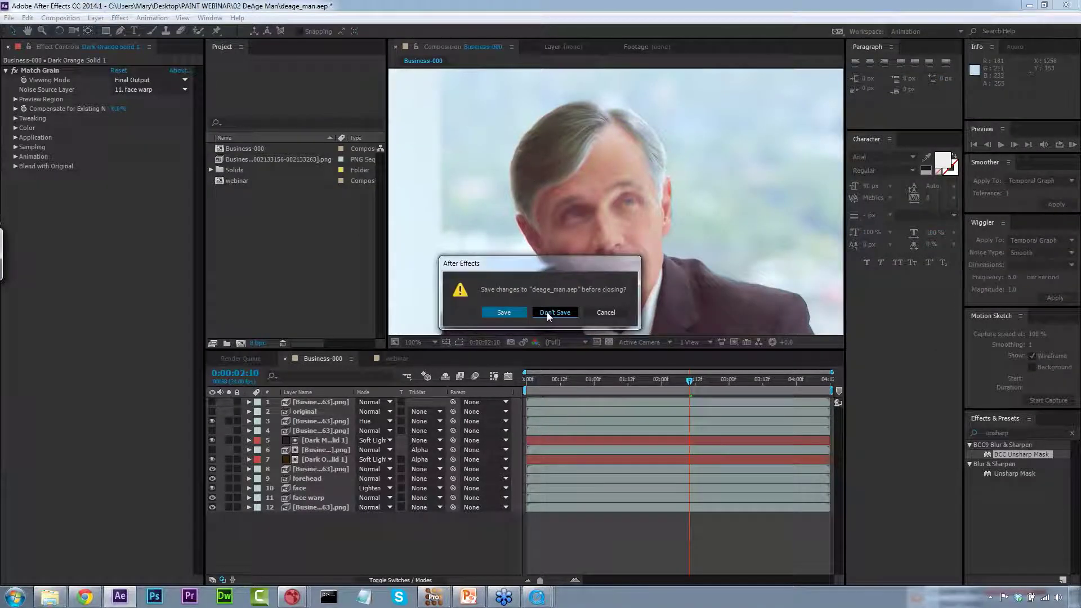
click(544, 313)
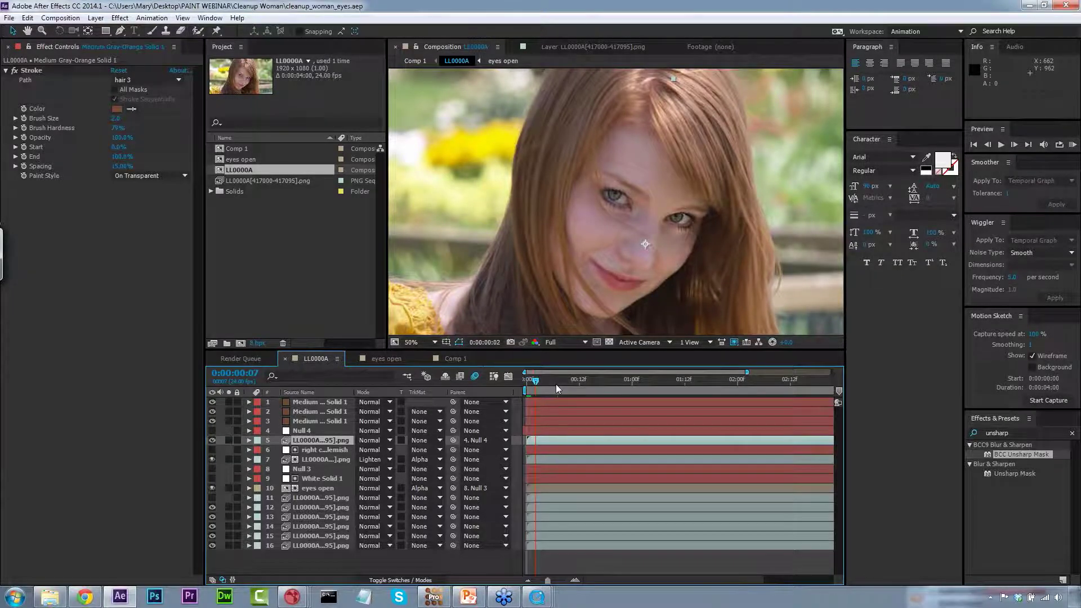
Near the start of the LL0000A composition, toggle the eyes open layer repeatedly to compare the shot with and without it.
key(Page_Up)
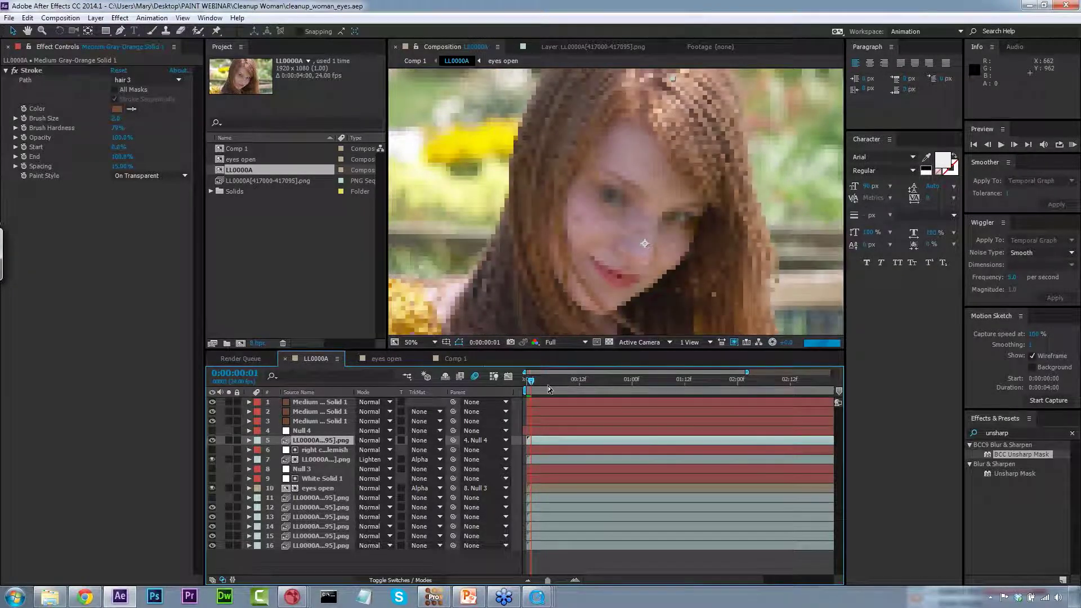
click(212, 488)
click(212, 488)
click(212, 488)
click(212, 488)
click(212, 488)
click(213, 488)
click(213, 488)
click(212, 488)
click(212, 488)
click(213, 488)
Select Null 3 to examine how it moves through the shot, returning to the first frame and checking its visibility.
click(304, 471)
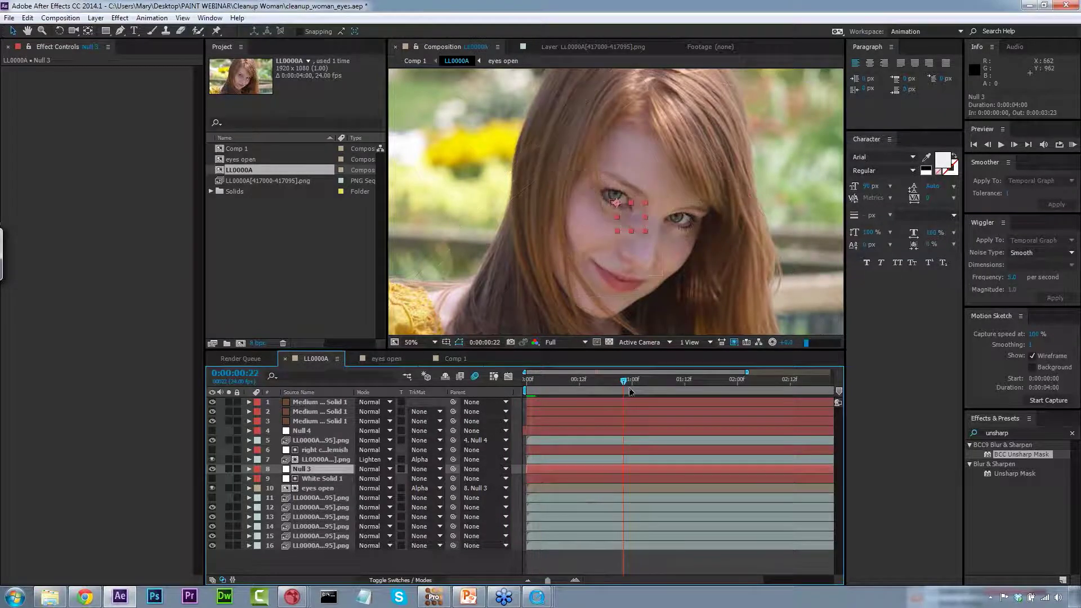
key(Home)
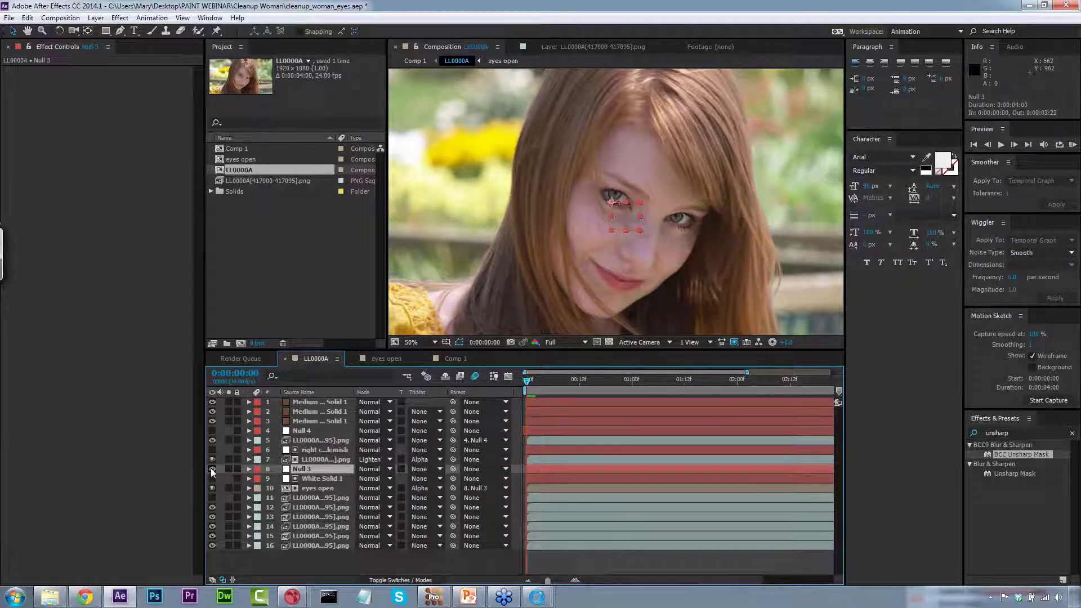
click(212, 469)
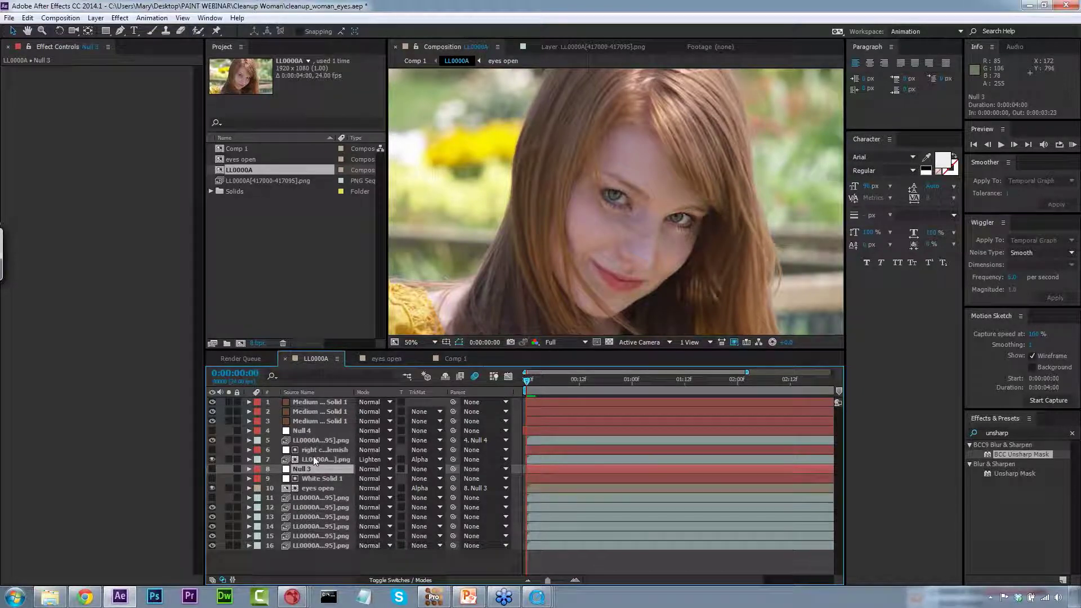
click(312, 276)
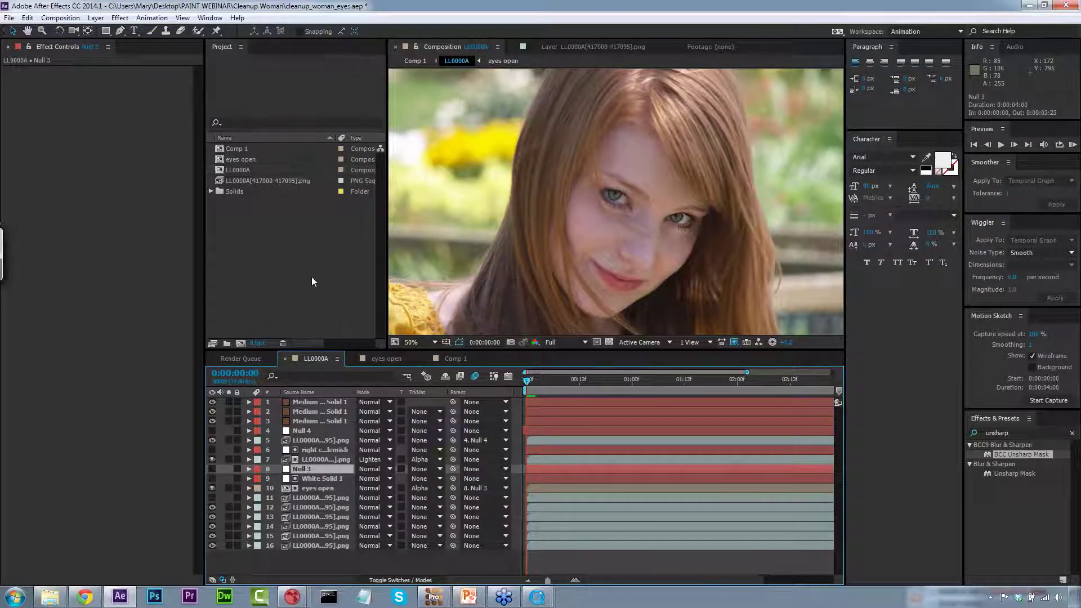
right_click(297, 252)
click(342, 261)
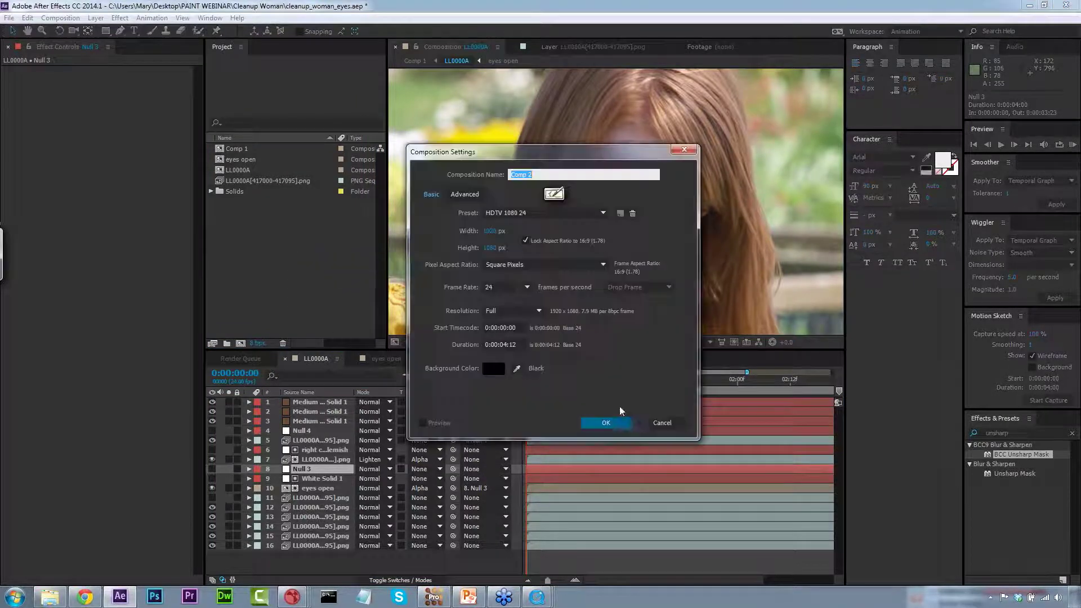
click(661, 428)
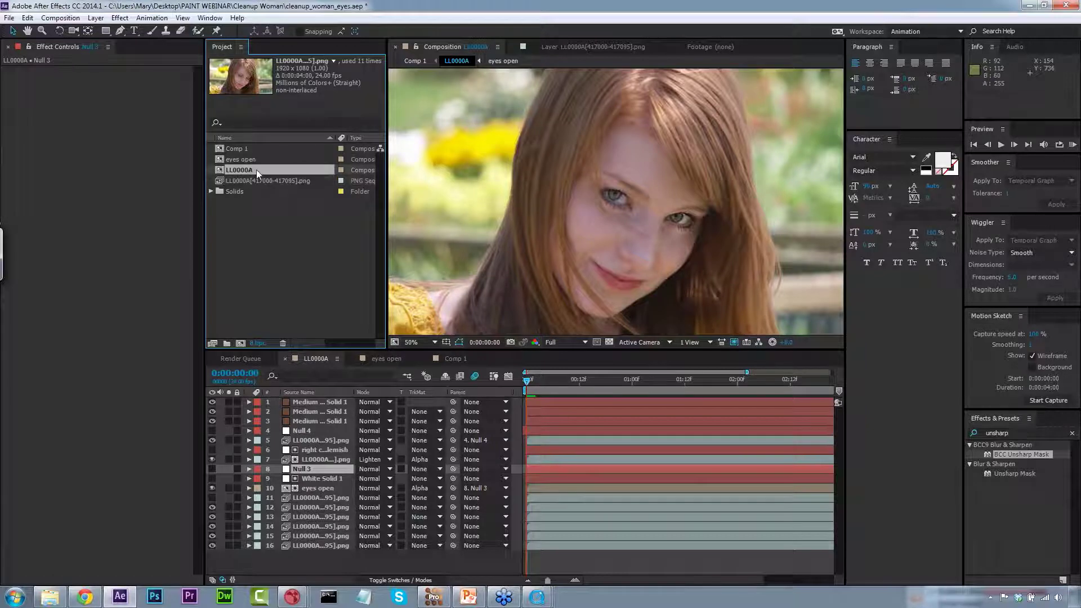
Check the duration in the LL0000A composition's settings and cancel the dialog.
right_click(256, 179)
right_click(225, 168)
right_click(252, 168)
right_click(253, 169)
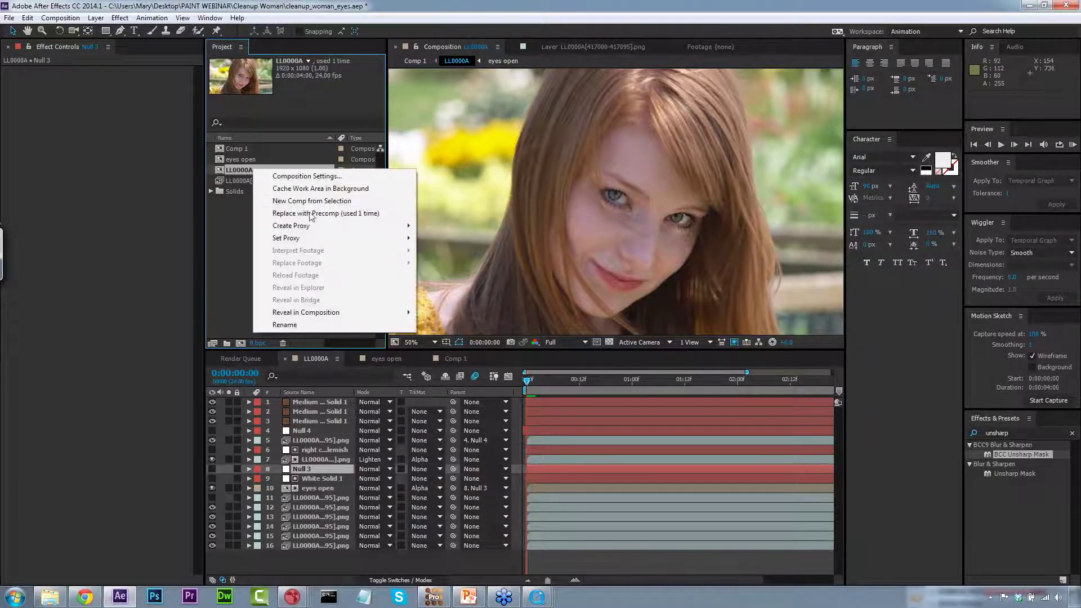
click(307, 176)
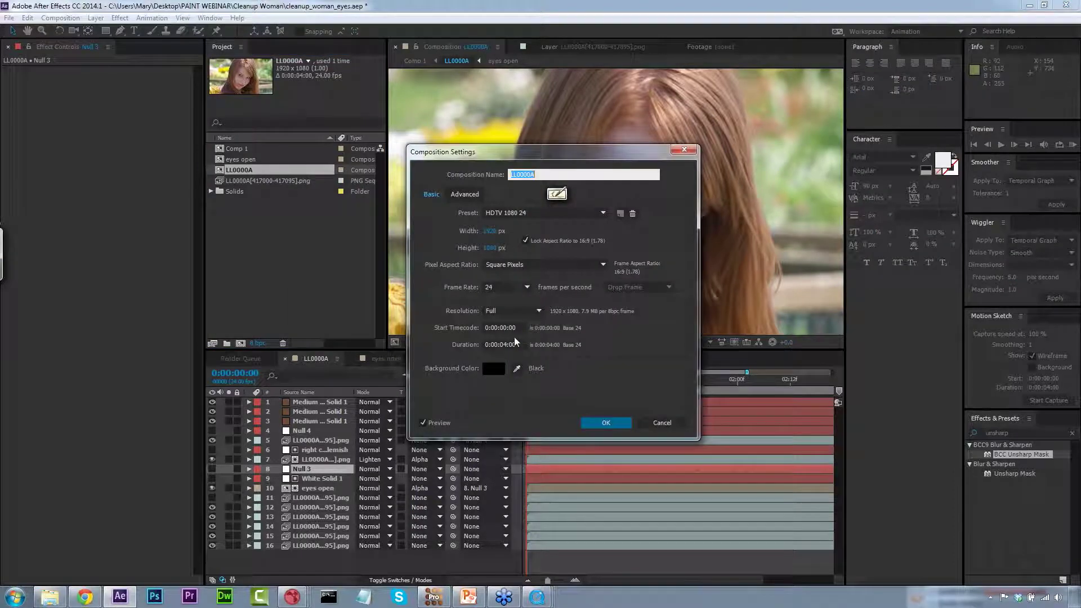
click(669, 425)
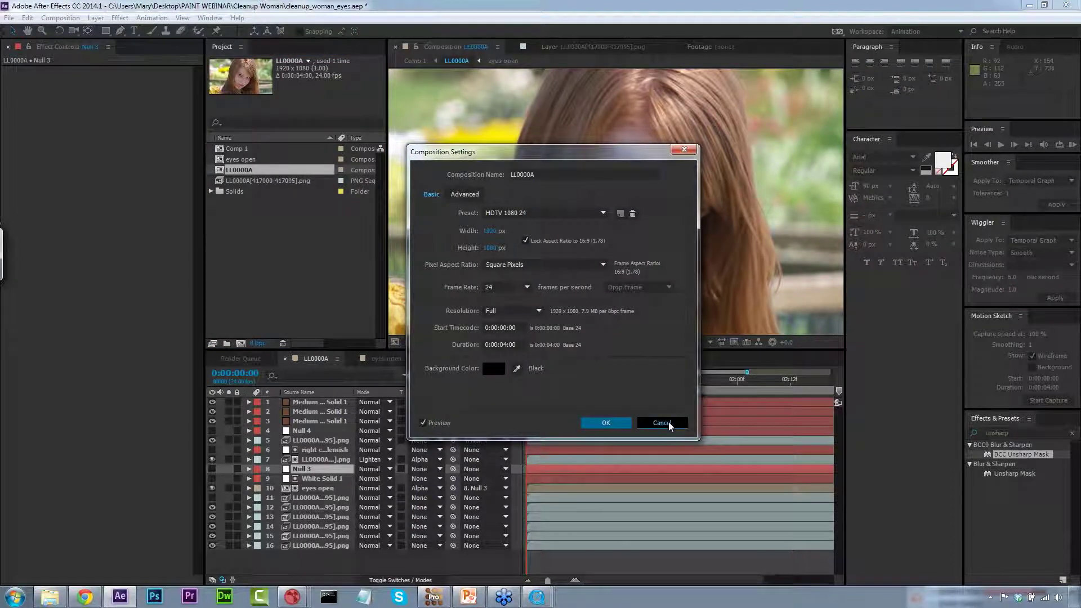
Create a new composition with the HDTV 1080 24 preset and a duration of 0:00:04:00.
right_click(271, 213)
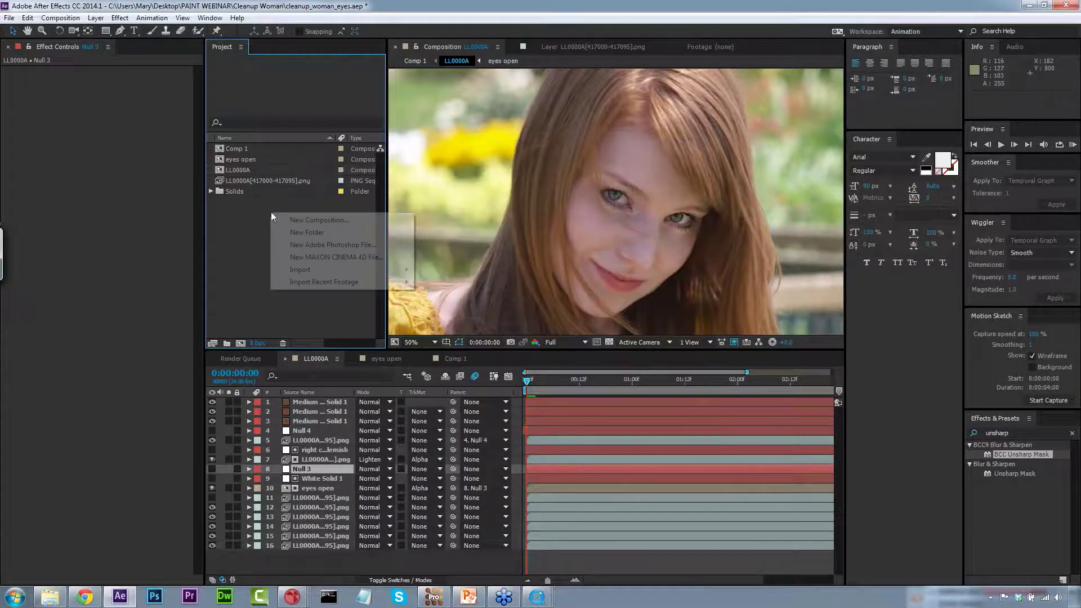
click(340, 223)
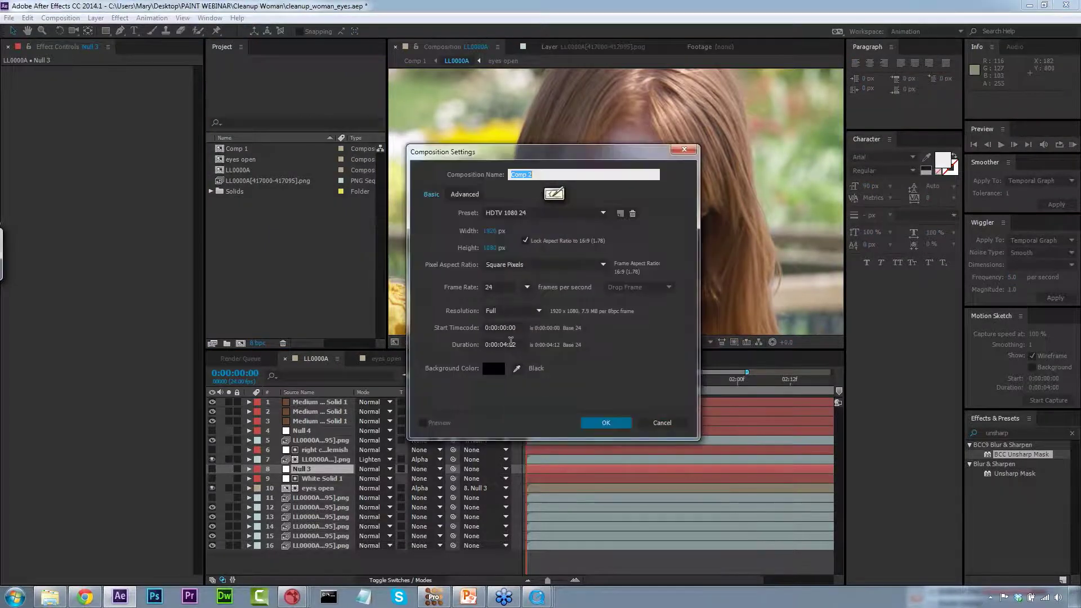
click(515, 343)
key(BackSpace)
key(BackSpace)
text(00)
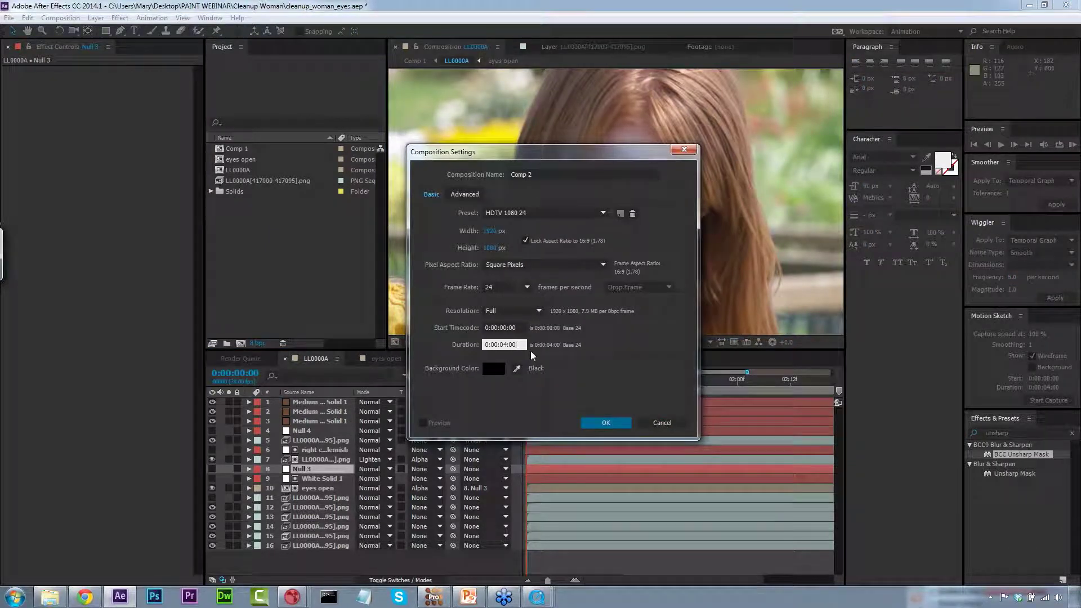
click(603, 431)
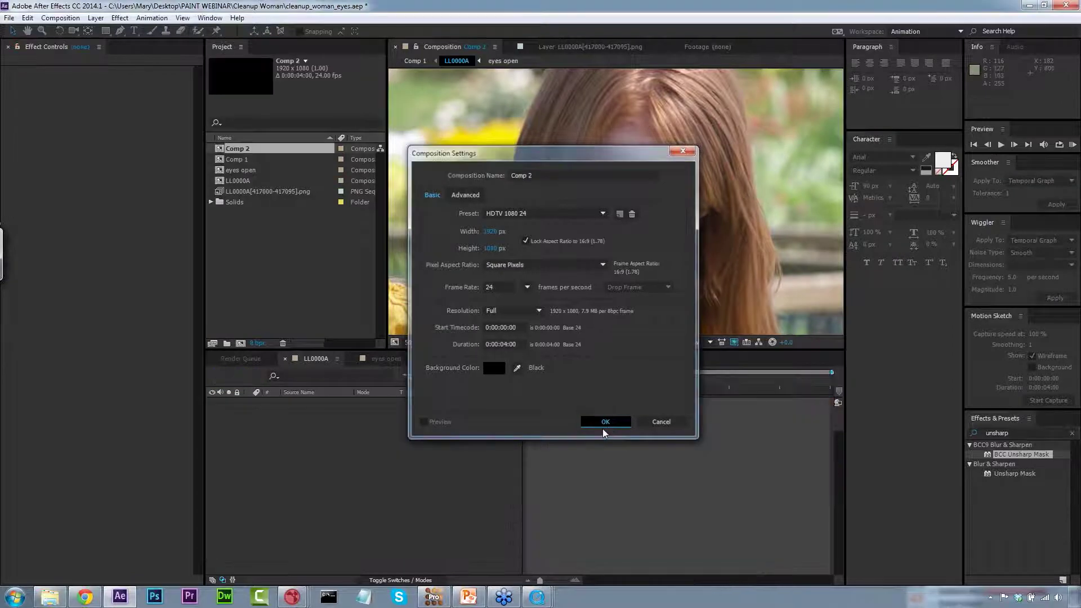
drag(284, 190, 346, 488)
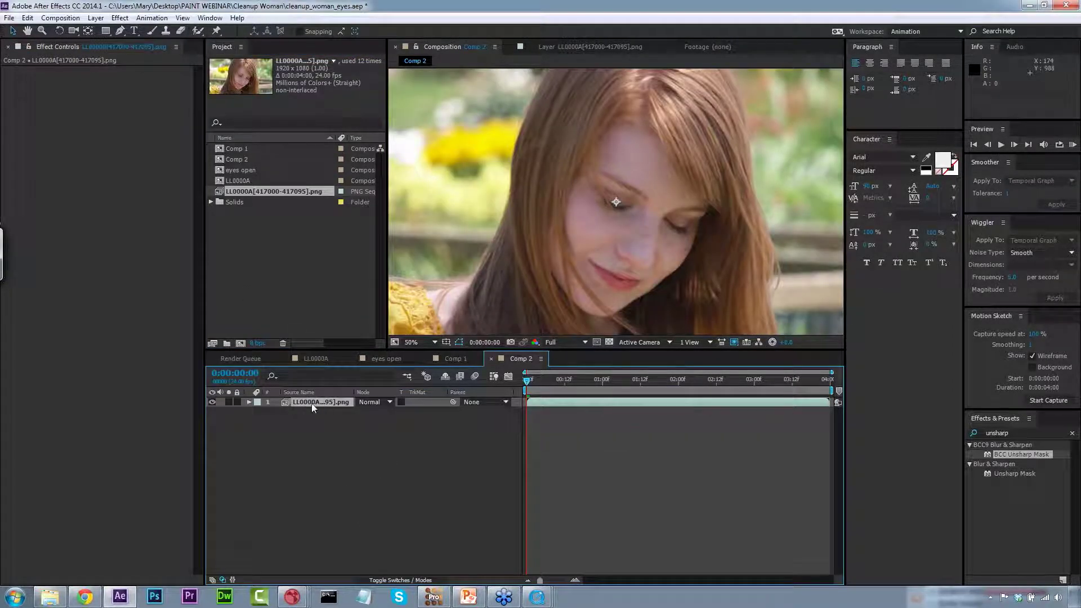
key(ctrl+d)
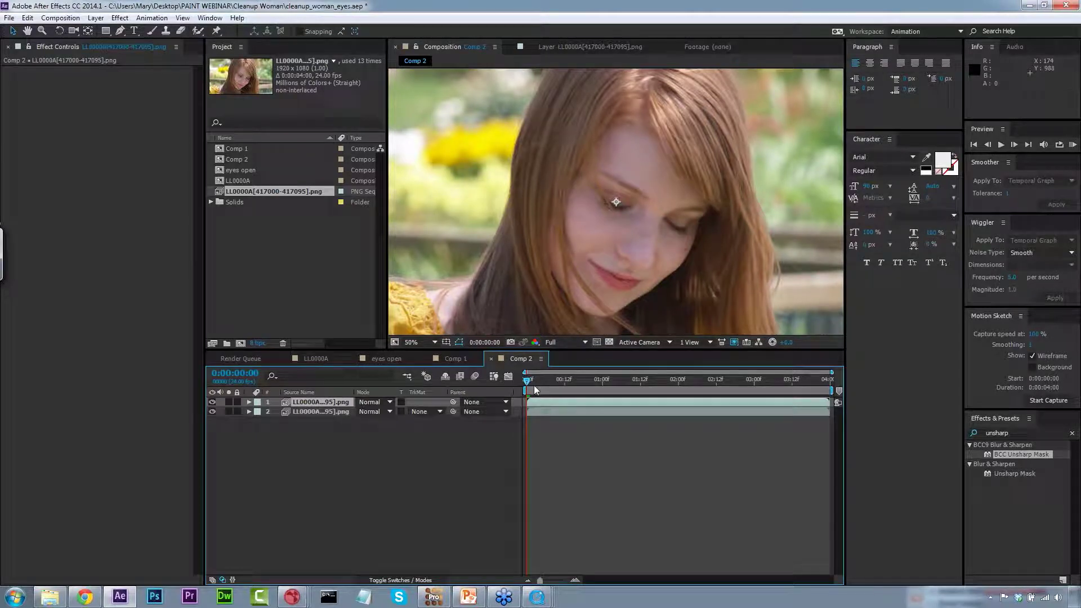
drag(542, 381, 641, 386)
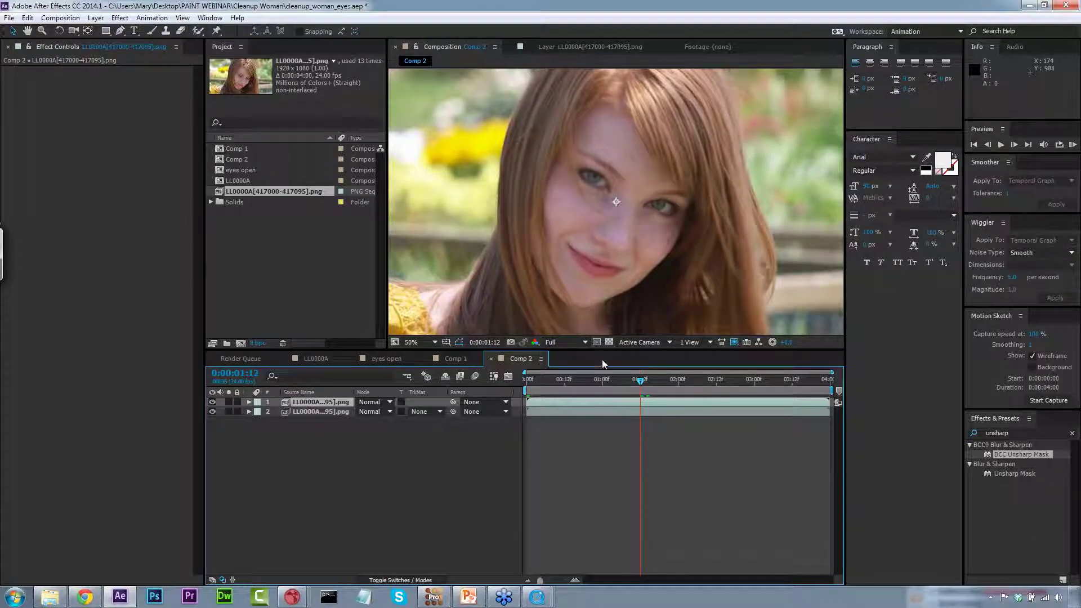
click(633, 384)
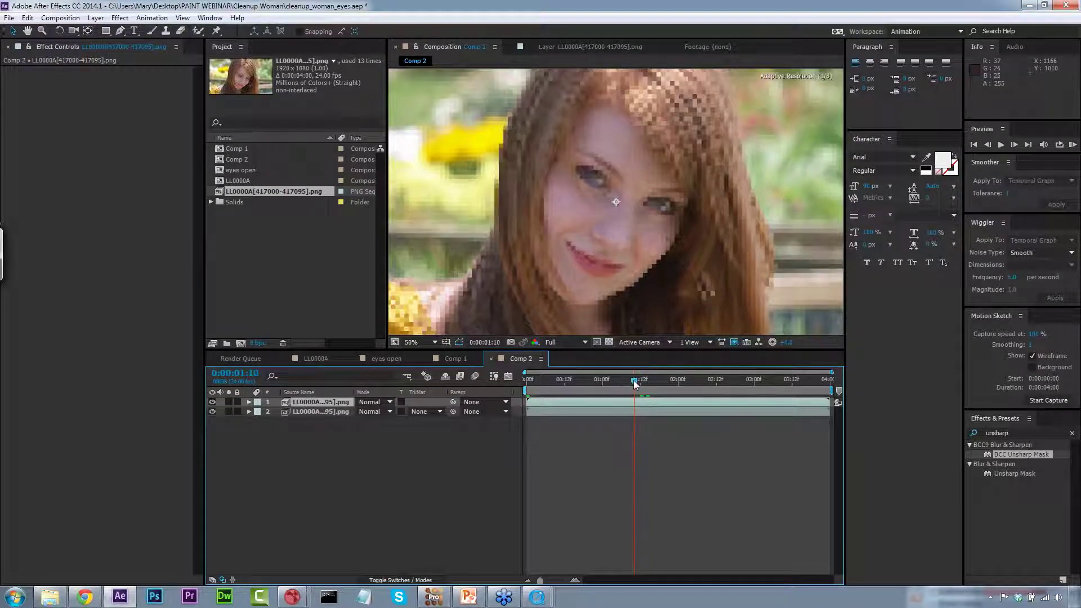
mouse_move(633, 385)
mouse_down()
mouse_move(615, 384)
mouse_move(622, 390)
mouse_up()
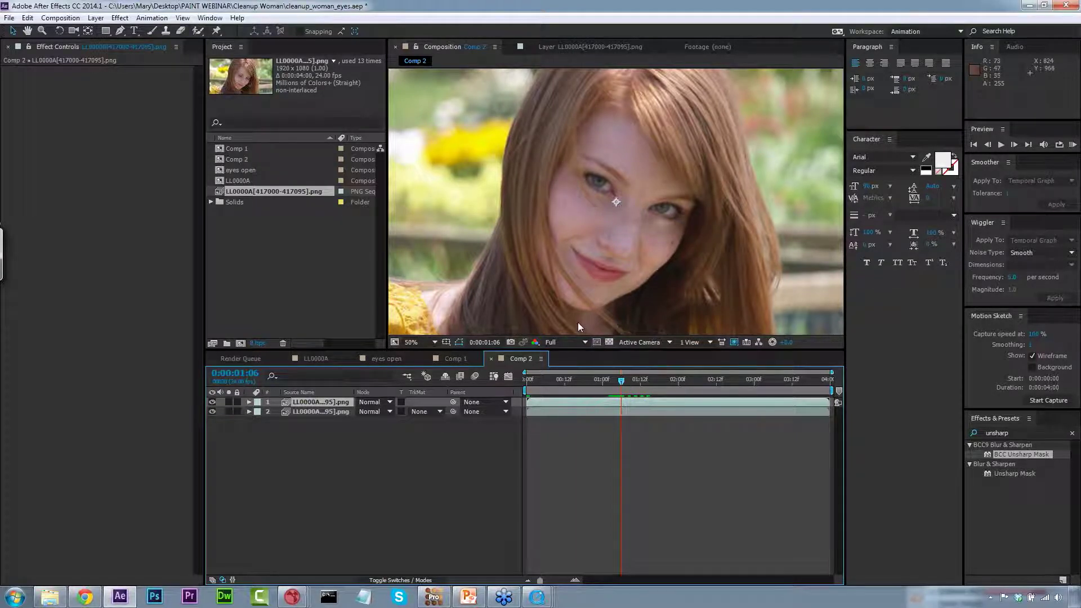
Switch to mocha, select the layers from right nose up to eyes containment, and display them all.
click(434, 596)
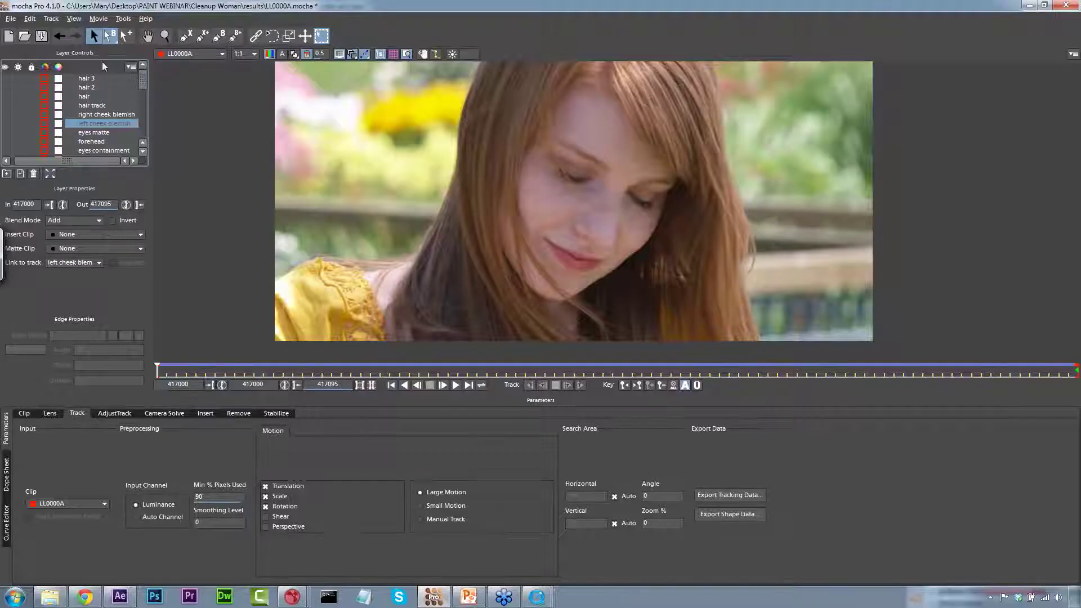
drag(142, 83, 141, 133)
click(107, 134)
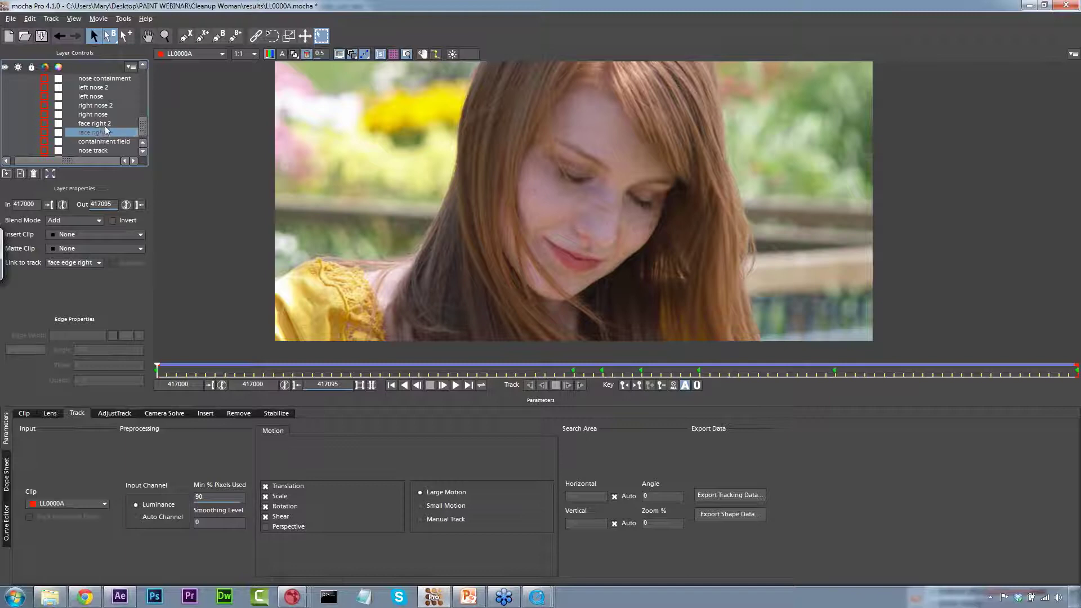
click(111, 121)
drag(144, 131, 147, 94)
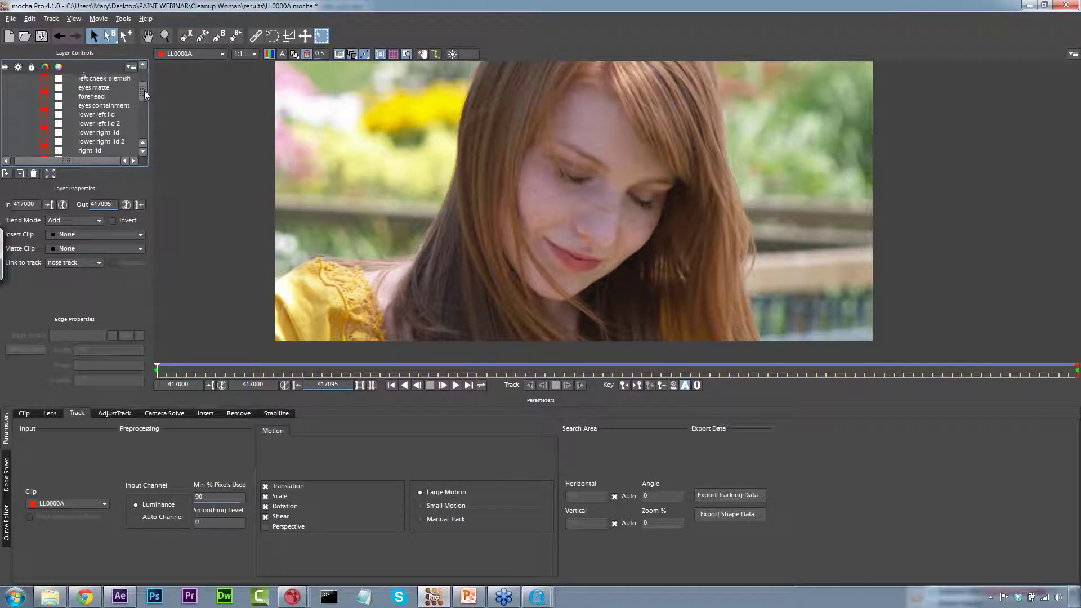
shift+click(115, 106)
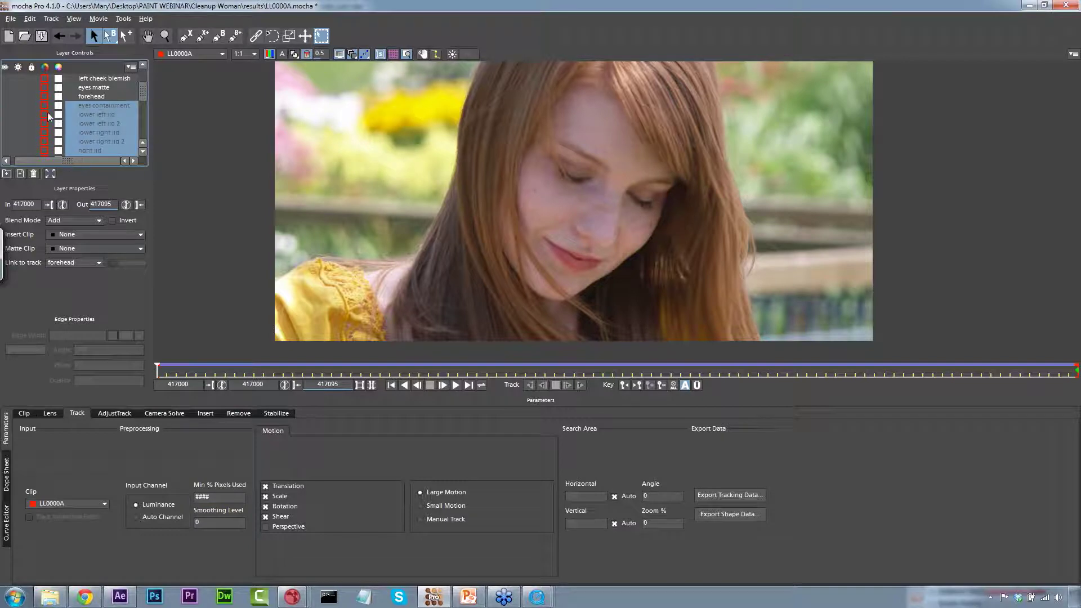
click(6, 106)
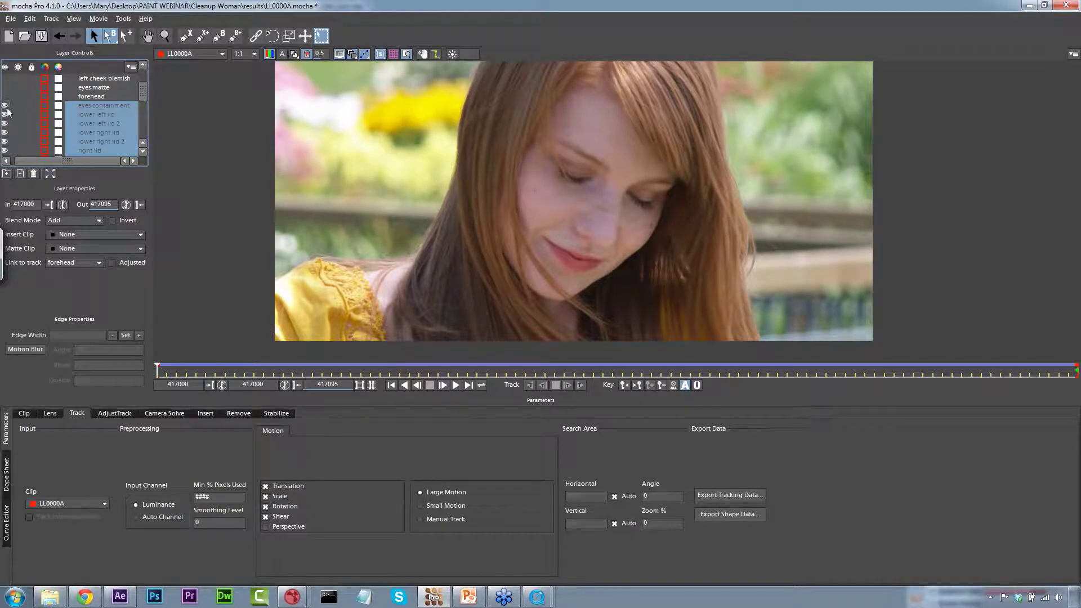
Copy all visible layers as mocha shape data for AE and paste them as masks onto the After Effects footage layer at 0:00:00:00.
click(725, 514)
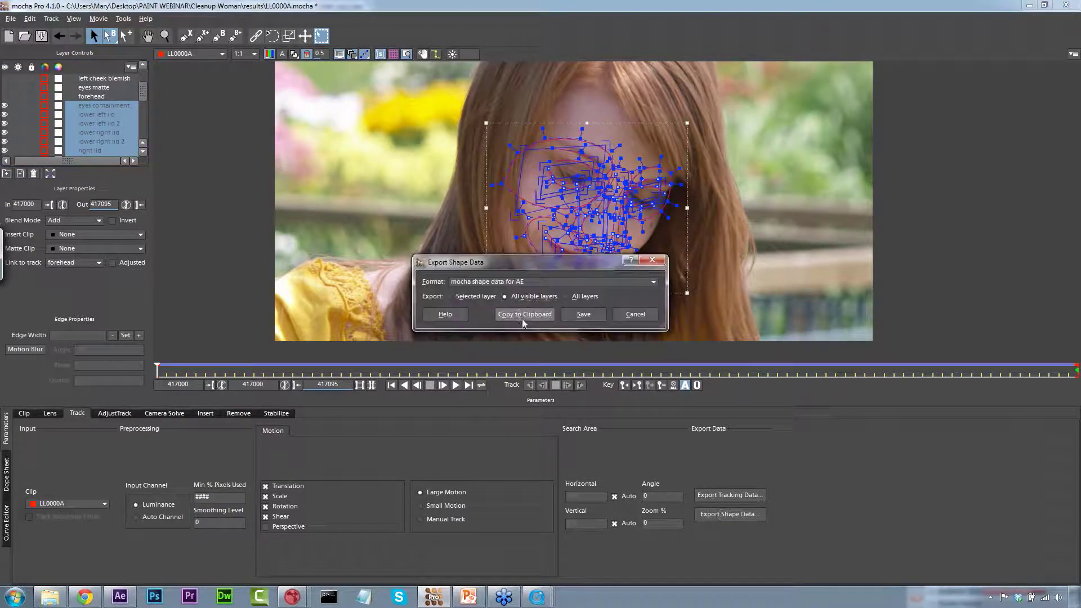
click(522, 316)
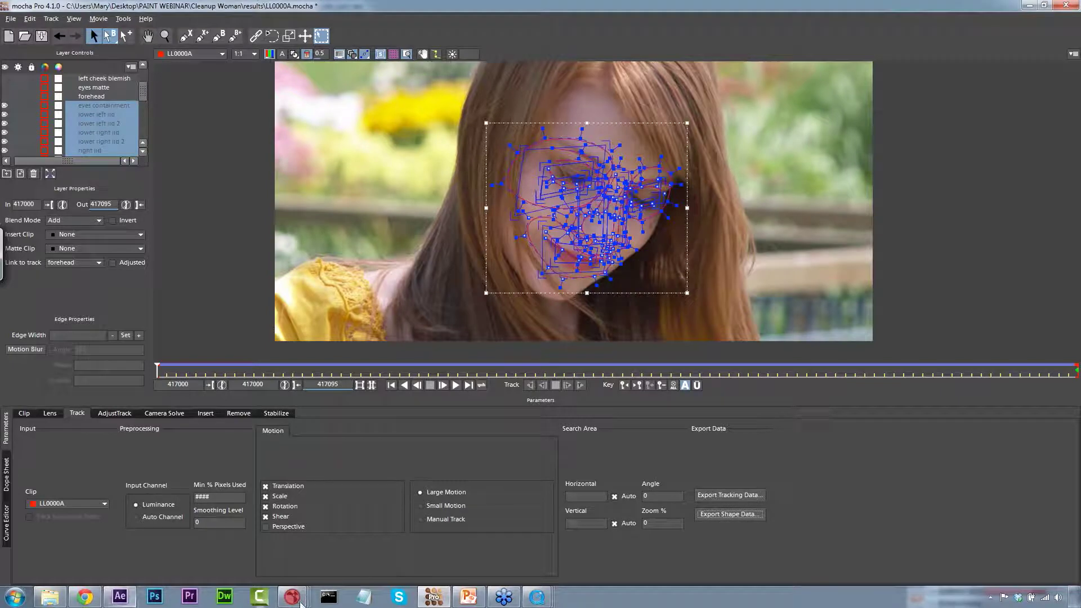
click(120, 597)
drag(601, 385, 522, 376)
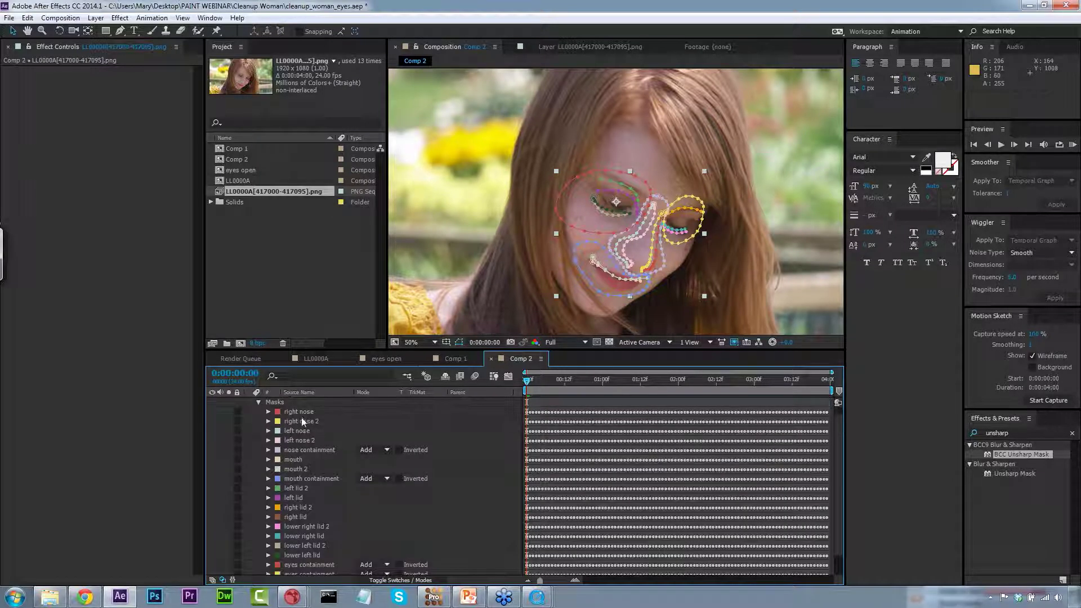
Delete the nose and mouth masks, from right nose through mouth containment, on the masked footage layer.
click(302, 414)
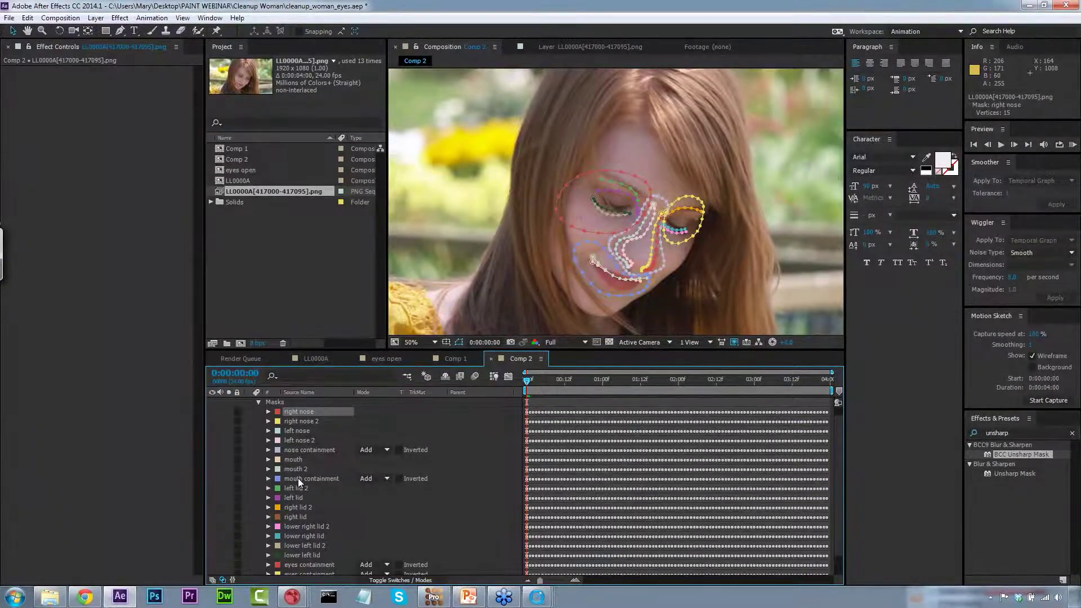
shift+click(298, 478)
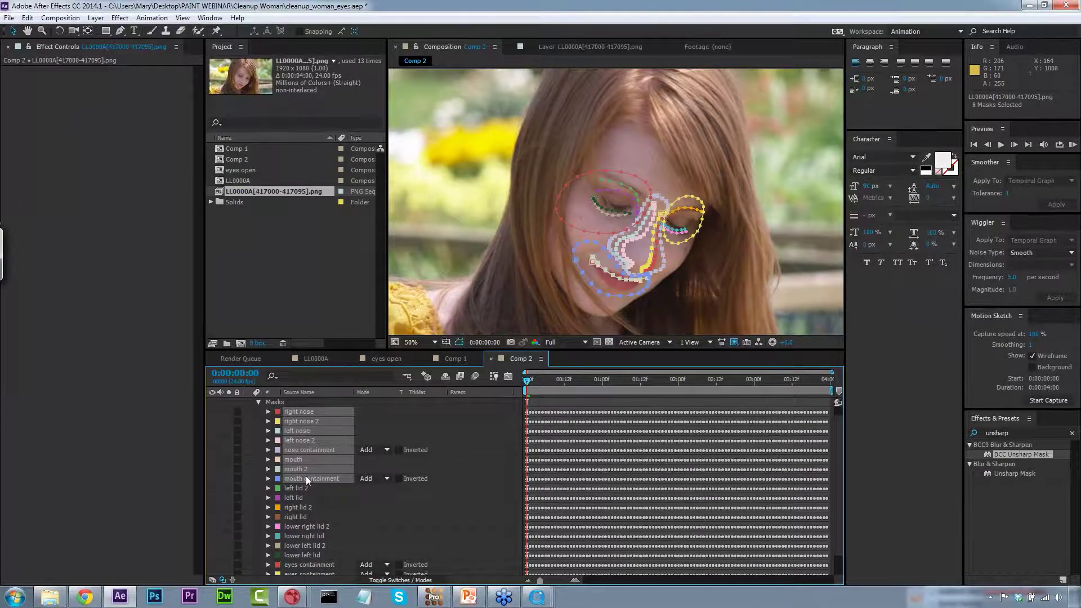
key(Delete)
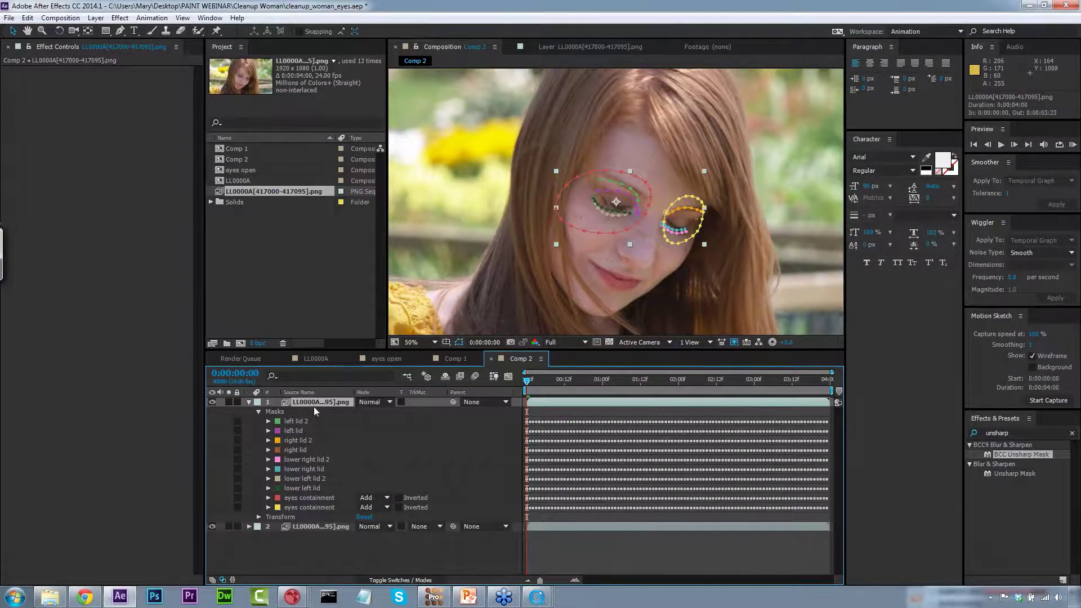
Duplicate the masked footage layer and delete the left lid, lower left lid and left-side eyes containment masks from the upper copy.
key(ctrl+d)
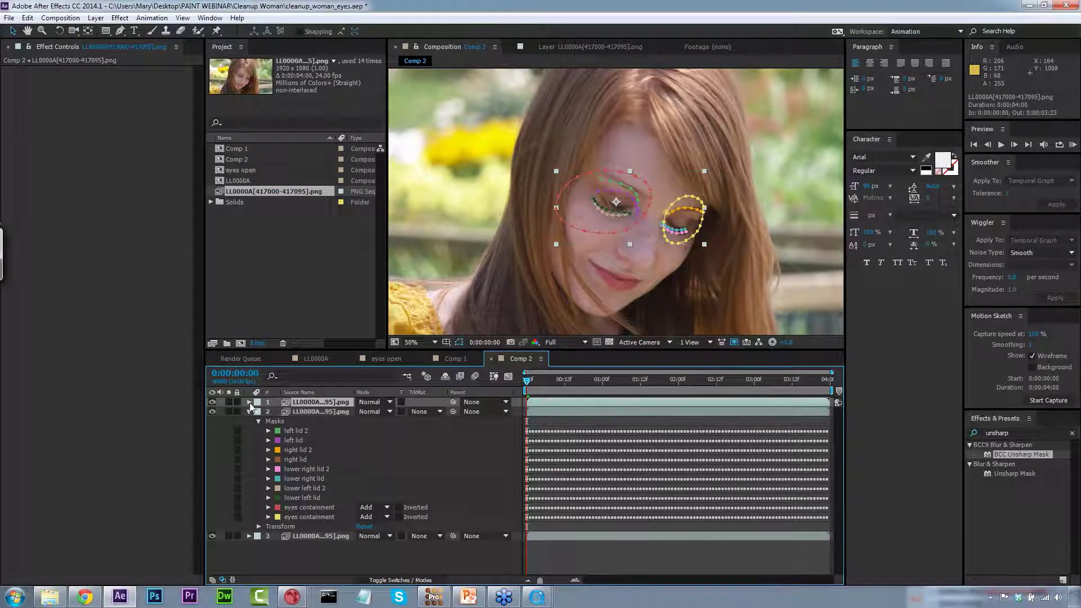
click(248, 401)
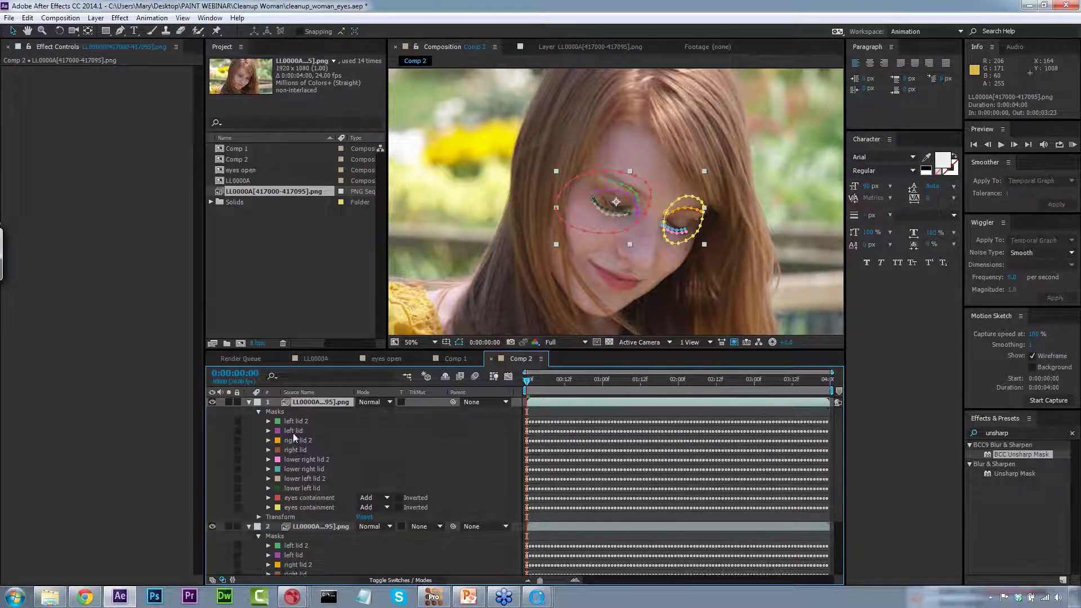
click(292, 421)
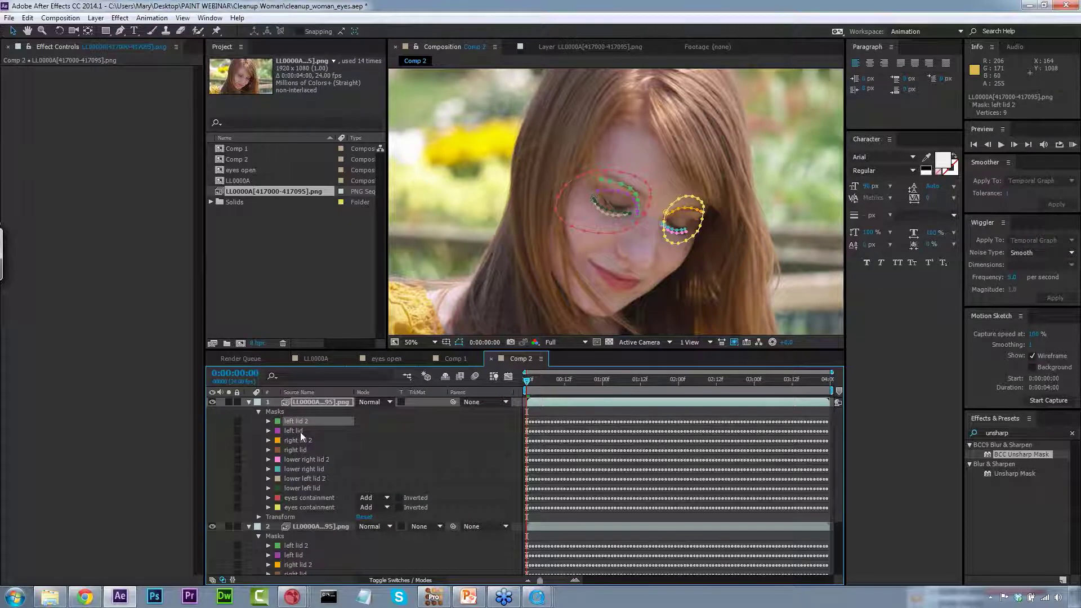
shift+click(299, 431)
shift+click(296, 478)
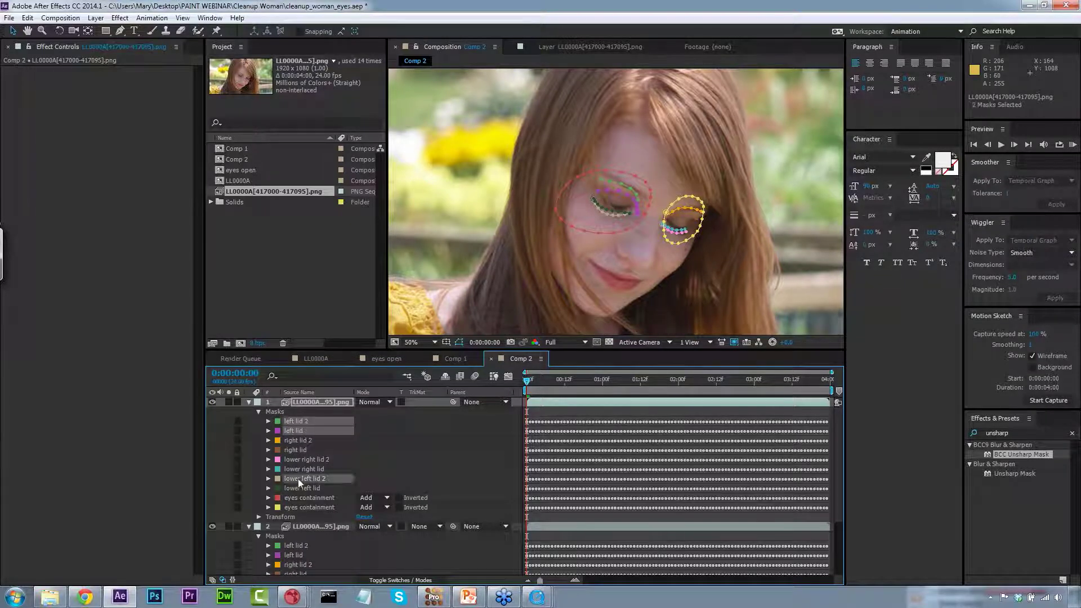
shift+click(297, 488)
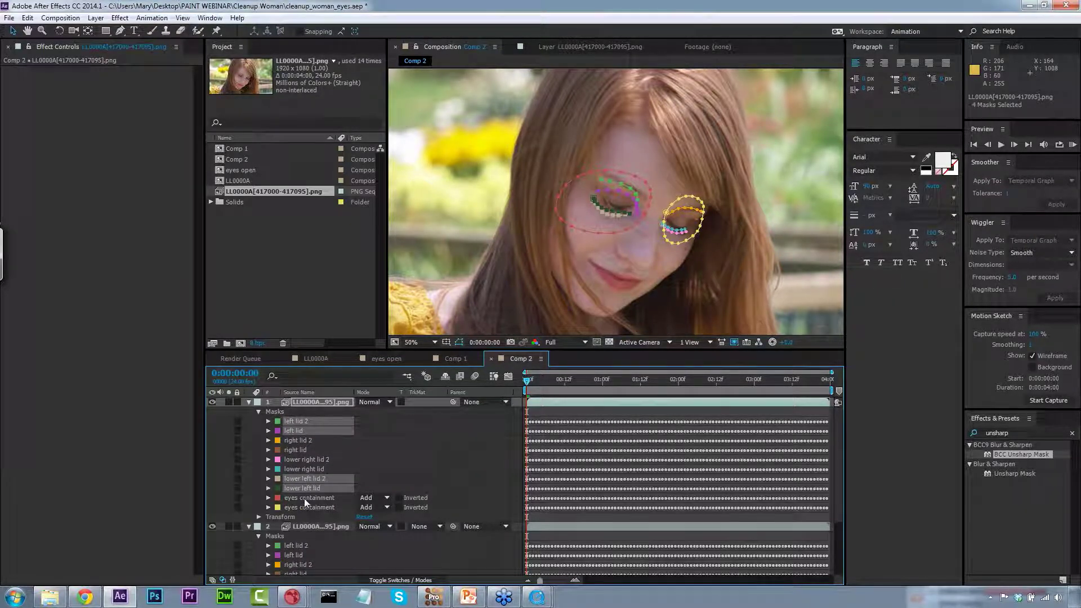
shift+click(305, 499)
key(Delete)
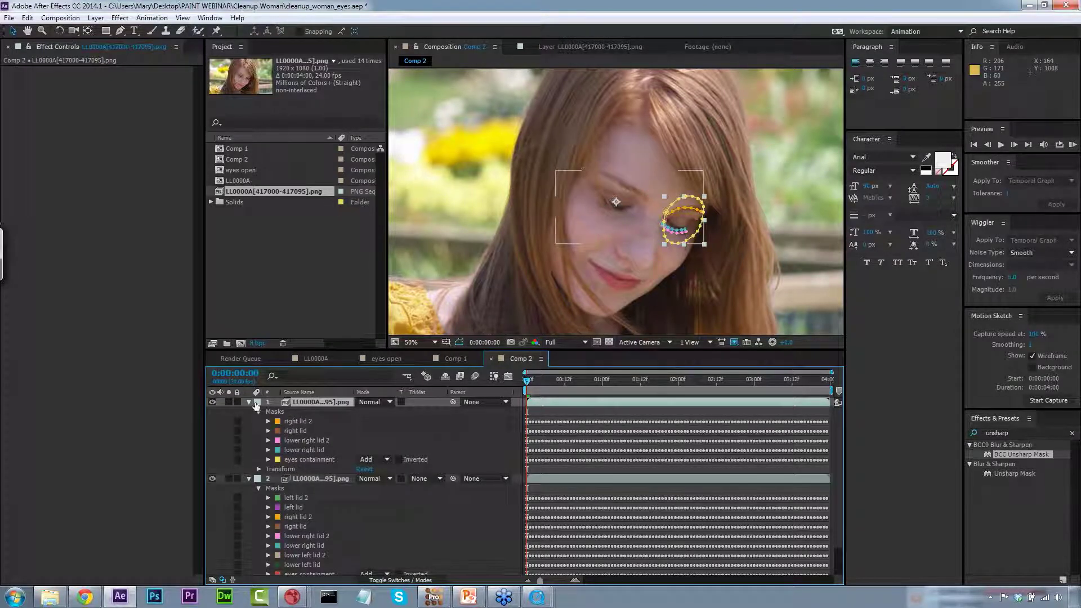
Rename the topmost footage layer as right eye.
right_click(322, 406)
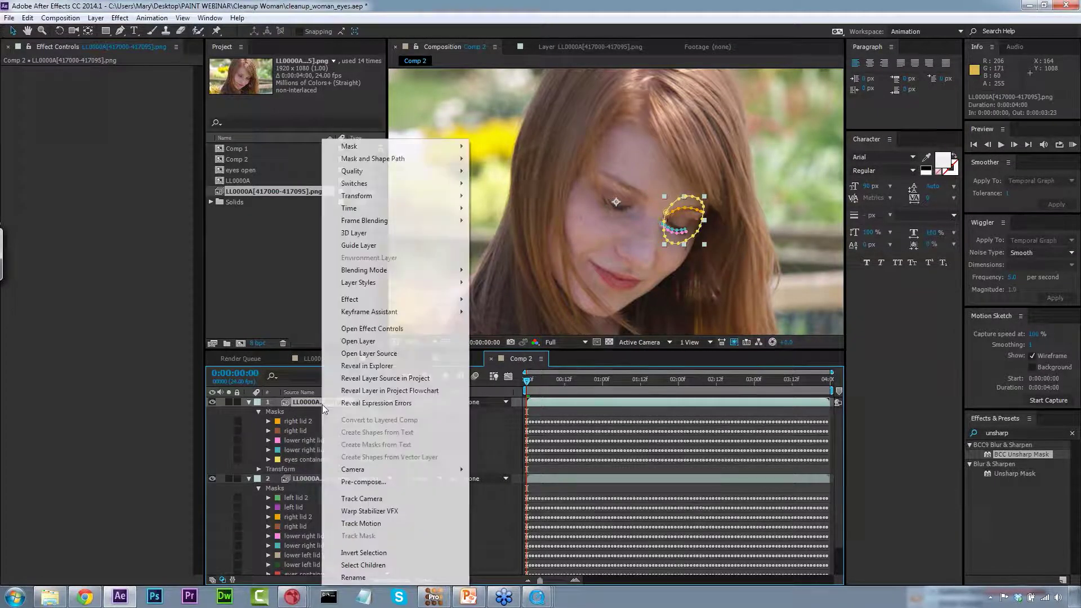
click(347, 579)
text(right eye)
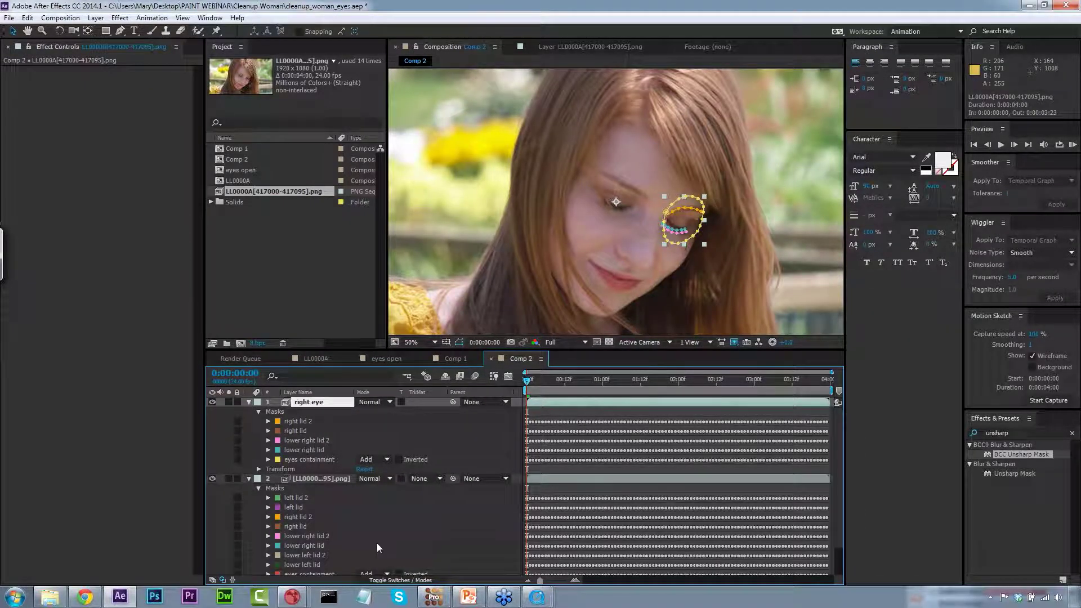
Delete the right lid, lower right lid and yellow eyes containment masks from the second footage layer.
click(305, 478)
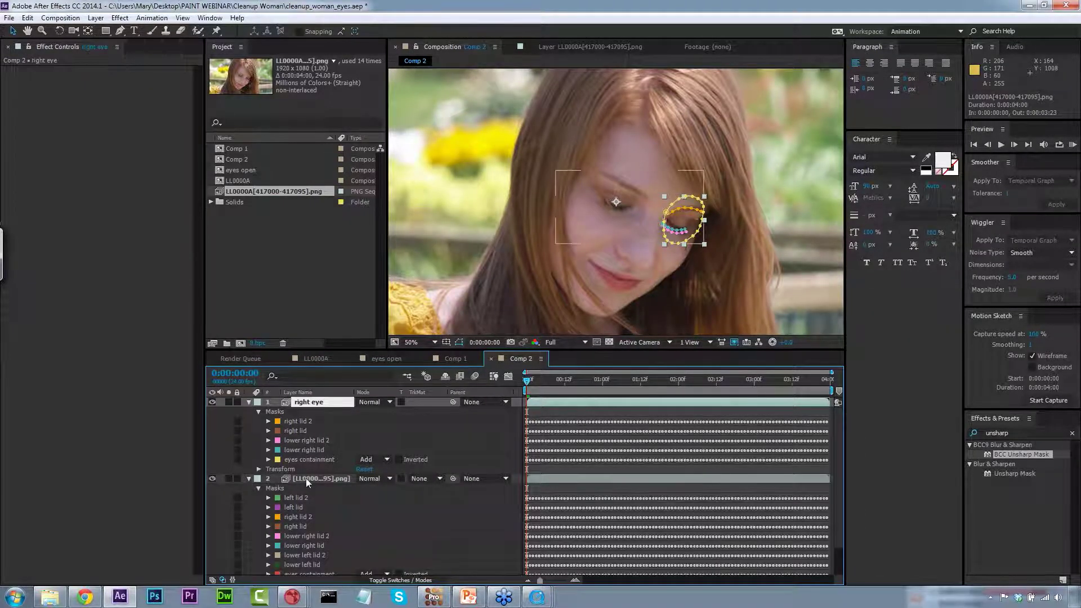
click(293, 517)
shift+click(294, 527)
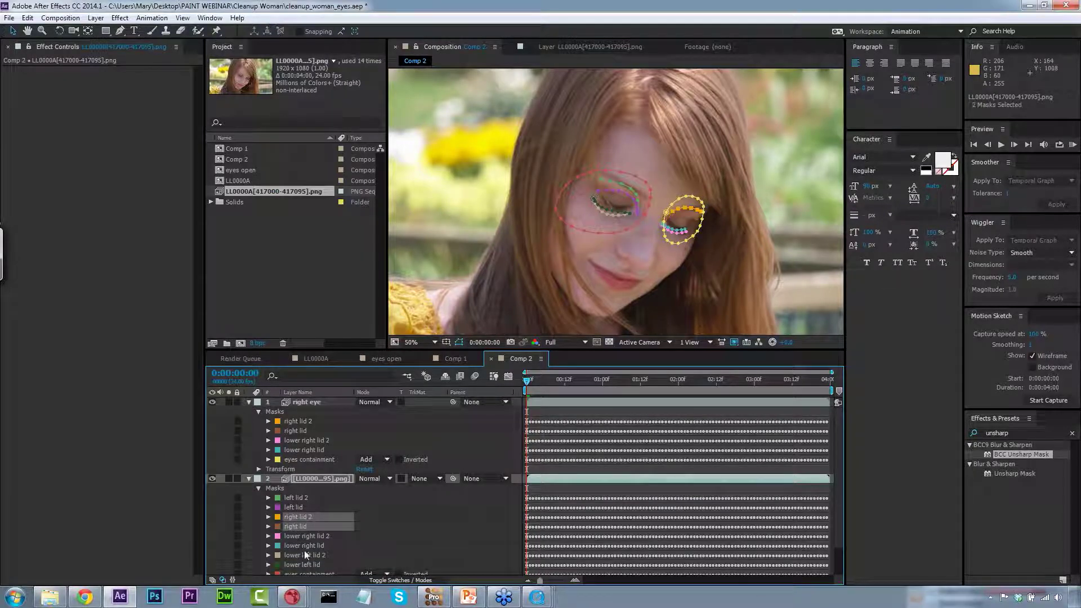
shift+click(304, 545)
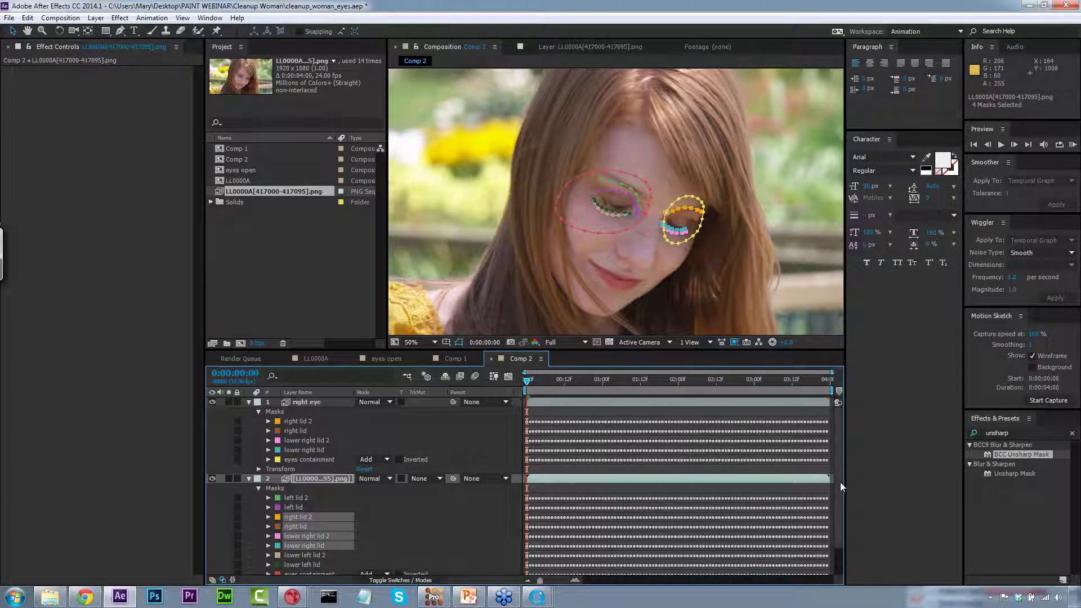
scroll(302, 549, down, 2)
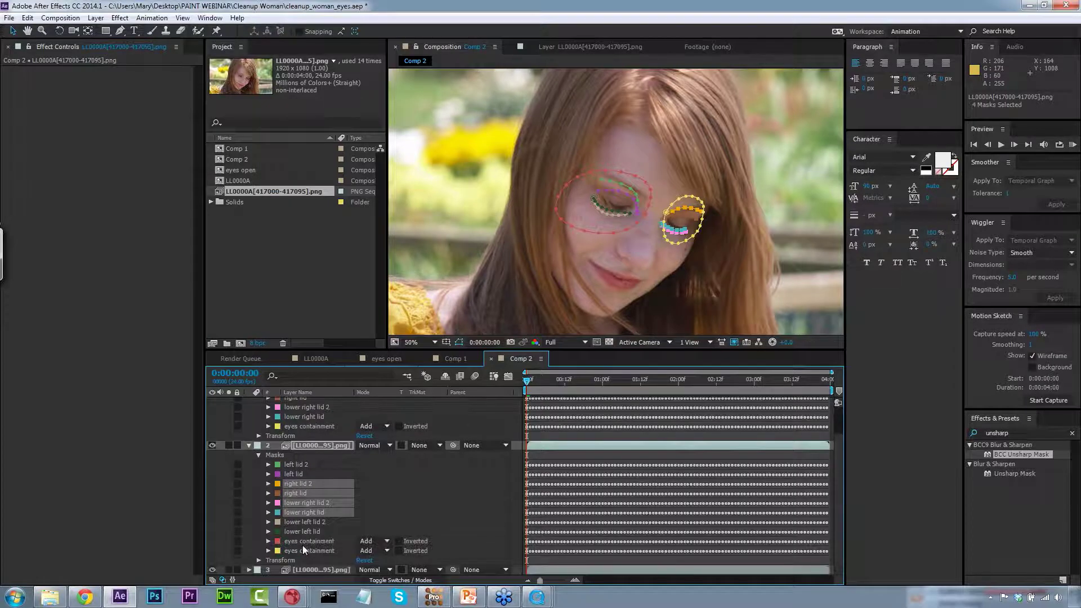
shift+click(307, 551)
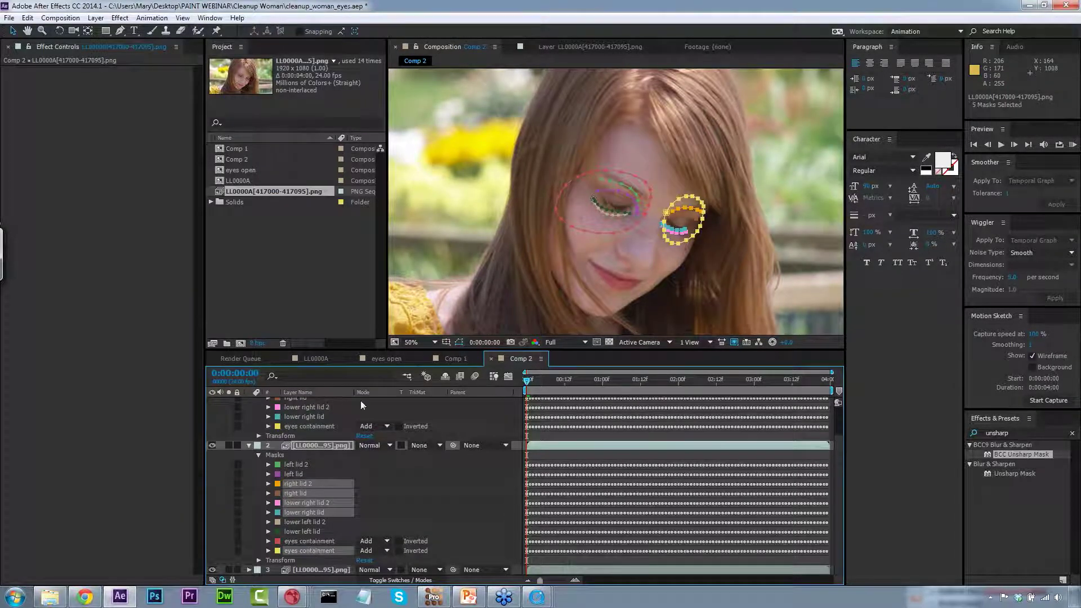
key(Delete)
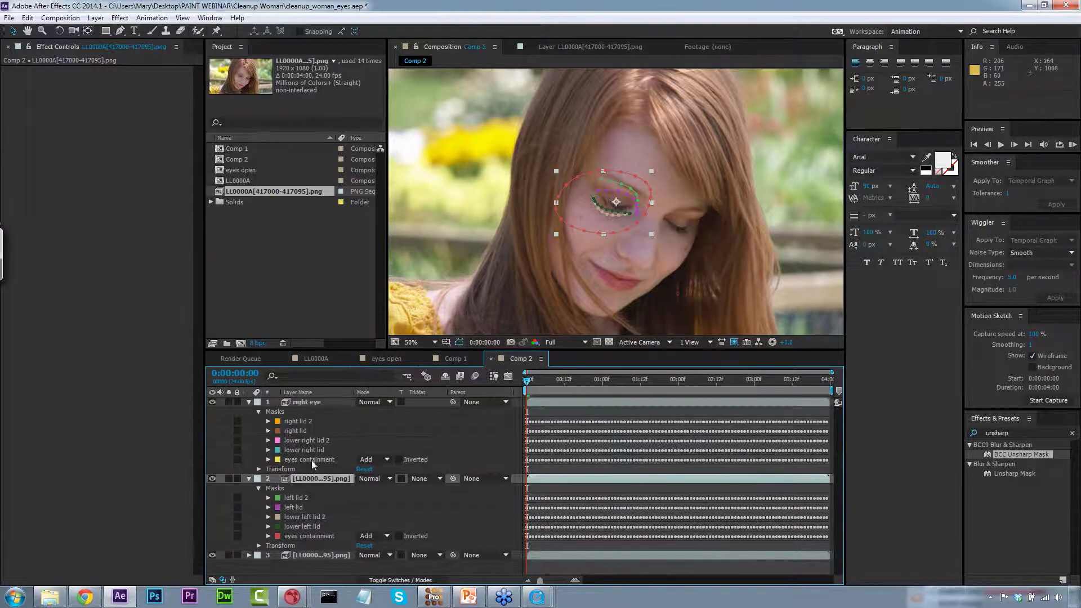
Rename the second footage layer as left eye.
click(314, 479)
key(Return)
text(left eye)
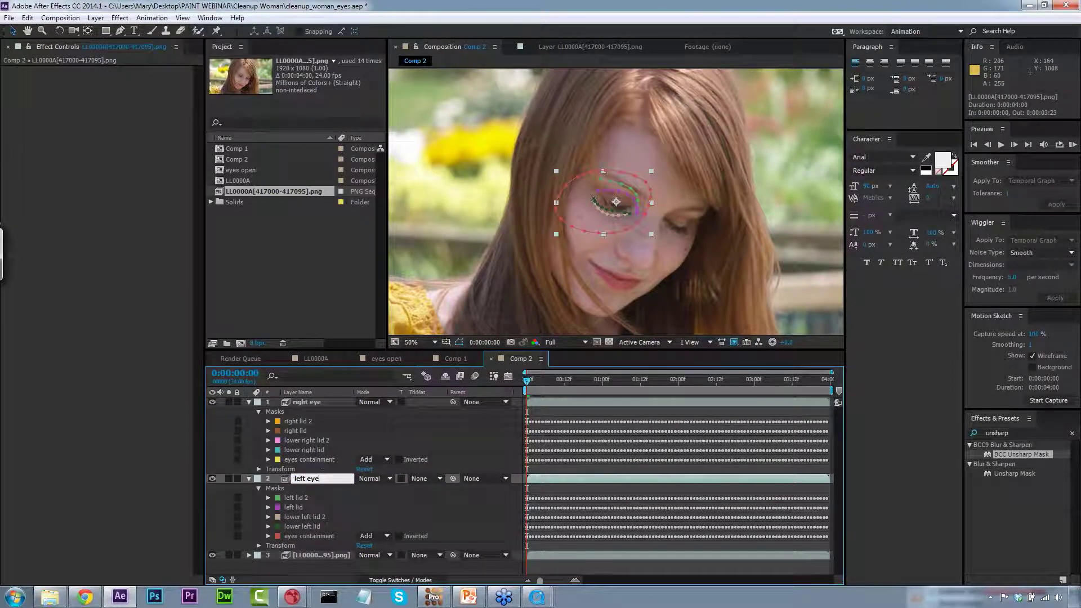
key(Return)
Duplicate the unmasked footage layer and paste the mocha masks onto the copy directly below left eye.
click(306, 555)
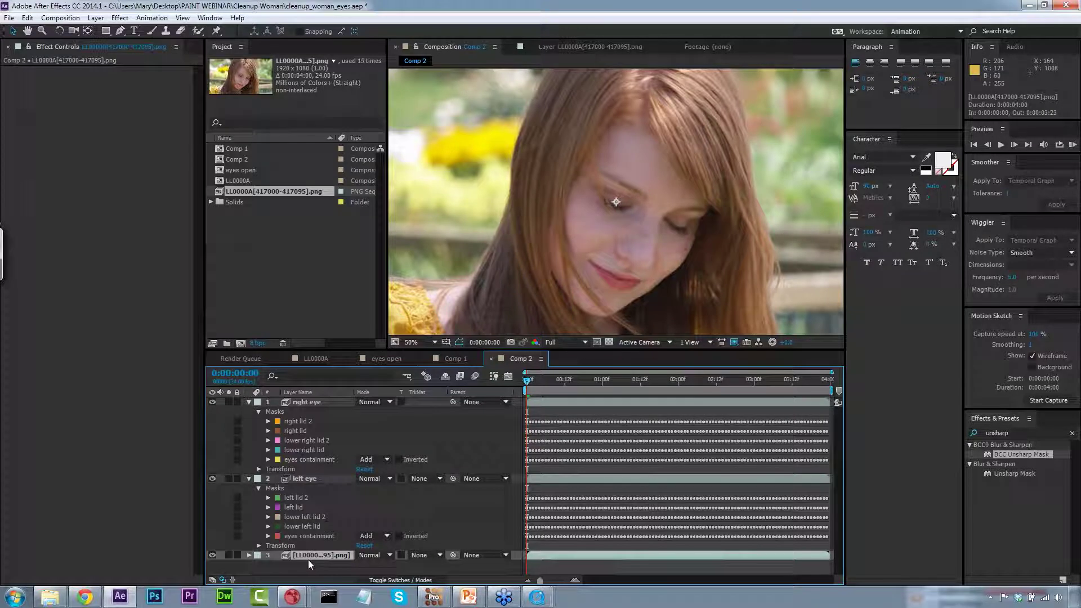
key(ctrl+d)
right_click(207, 286)
click(78, 355)
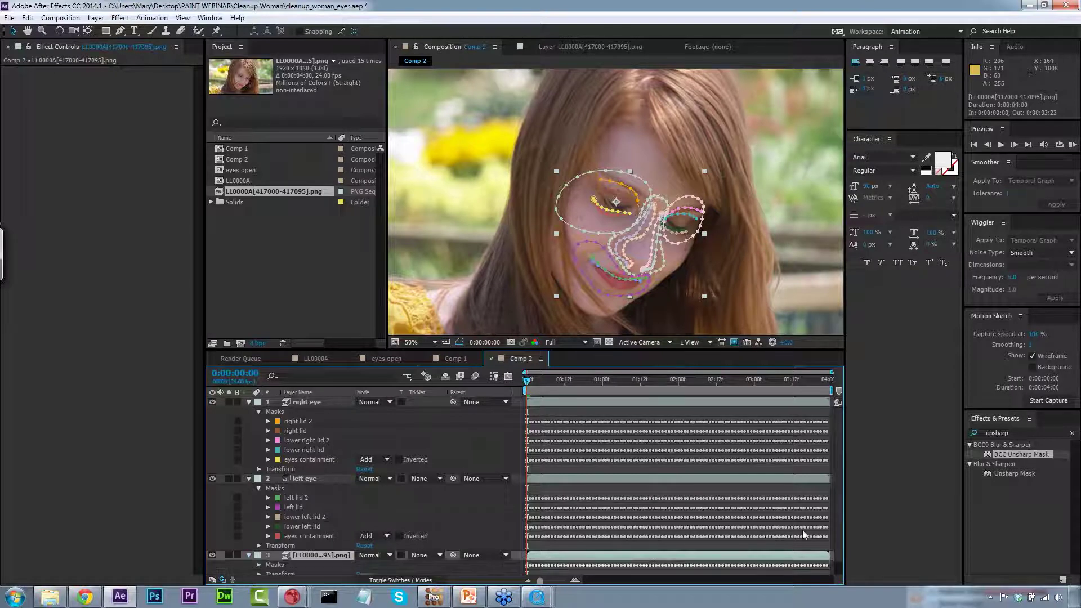
Delete the masks from mouth through the last eyes containment on layer 3, keeping only the nose masks.
scroll(802, 529, down, 1)
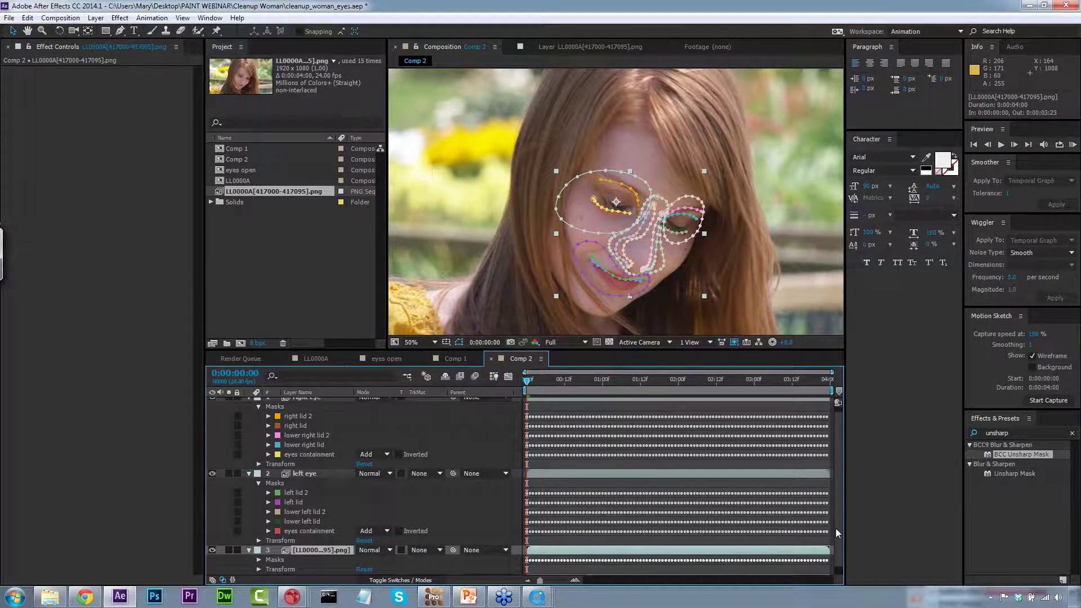
scroll(524, 484, down, 2)
click(260, 552)
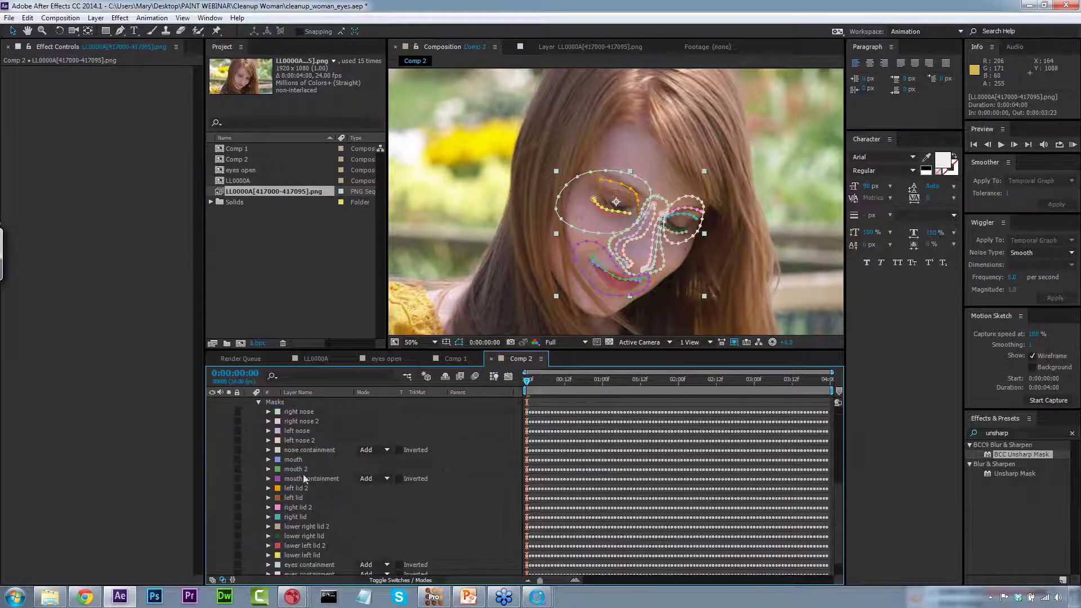
click(298, 458)
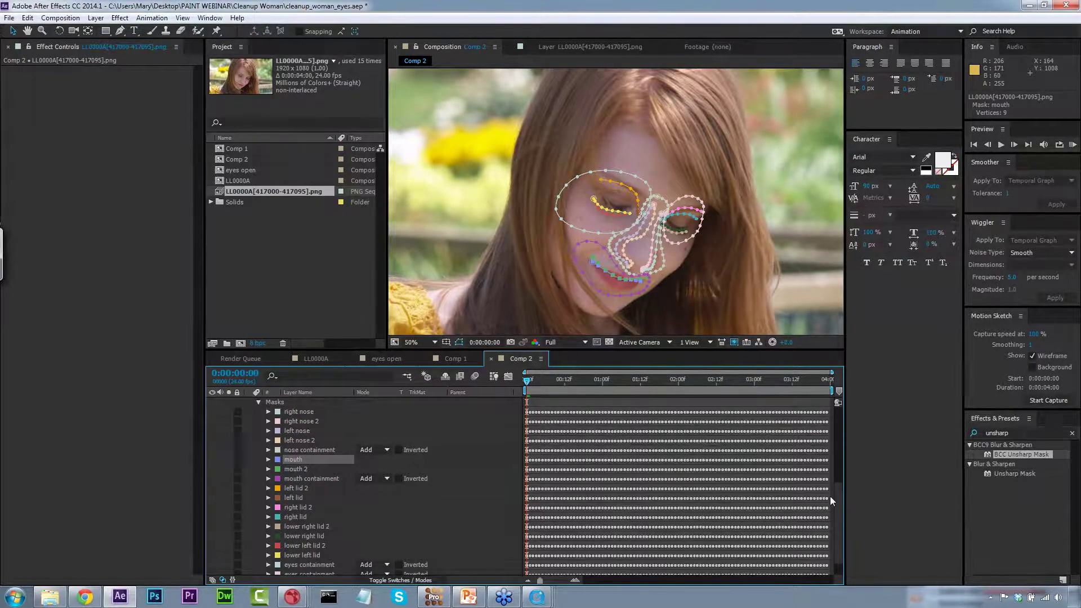
drag(832, 525, 830, 542)
shift+click(328, 550)
key(Delete)
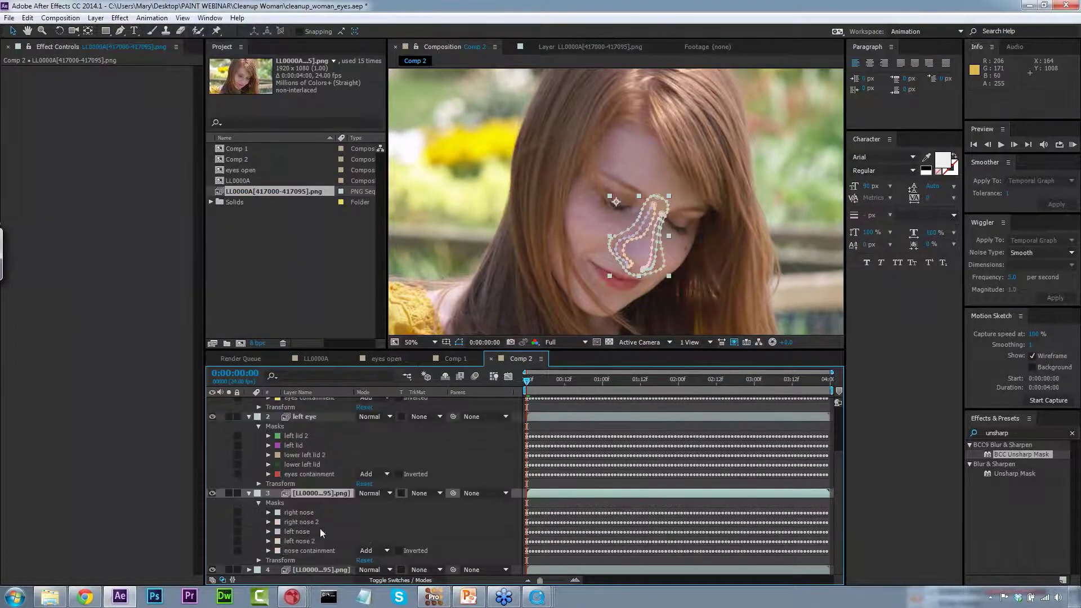
Duplicate the bottom footage layer again, paste the mocha masks onto layer 4 and expand its mask list.
click(314, 570)
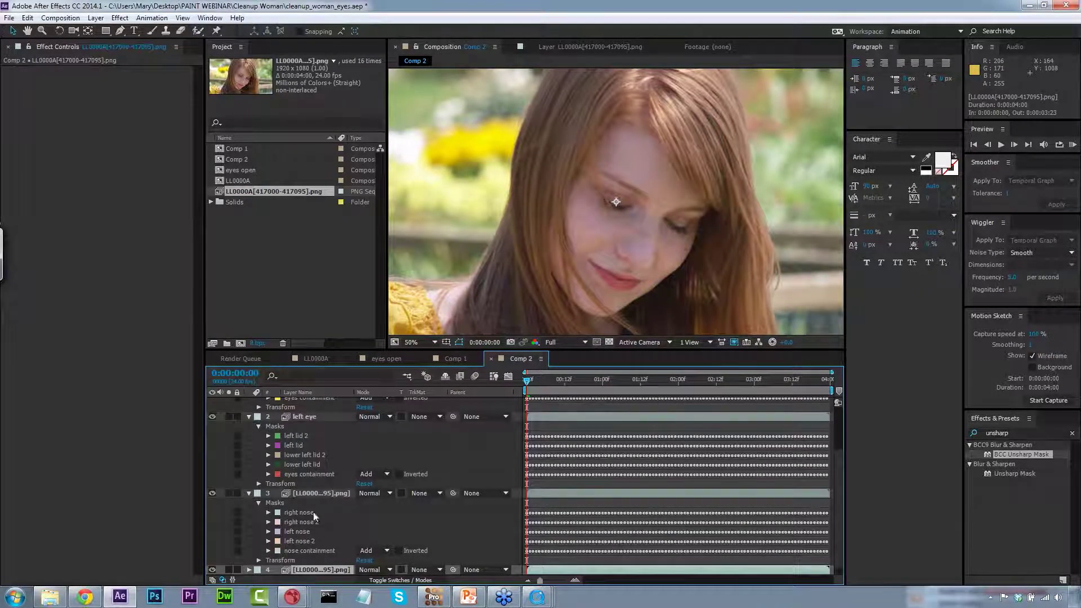
click(27, 17)
click(102, 355)
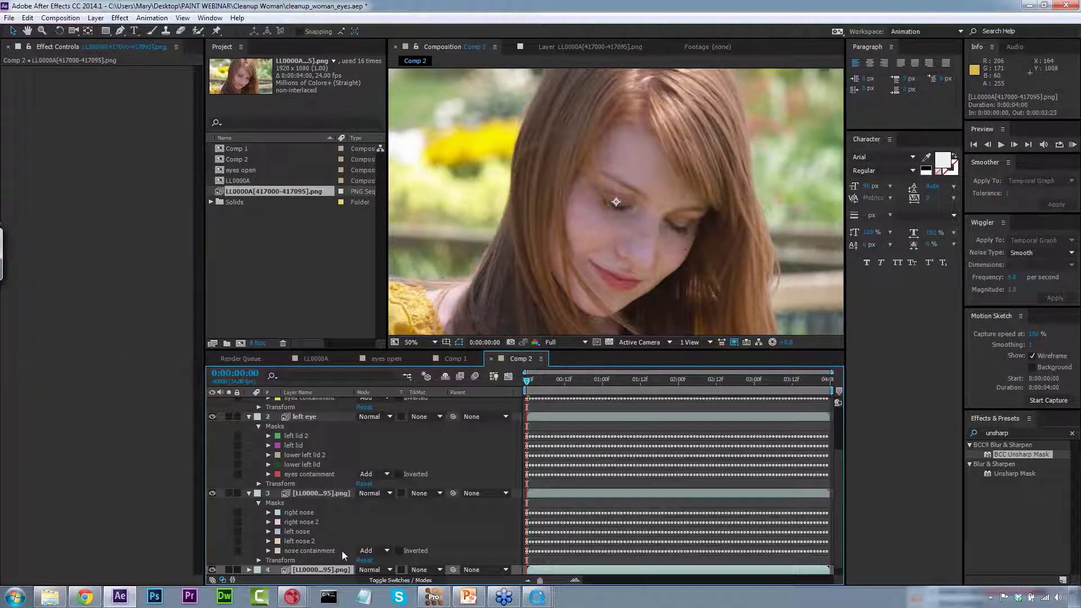
scroll(839, 487, down, 2)
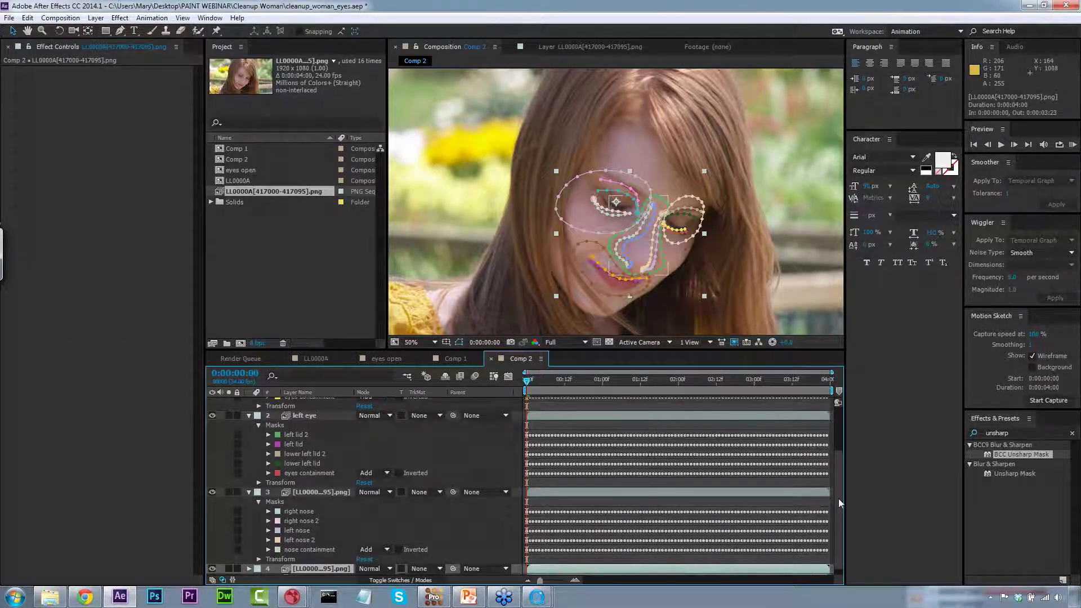
scroll(833, 512, down, 1)
click(258, 551)
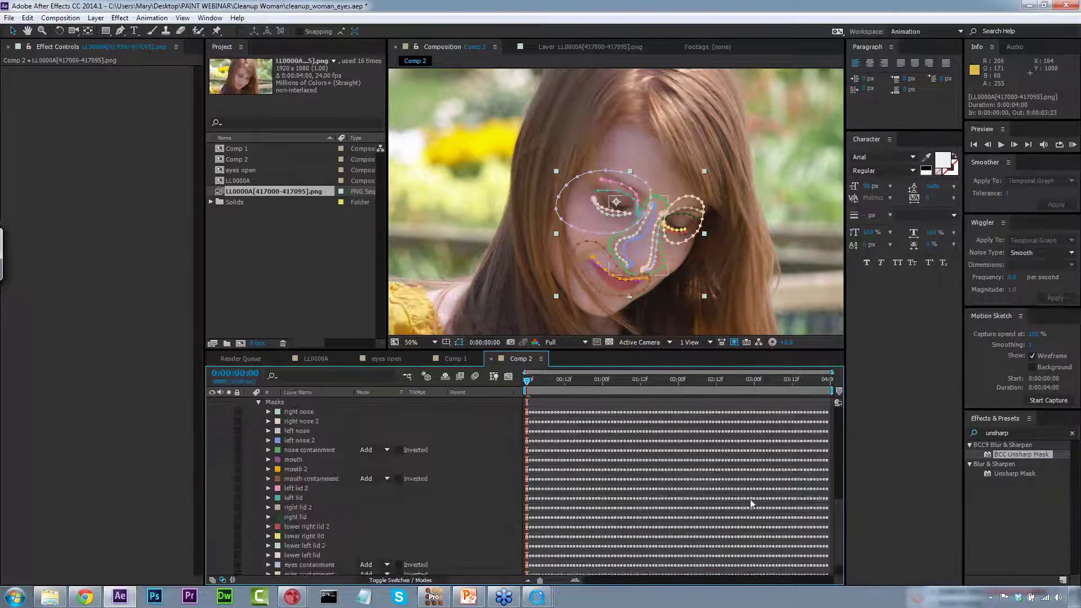
Delete all nose and eye masks from layer 4, keeping mouth, mouth 2 and mouth containment.
click(301, 413)
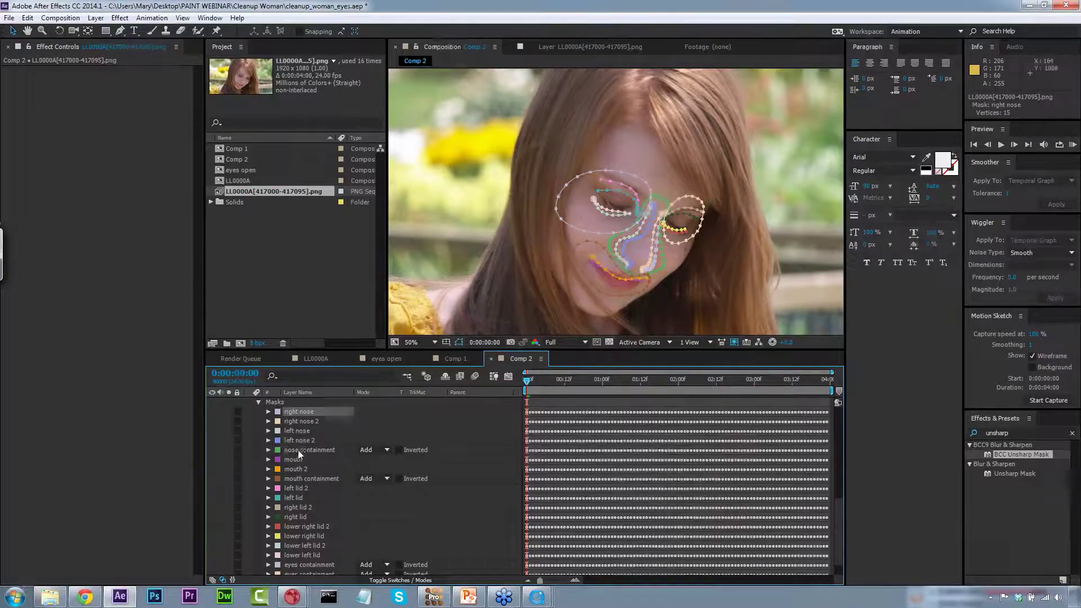
shift+click(302, 450)
key(Delete)
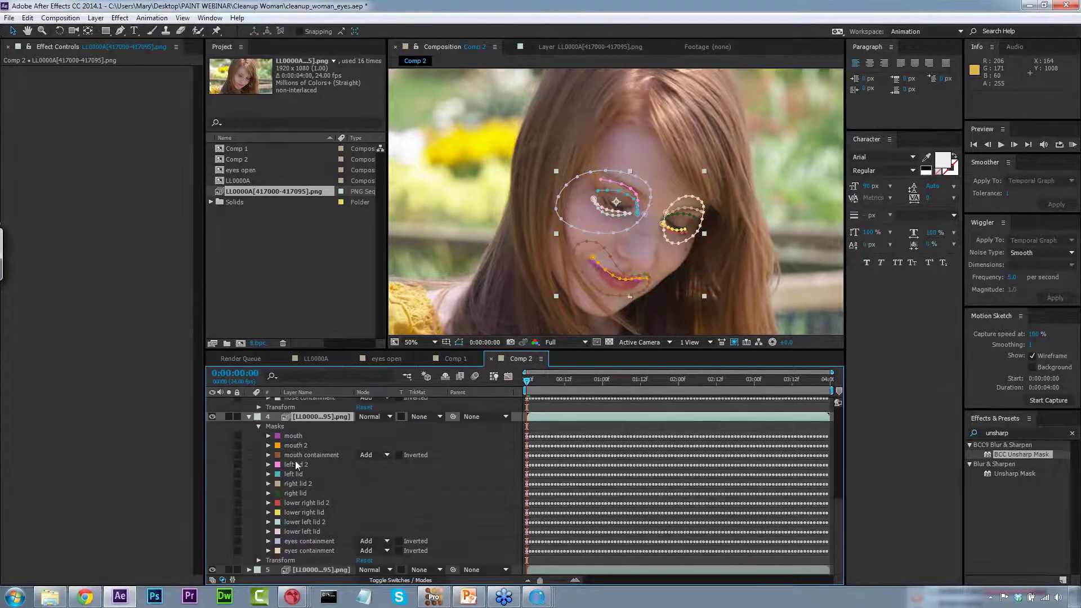
click(296, 464)
shift+click(310, 550)
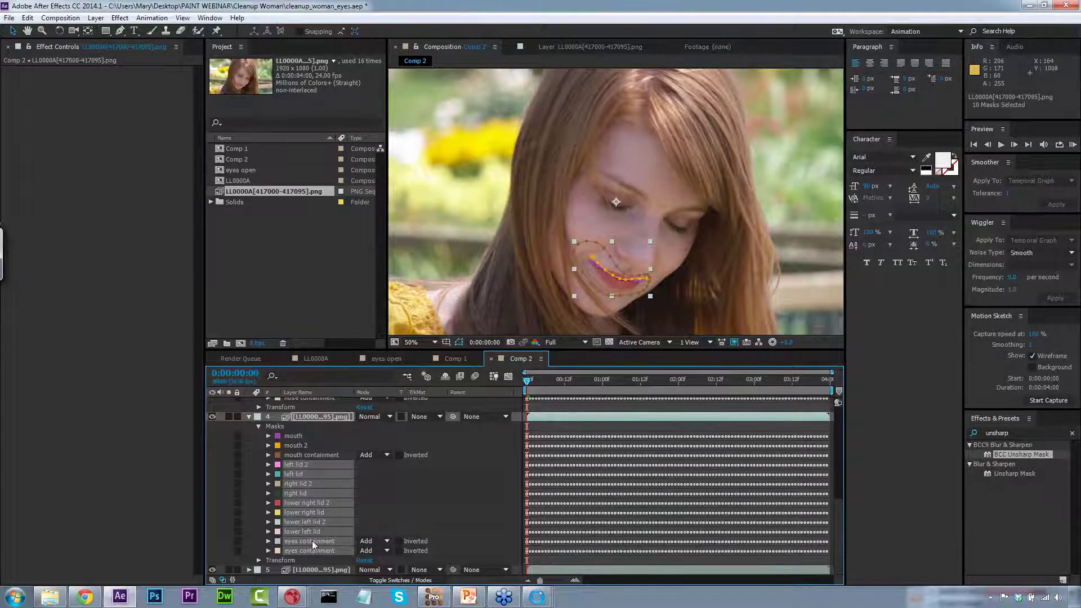
key(Delete)
Rename layer 3 as nose and layer 4 as mouth.
right_click(319, 435)
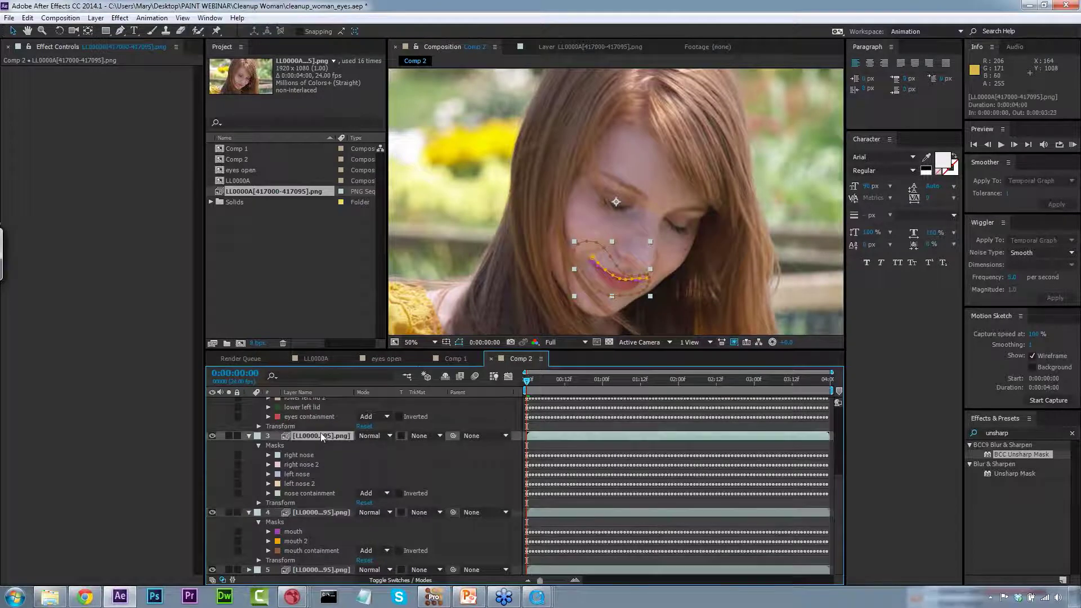
click(376, 565)
text(nose)
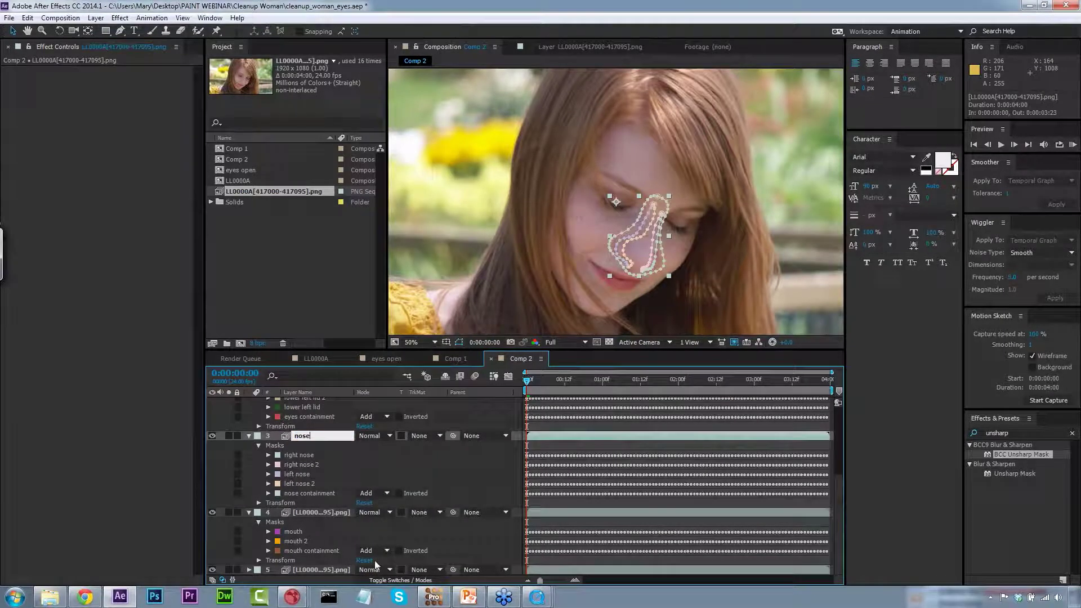
right_click(342, 513)
click(372, 503)
text(mouth)
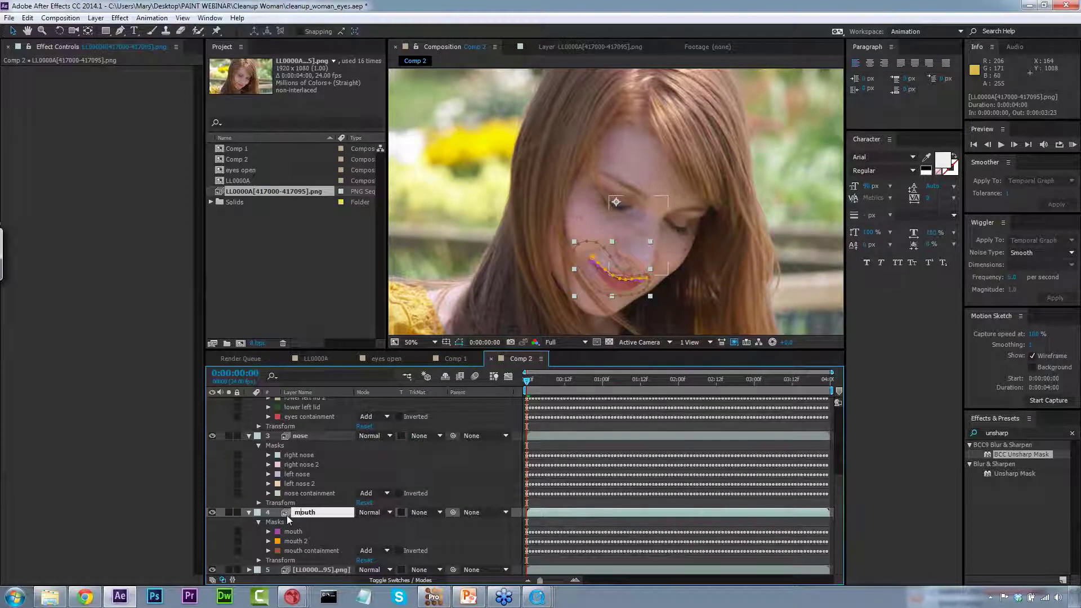
key(Return)
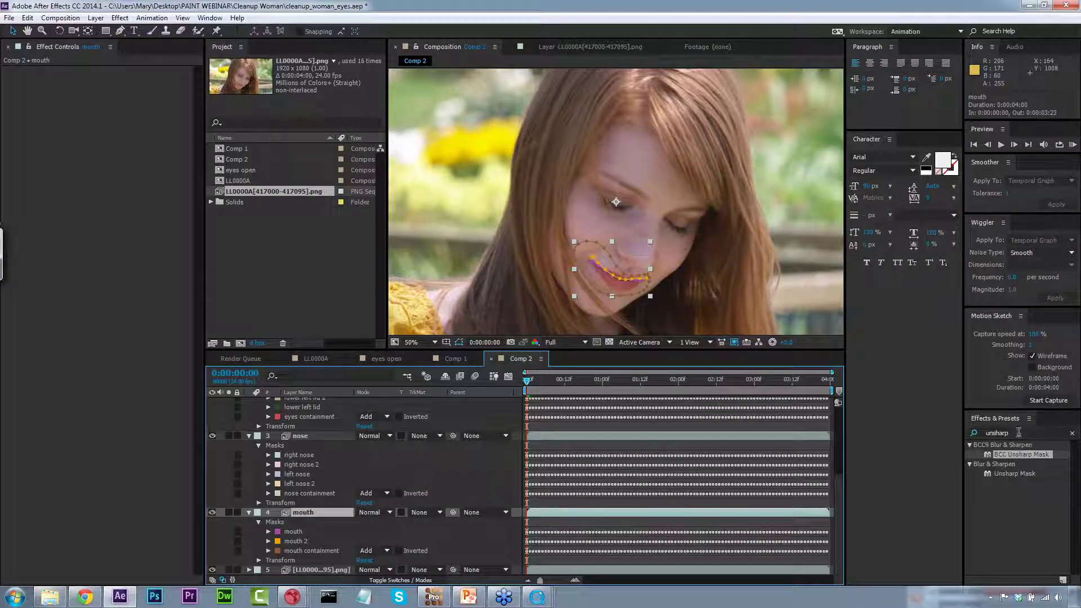
Search the effects for warp and apply RE:Flex Warp to the mouth layer.
click(1071, 433)
text(warp)
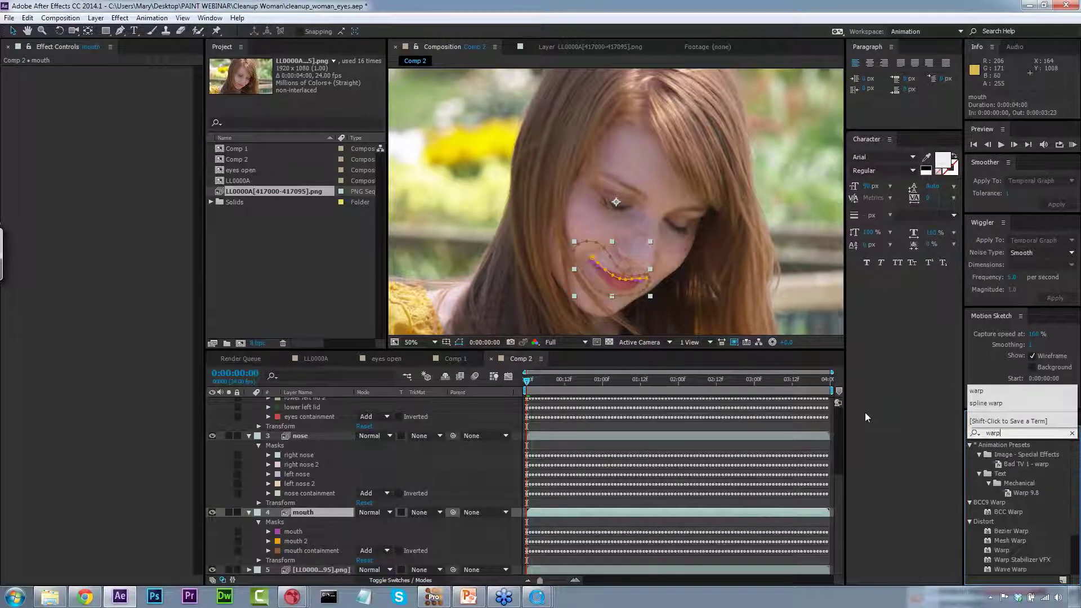
click(1009, 531)
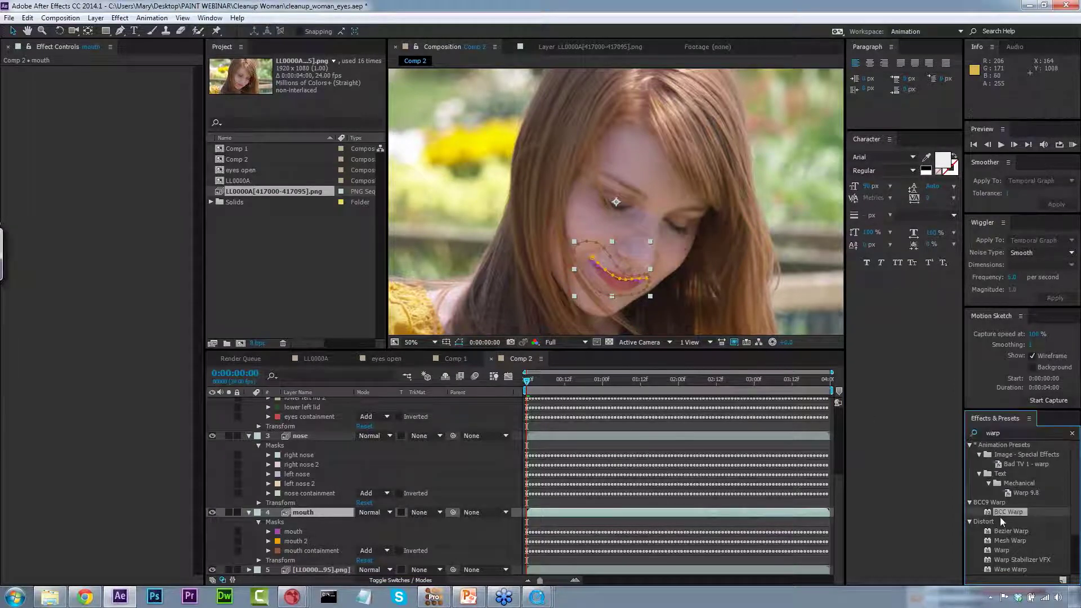
scroll(1016, 536, down, 2)
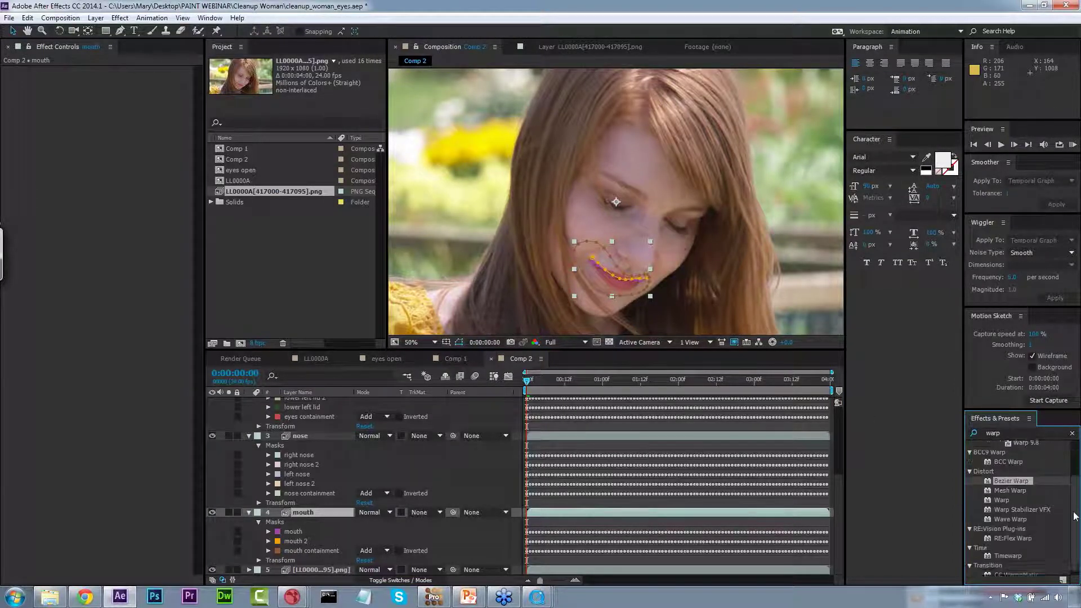
drag(1012, 531, 303, 511)
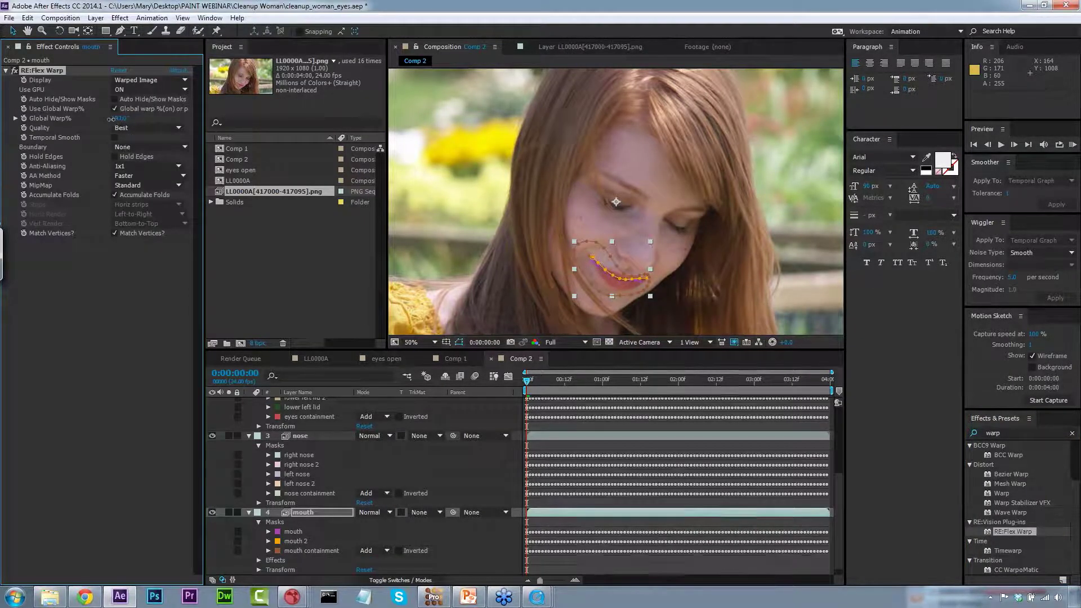
Try a Global Warp of 67% on the mouth layer and toggle the effect to compare.
drag(111, 119, 120, 119)
click(16, 71)
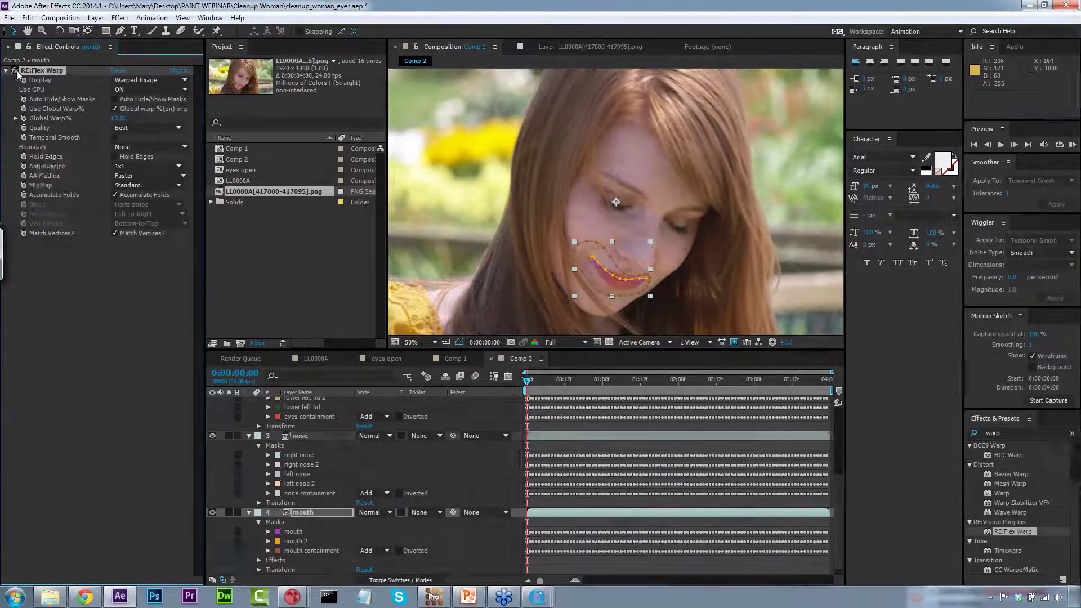
click(17, 71)
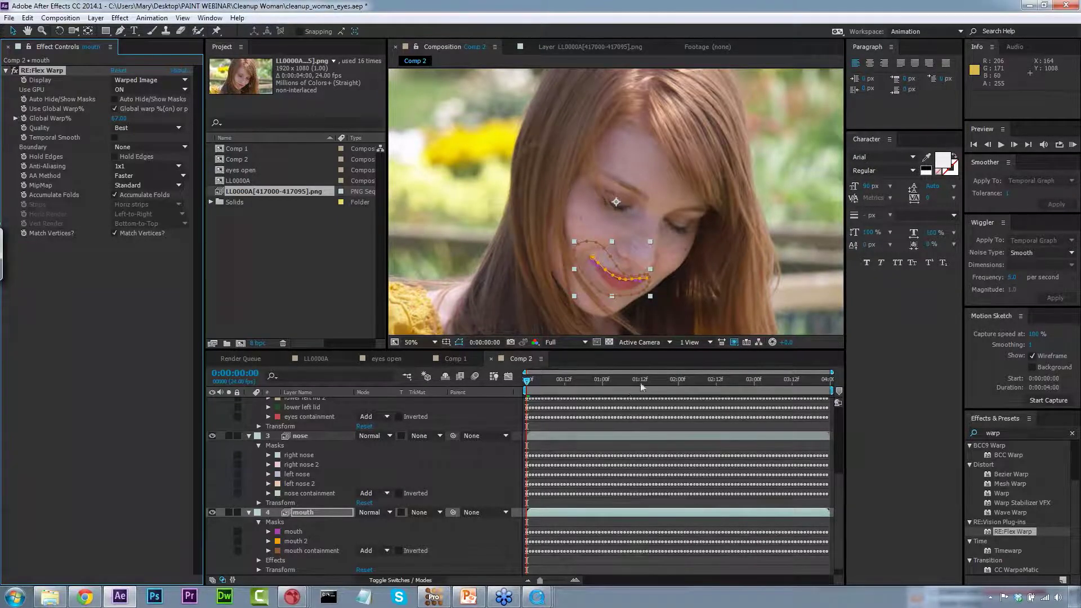
Check the mouth warp around 0:00:02:13 and set its Global Warp to 60%.
click(669, 381)
drag(682, 386, 719, 381)
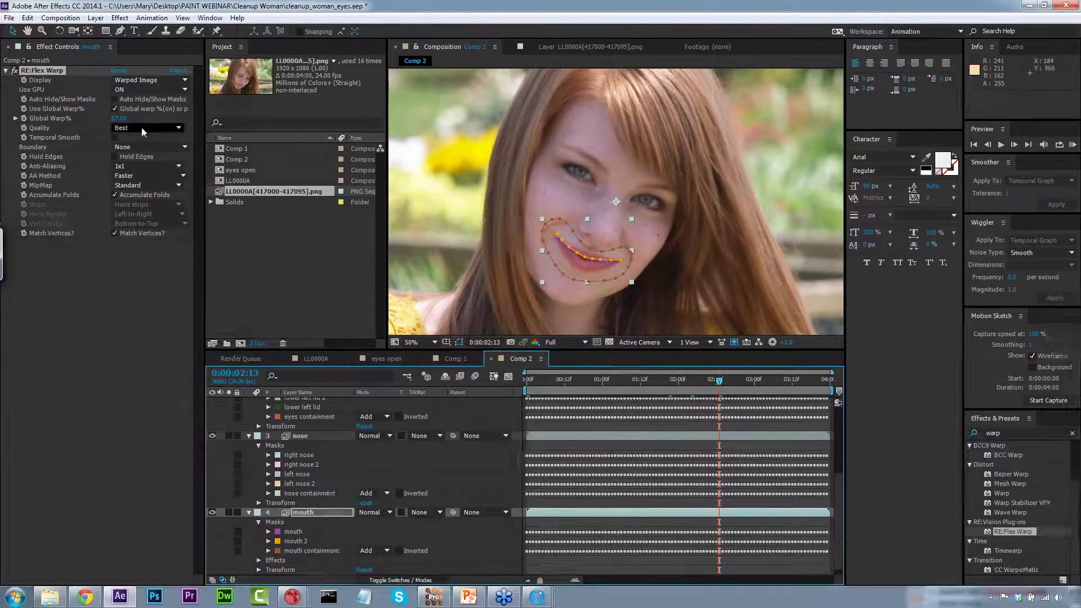
click(119, 118)
text(60)
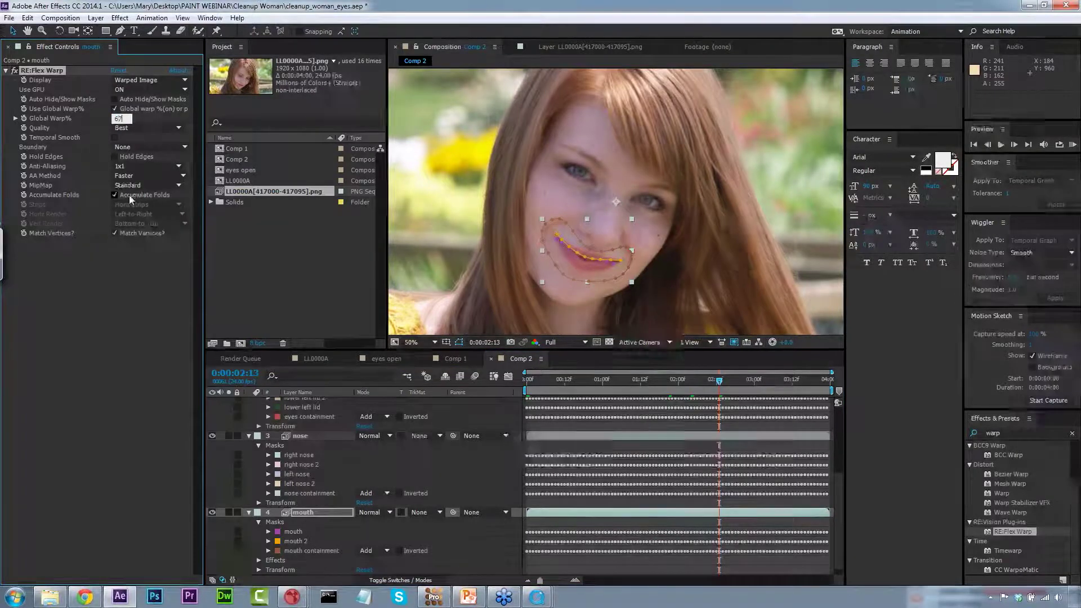
key(Return)
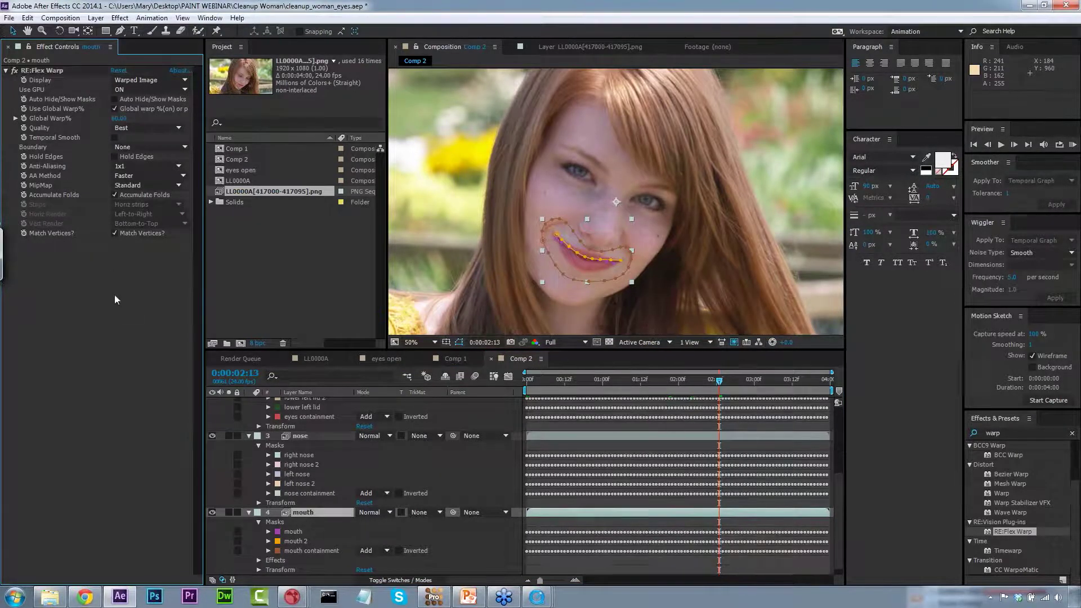
Apply the mouth layer's RE:Flex Warp effect to the nose layer and set its Global Warp to 30%.
click(49, 72)
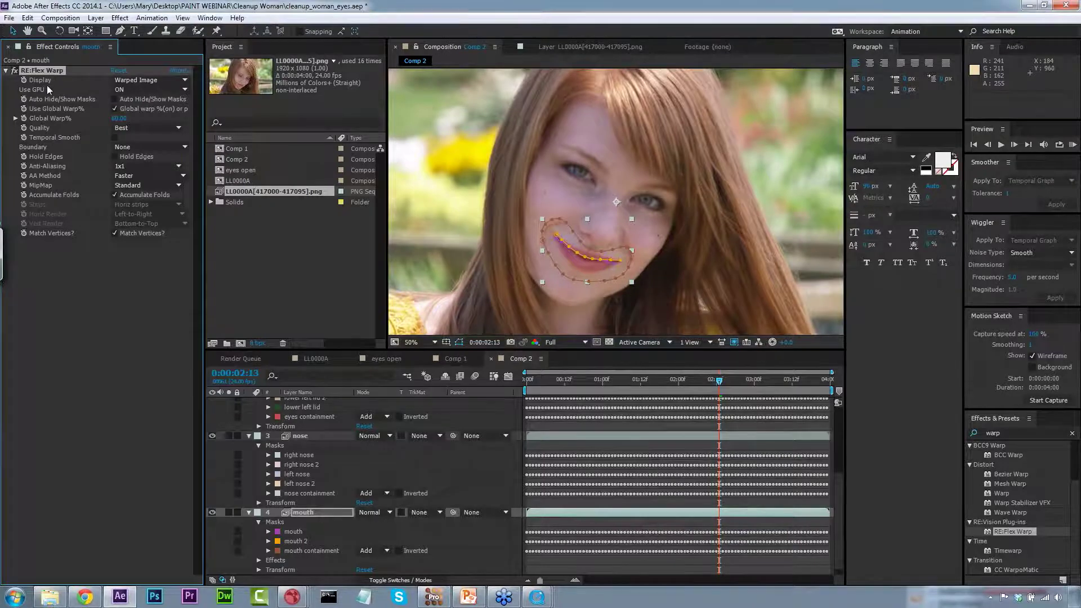
click(299, 437)
key(ctrl+alt+shift+e)
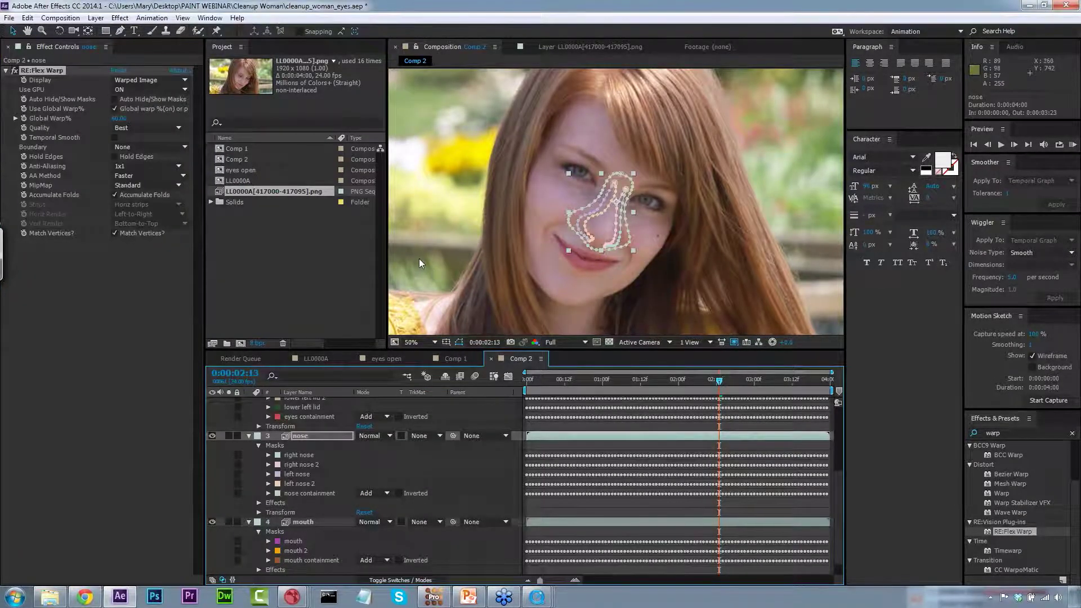
click(116, 184)
click(106, 257)
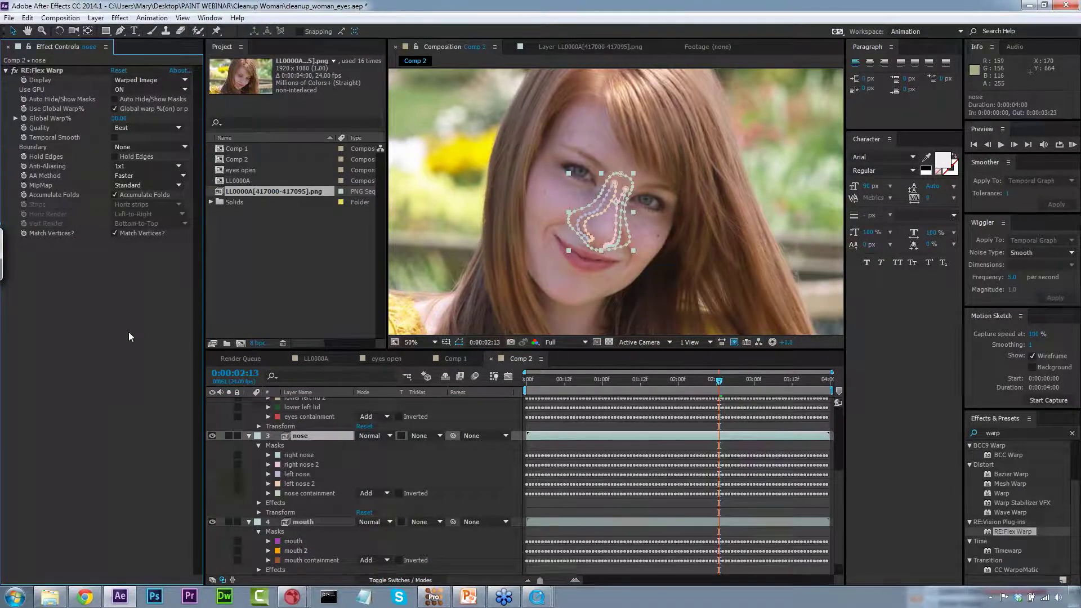
Apply RE:Flex Warp to the left eye layer and set its Global Warp to -20%.
click(301, 305)
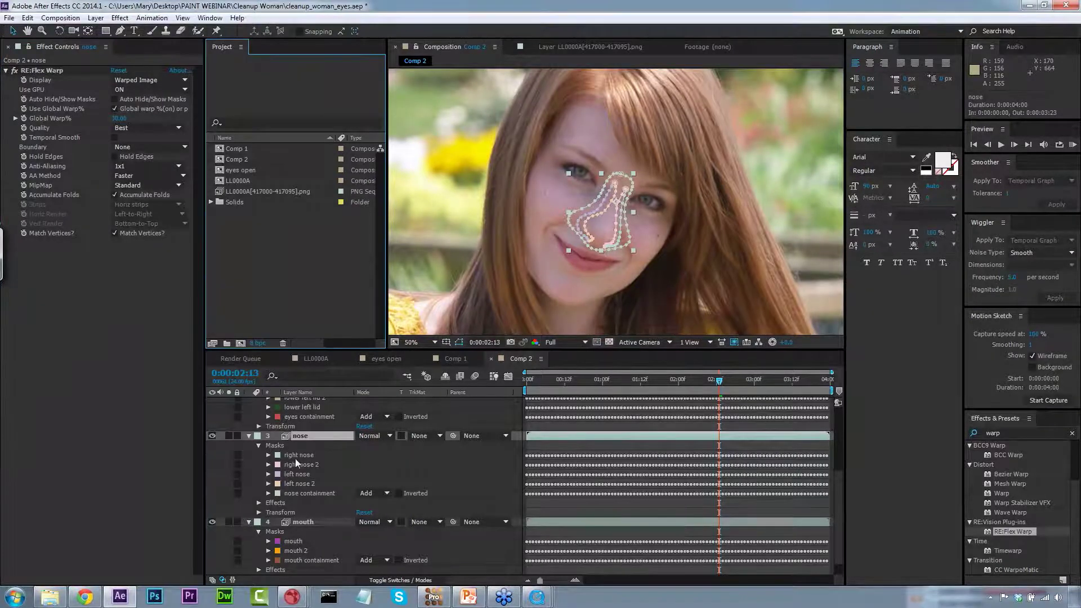
click(837, 471)
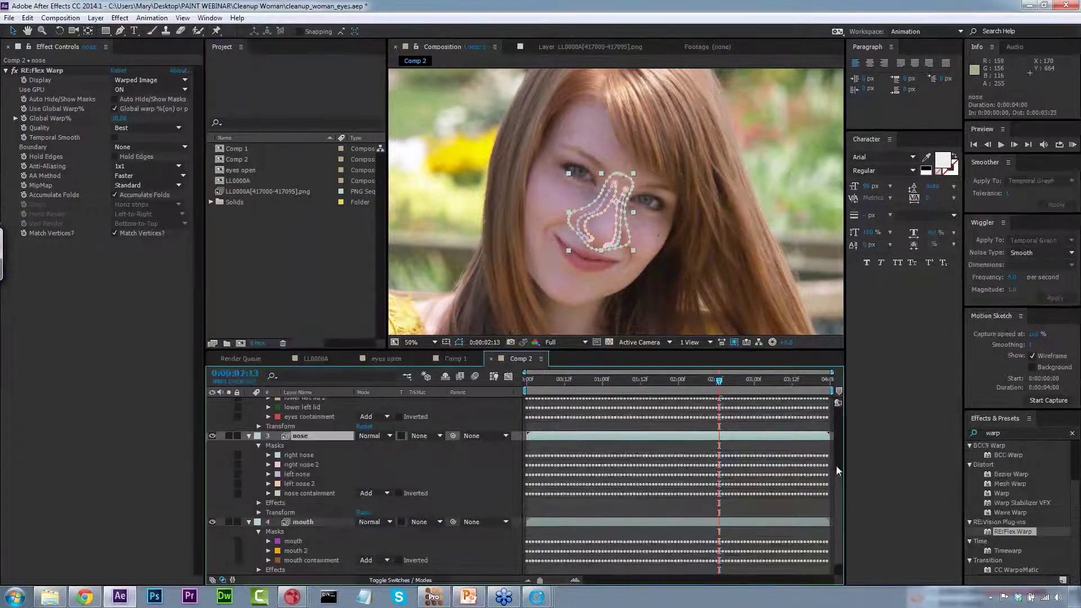
scroll(836, 450, up, 5)
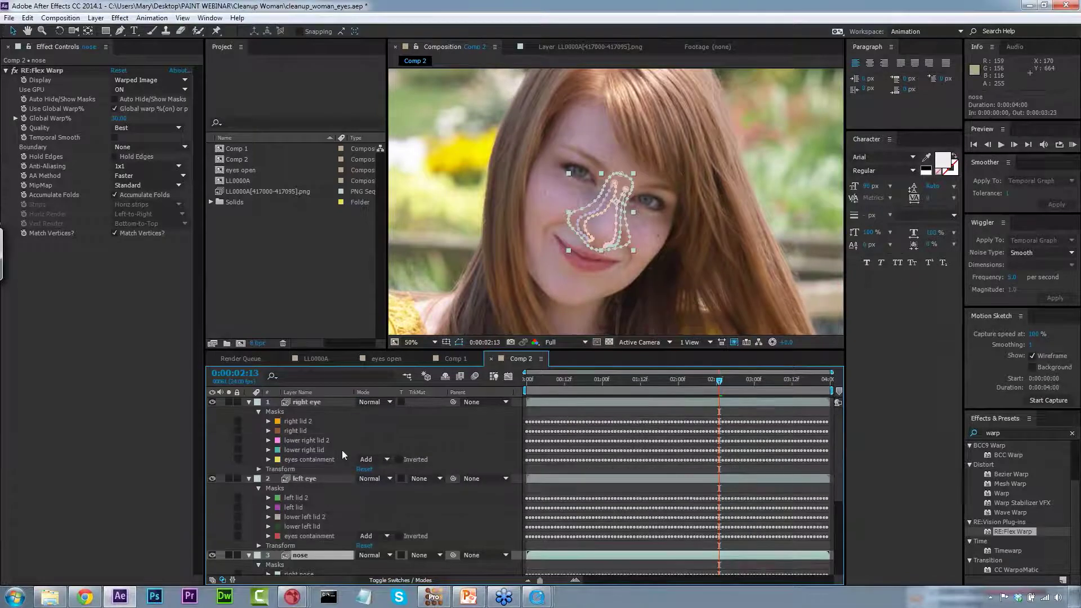
click(307, 478)
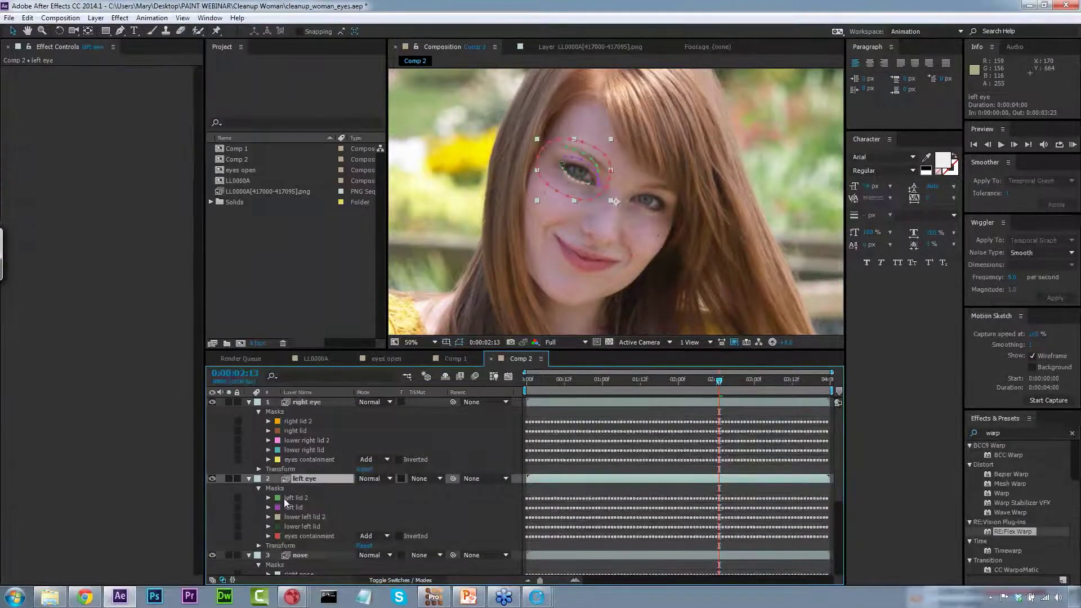
drag(120, 119, 113, 119)
click(116, 119)
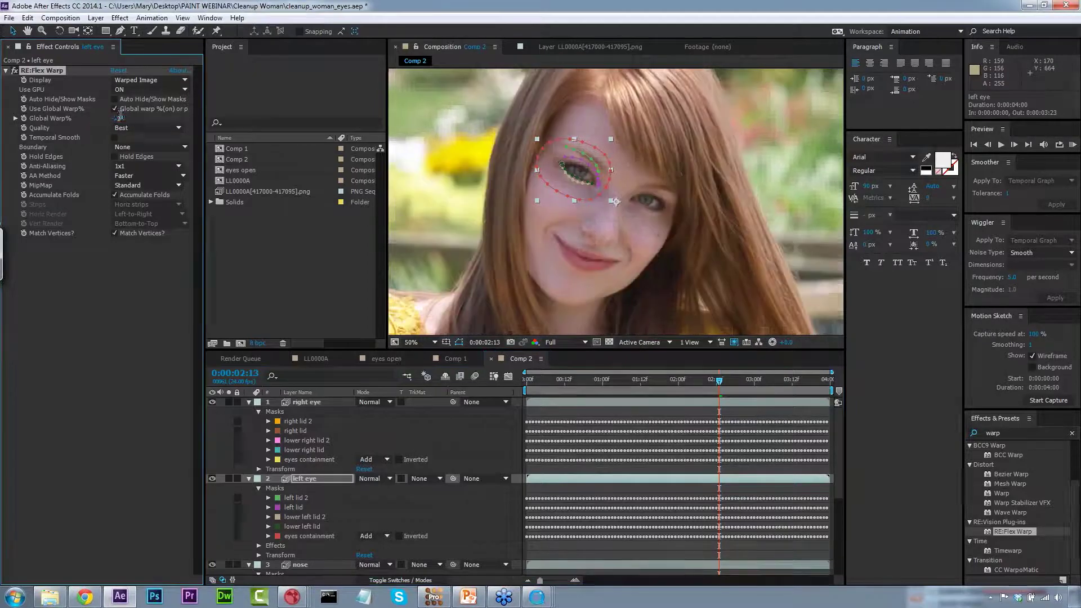
text(-20)
click(119, 358)
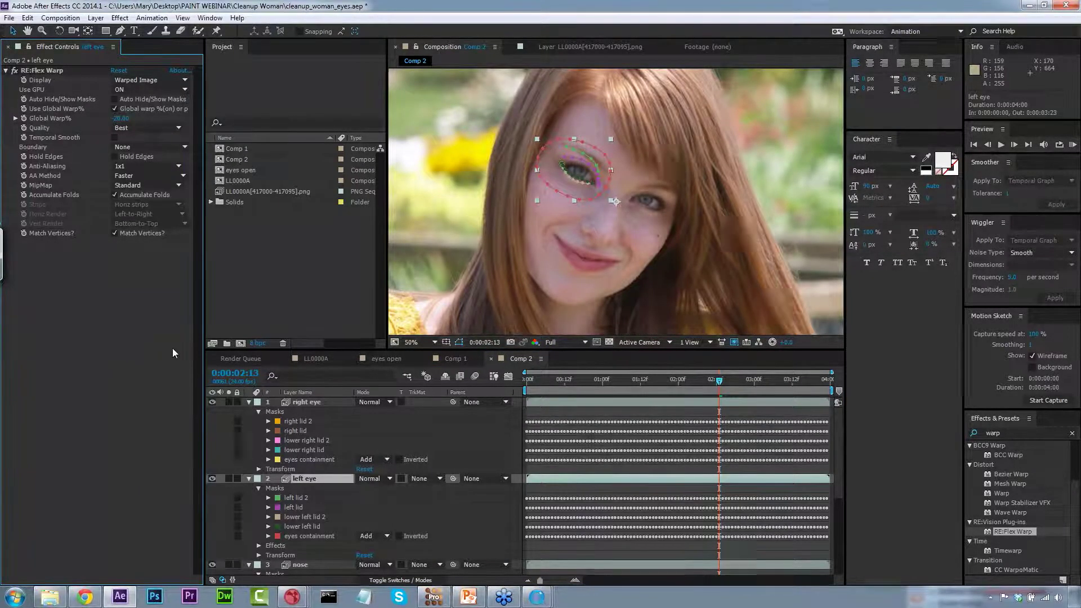
Copy the left eye's RE:Flex Warp effect to the right eye layer and collapse all four masked layers.
click(64, 72)
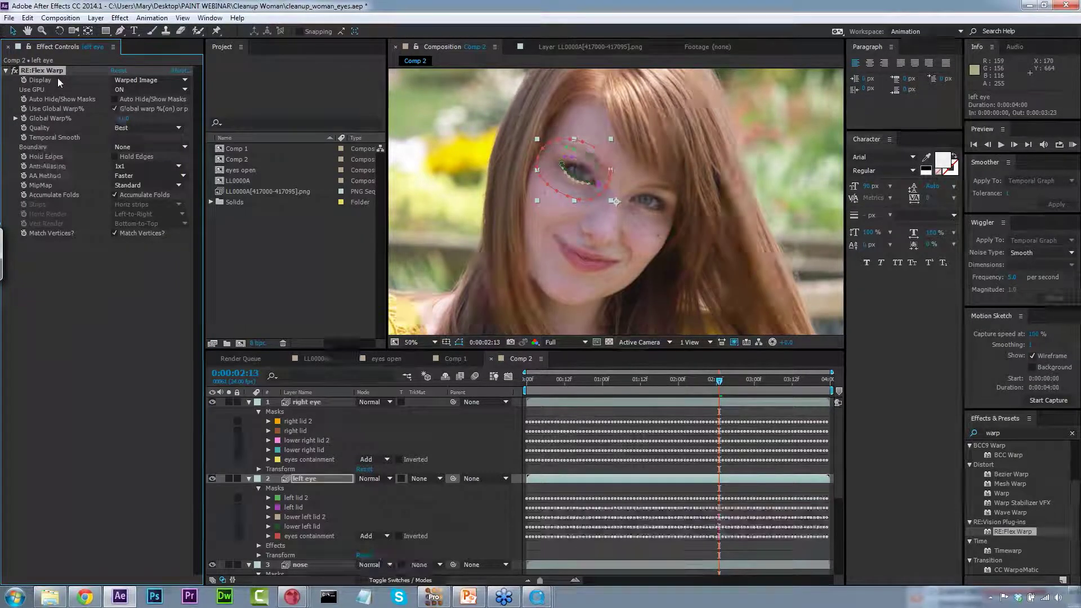
click(310, 400)
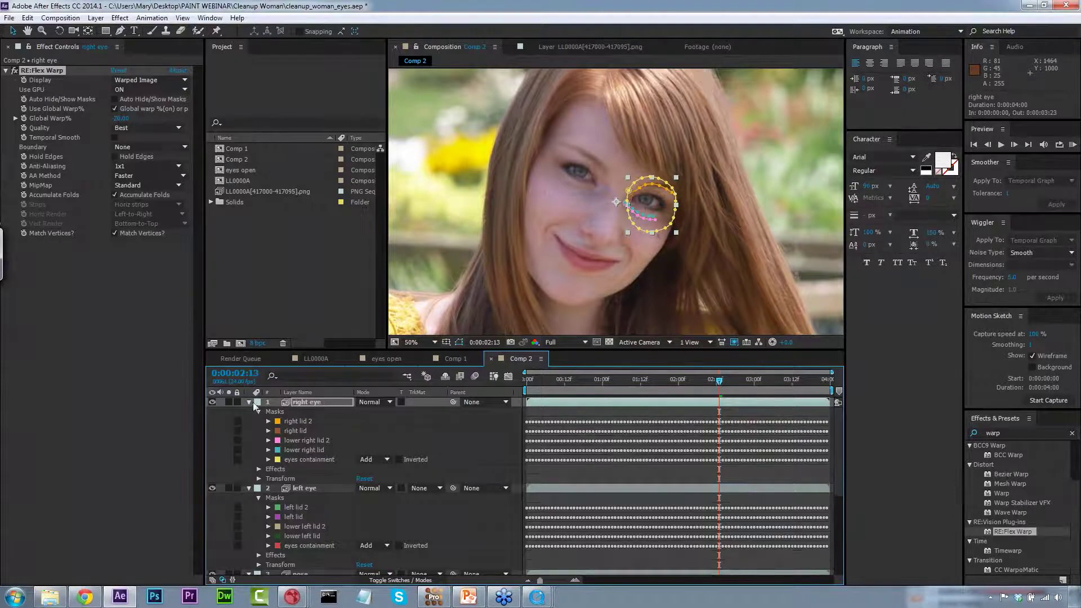
click(249, 402)
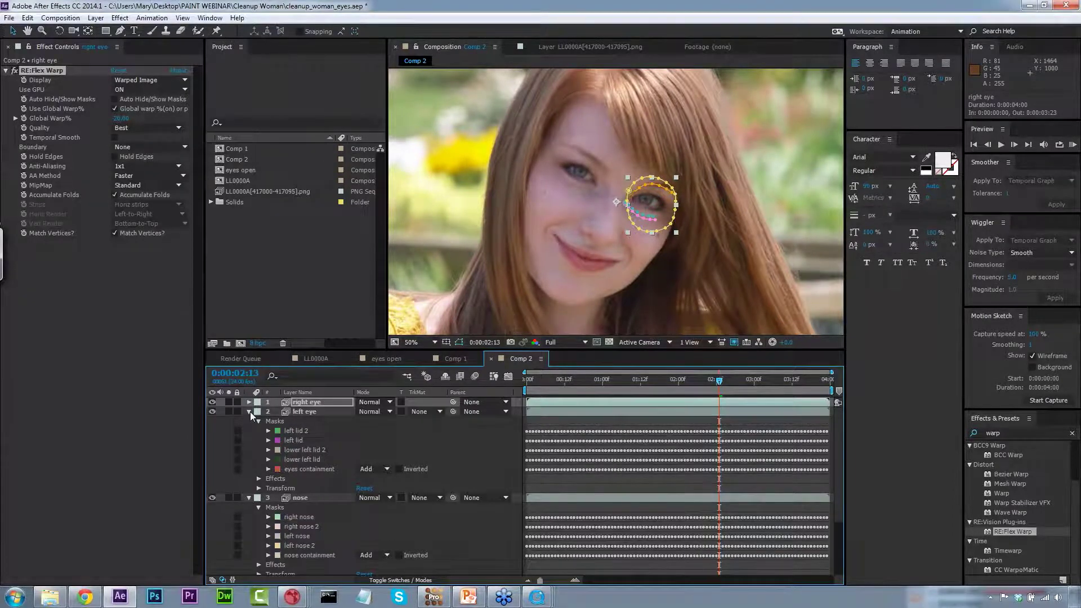
click(250, 411)
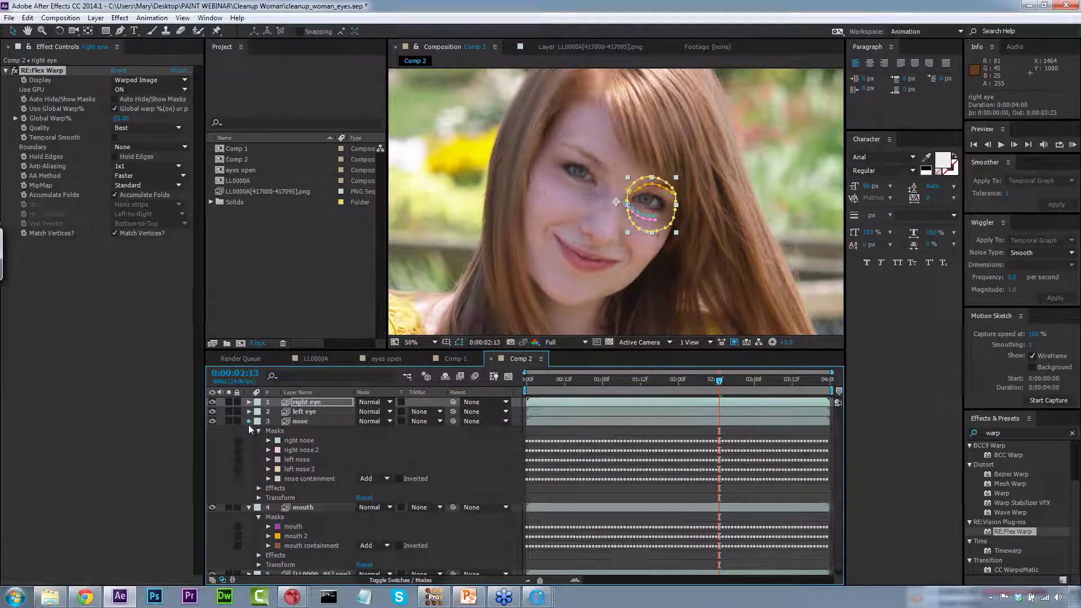
click(248, 422)
click(249, 431)
click(253, 464)
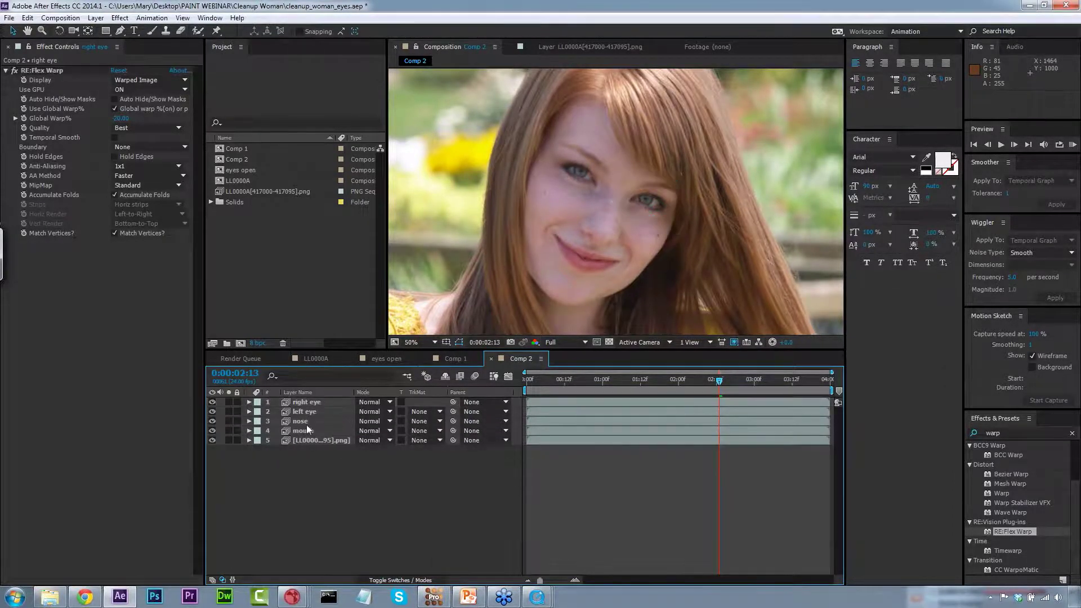
Duplicate the bottom footage layer, move the copy to the top of the layer stack and rename it original.
click(308, 442)
key(ctrl+d)
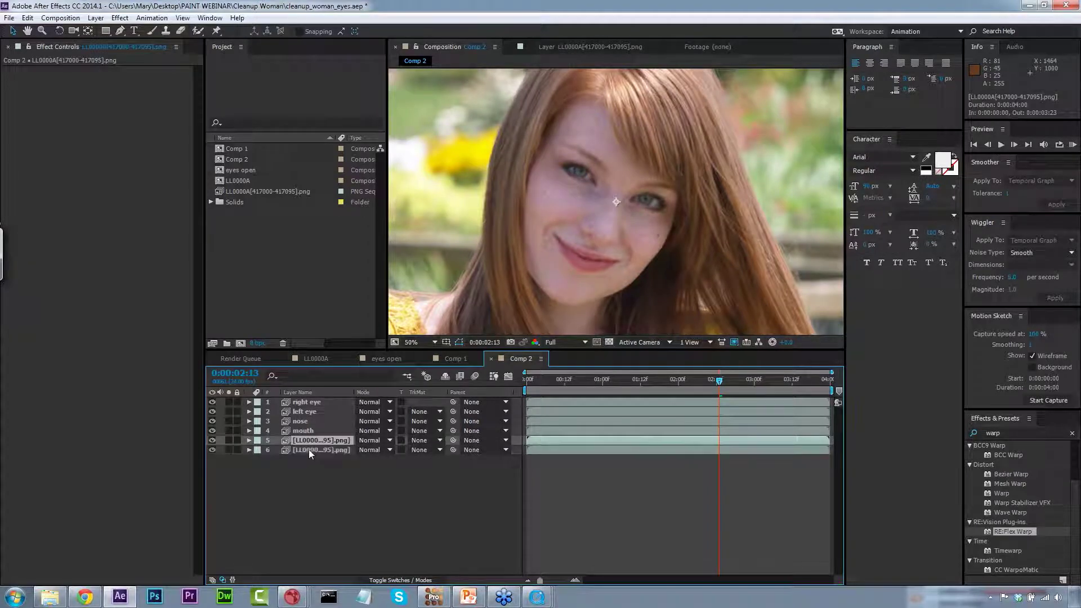
drag(309, 433, 310, 398)
right_click(312, 393)
click(301, 400)
right_click(302, 399)
click(336, 578)
text(original)
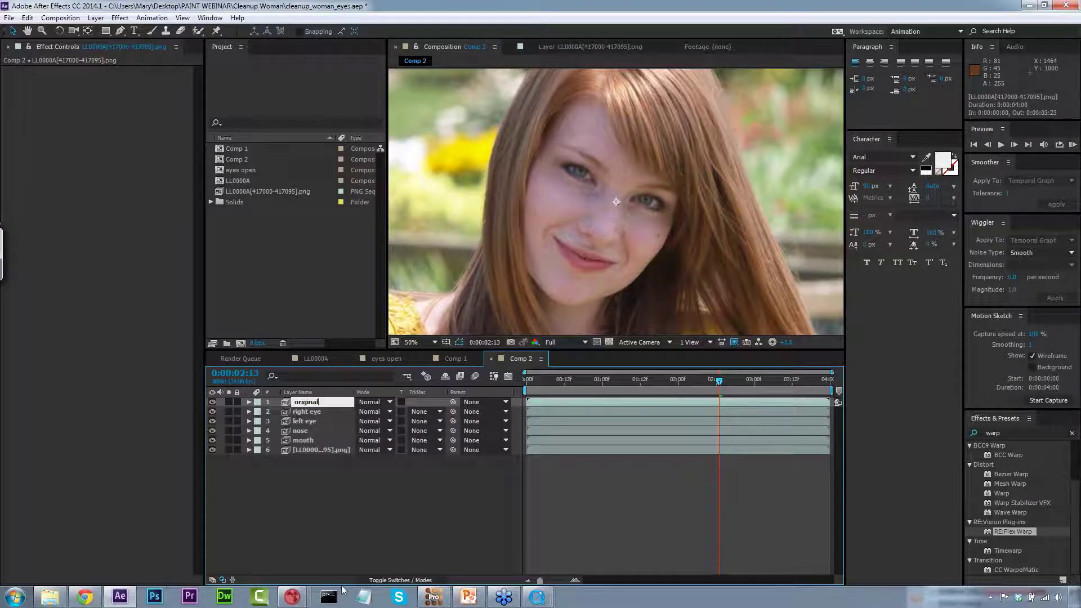
click(237, 531)
Toggle the original layer to compare it with the warped result, leave it hidden and scrub to 0:00:02:14.
click(212, 401)
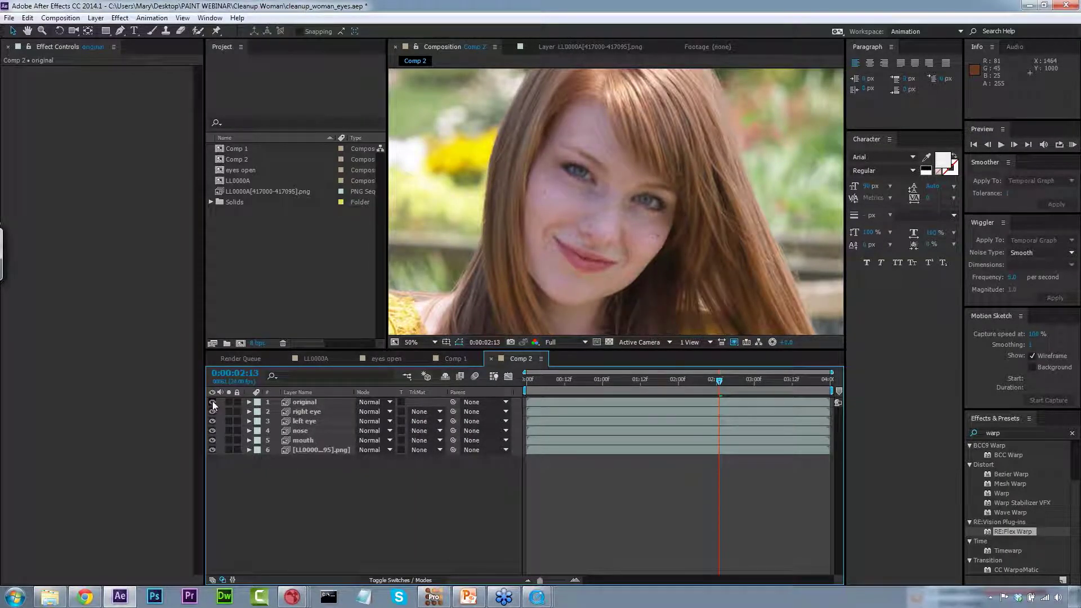
click(211, 401)
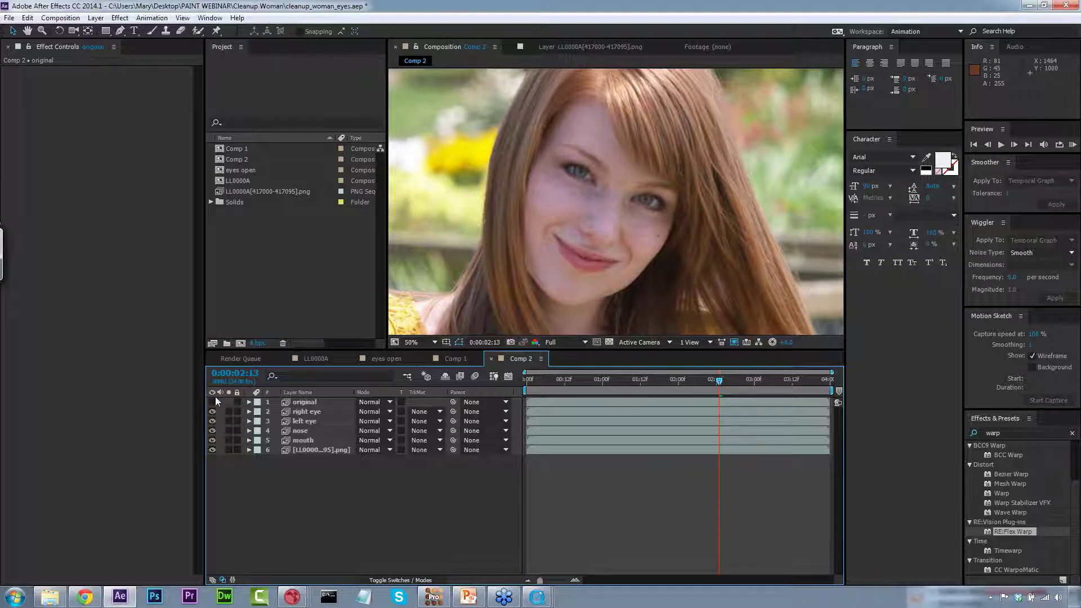
drag(684, 382, 722, 383)
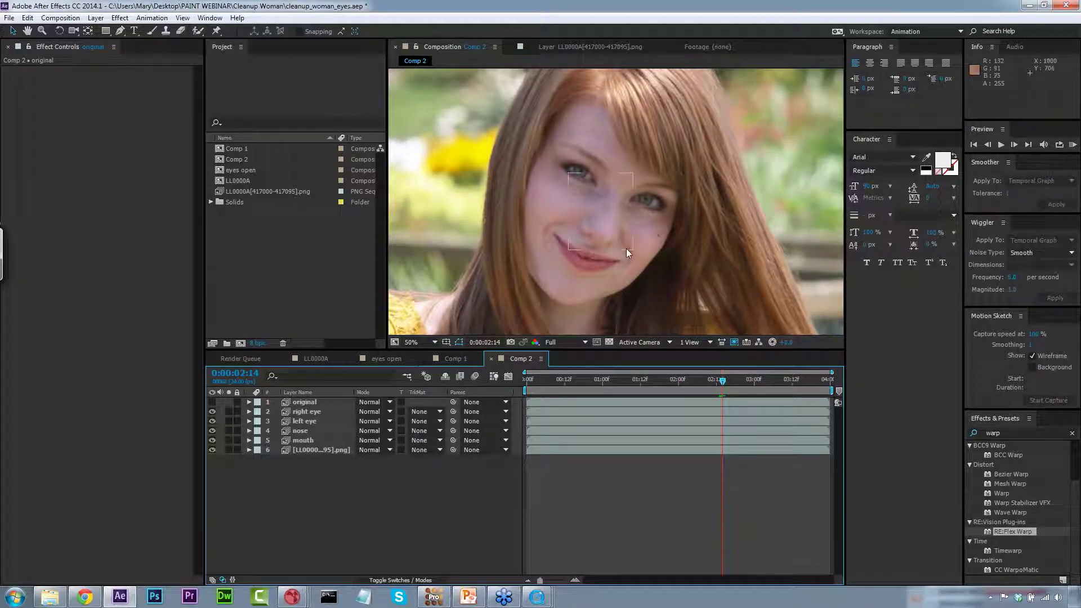
Feather the mouth containment mask on the mouth layer and set its Mask Expansion to 29 pixels.
click(248, 440)
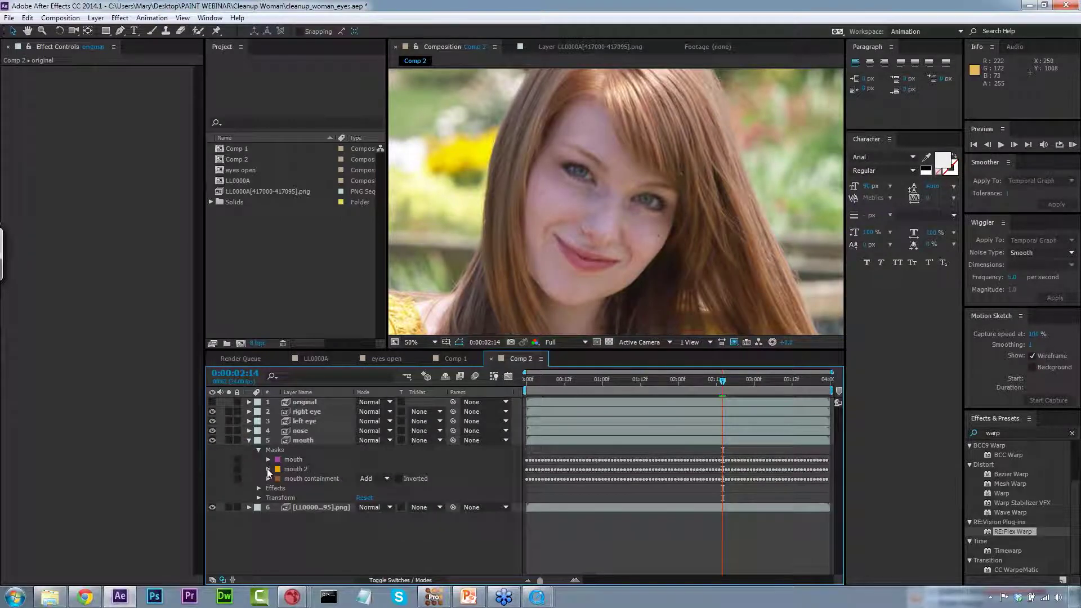
click(268, 479)
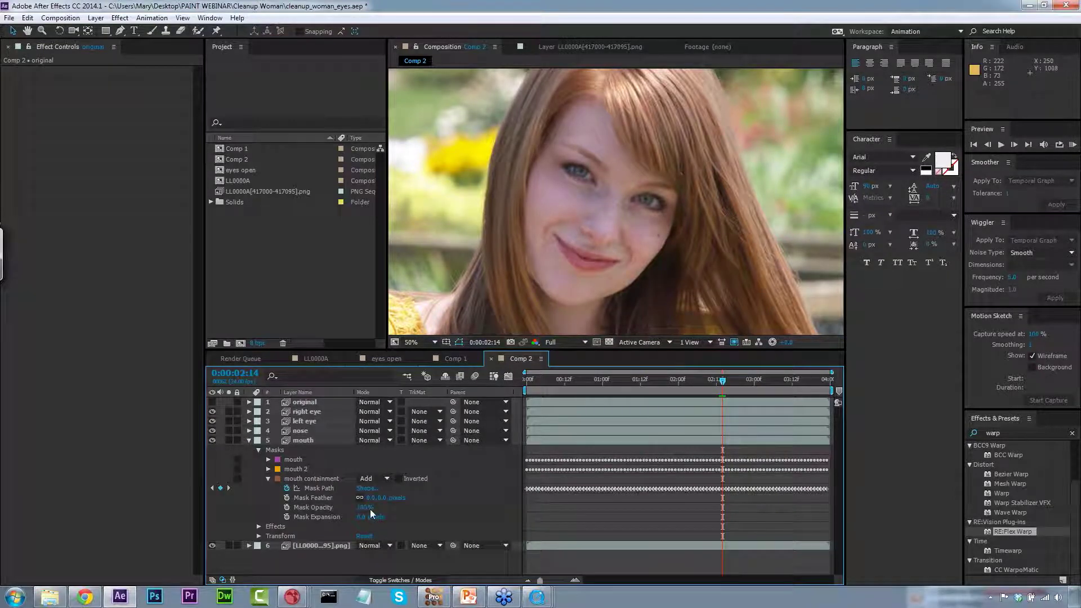
drag(381, 498, 419, 498)
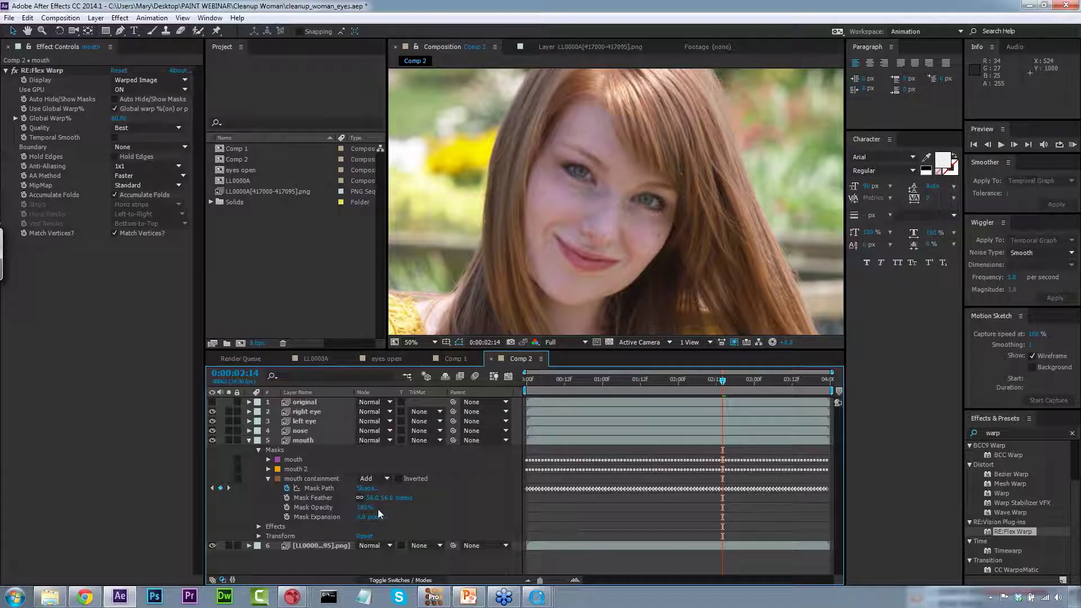
drag(363, 516, 378, 516)
Feather the nose containment mask on the nose layer by 31 pixels and collapse the expanded layers.
click(301, 430)
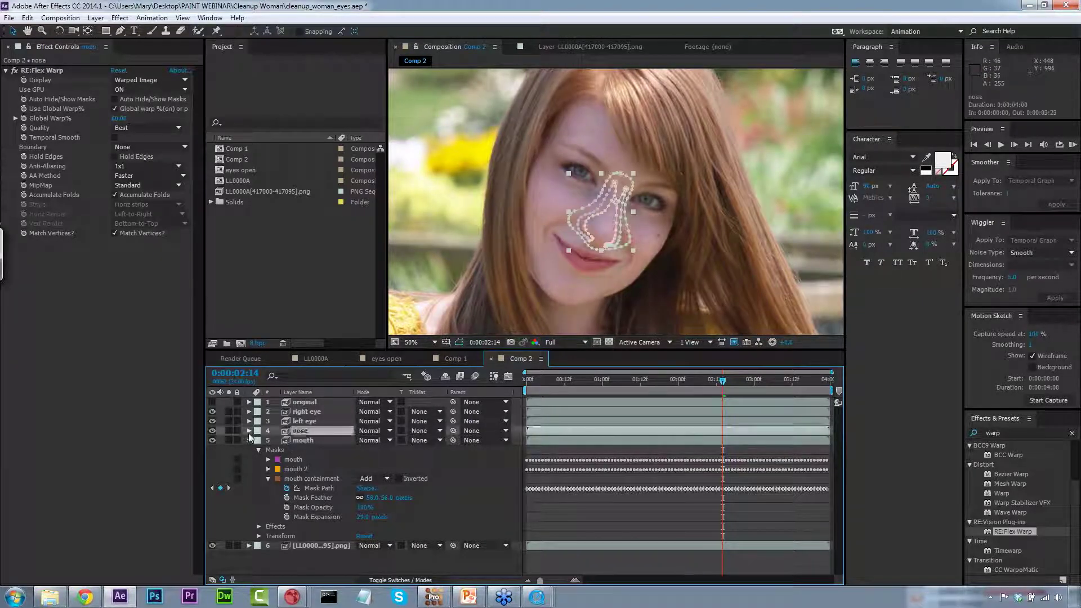
click(249, 432)
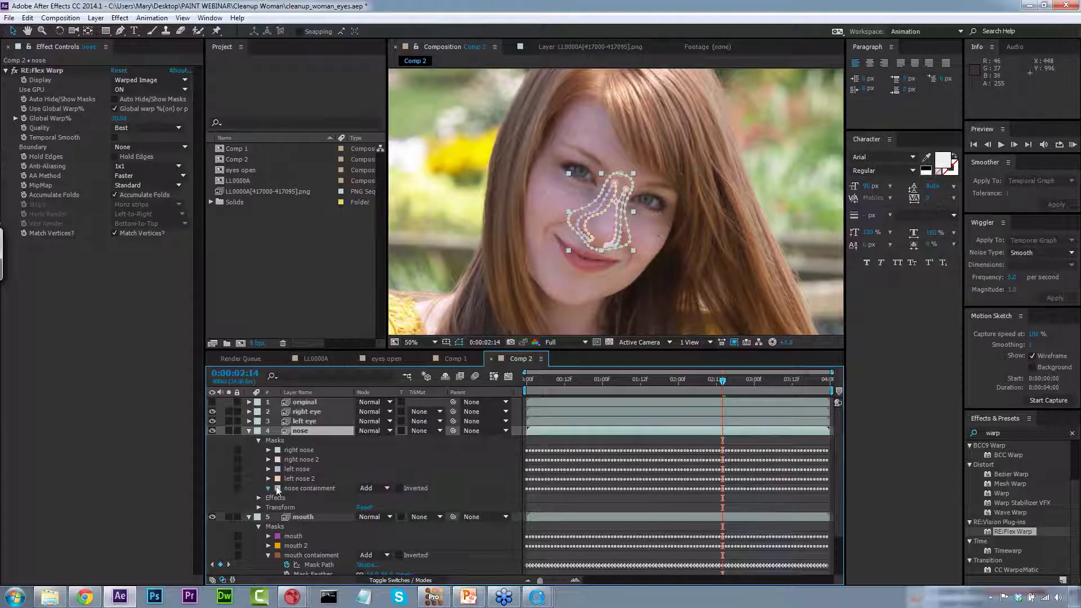
click(269, 488)
drag(374, 507, 392, 507)
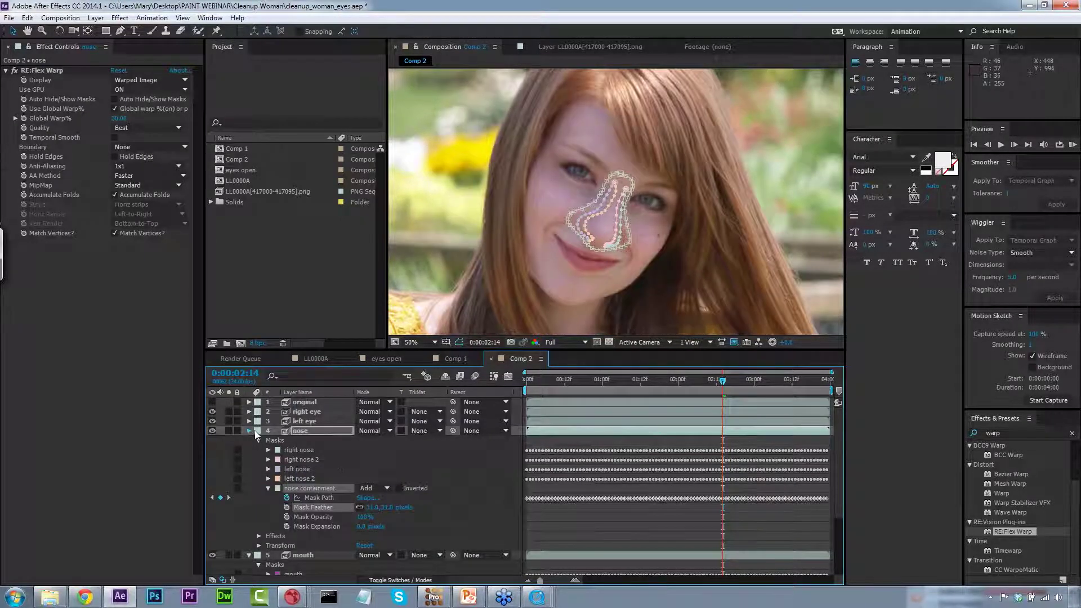
key(ctrl+grave)
click(259, 523)
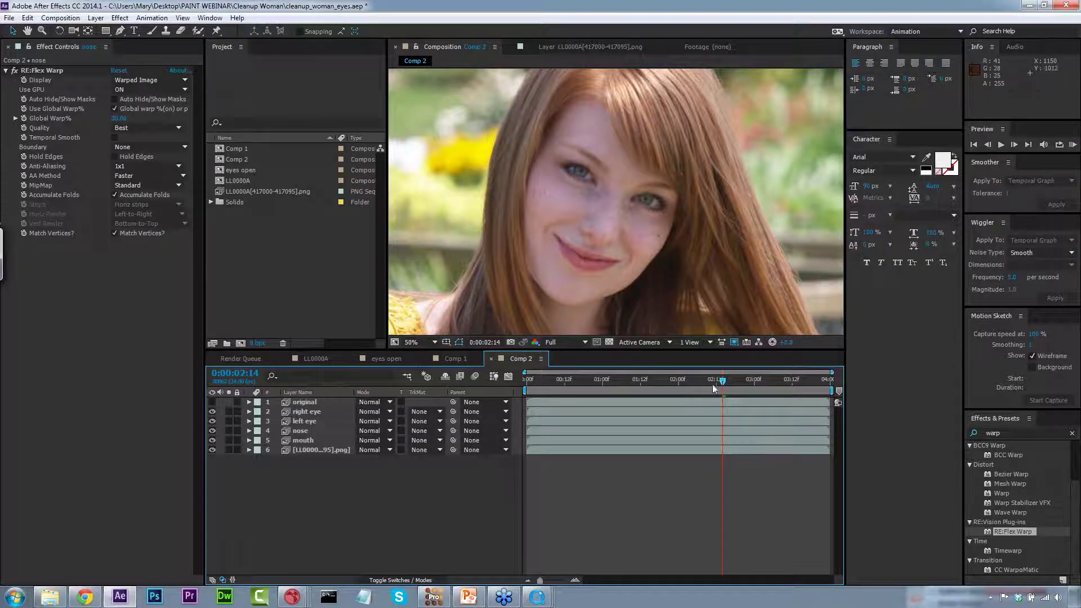
Scrub the Comp 2 timeline to 0:00:01:09 and expand the original layer.
mouse_move(670, 384)
mouse_down()
mouse_move(660, 386)
mouse_move(681, 387)
mouse_up()
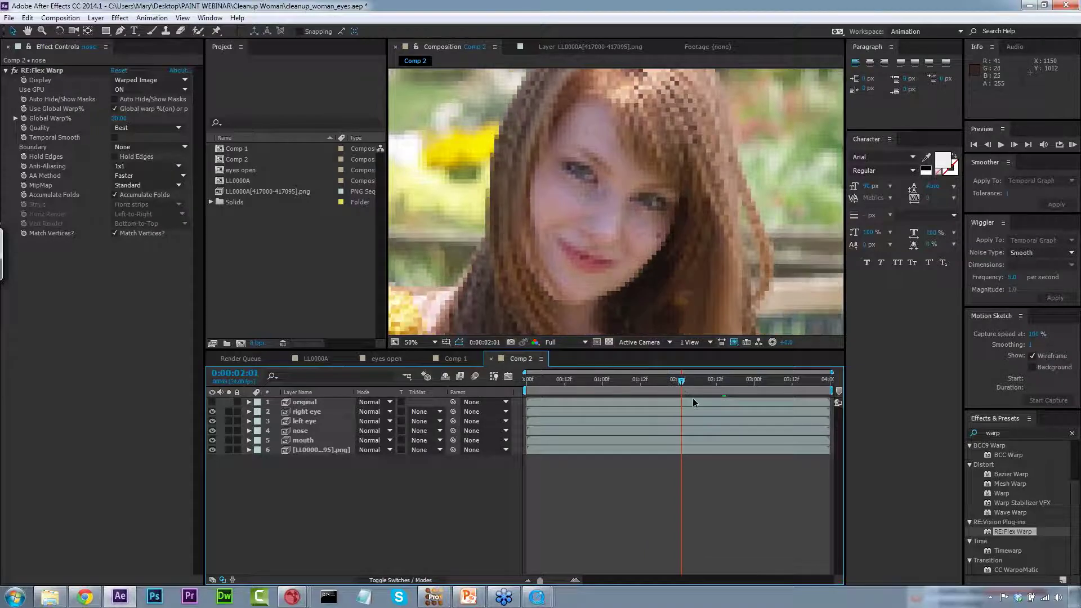
click(666, 384)
drag(666, 384, 637, 385)
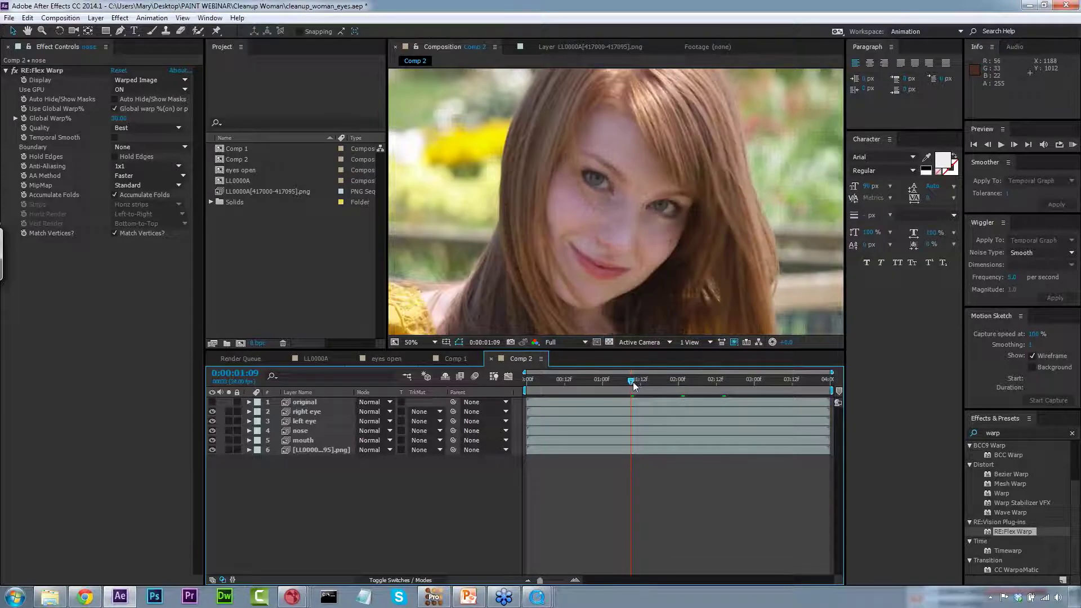
click(248, 402)
click(302, 402)
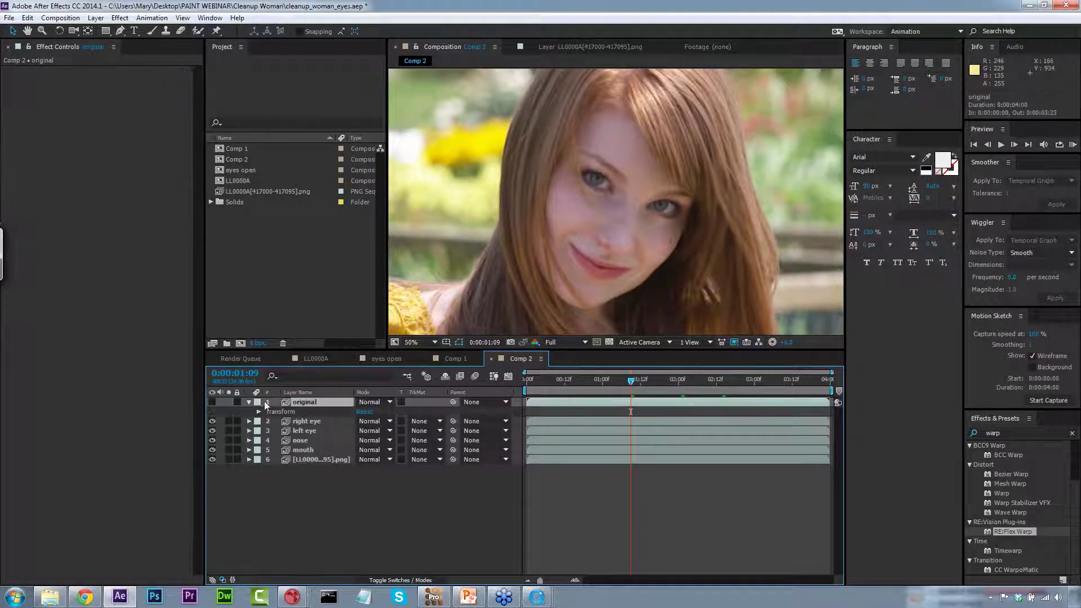
Pre-compose the right eye and left eye layers into a composition named eyes freeze, moving all attributes into it.
click(304, 421)
shift+click(302, 430)
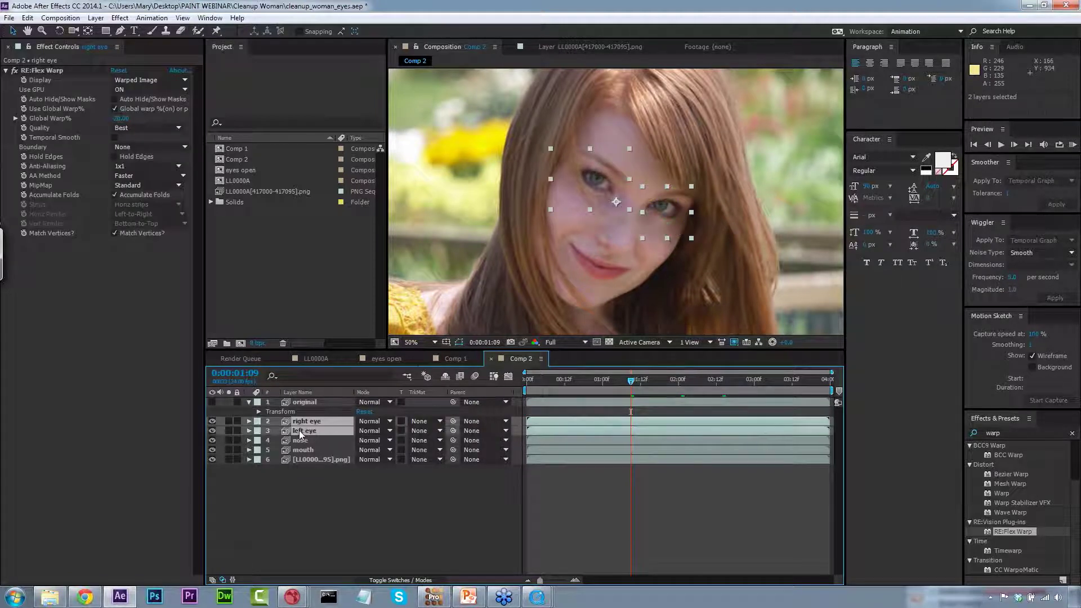
click(96, 18)
click(161, 443)
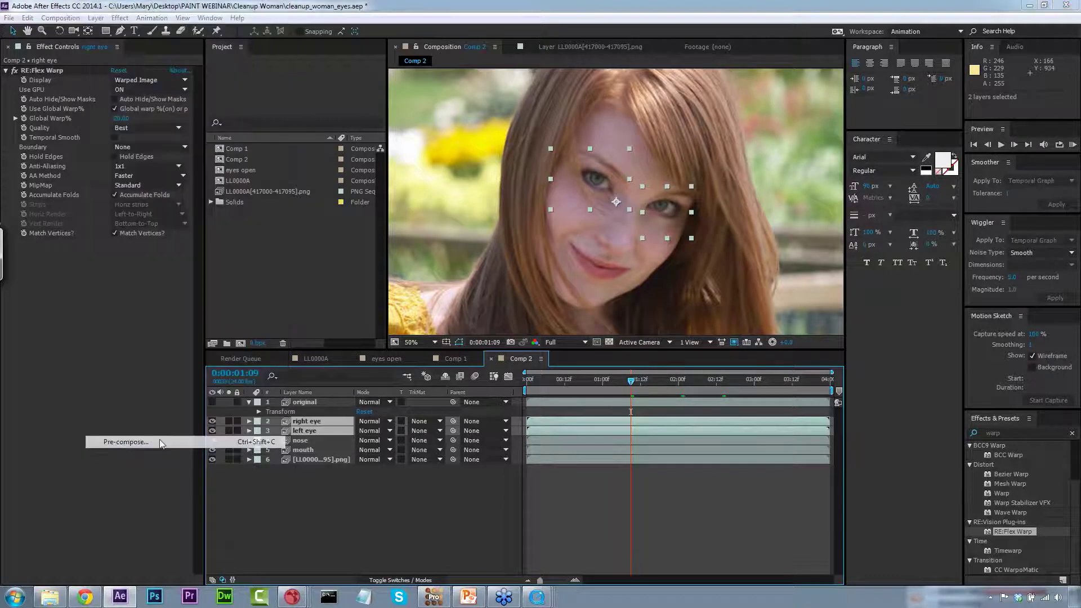
text(eyes)
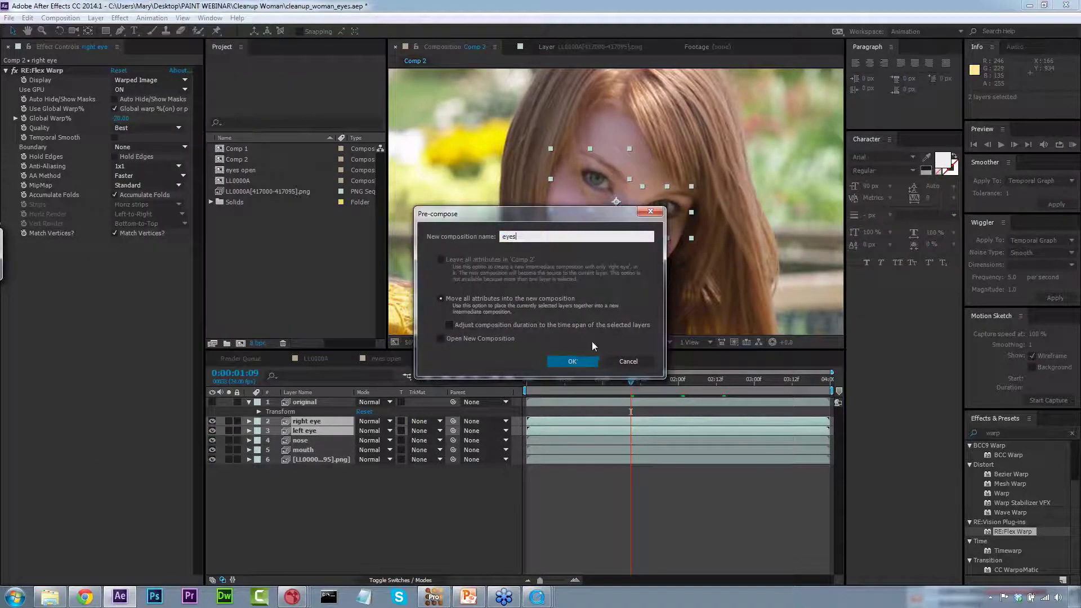
click(570, 363)
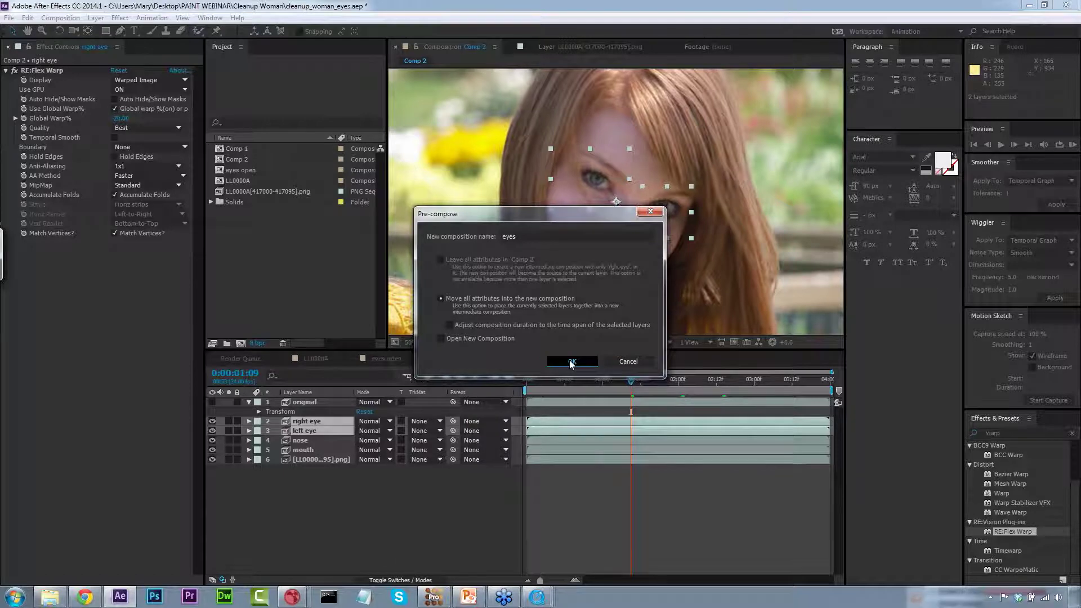
click(539, 236)
text(freeze)
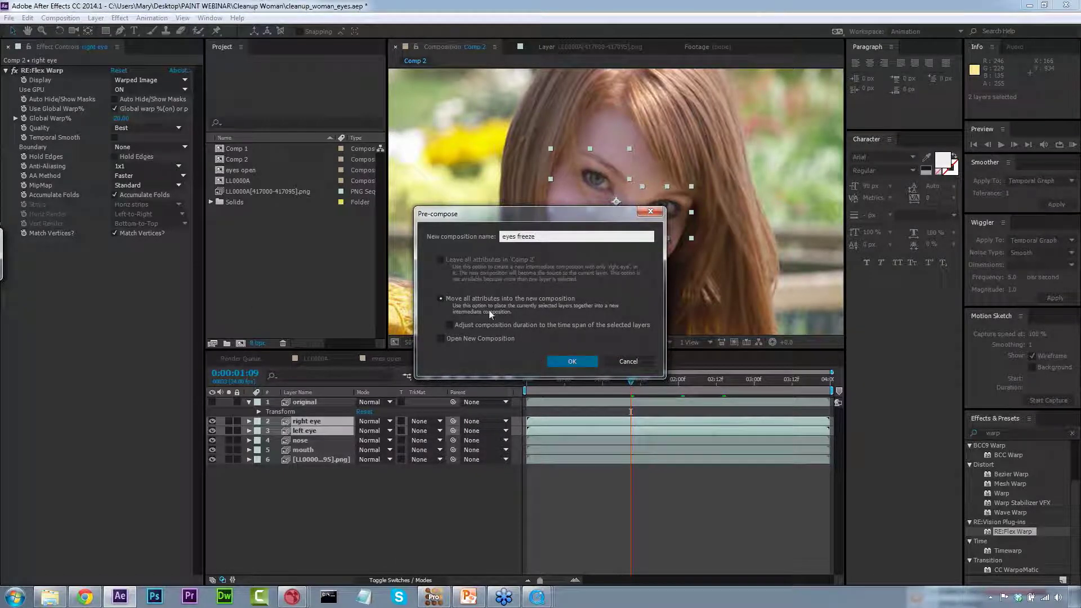
click(556, 361)
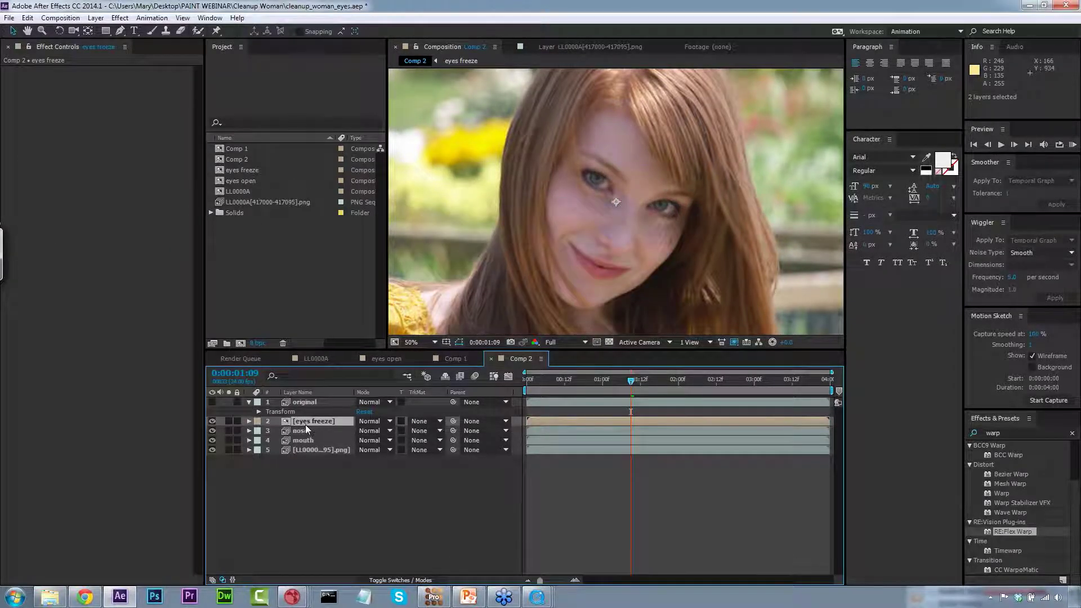
Duplicate the eyes freeze layer and trim the end of the upper copy back to 0:00:01:09.
key(ctrl+d)
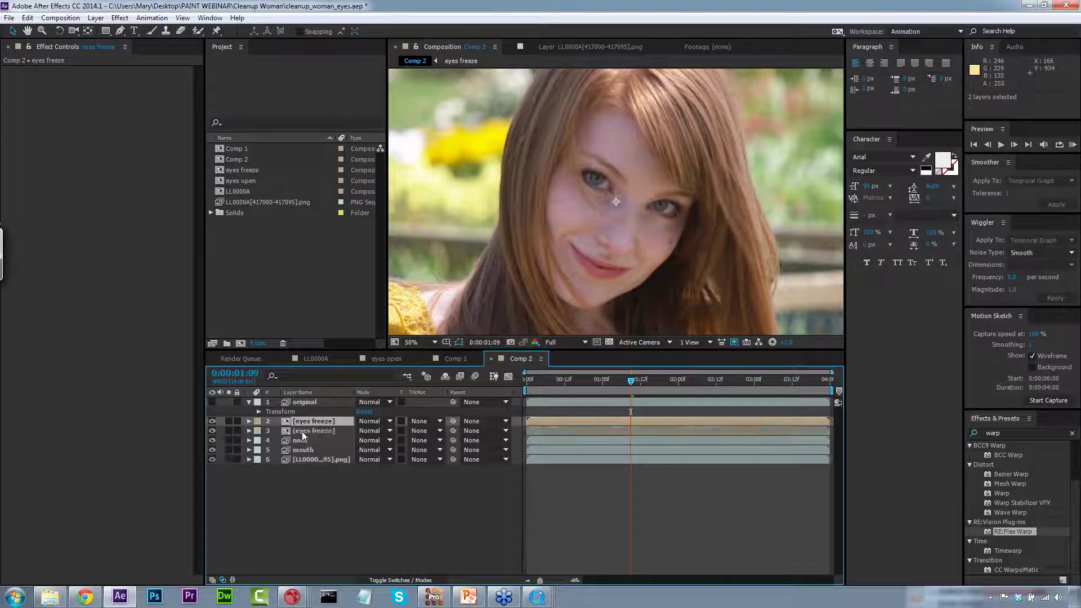
drag(829, 421, 628, 422)
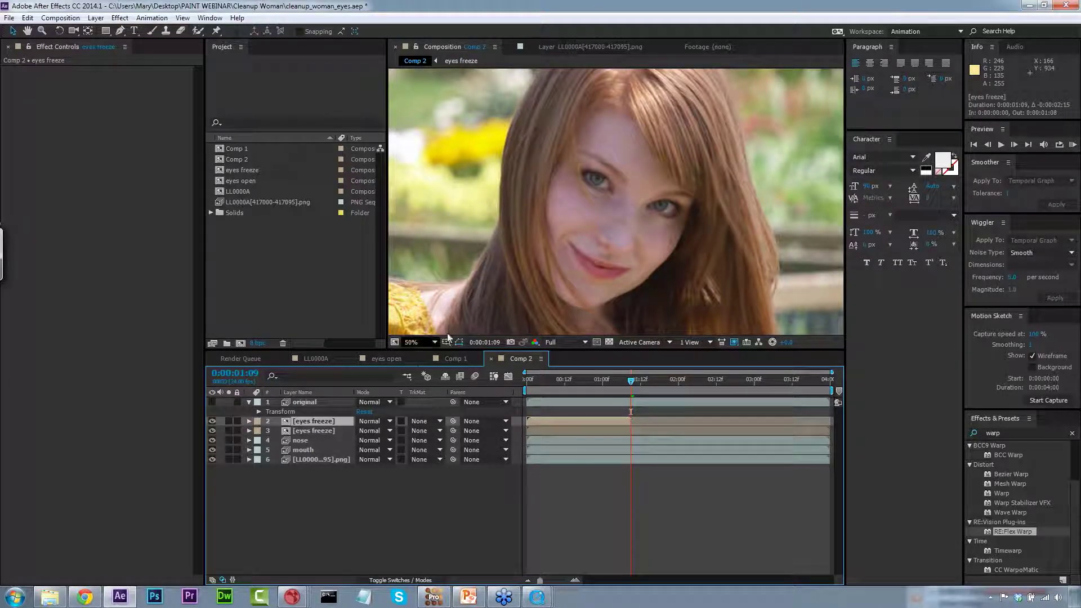
Apply Freeze Frame to the trimmed eyes freeze copy at 0:00:01:09 and scrub through the frozen section to check it.
click(96, 18)
mouse_move(138, 154)
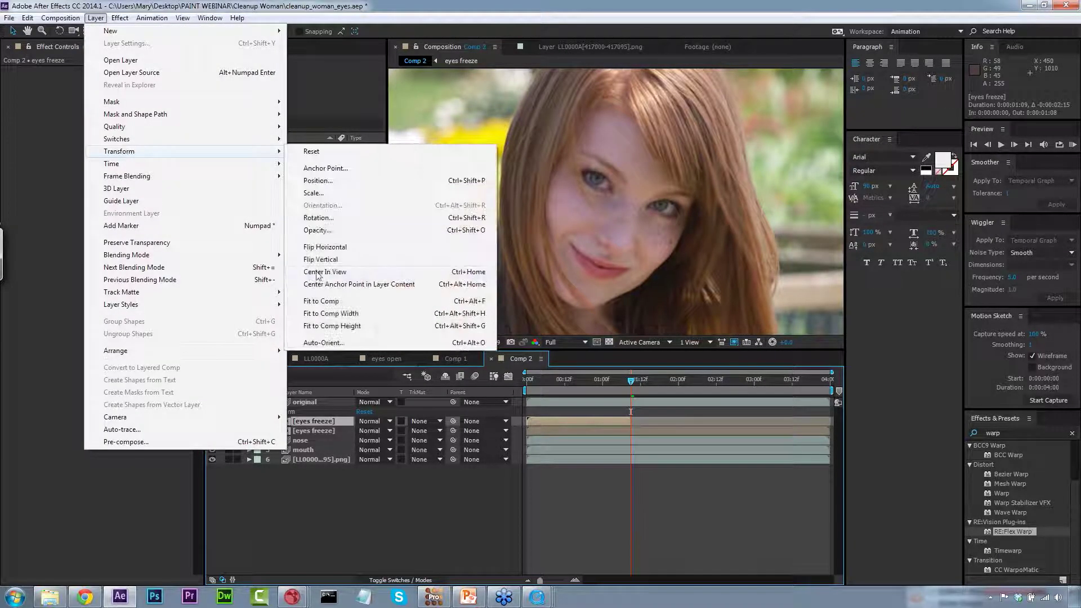
mouse_move(259, 164)
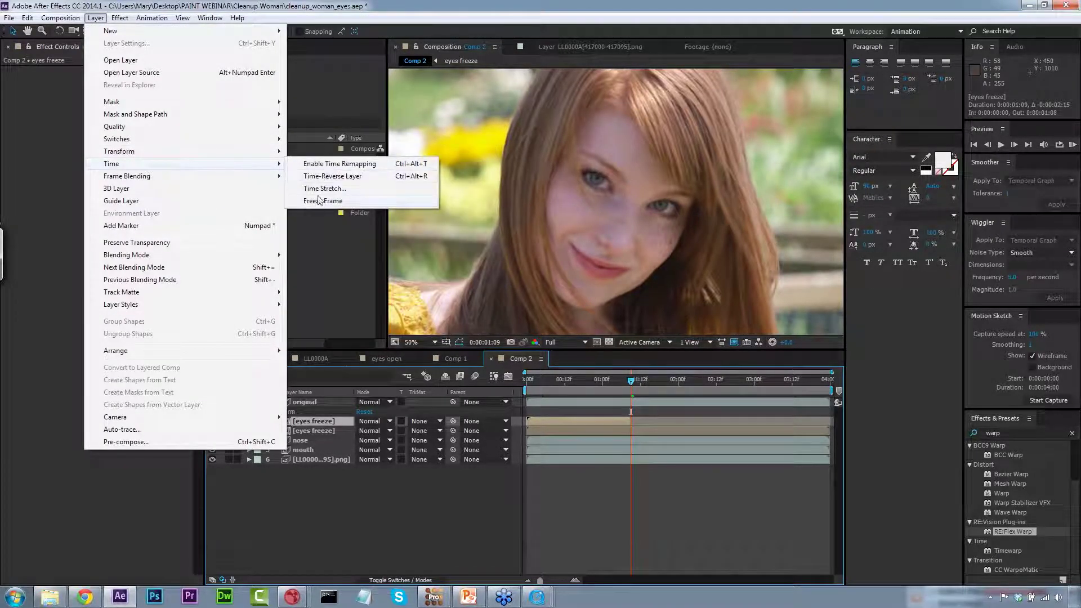
click(323, 201)
mouse_move(631, 384)
mouse_down()
mouse_move(596, 380)
mouse_move(631, 383)
mouse_up()
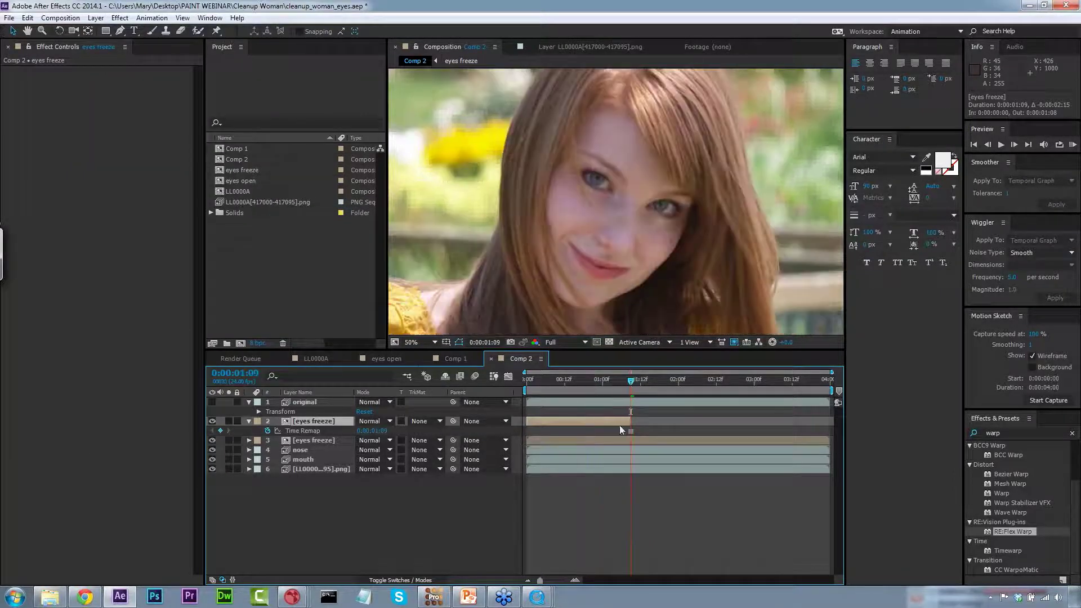
drag(633, 389, 559, 387)
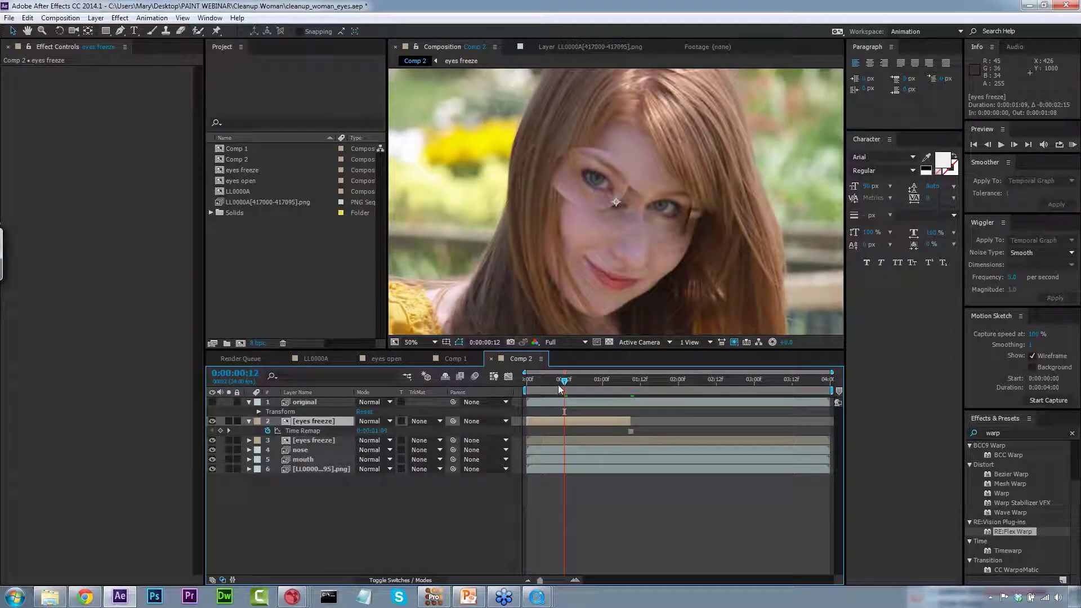
drag(560, 388, 631, 388)
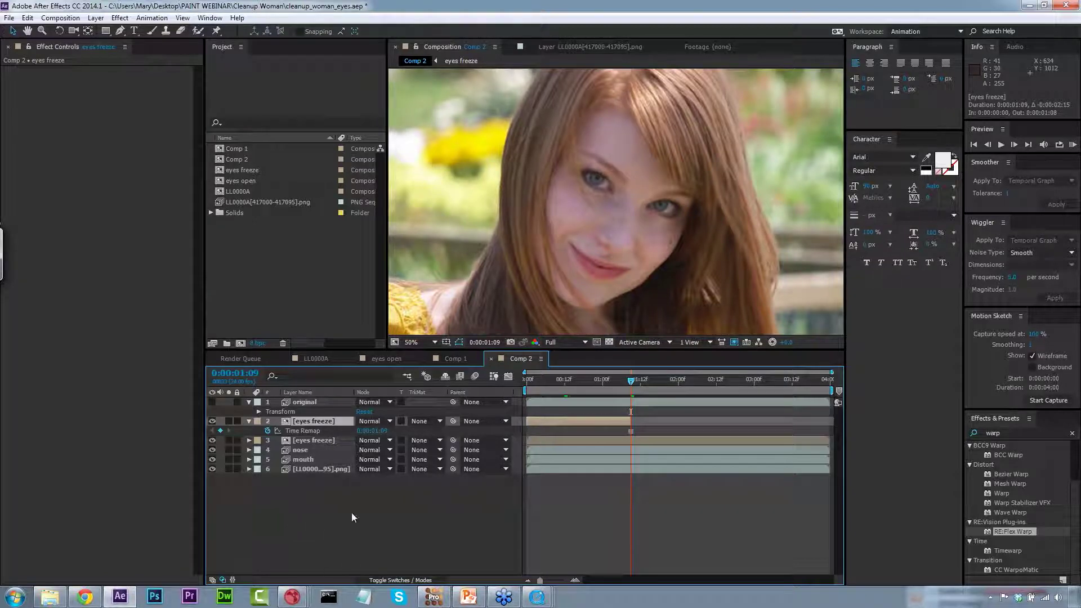
Add a null object above the eyes freeze layers and rename it eye movement.
click(95, 18)
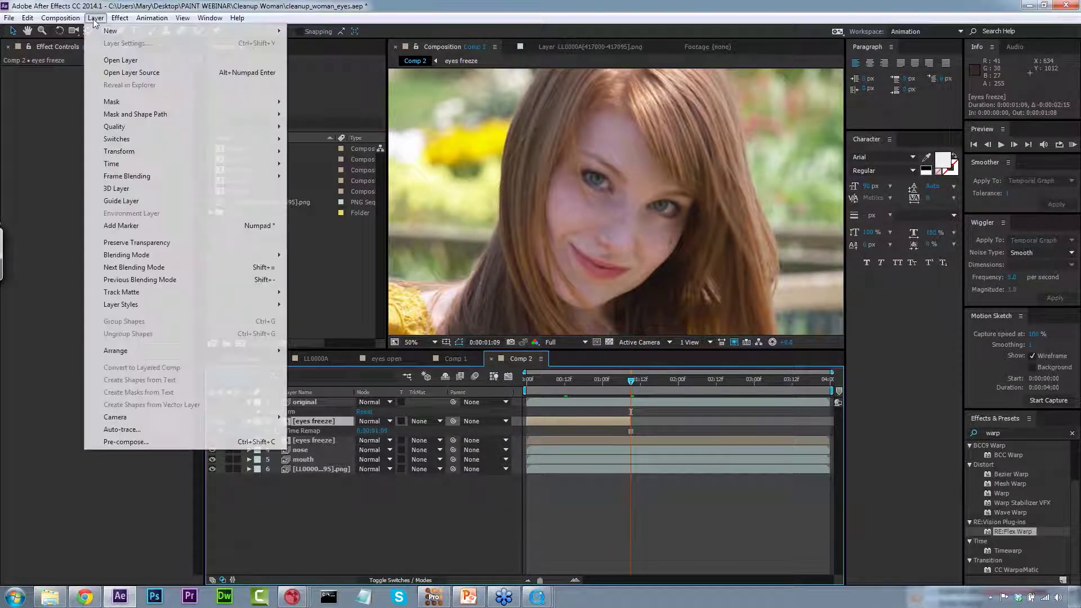
mouse_move(140, 31)
click(320, 80)
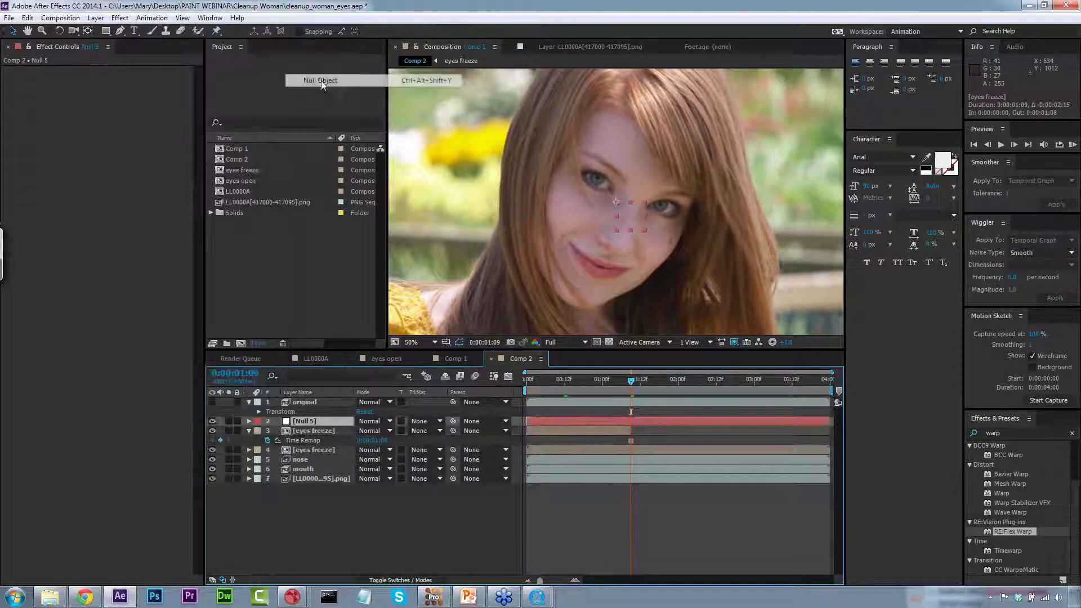
right_click(313, 417)
right_click(305, 422)
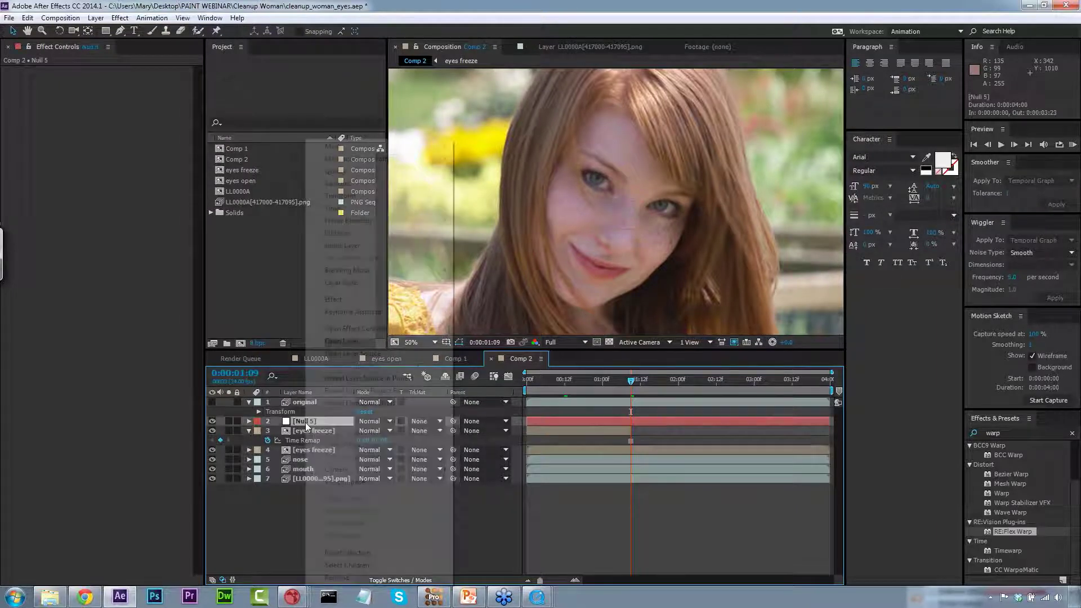
click(360, 577)
text(eye move)
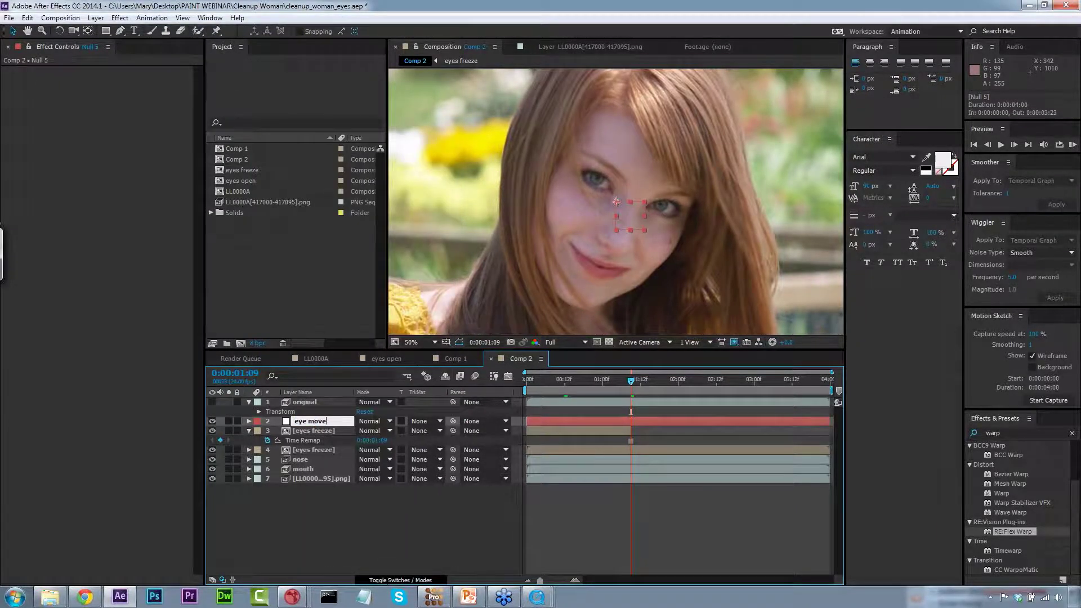
text(ment)
click(362, 490)
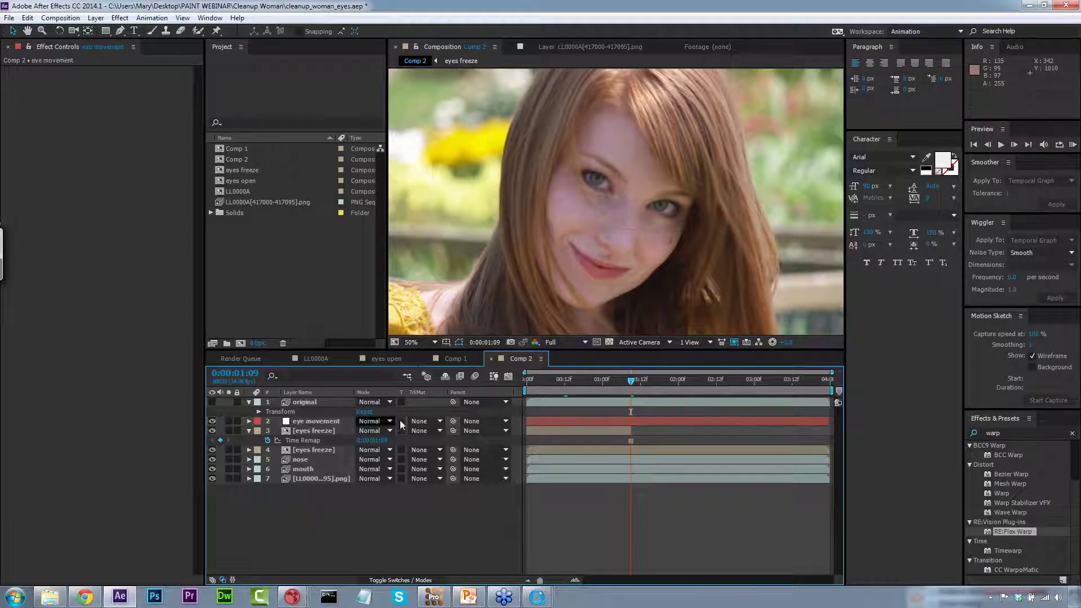
Switch to mocha Pro, hide the selected facial layers, and select and show only the forehead layer.
click(436, 597)
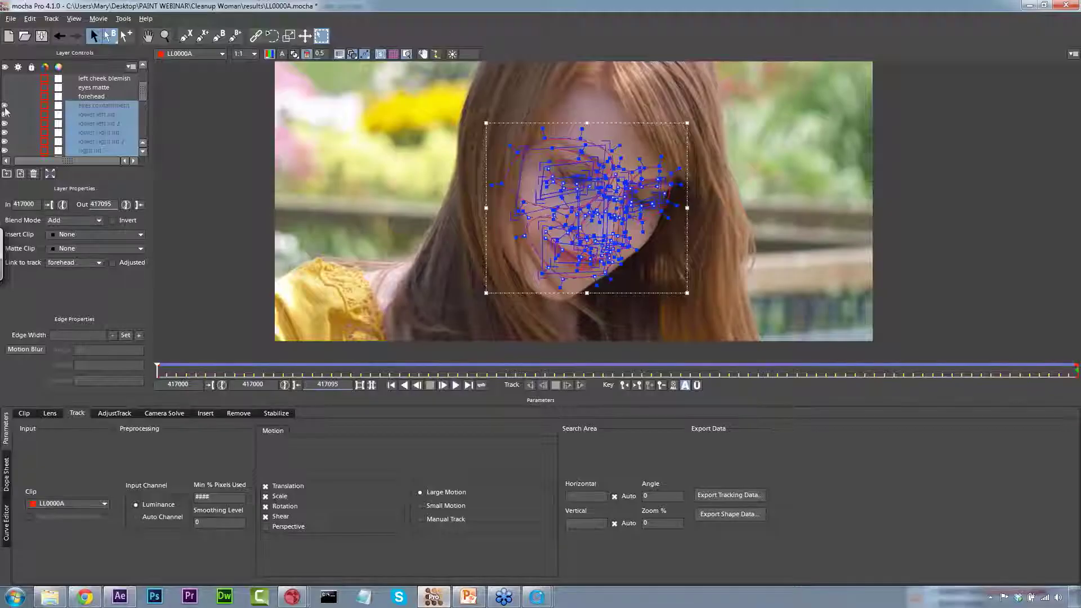
click(4, 104)
click(92, 96)
click(5, 97)
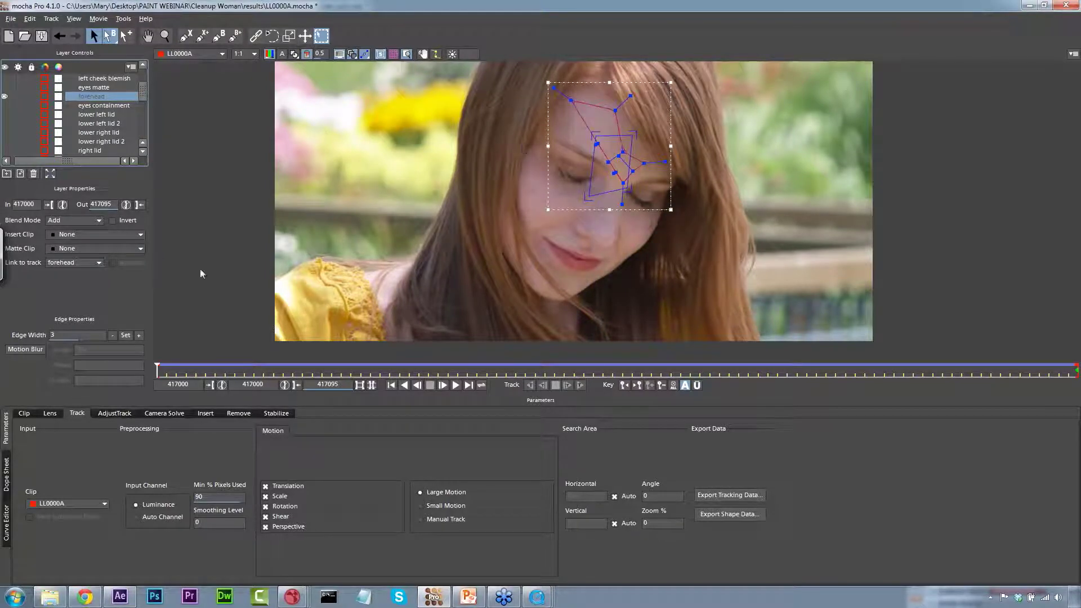
Export the forehead layer's tracking data to the clipboard as After Effects Corner Pin [supports motion blur].
click(726, 514)
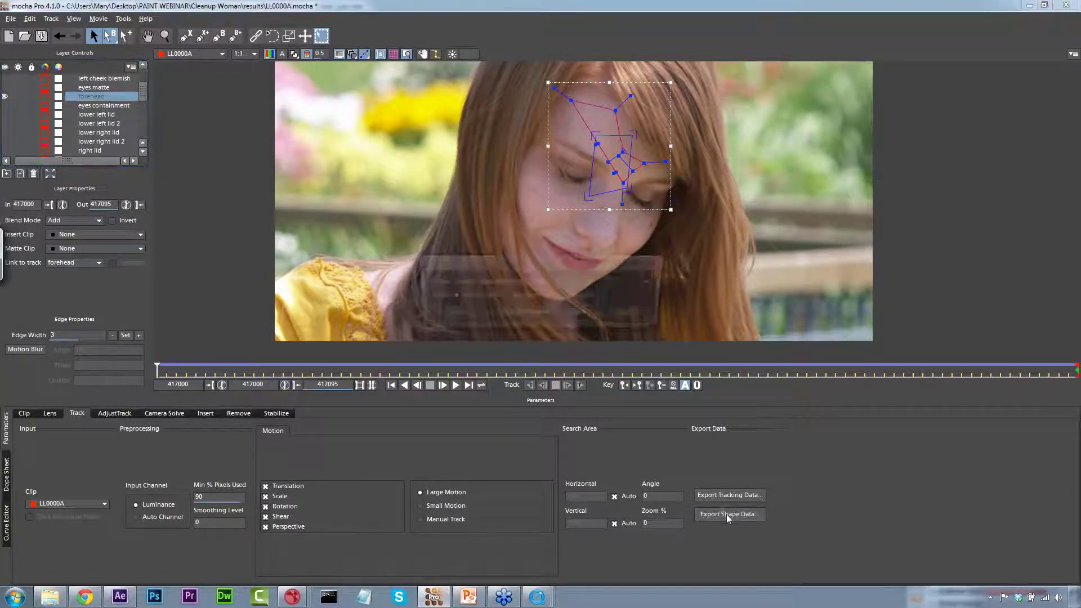
click(729, 495)
click(589, 283)
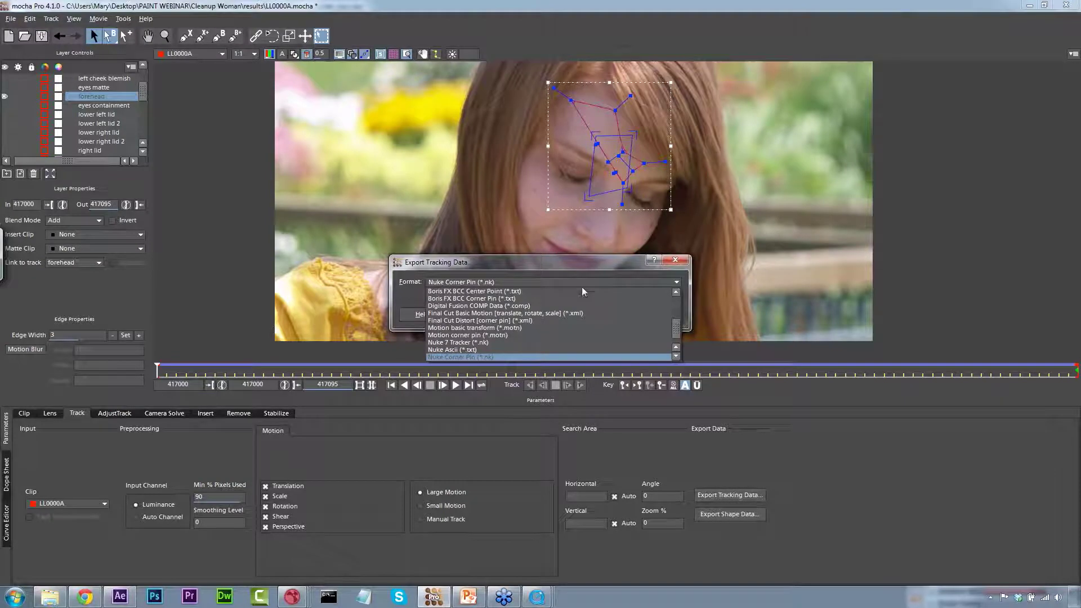
scroll(675, 333, down, 1)
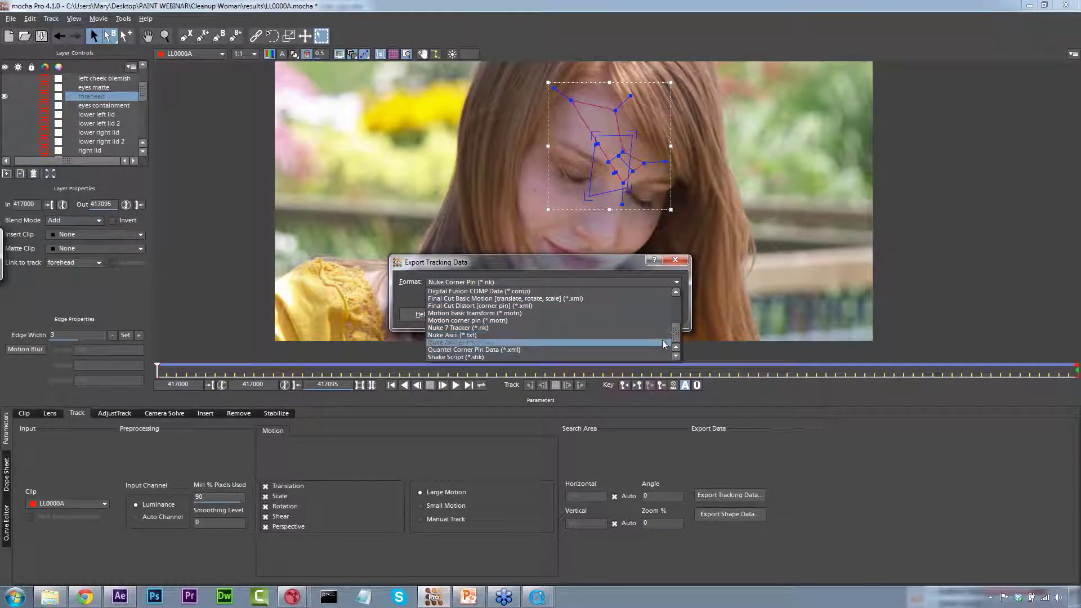
scroll(679, 338, up, 3)
click(506, 306)
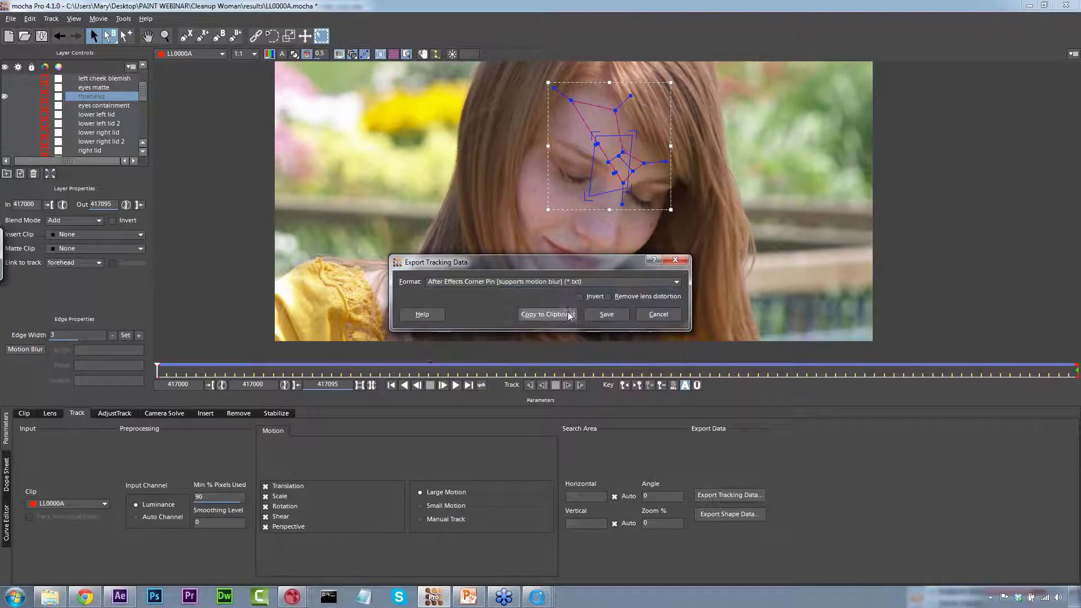
click(554, 315)
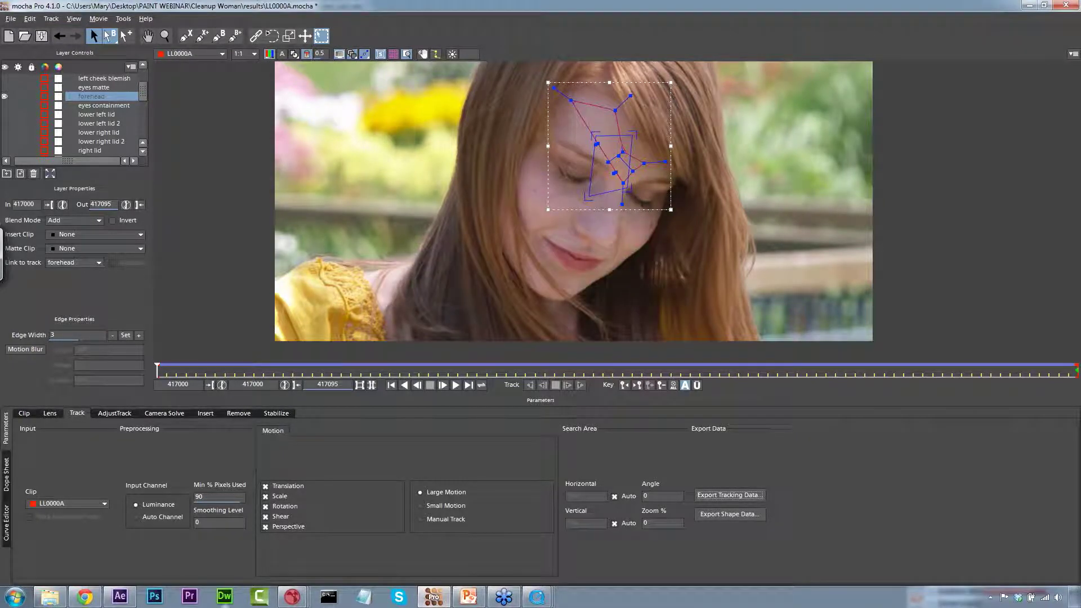
Return to After Effects and paste the forehead tracking data onto the eye movement null at 0:00:00:00.
click(120, 598)
click(593, 381)
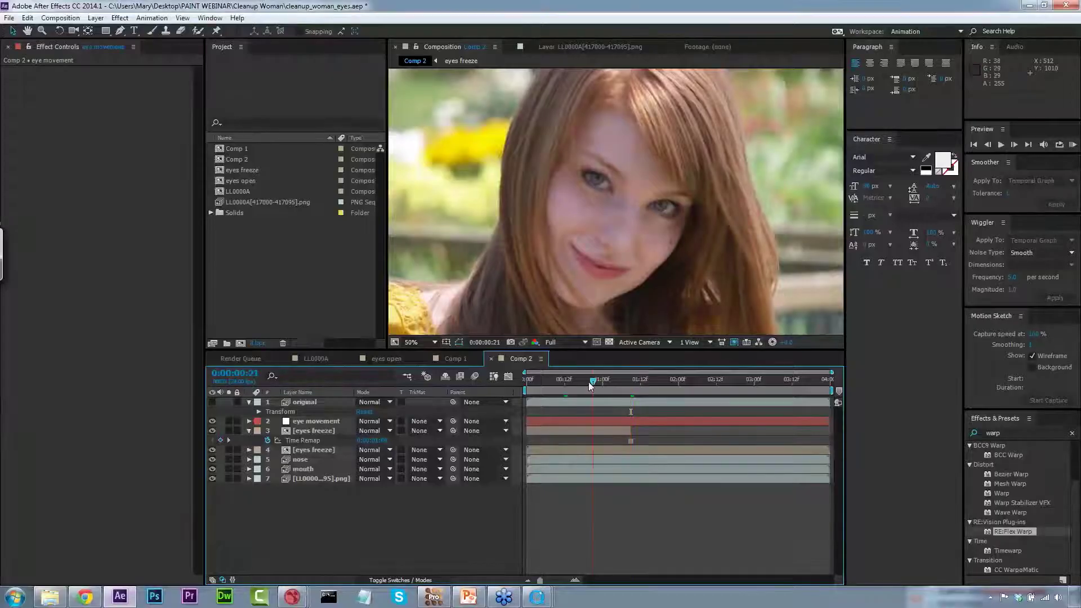
drag(590, 385, 527, 385)
click(315, 421)
click(27, 17)
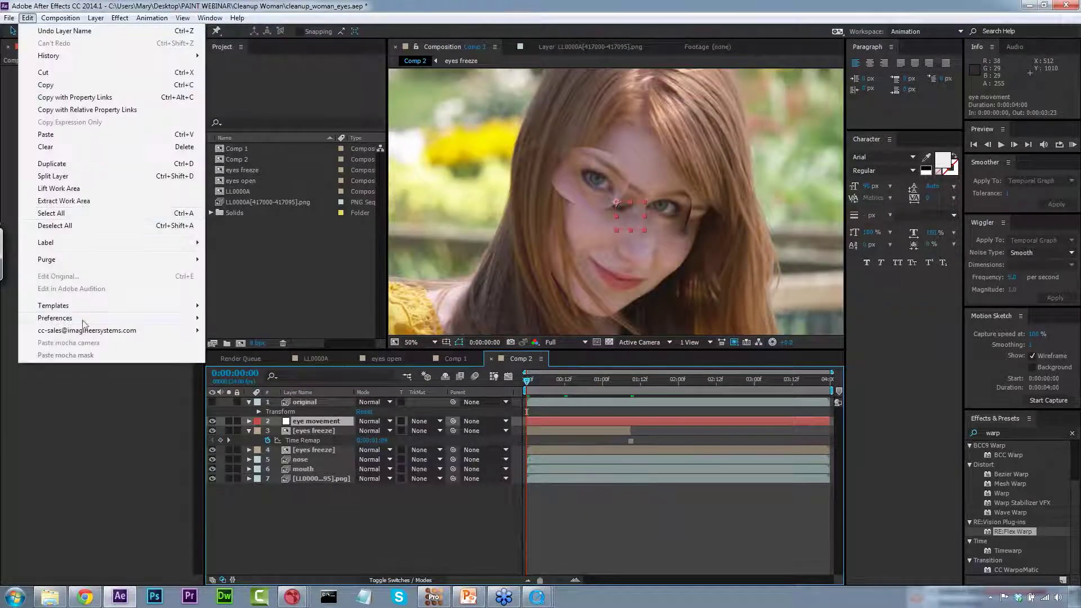
click(71, 135)
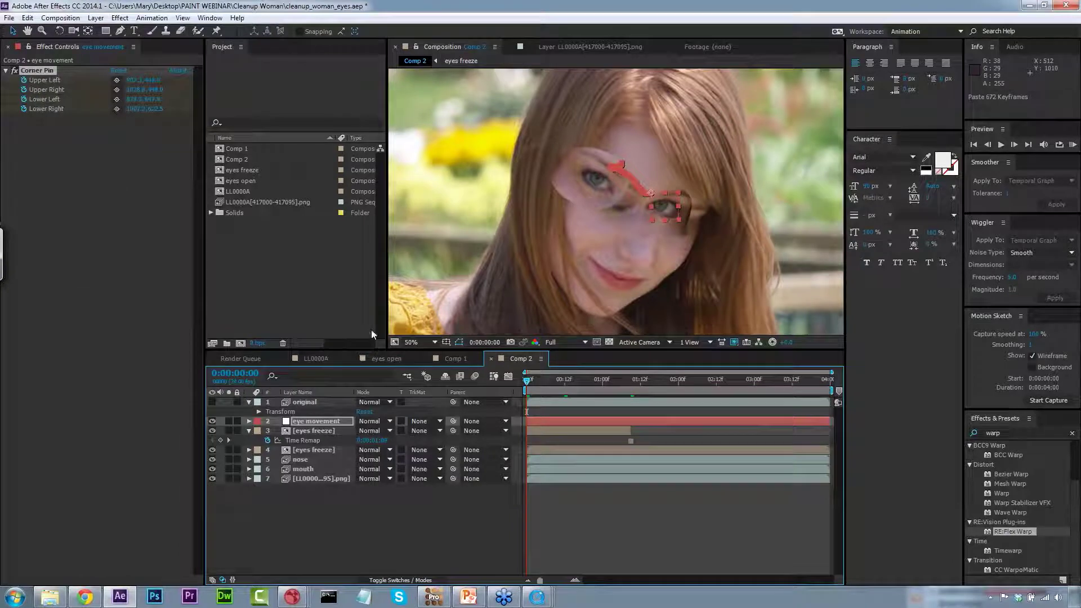
Parent the trimmed eyes freeze layer to the eye movement null and select both layers at 0:00:01:09.
drag(549, 385, 633, 397)
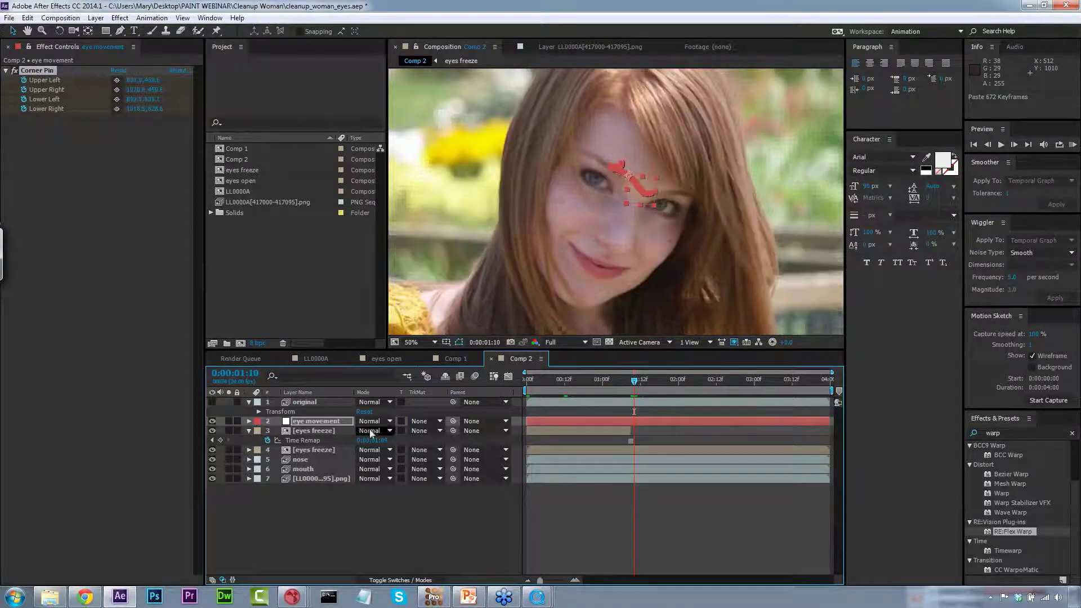
drag(452, 431, 315, 424)
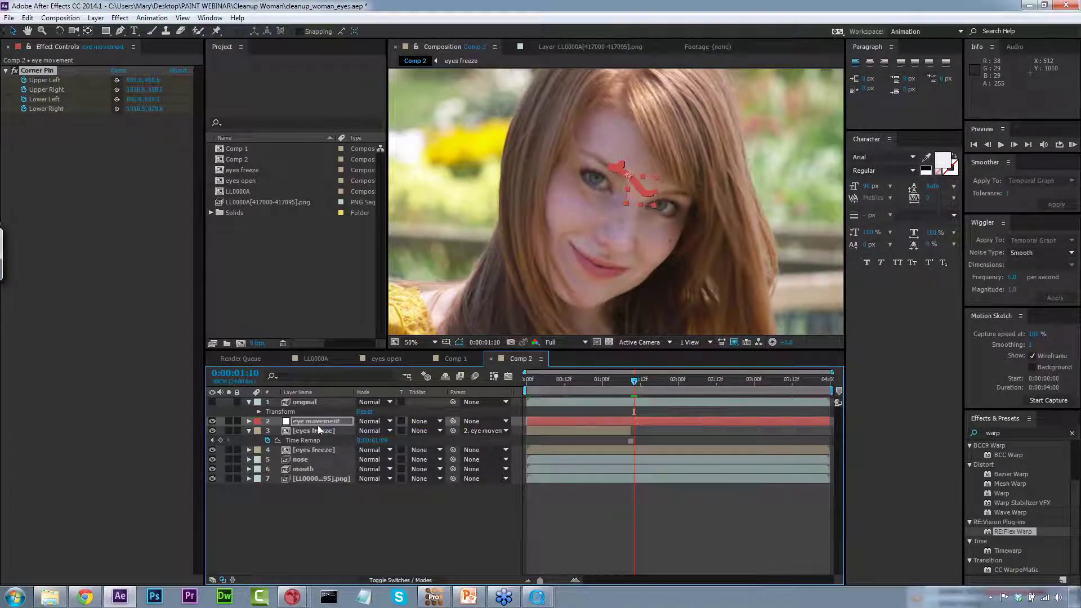
drag(631, 386, 634, 364)
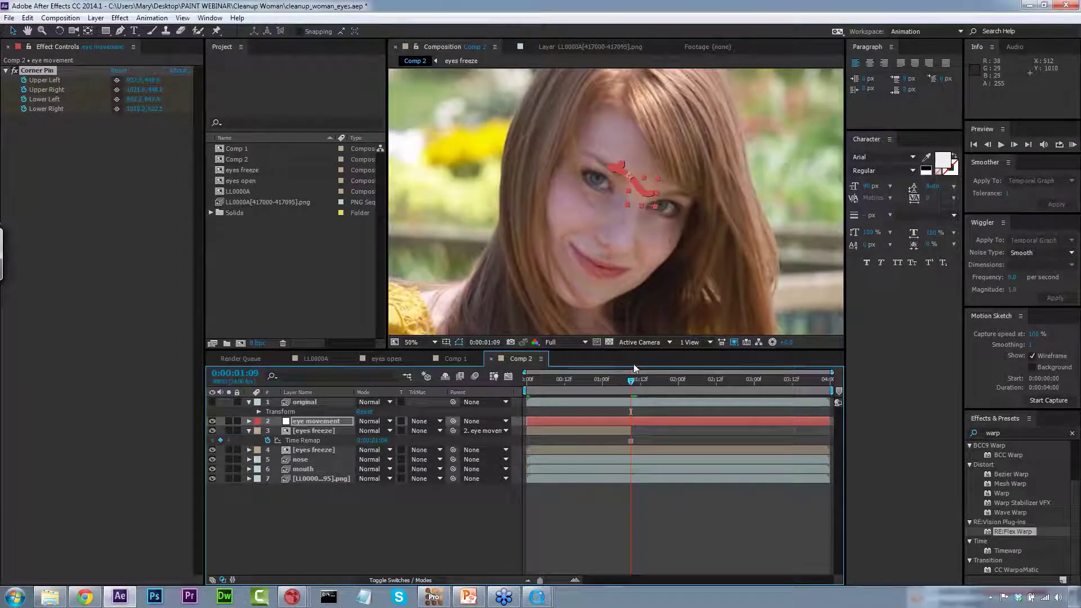
shift+click(333, 430)
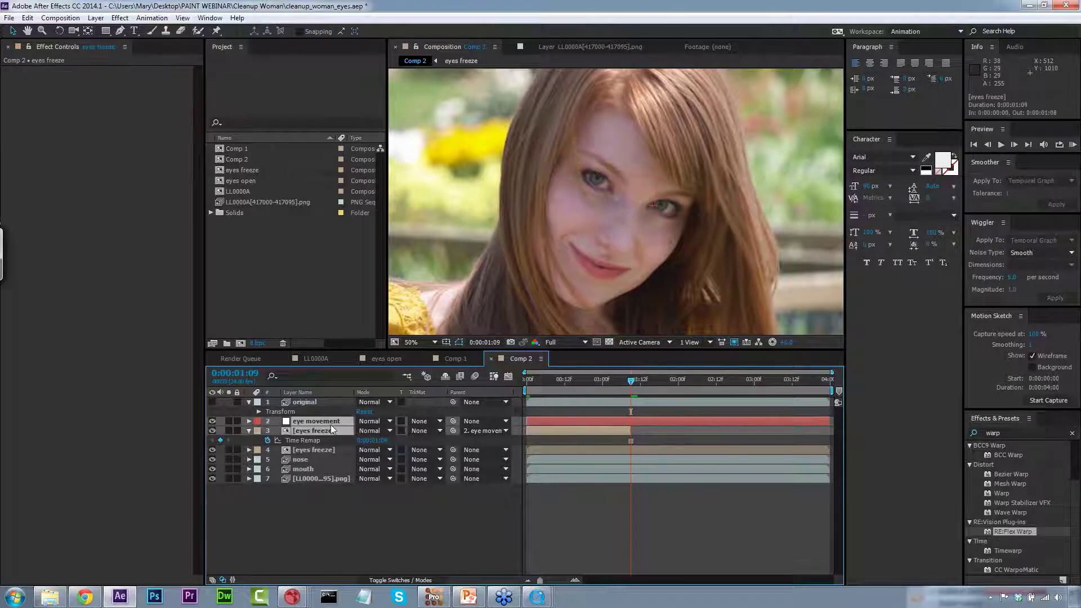
Pre-compose the eye movement null and its eyes freeze layer as "eye fix", moving all attributes into the new composition.
click(76, 21)
mouse_move(102, 22)
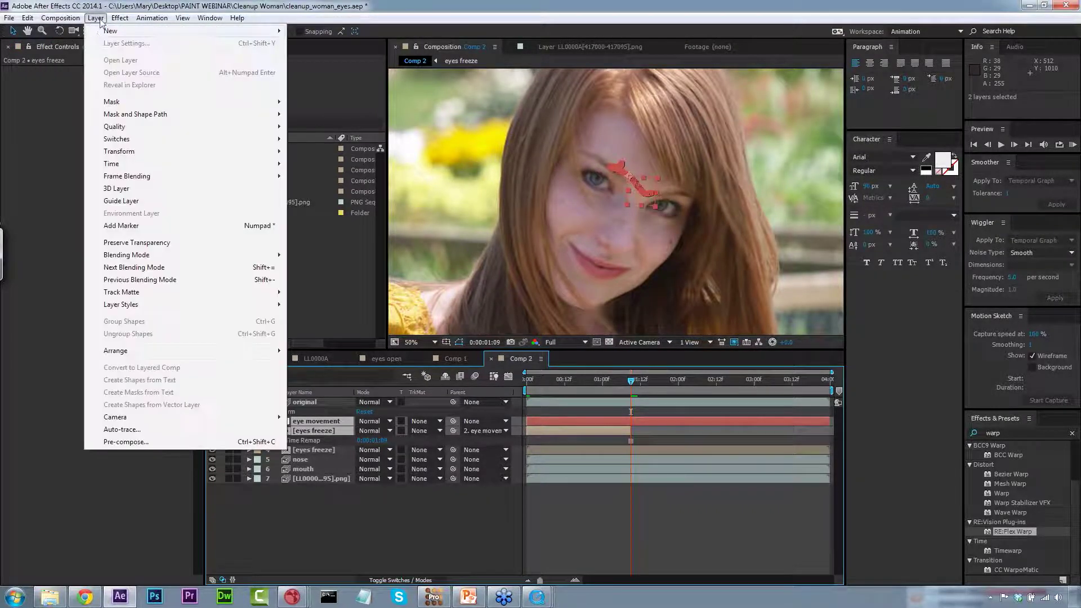
click(129, 442)
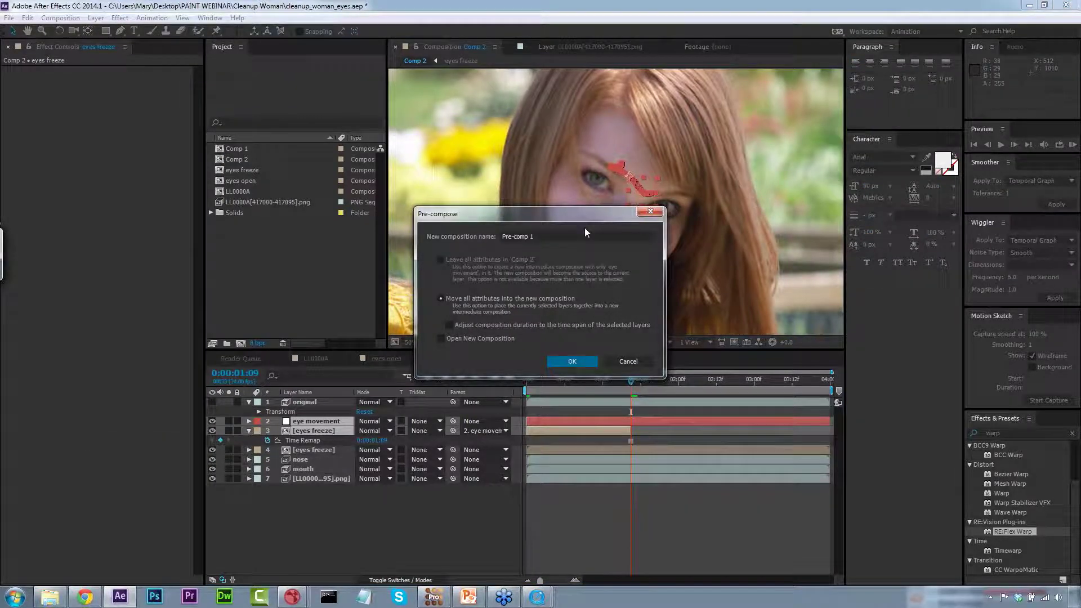
click(584, 236)
text(eye fix)
click(577, 360)
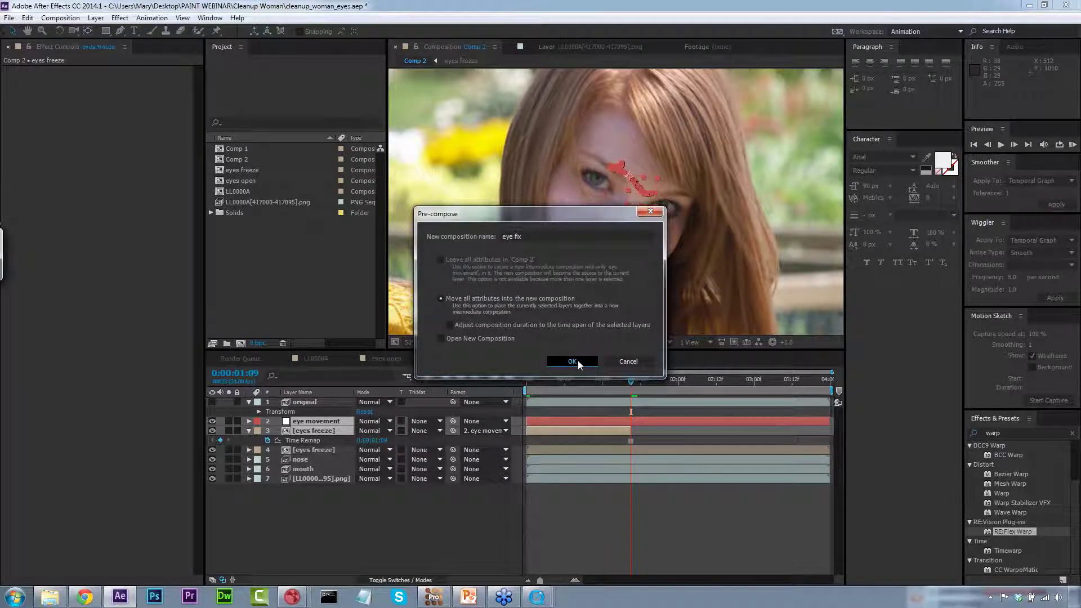
Create a new null object above the eye fix layer and parent eye fix to it.
click(96, 18)
mouse_move(101, 33)
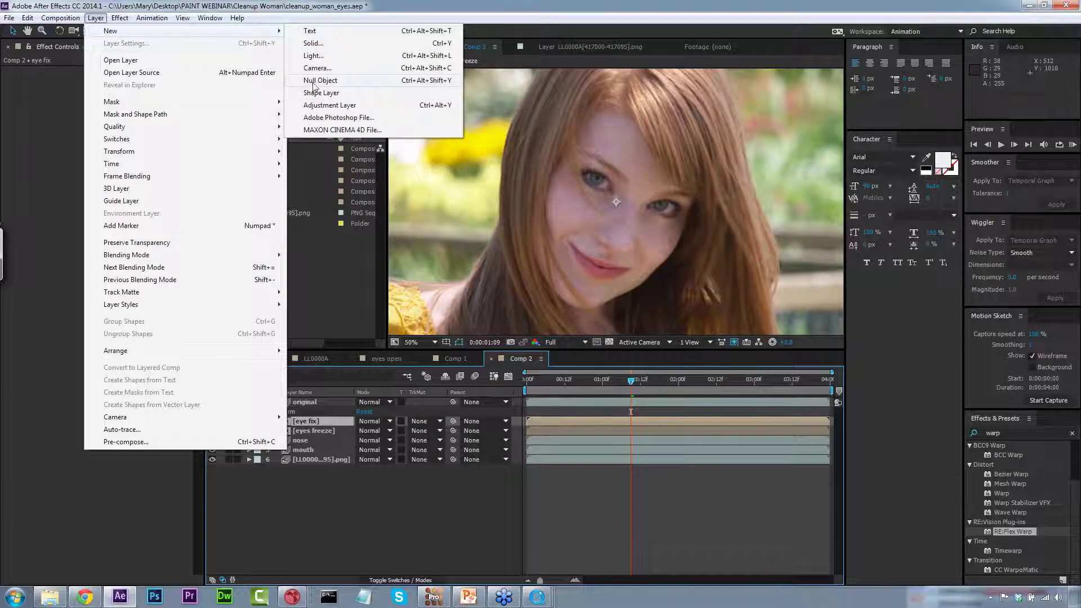
click(314, 80)
click(249, 431)
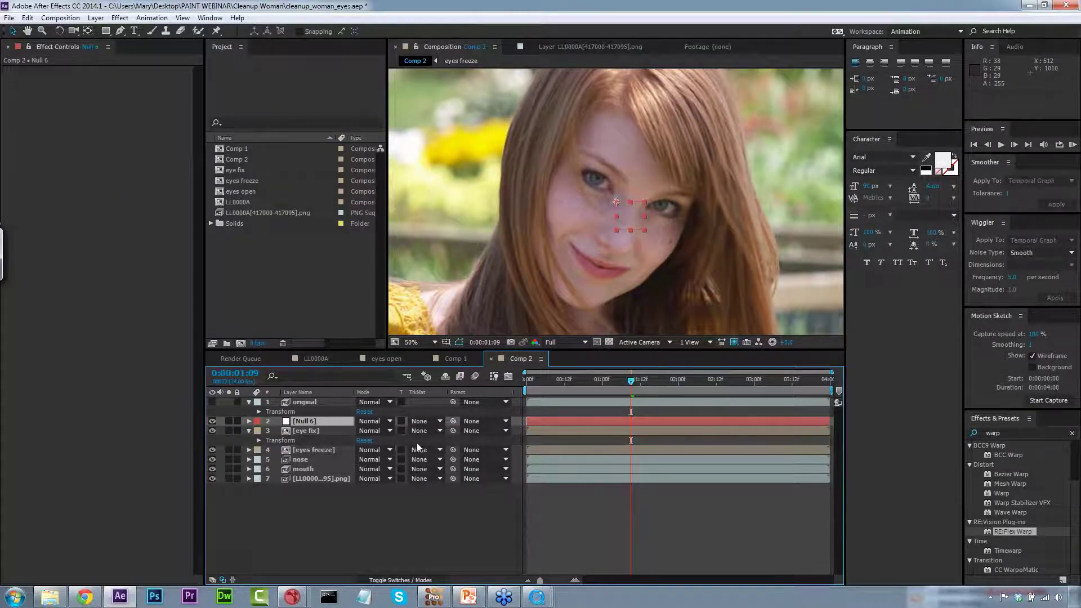
drag(453, 430, 304, 422)
Keyframe the new null's Position at 0:00:01:09, shift it to about 938, 530 at 0:00:00:00, and check the eye motion between.
click(249, 421)
click(258, 431)
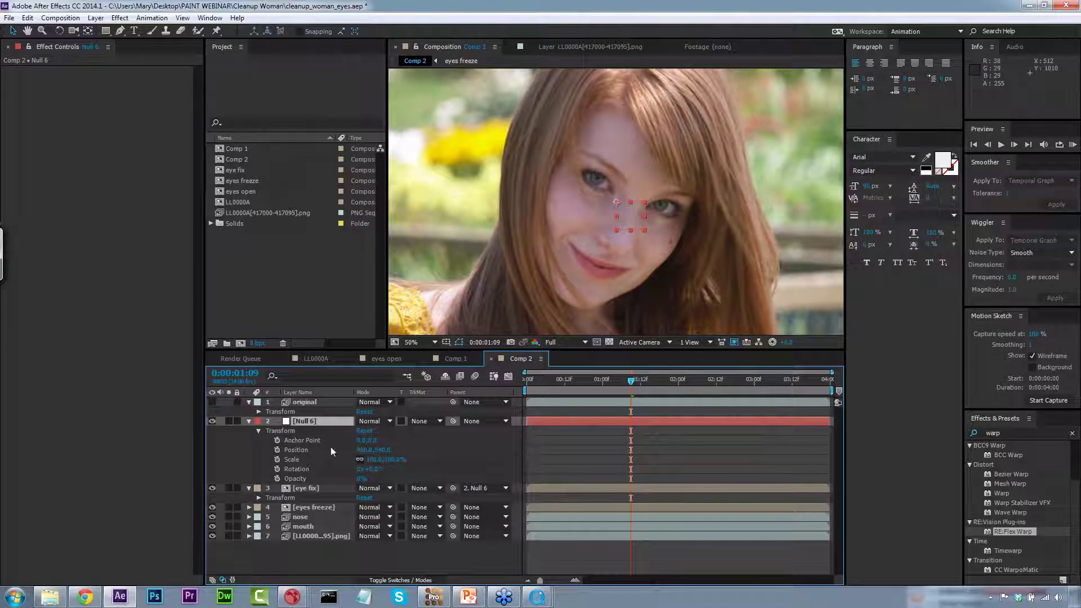
click(277, 451)
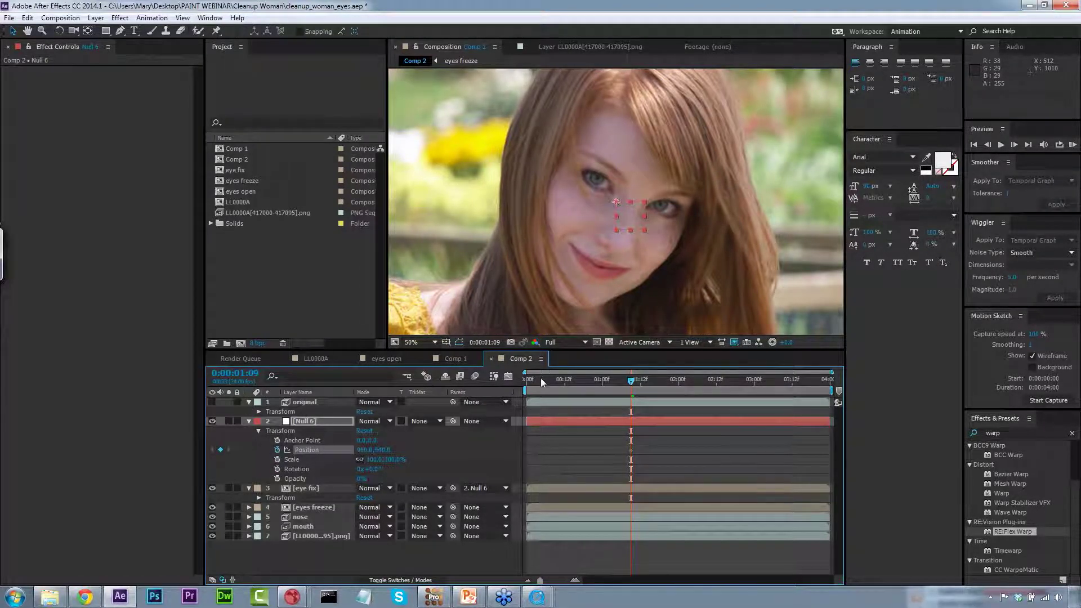
drag(630, 381, 524, 377)
drag(616, 204, 610, 201)
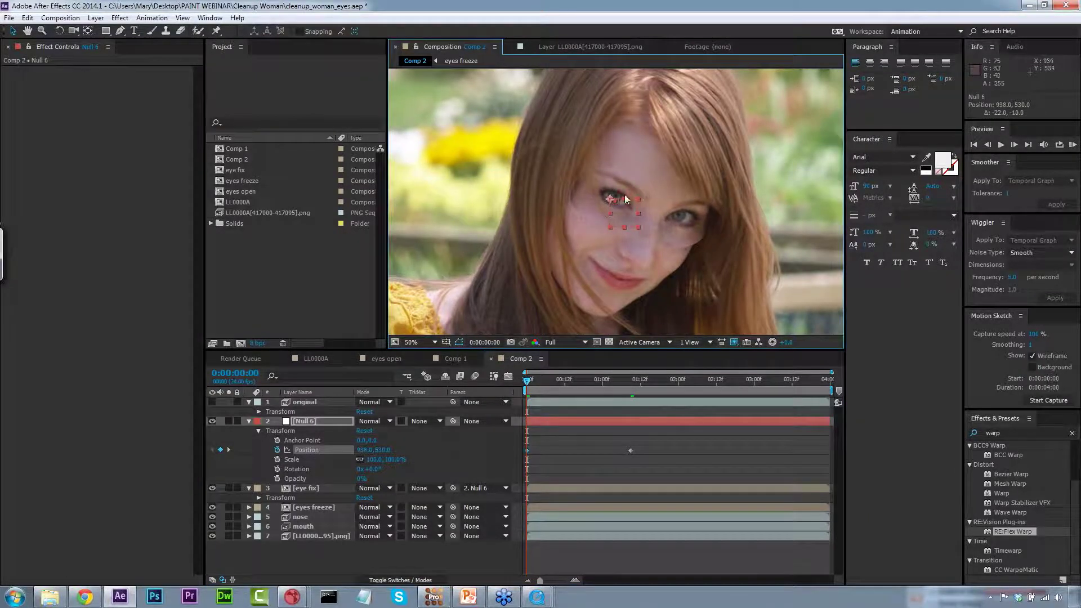
drag(614, 393, 590, 393)
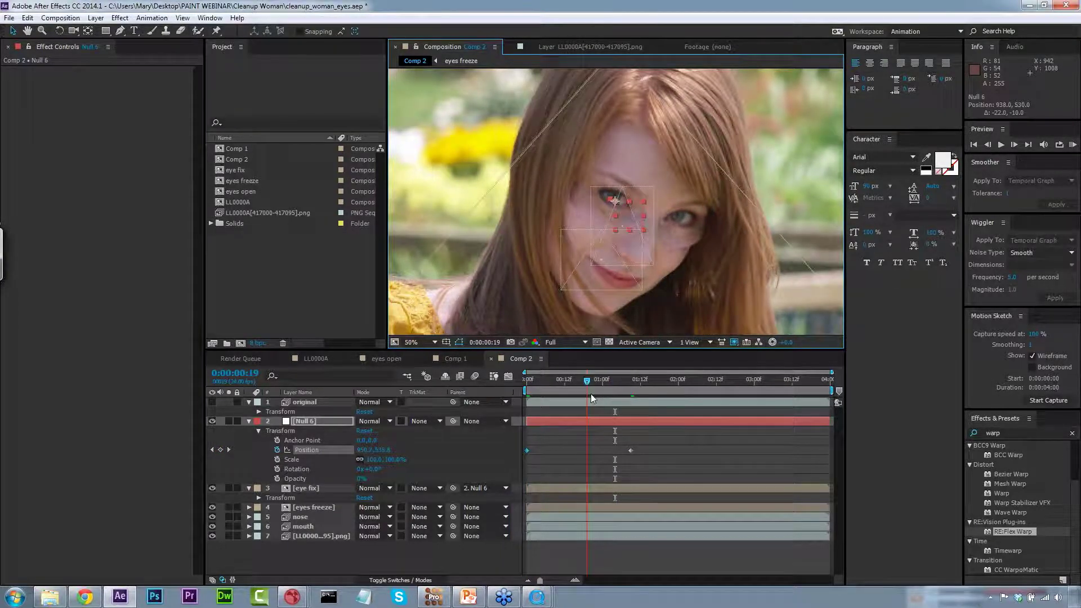
click(615, 392)
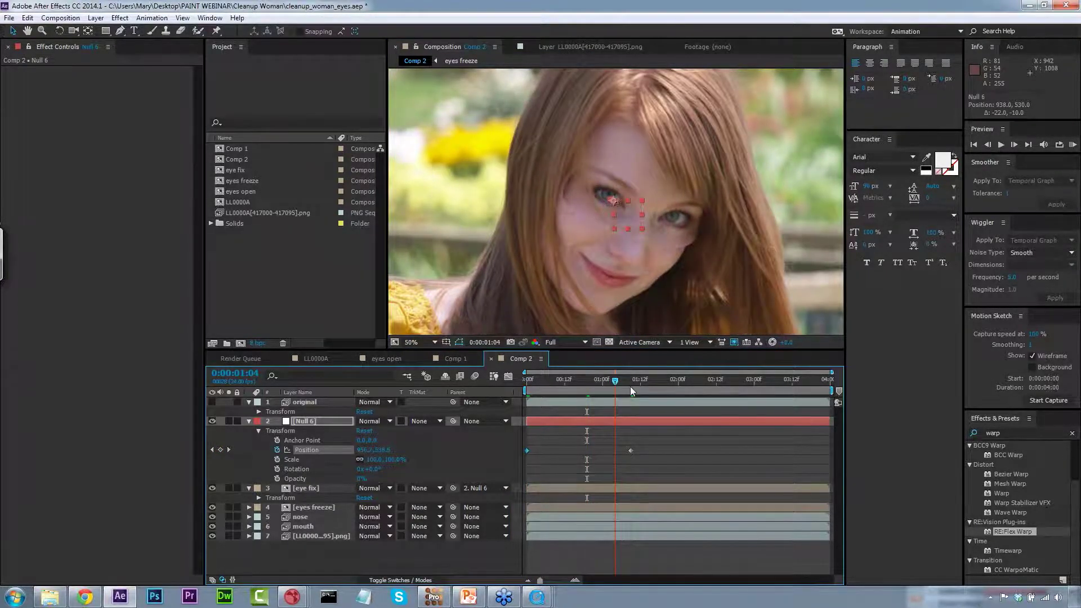
click(630, 386)
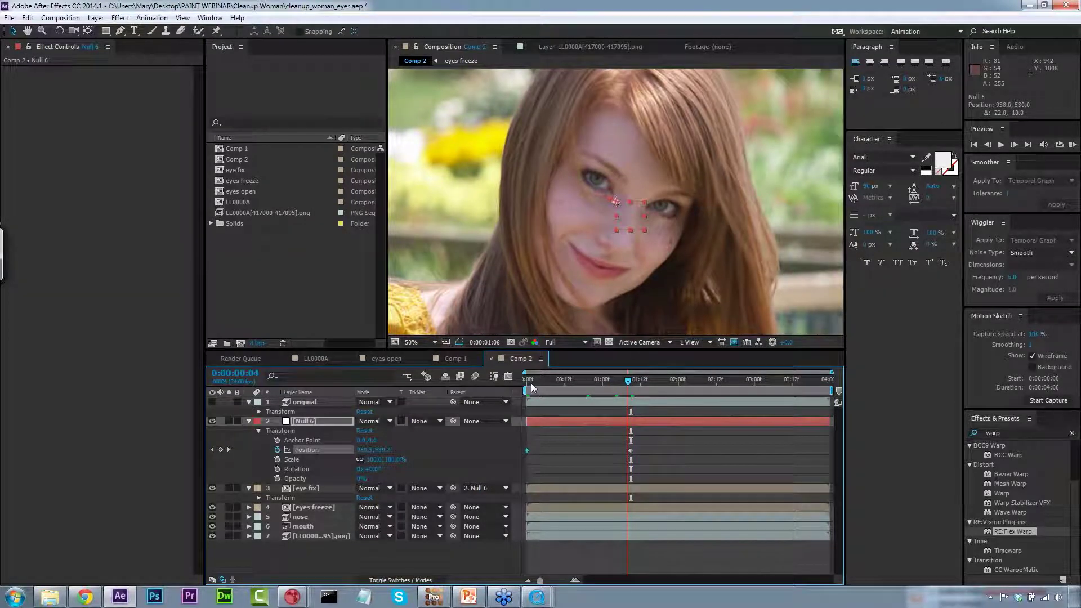
click(531, 386)
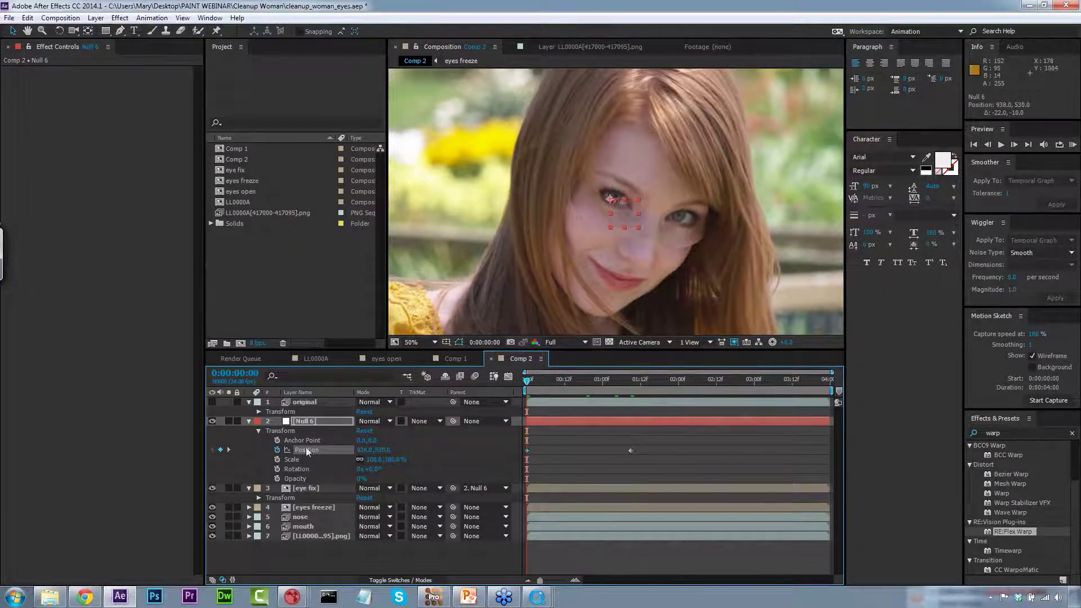
Add a comp-size white solid directly above the eye fix layer.
click(313, 487)
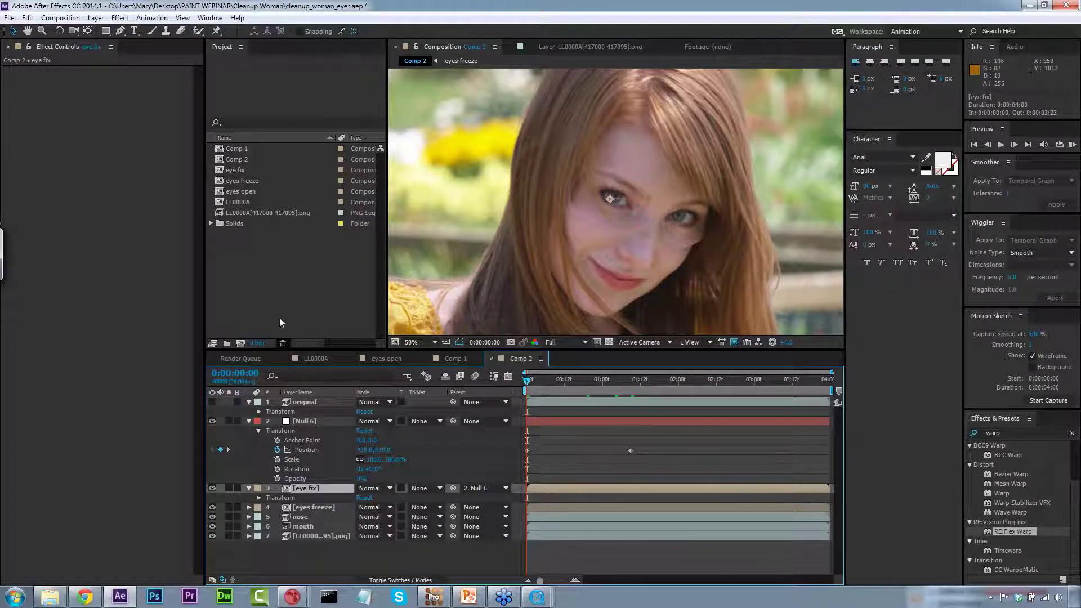
click(100, 18)
mouse_move(124, 31)
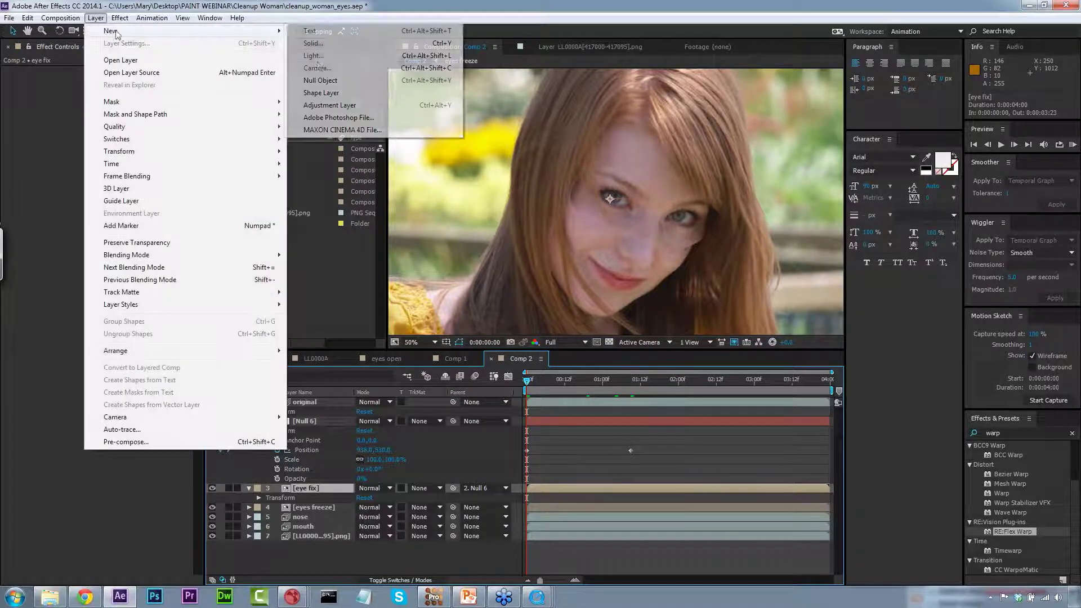
click(330, 43)
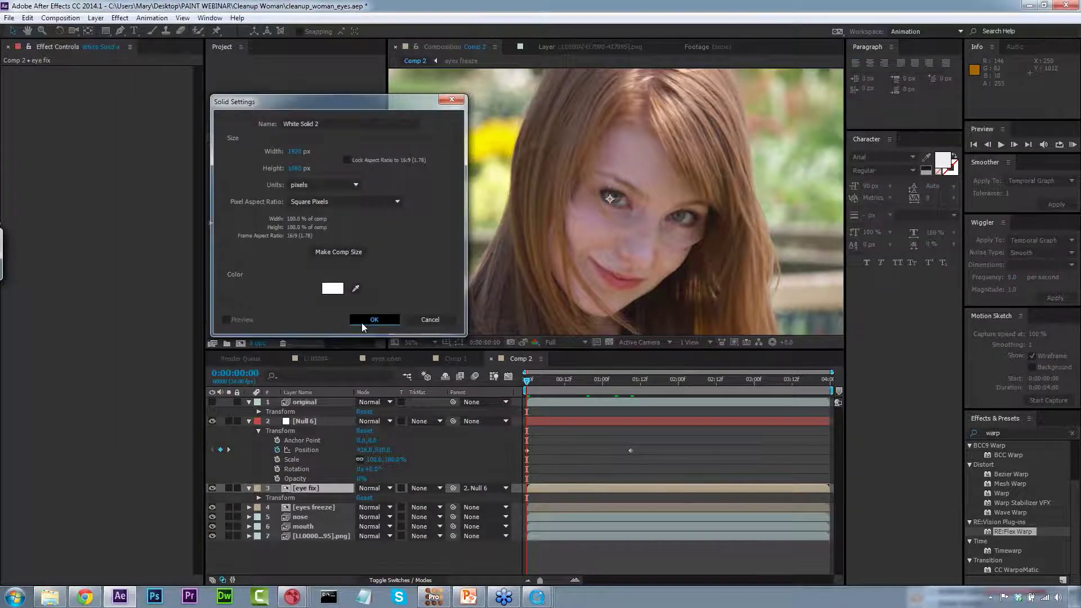
click(362, 321)
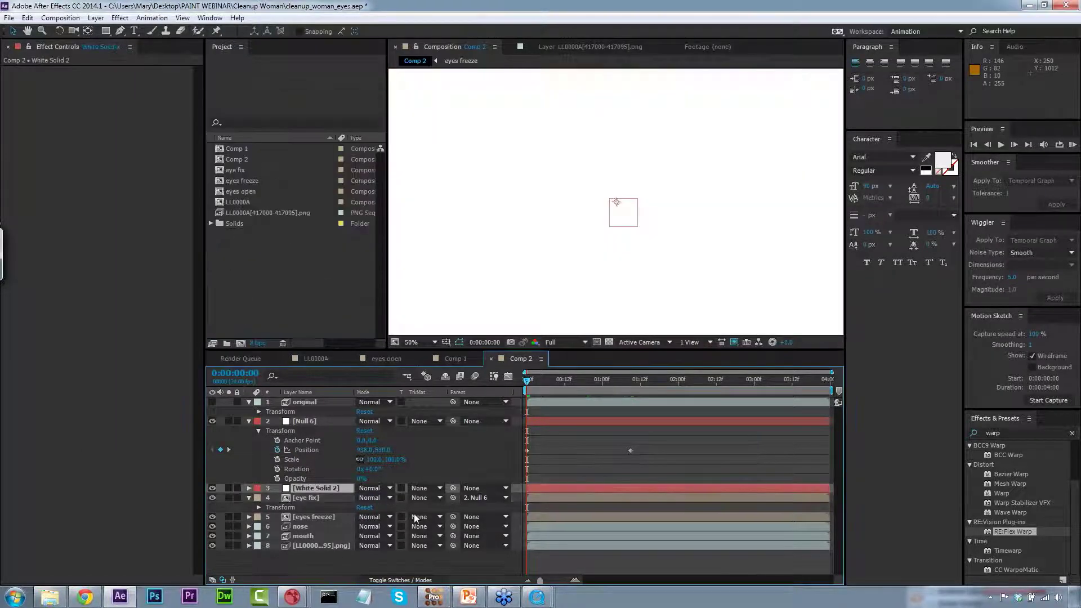
Switch to mocha Pro and copy the eyes matte layer's shape data to the clipboard as mocha shape data for AE.
click(433, 597)
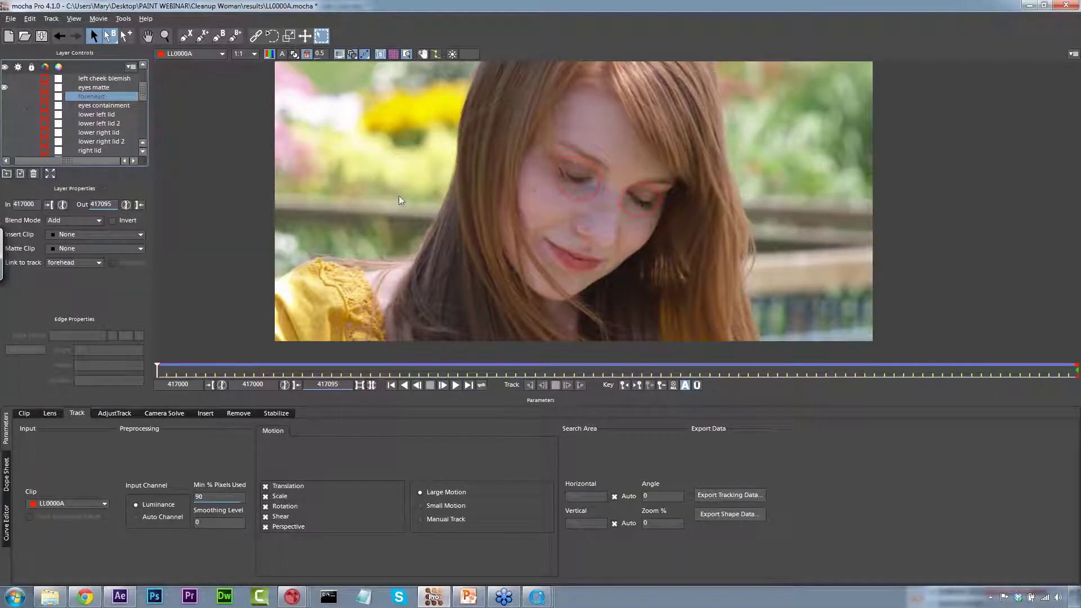
click(575, 165)
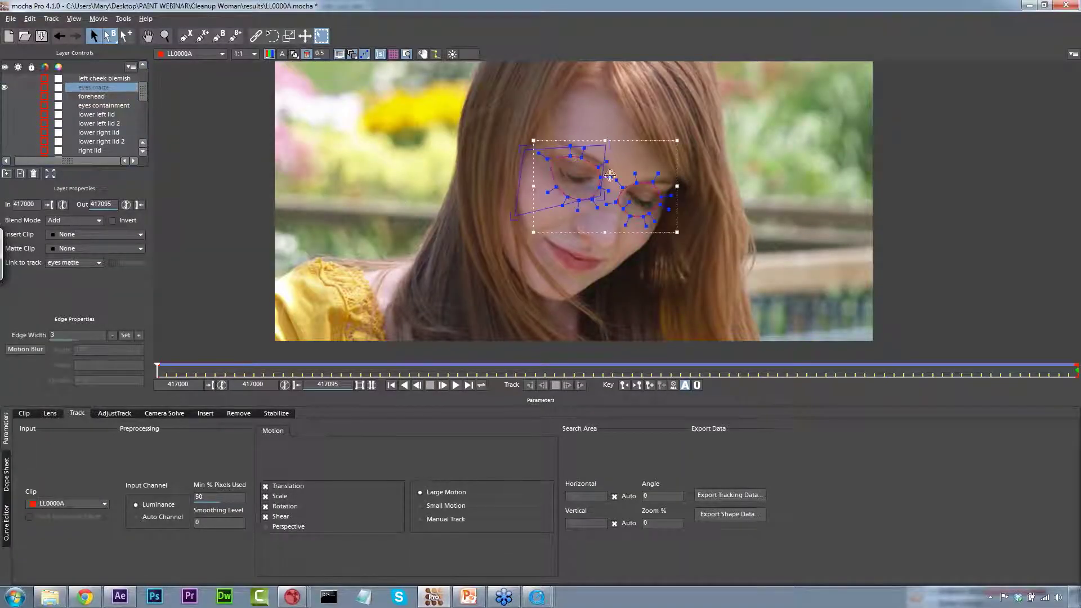
click(718, 515)
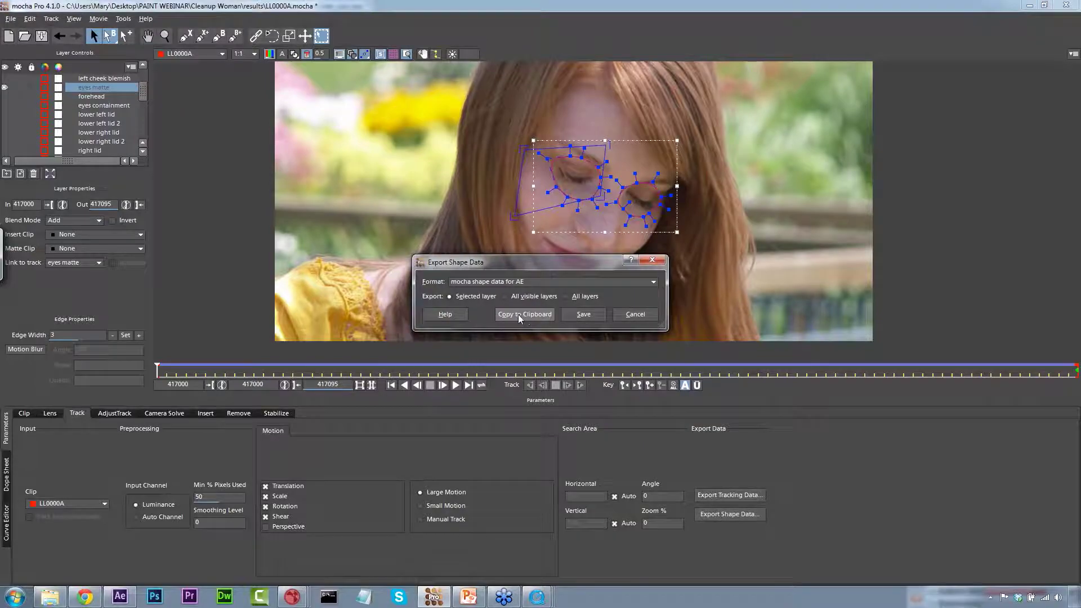
click(518, 313)
Return to After Effects, paste the mocha masks onto the white solid, and set it as eye fix's alpha matte.
click(119, 595)
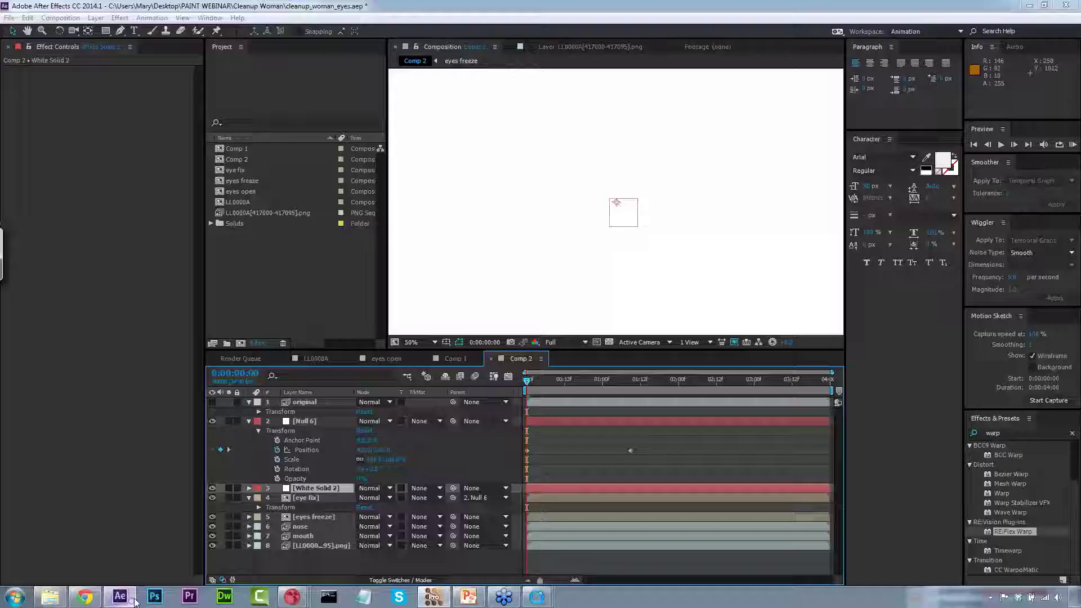
click(29, 18)
click(65, 354)
click(426, 497)
click(461, 529)
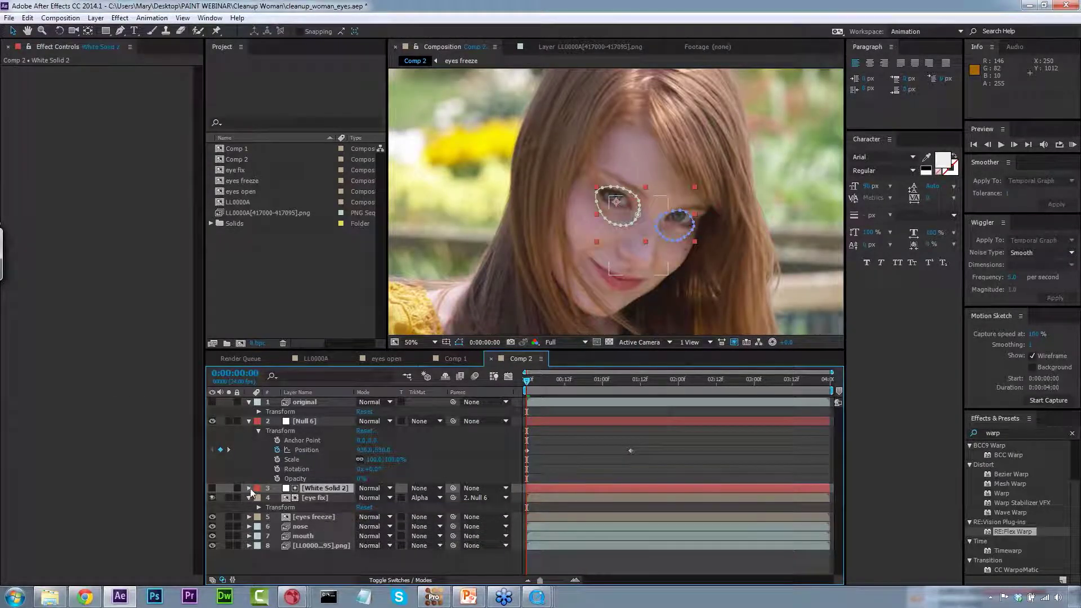
Change the white solid's intersecting eyes matte mask to Add mode.
click(249, 488)
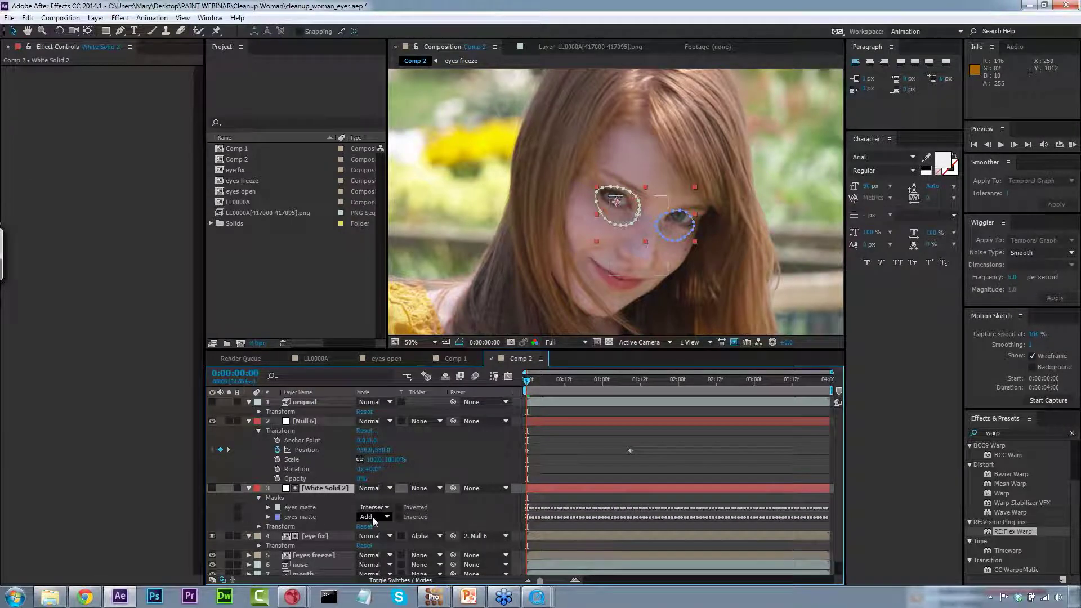
click(300, 508)
click(372, 507)
click(382, 433)
Feather both eyes matte masks, set their expansion to about 18 pixels, and review the blend across the clip.
click(268, 507)
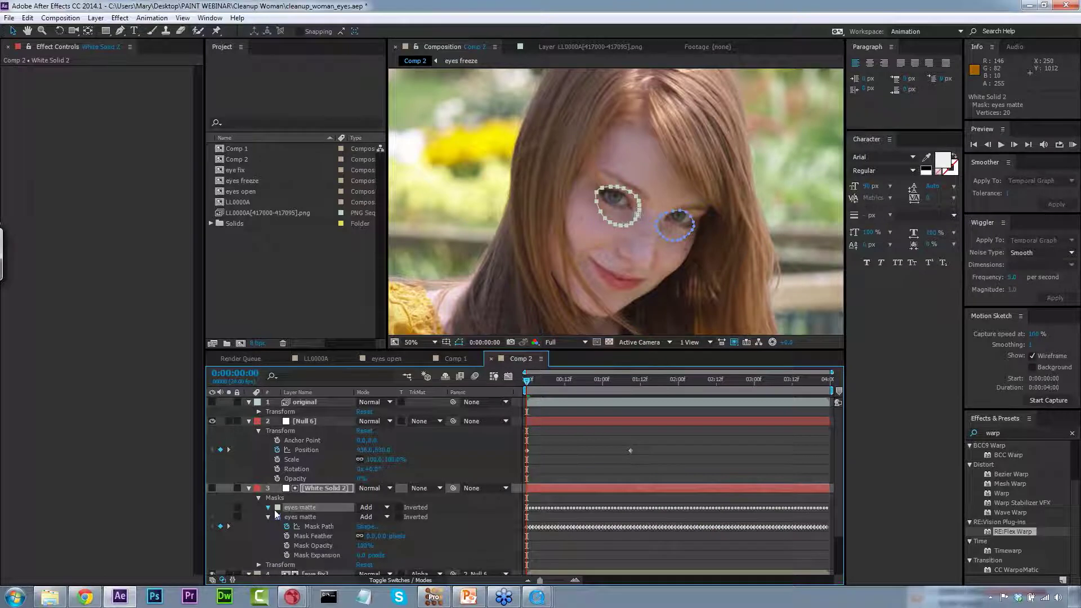
click(268, 555)
shift+click(297, 558)
click(382, 526)
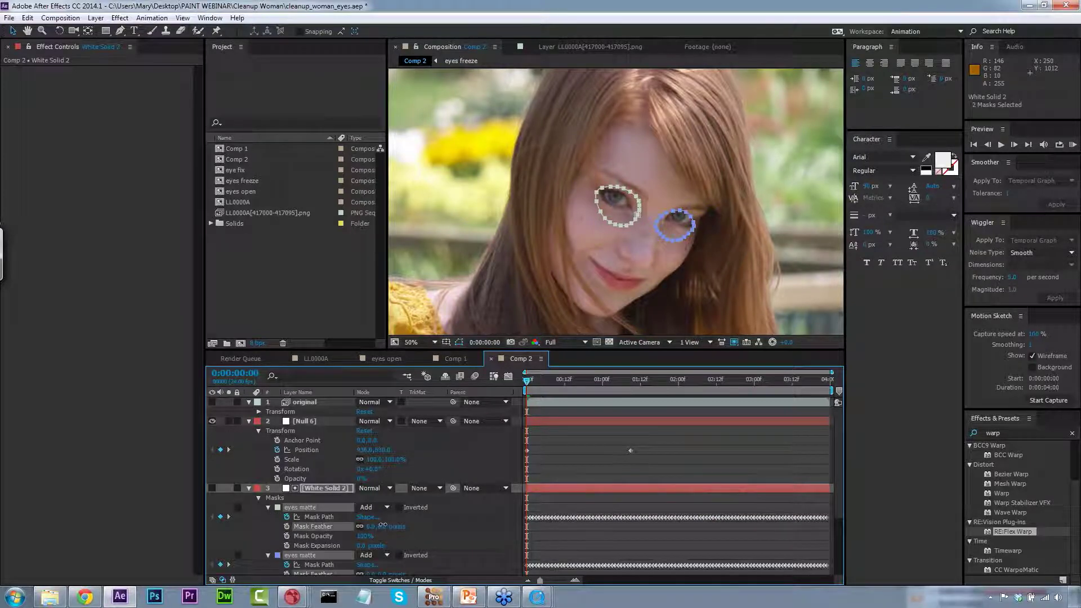
drag(382, 525, 411, 526)
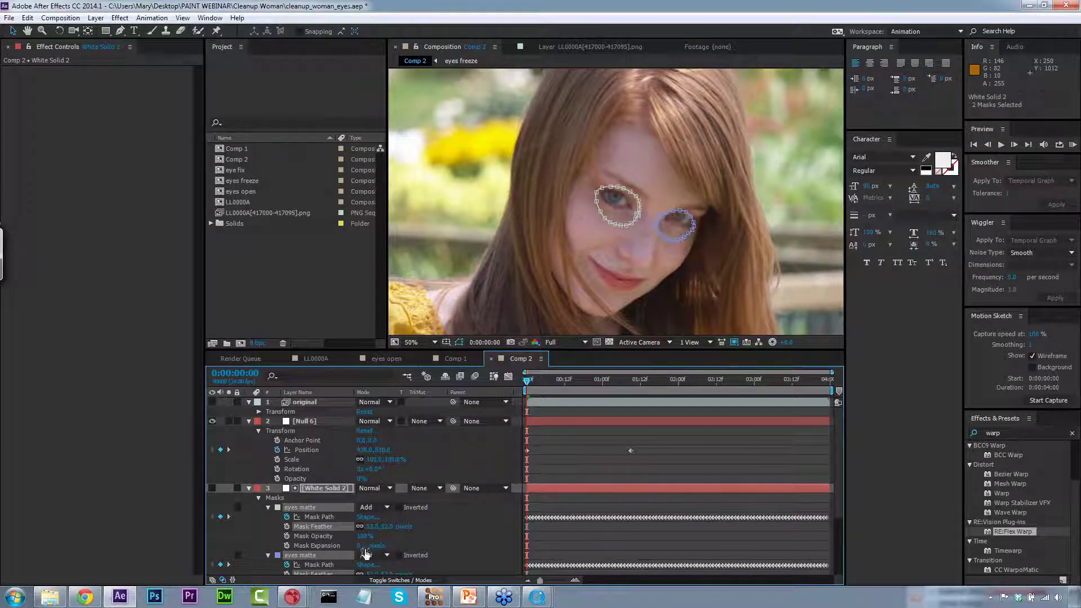
drag(366, 545, 431, 540)
click(498, 462)
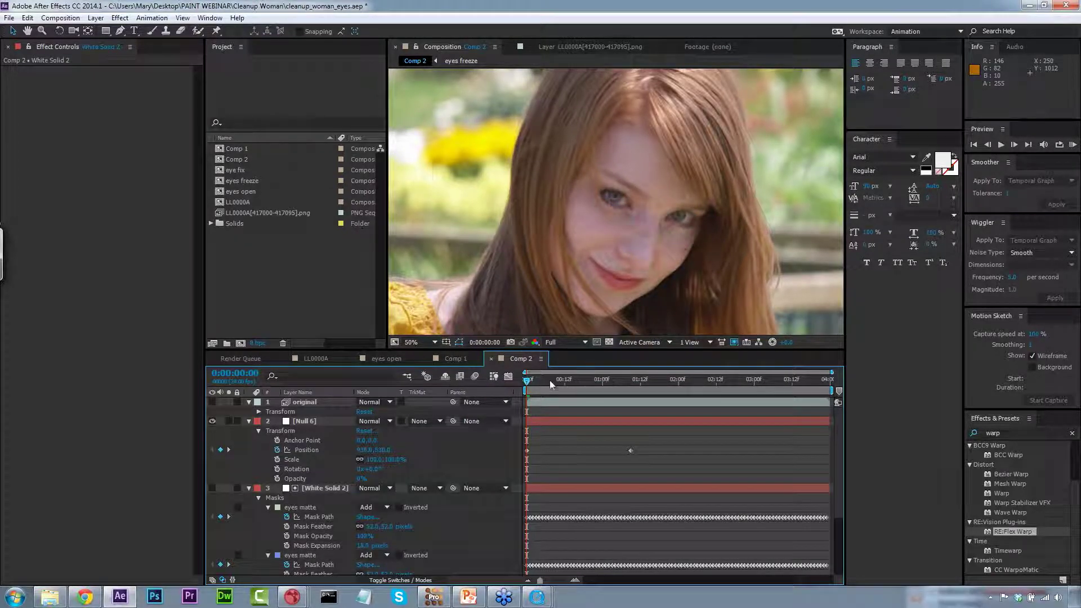
drag(543, 381, 567, 381)
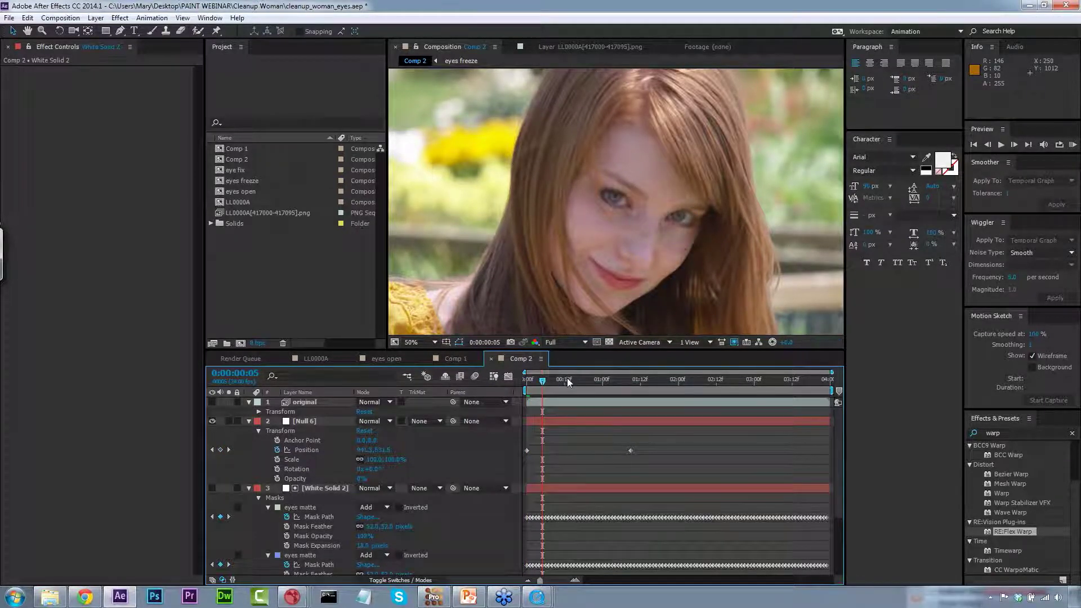
drag(609, 381, 681, 378)
click(601, 389)
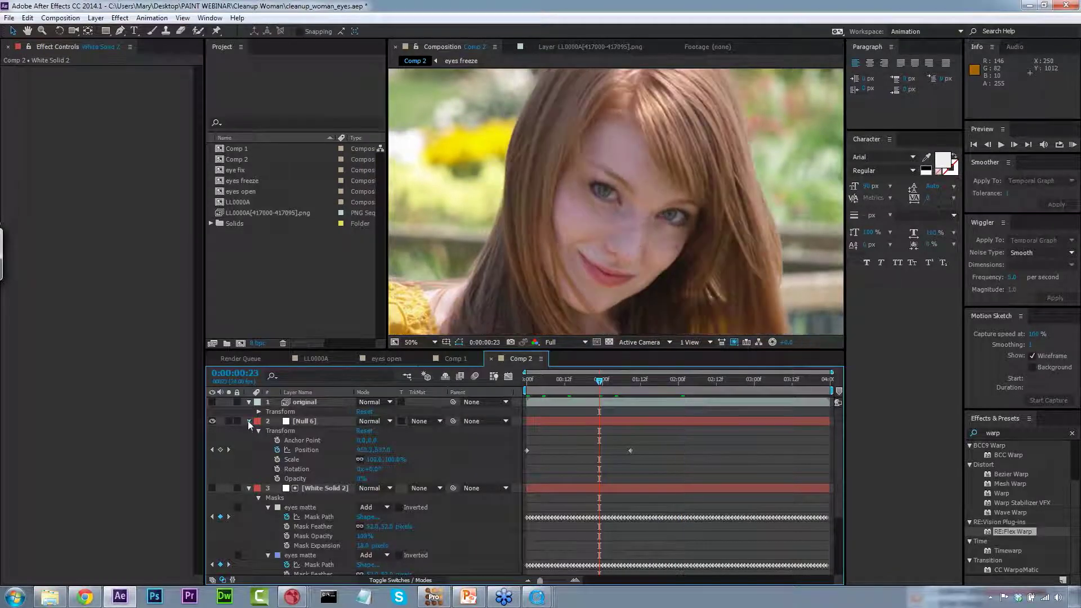
Collapse the null and white solid layers and add another eyes freeze layer directly above the nose layer.
click(249, 421)
click(248, 431)
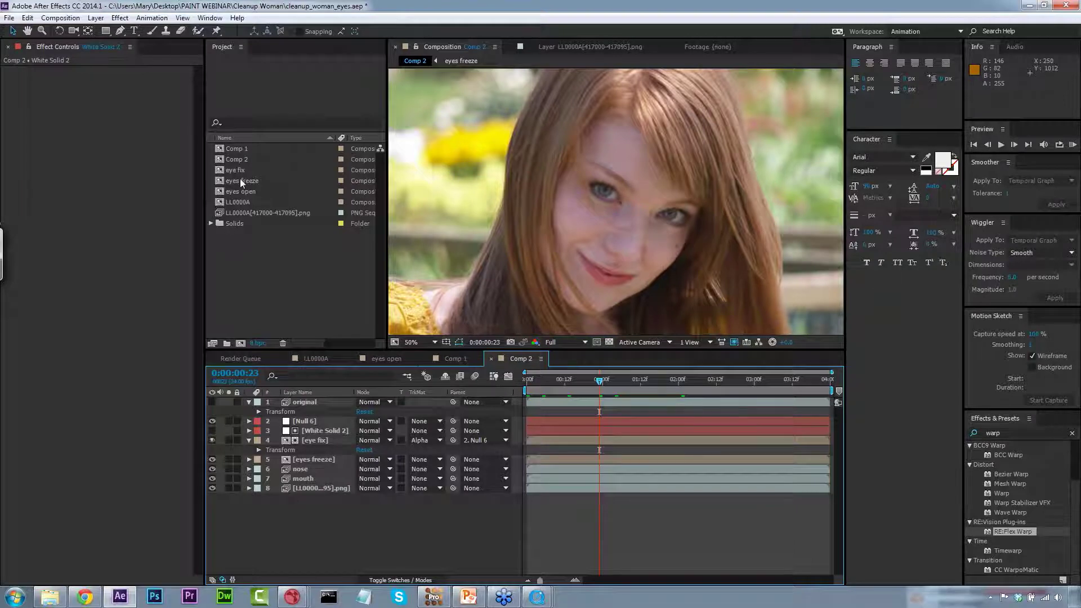
drag(265, 181, 310, 466)
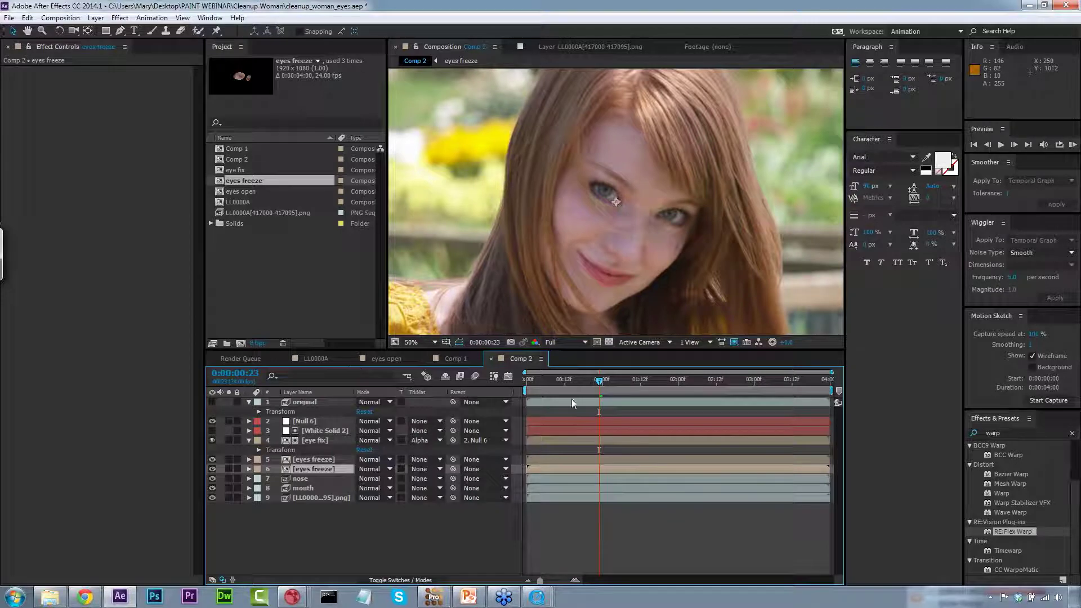
Apply BCC Unsharp Mask to the eye fix layer and switch the effect off at 0:00:00:19 for comparison.
click(1017, 432)
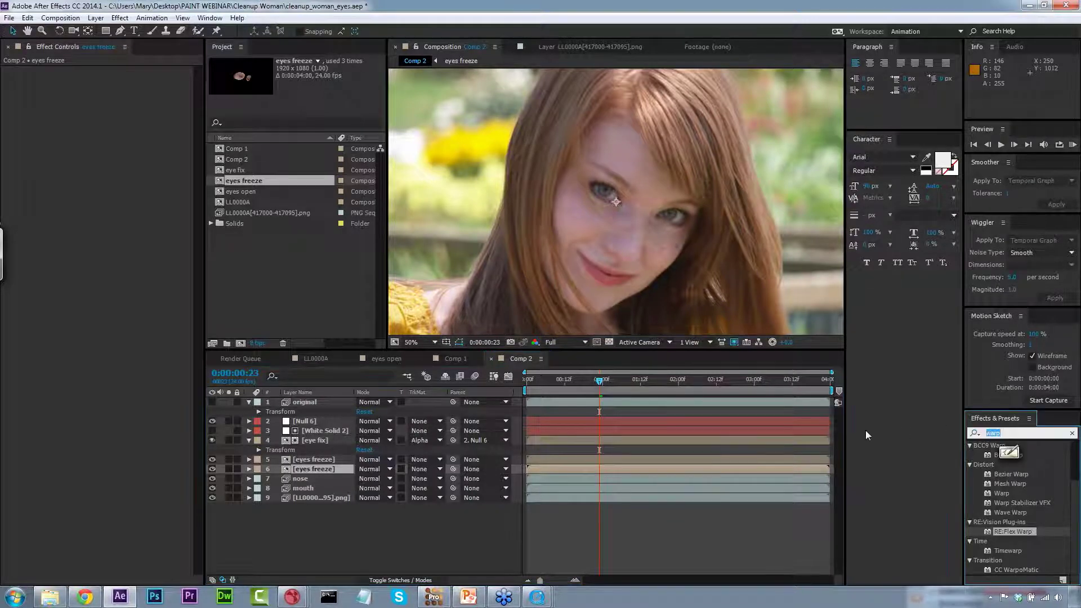
text(unsharp)
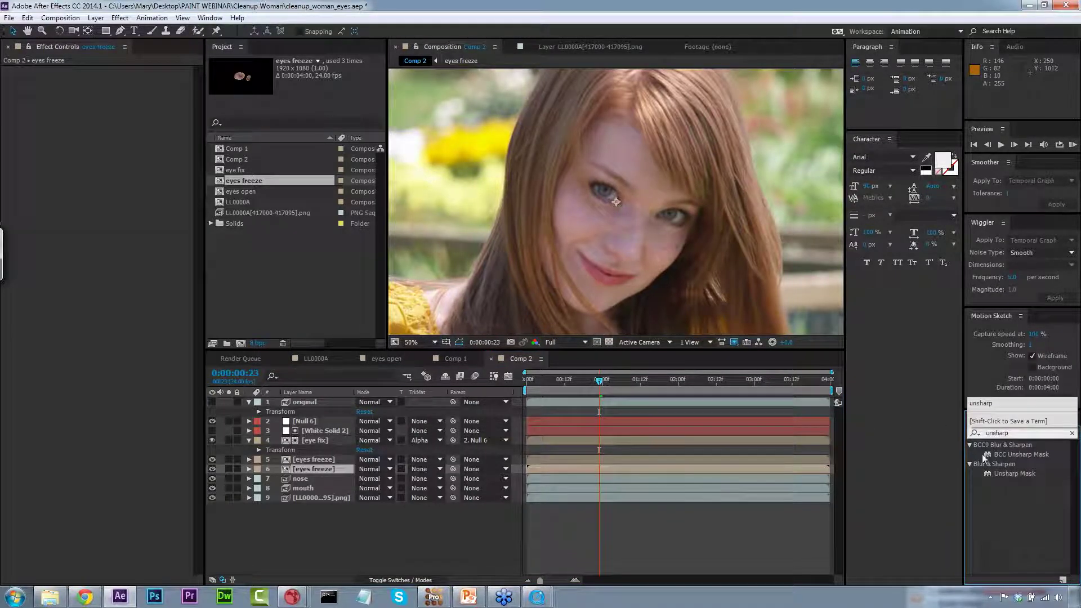
drag(989, 456, 319, 468)
drag(990, 454, 339, 444)
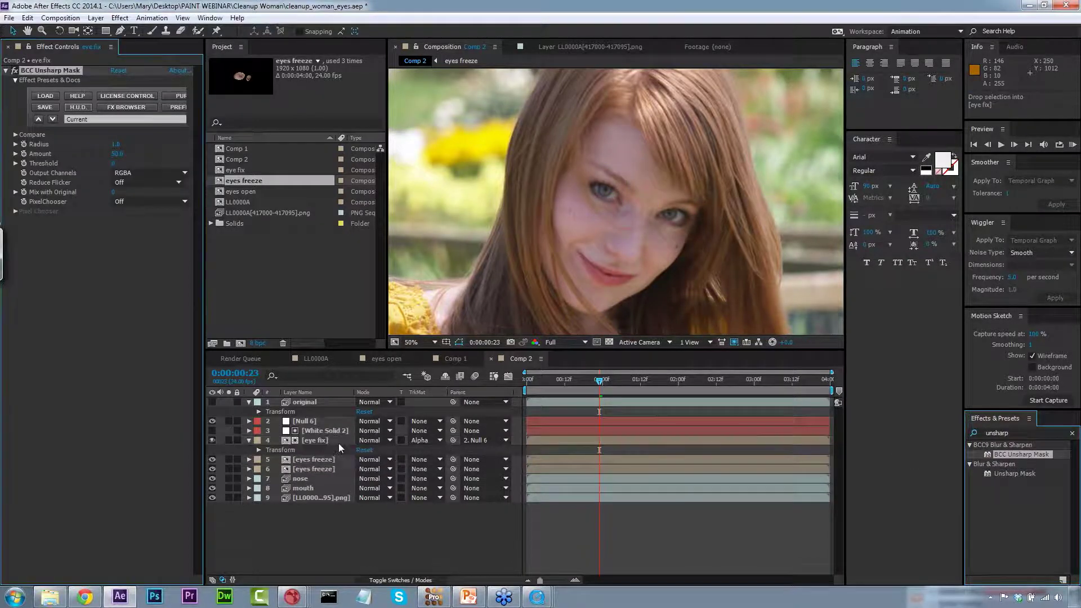
click(586, 378)
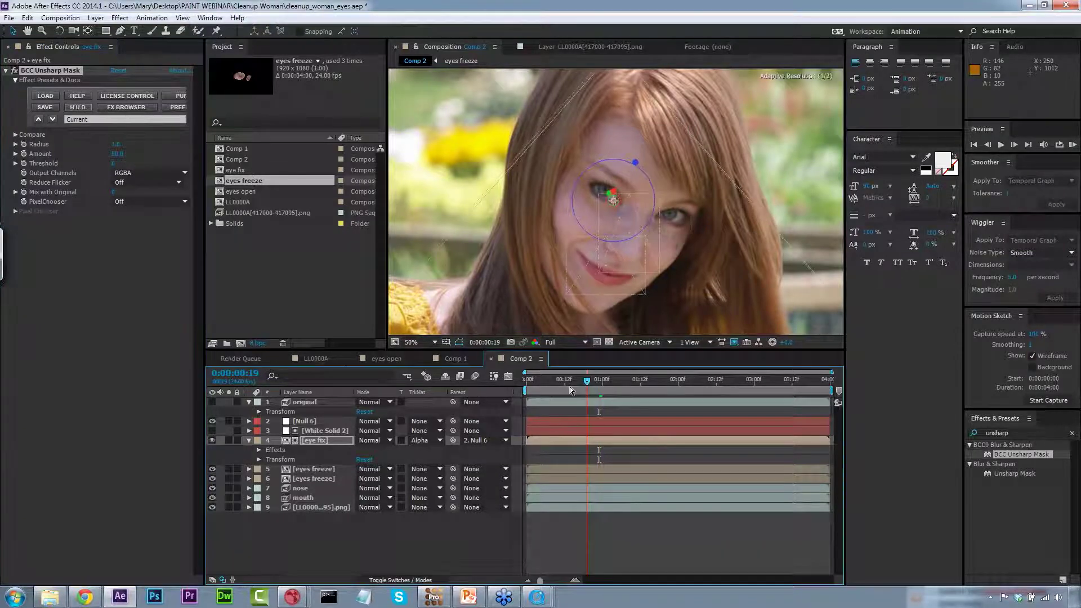
click(14, 71)
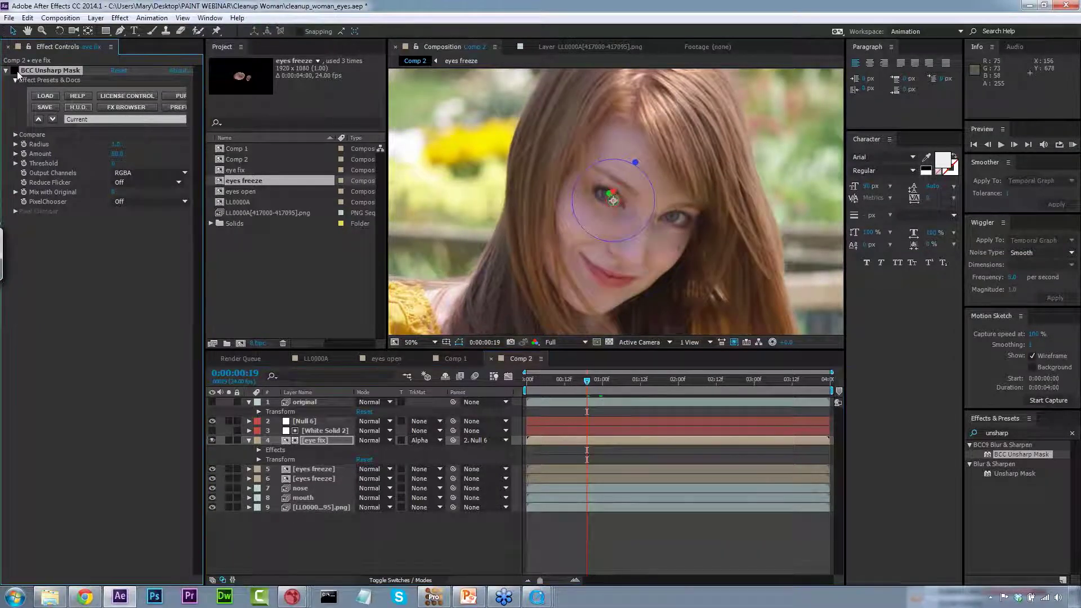
Switch BCC Unsharp Mask back on, review the sharpened eyes earlier in the clip, and return to frame 0:00:00:00 with nothing selected.
click(14, 72)
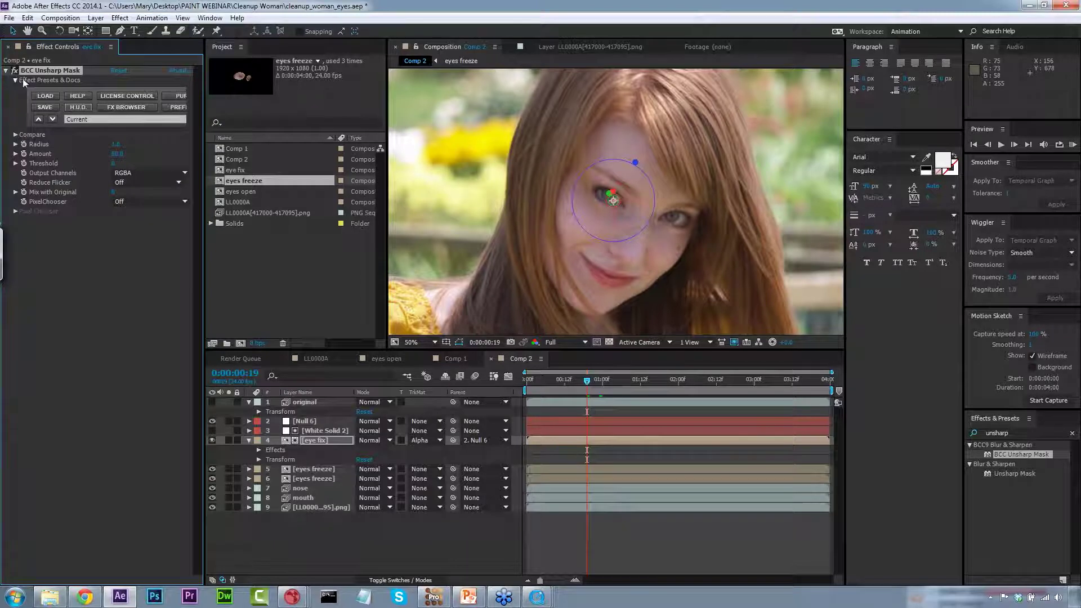
drag(582, 383, 553, 382)
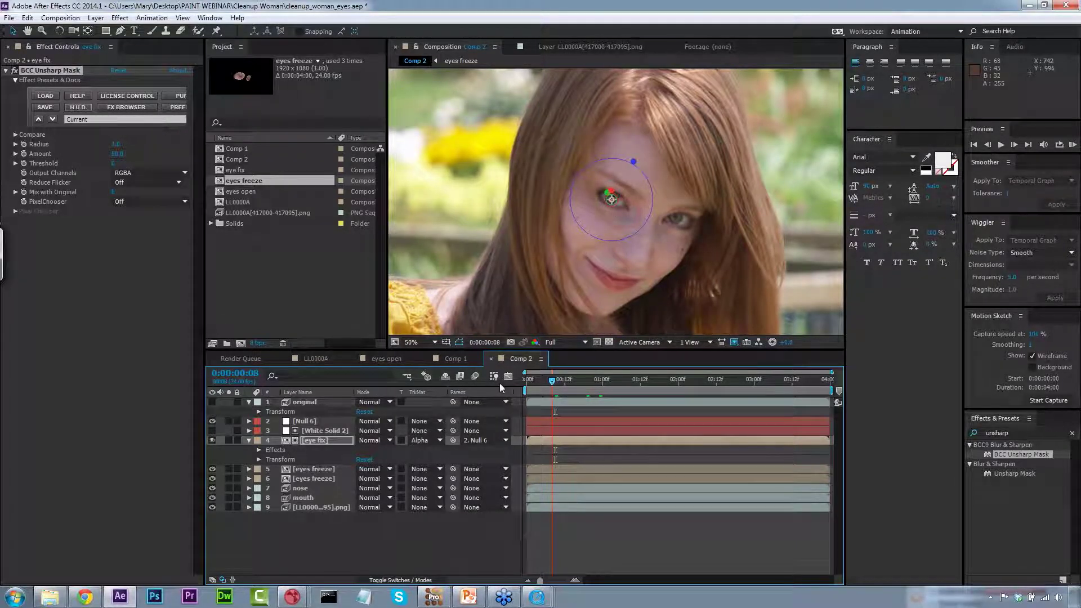
key(Page_Up)
key(Home)
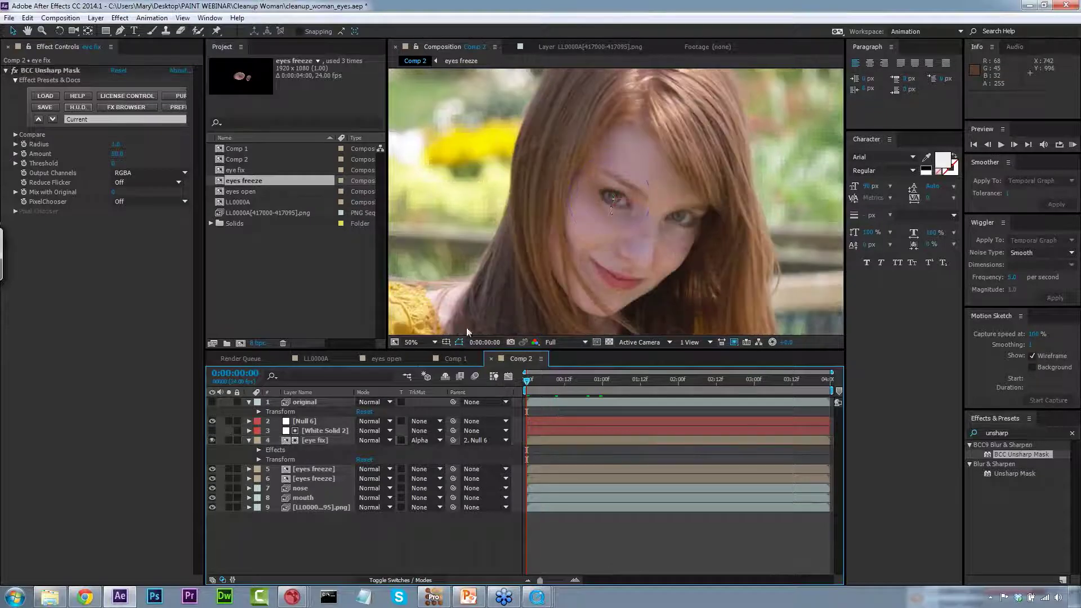
key(F2)
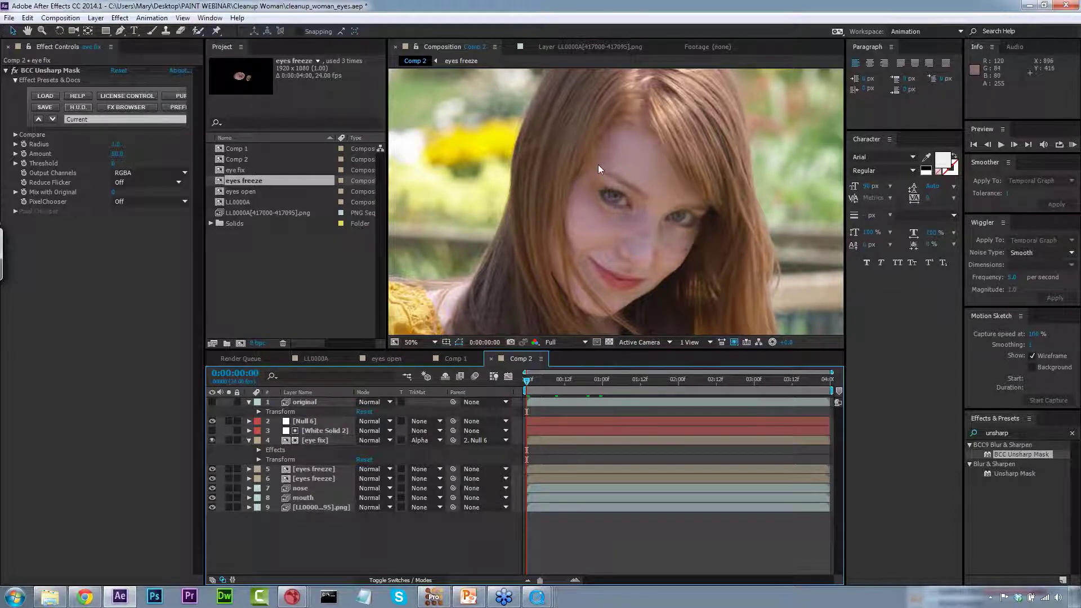
Create a white comp-sized solid named "hair fix" above all other layers in Comp 2.
click(96, 18)
mouse_move(197, 30)
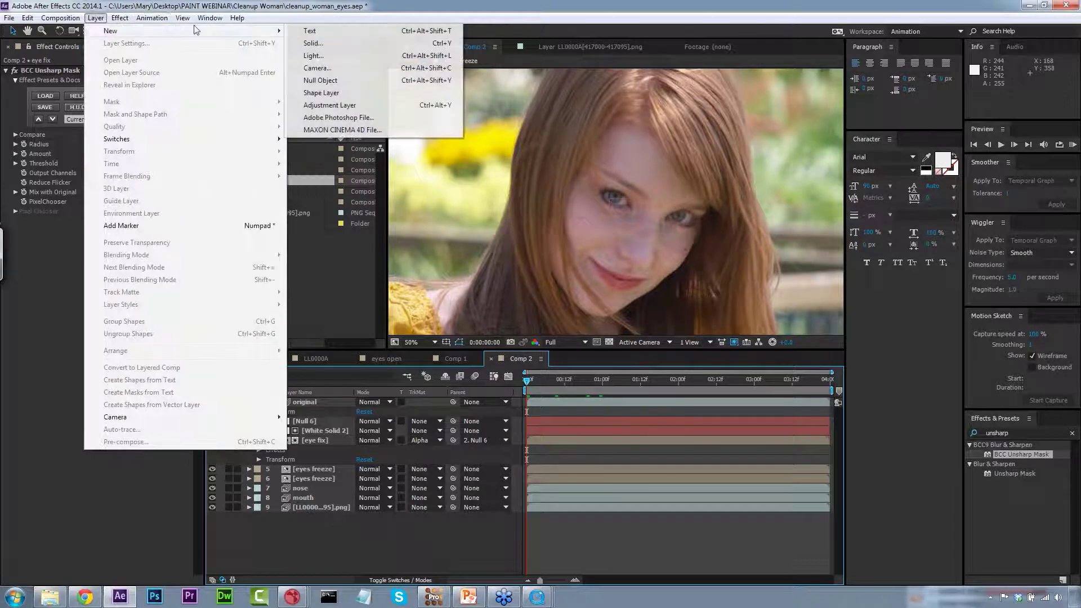
click(315, 47)
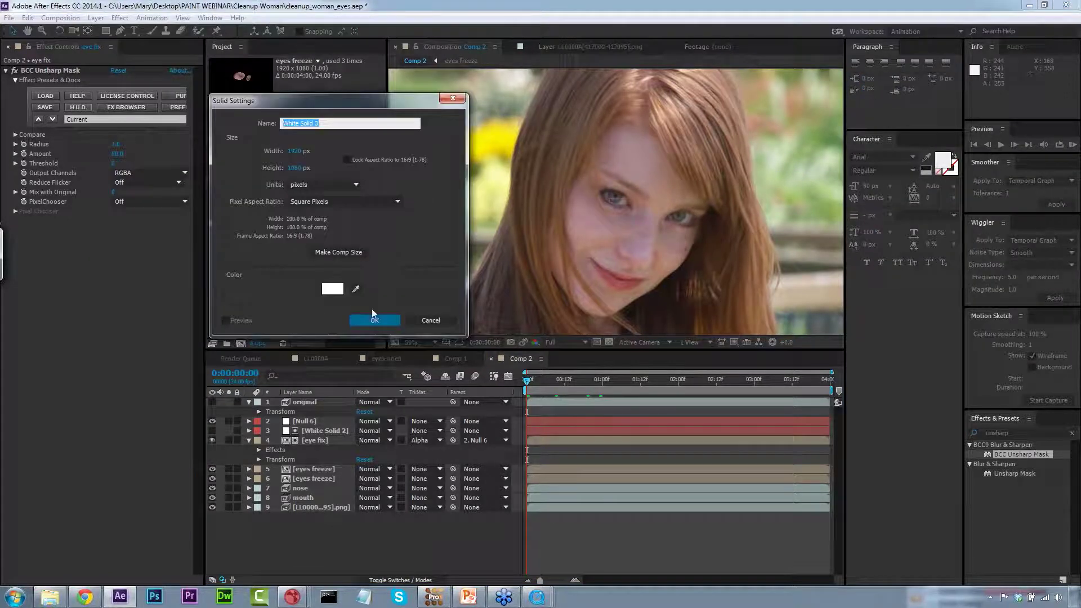
text(hair fix)
click(382, 320)
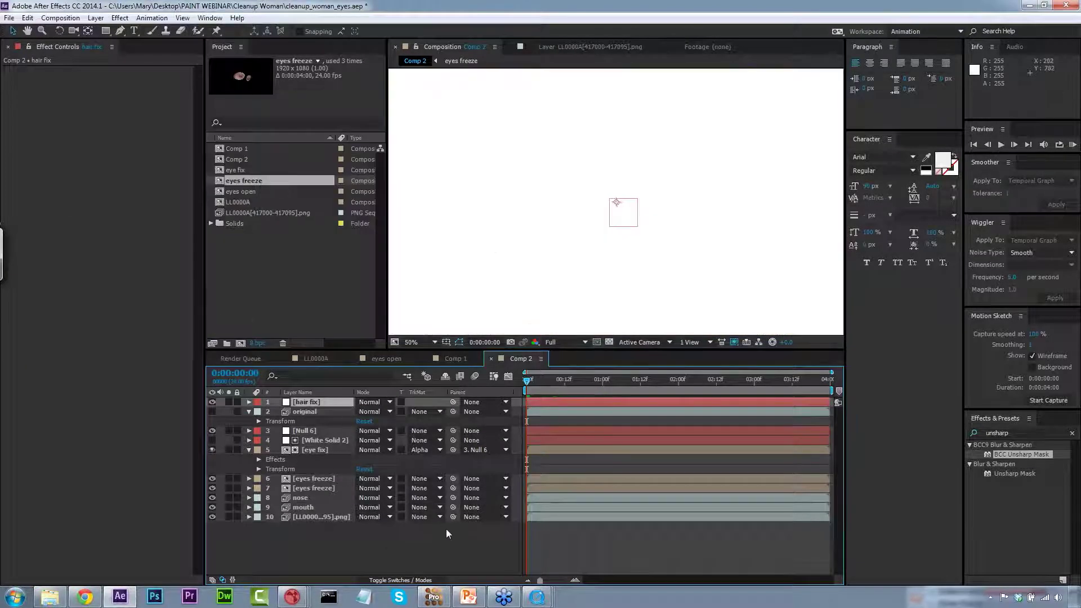
In mocha Pro, make the hair, hair 2 and hair 3 layers visible and copy all visible layers' shape data for AE to the clipboard.
click(434, 597)
mouse_move(142, 93)
mouse_down()
mouse_move(146, 127)
mouse_move(143, 80)
mouse_up()
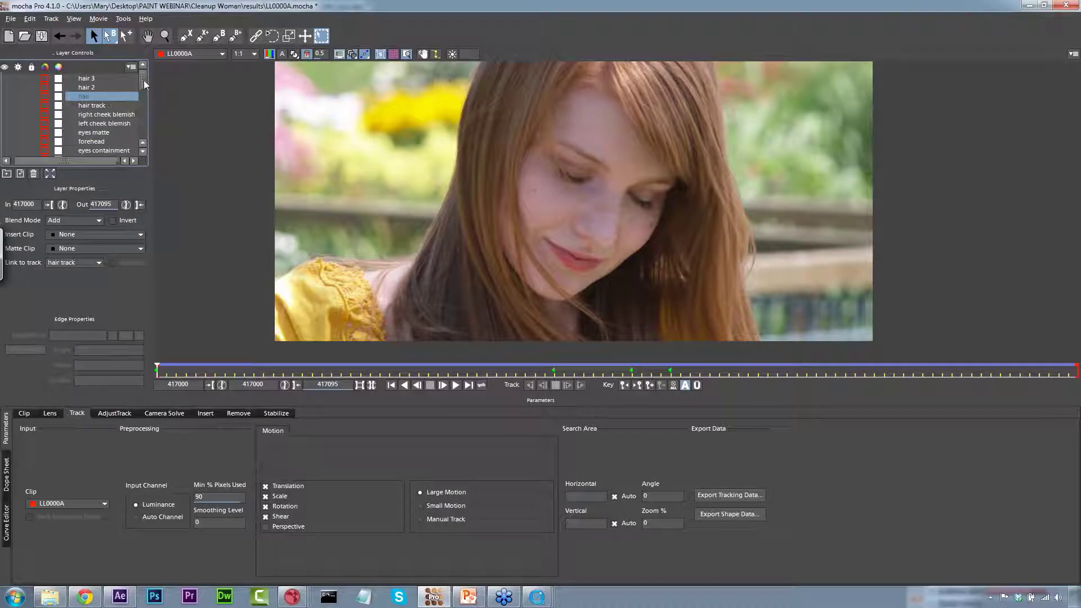
shift+click(84, 79)
drag(79, 160, 69, 160)
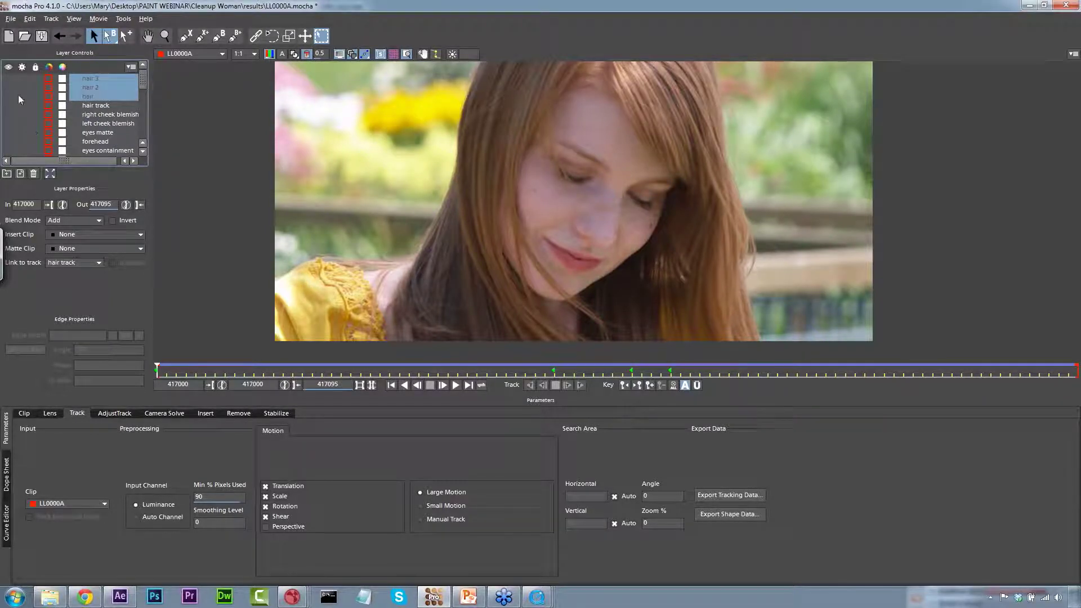
click(7, 79)
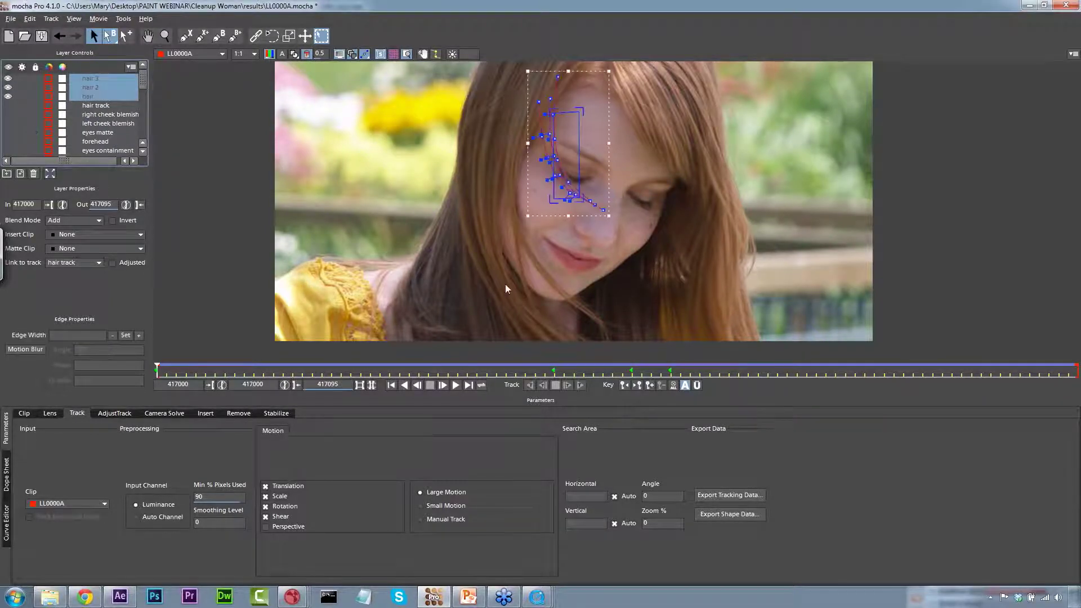
click(734, 513)
click(523, 316)
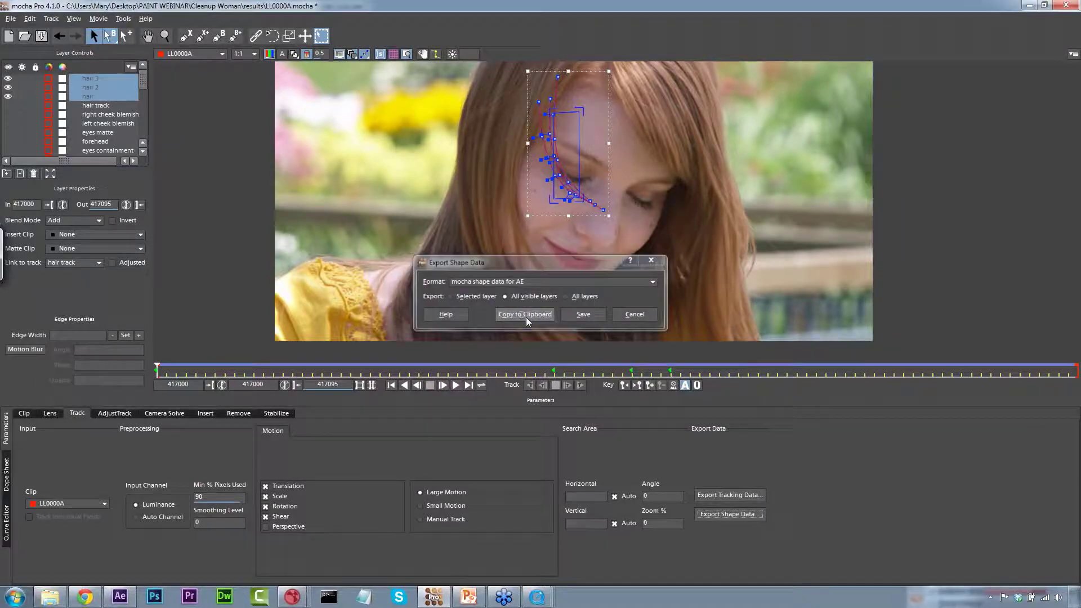
Return to After Effects, paste the mocha masks onto the hair fix solid, and reveal its list of masks.
click(127, 601)
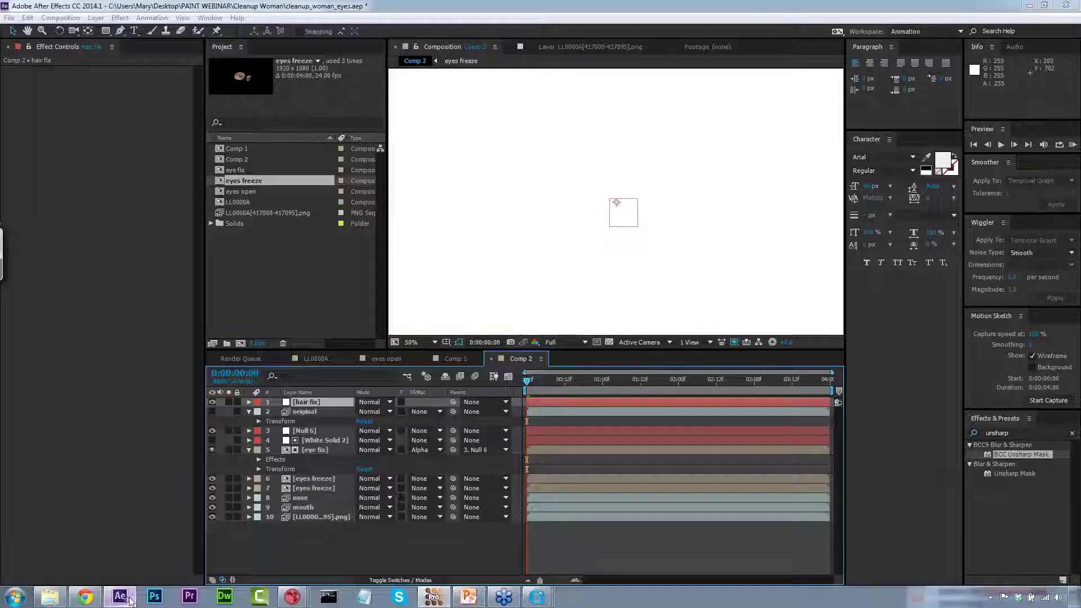
click(28, 18)
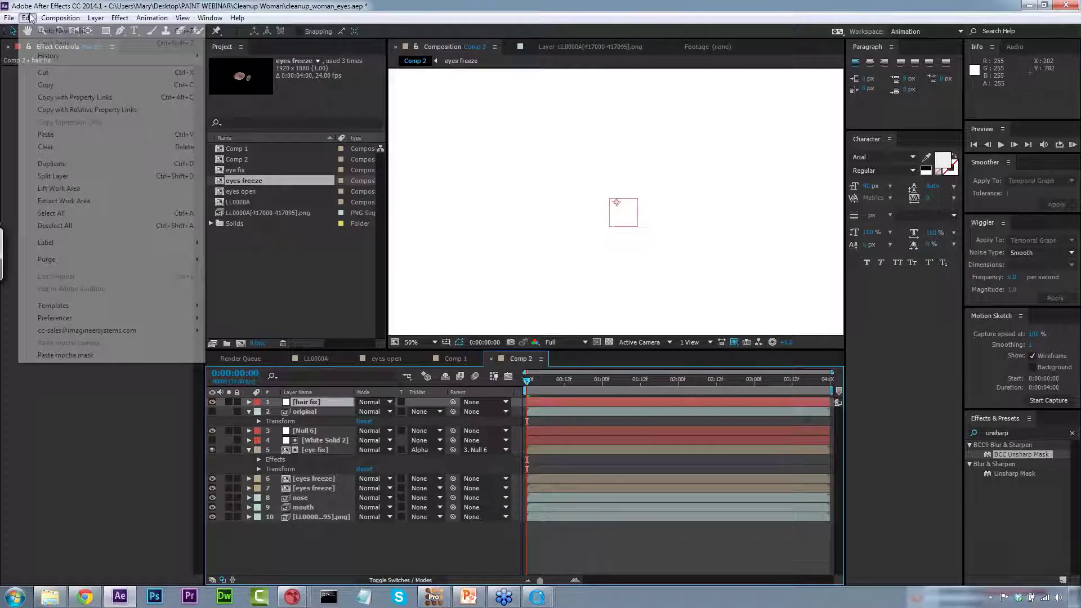
click(62, 358)
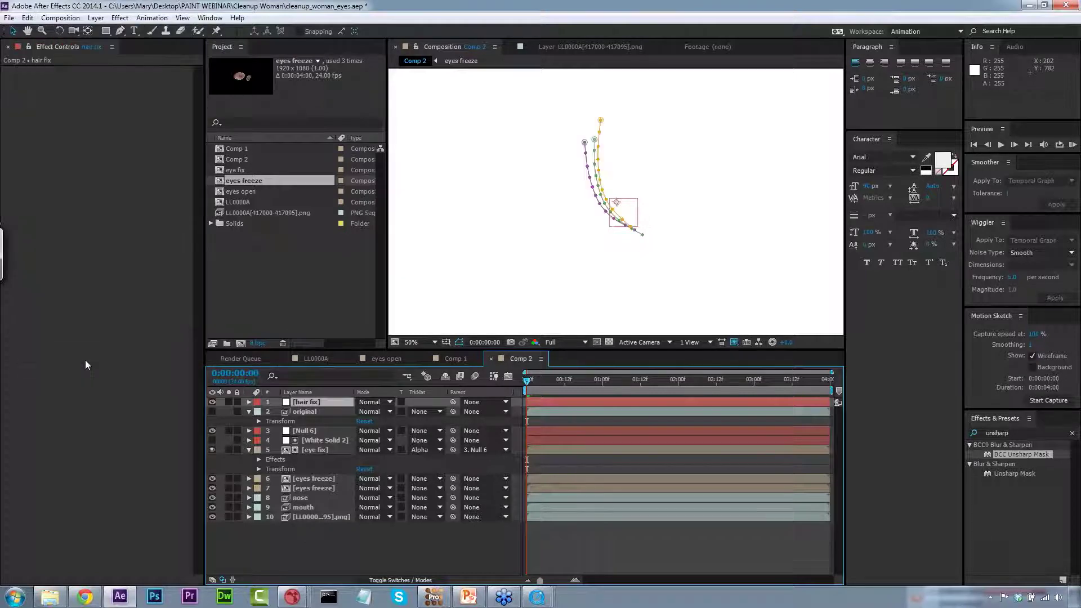
click(249, 401)
click(259, 412)
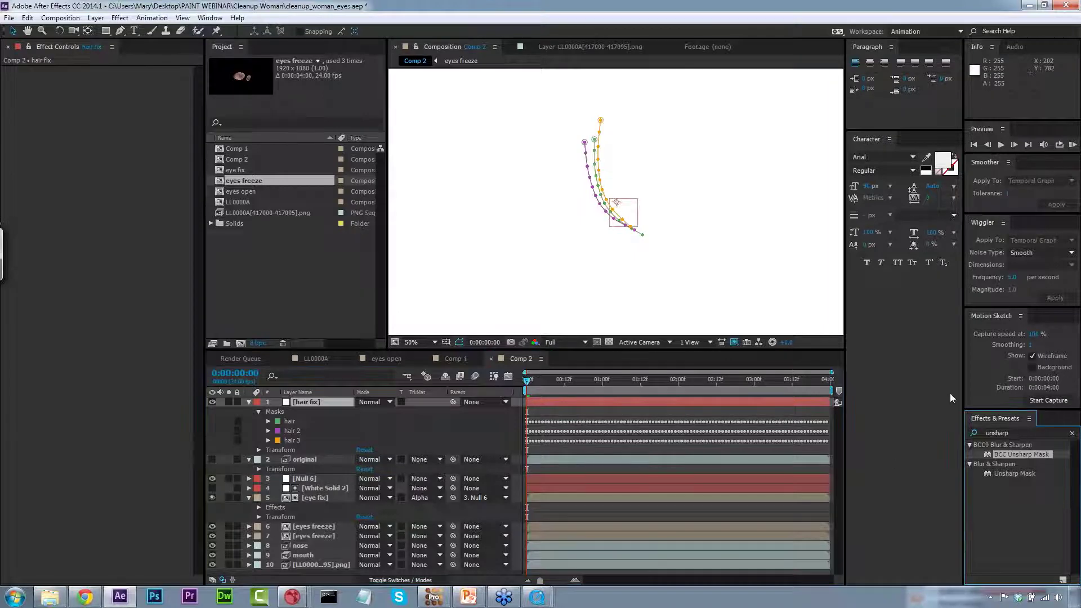
Find the Stroke effect, apply it to the hair fix layer, and expand its properties in the timeline.
drag(1017, 434, 858, 433)
text(stroke)
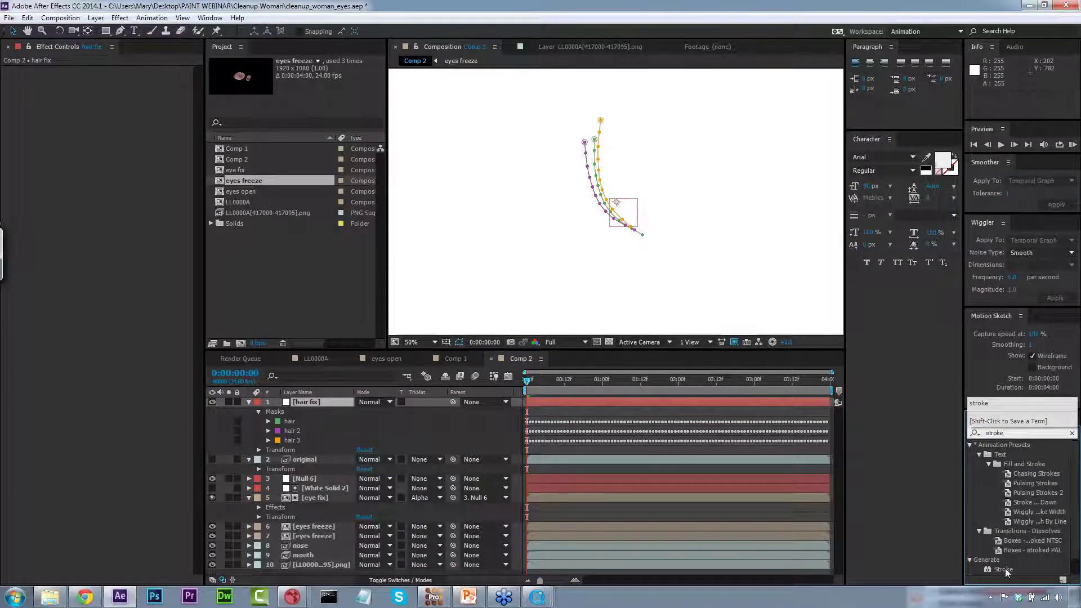
mouse_move(1003, 569)
mouse_down()
mouse_move(782, 557)
mouse_move(394, 402)
mouse_move(129, 25)
mouse_move(321, 382)
mouse_move(313, 402)
mouse_up()
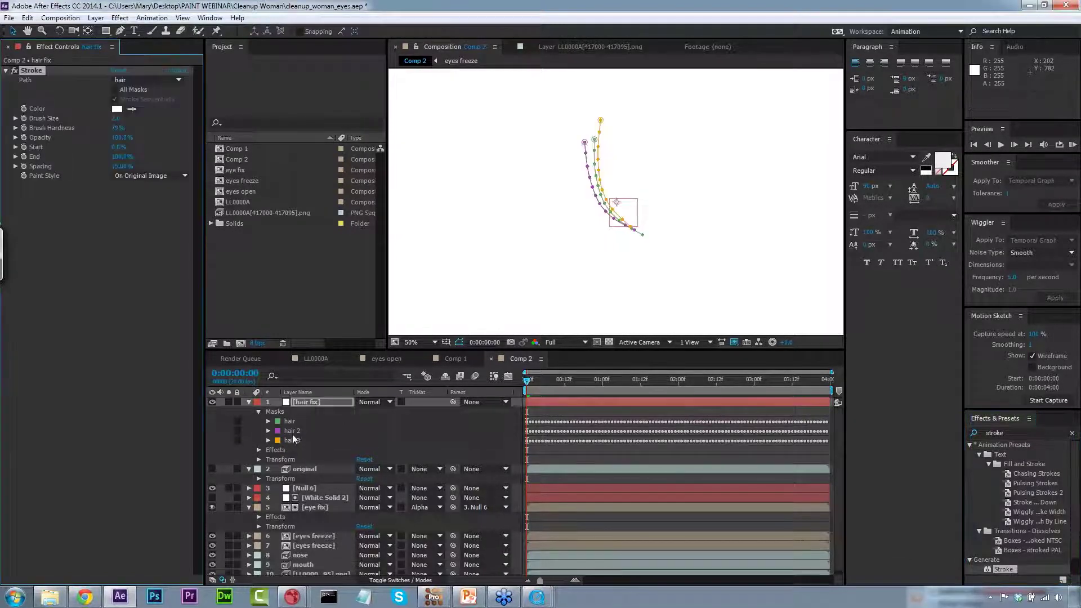
click(260, 450)
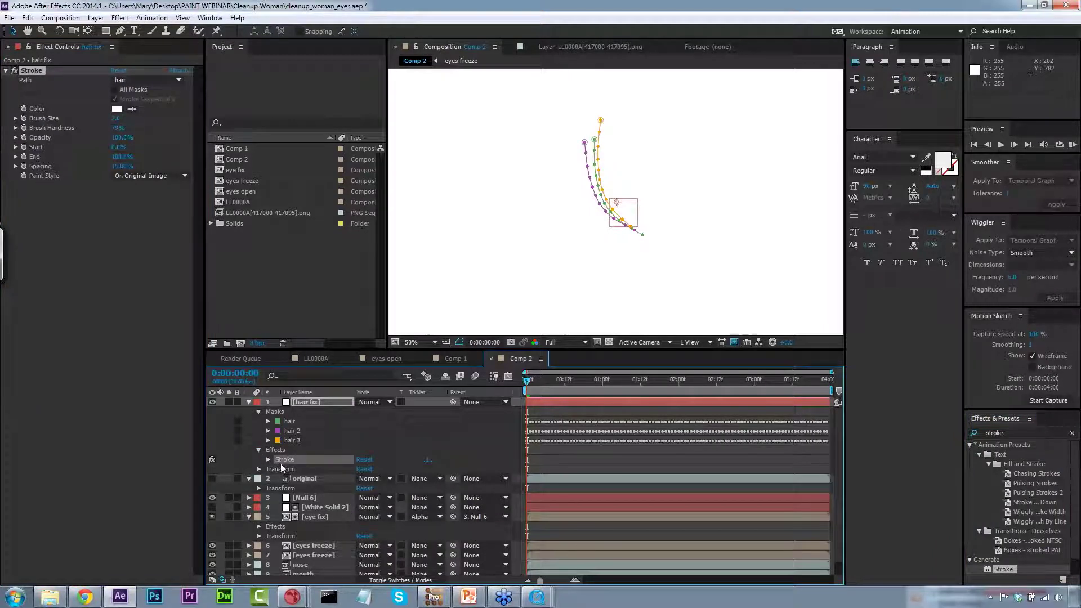
click(270, 461)
click(361, 474)
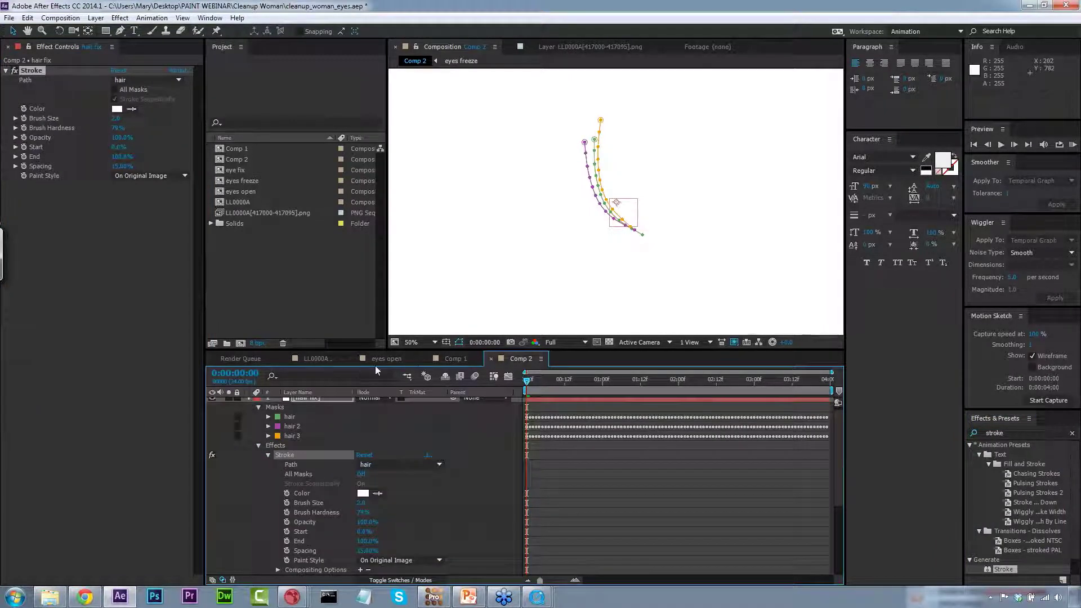
Check the hair paths over the face with the solid hidden and shown, and set the Stroke paint style to On Transparent.
click(213, 399)
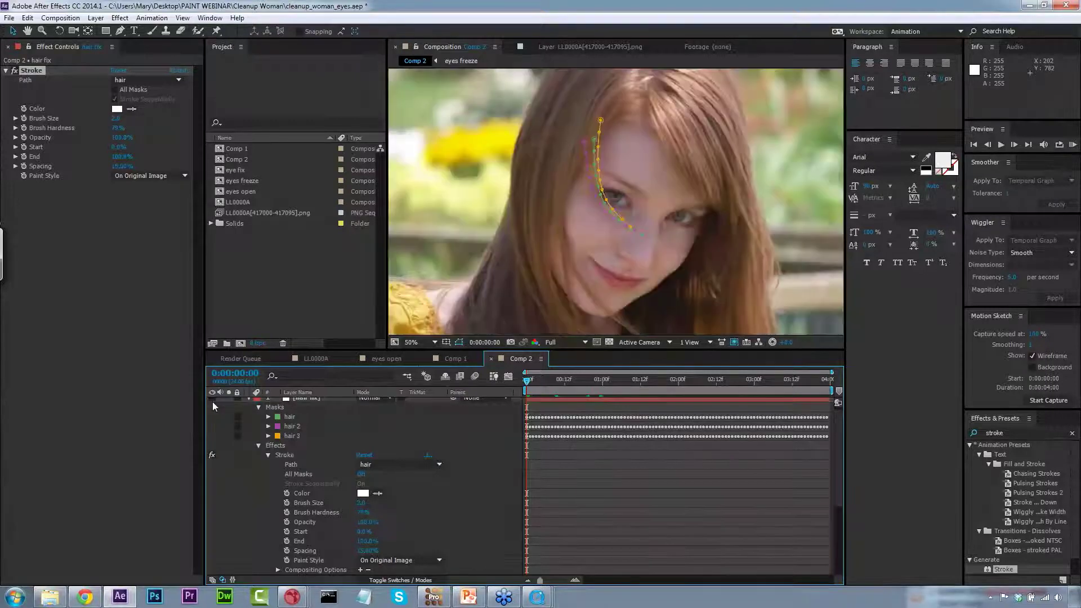
click(213, 399)
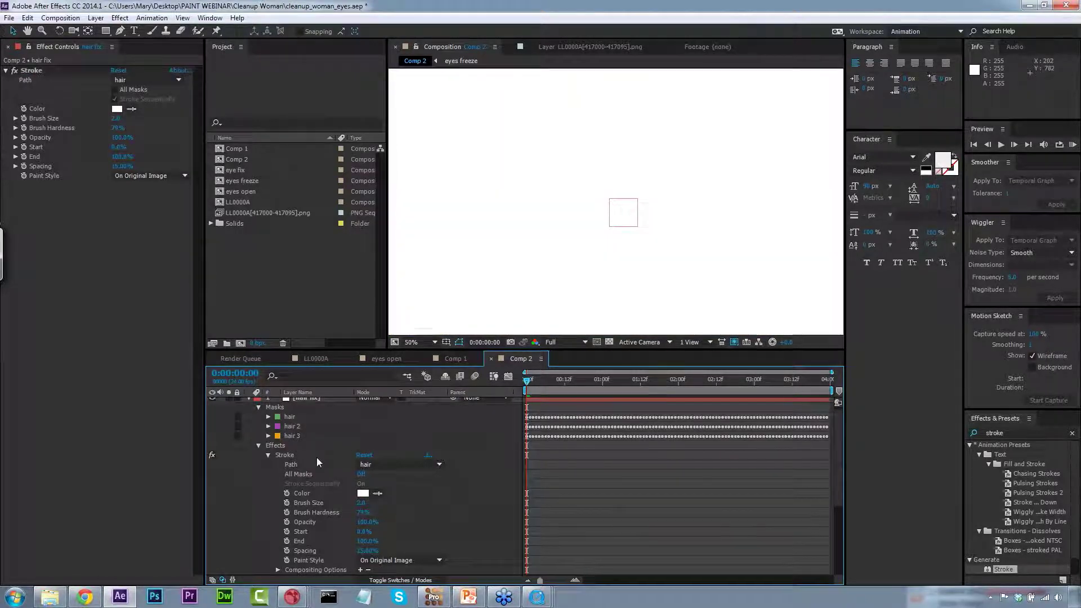
click(132, 177)
click(137, 193)
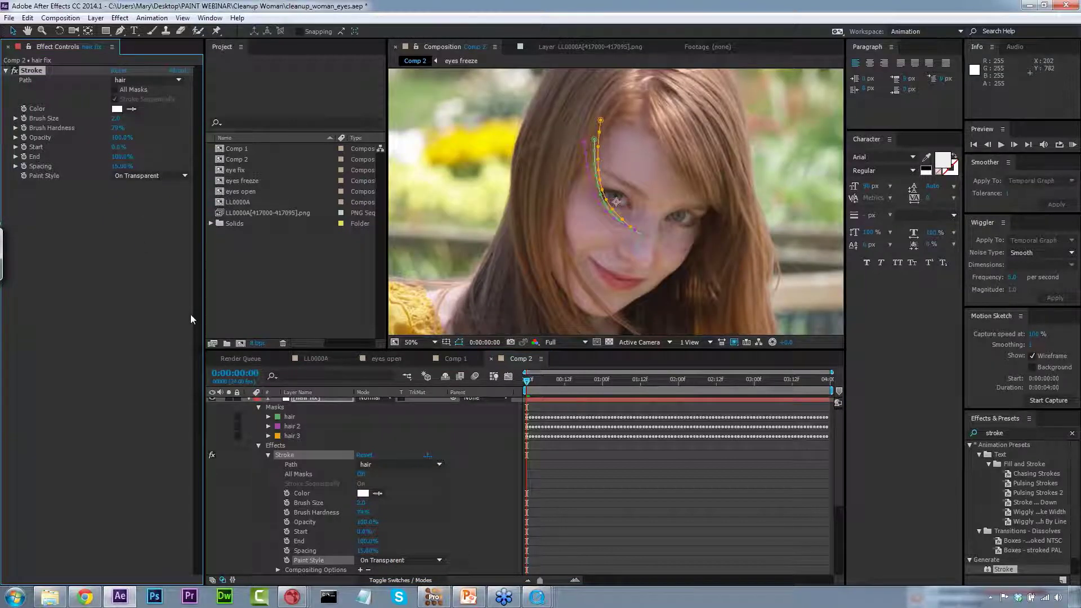
Sample the stroke color from the woman's hair near her forehead and set the first stroke's brush size to 5.
click(132, 109)
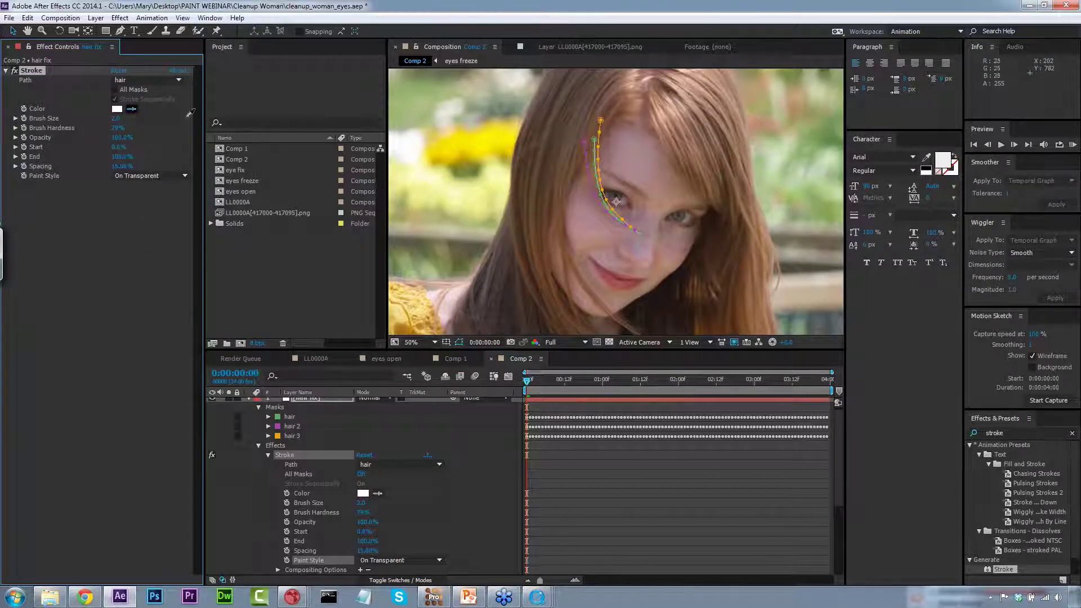
click(607, 114)
drag(116, 118, 135, 118)
click(121, 119)
text(7)
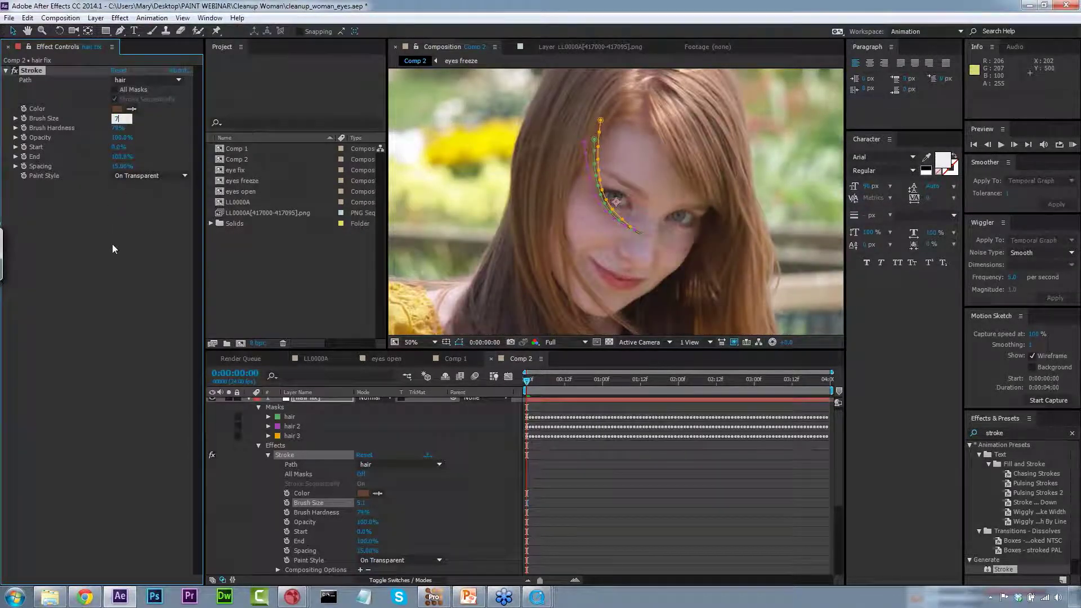
key(Return)
click(117, 119)
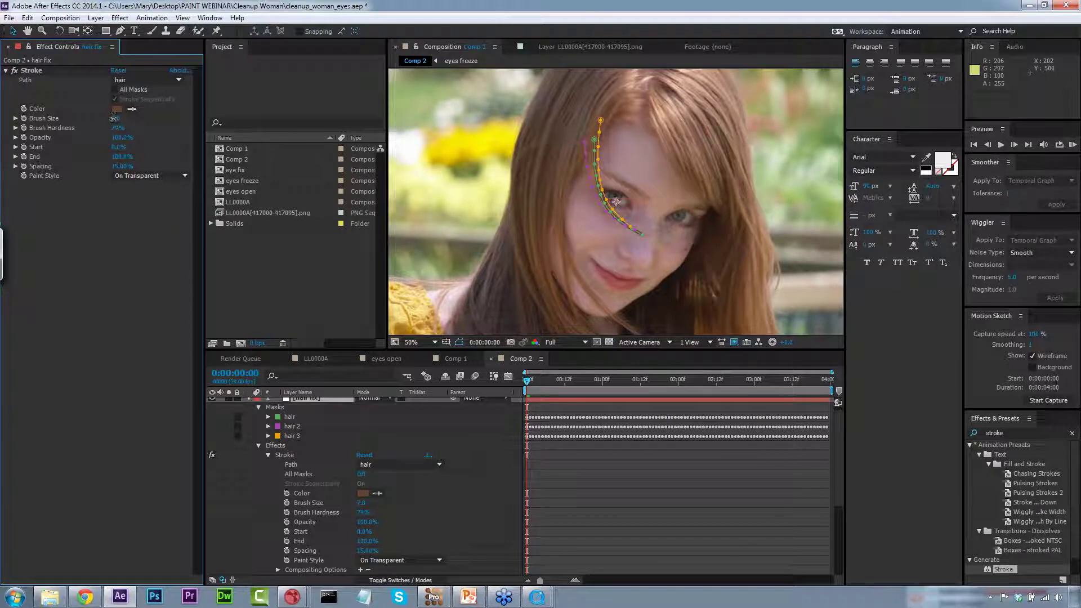
text(5)
key(Return)
Duplicate the Stroke effect, assign the copy to the hair 2 path, and set its brush size to 1.
click(294, 456)
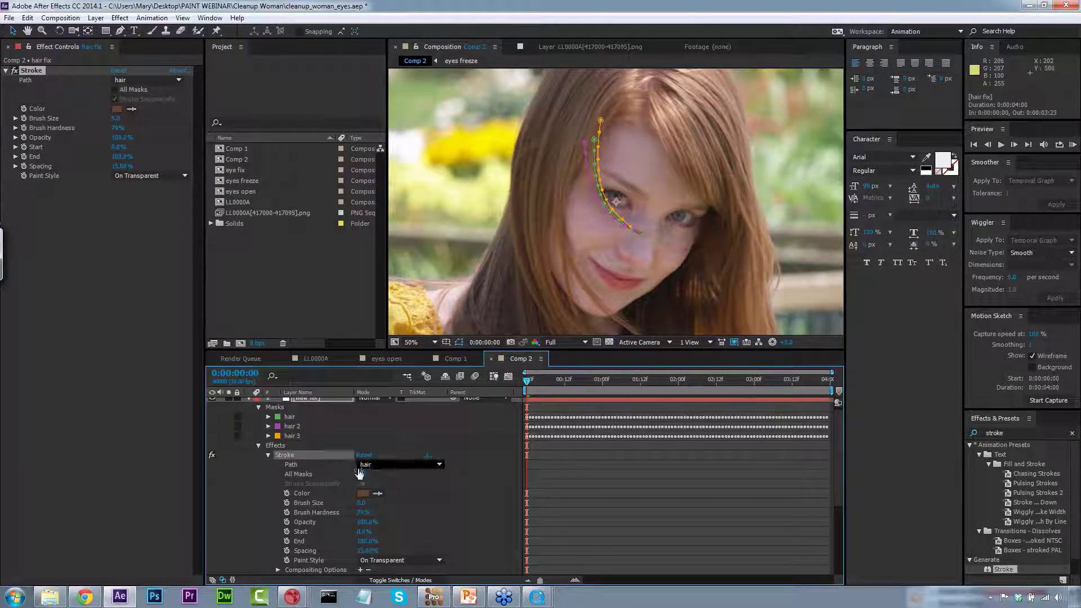
key(ctrl+d)
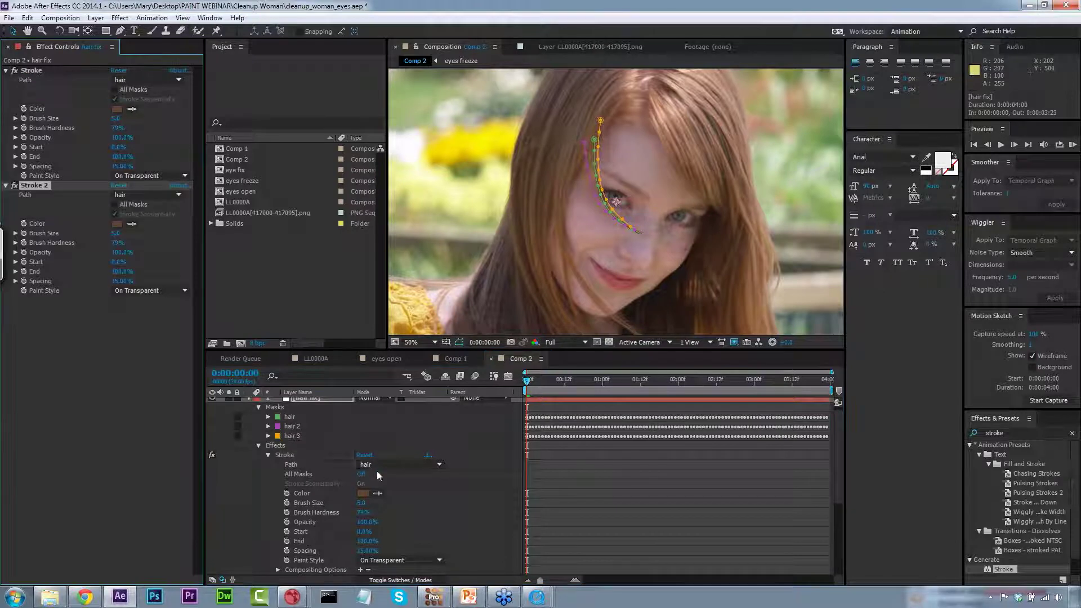
click(139, 191)
click(142, 241)
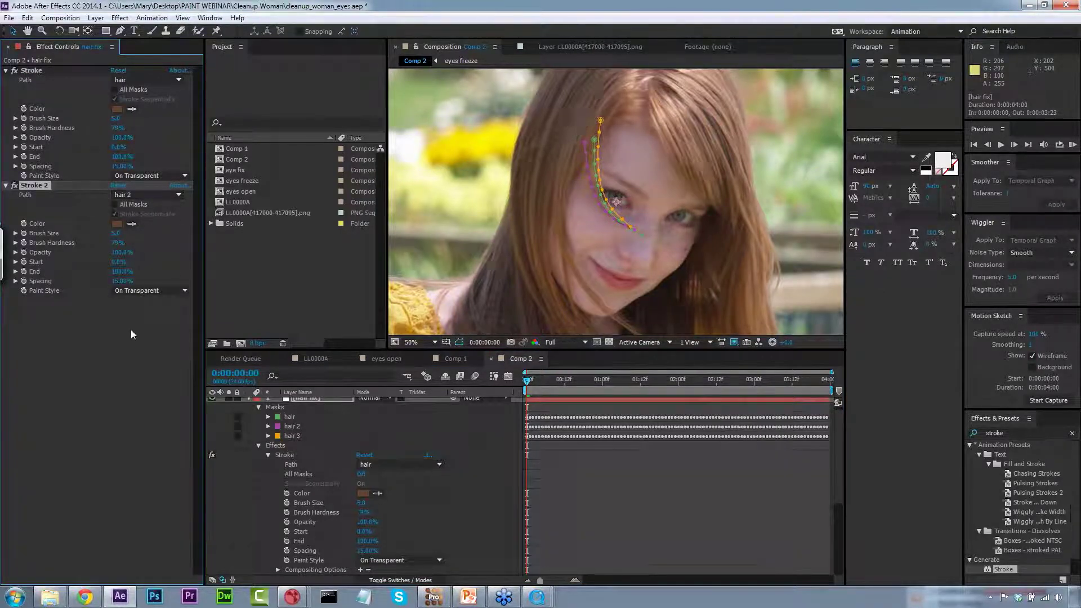
click(116, 233)
text(1)
key(Return)
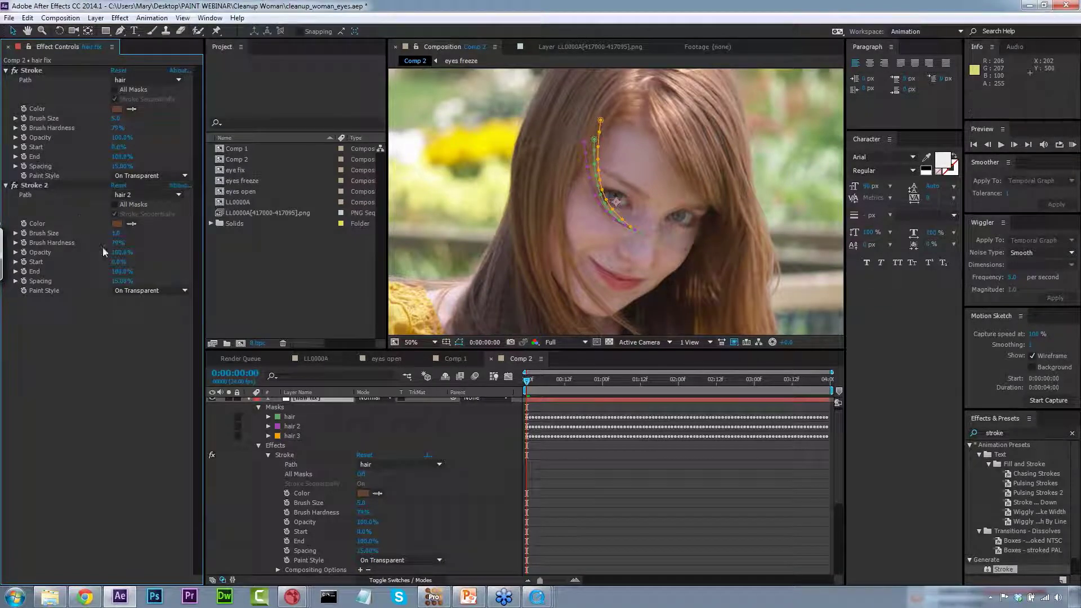
Duplicate Stroke 2, assign the new copy to the hair 3 path, and set its brush size to 2.
click(50, 190)
key(ctrl+d)
click(150, 309)
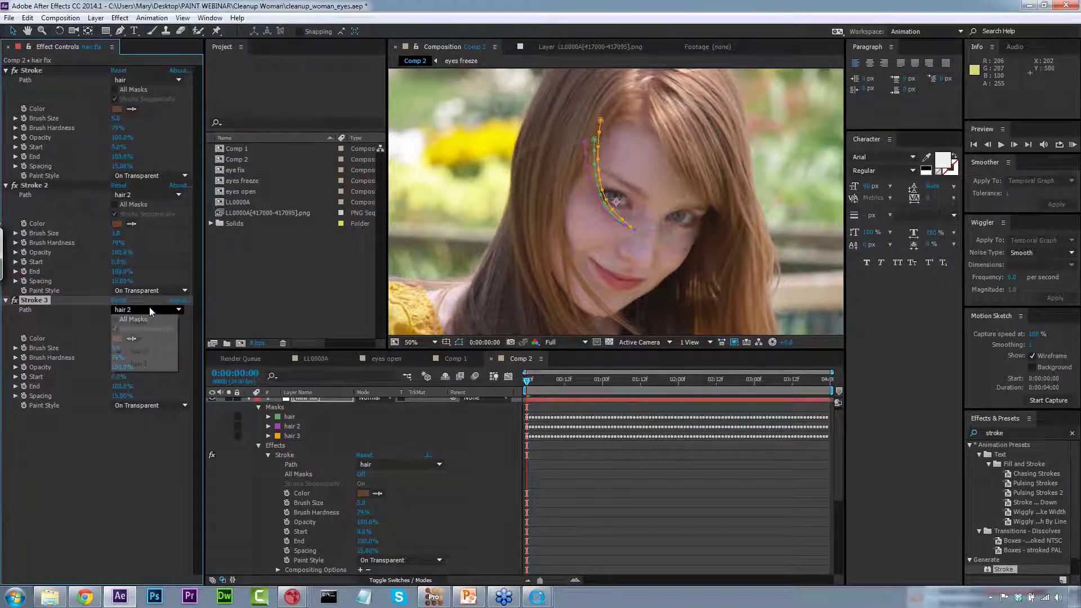
click(146, 364)
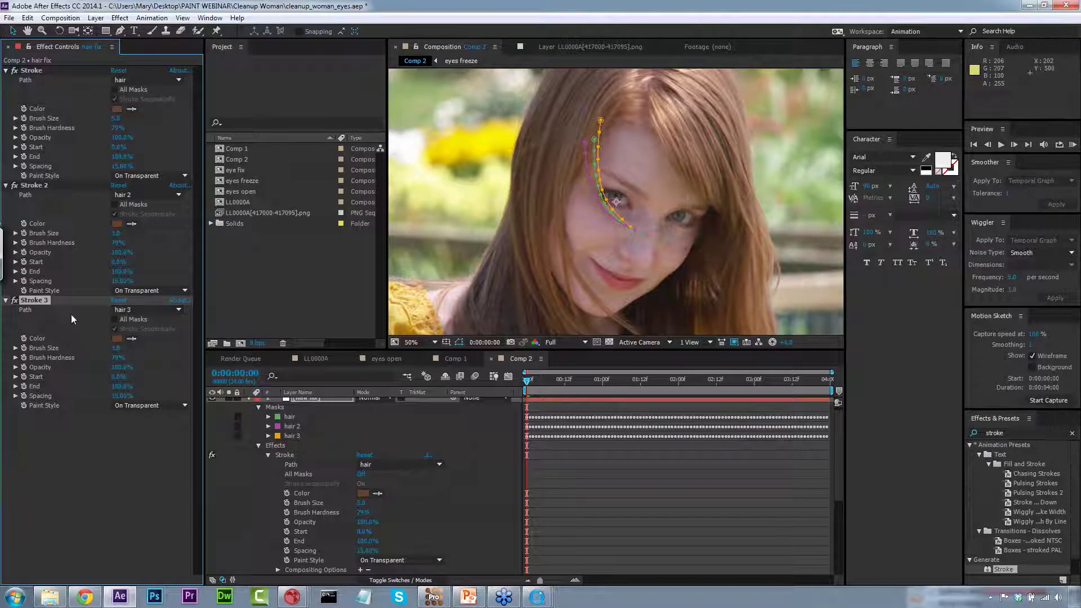
click(115, 348)
click(117, 422)
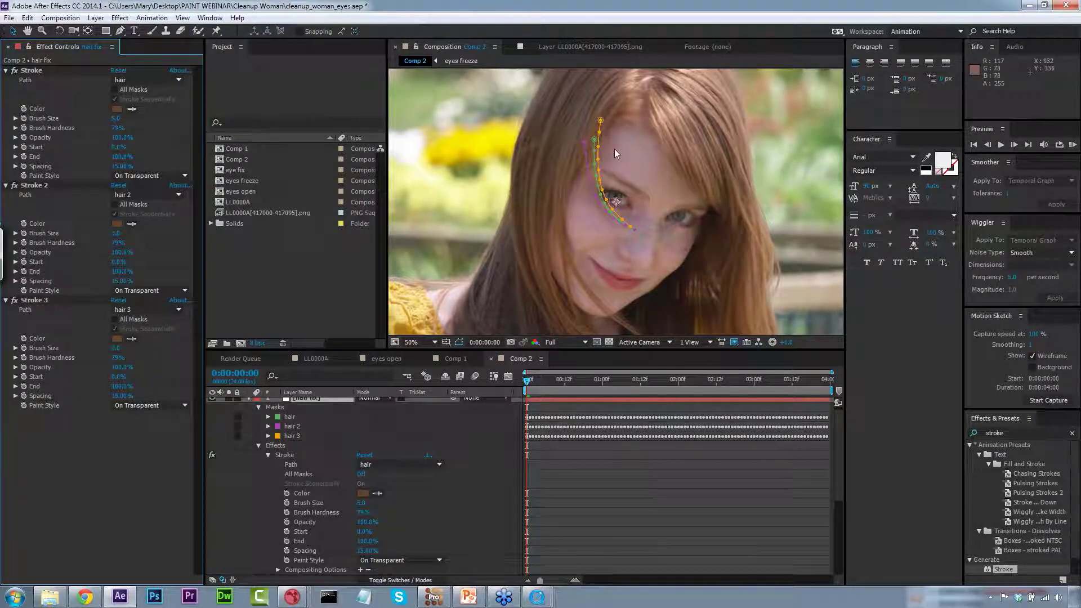
Toggle the hair fix layer's visibility to compare the painted strands, and look through the properties and layers below.
click(213, 399)
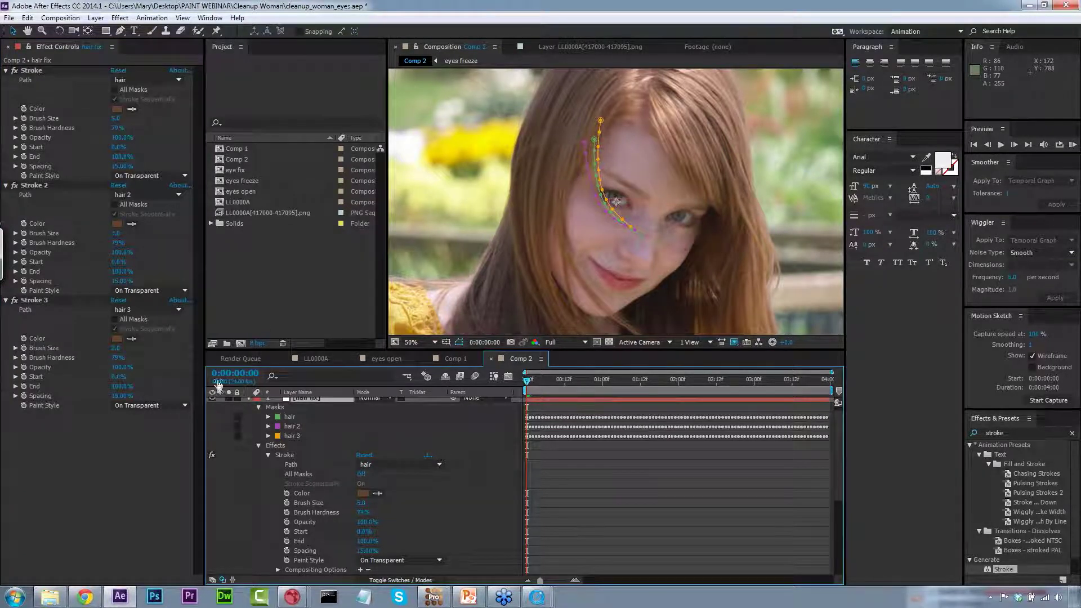
scroll(839, 440, down, 2)
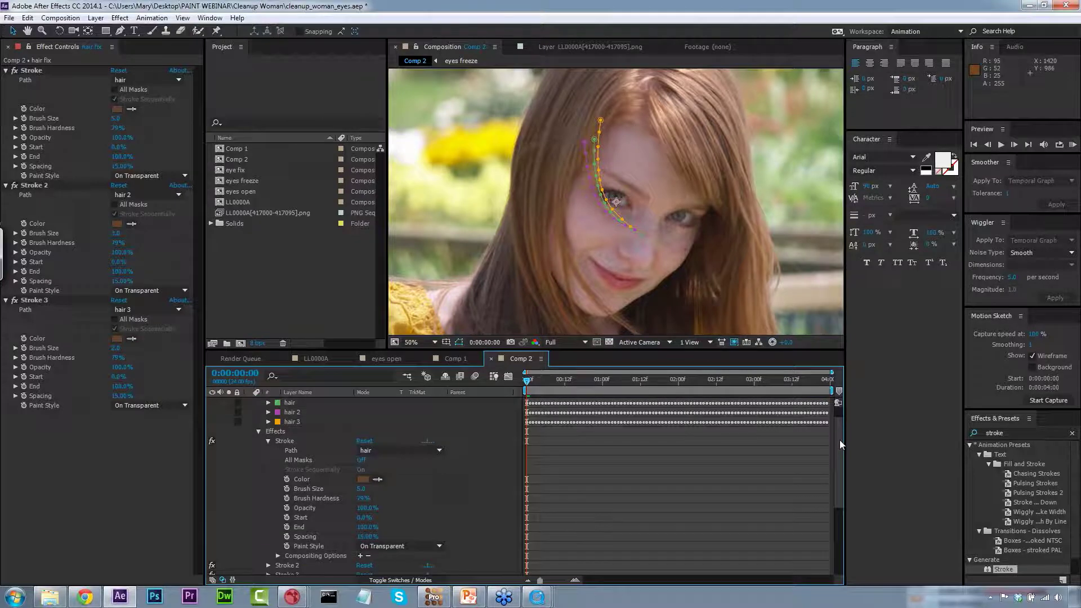
scroll(833, 467, down, 5)
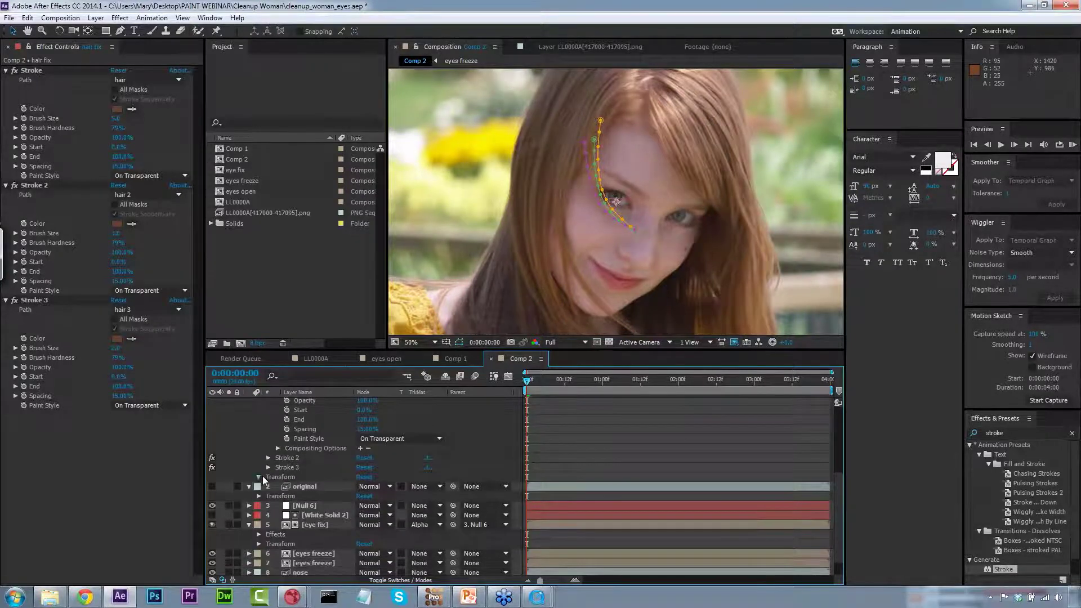
Try an opacity of 80% on the hair fix layer, preview the first frames, and return to the start of the composition.
click(363, 525)
text(80)
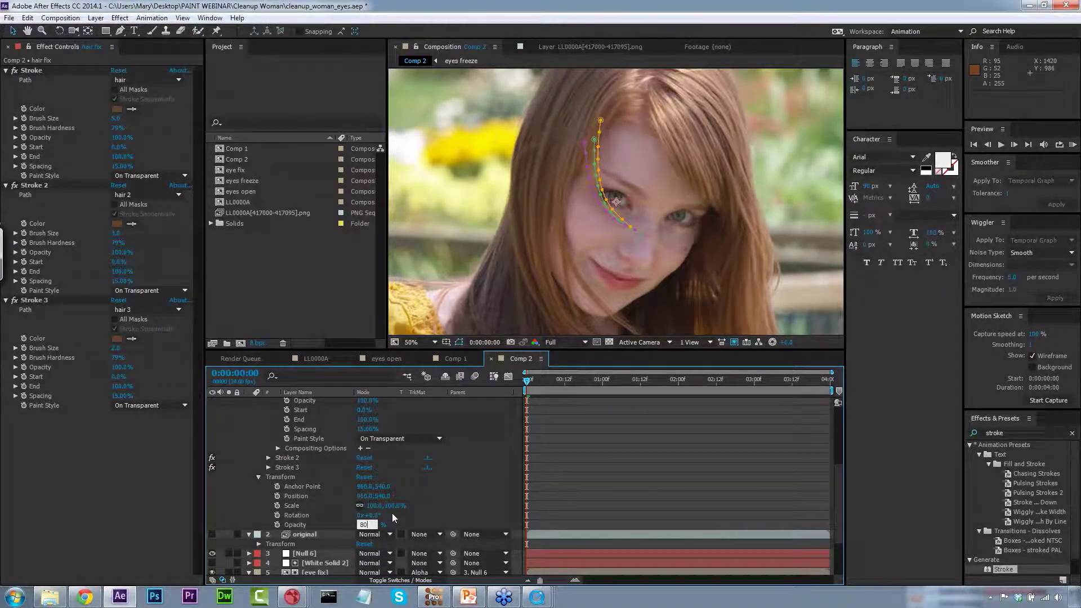
click(403, 526)
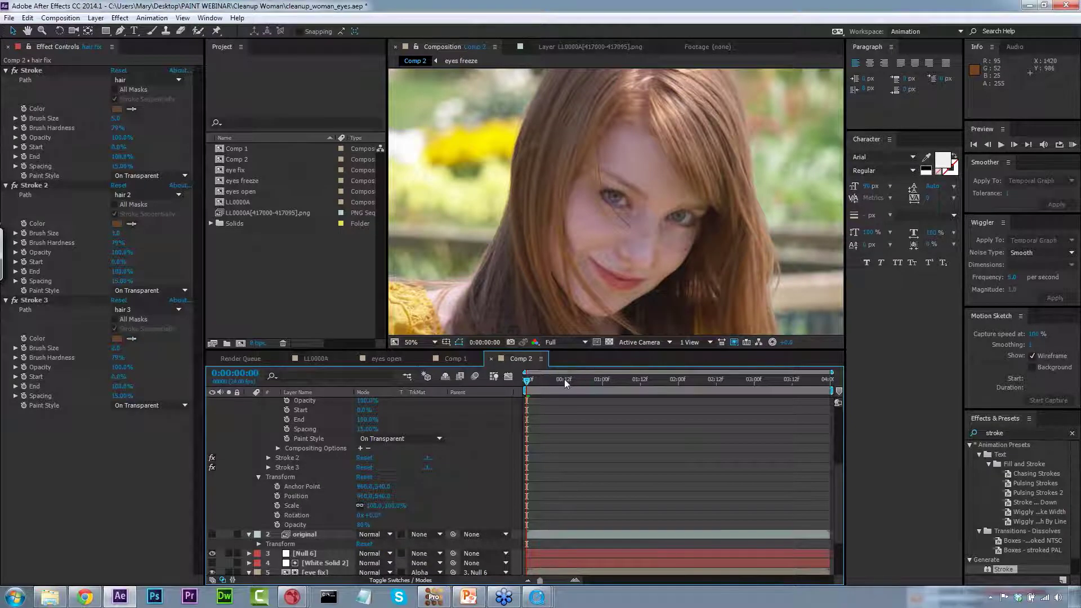
click(540, 380)
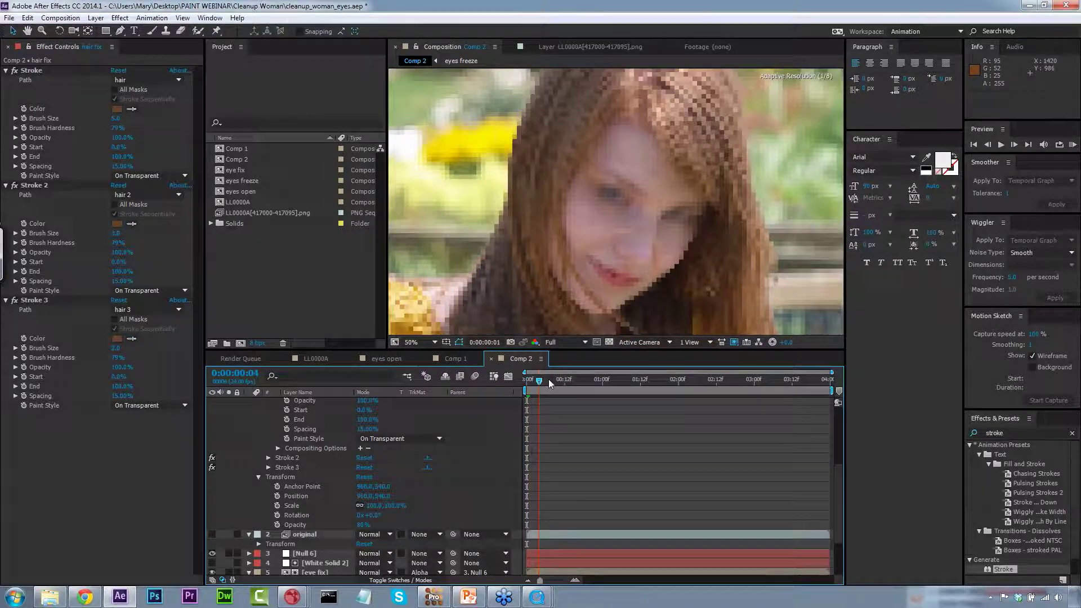
key(Home)
Set the hair fix layer's opacity to 20% and preview the painted strands over the opening frames.
click(363, 525)
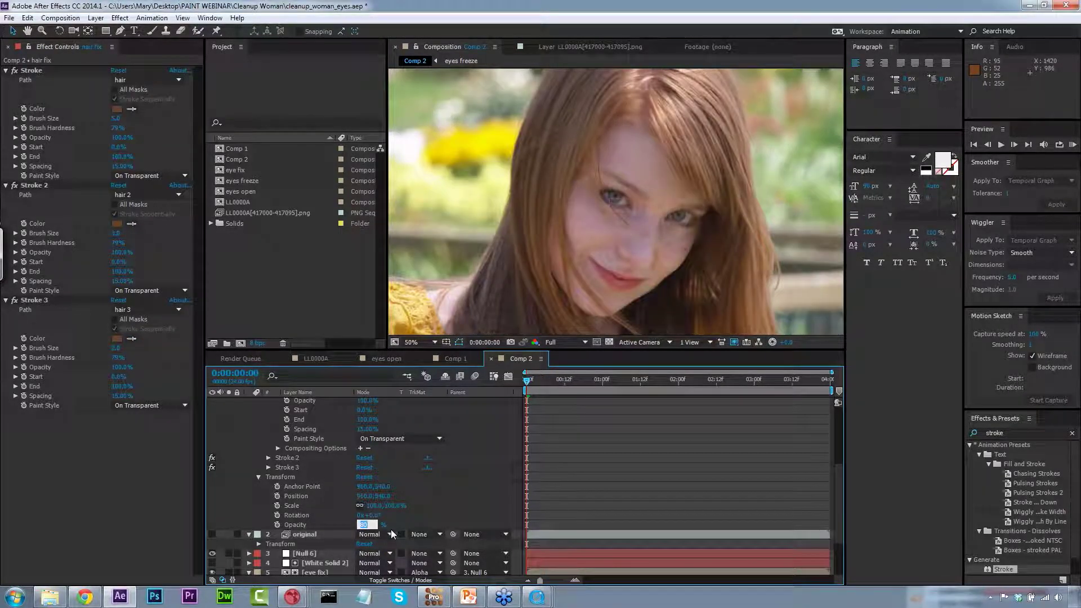
text(20)
click(399, 526)
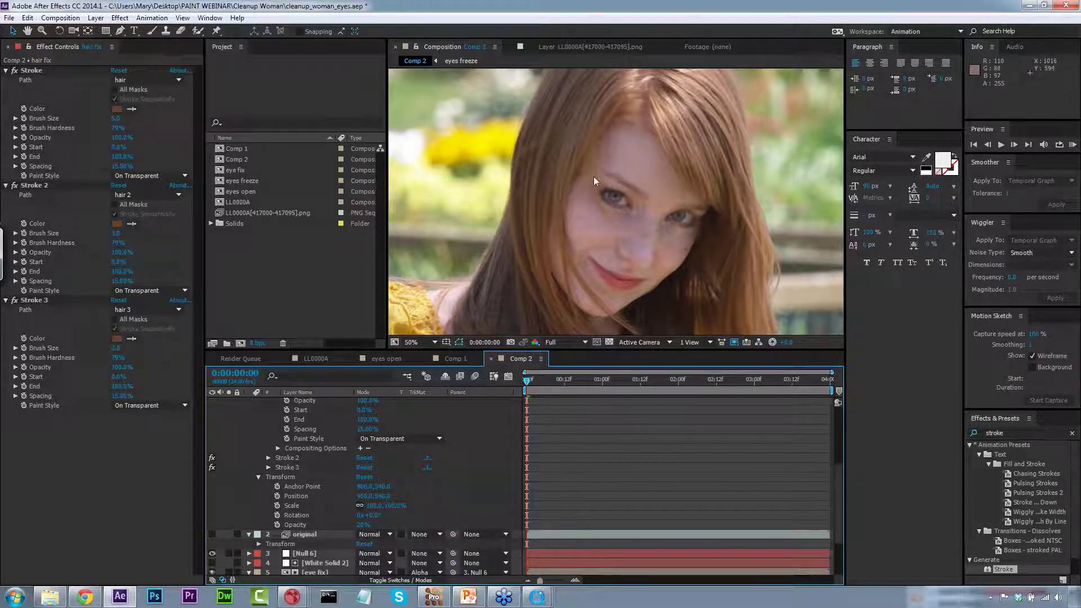
drag(579, 386, 539, 392)
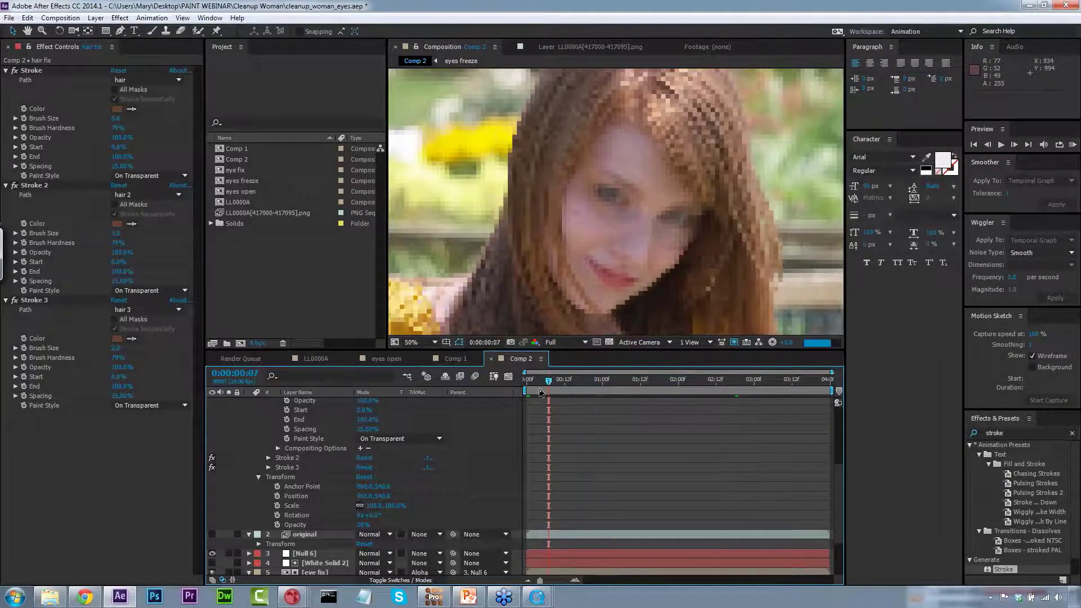
Switch to the LL0000A_compare movie in the media player and play the before and after comparison.
mouse_move(545, 600)
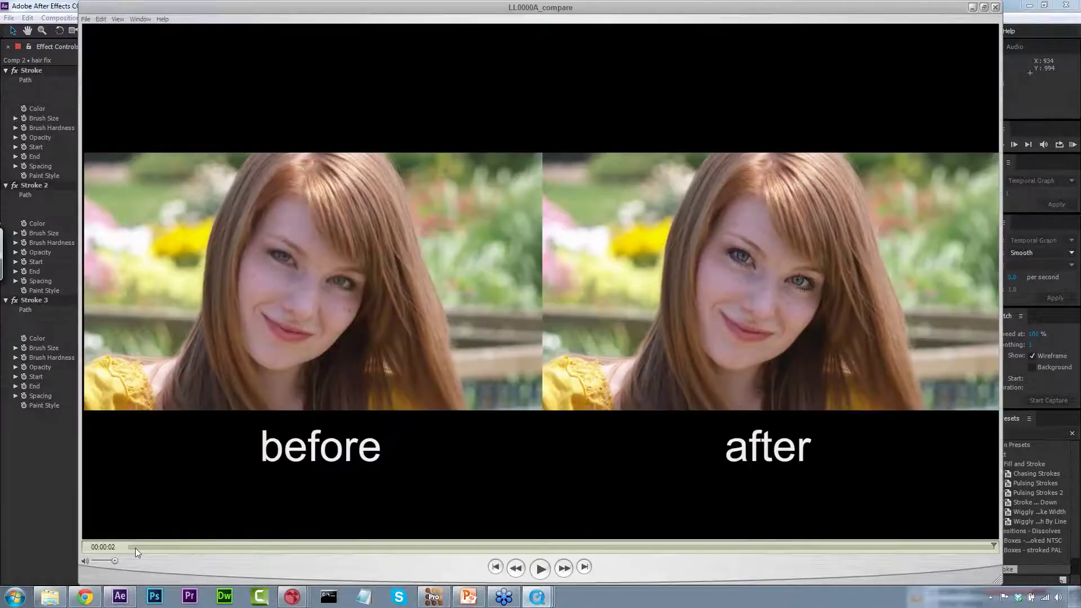
key(space)
key(space)
Switch to Chrome and visit the Contact Support page and the Forums page of the mocha website.
click(102, 592)
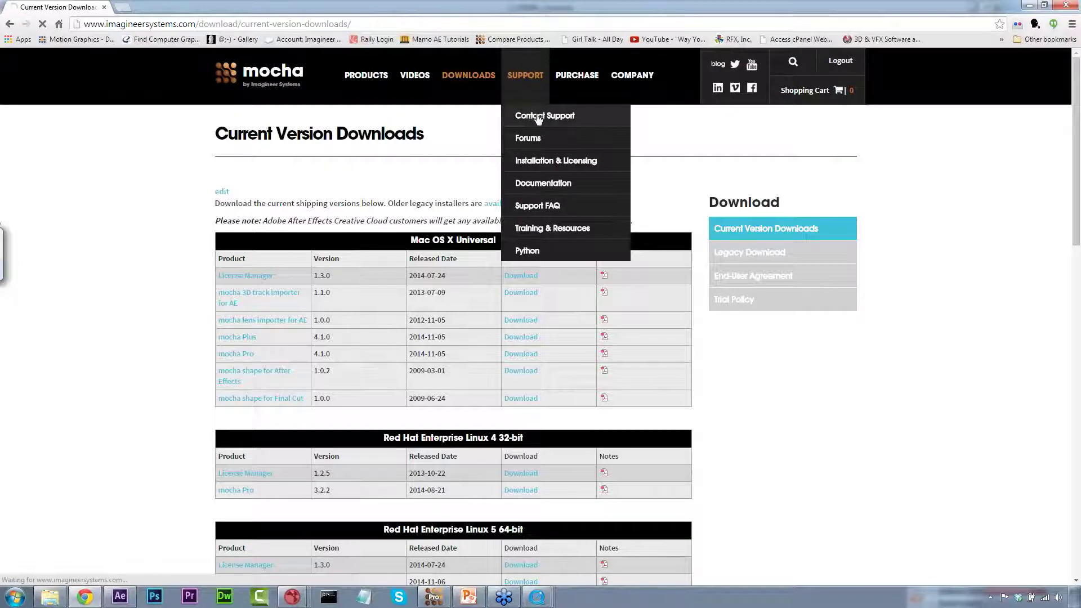
click(538, 118)
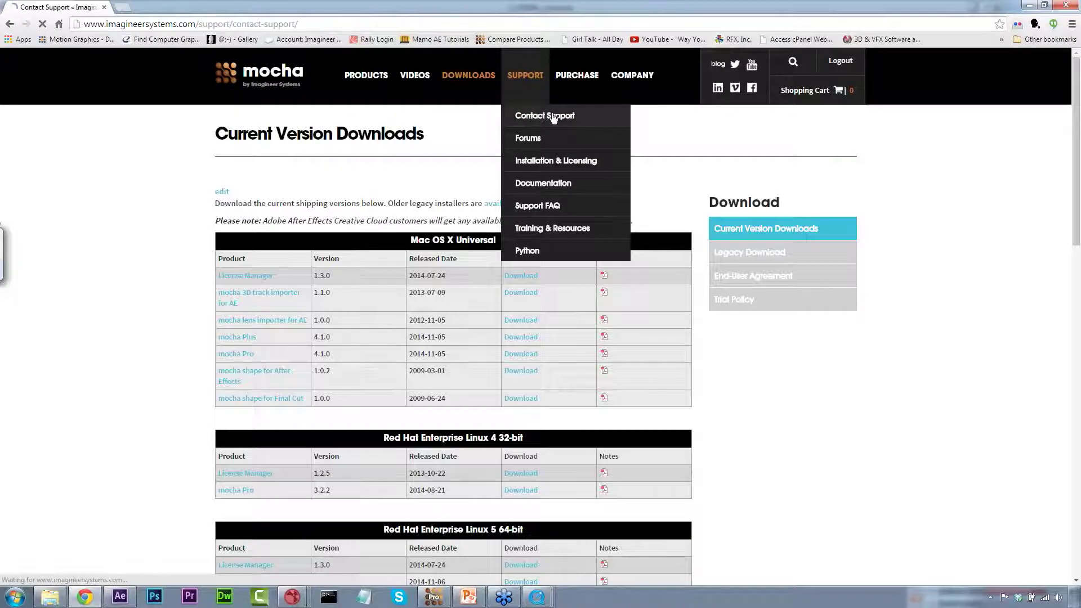
mouse_move(535, 90)
click(544, 140)
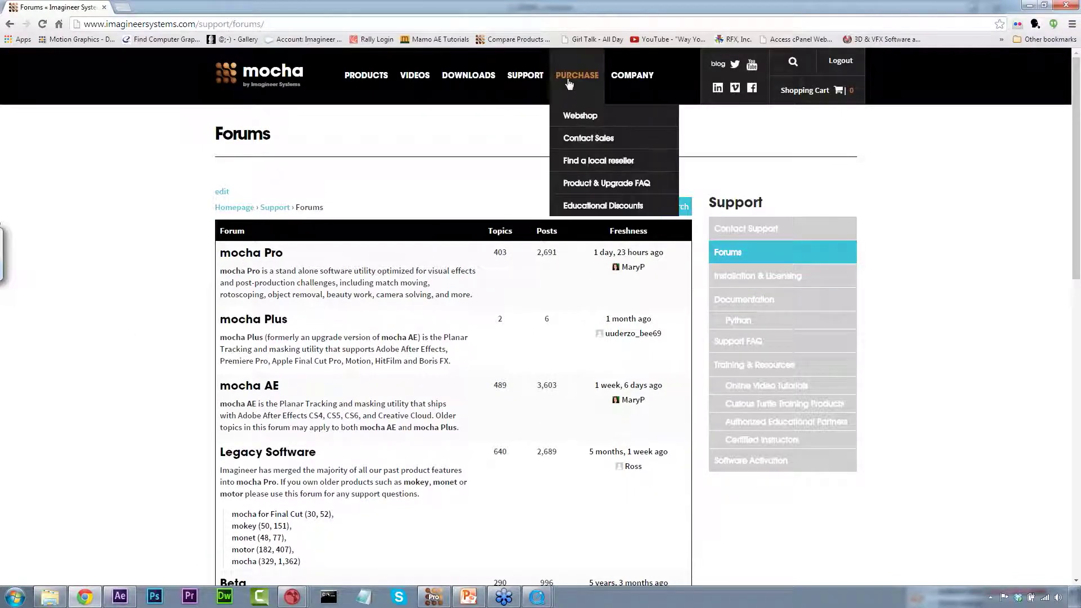
Open the Installation & Licensing support page of the mocha website.
mouse_move(516, 97)
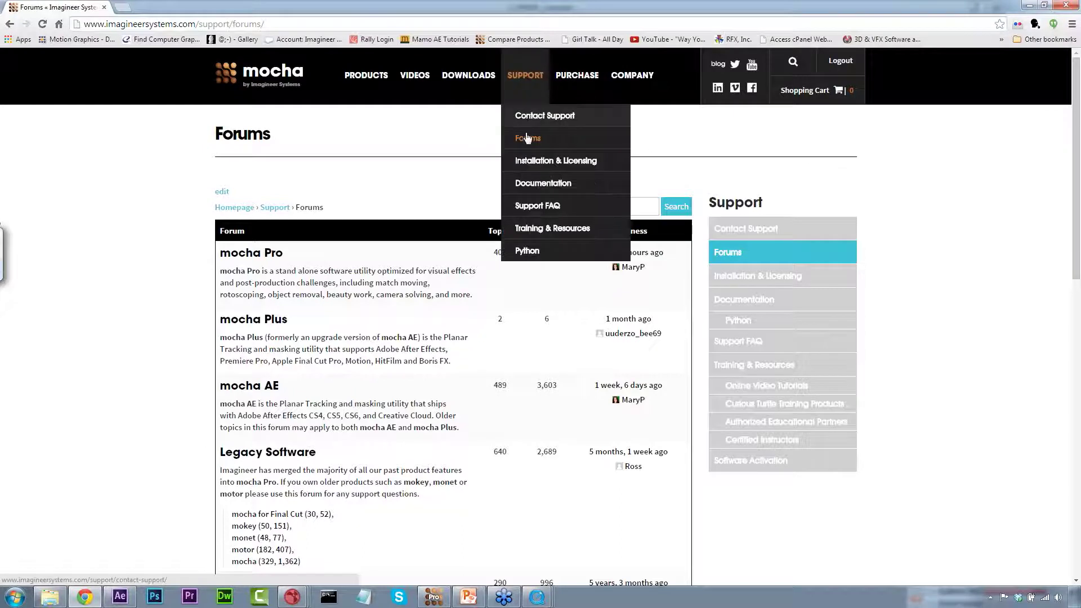
click(542, 189)
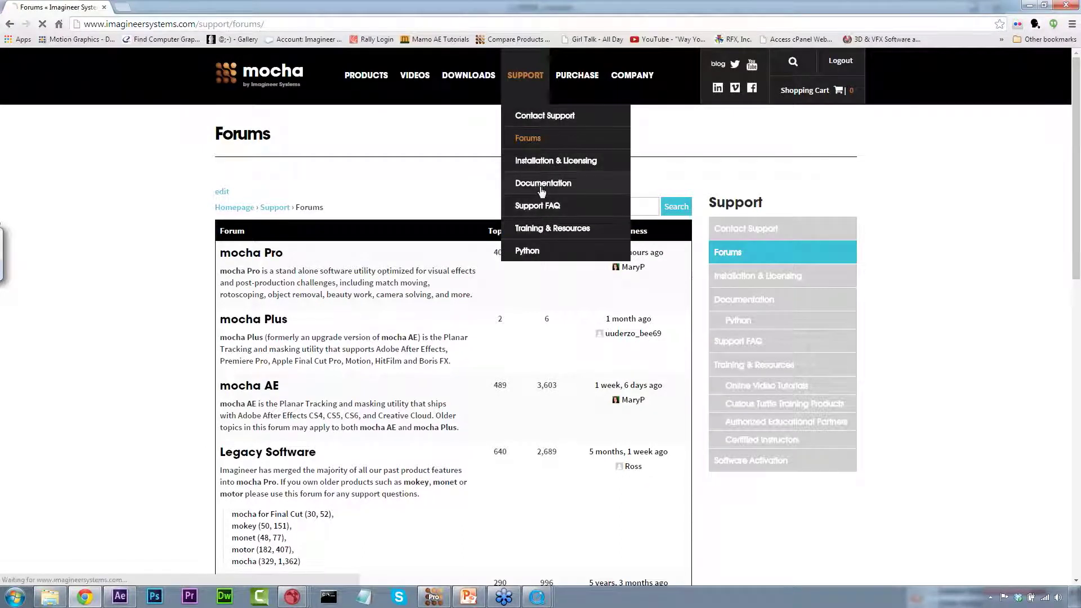
click(567, 171)
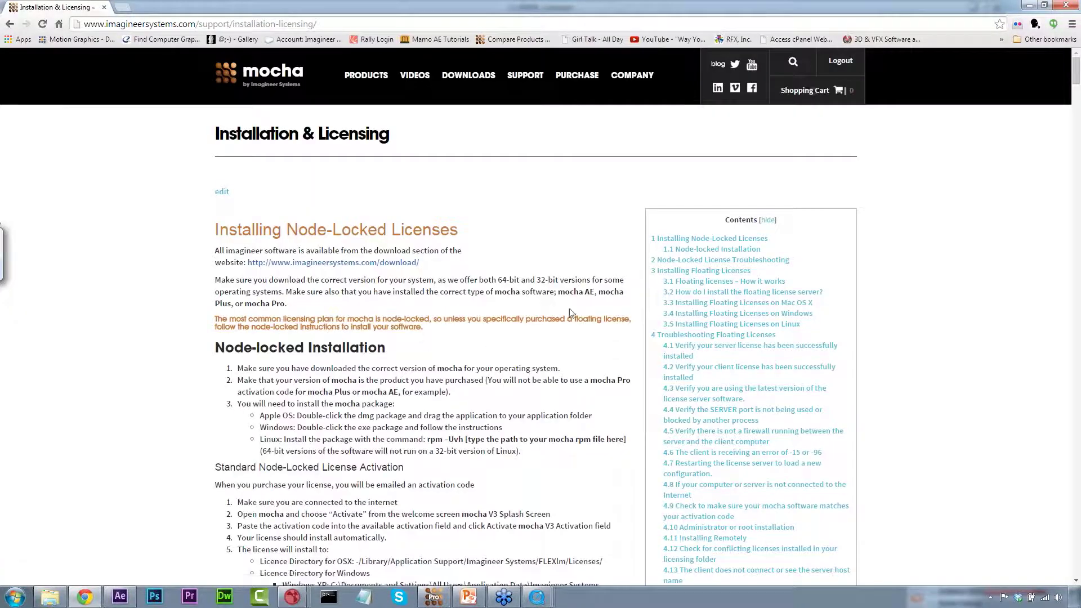
View the Support FAQ page, followed by the Training & Resources page.
mouse_move(526, 85)
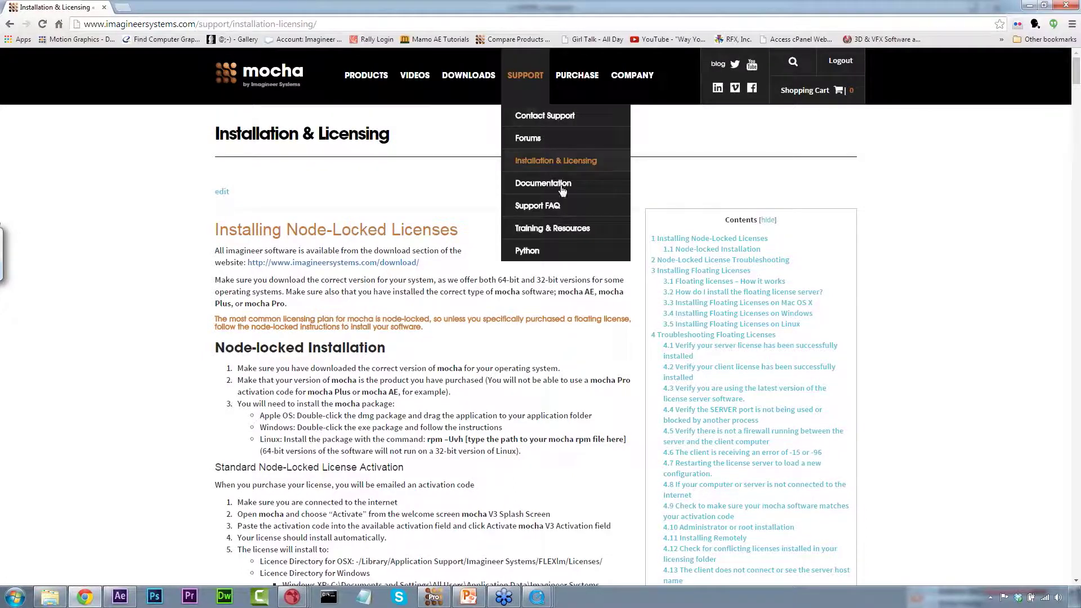
mouse_move(417, 85)
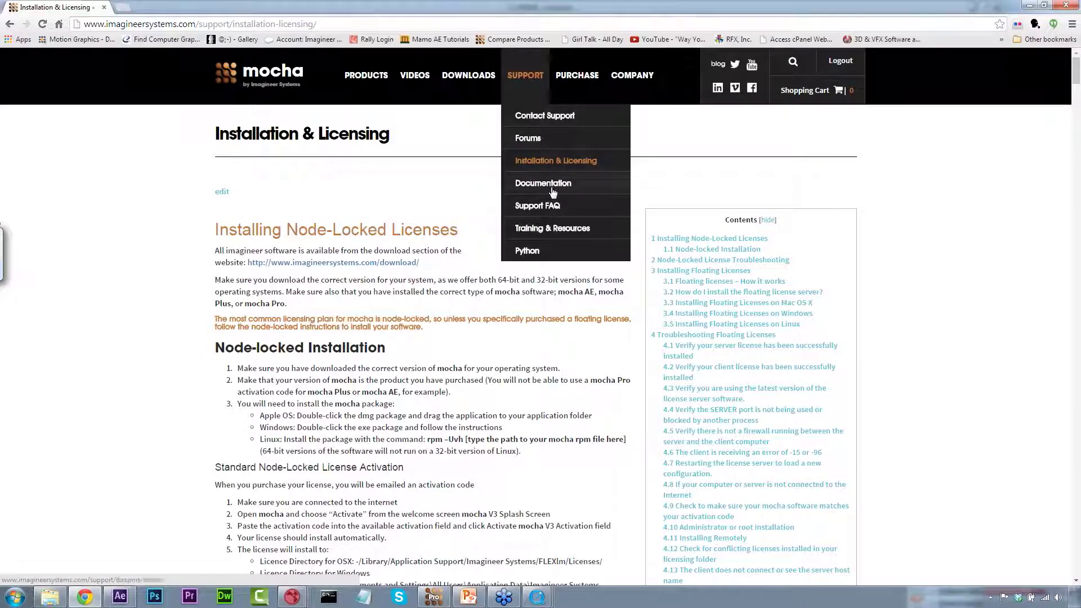
click(573, 204)
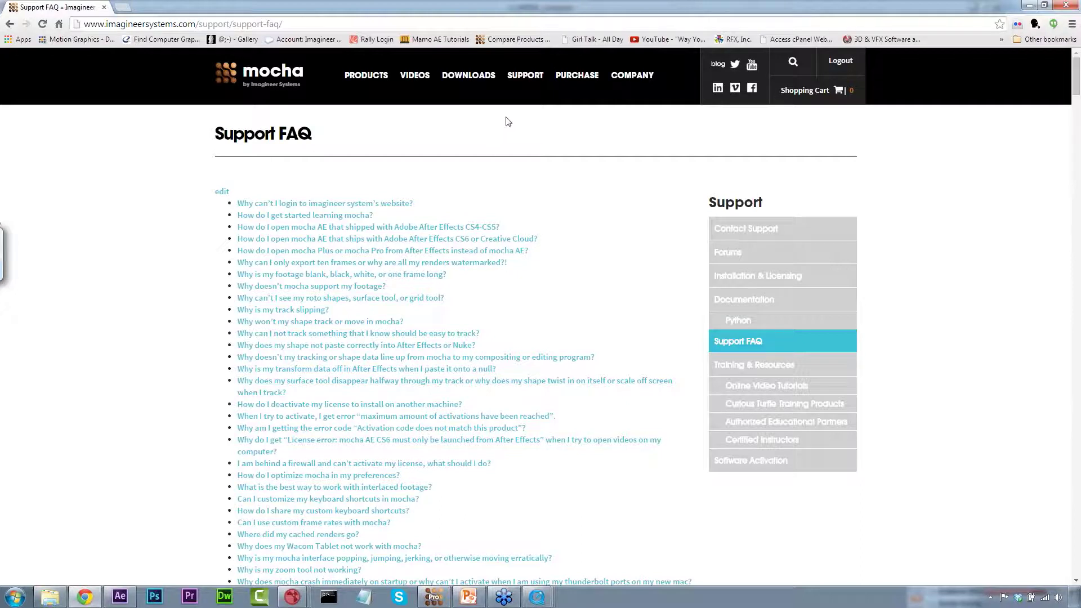
mouse_move(524, 79)
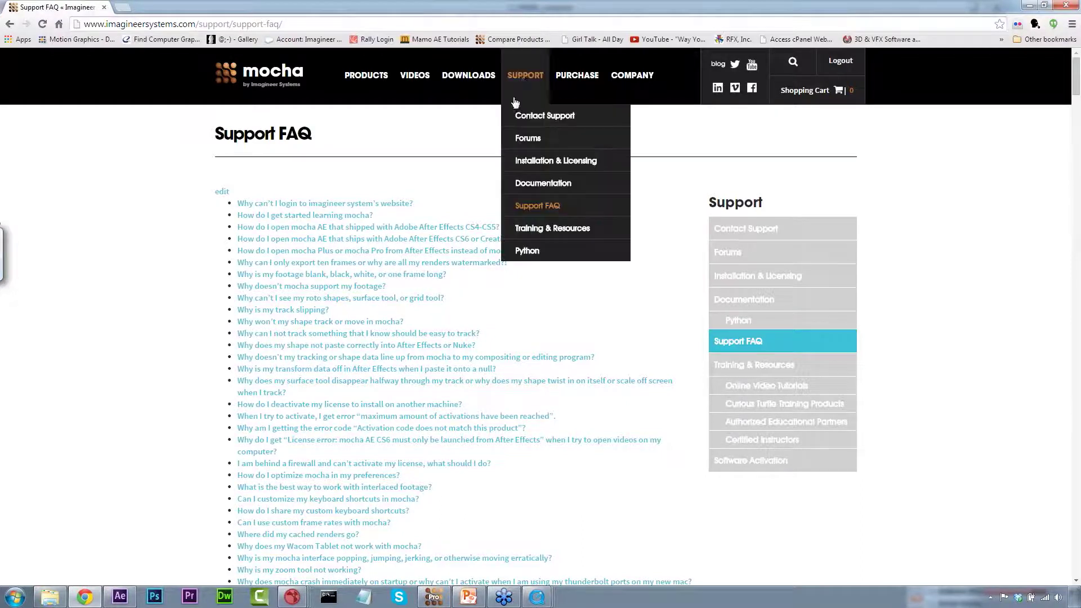
click(535, 229)
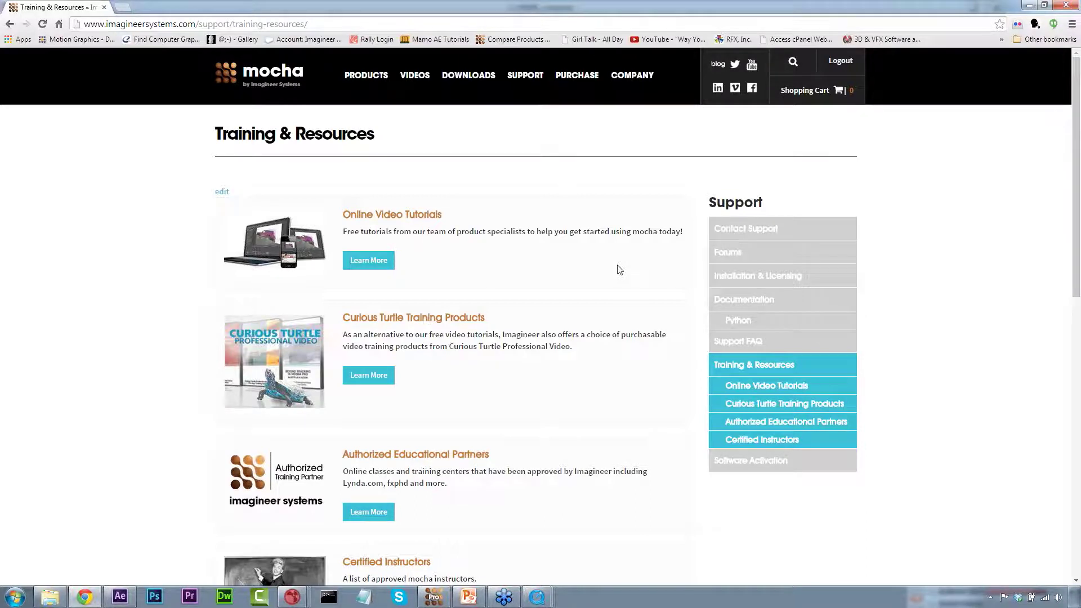
Open the site's Videos page and browse the videos by the mocha Fundamentals category.
click(408, 96)
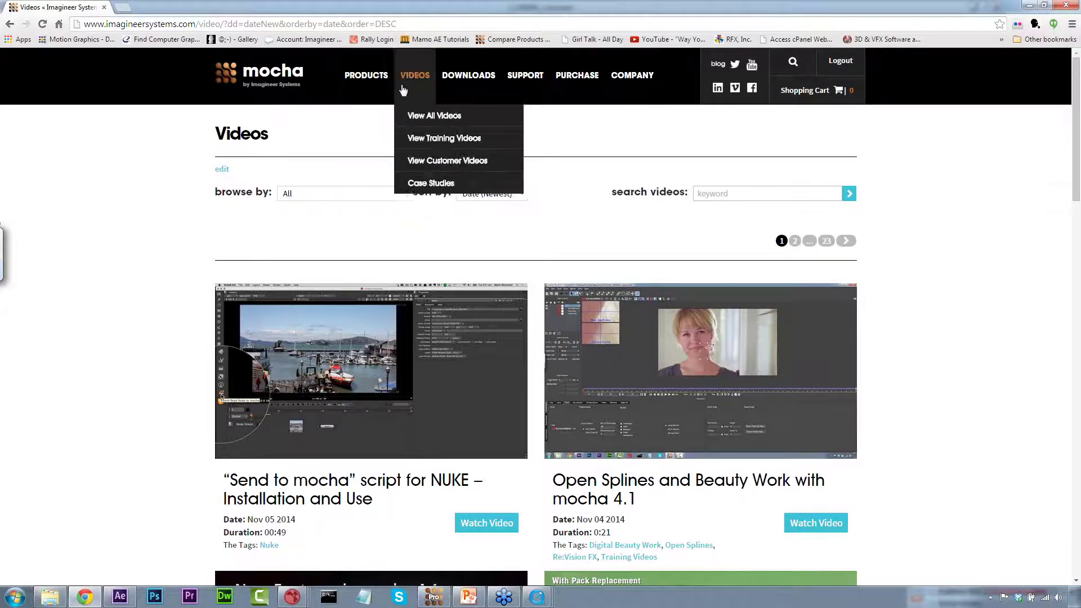
click(339, 195)
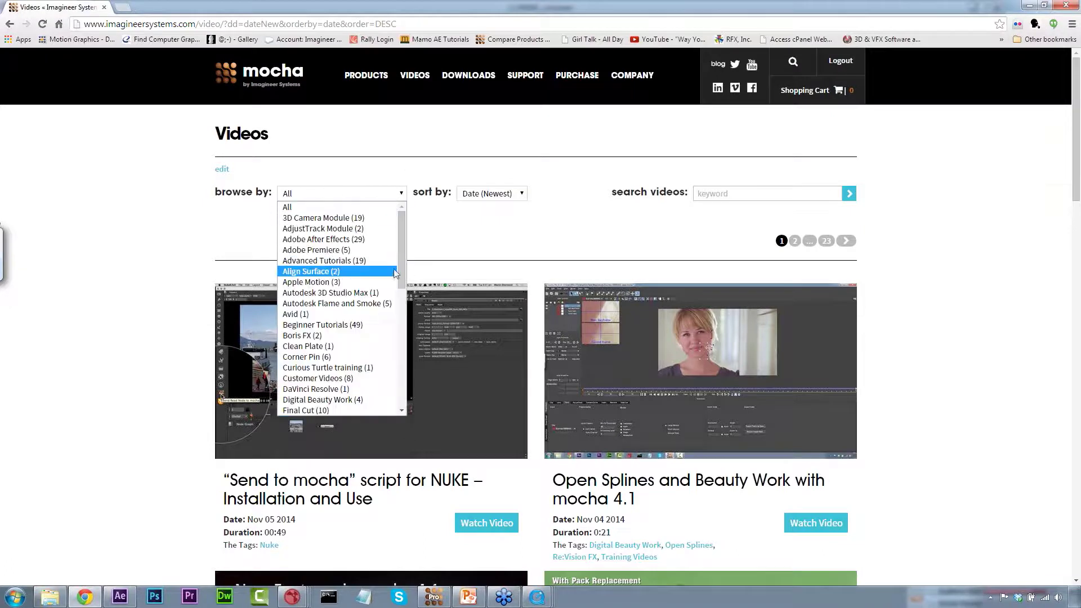
drag(399, 262, 403, 311)
click(328, 342)
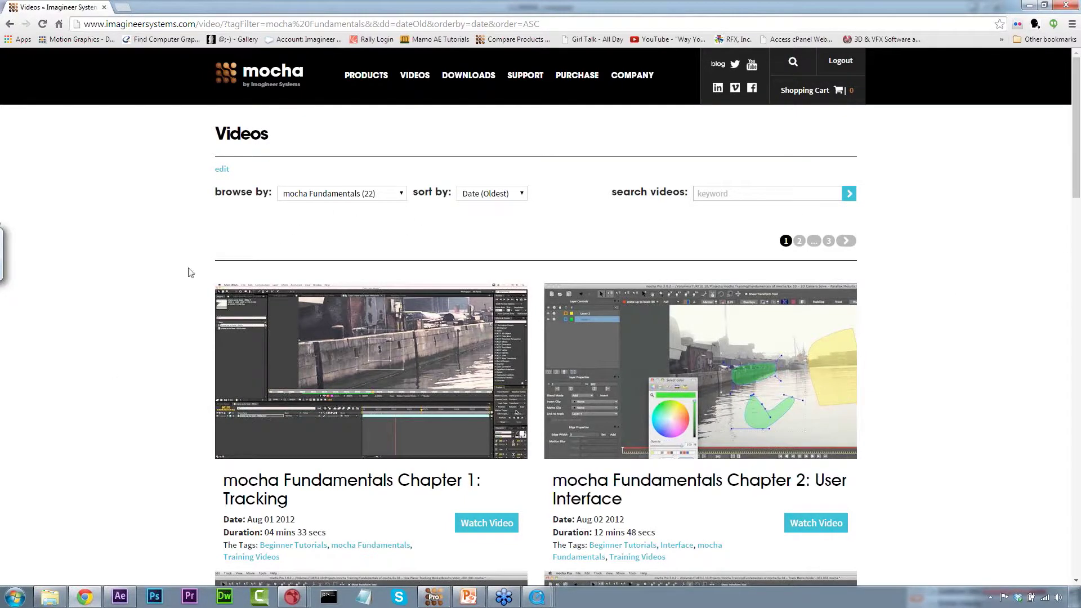
Change the video category filter to Webinar.
click(353, 197)
drag(396, 261, 409, 360)
click(361, 409)
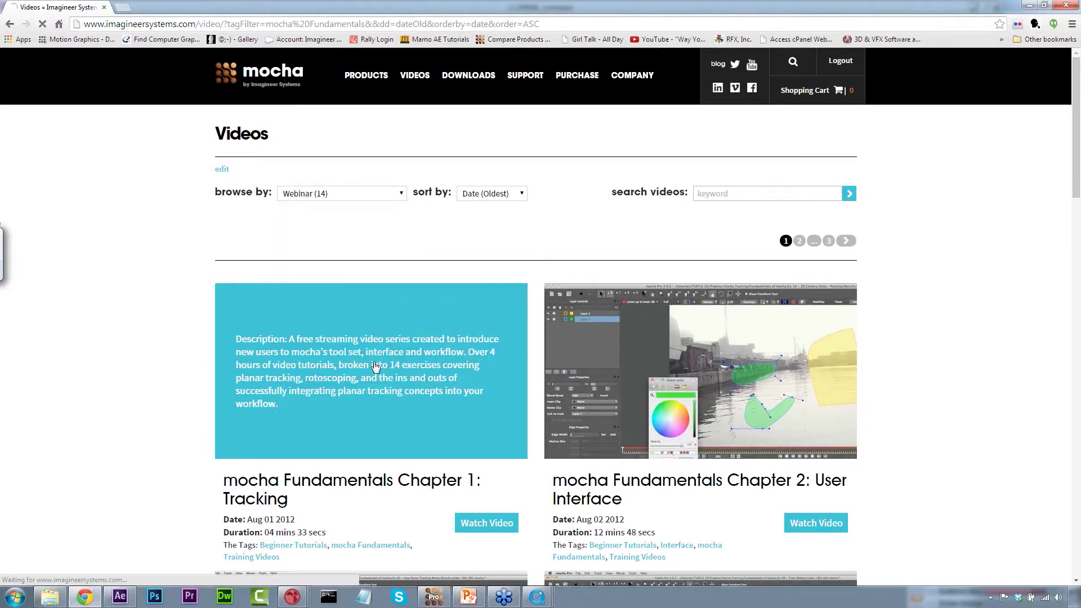